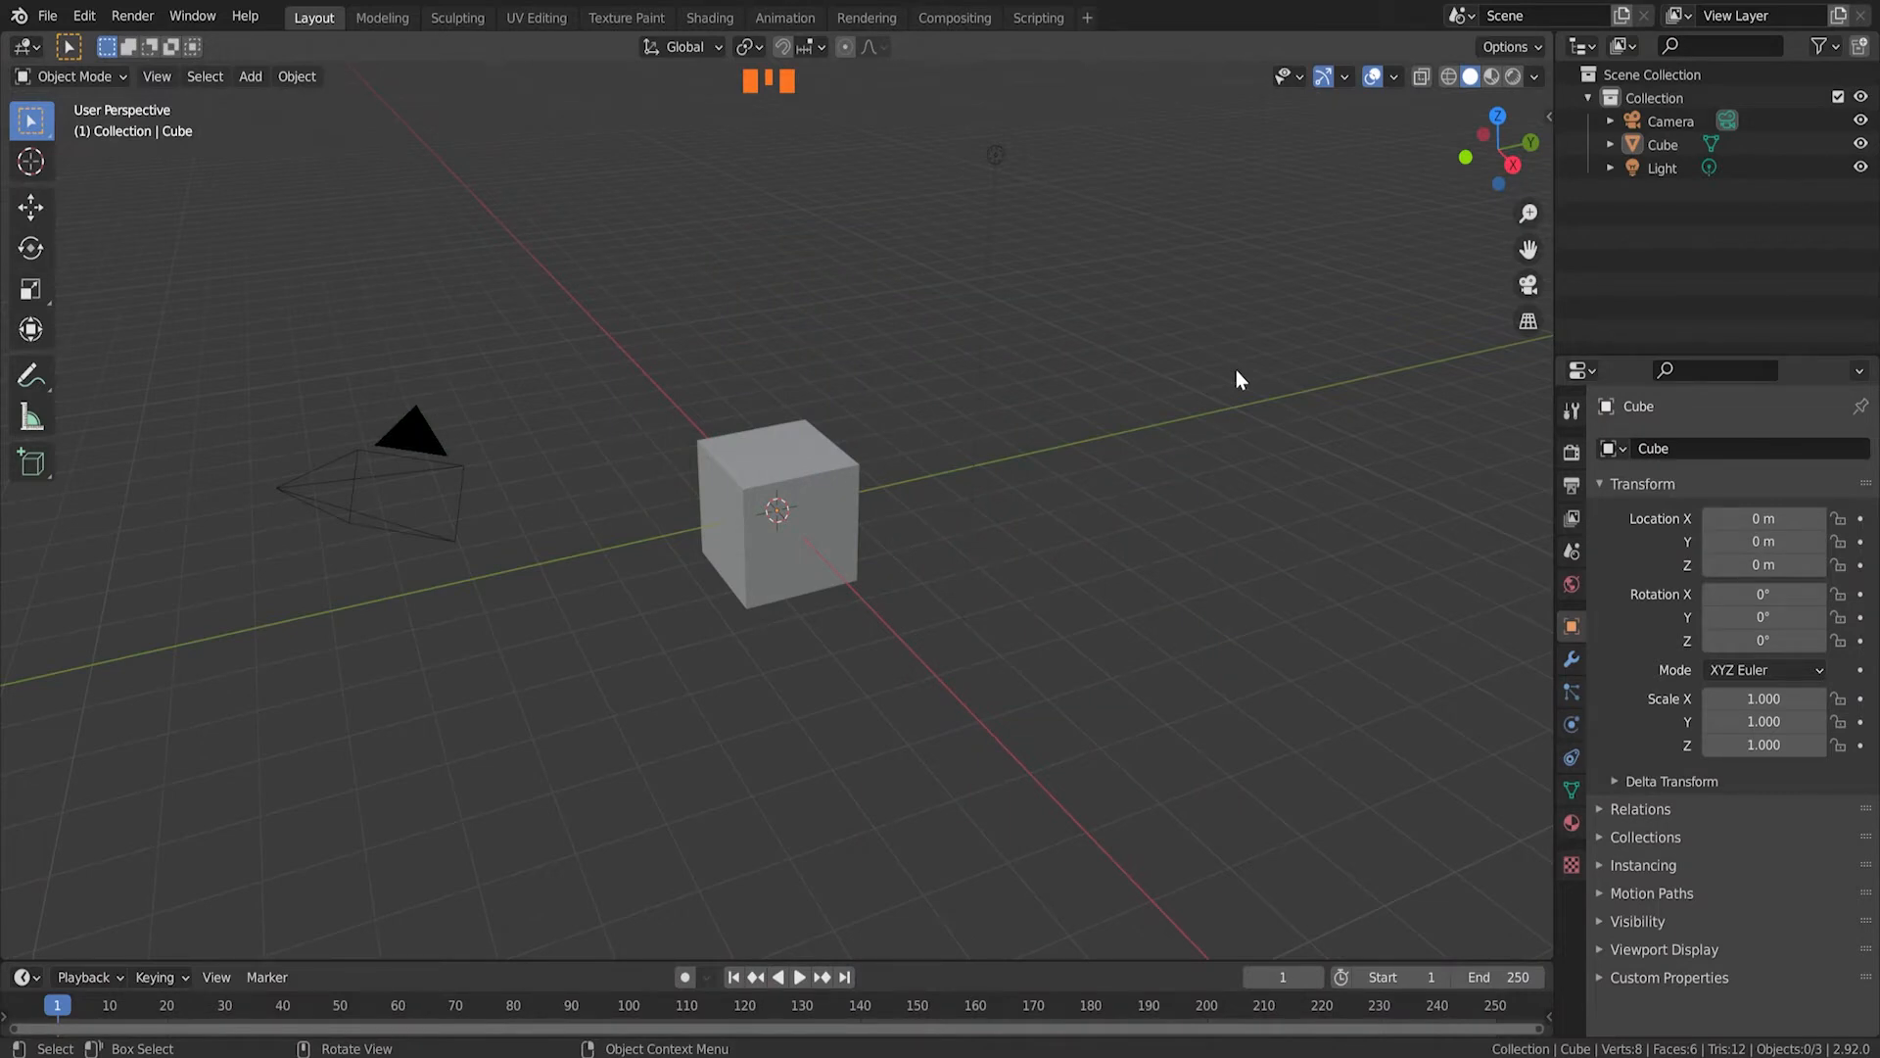
Step: Add a second cube to the scene and move it about 4 m along the X axis
middle_click_drag(713, 482, 797, 502)
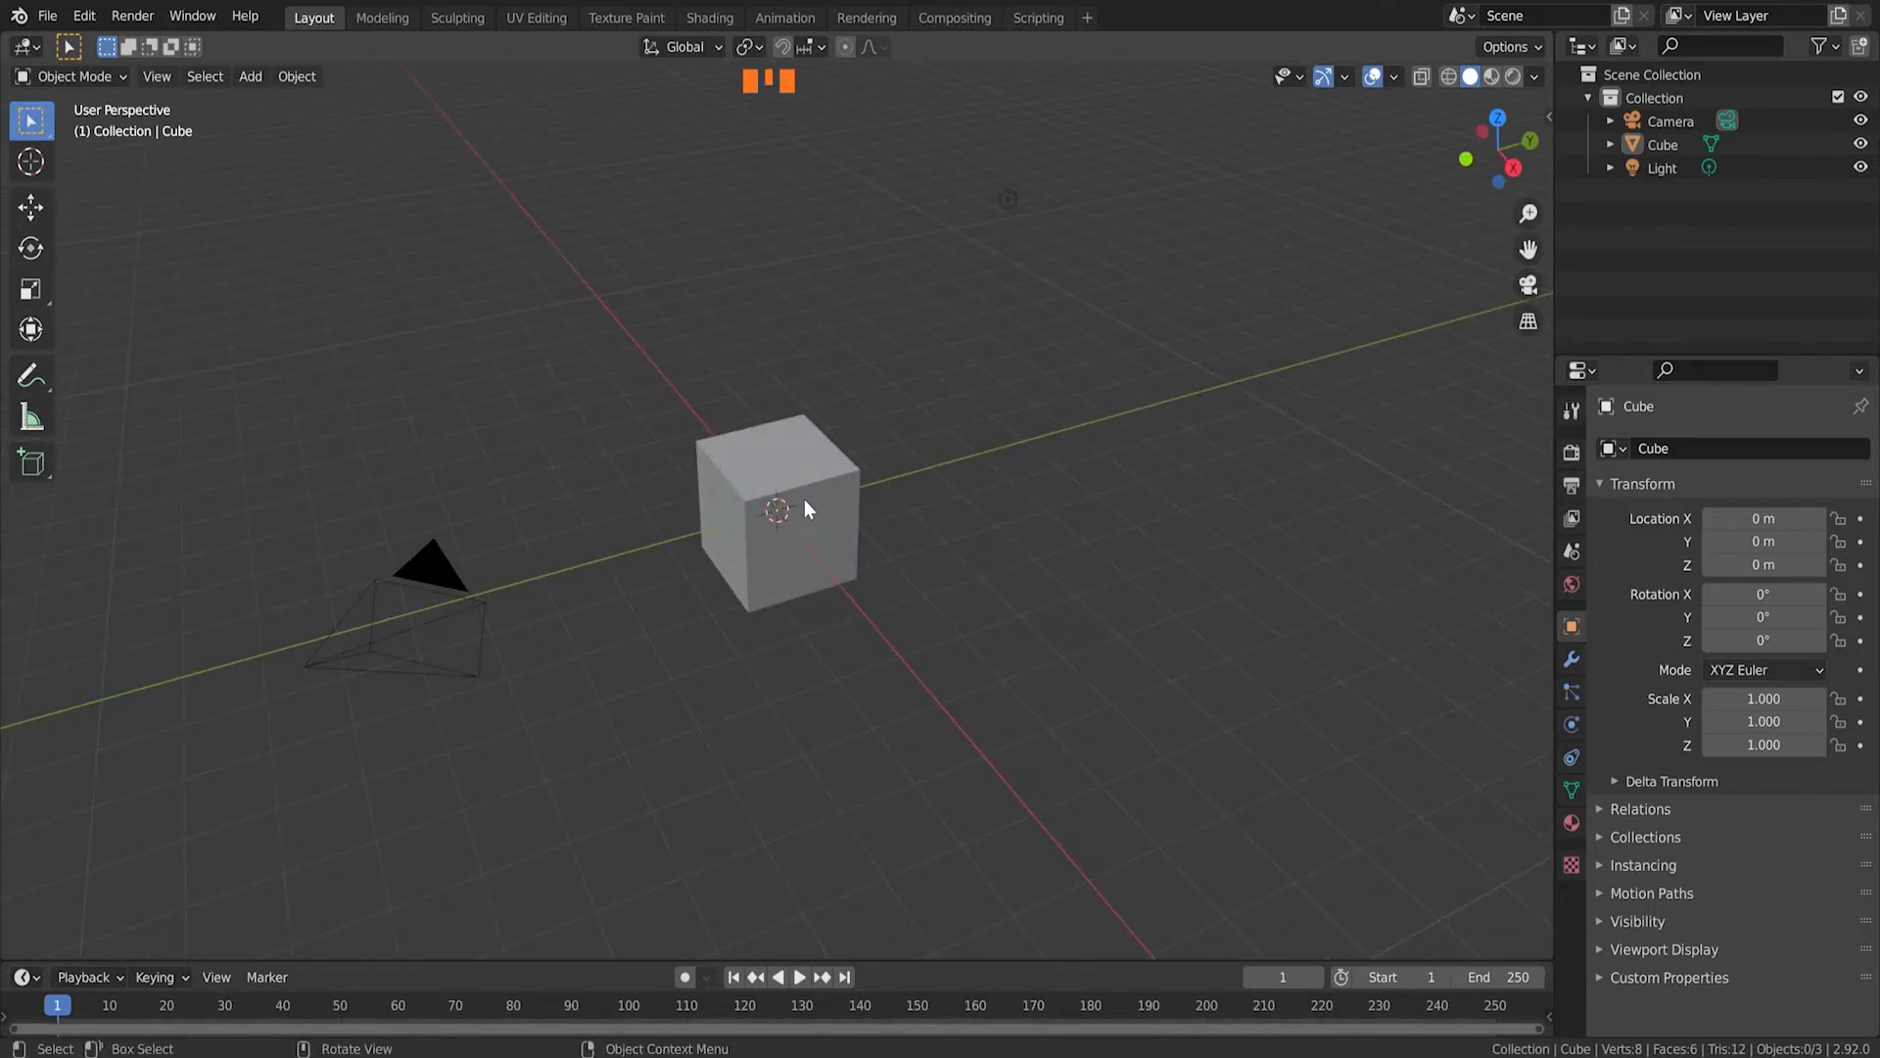
key("shift")
key("shift+a")
mouse_move(805, 506)
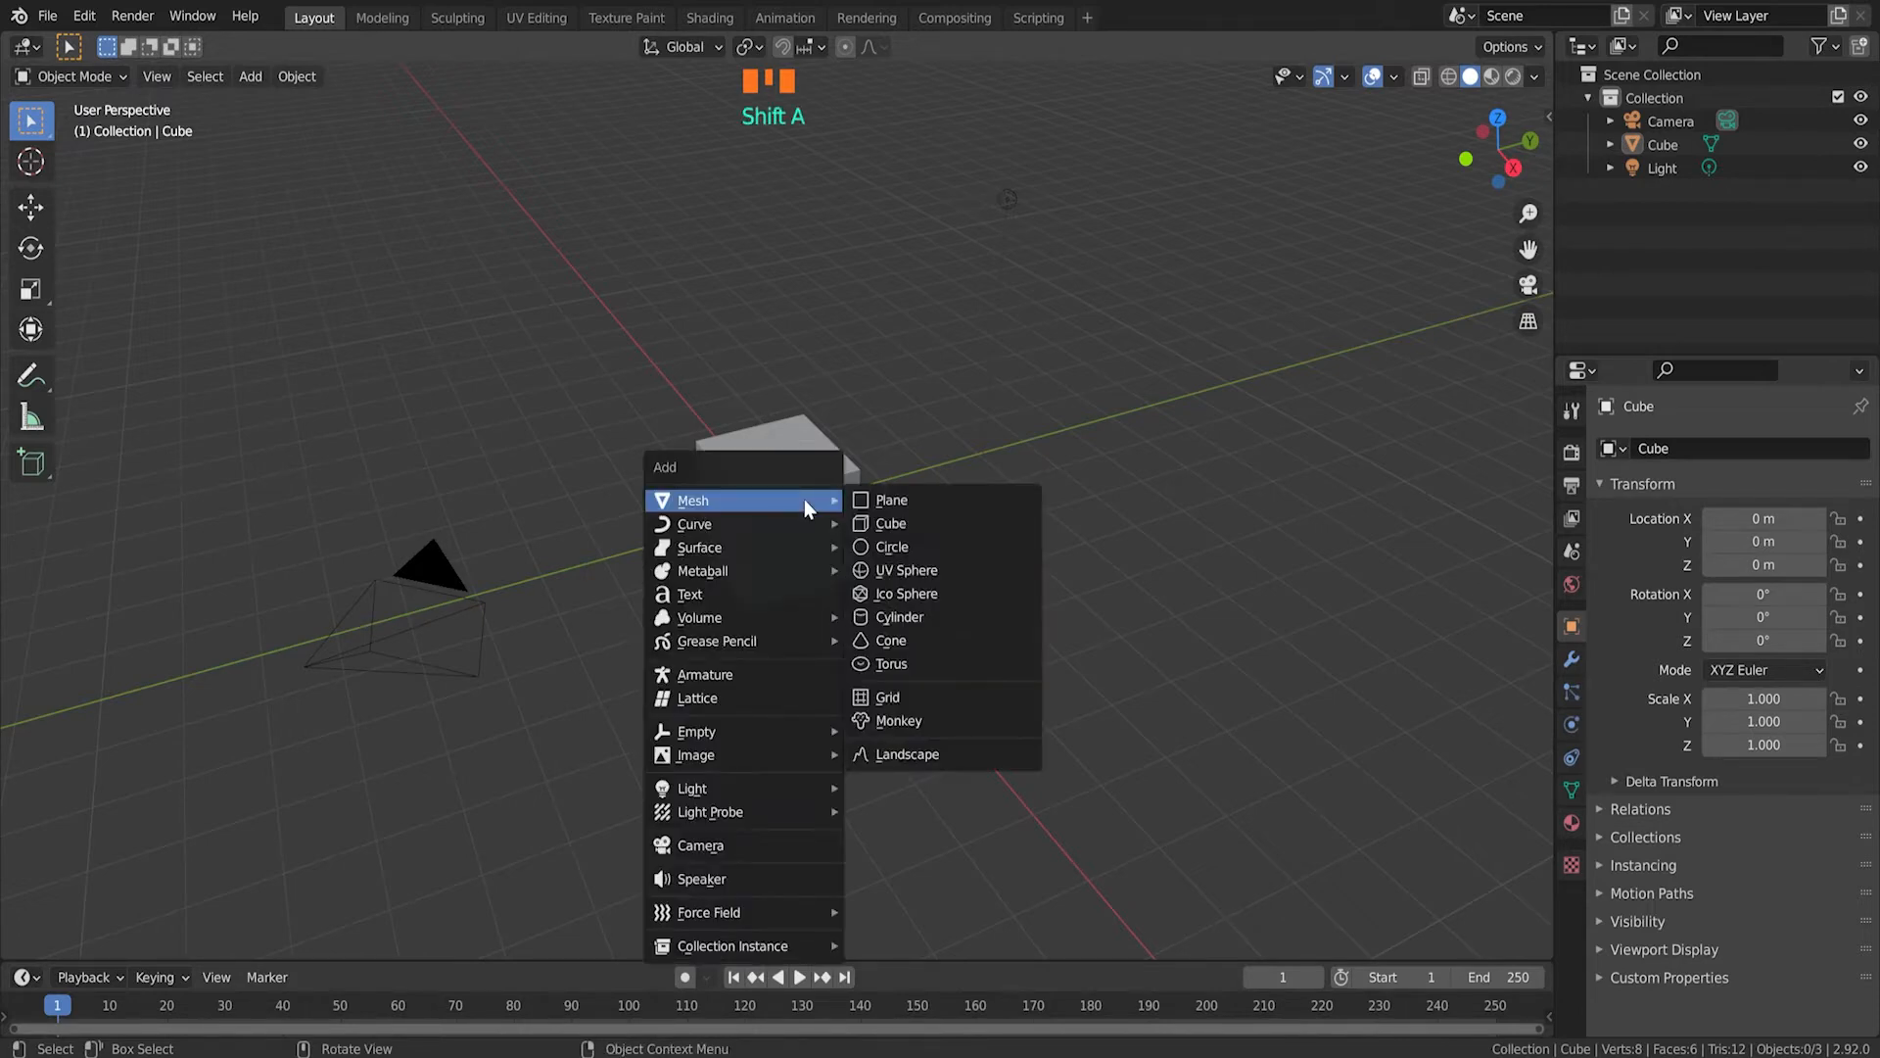
left_click(937, 517)
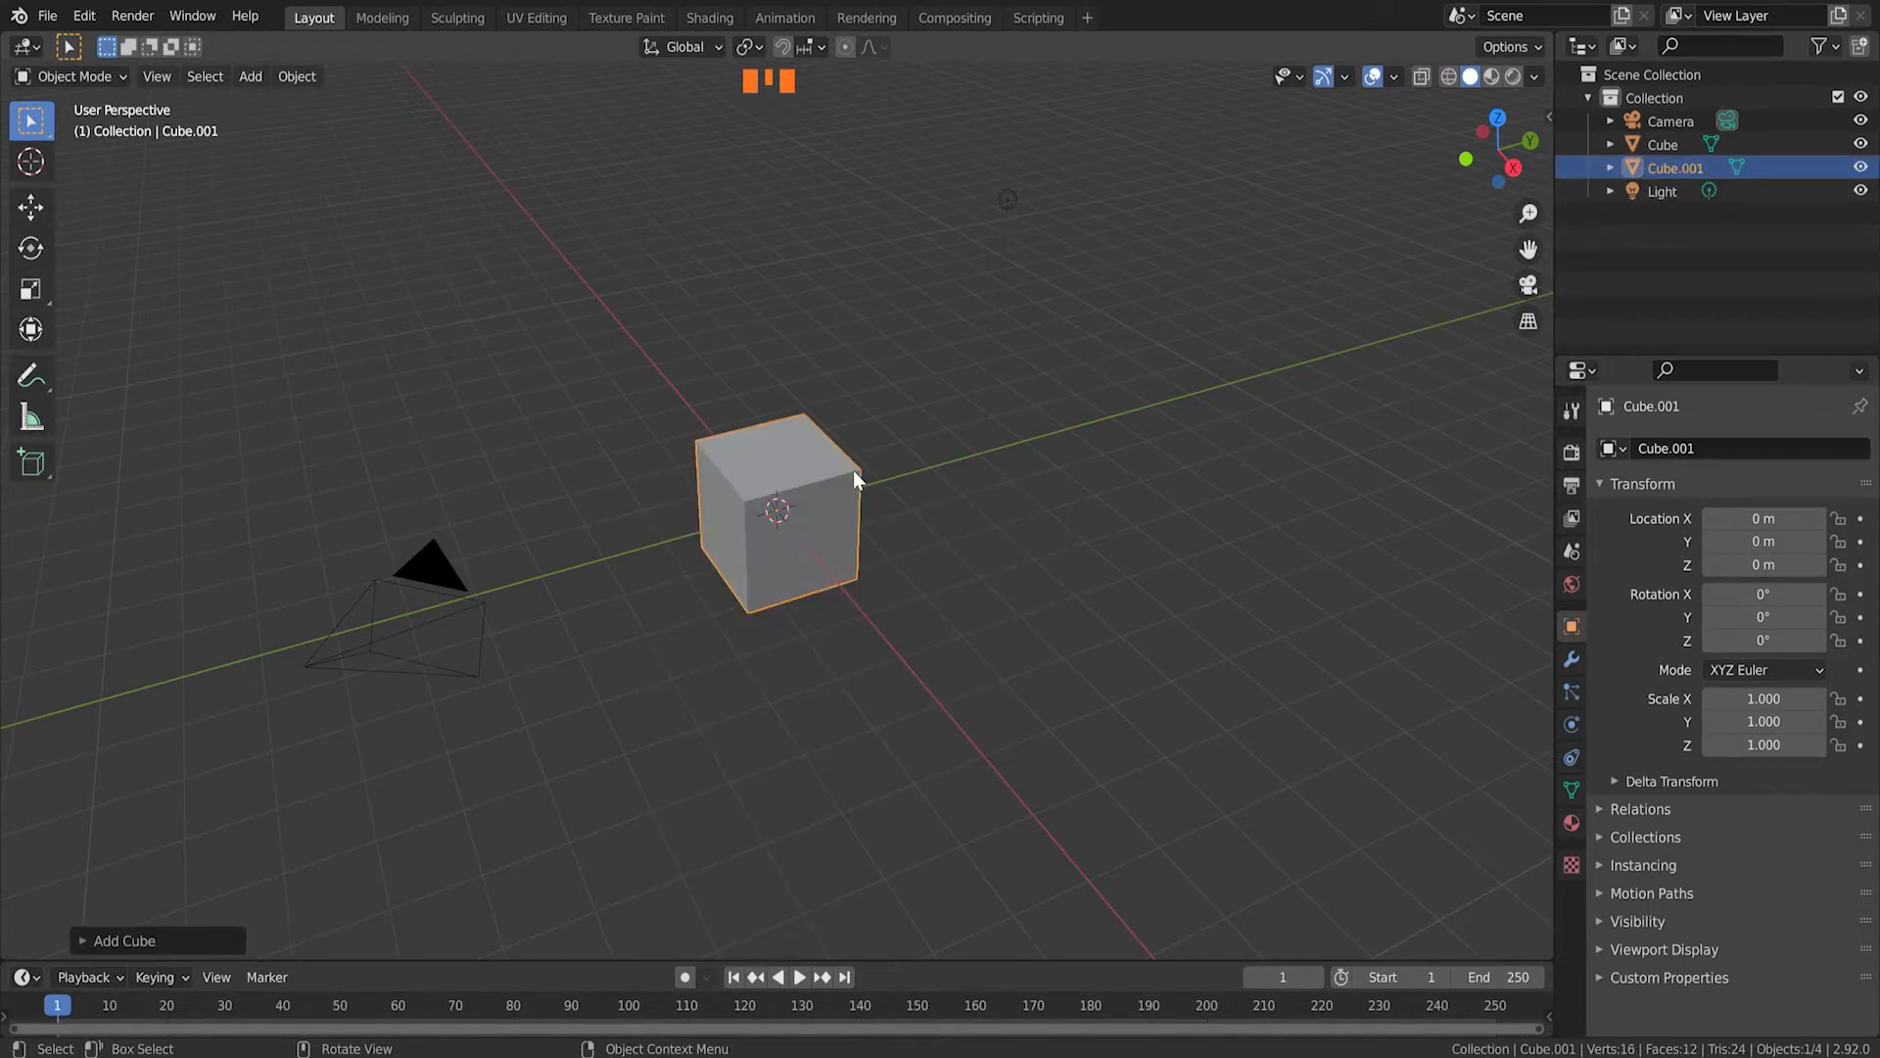
key("g")
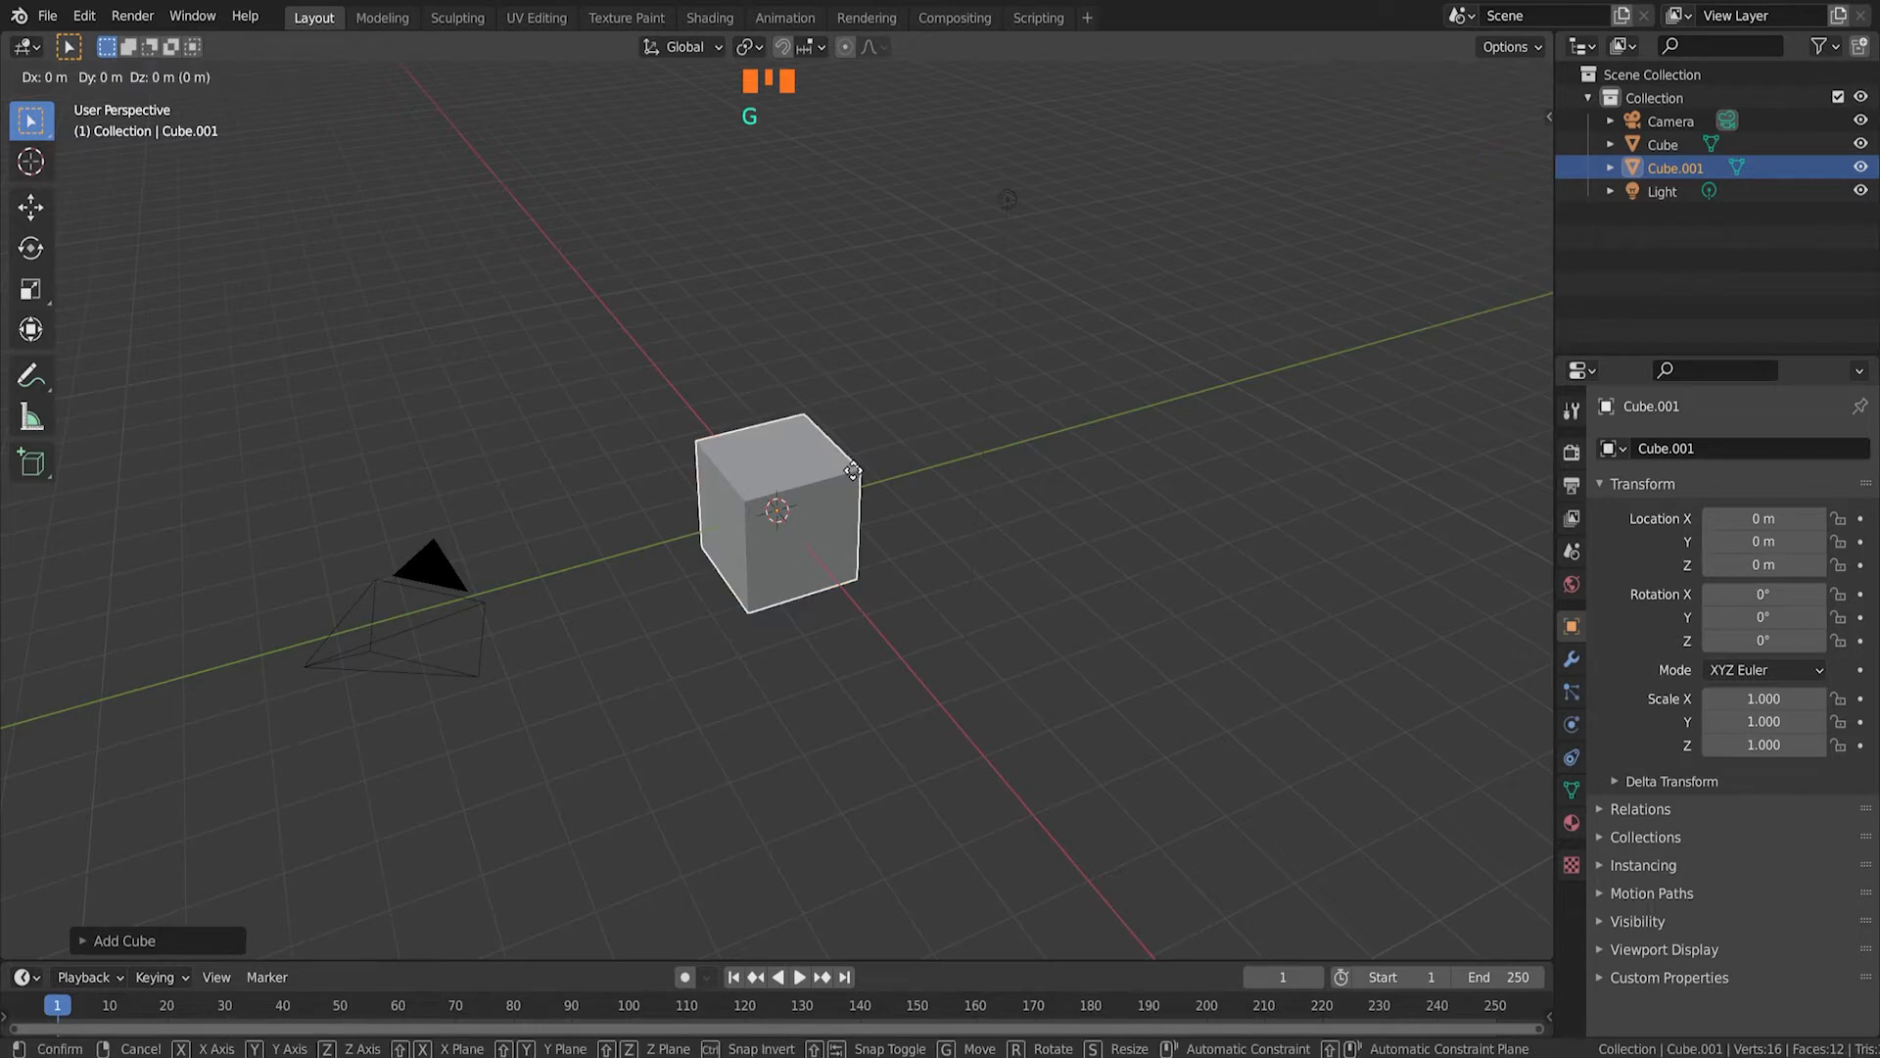
key("x")
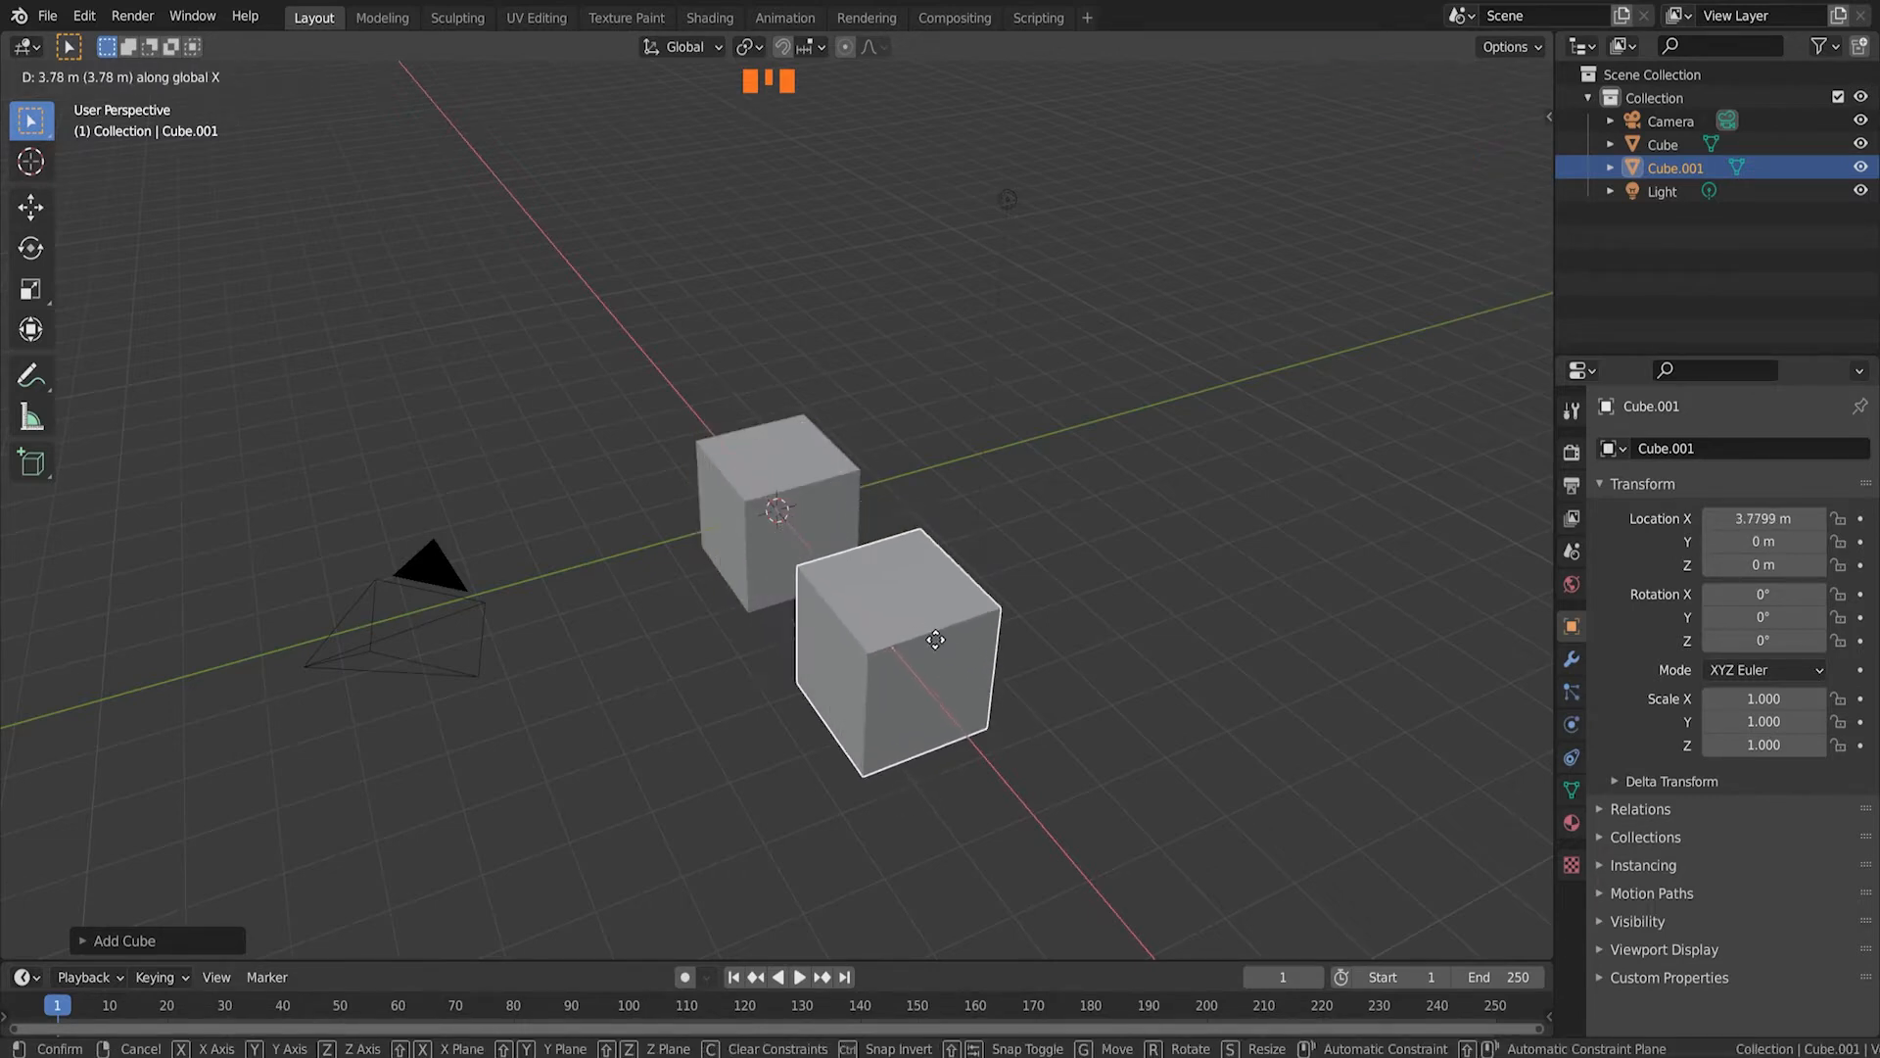
left_click(940, 637)
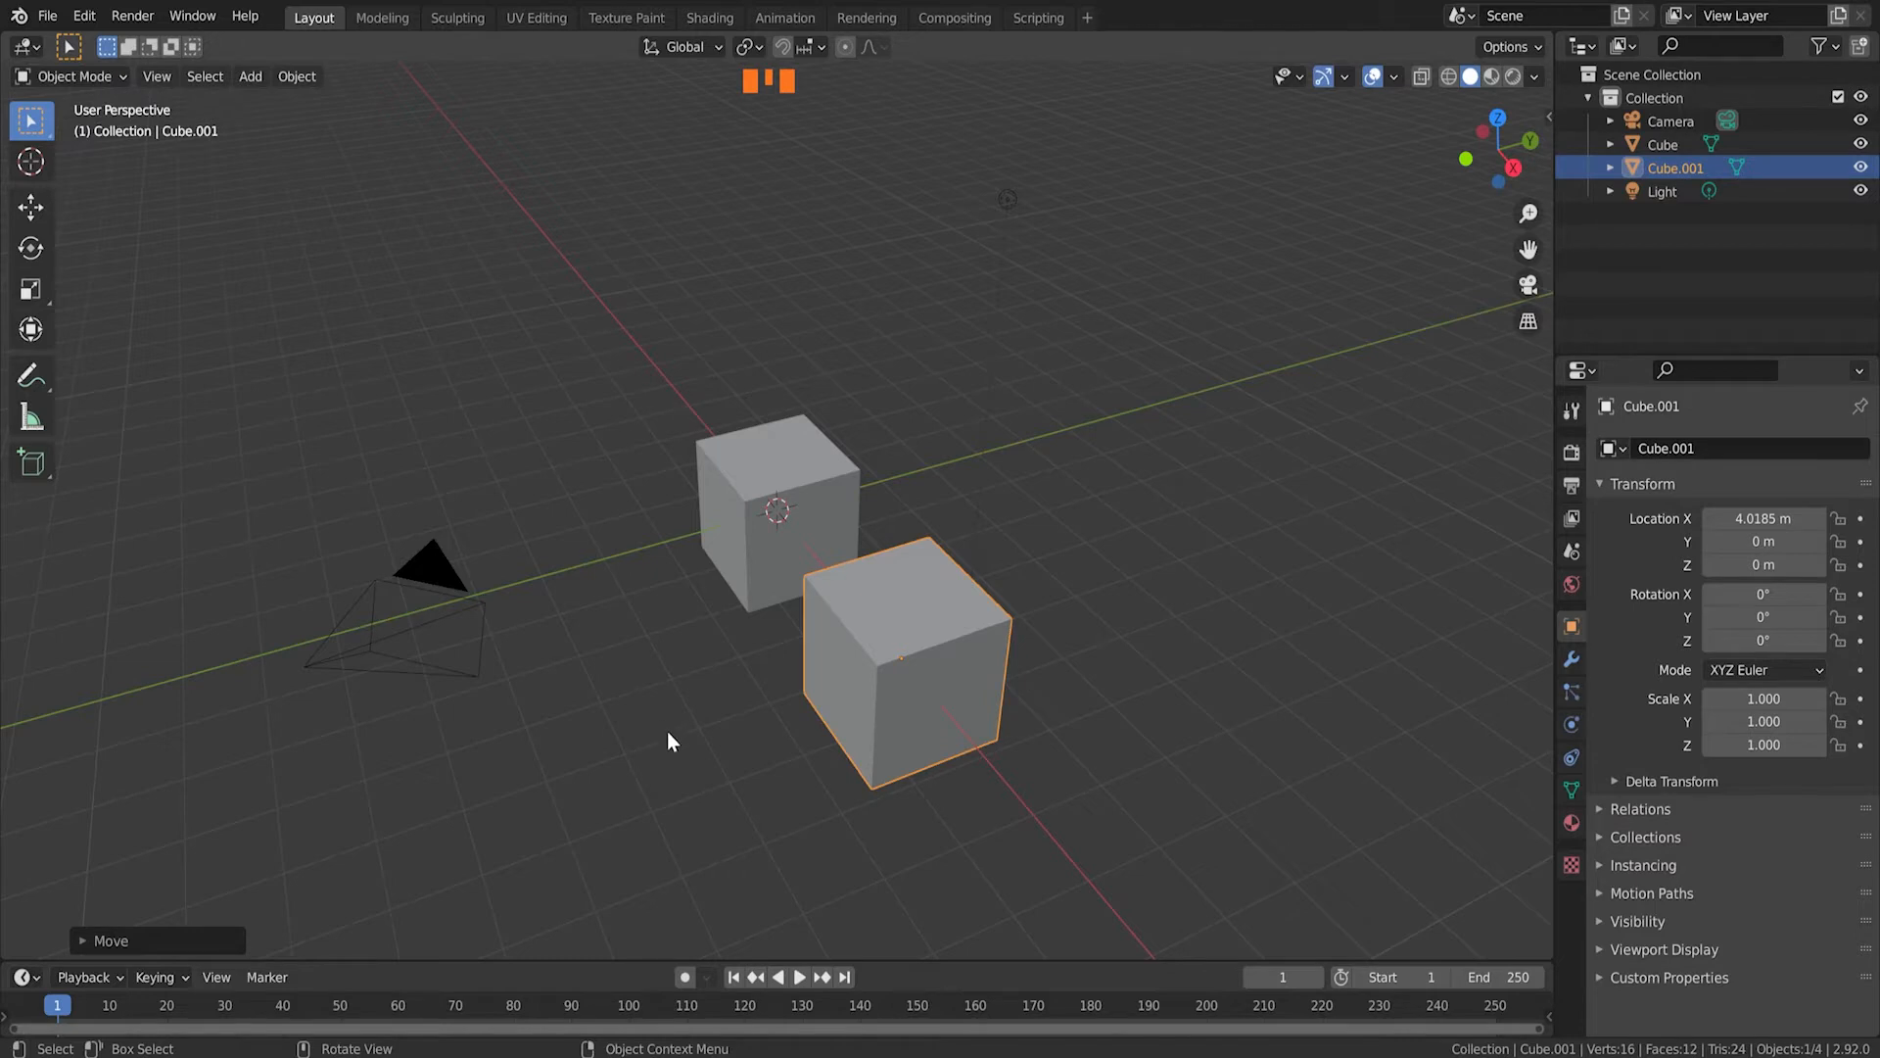
Step: Scale the new cube to 0.18 along the X axis
middle_click_drag(1009, 604, 1022, 557)
left_click(1058, 538)
left_click(1056, 543)
scroll(1201, 473, "up", 3)
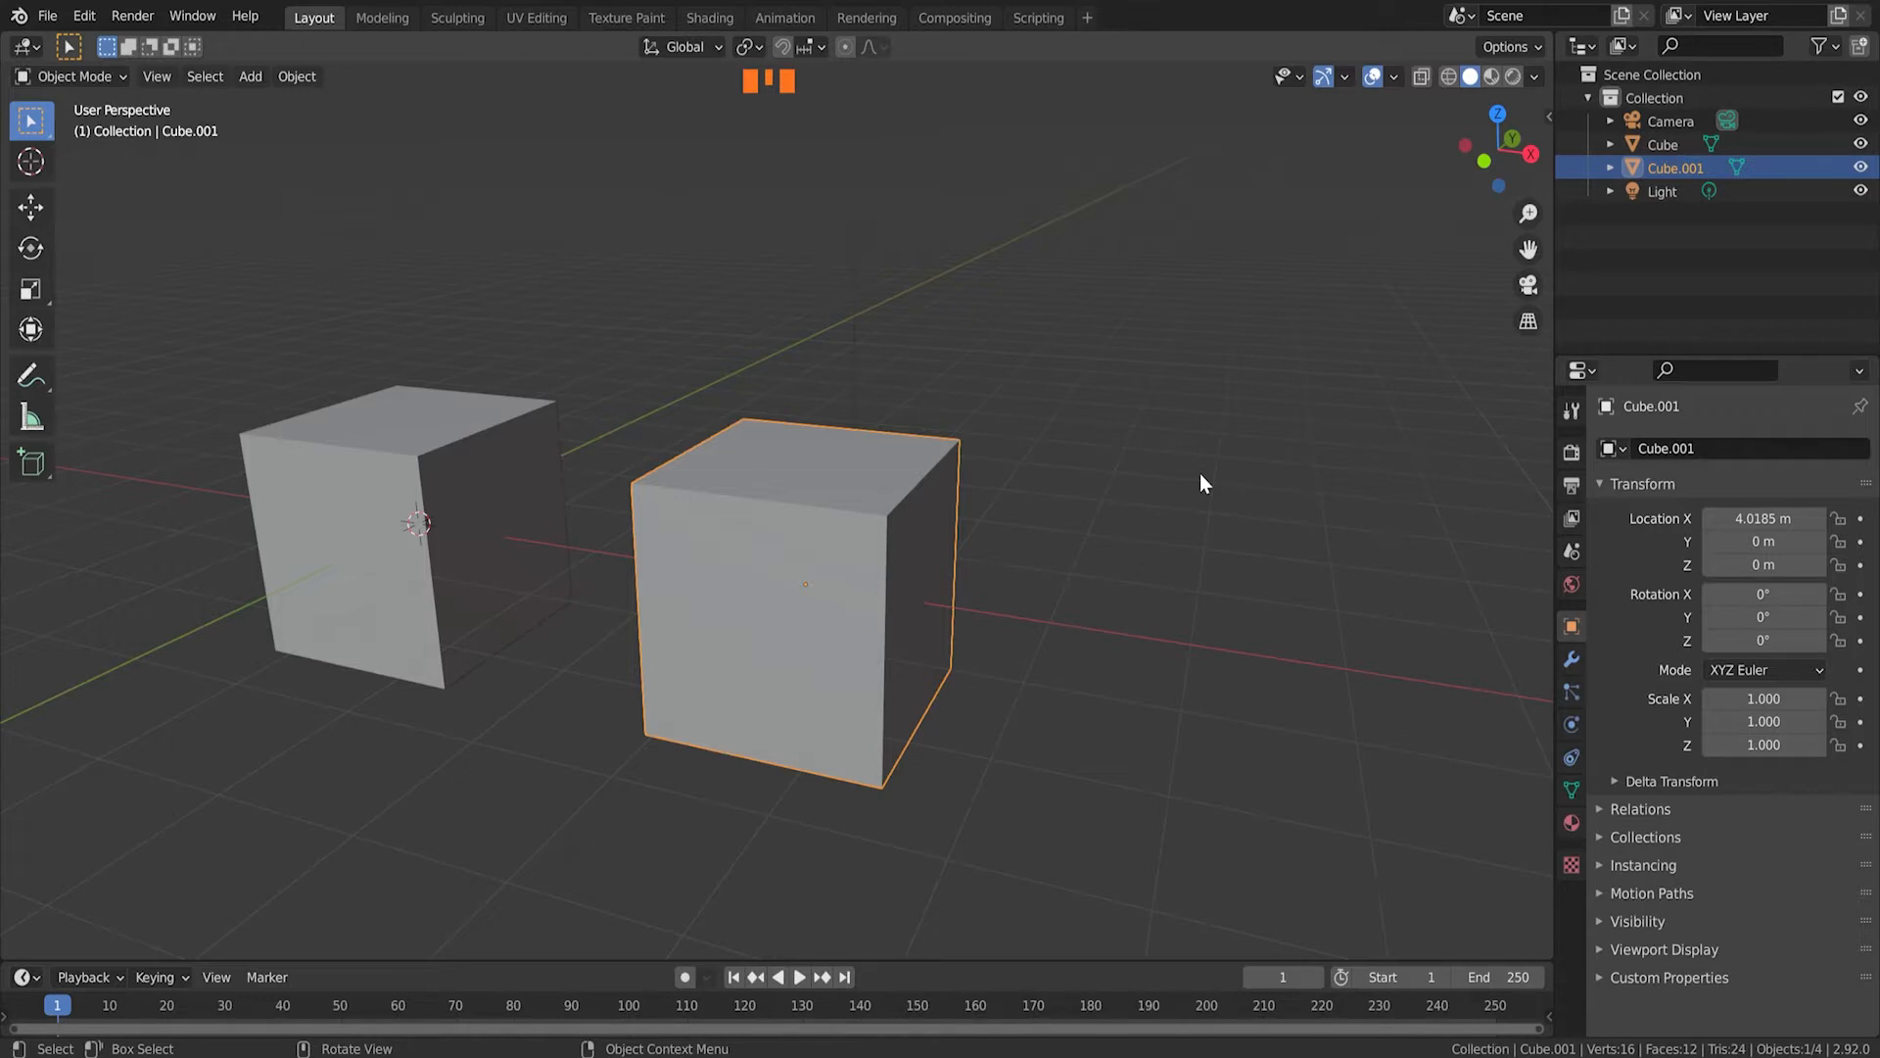
key("s")
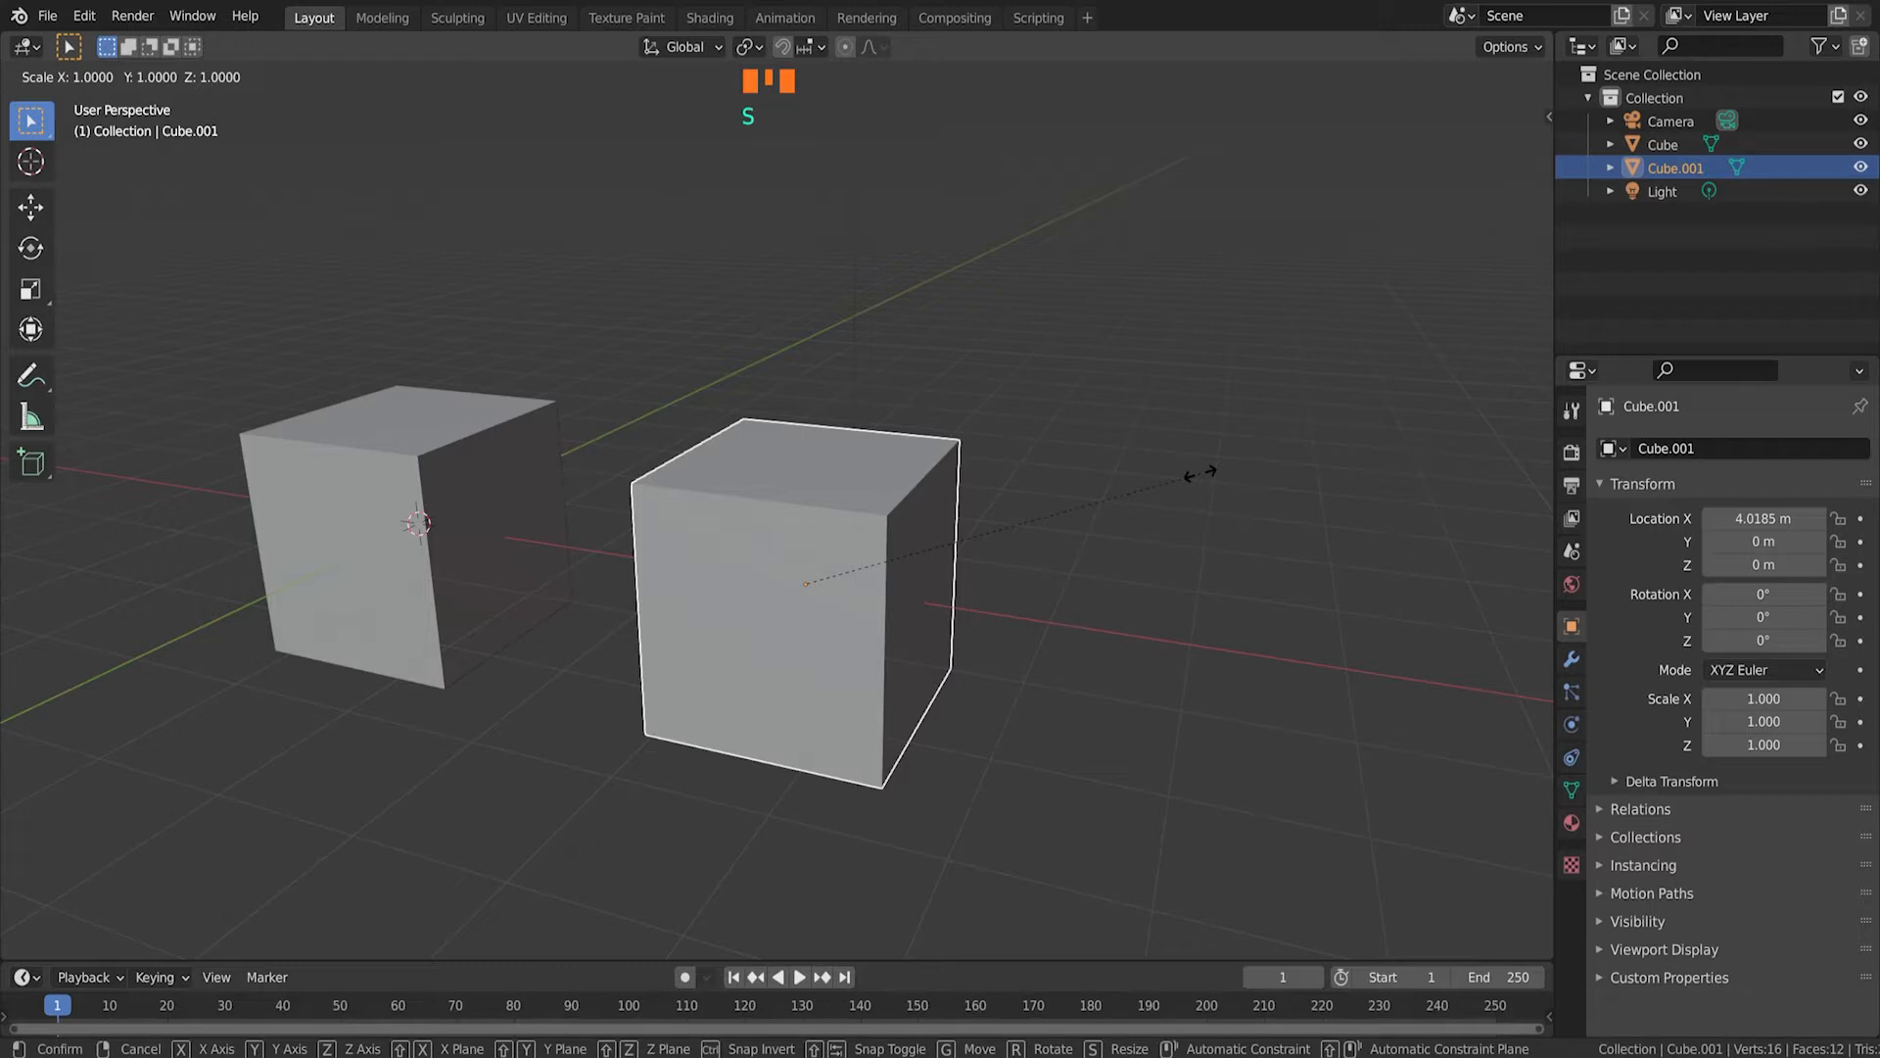
key("x")
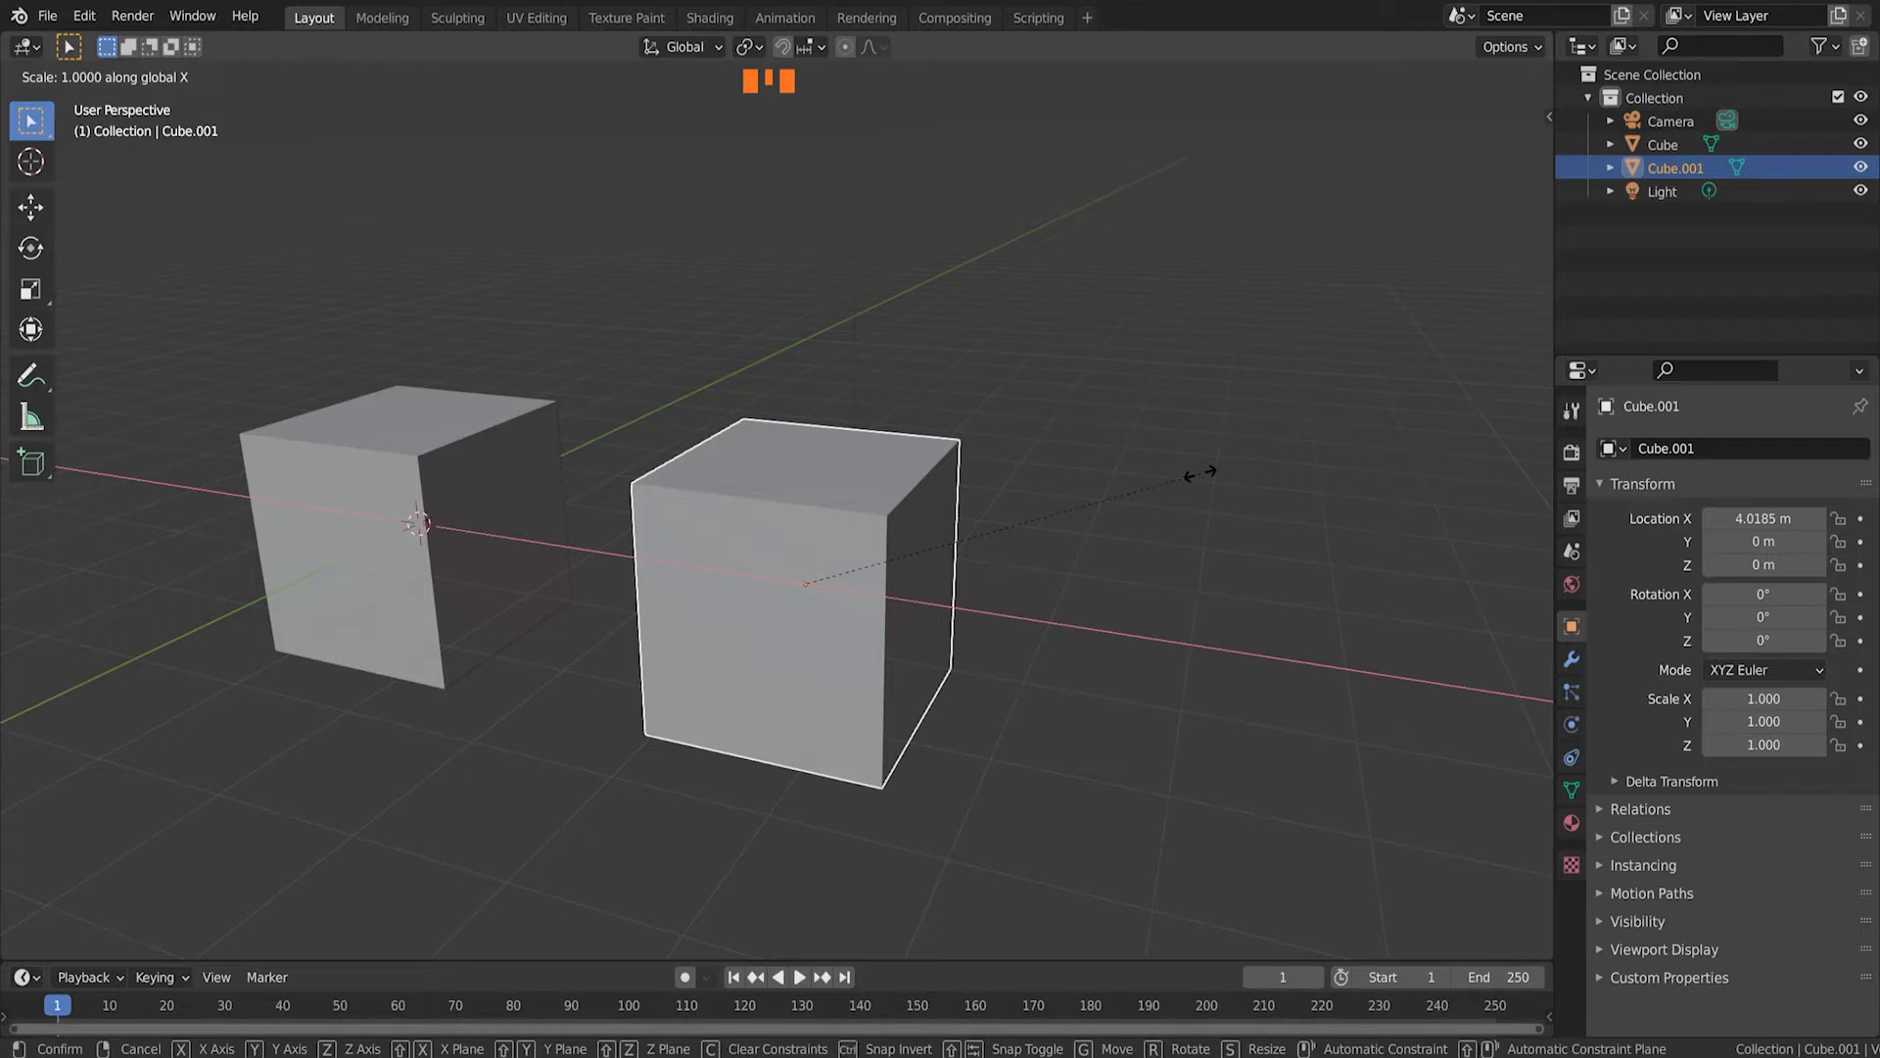
type(".18")
key("Return")
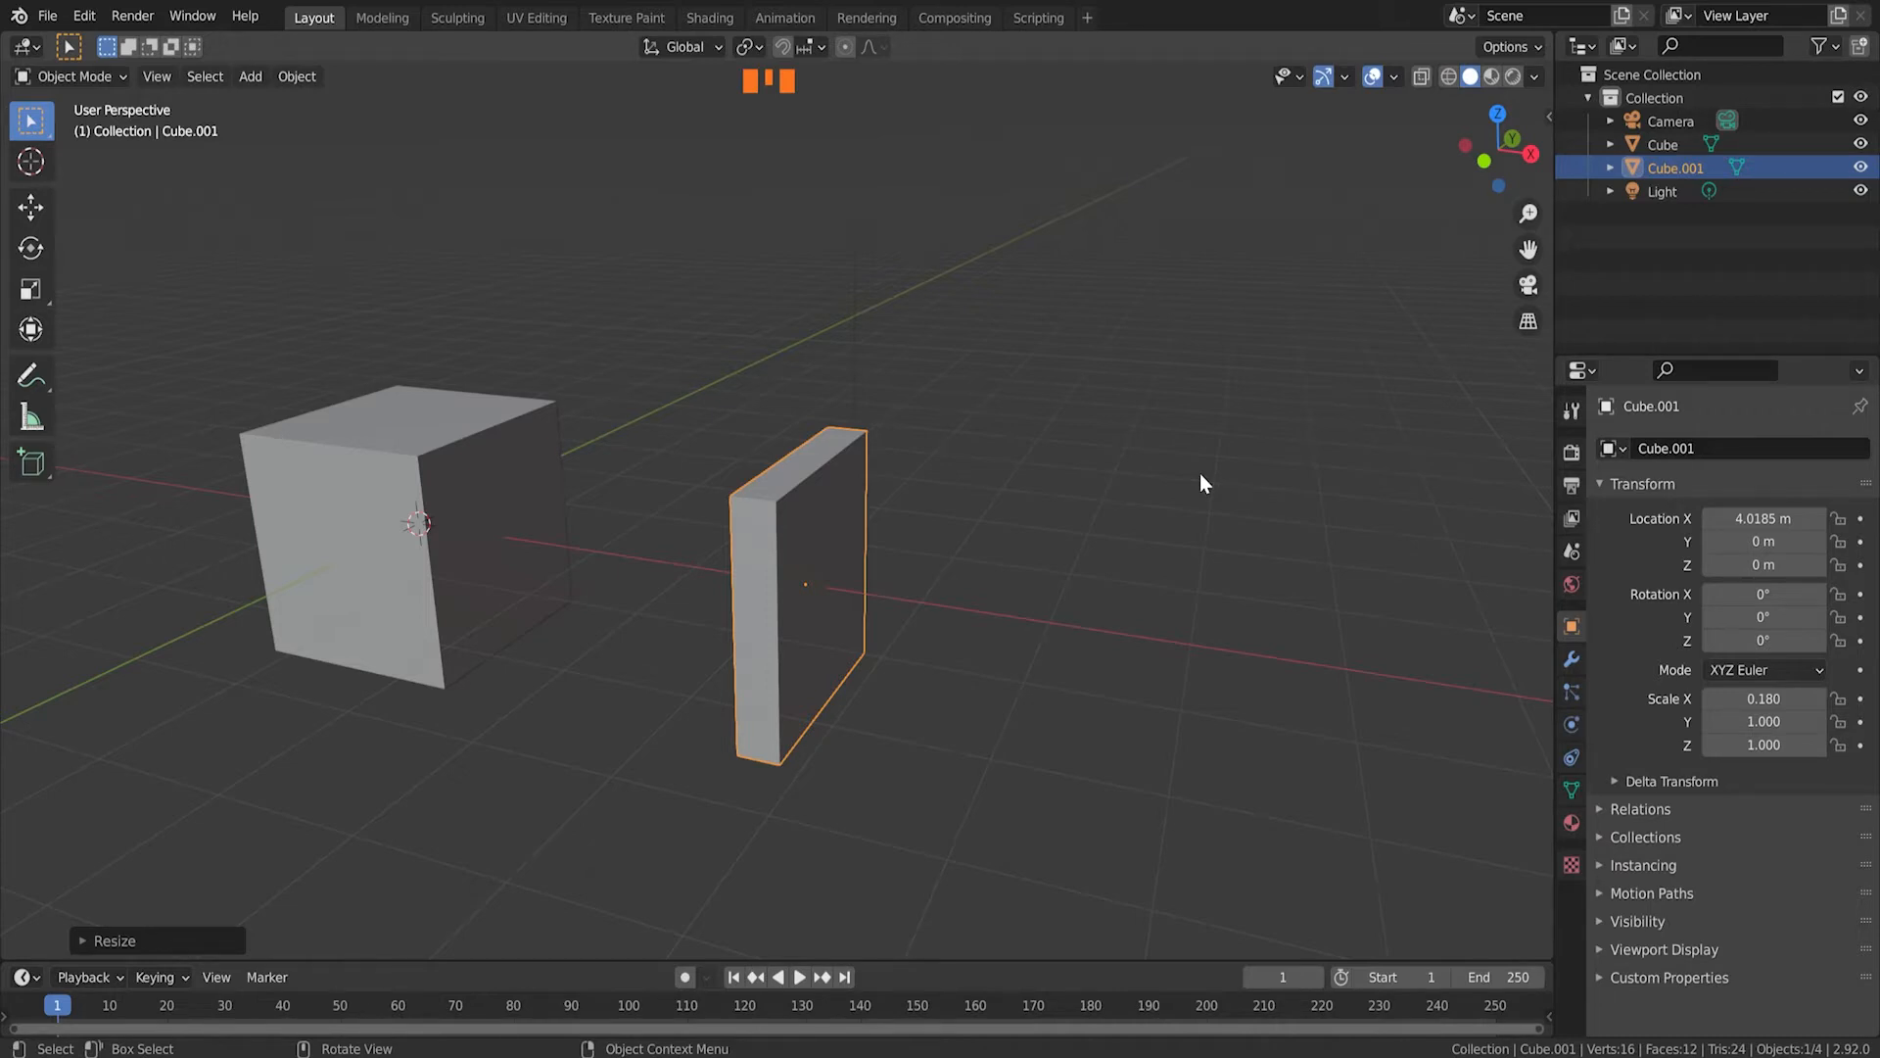
Step: Scale the thin slab to 0.10 along the Y axis to form a narrow upright bar
key("s")
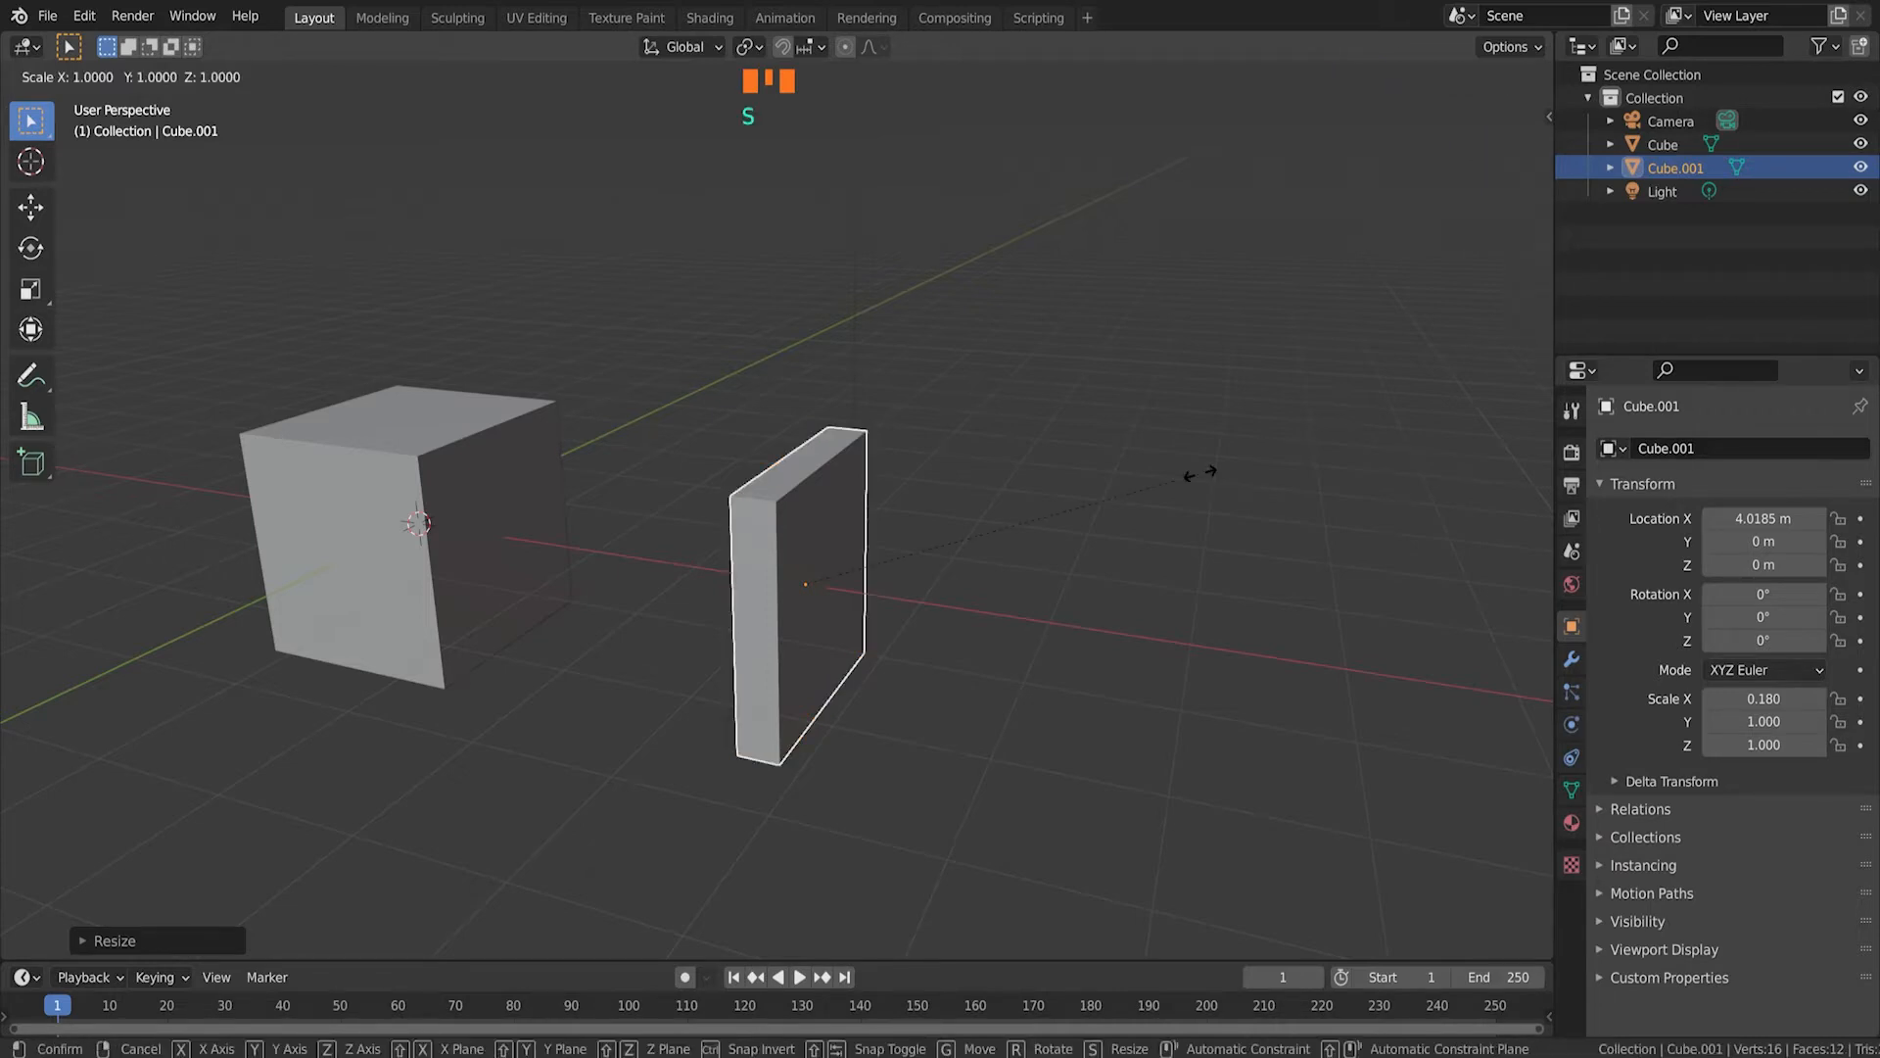
key("y")
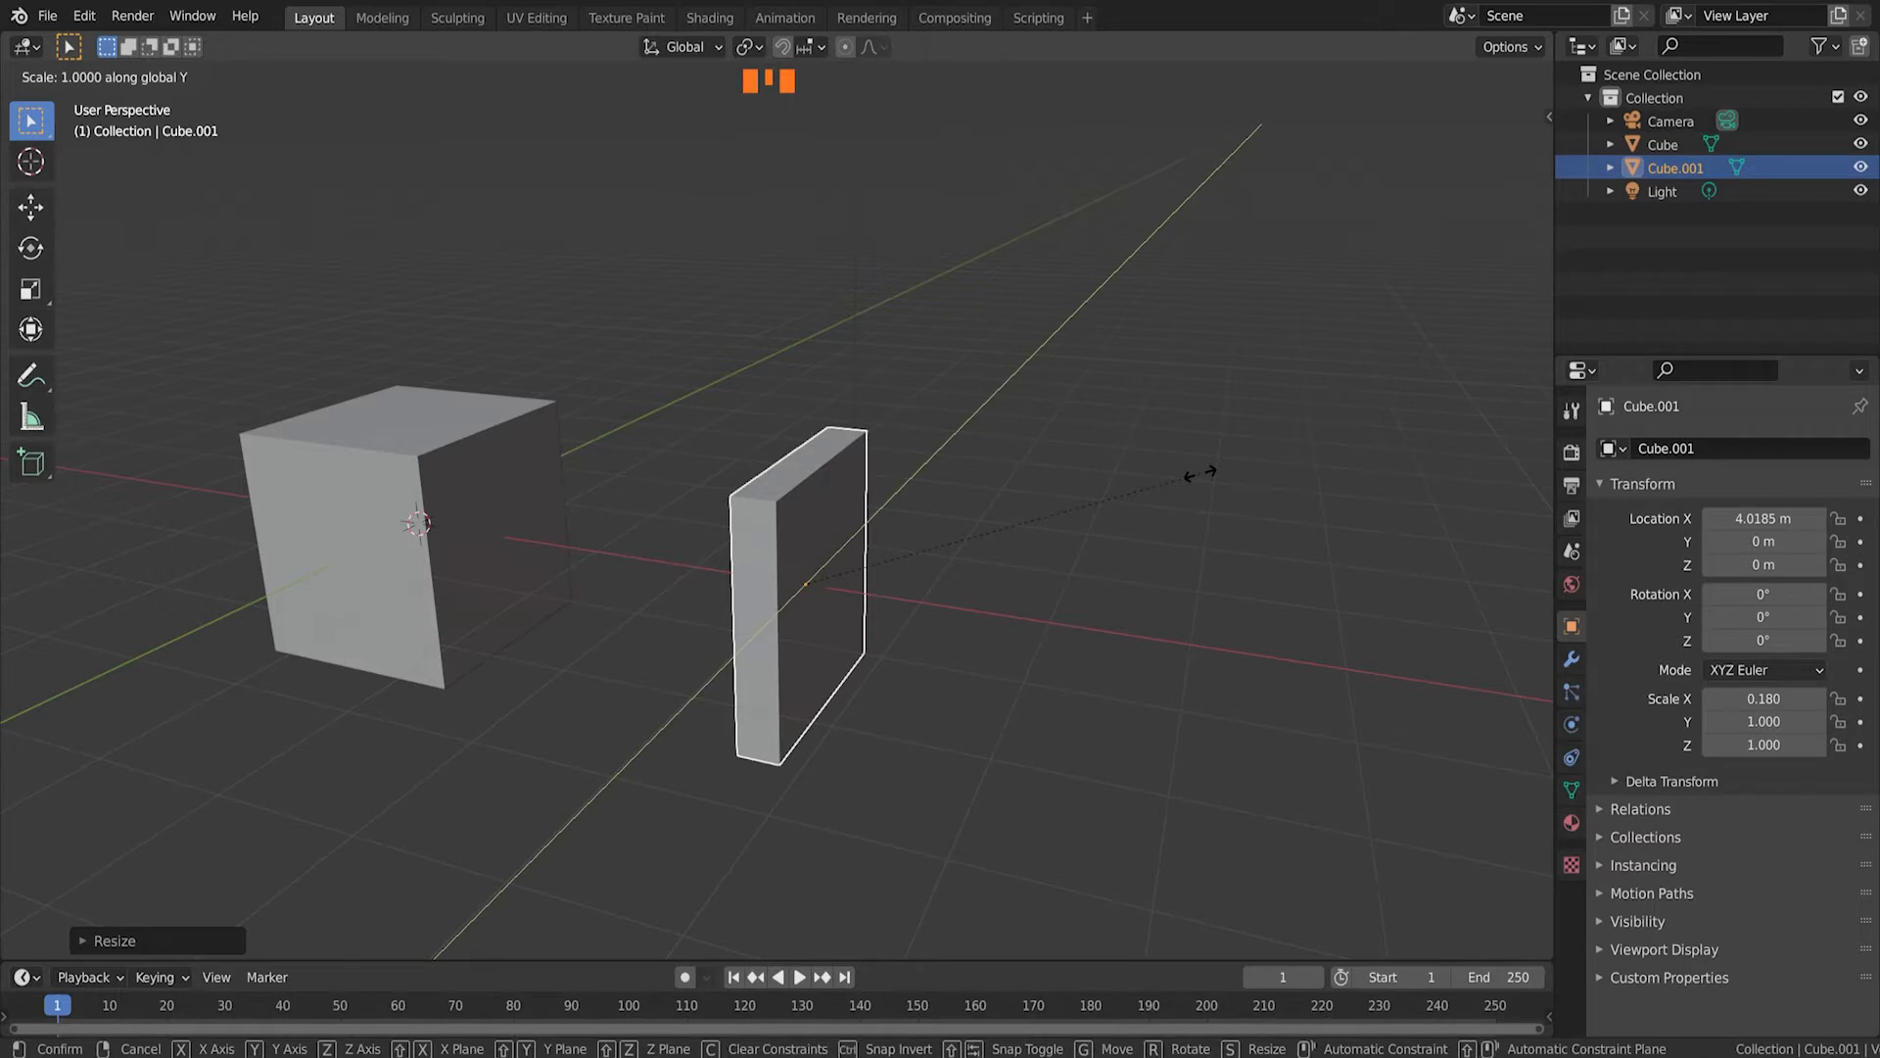
type(".10")
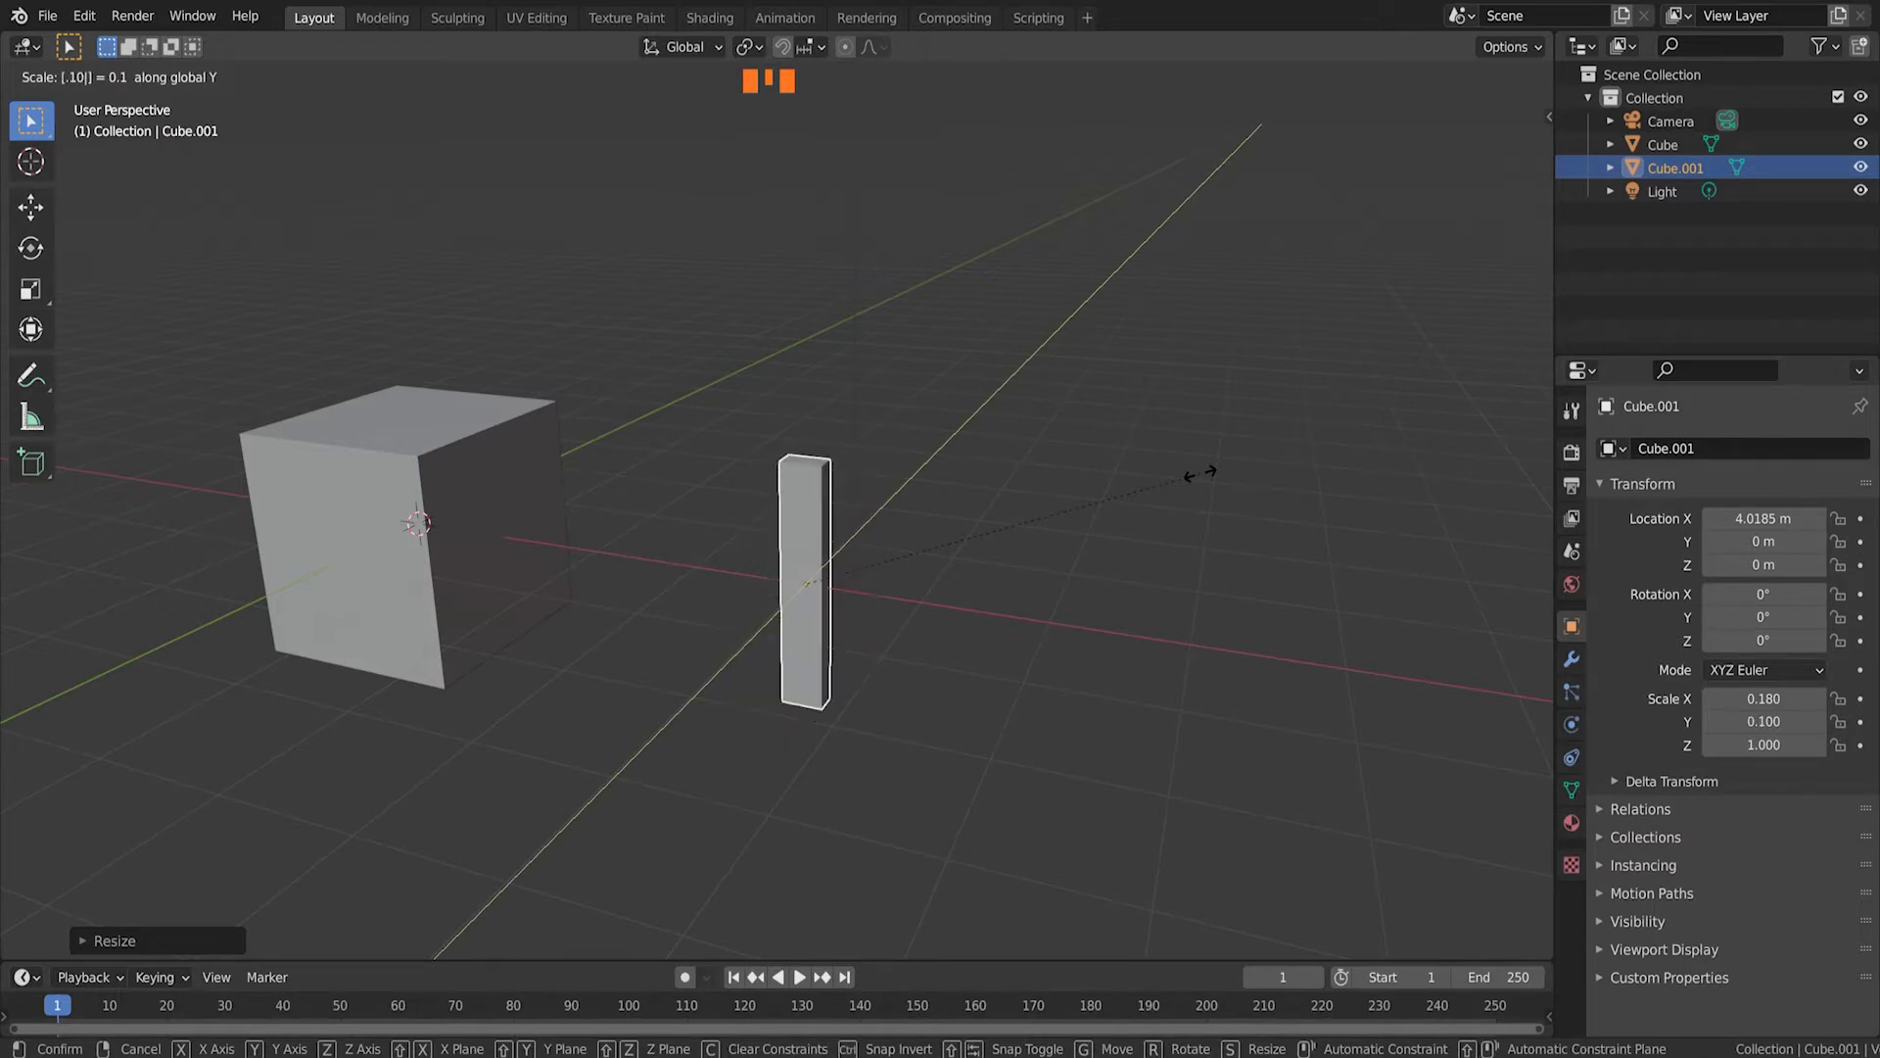
key("Return")
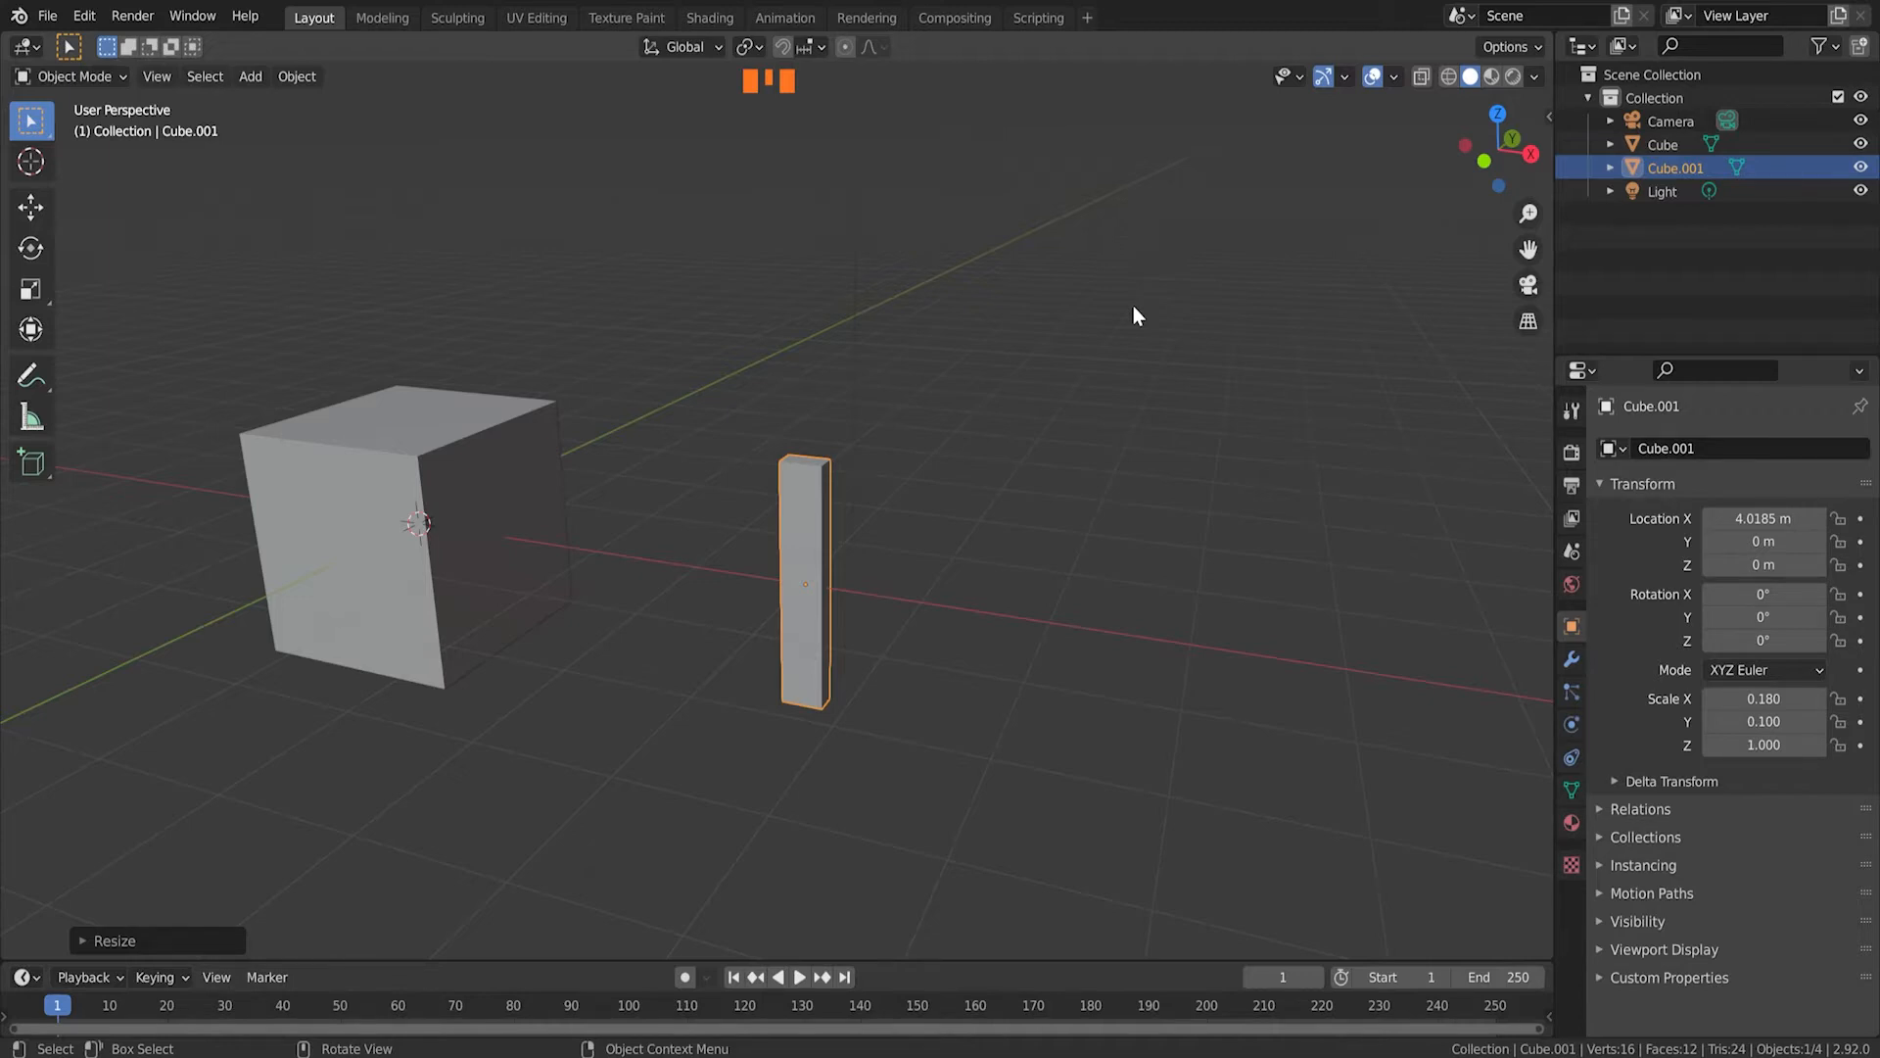
Step: Duplicate the upright bar and place the copy about 0.77 m further along the X axis
mouse_move(1009, 583)
middle_mouse_down()
mouse_move(990, 601)
mouse_move(1008, 613)
mouse_move(1025, 593)
mouse_move(999, 594)
middle_mouse_up()
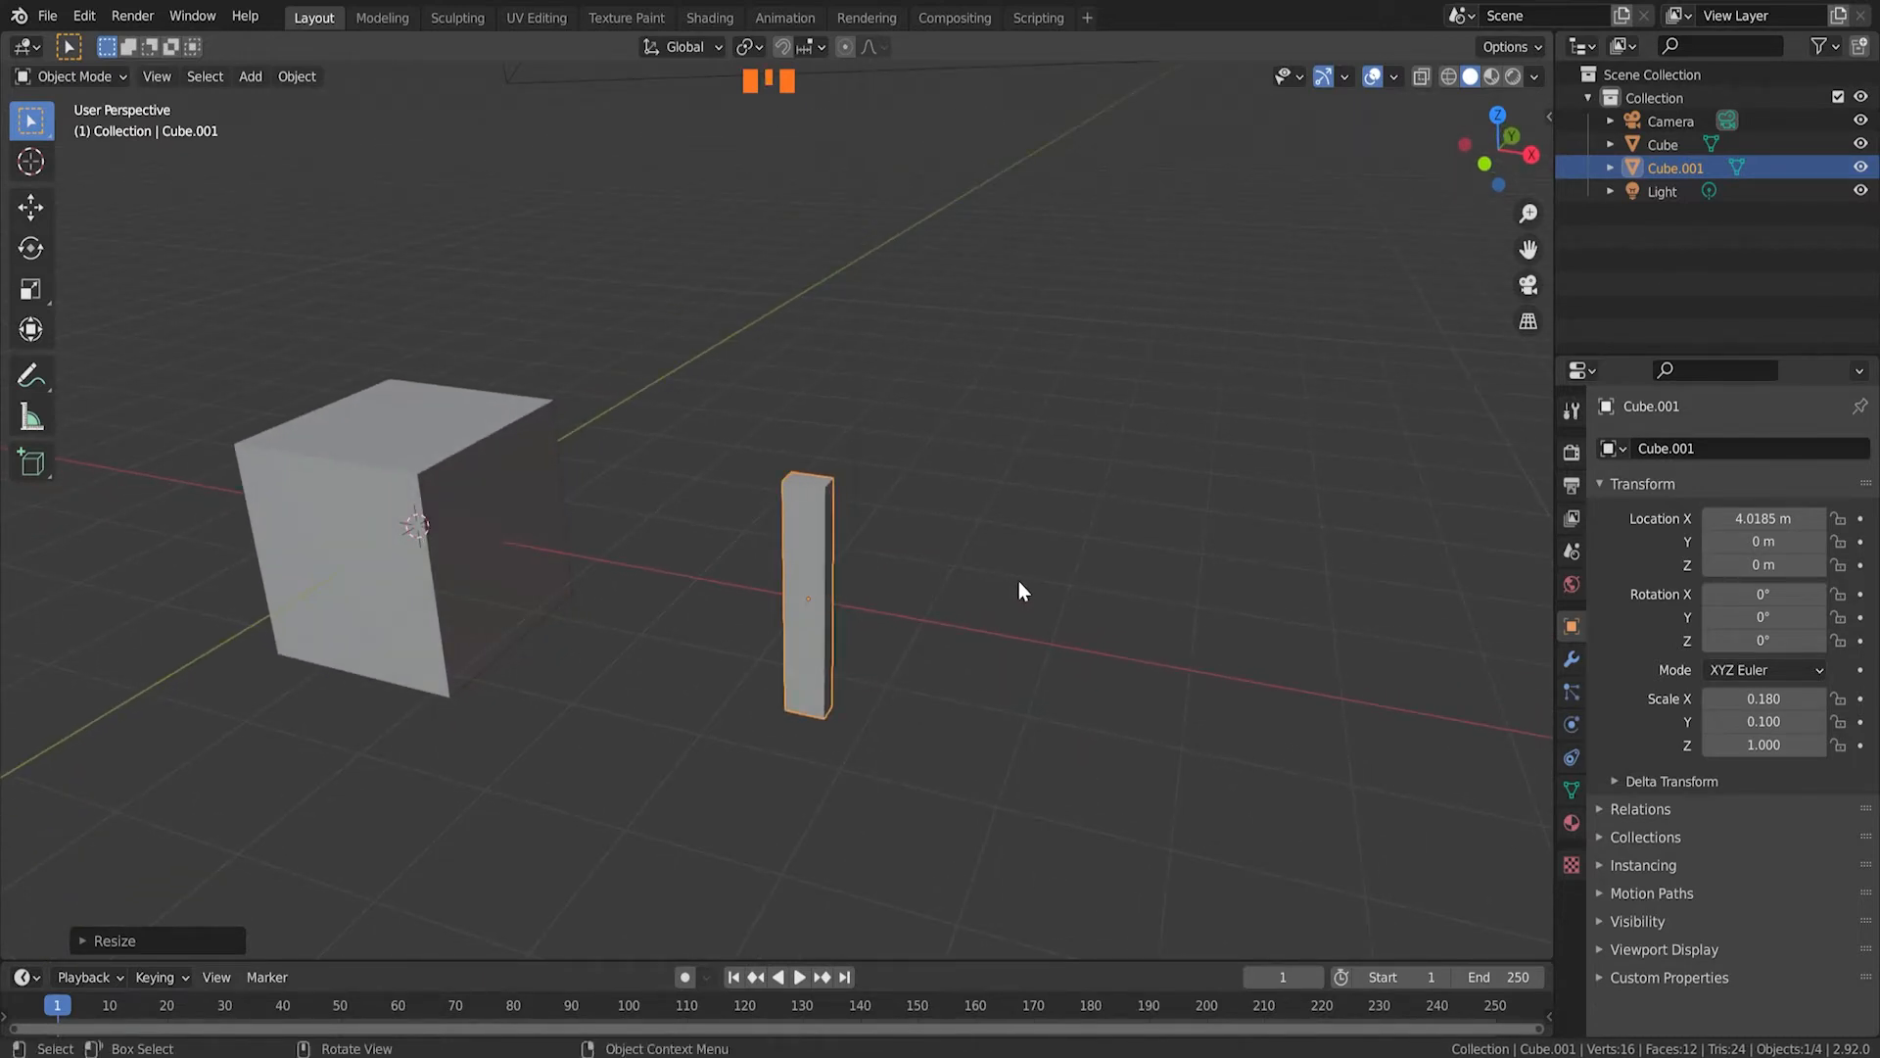
key("shift+d")
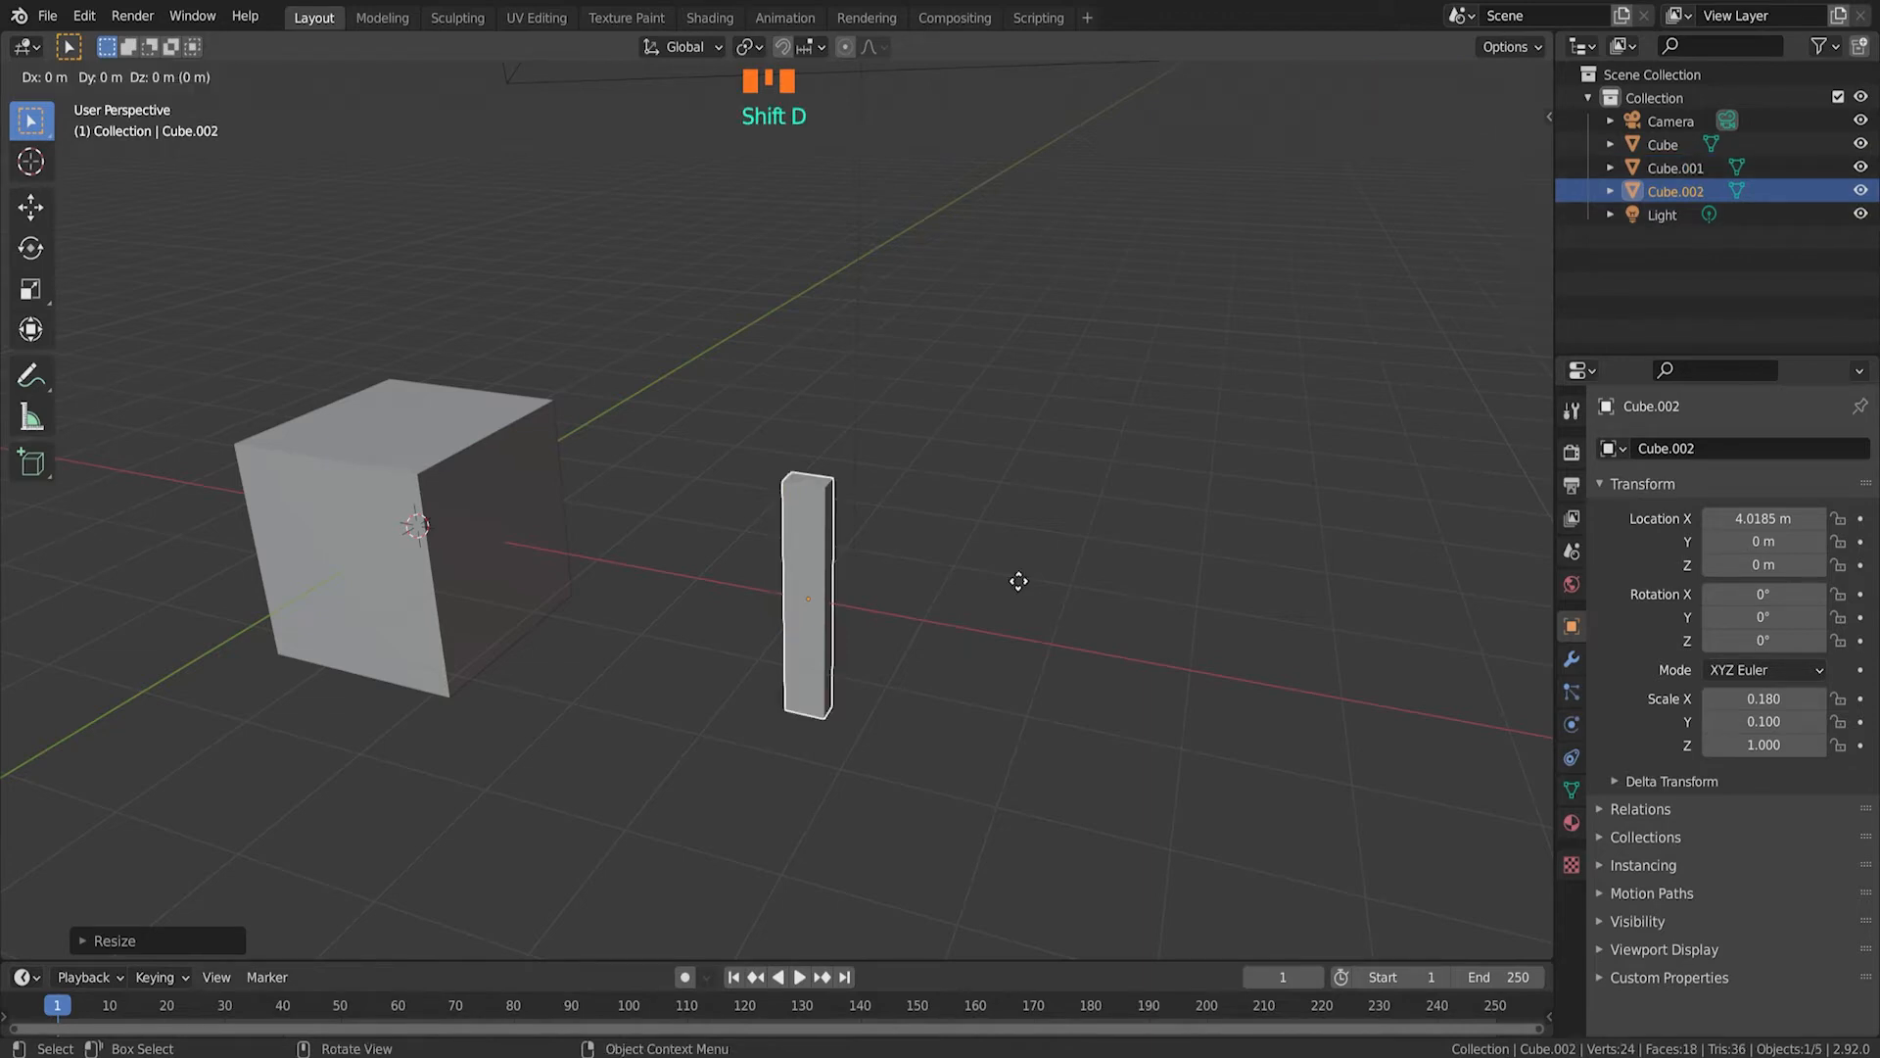
key("x")
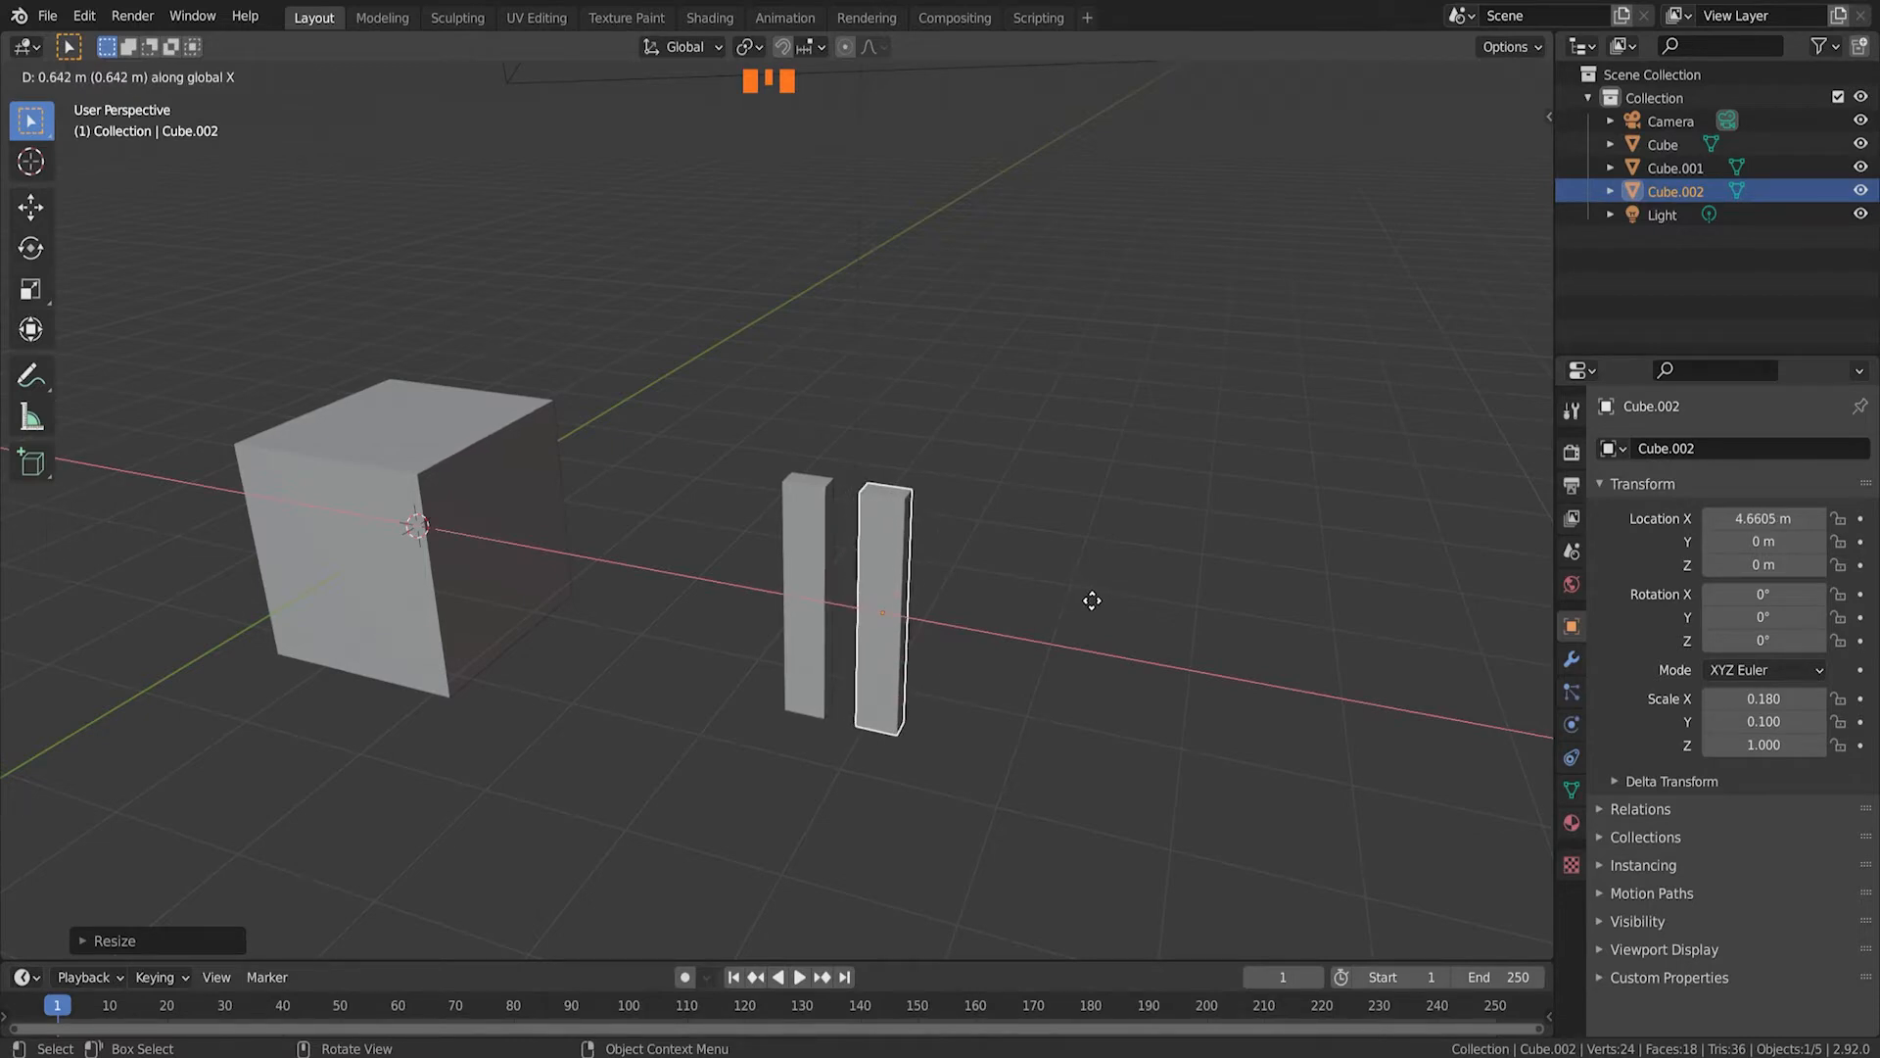
left_click(1108, 615)
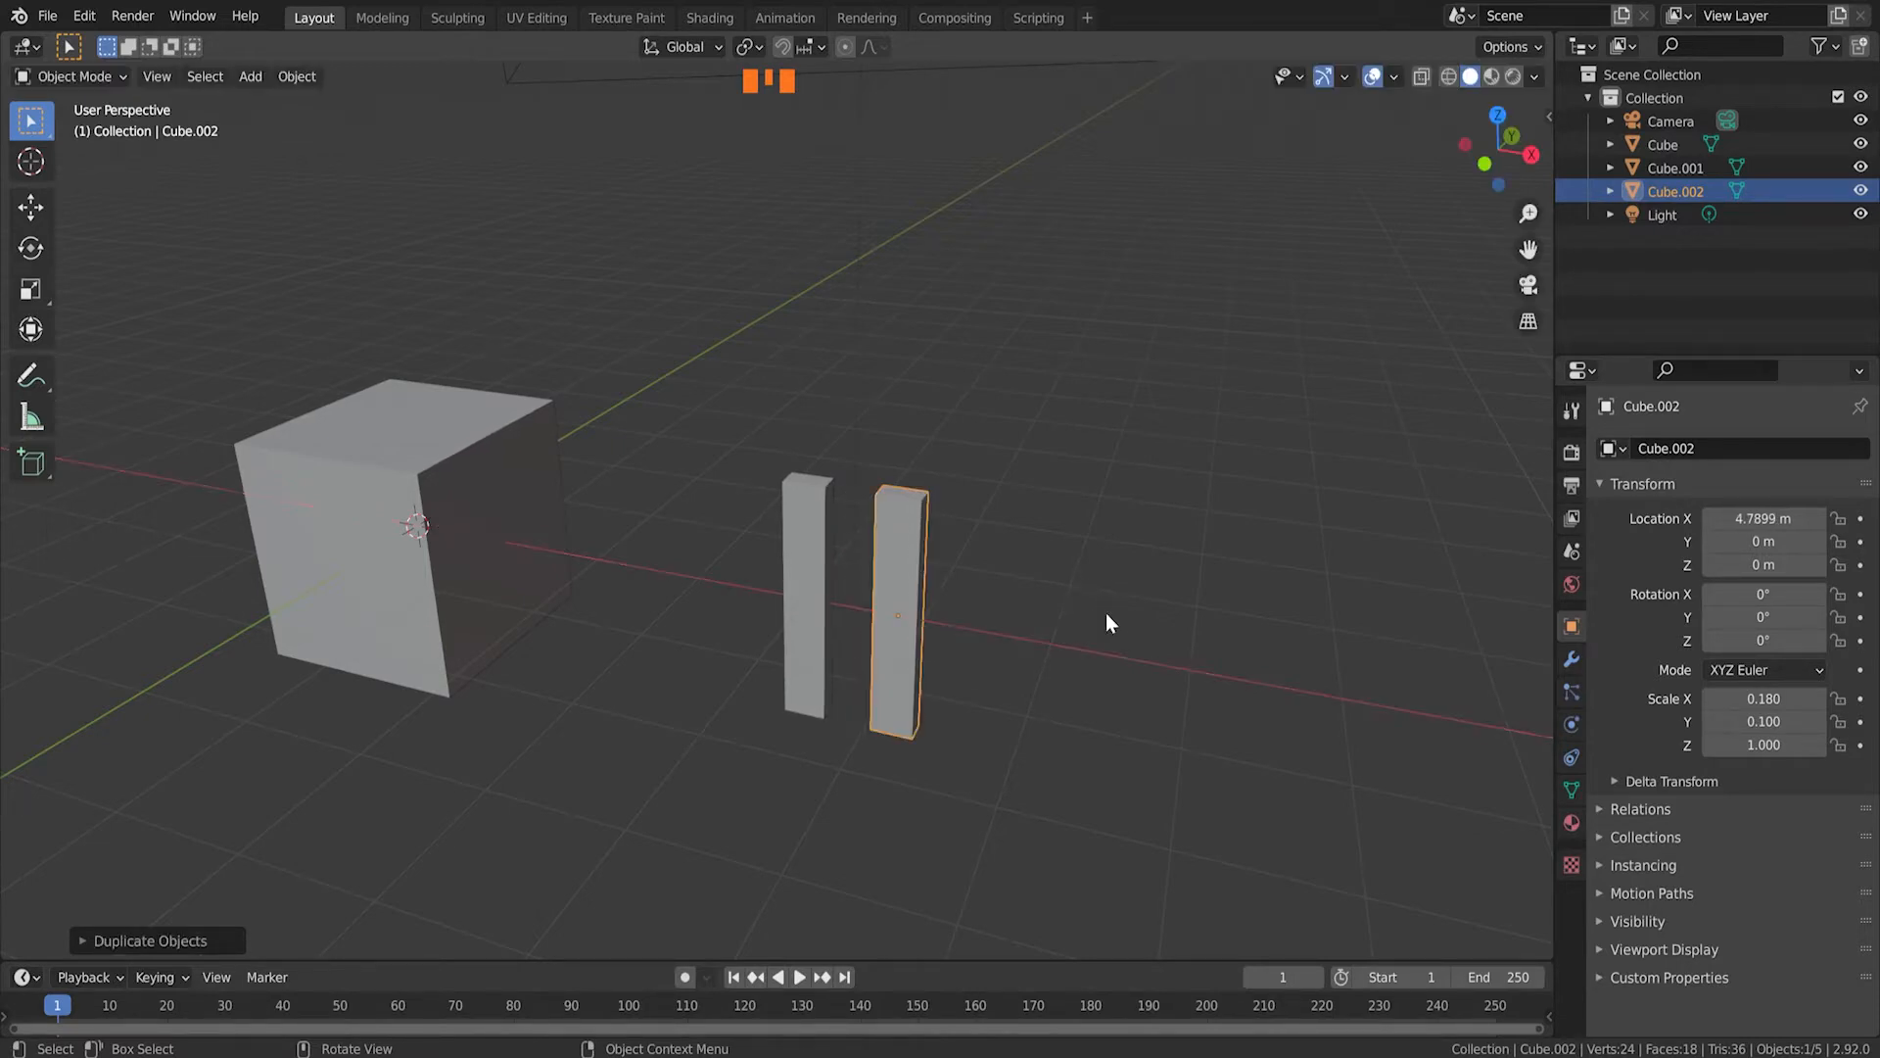
Step: Select the duplicated bar and enter Edit Mode on its mesh
left_click(1038, 583)
scroll(941, 588, "up", 3)
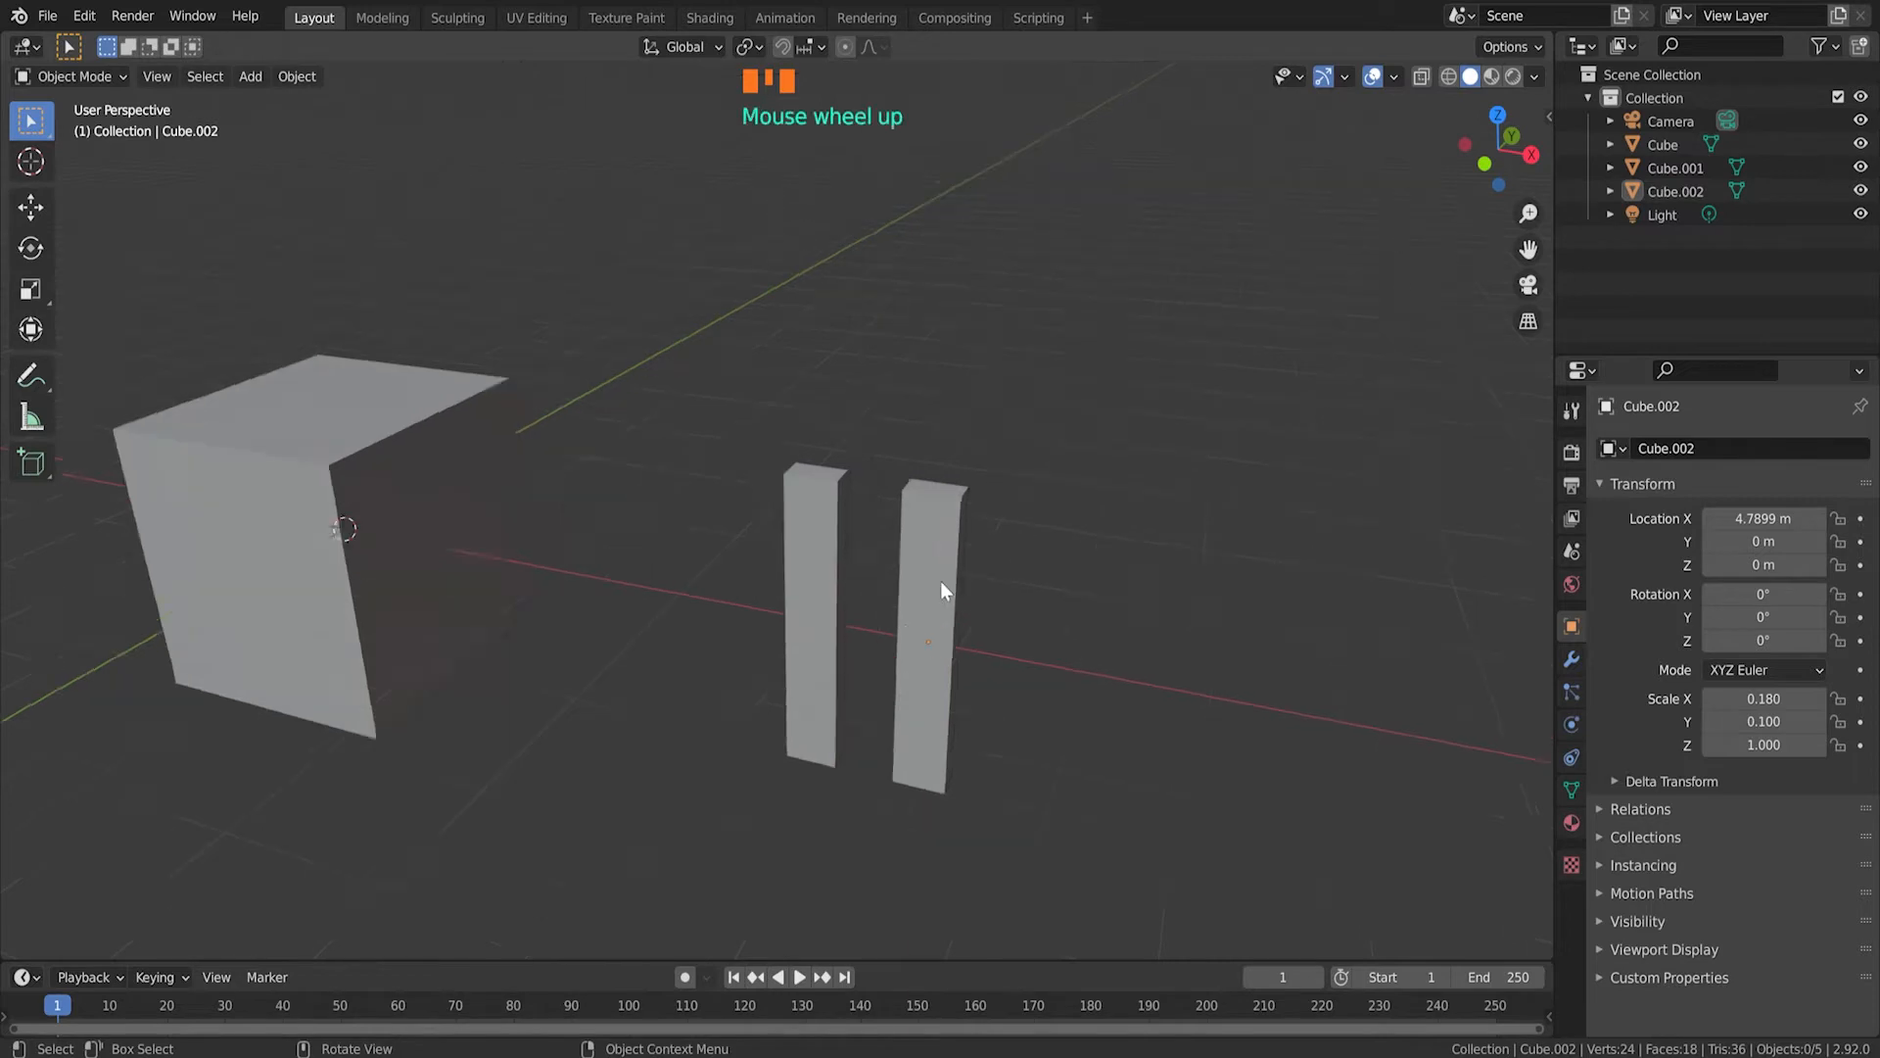
middle_click_drag(1126, 586, 1086, 605)
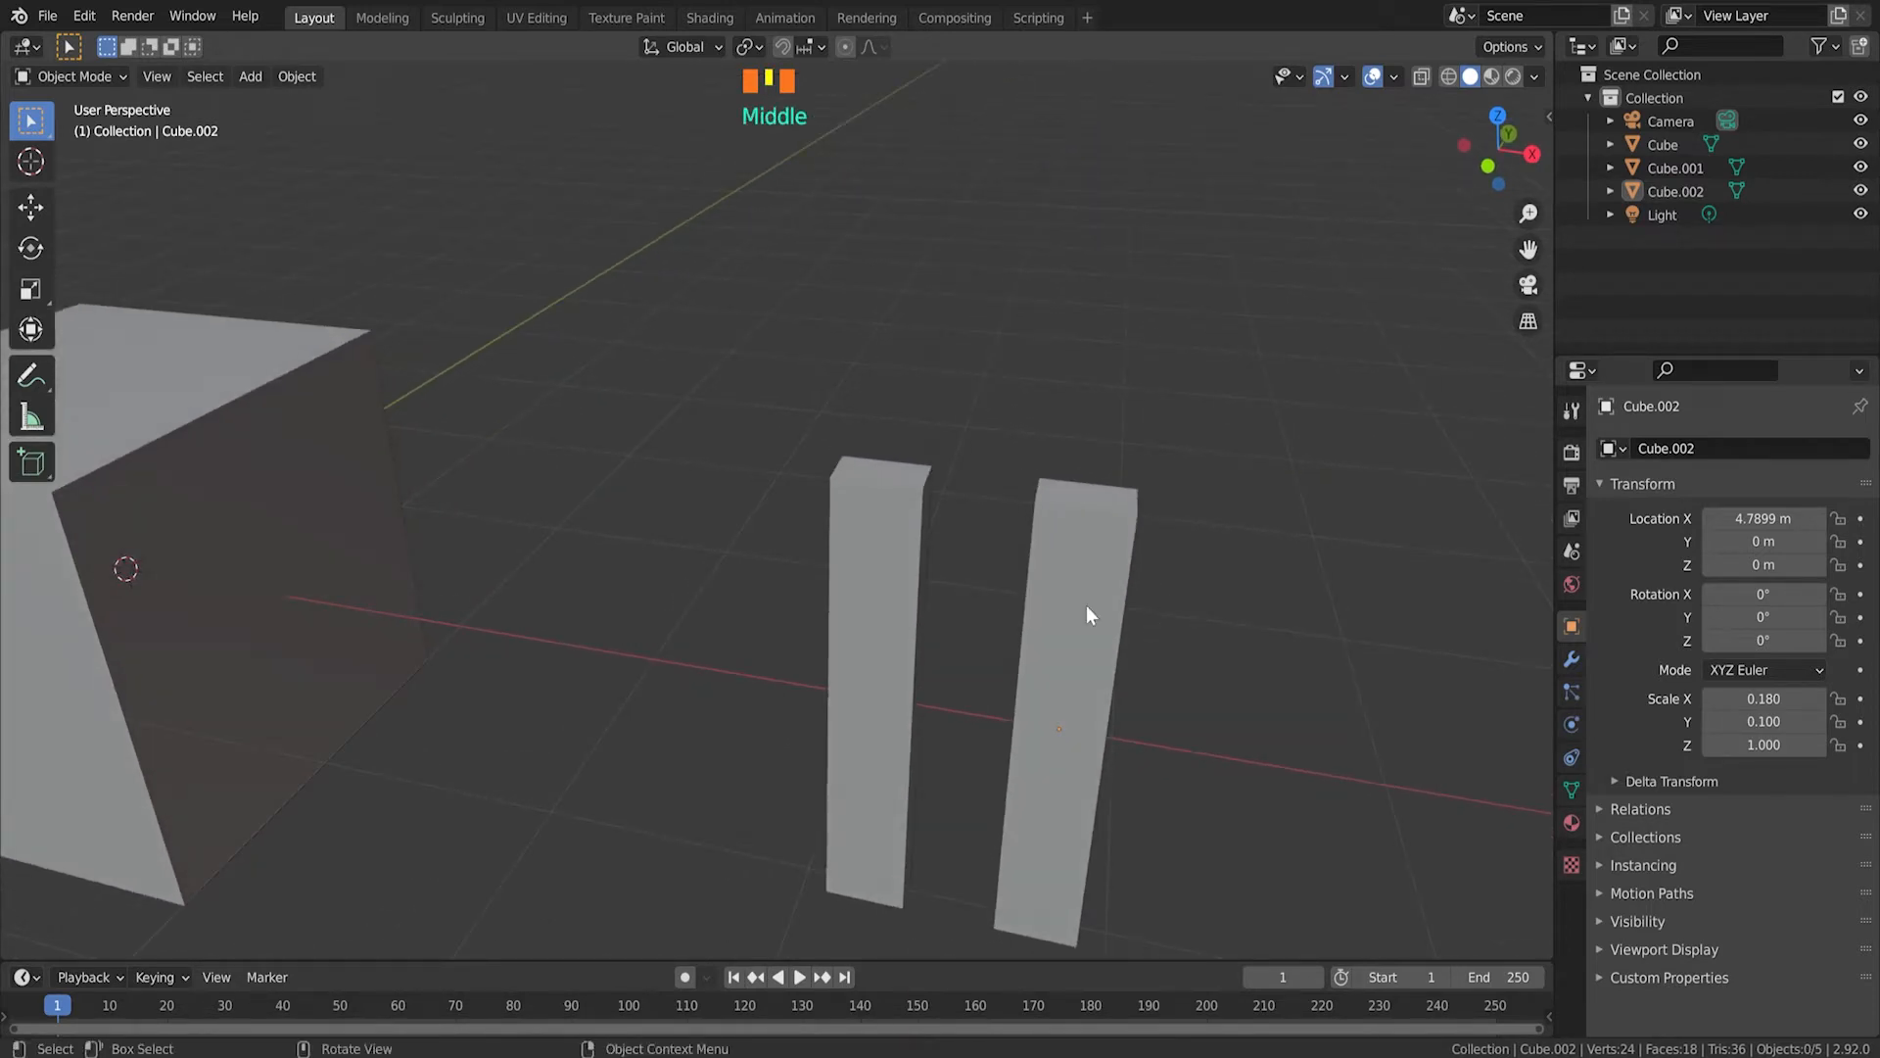
left_click(1086, 606)
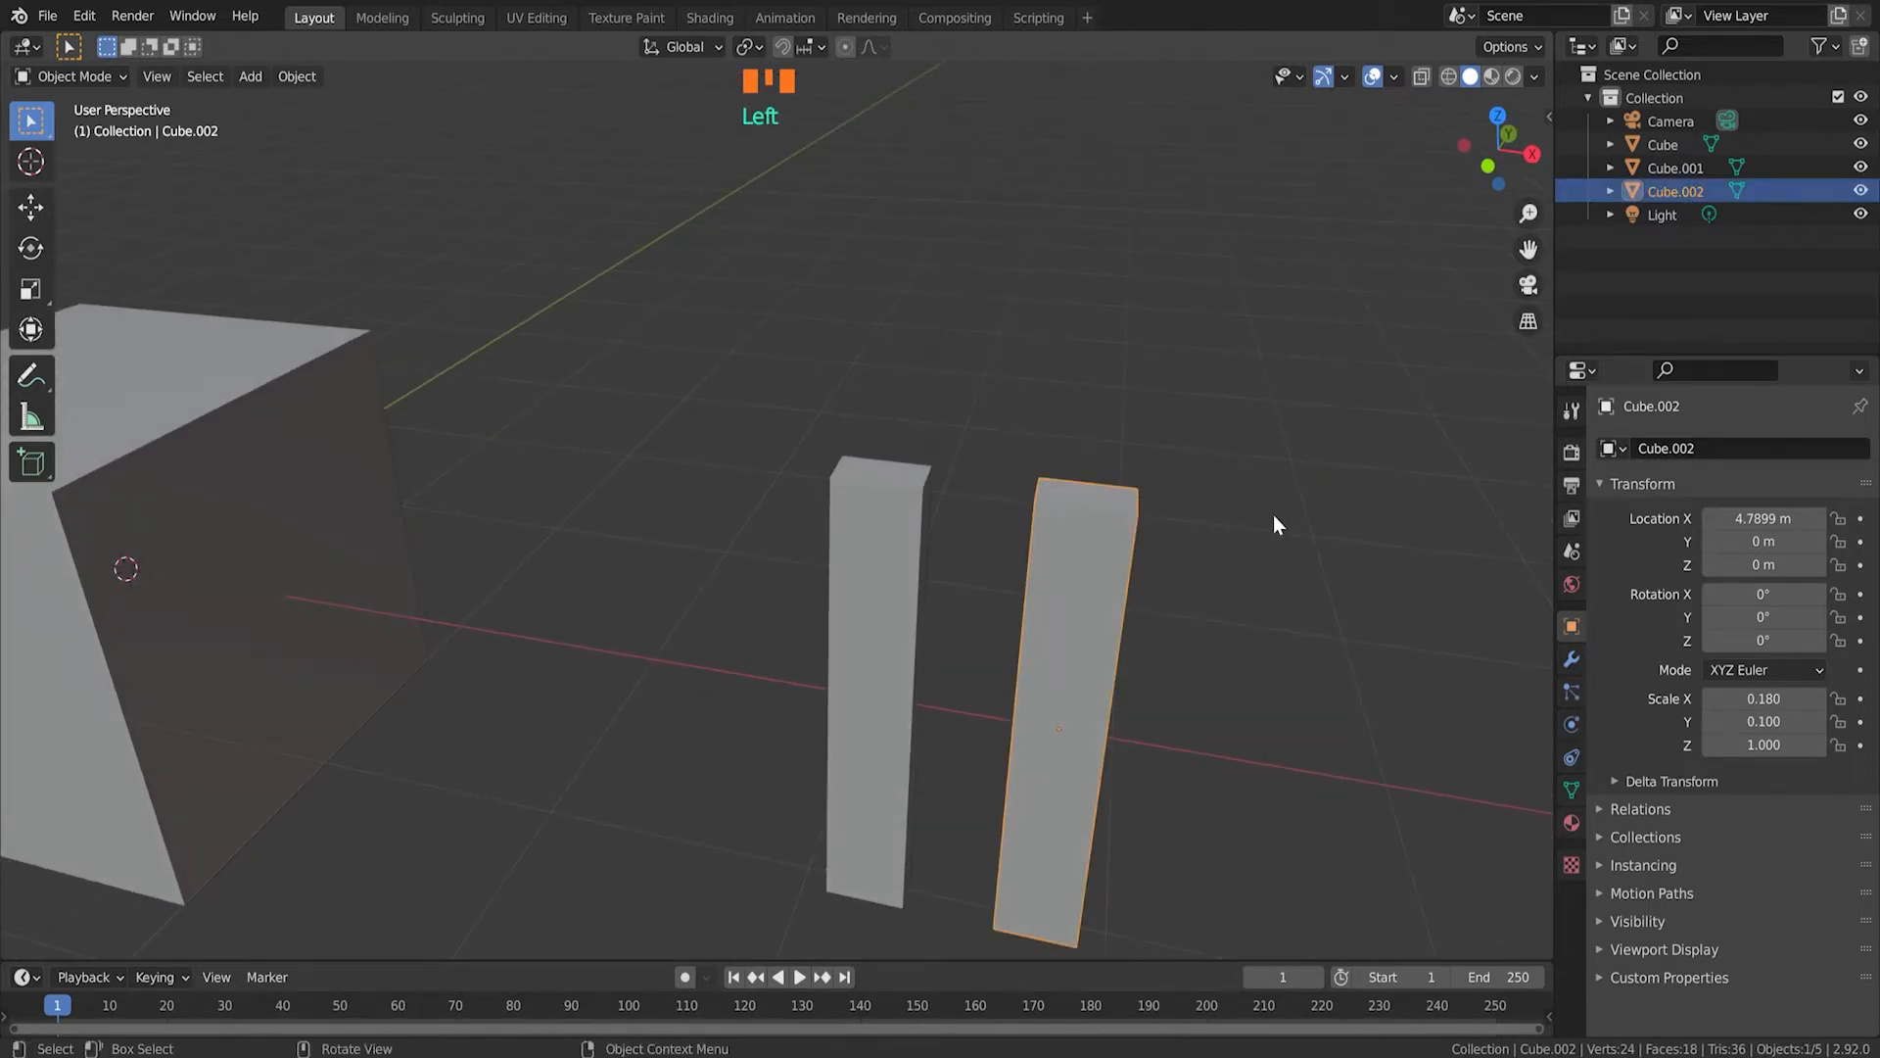
key("Tab")
middle_click_drag(1251, 584, 965, 431, "shift")
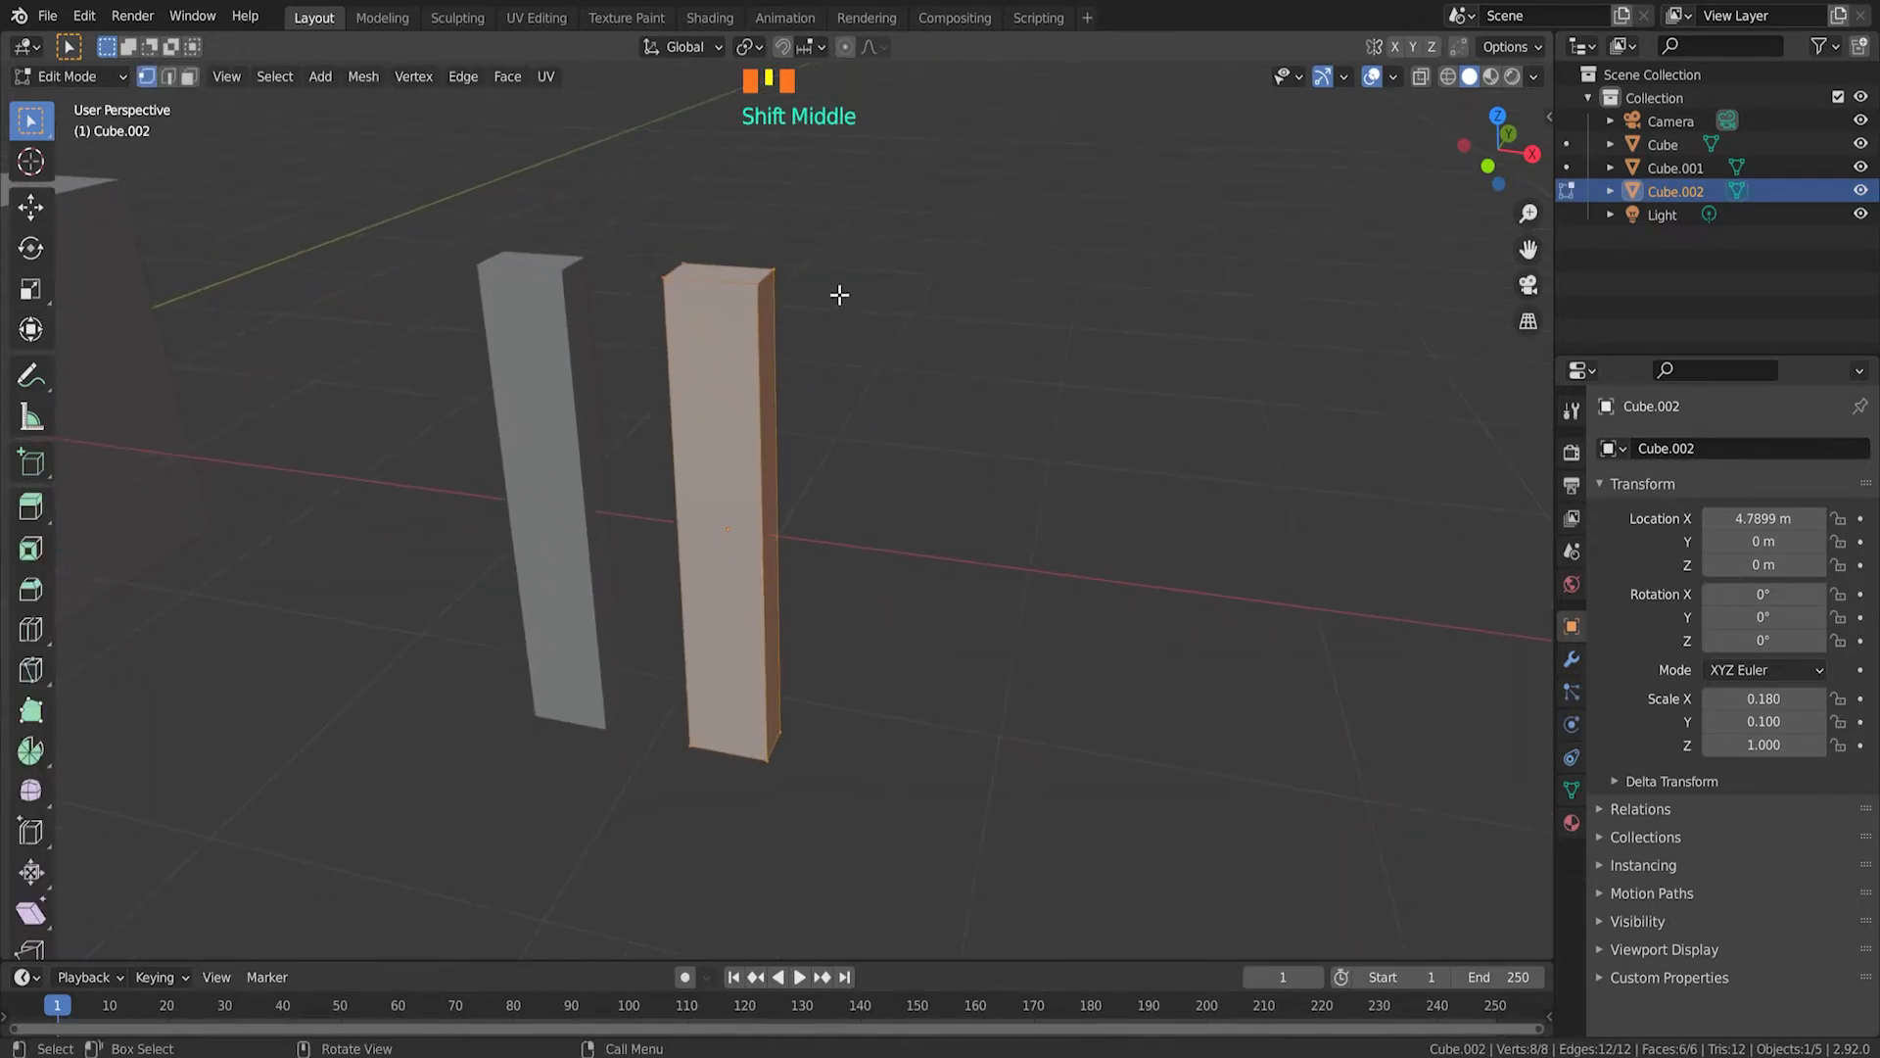
middle_click_drag(840, 294, 839, 336)
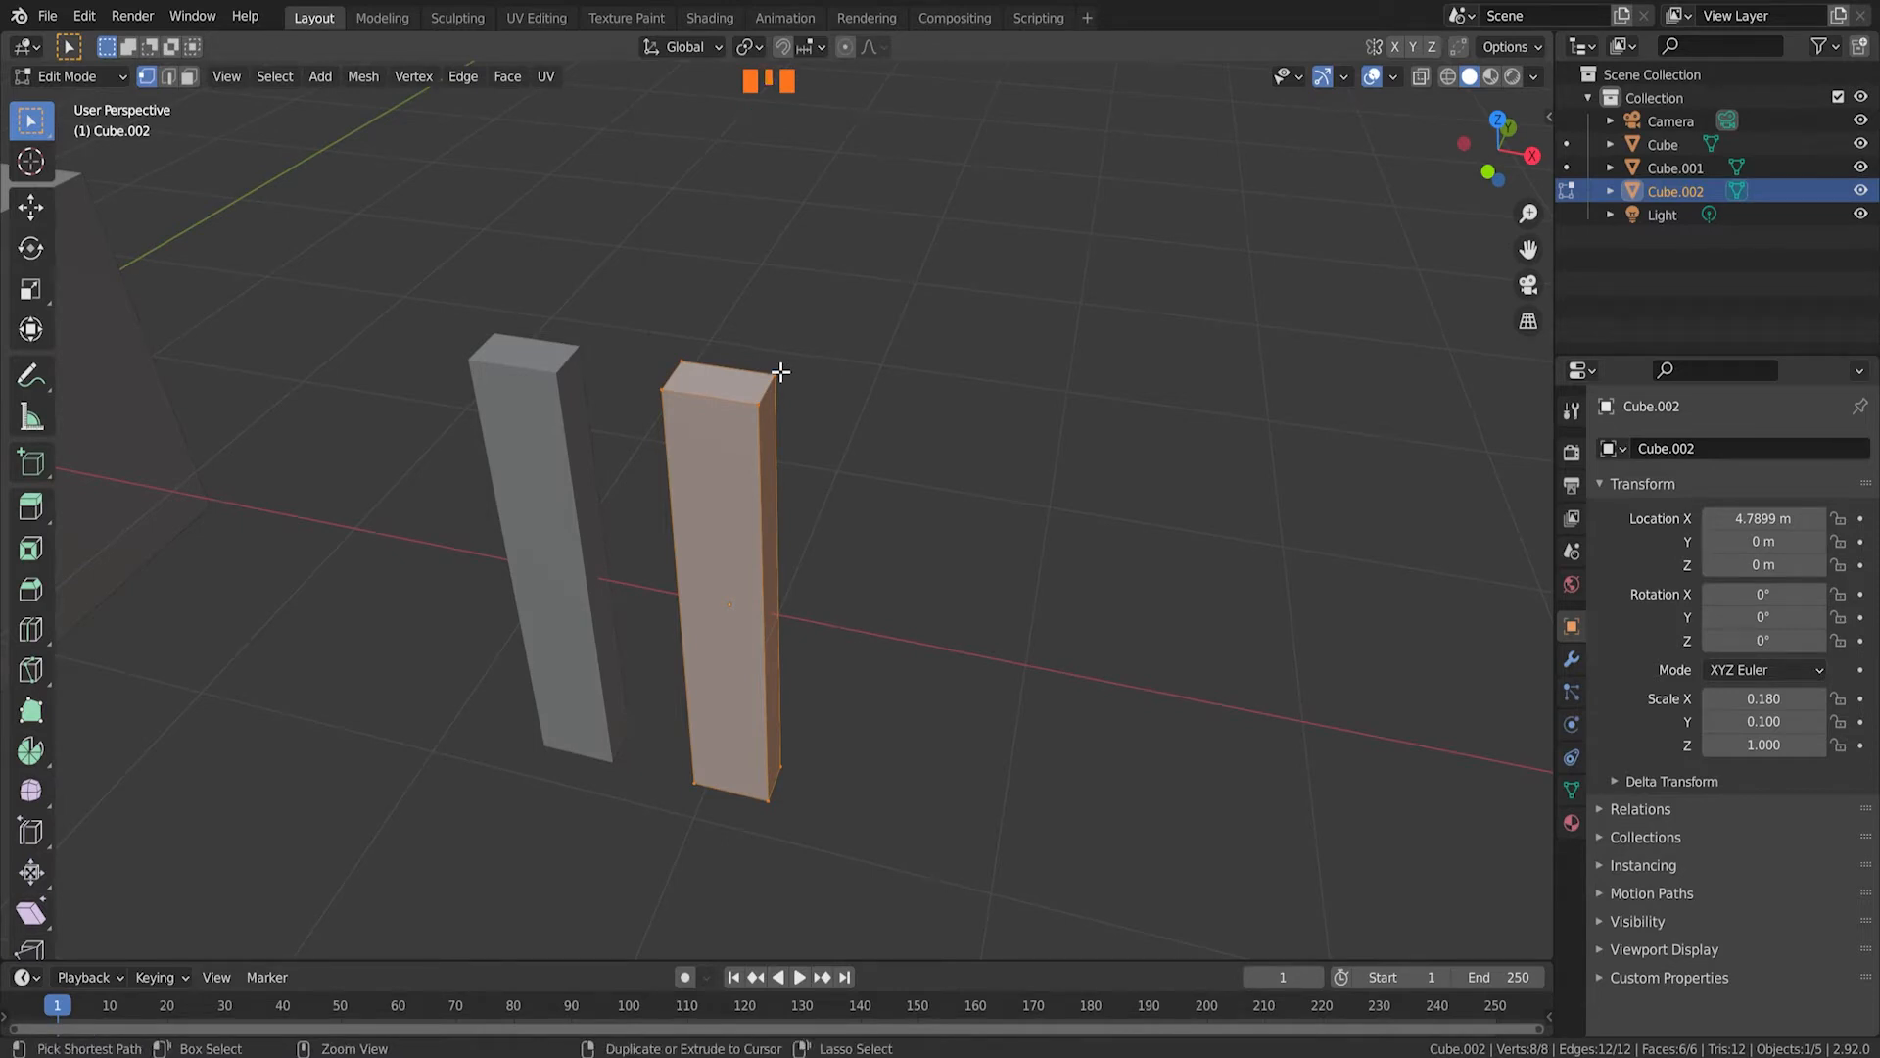
Step: Add three evenly spaced vertical loop cuts across the duplicated bar's width and clear the selection
key("ctrl+r")
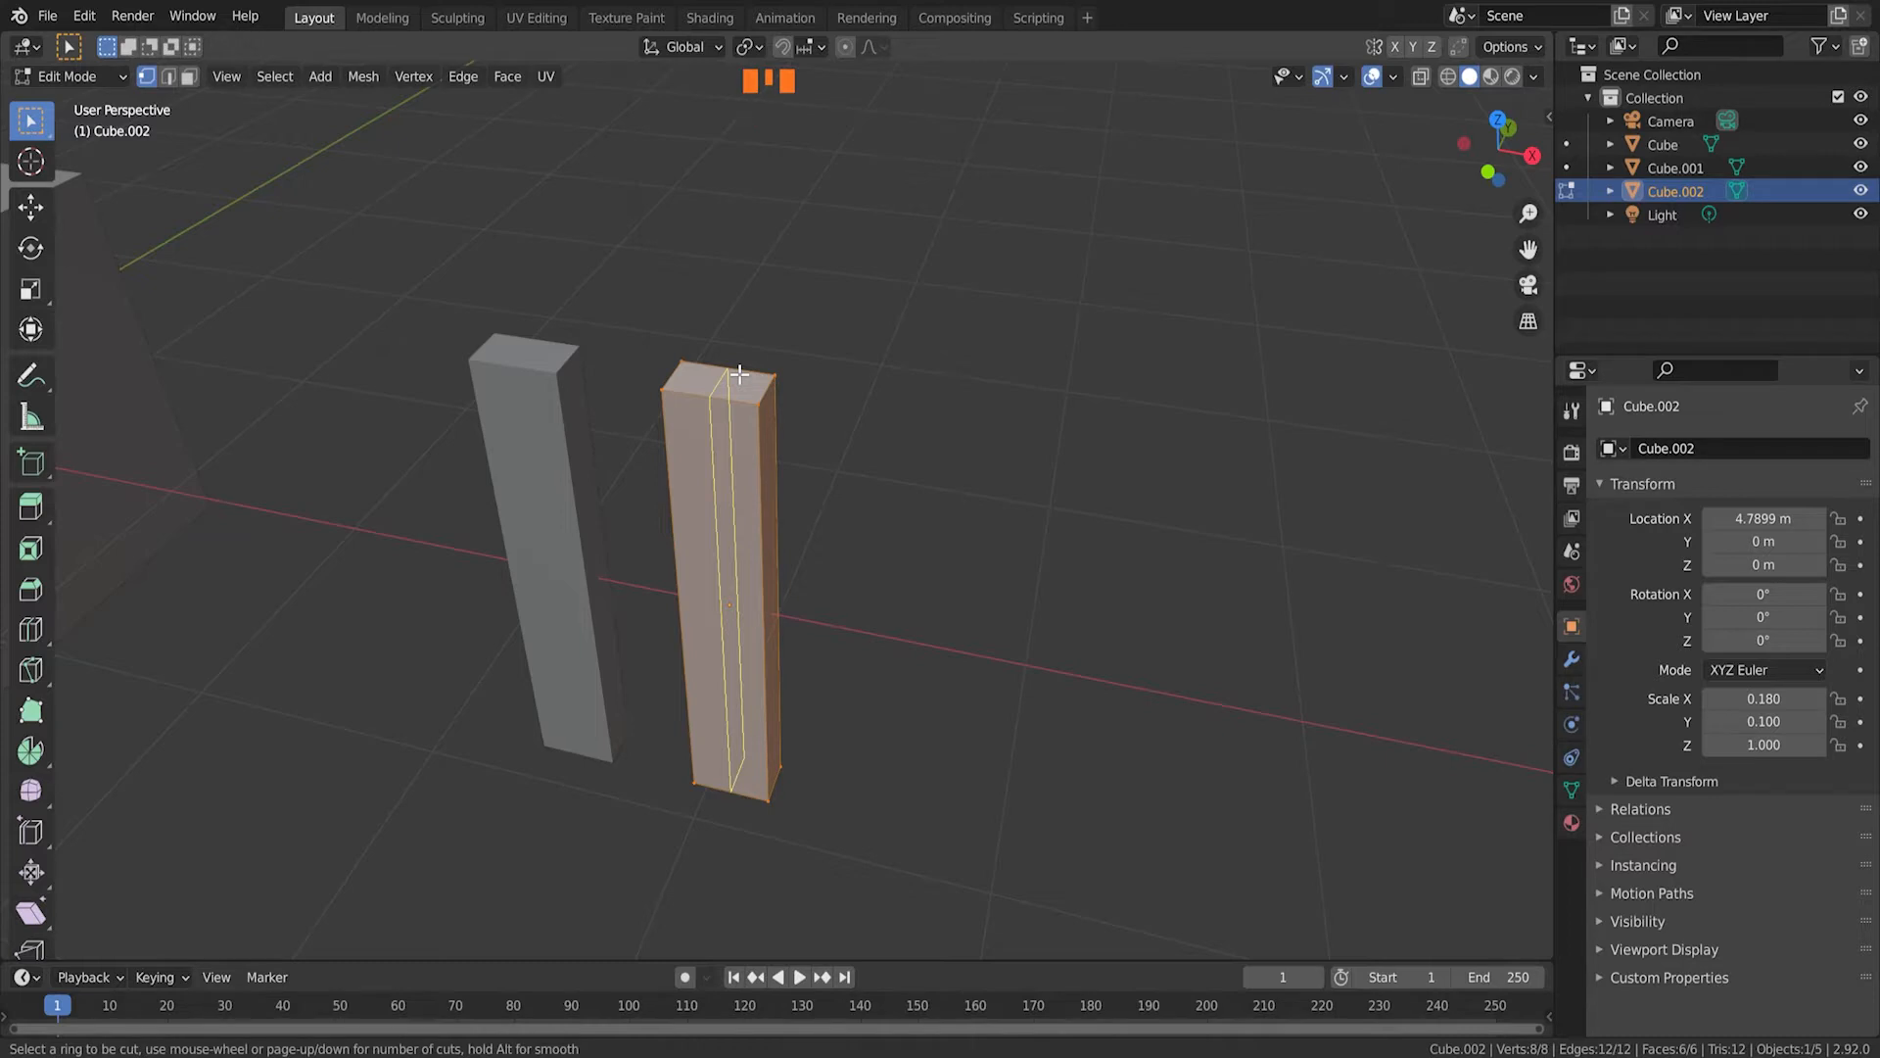
scroll(739, 373, "up", 1)
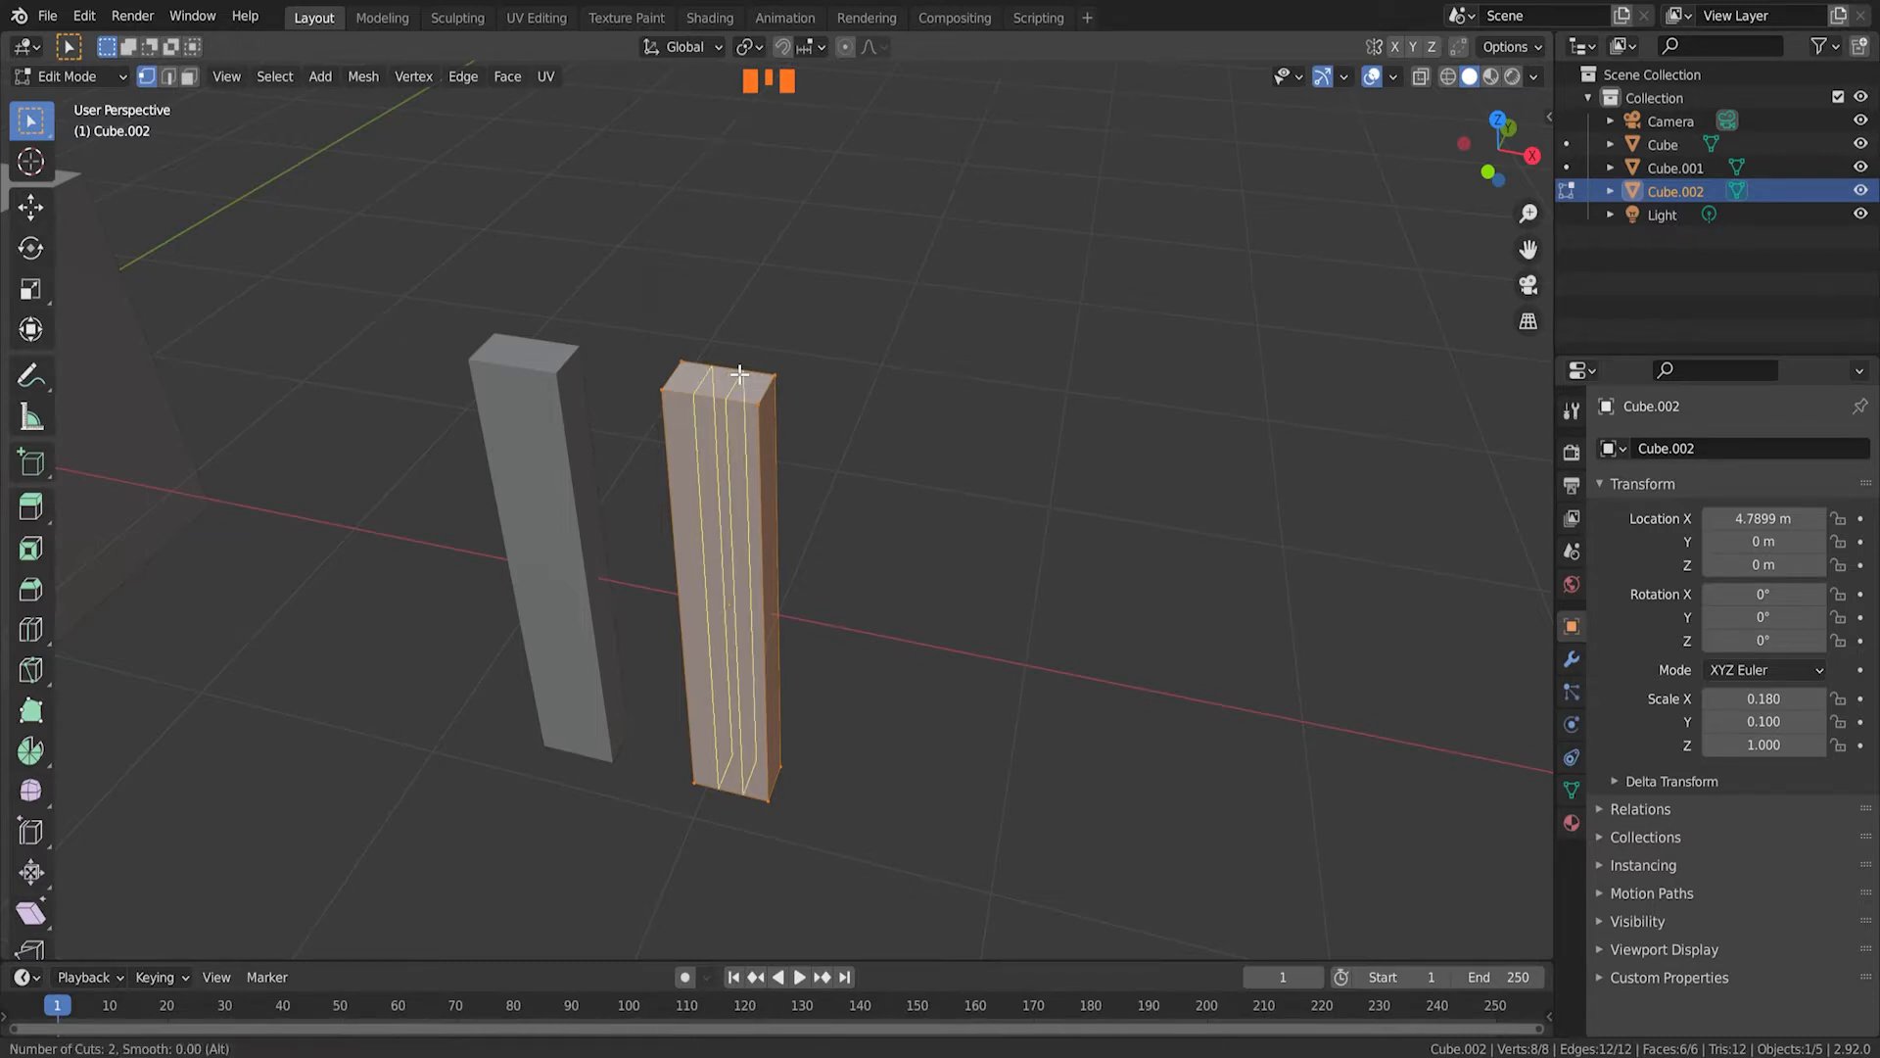
scroll(739, 373, "up", 1)
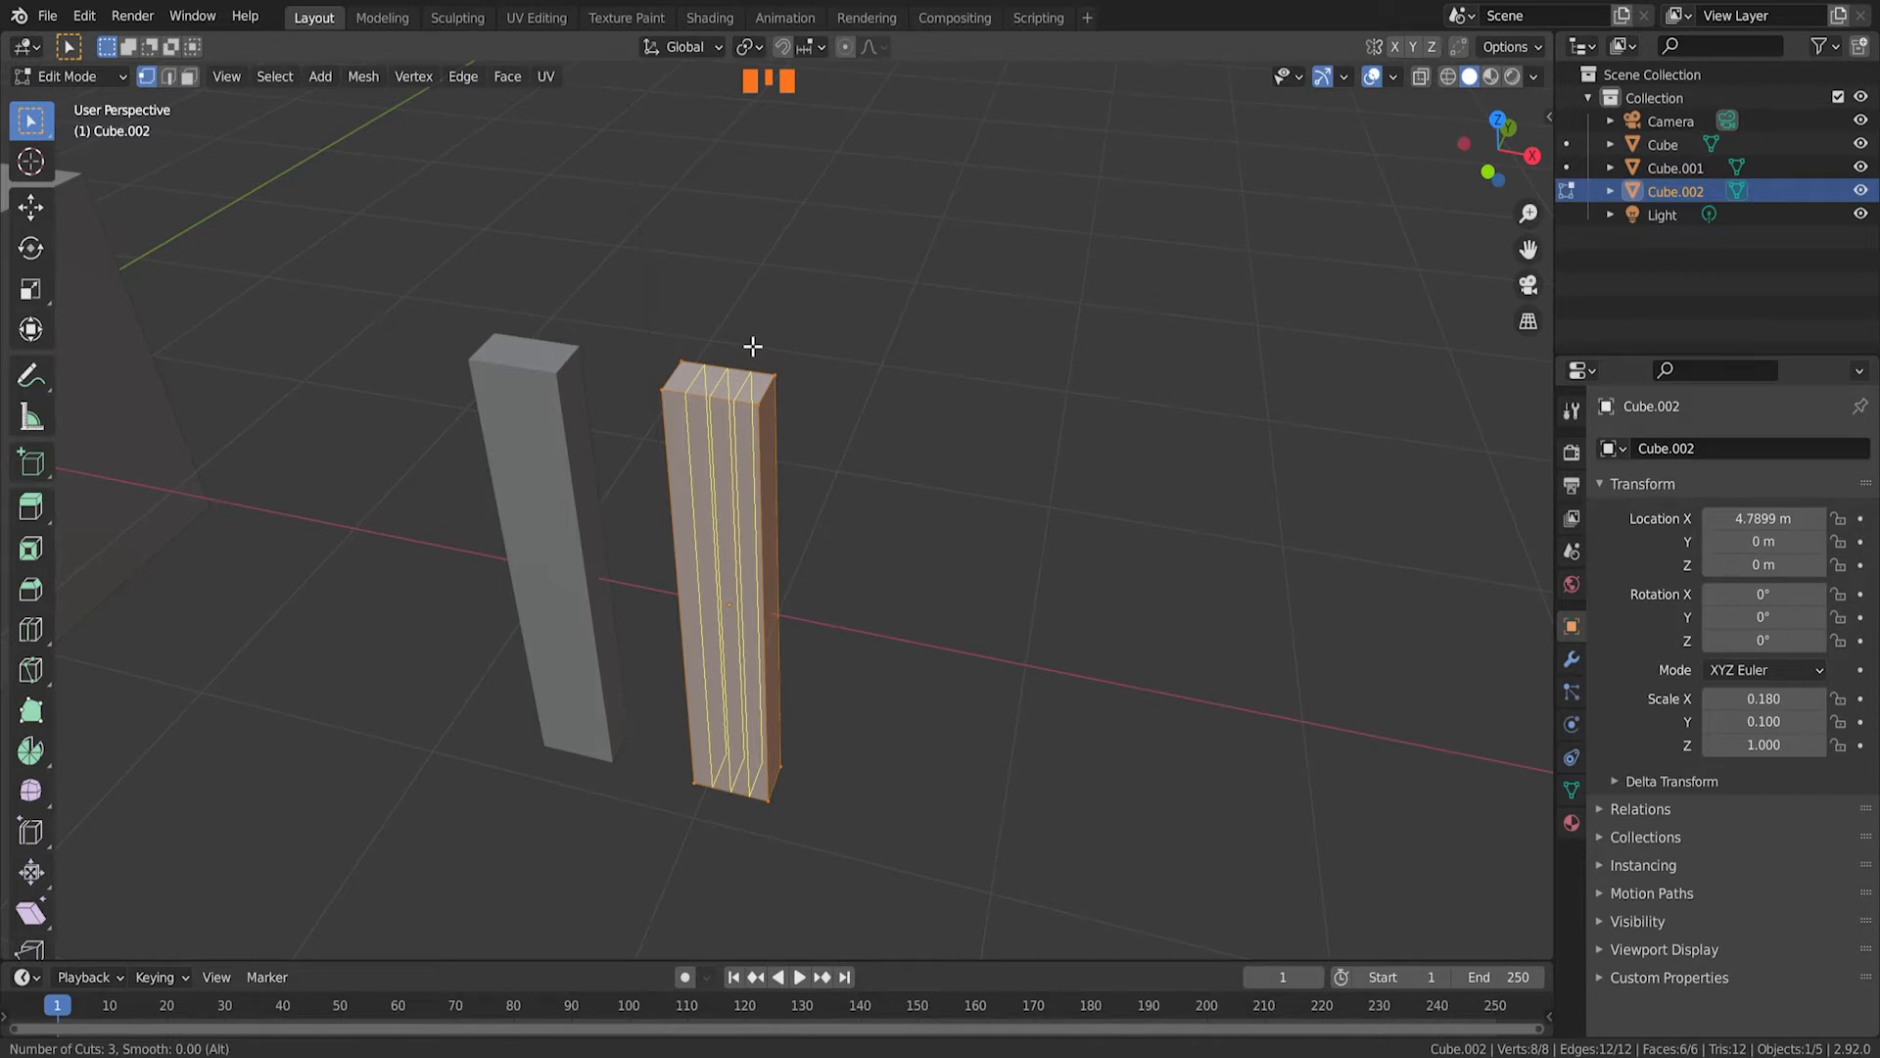
left_click(751, 351)
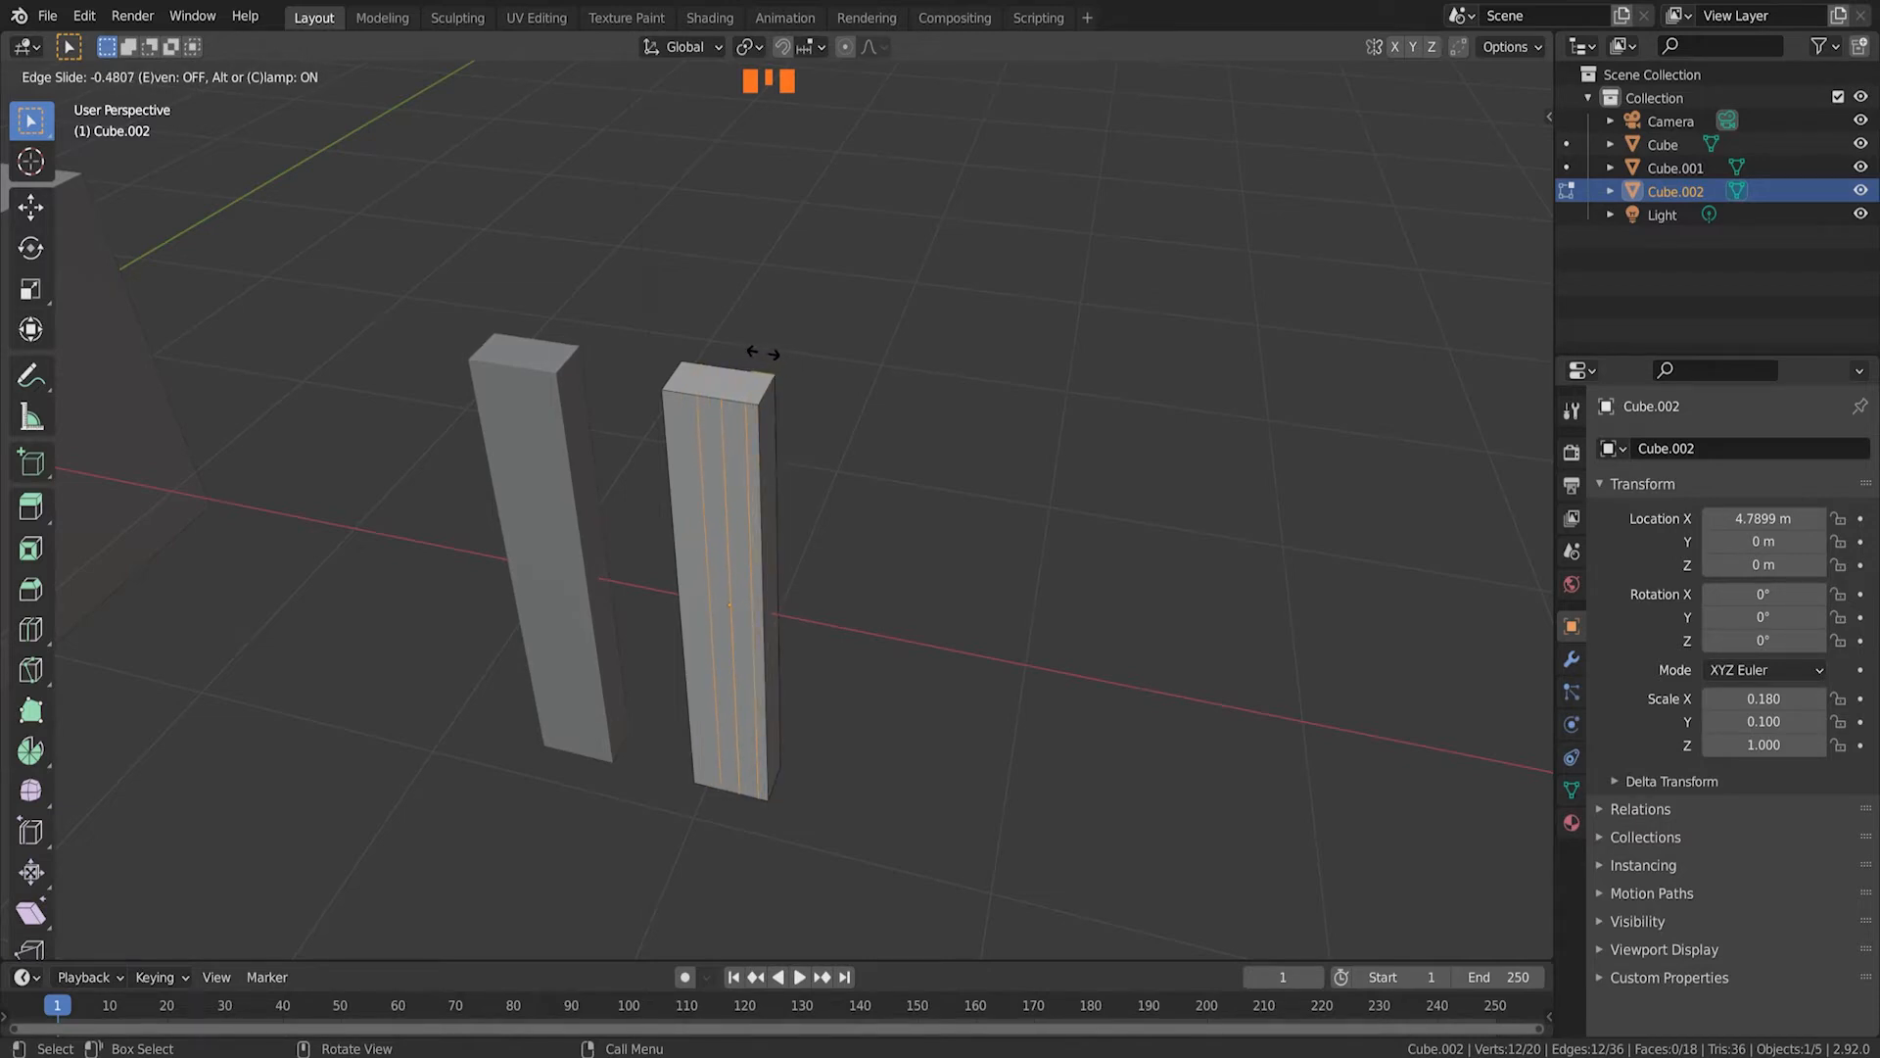
left_click(763, 352)
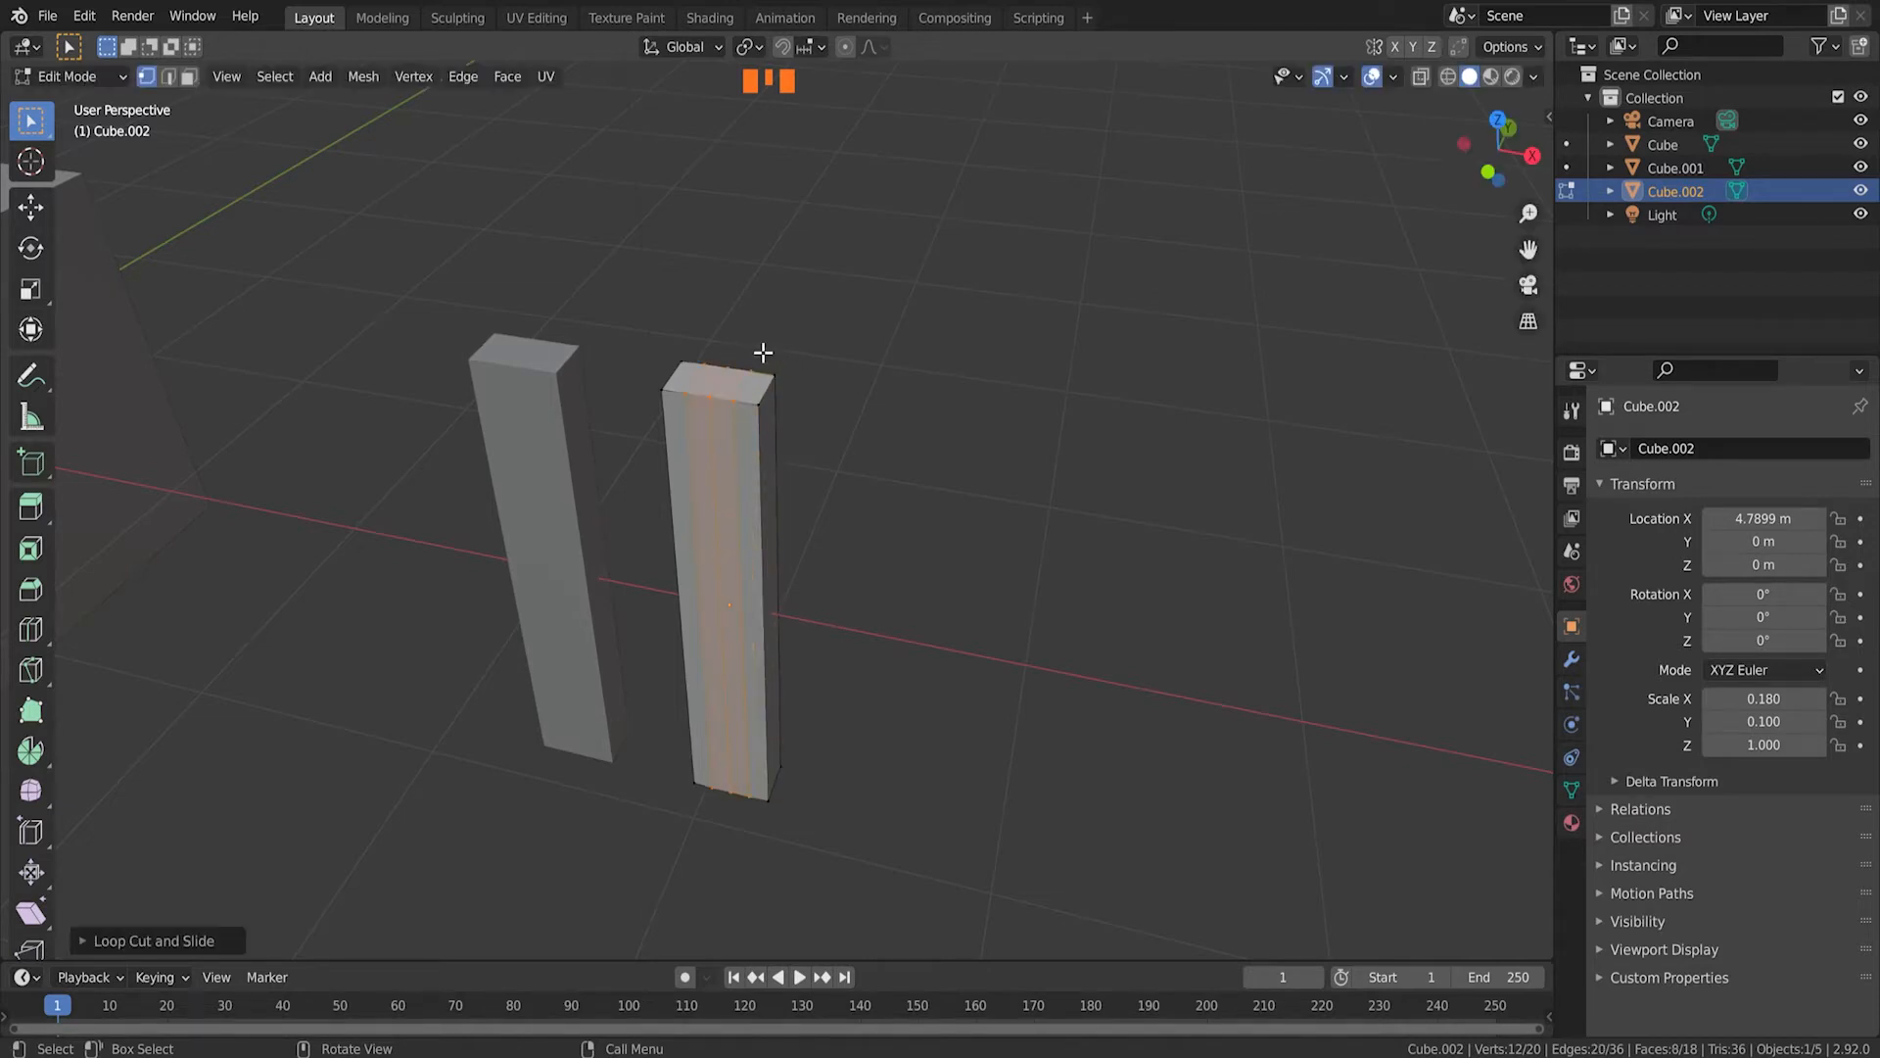
left_click(736, 325)
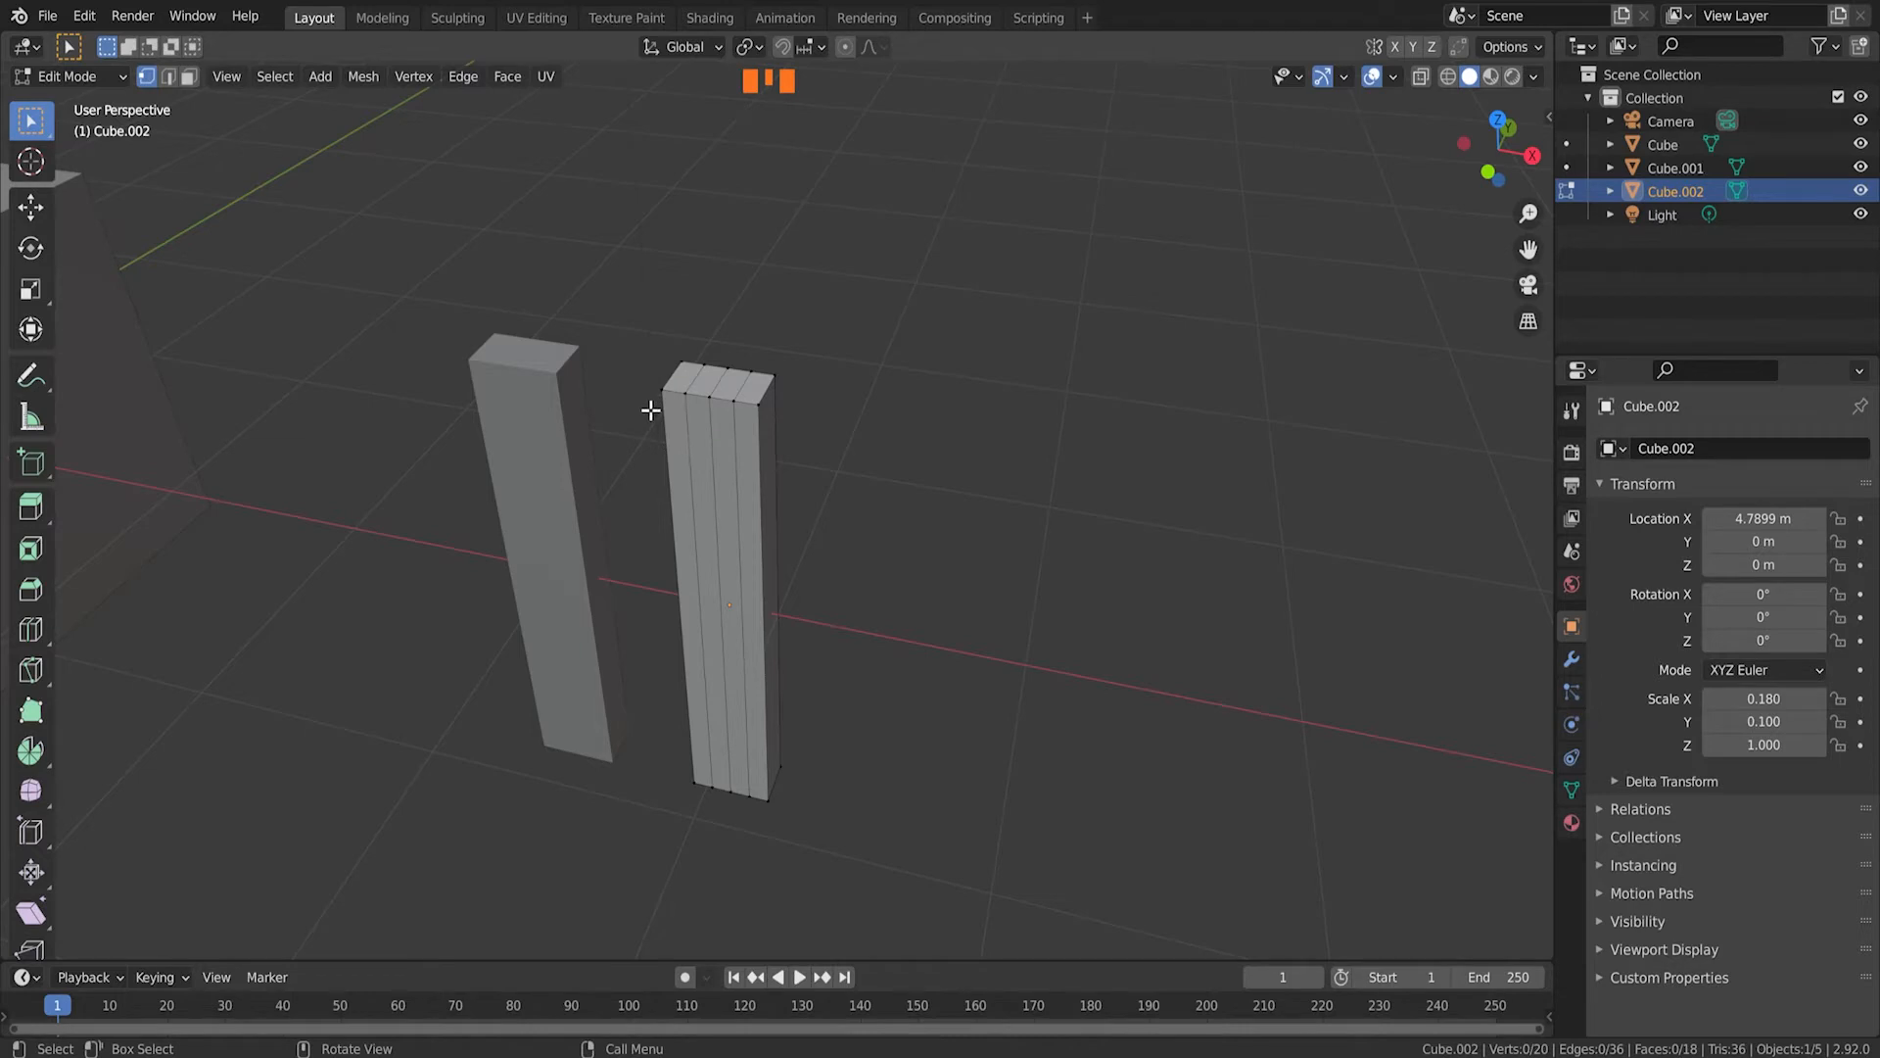
Step: Select the two outer edge loops of the duplicated bar and scale them along X until they sit close to the middle loop
scroll(683, 374, "up", 3)
scroll(717, 342, "down", 3)
middle_click_drag(730, 429, 745, 449)
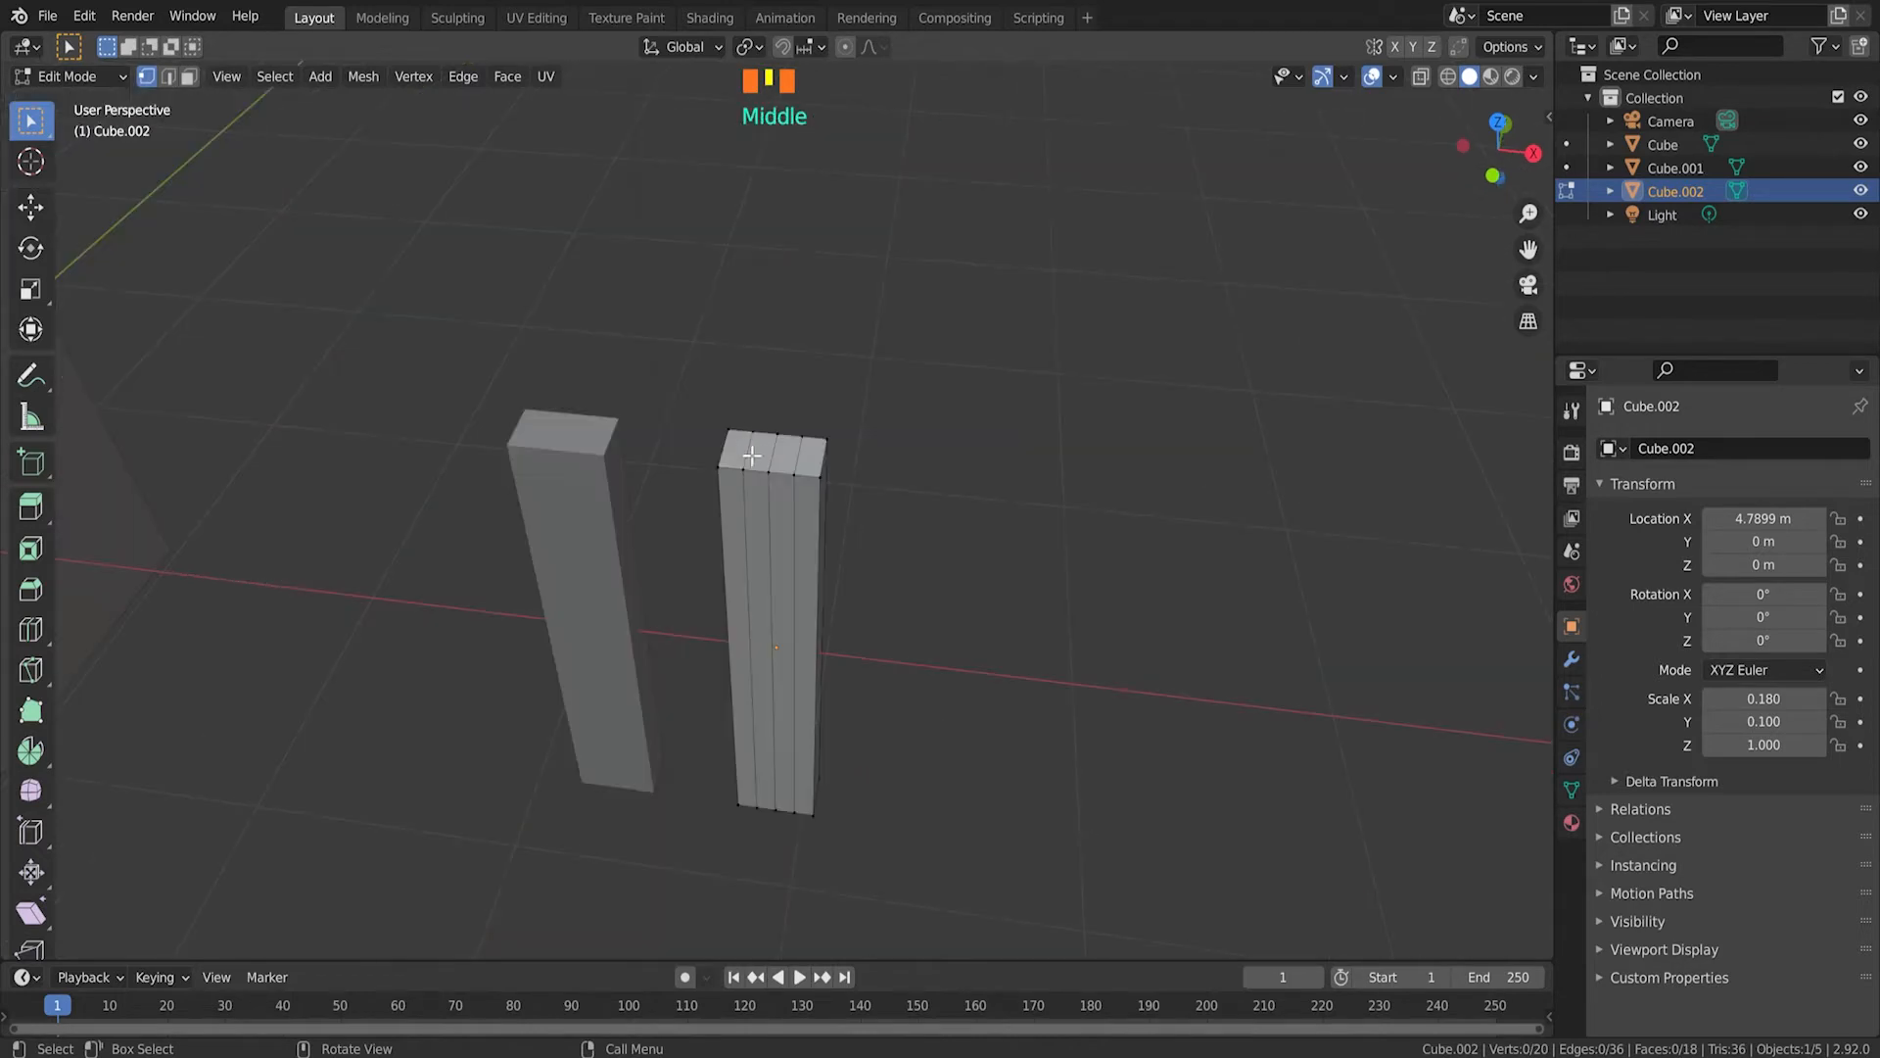
left_click(751, 449, "alt")
middle_click_drag(750, 450, 810, 453)
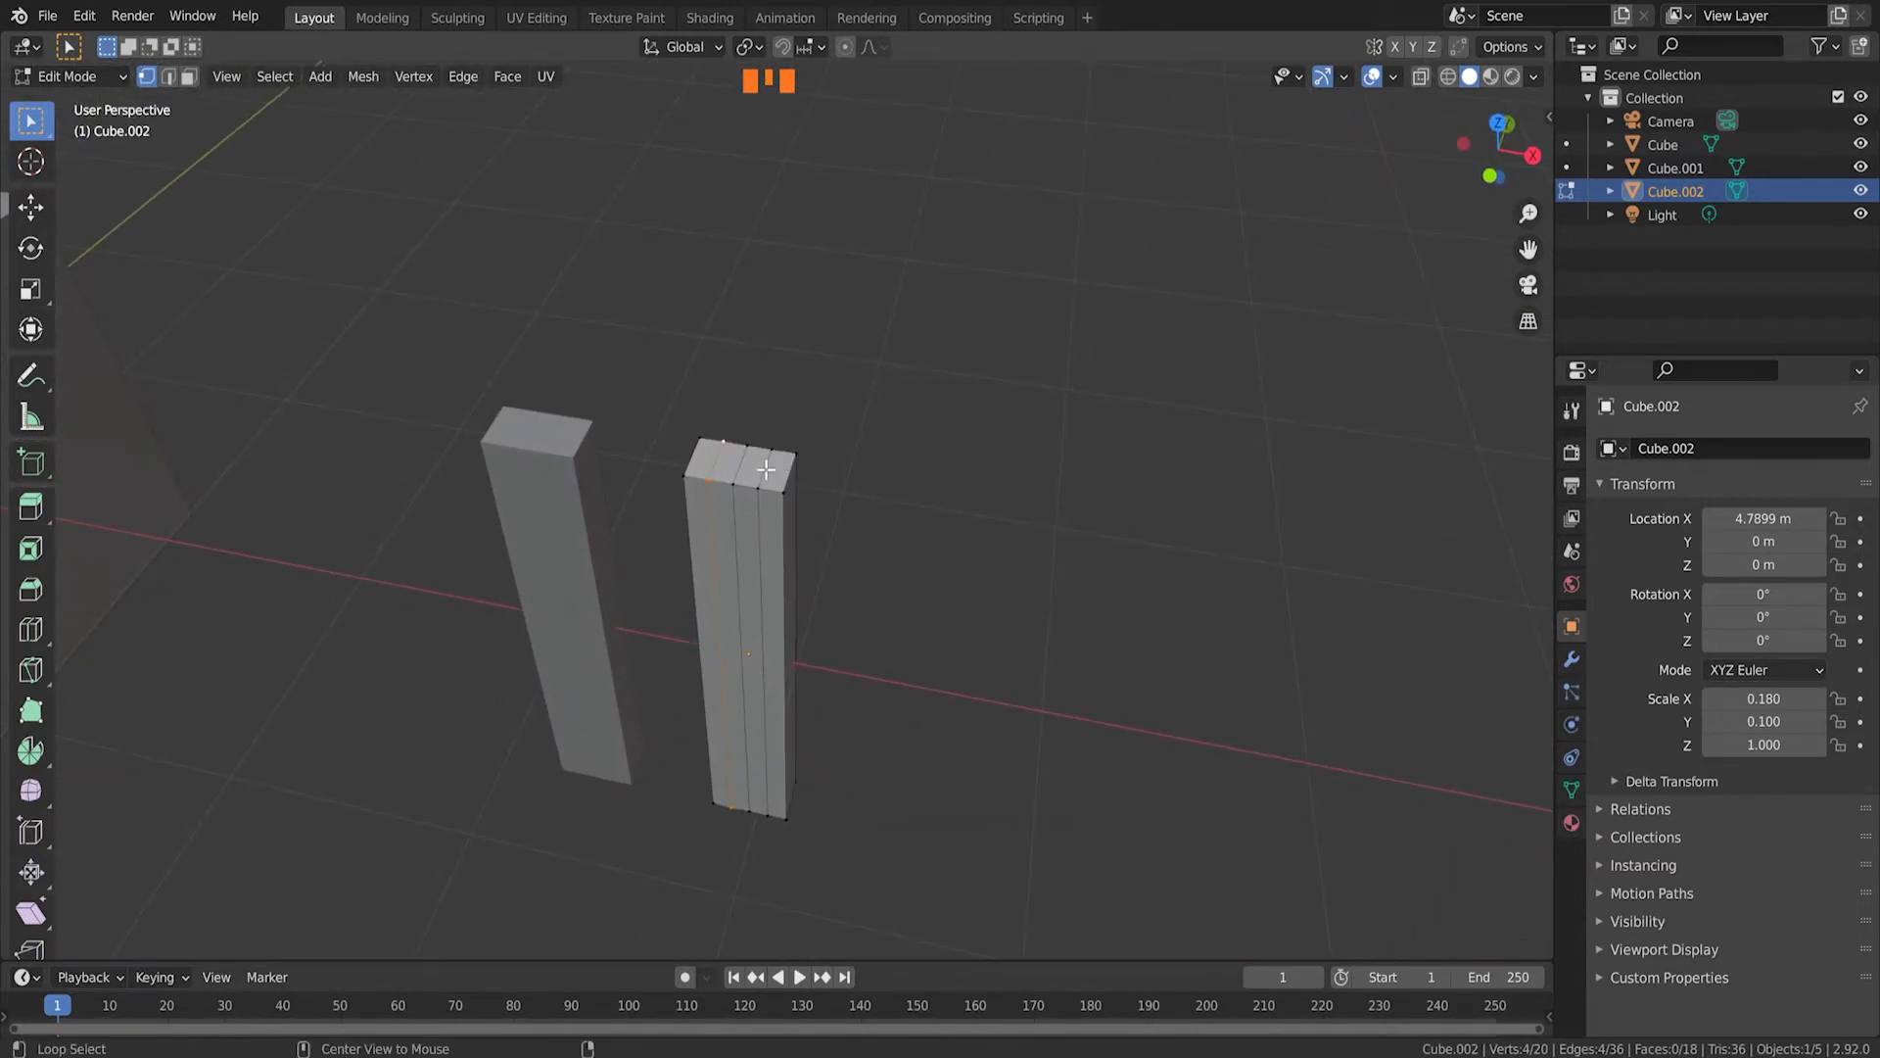
left_click(769, 458, "alt+shift")
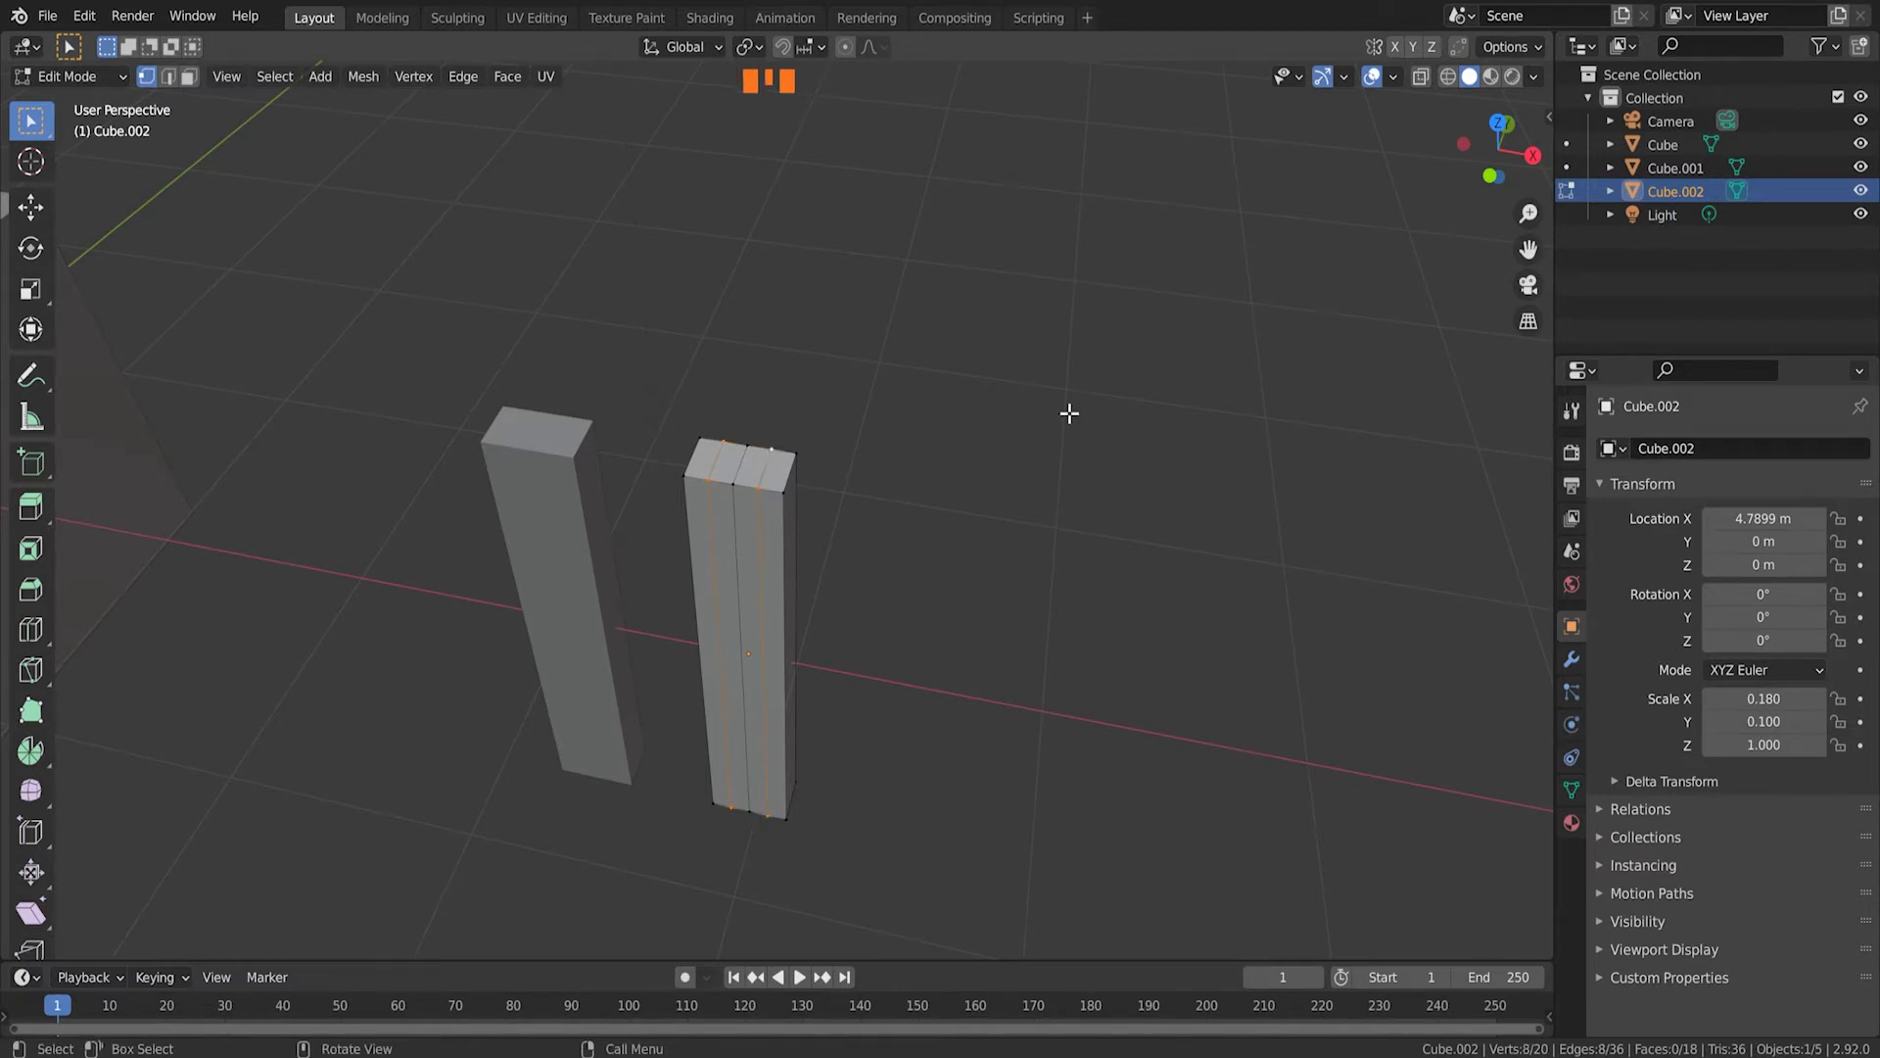
key("s")
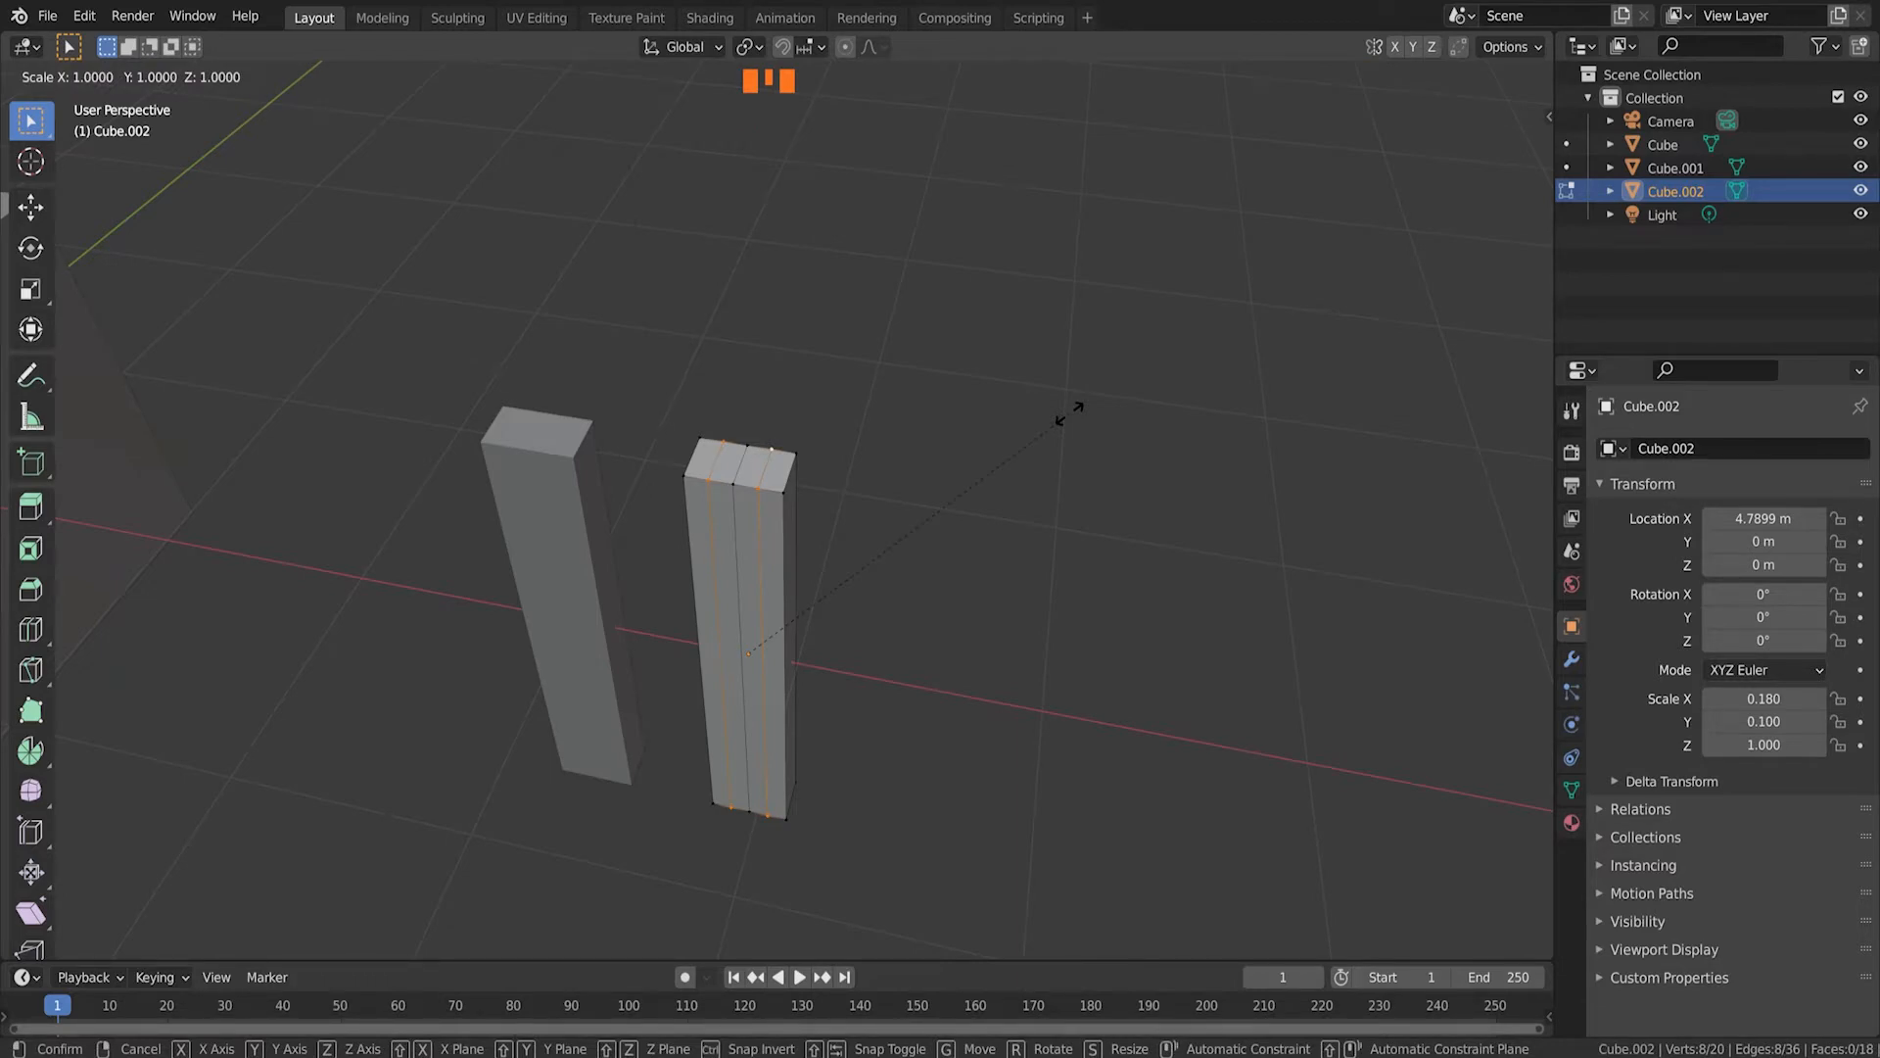
key("x")
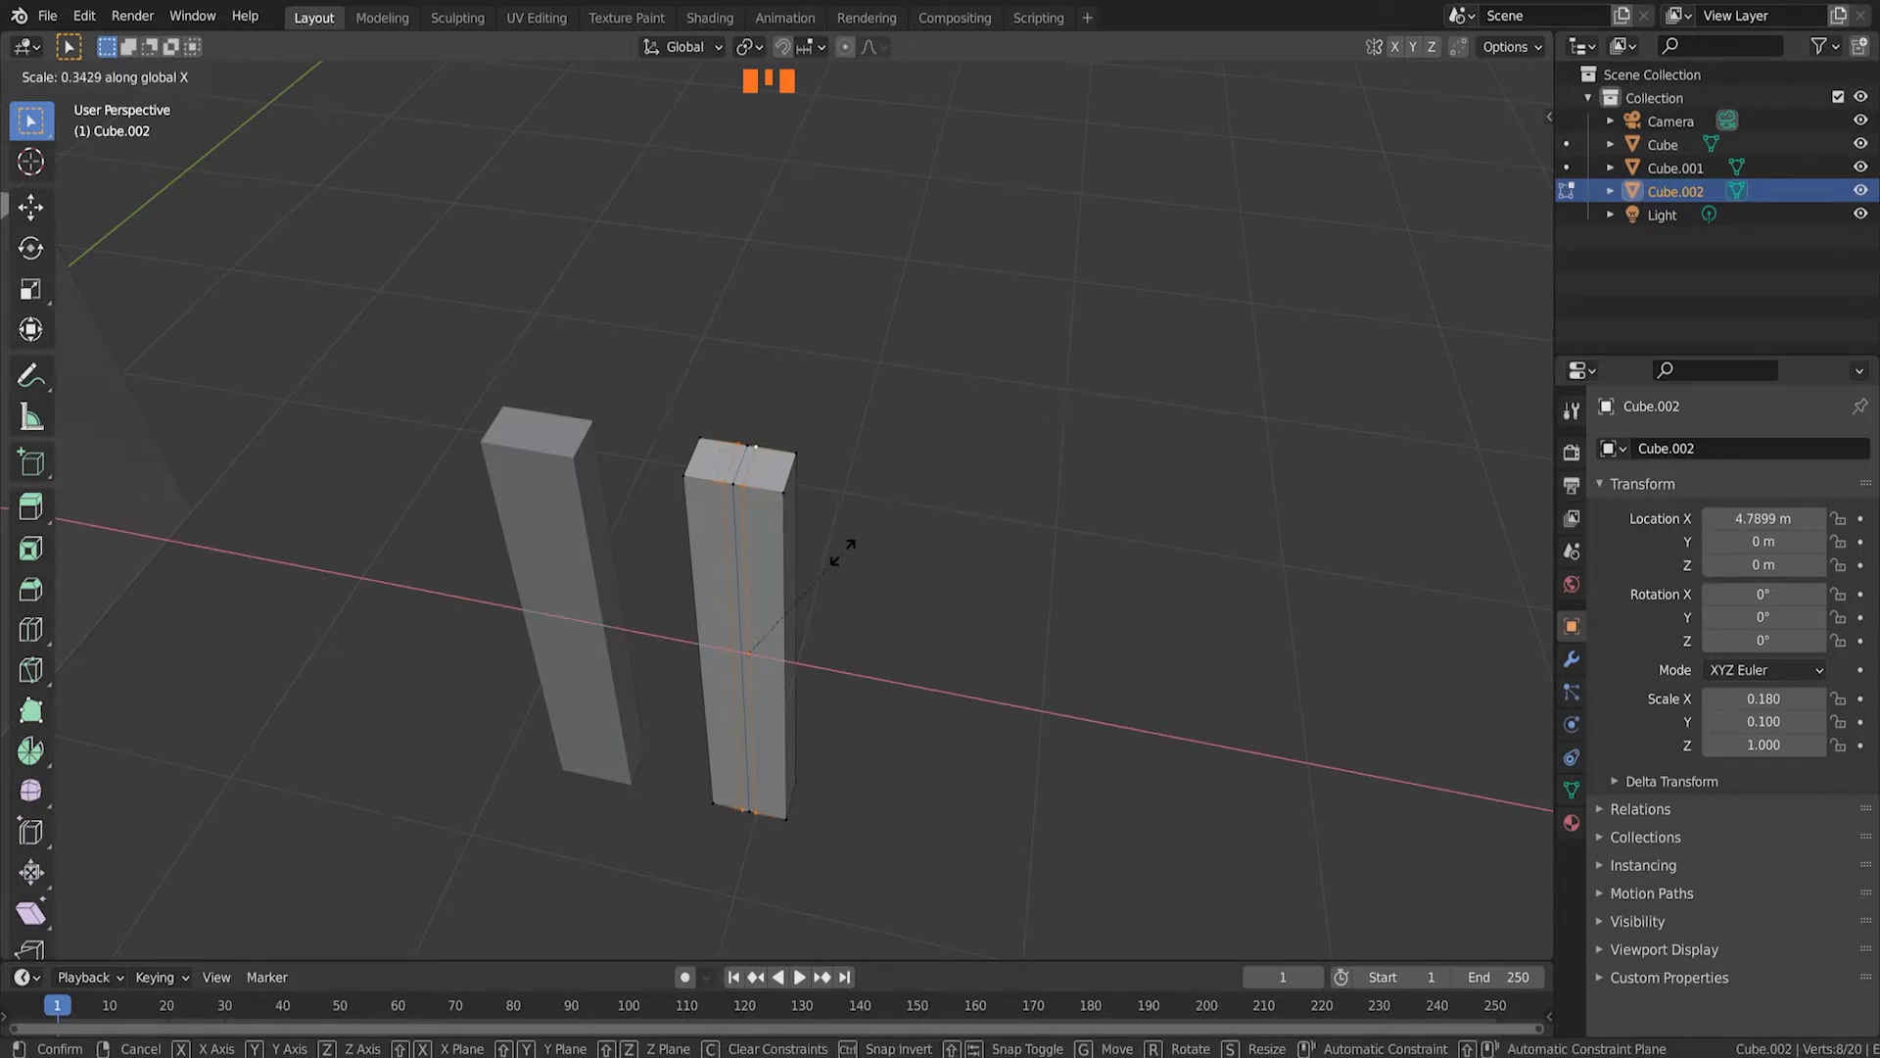
left_click(789, 578)
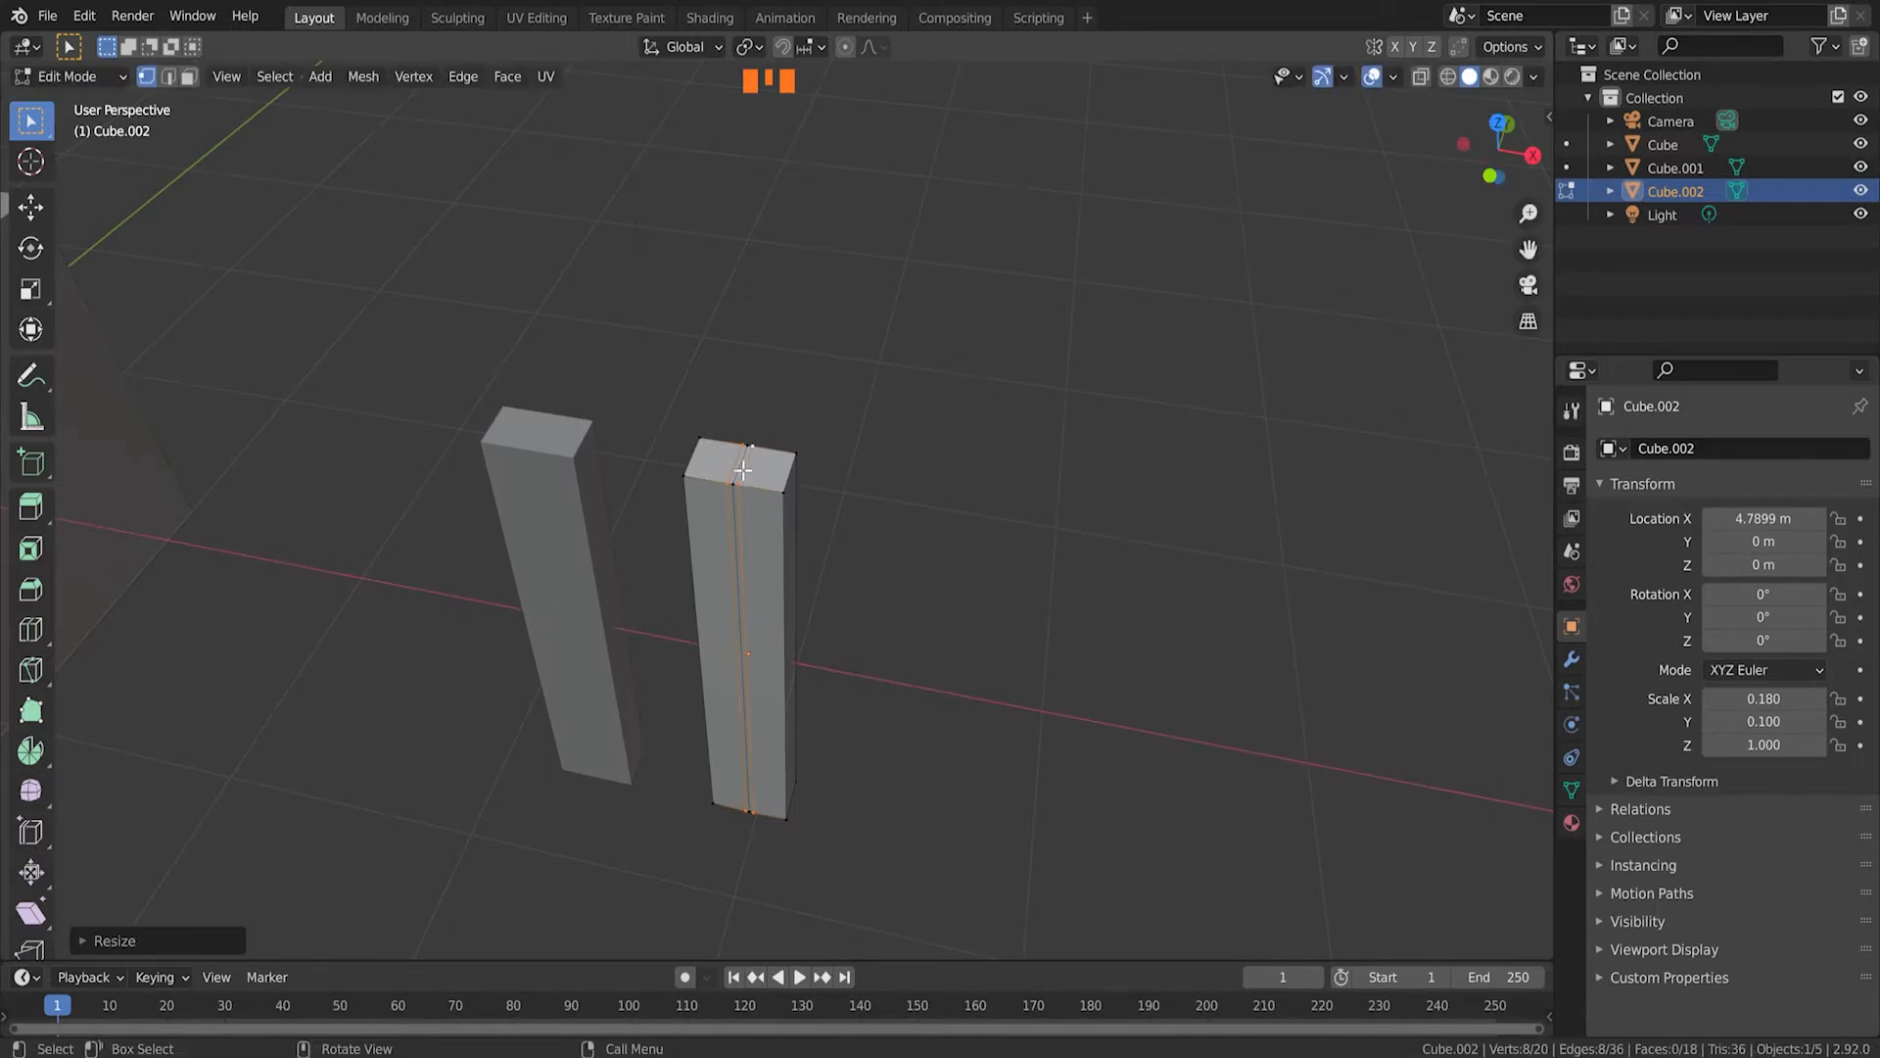
Step: Scale the two outer edge loops along X to about 0.79 so they sit tighter around the bar's middle loop
scroll(685, 452, "up", 3)
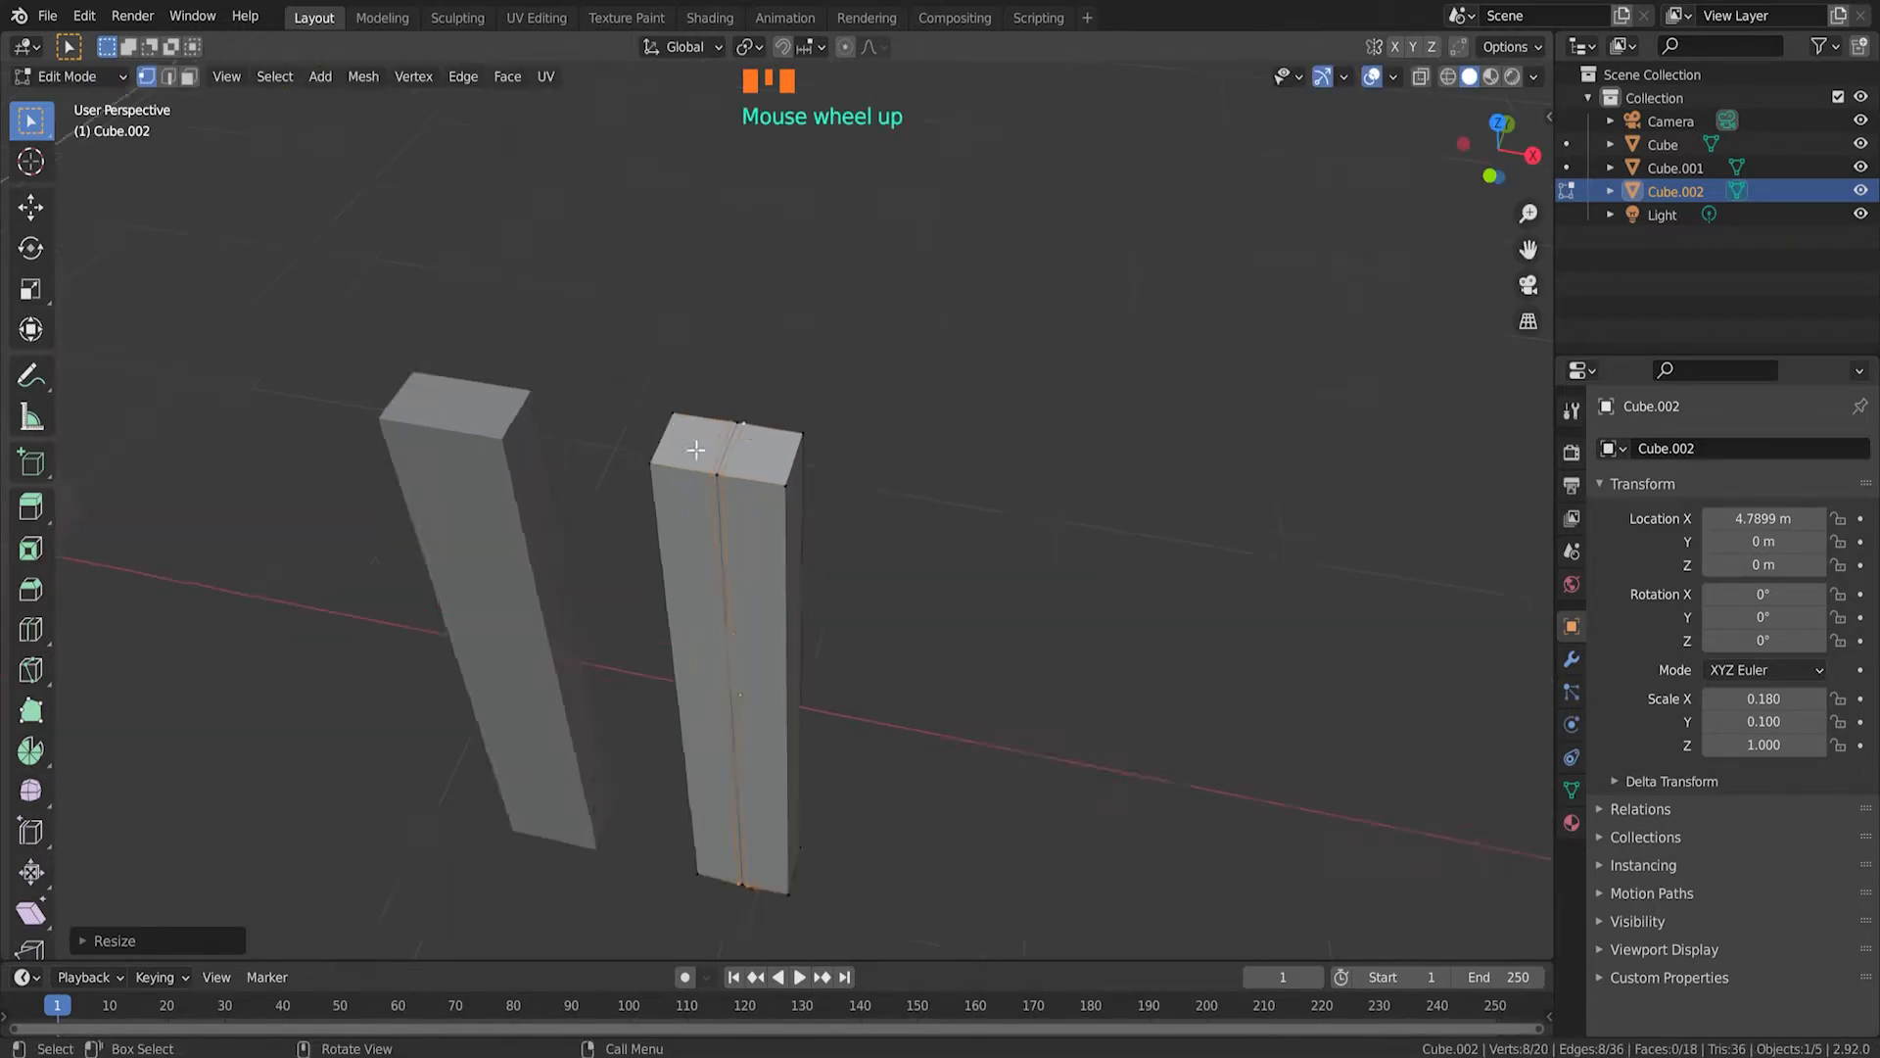
key("s")
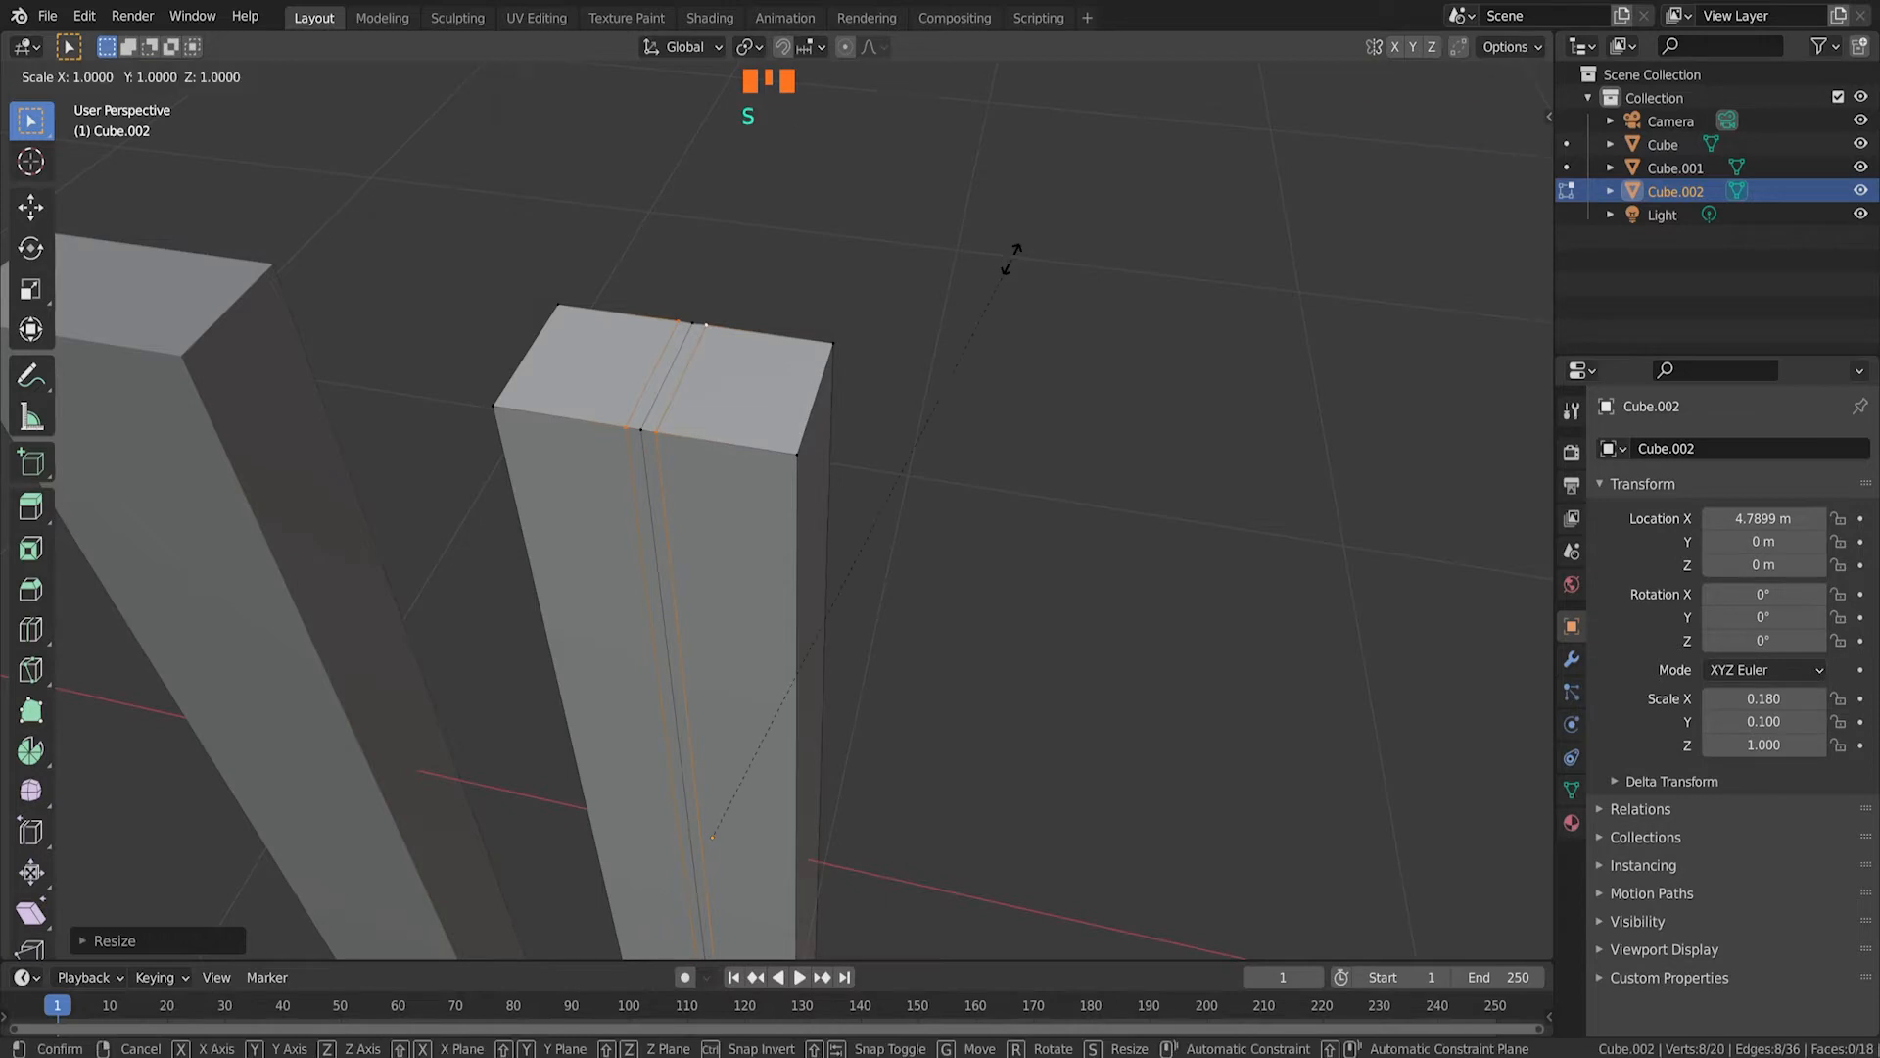
key("x")
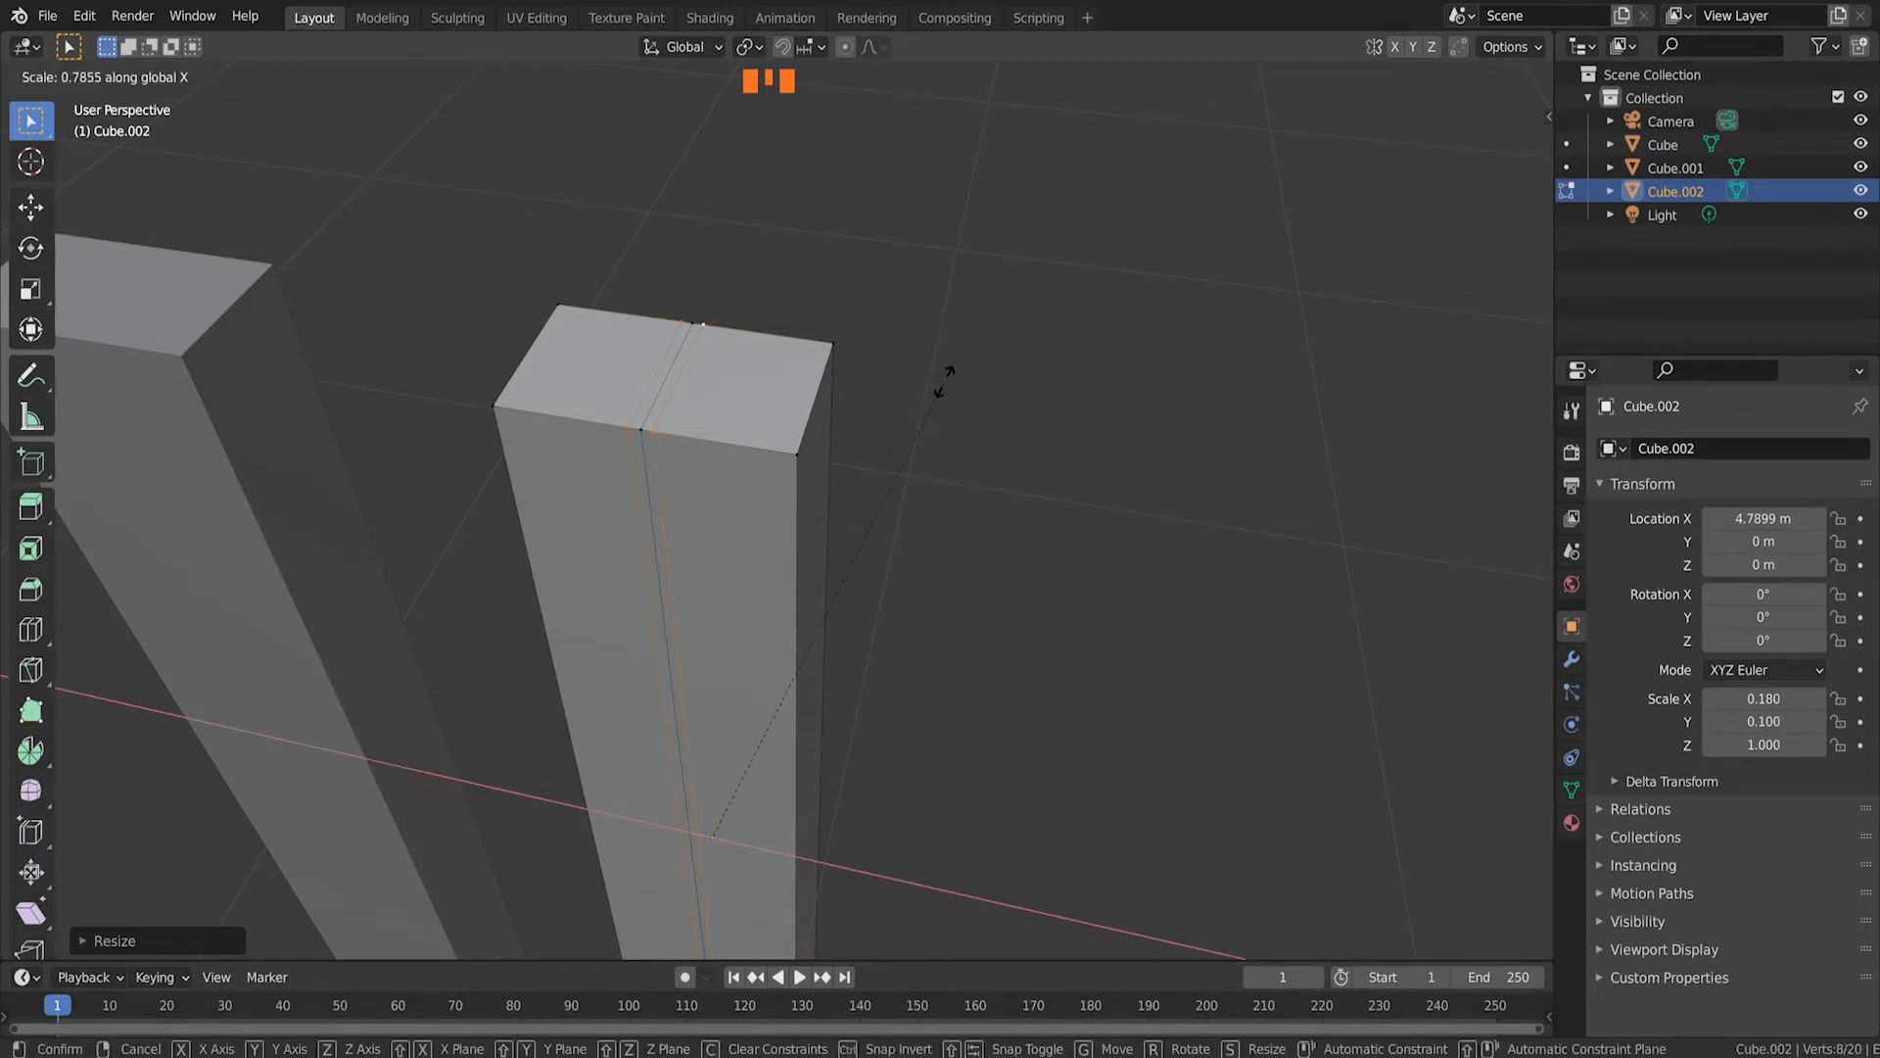
left_click(958, 377)
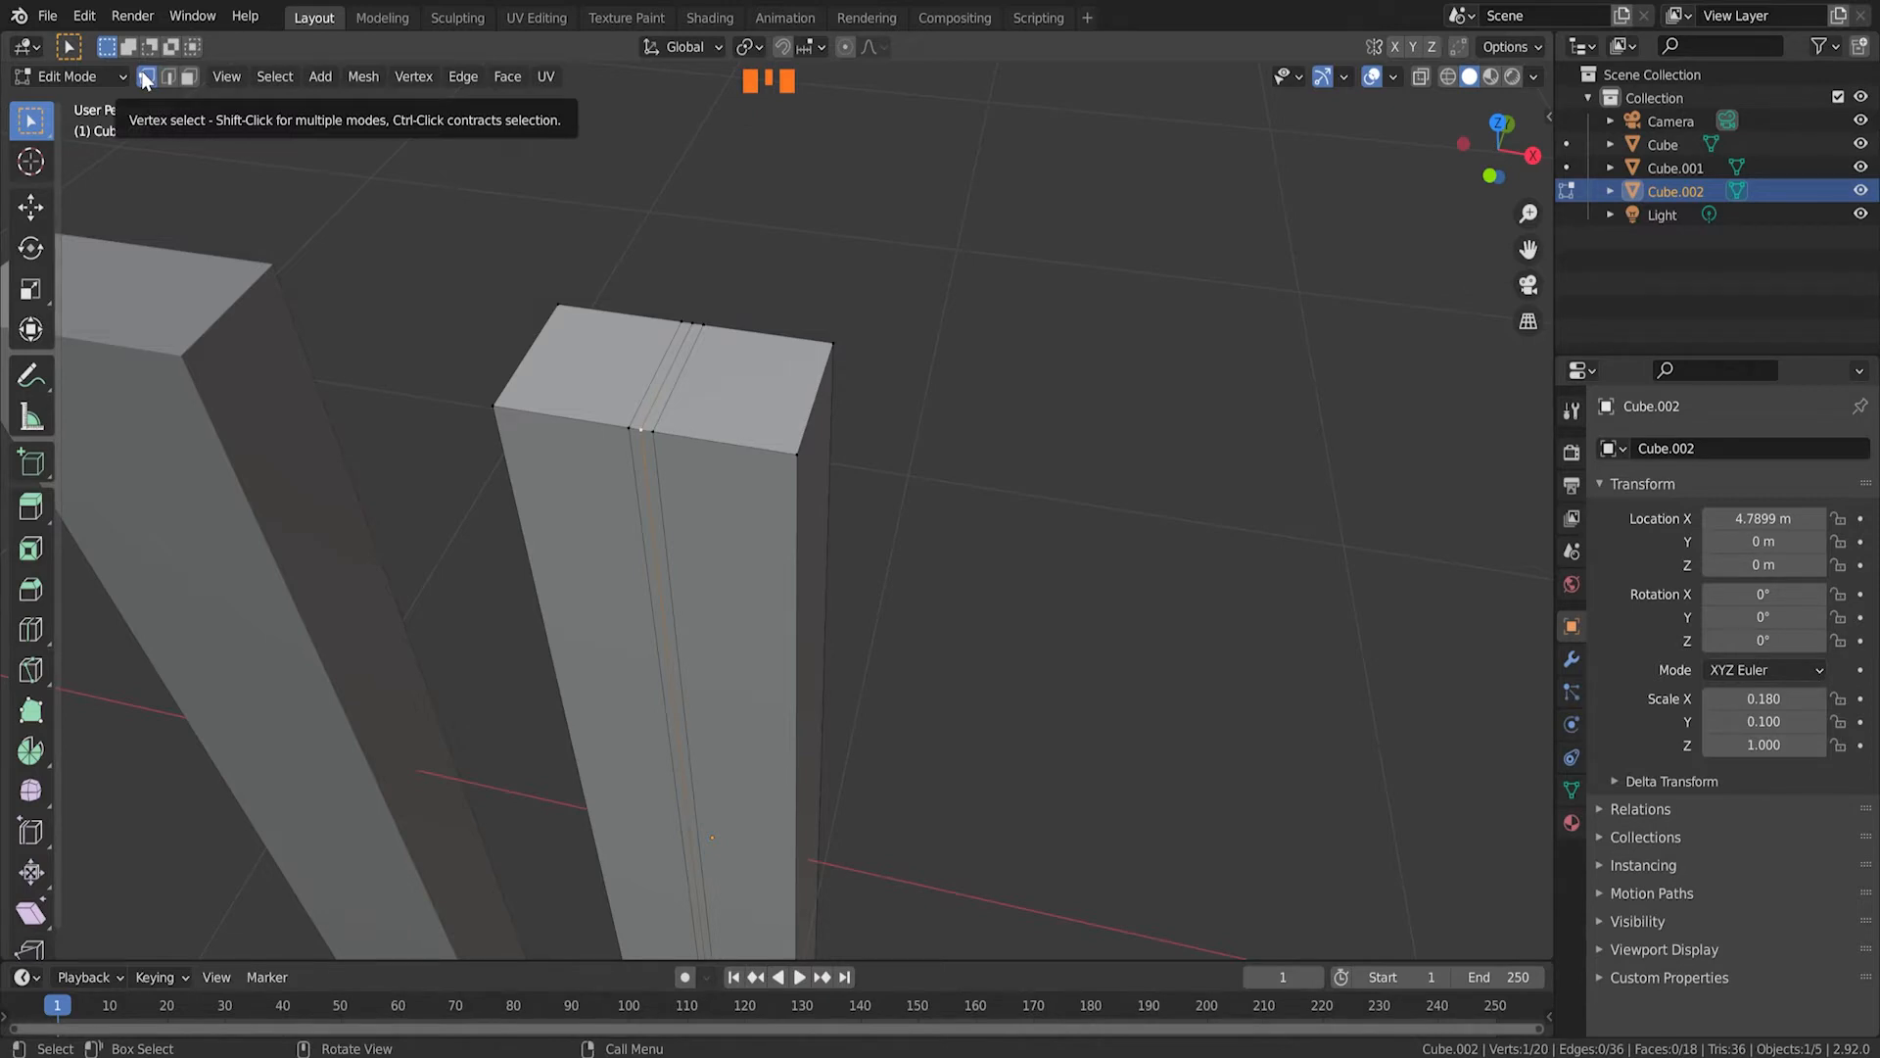
Step: Lower the middle loop's two top vertices about 0.06 m along Z to form a V-shaped notch, and leave Edit Mode
left_click(694, 323, "shift")
mouse_move(742, 439)
middle_mouse_down()
mouse_move(738, 600)
mouse_move(773, 429)
middle_mouse_up()
middle_click_drag(1023, 265, 995, 425)
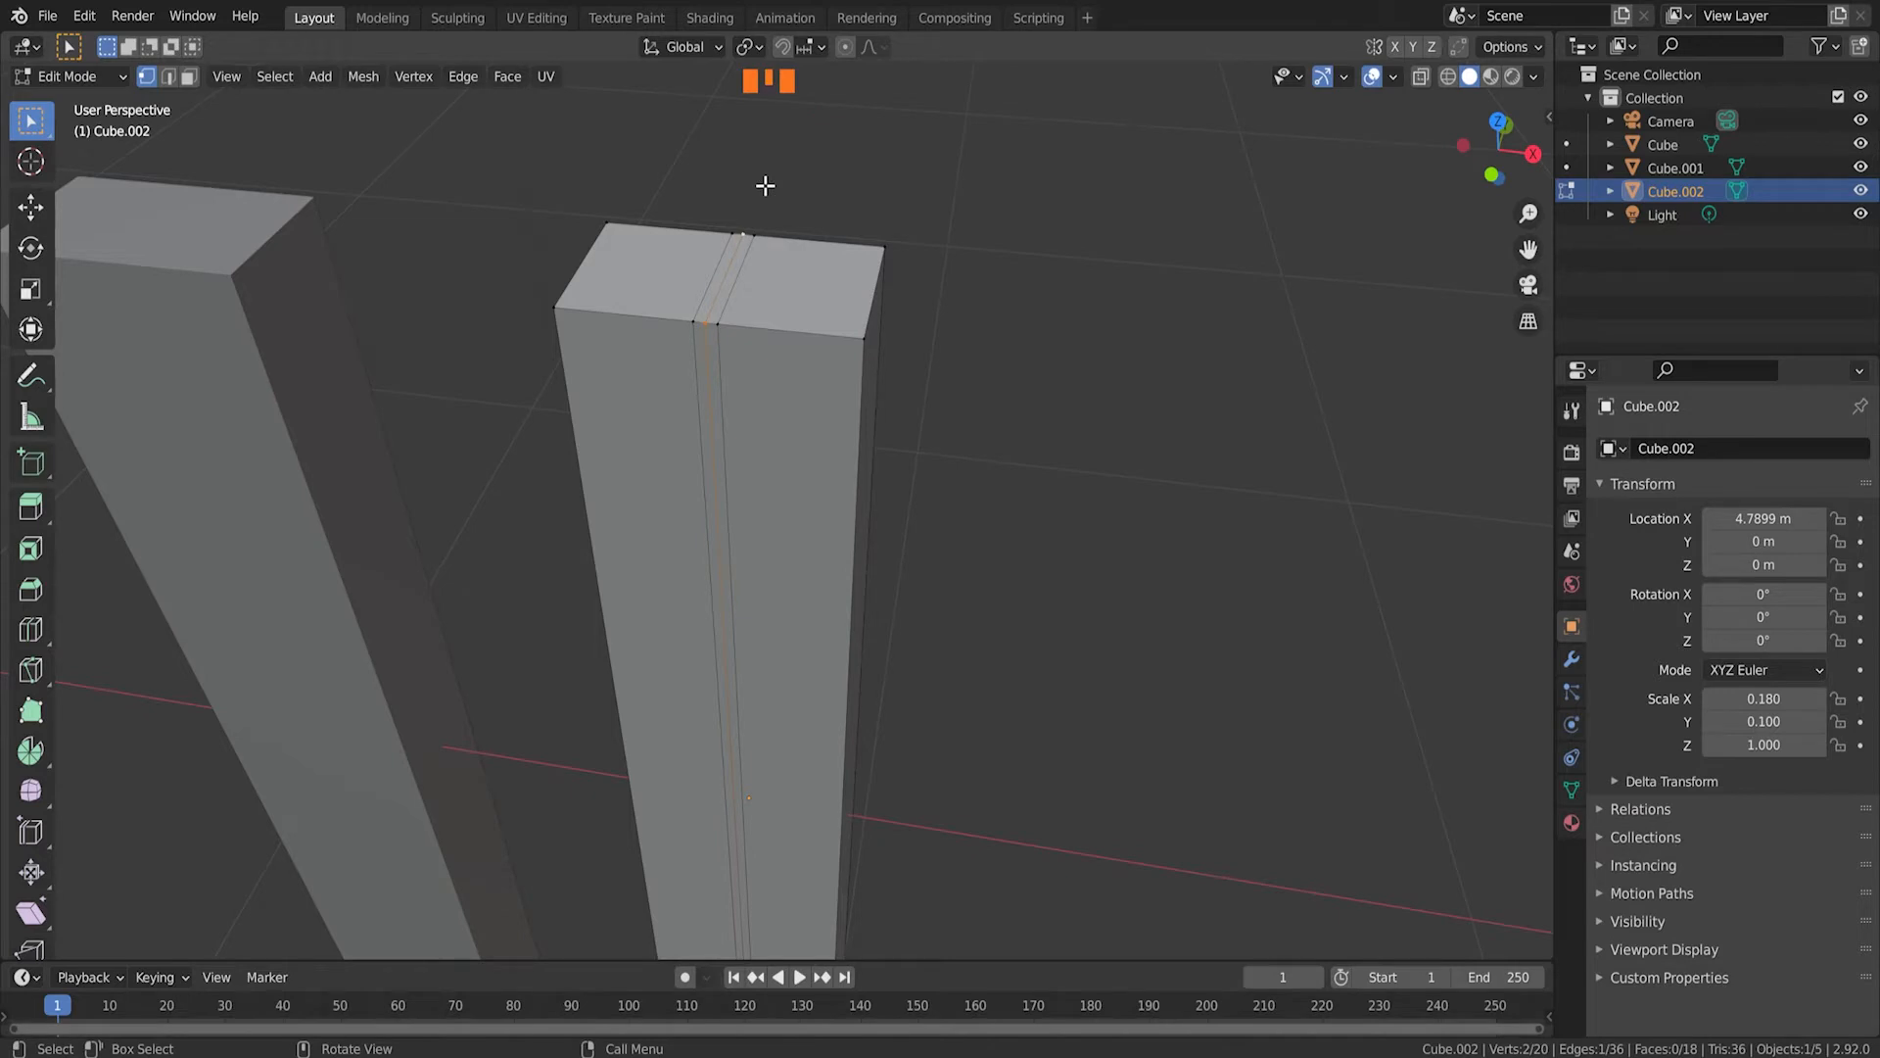
key("g")
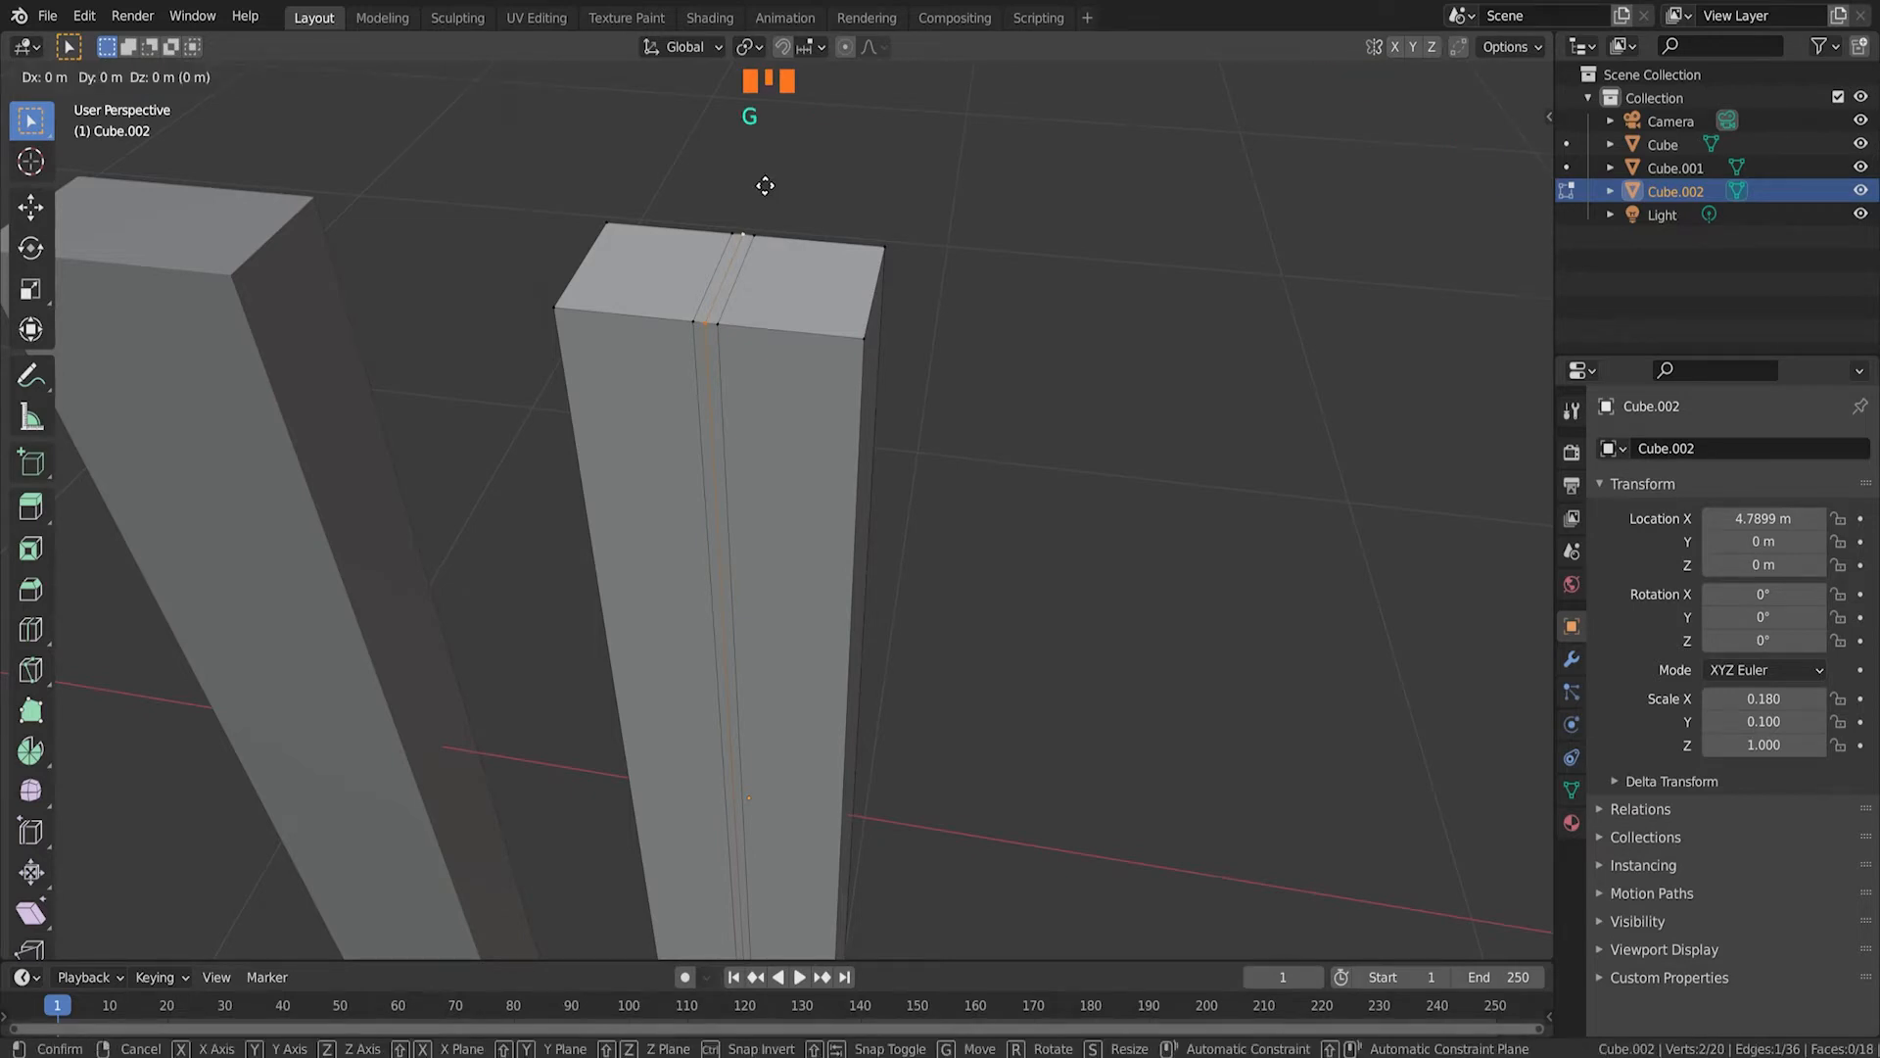
key("z")
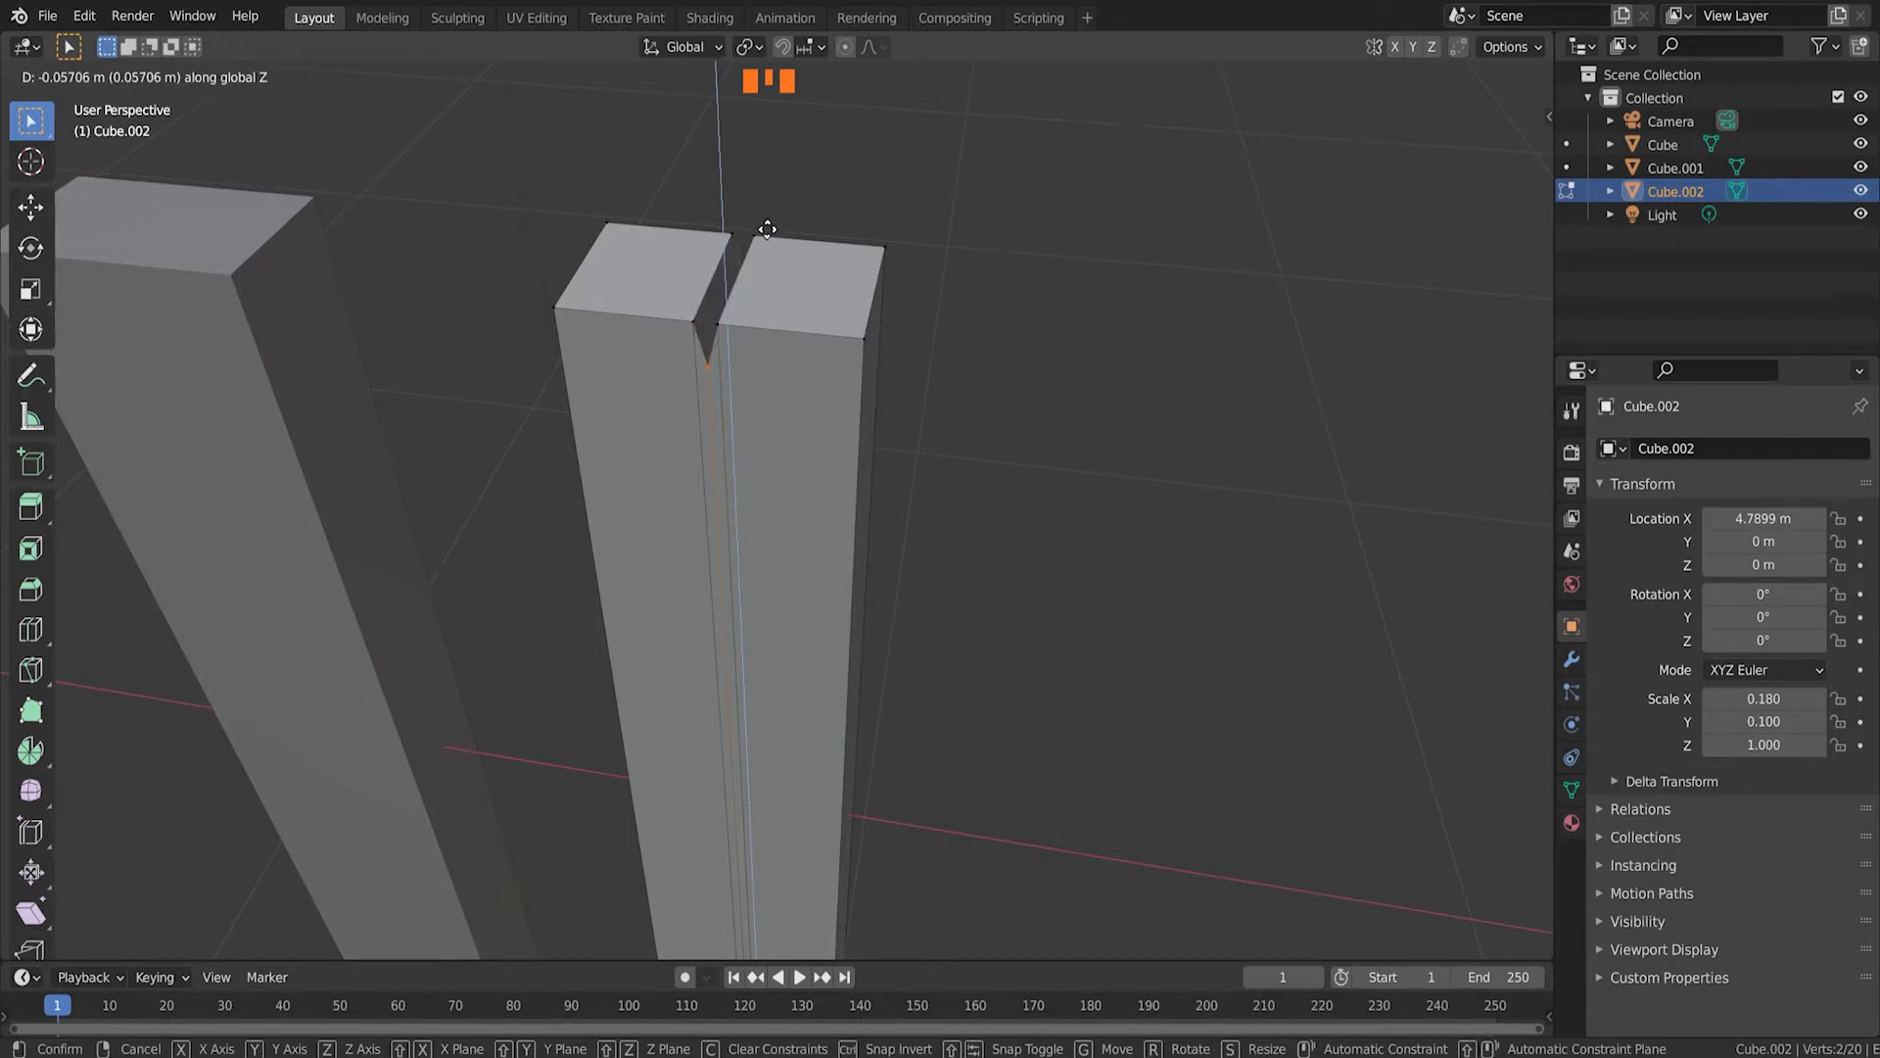
left_click(768, 229)
left_click(1000, 282)
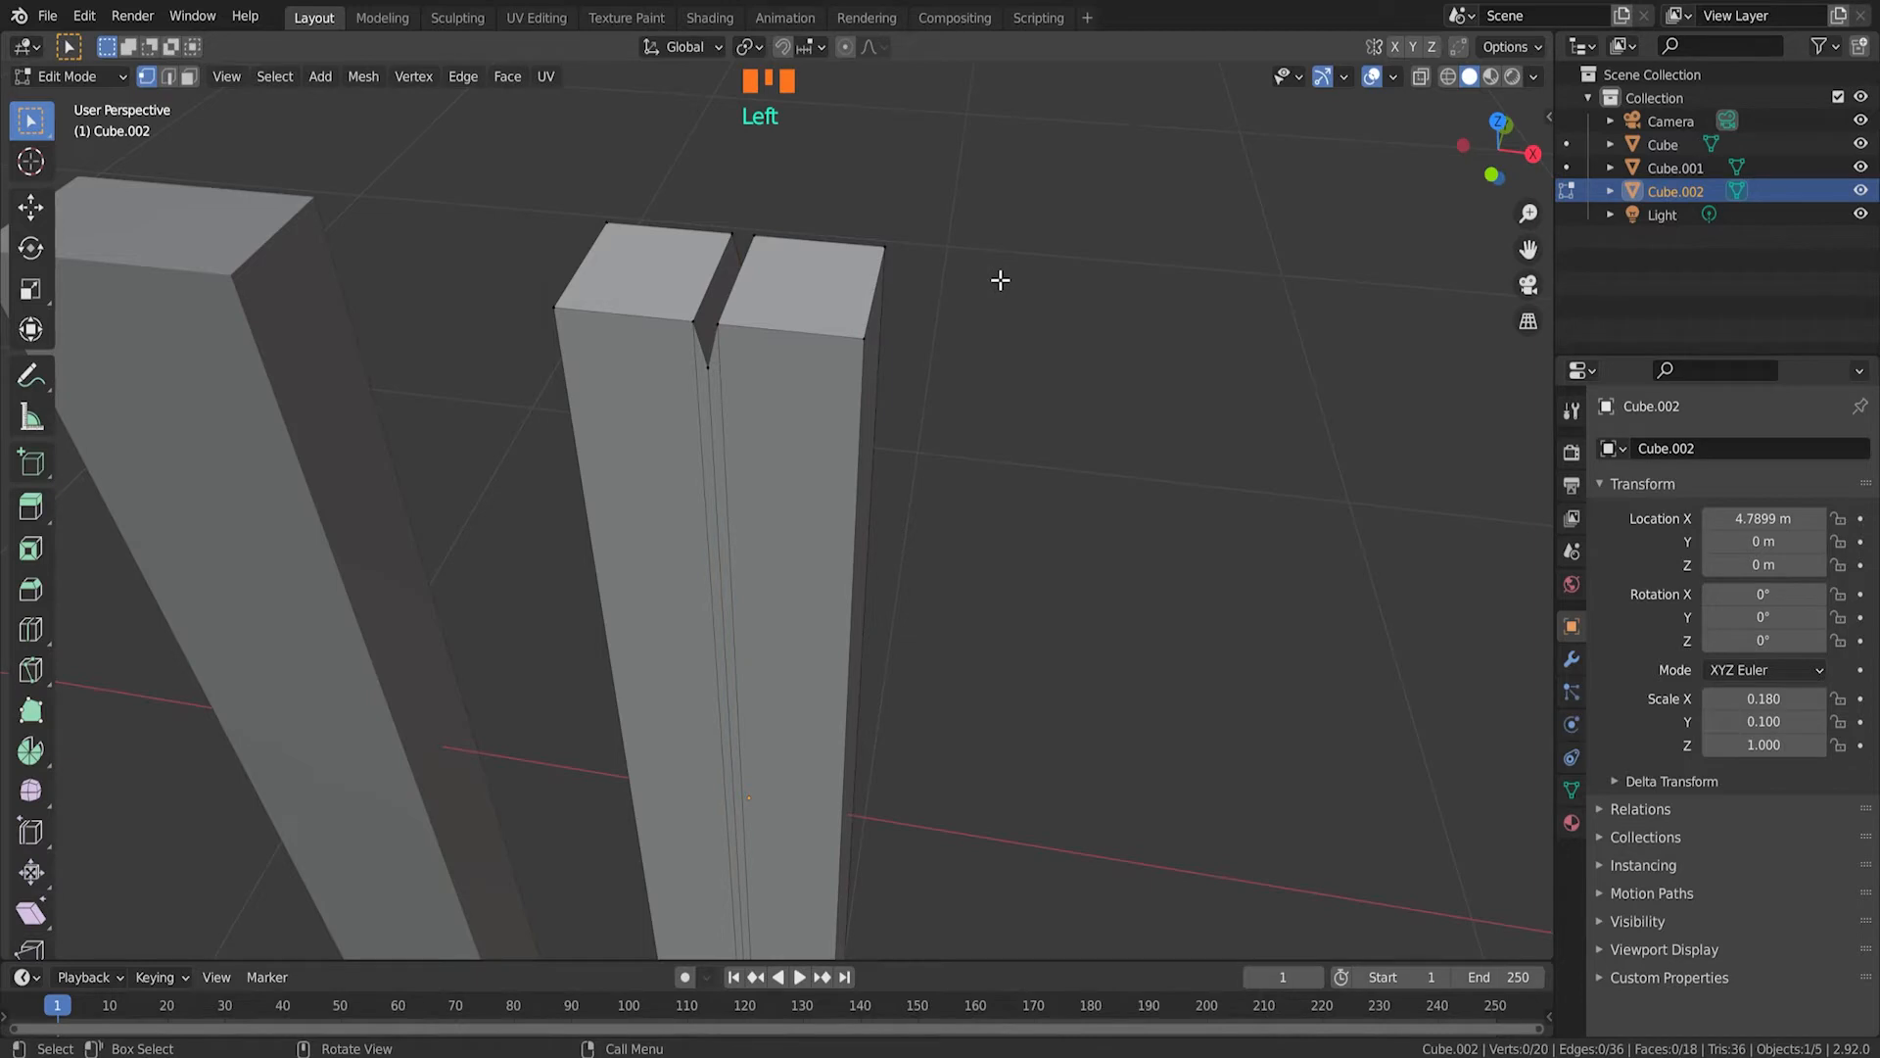
key("Tab")
Step: Duplicate the plain upright bar and place the copy about 1.70 m along the X axis, beyond the notched bar
scroll(984, 323, "down", 3)
middle_click_drag(972, 363, 810, 409)
left_click(701, 420)
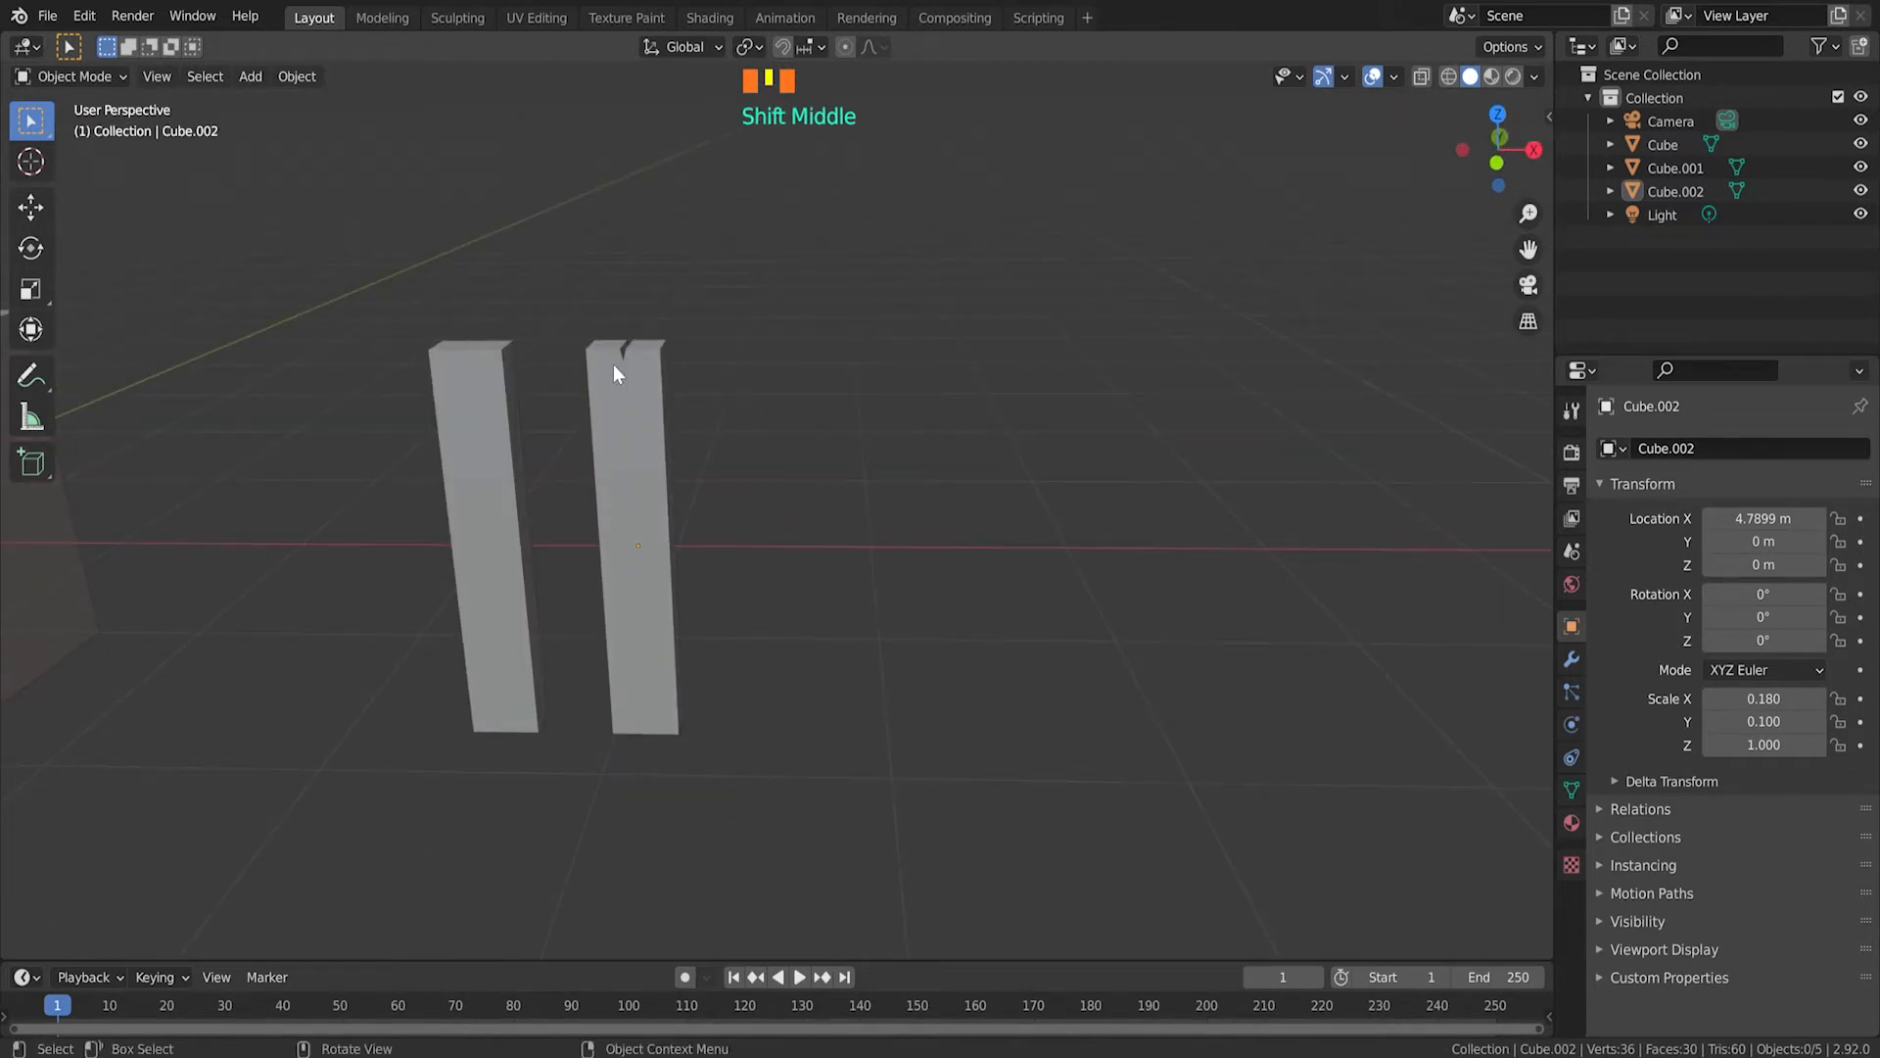
left_click(482, 357)
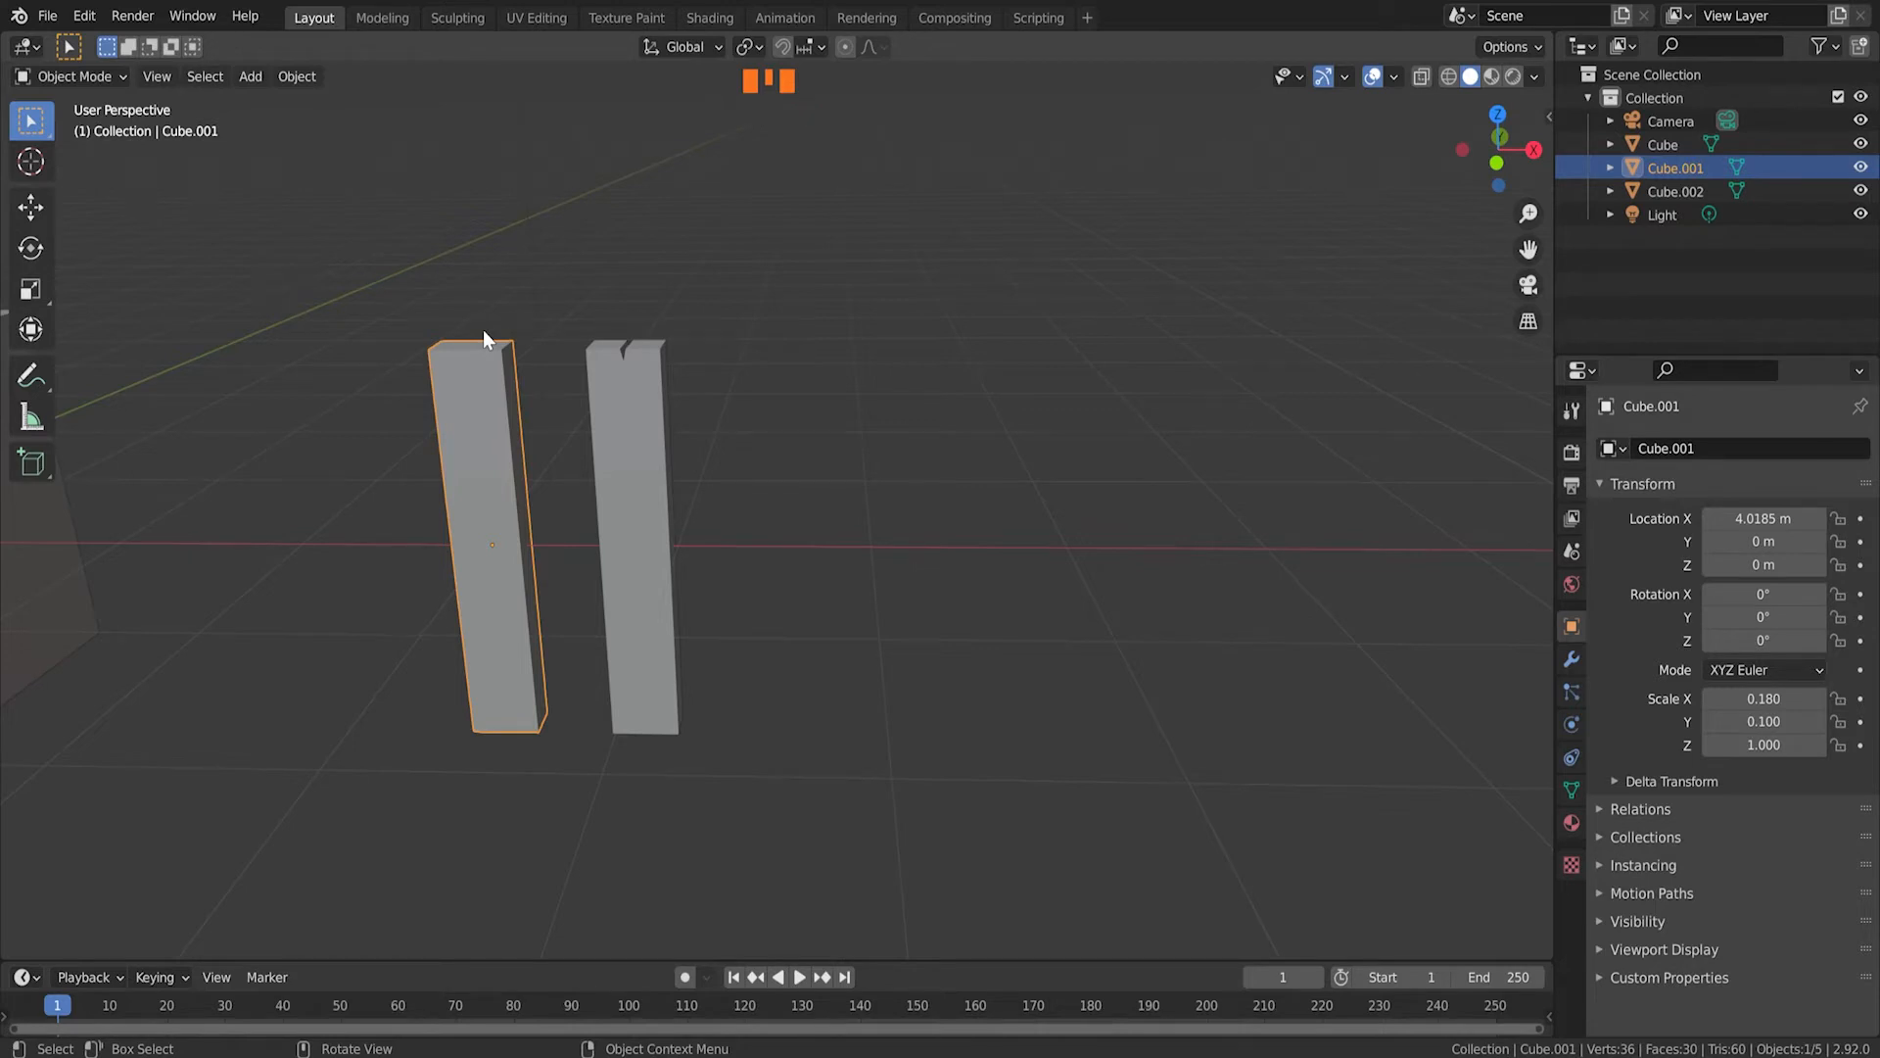
key("shift+d")
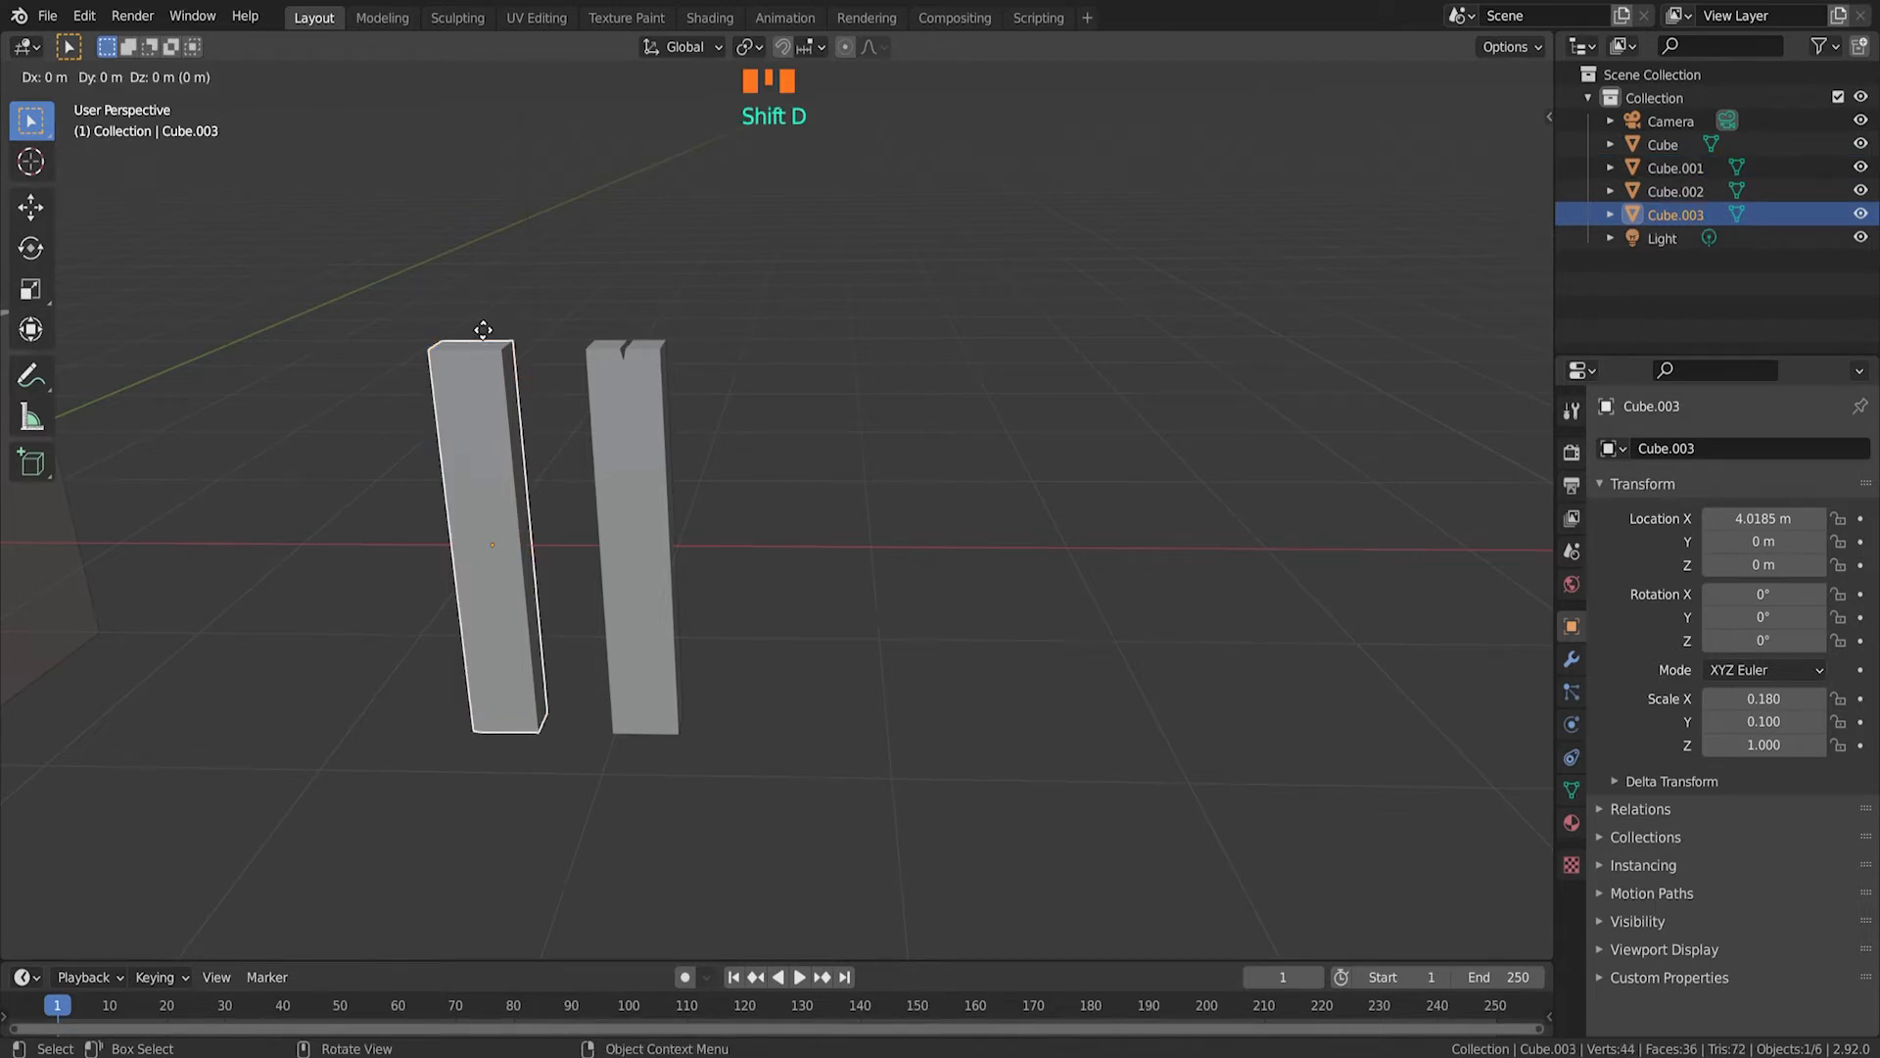
key("x")
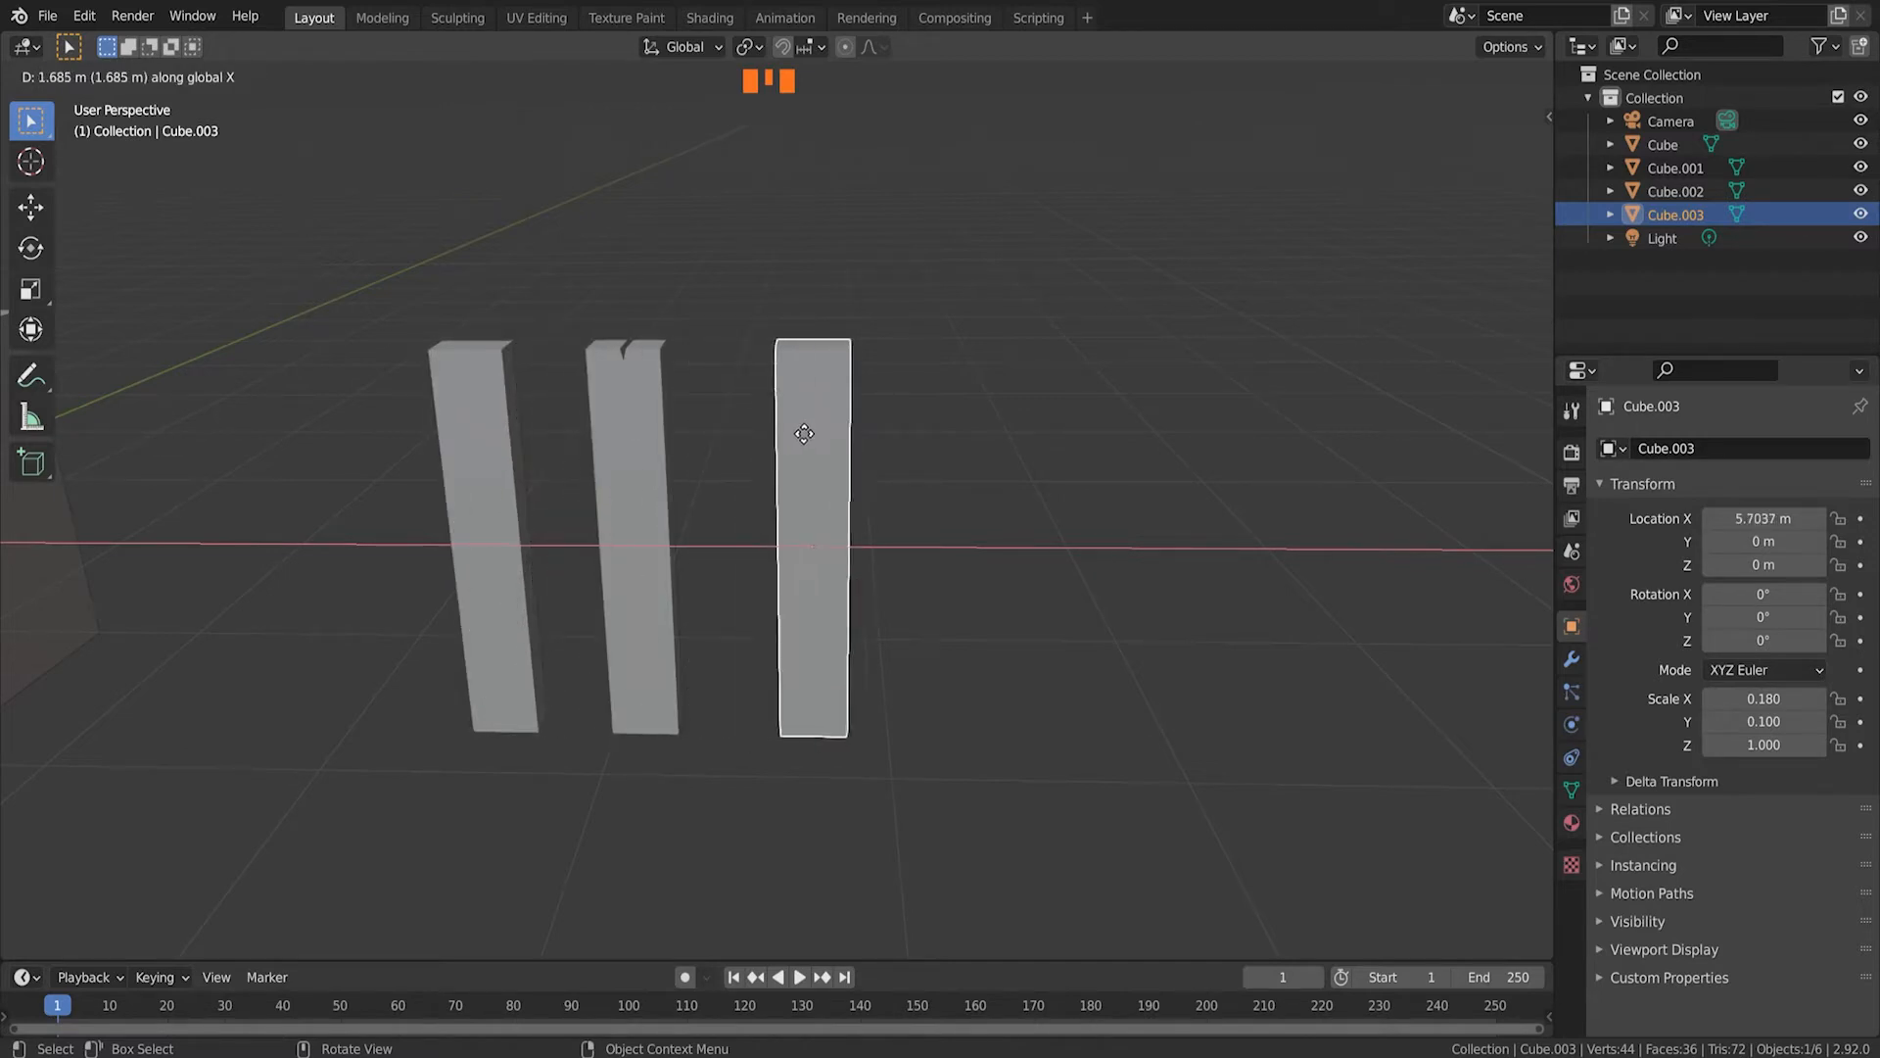
left_click(806, 434)
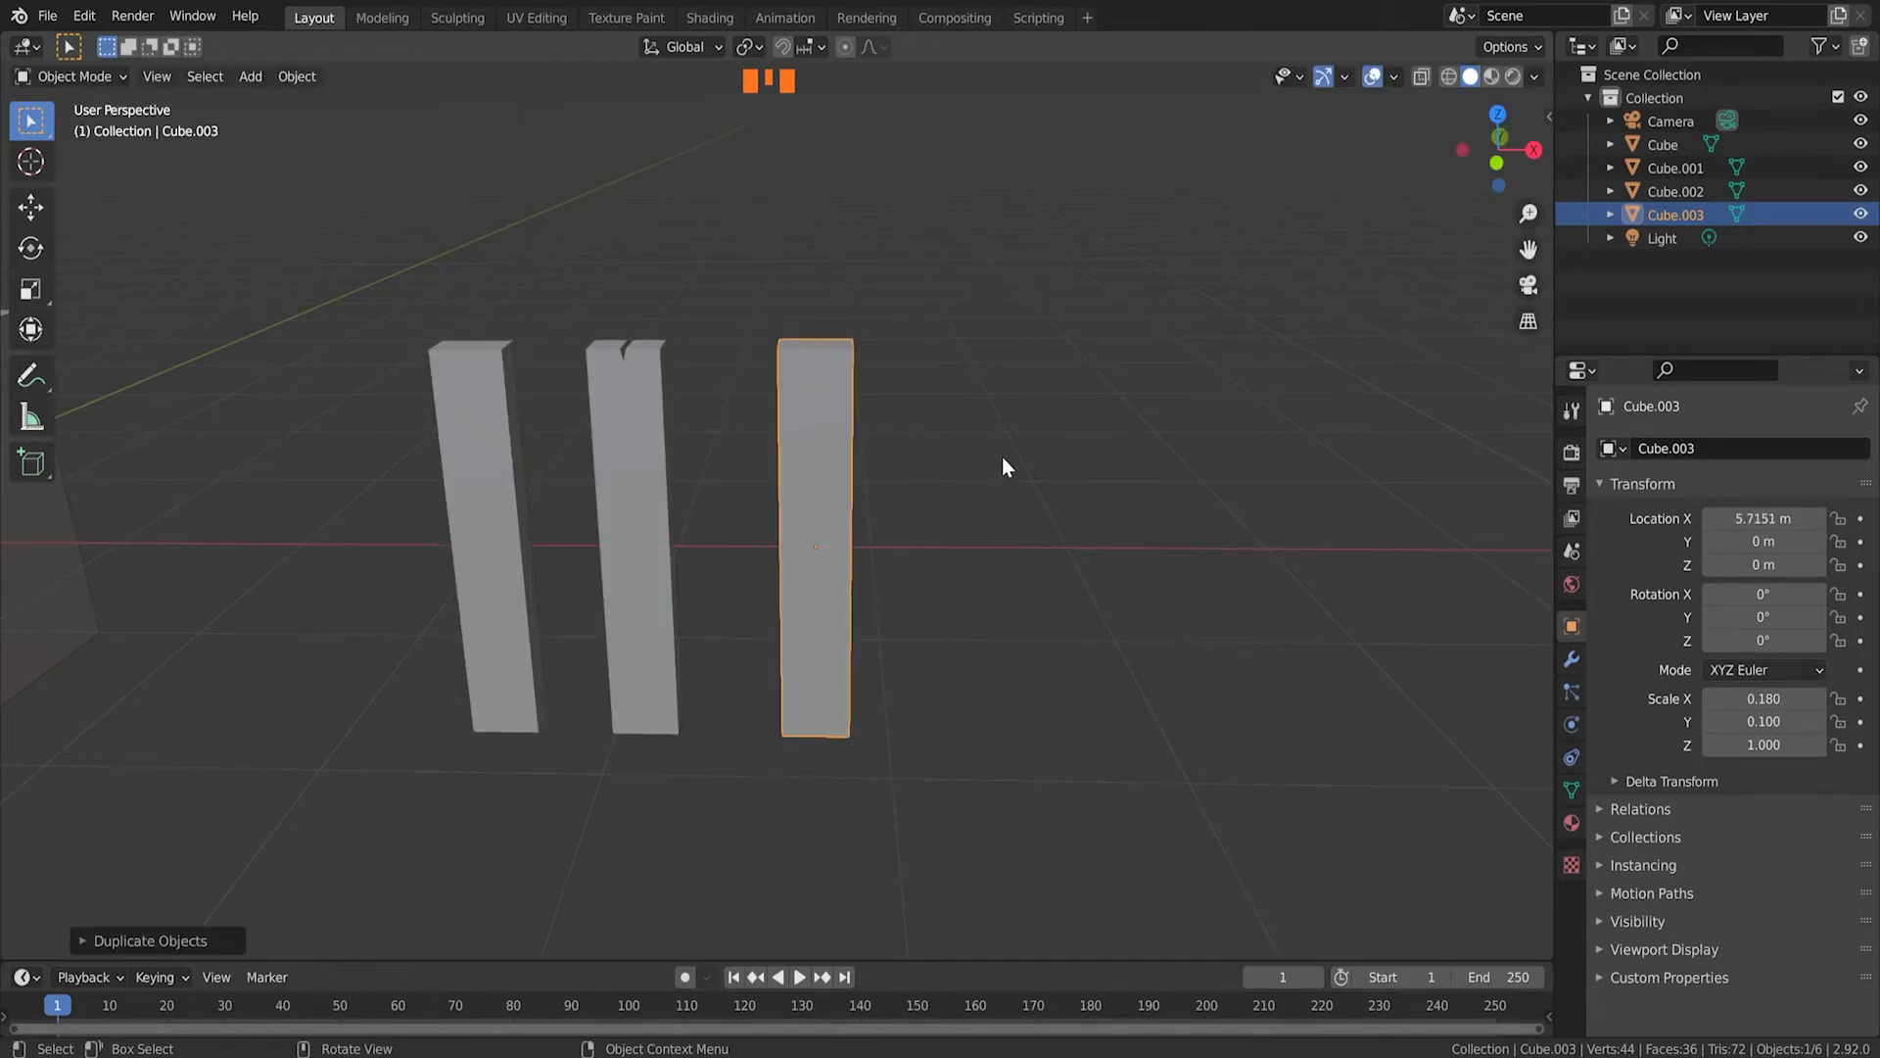
Step: In Edit Mode, add six evenly spaced vertical loop cuts across the third bar's width and clear the selection
key("Tab")
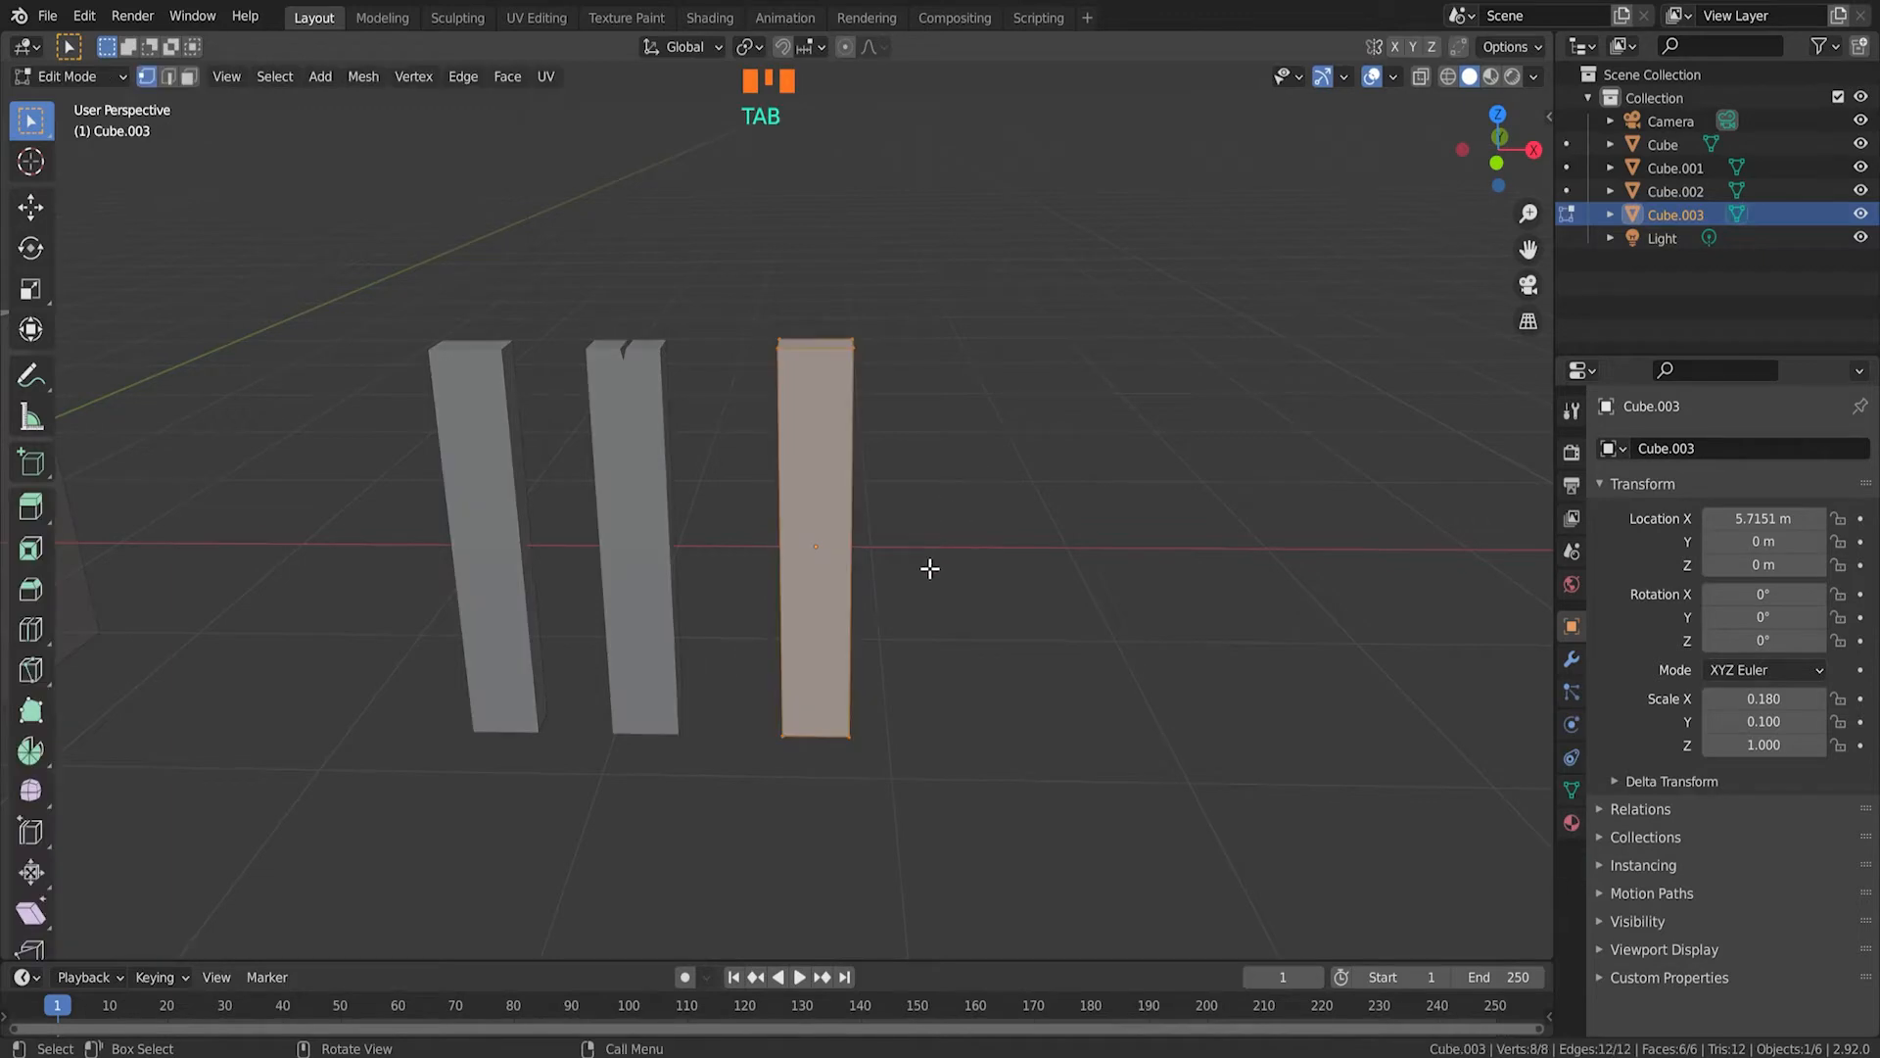
middle_click_drag(920, 629, 919, 582)
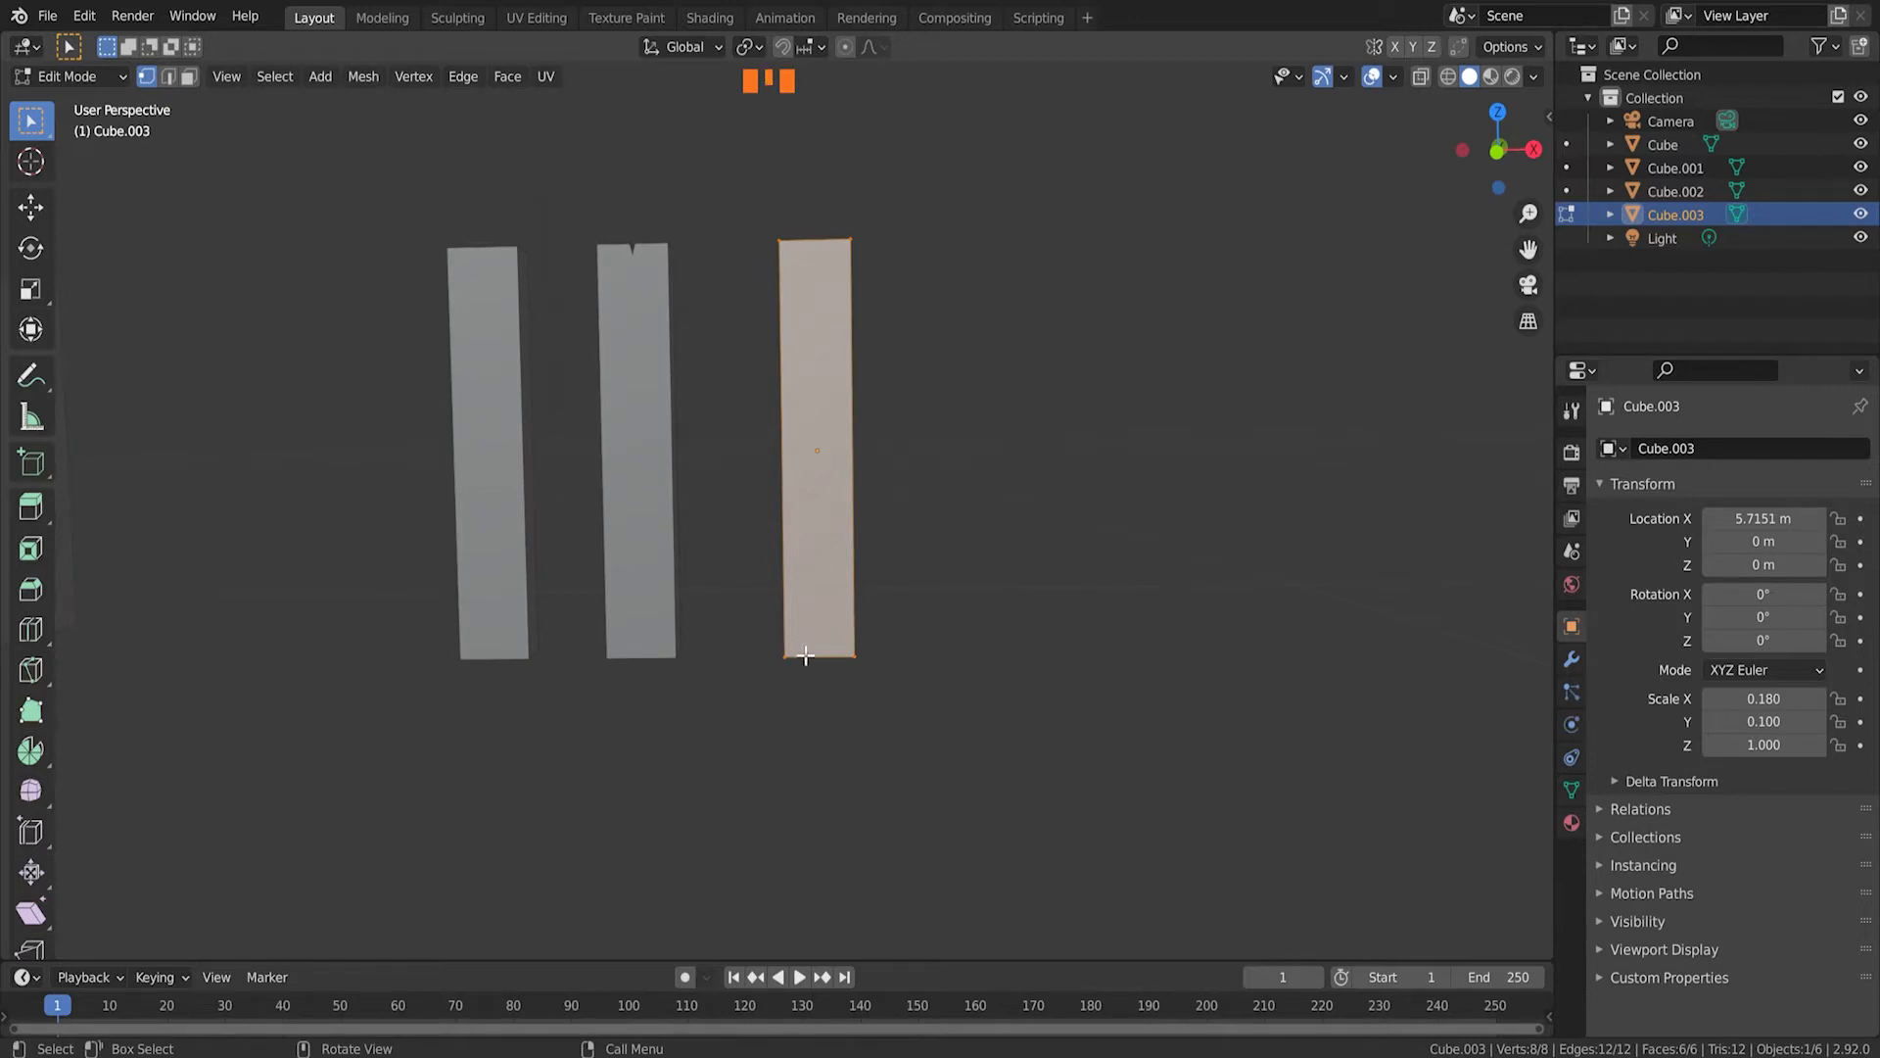
scroll(846, 549, "up", 2)
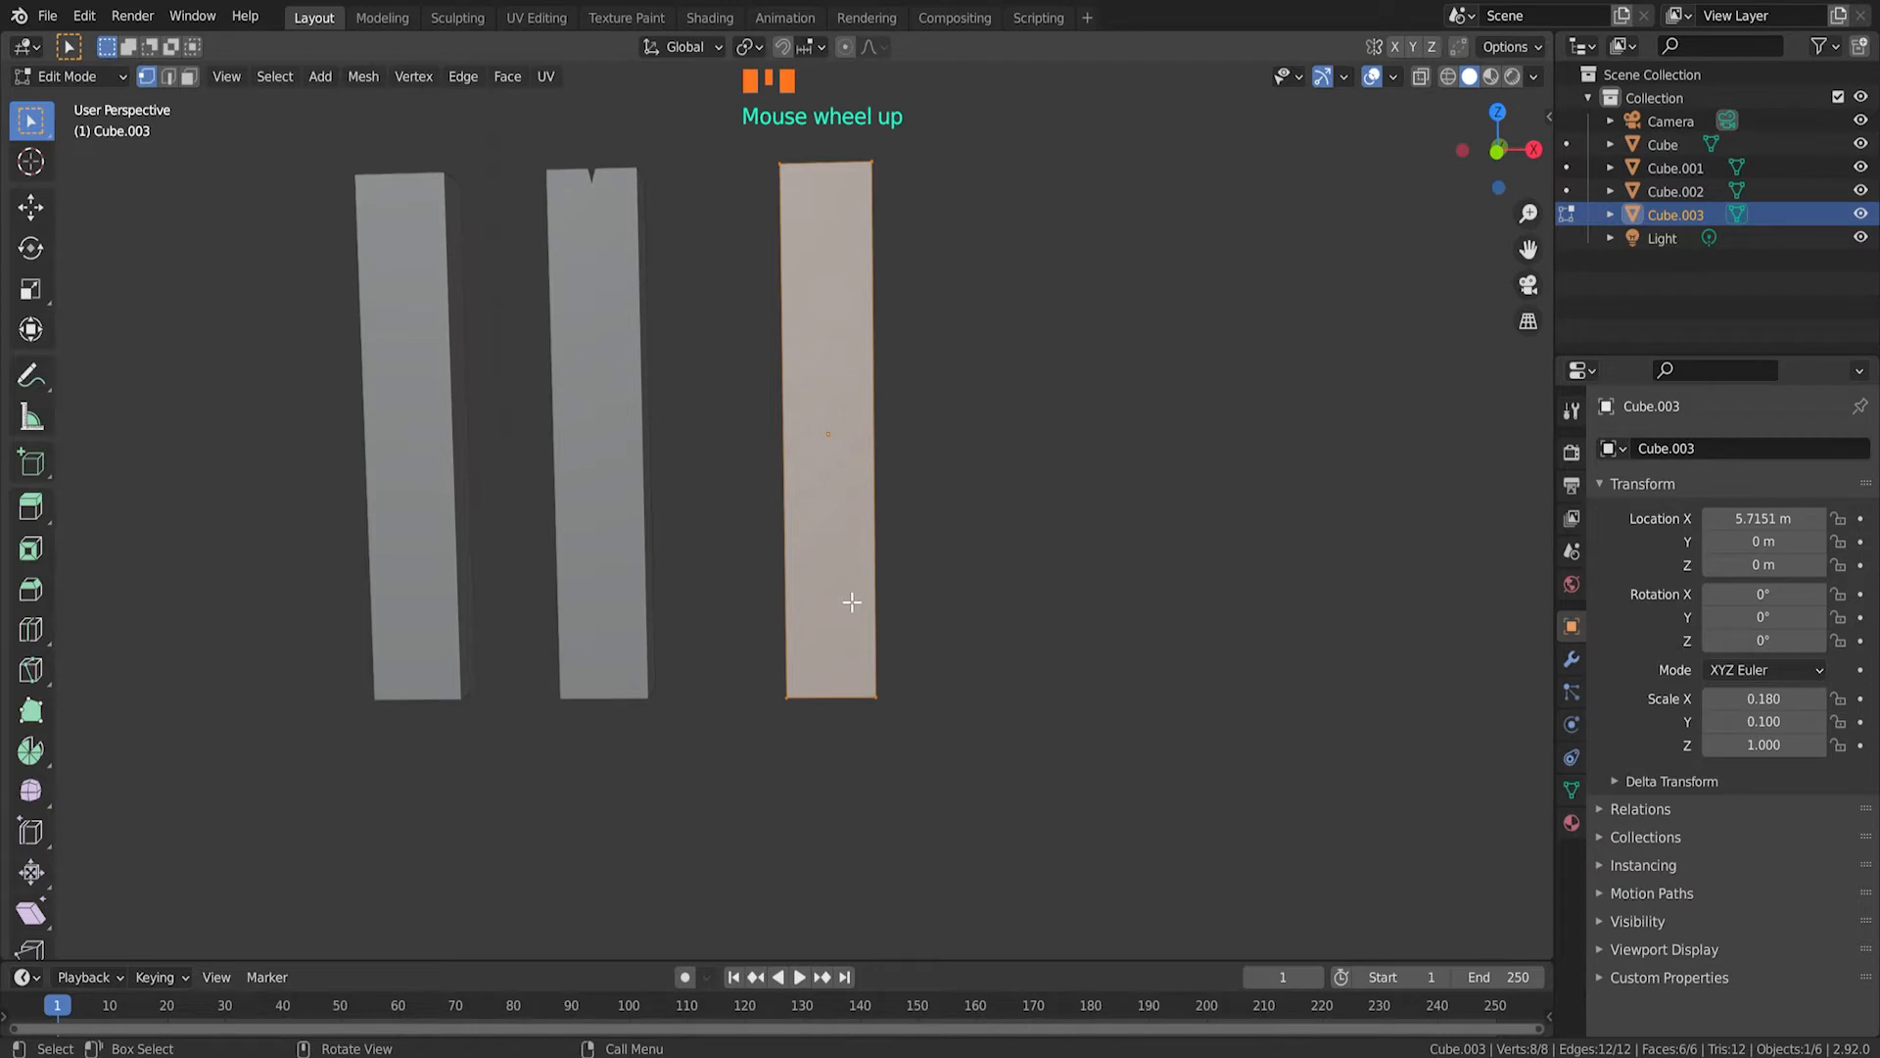
middle_click_drag(790, 235, 885, 295)
key("ctrl")
key("ctrl+r")
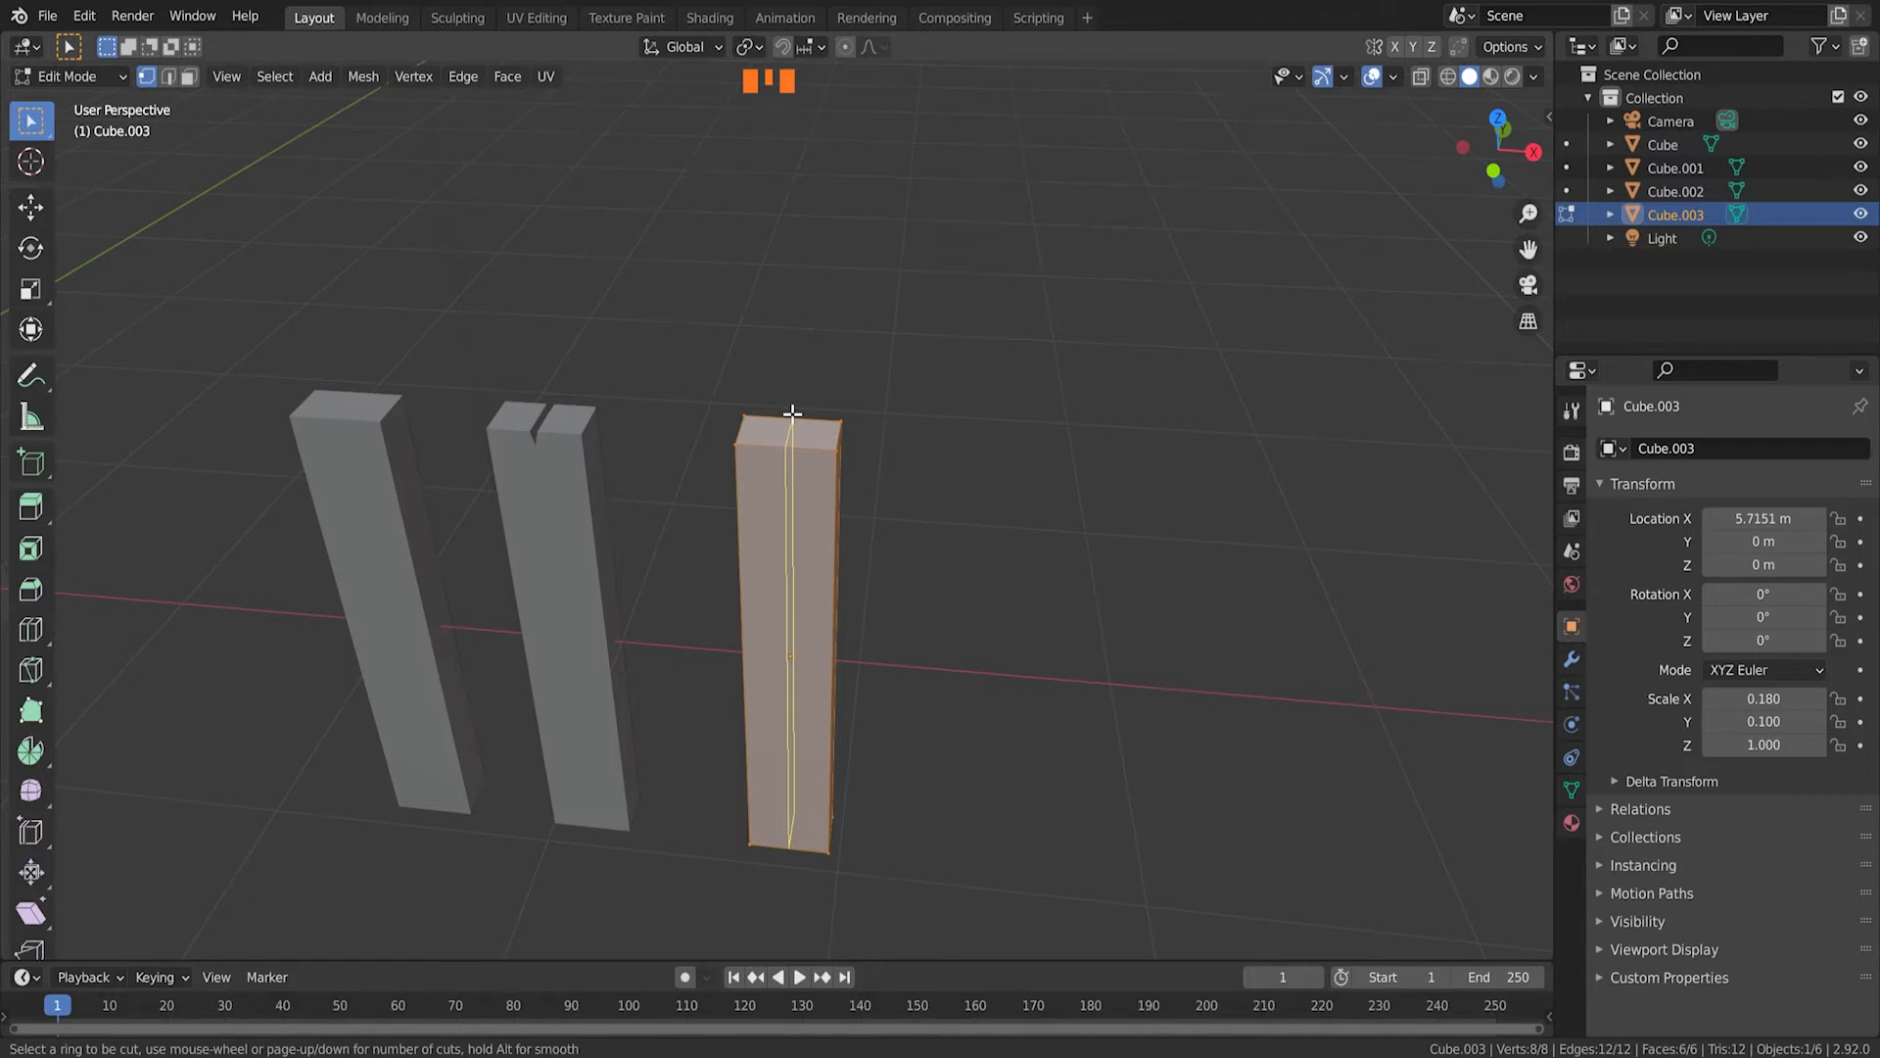
scroll(792, 413, "up", 1)
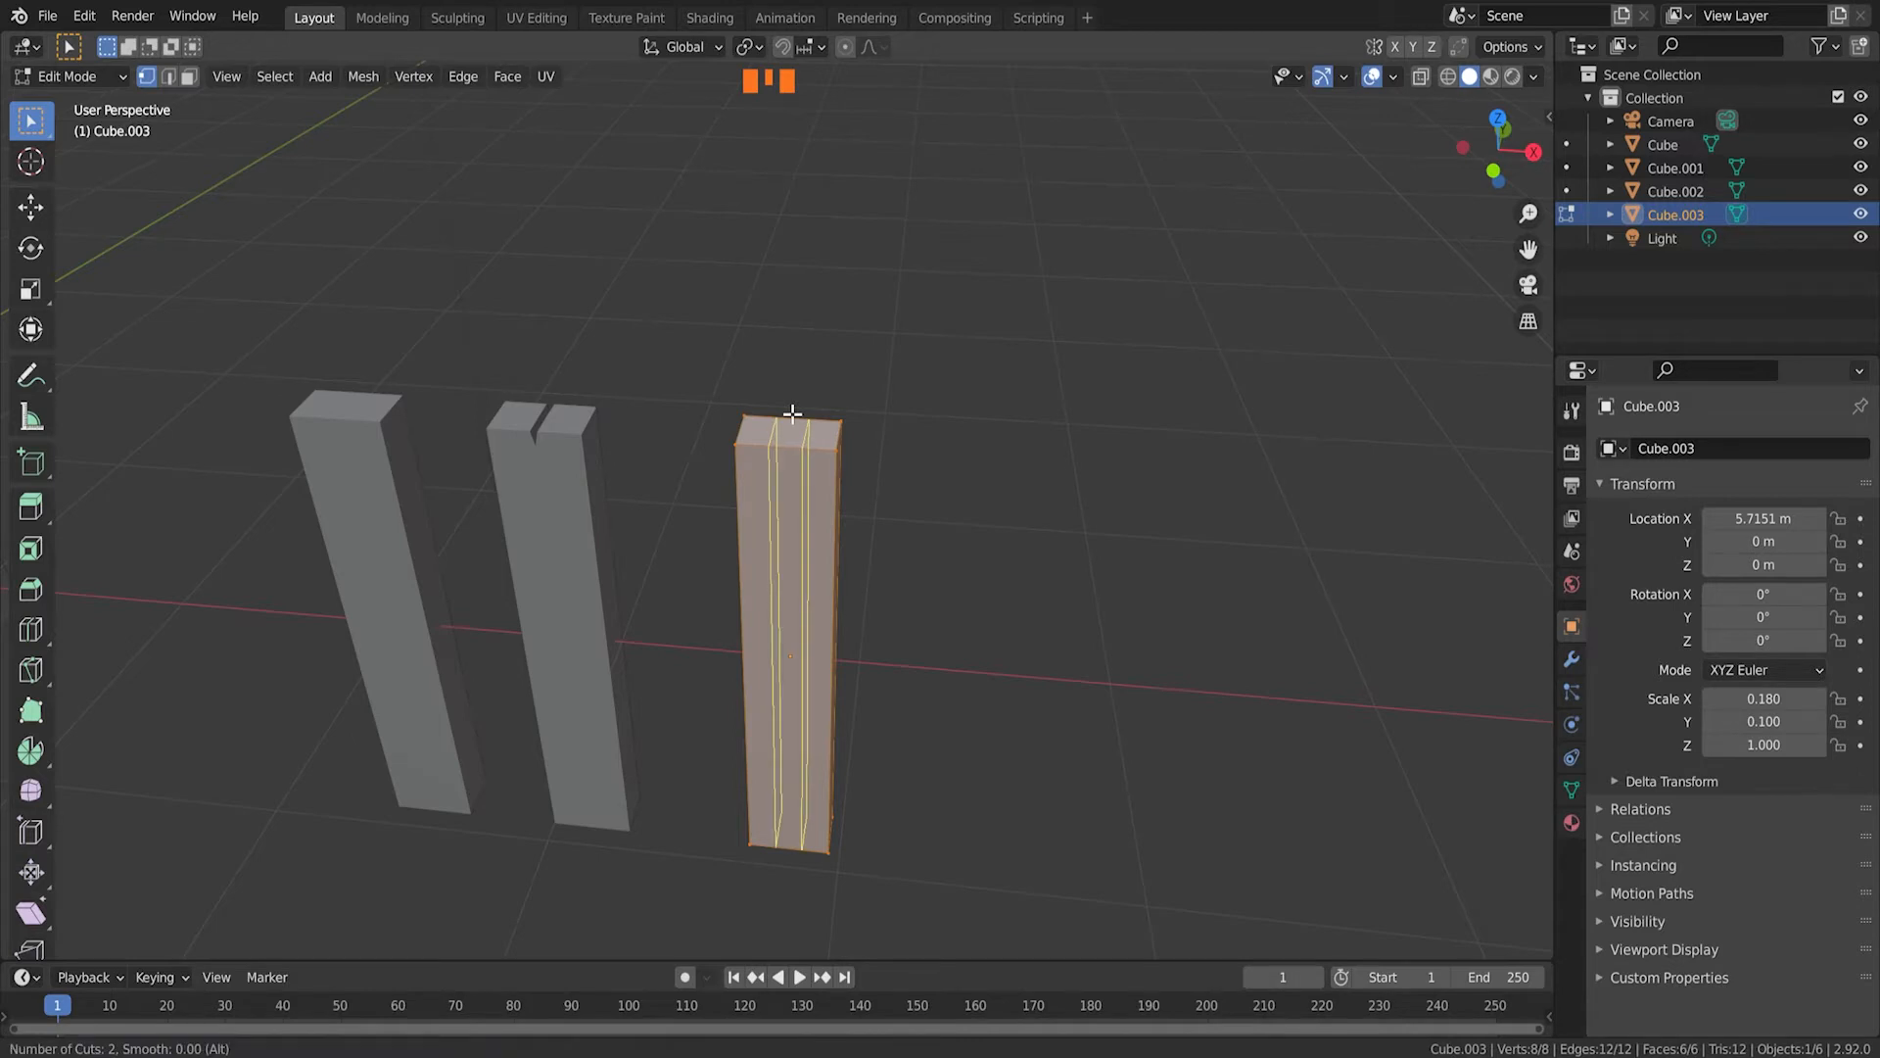
scroll(792, 413, "up", 1)
scroll(792, 413, "up", 1)
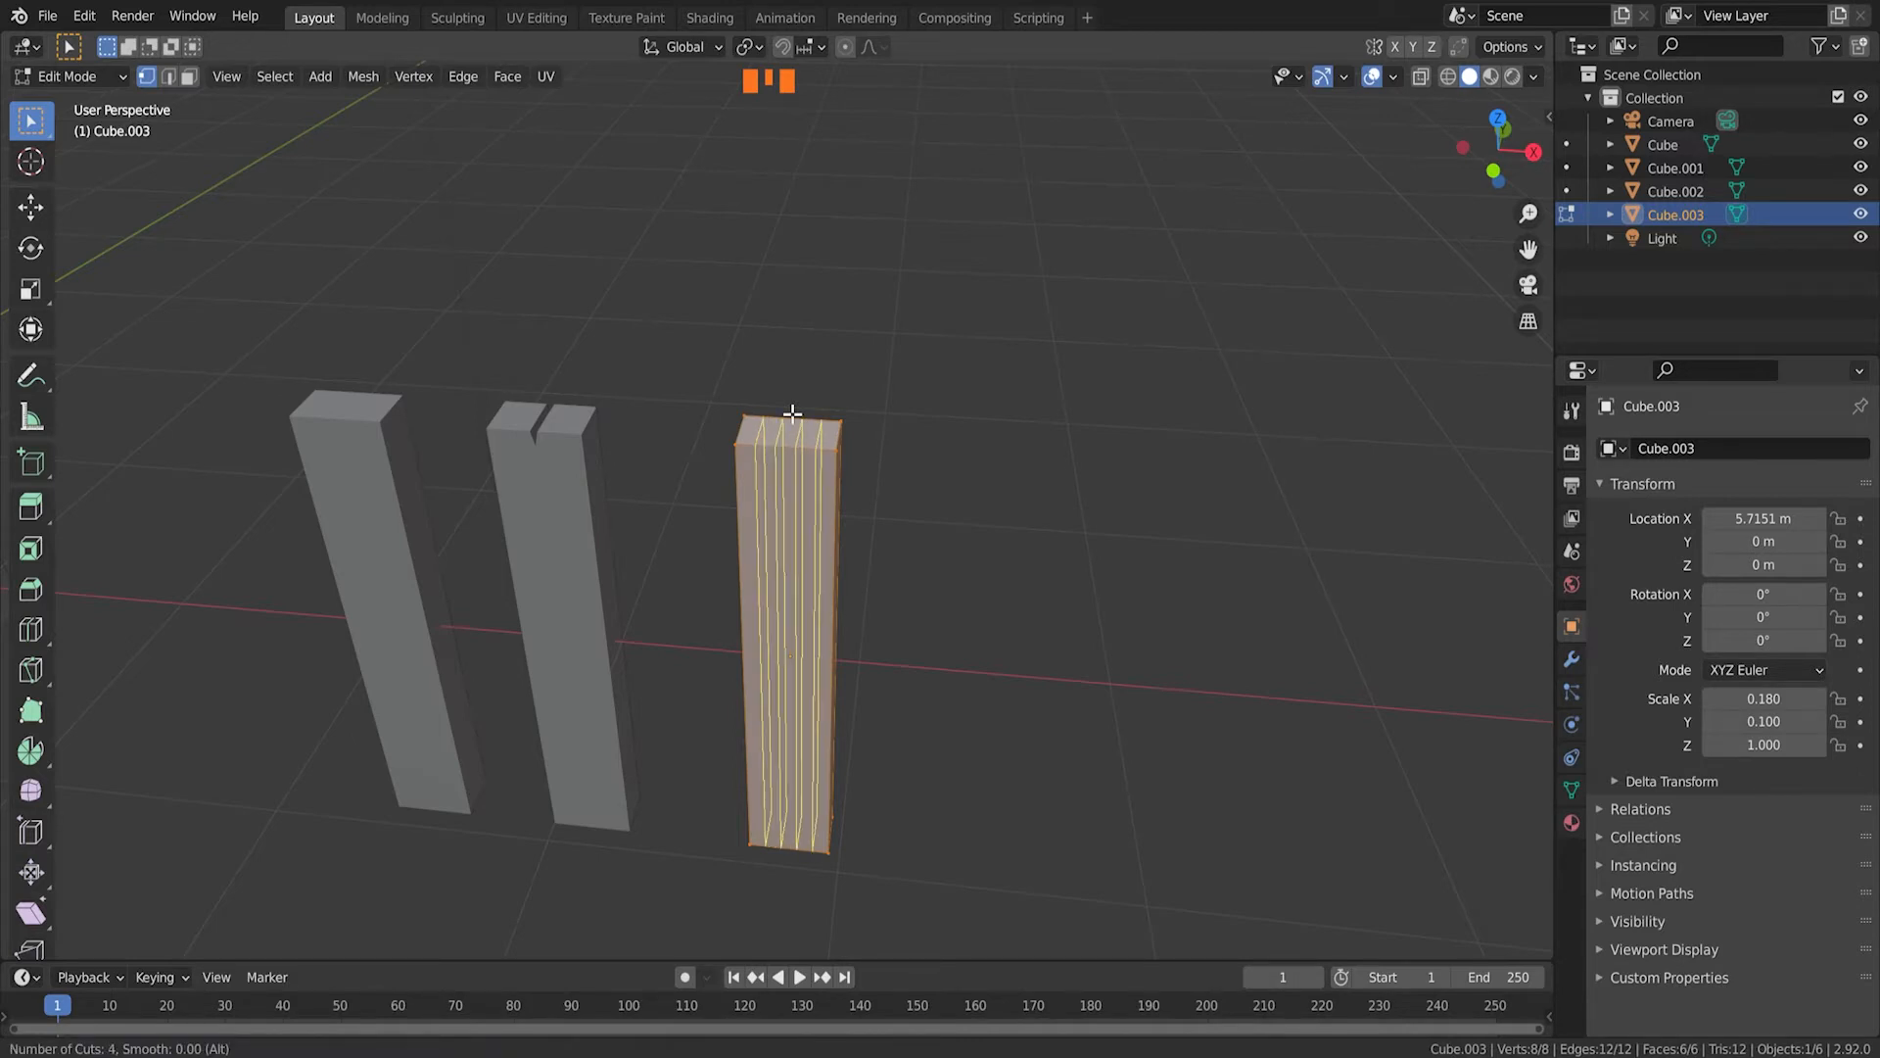
scroll(793, 414, "up", 2)
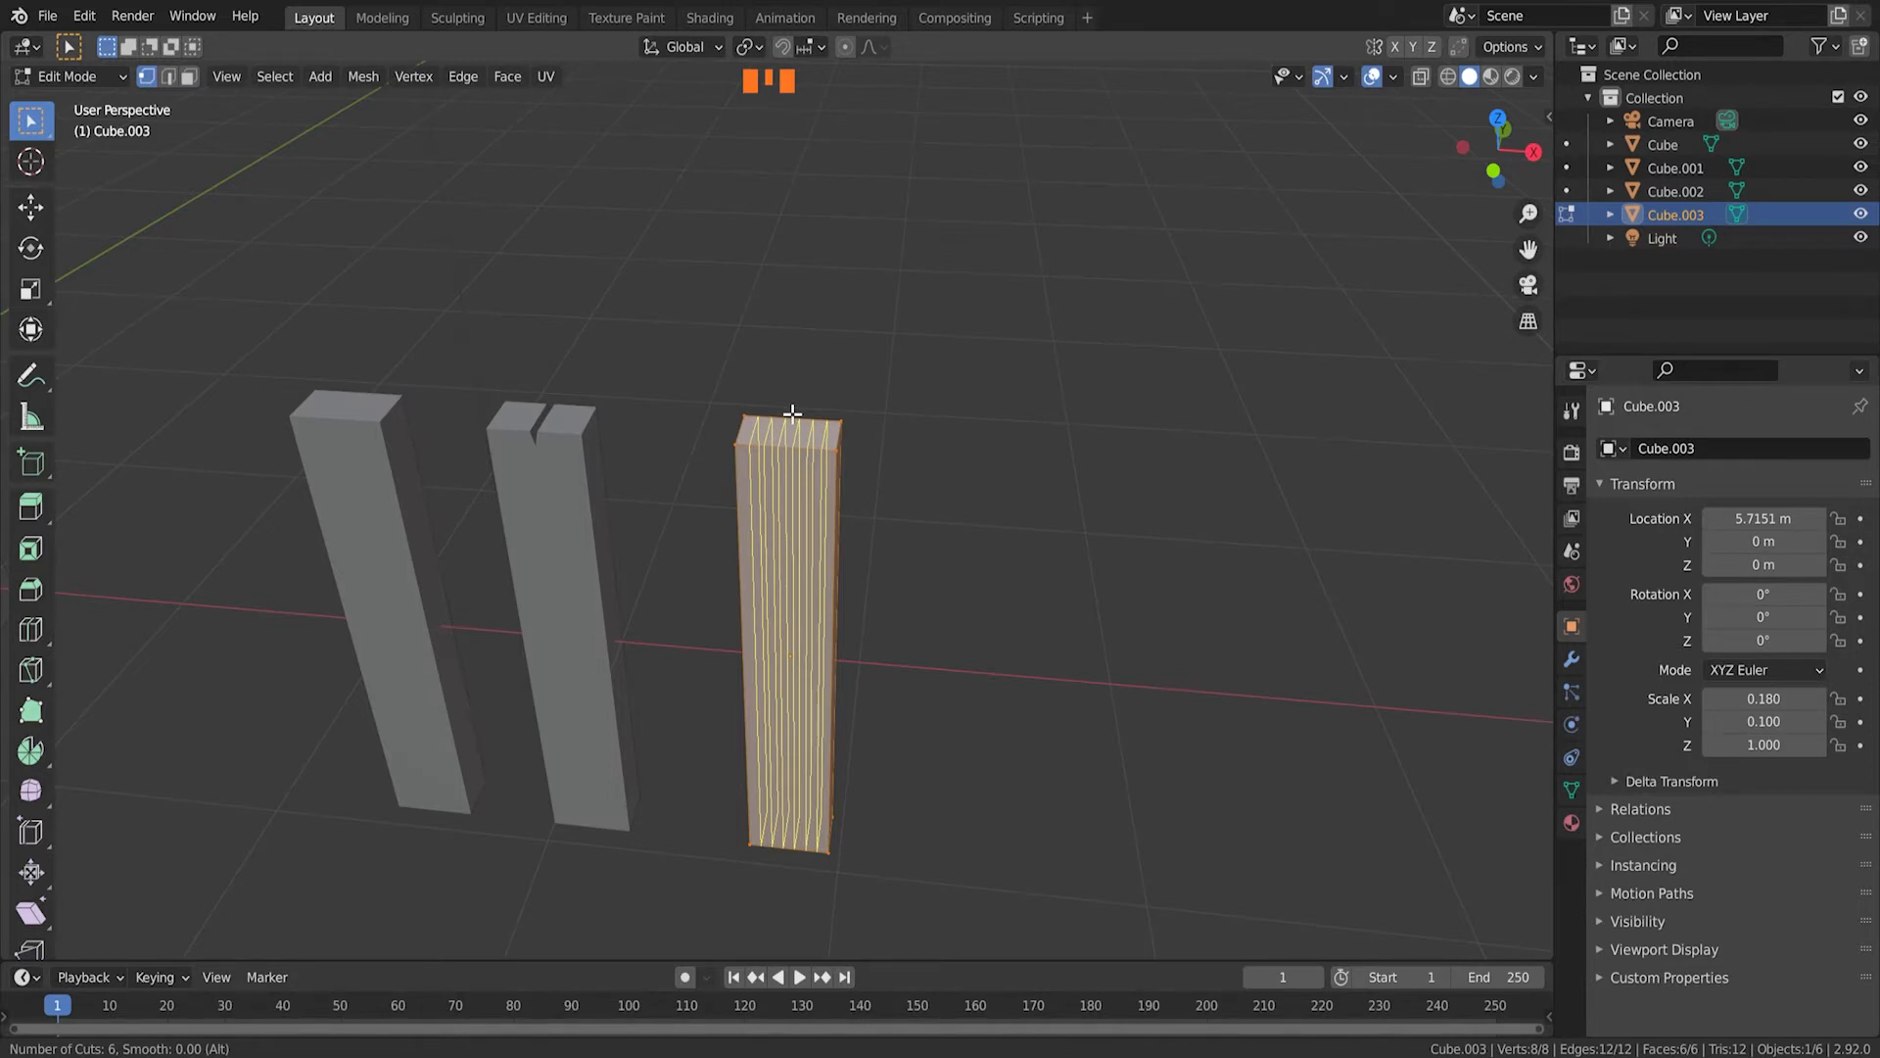
left_click(792, 413)
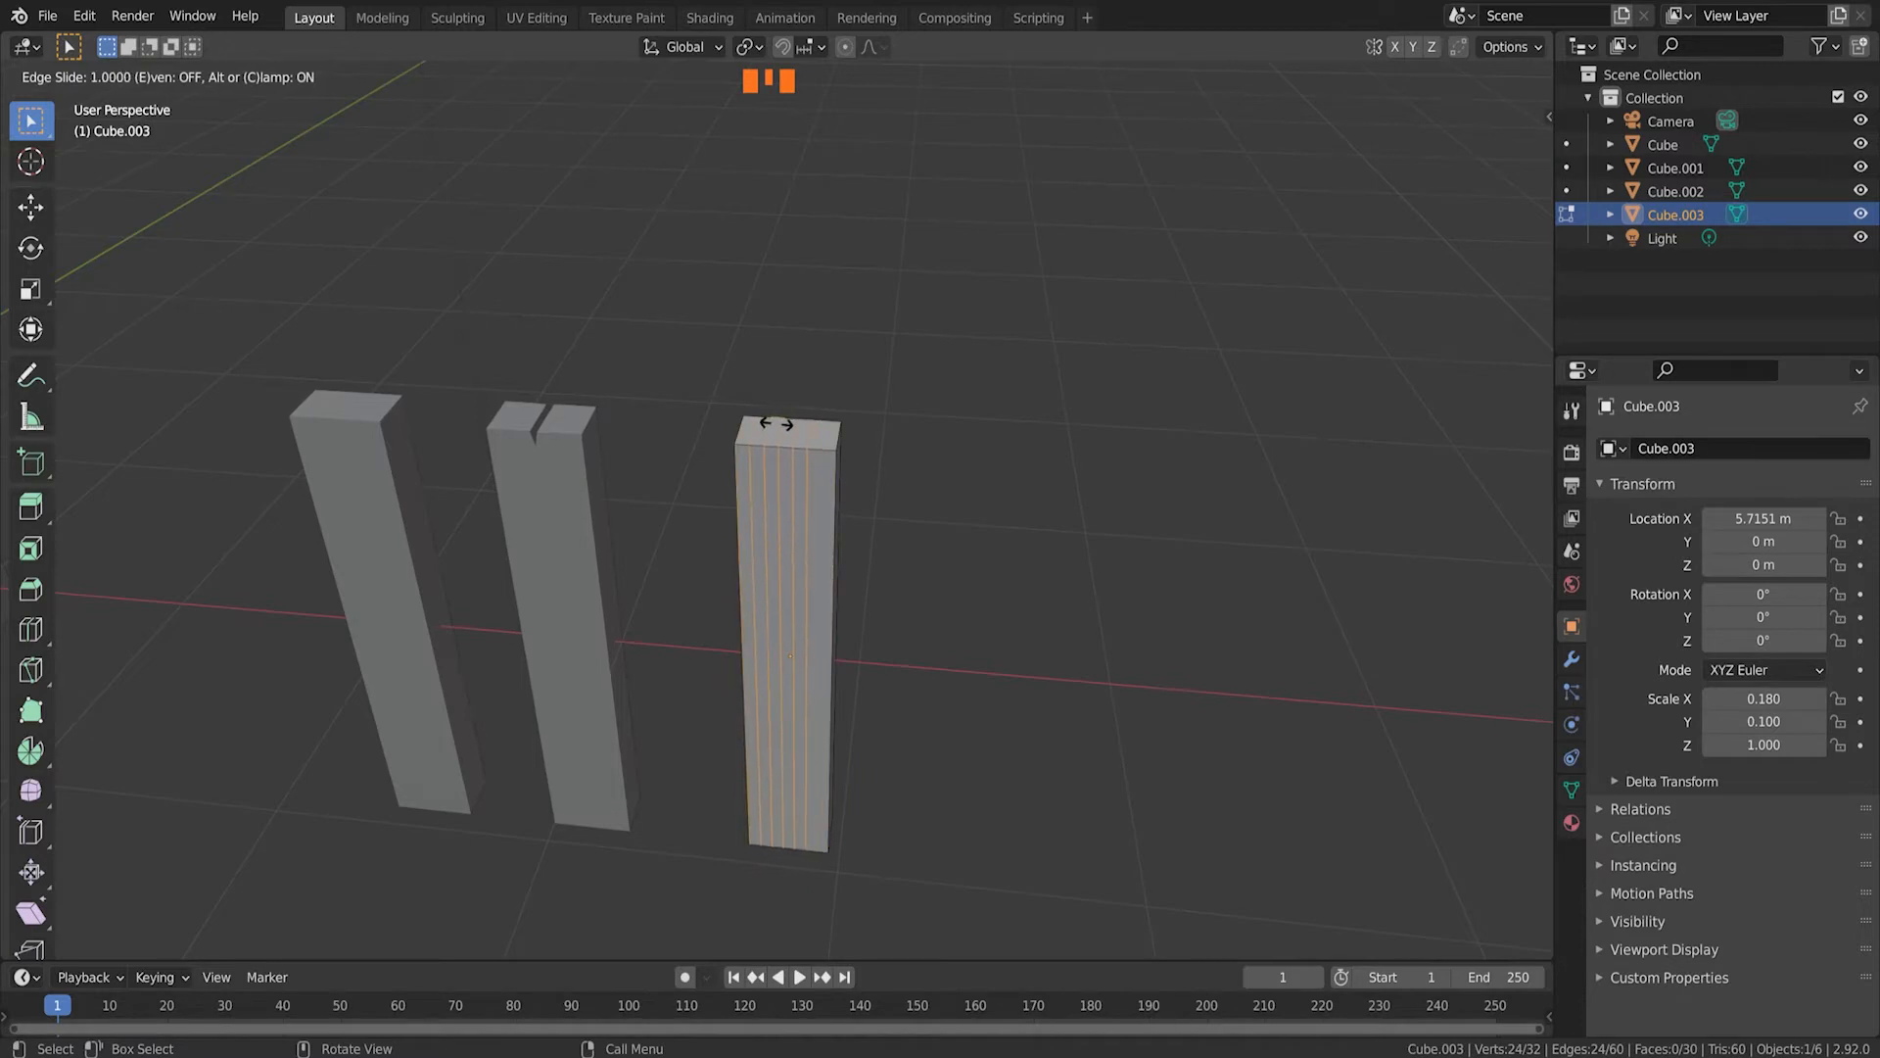
left_click(788, 422)
left_click(924, 734)
Step: Select the third bar's first and third edge loops and scale them along X until they sit close to the second loop
middle_click_drag(887, 748, 873, 509)
middle_click_drag(831, 281, 894, 504, "shift")
scroll(680, 503, "up", 3)
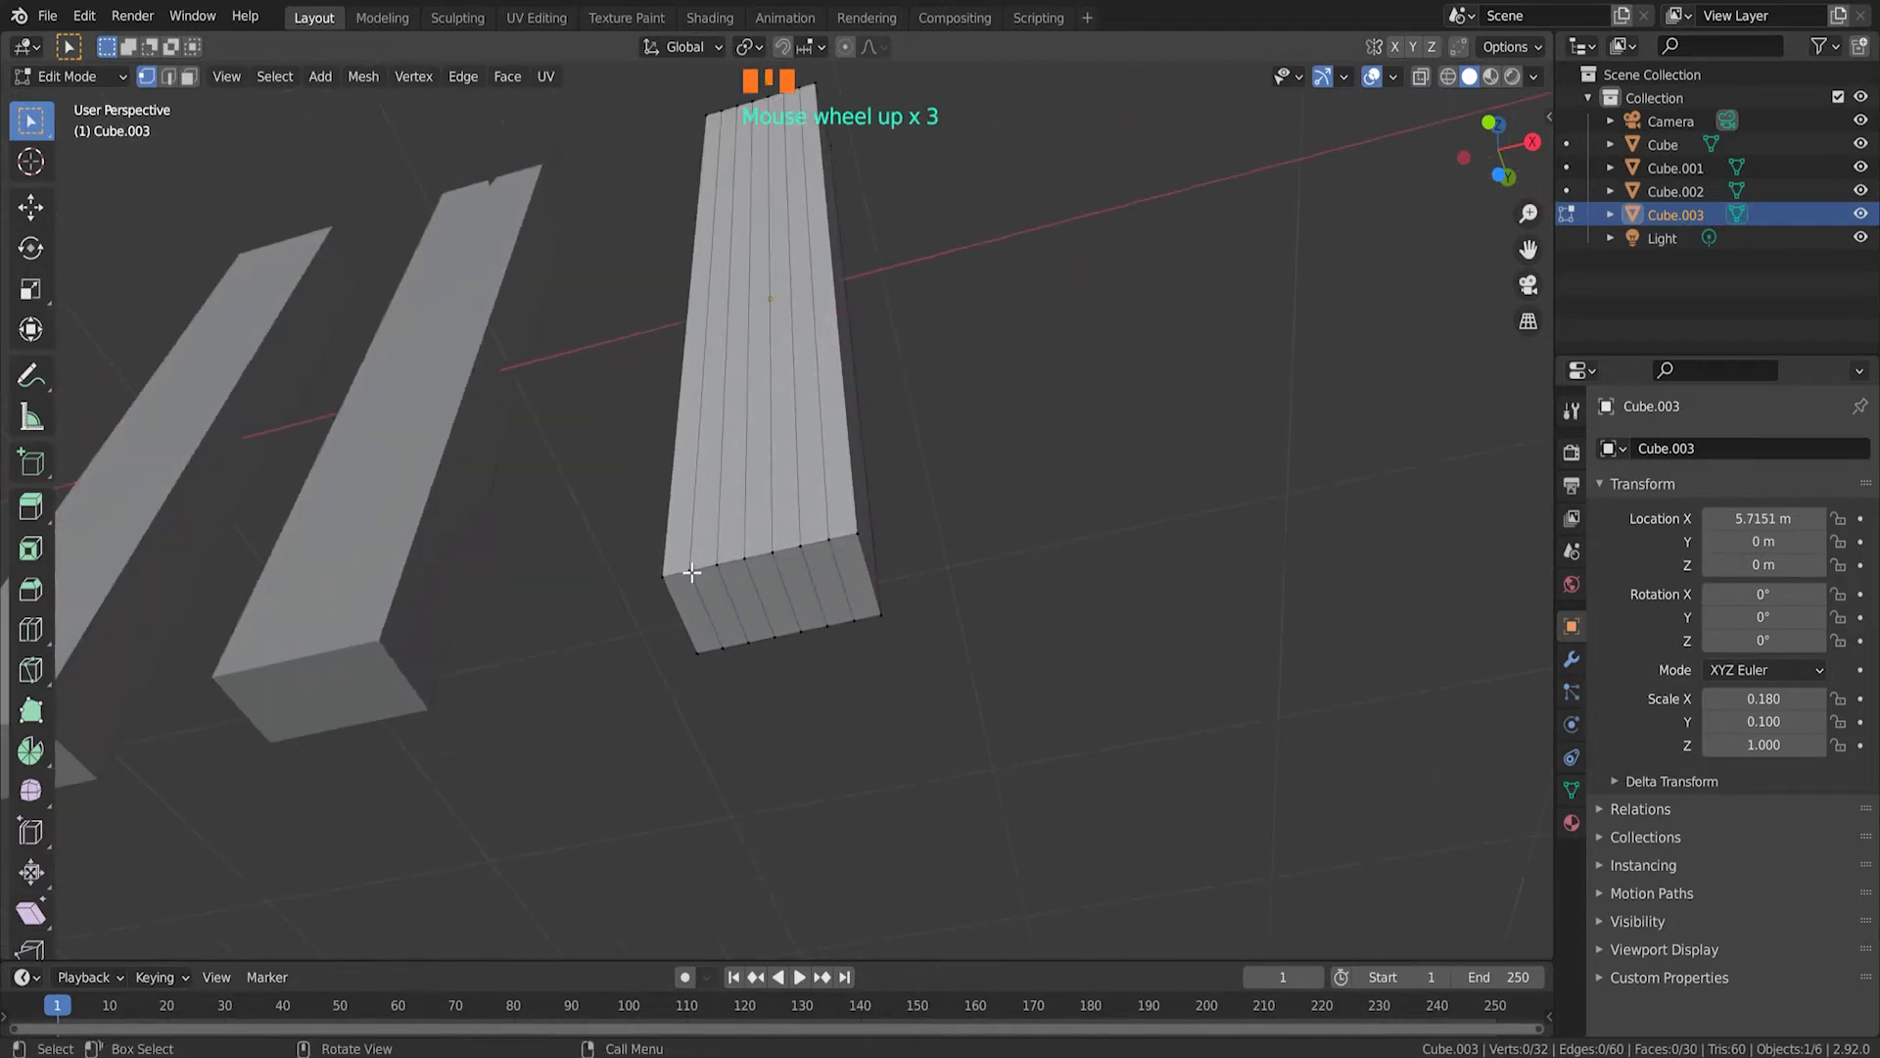
left_click(692, 527, "alt")
left_click(753, 584, "alt+shift")
key("s")
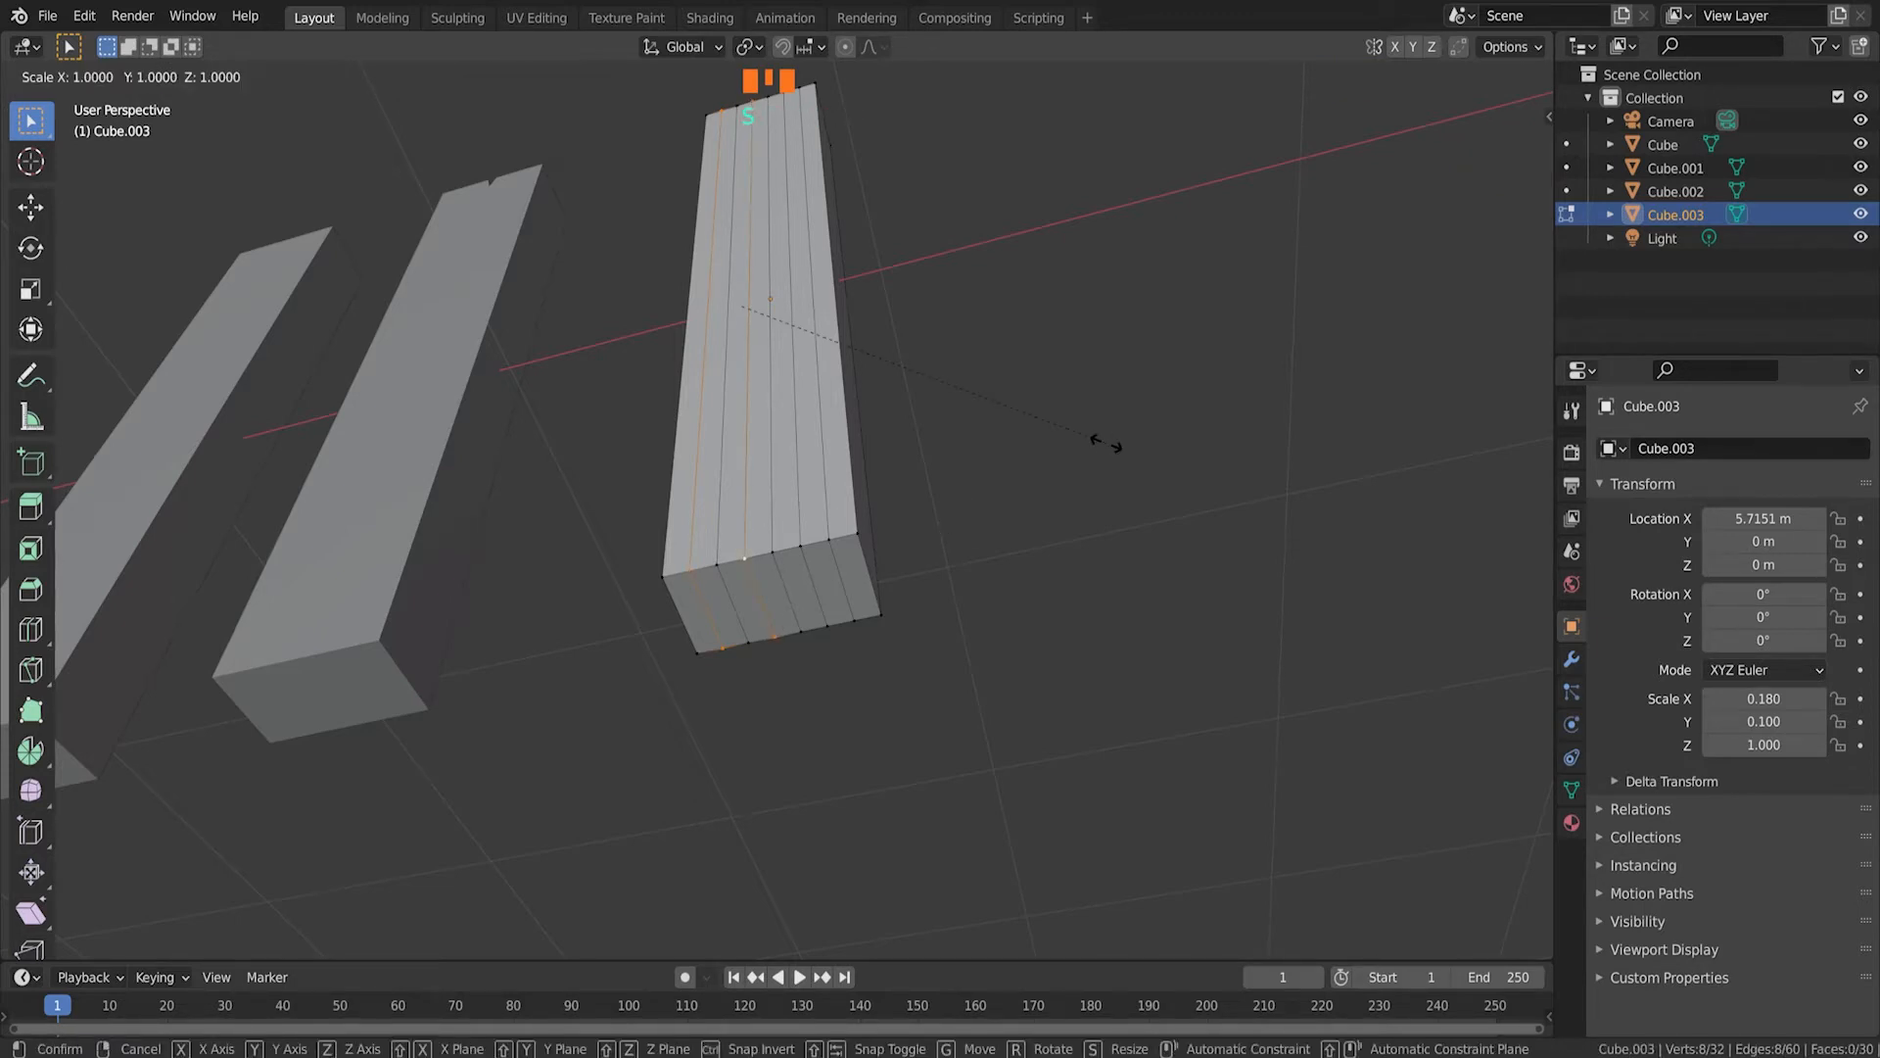
key("x")
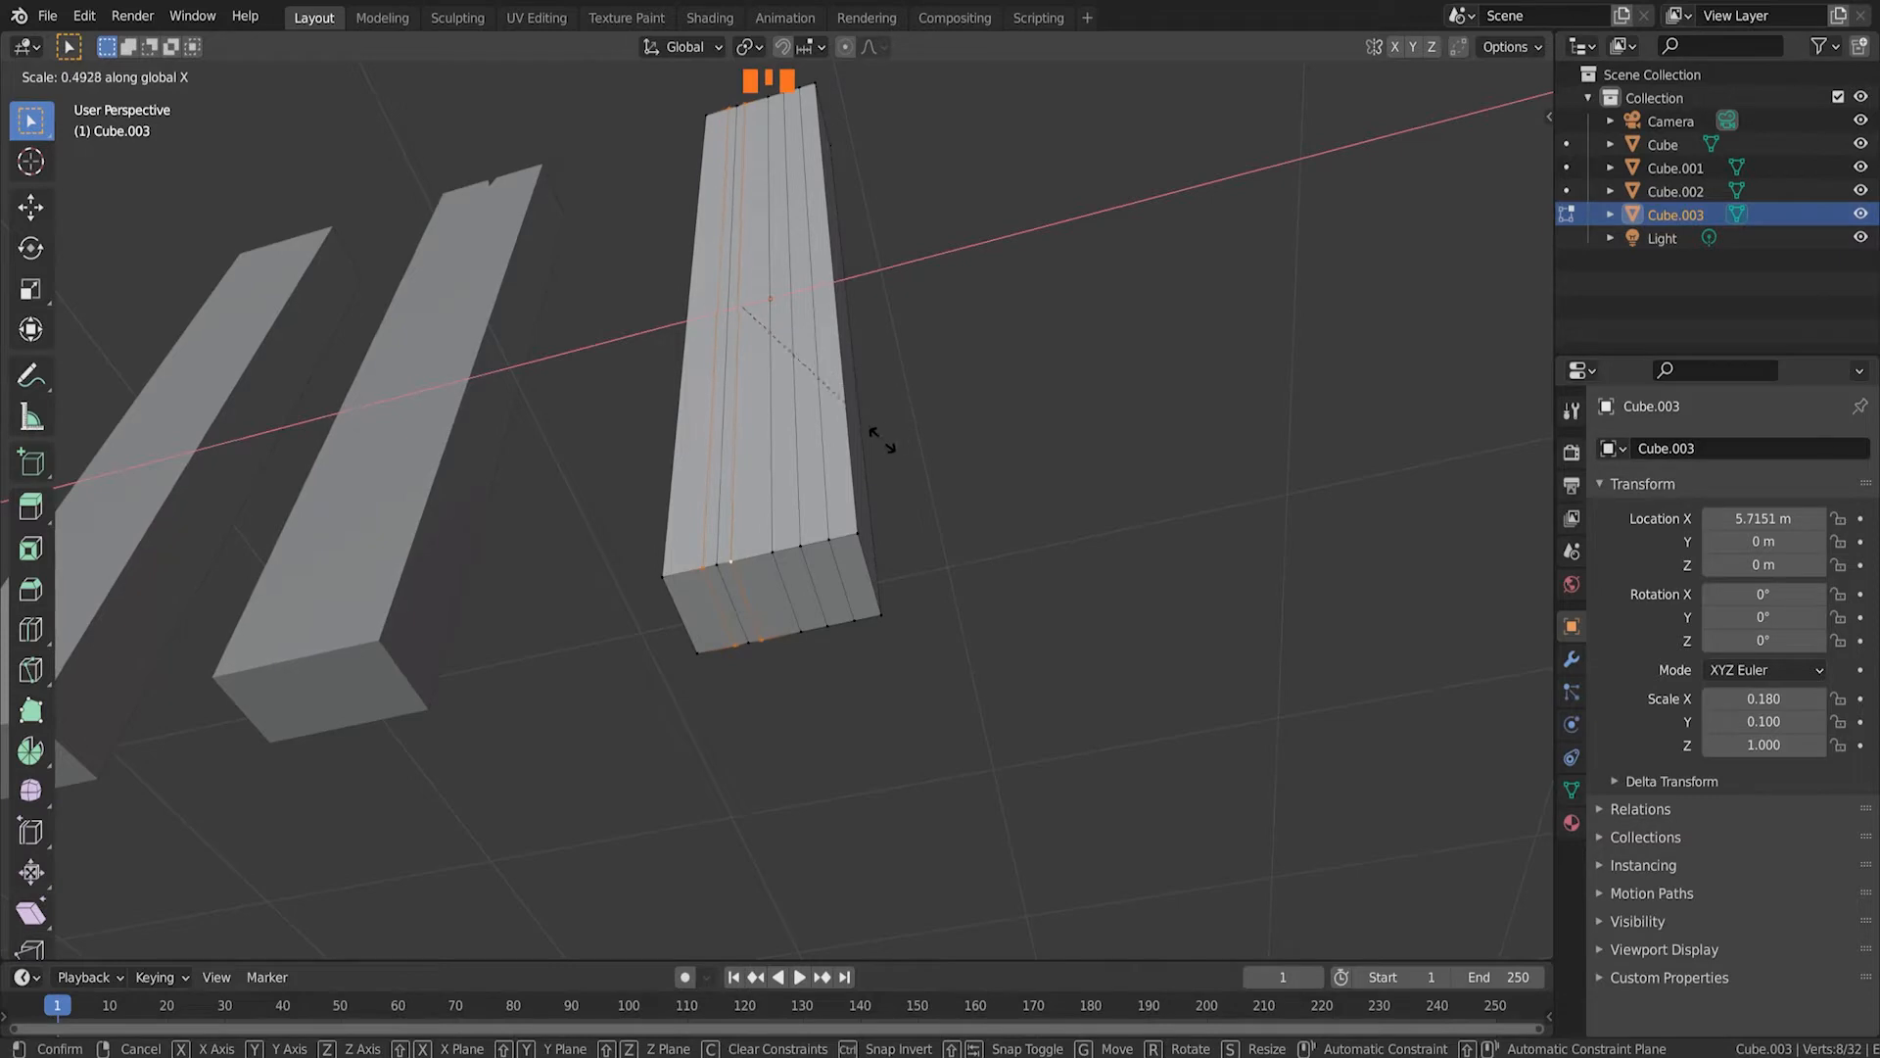
left_click(805, 423)
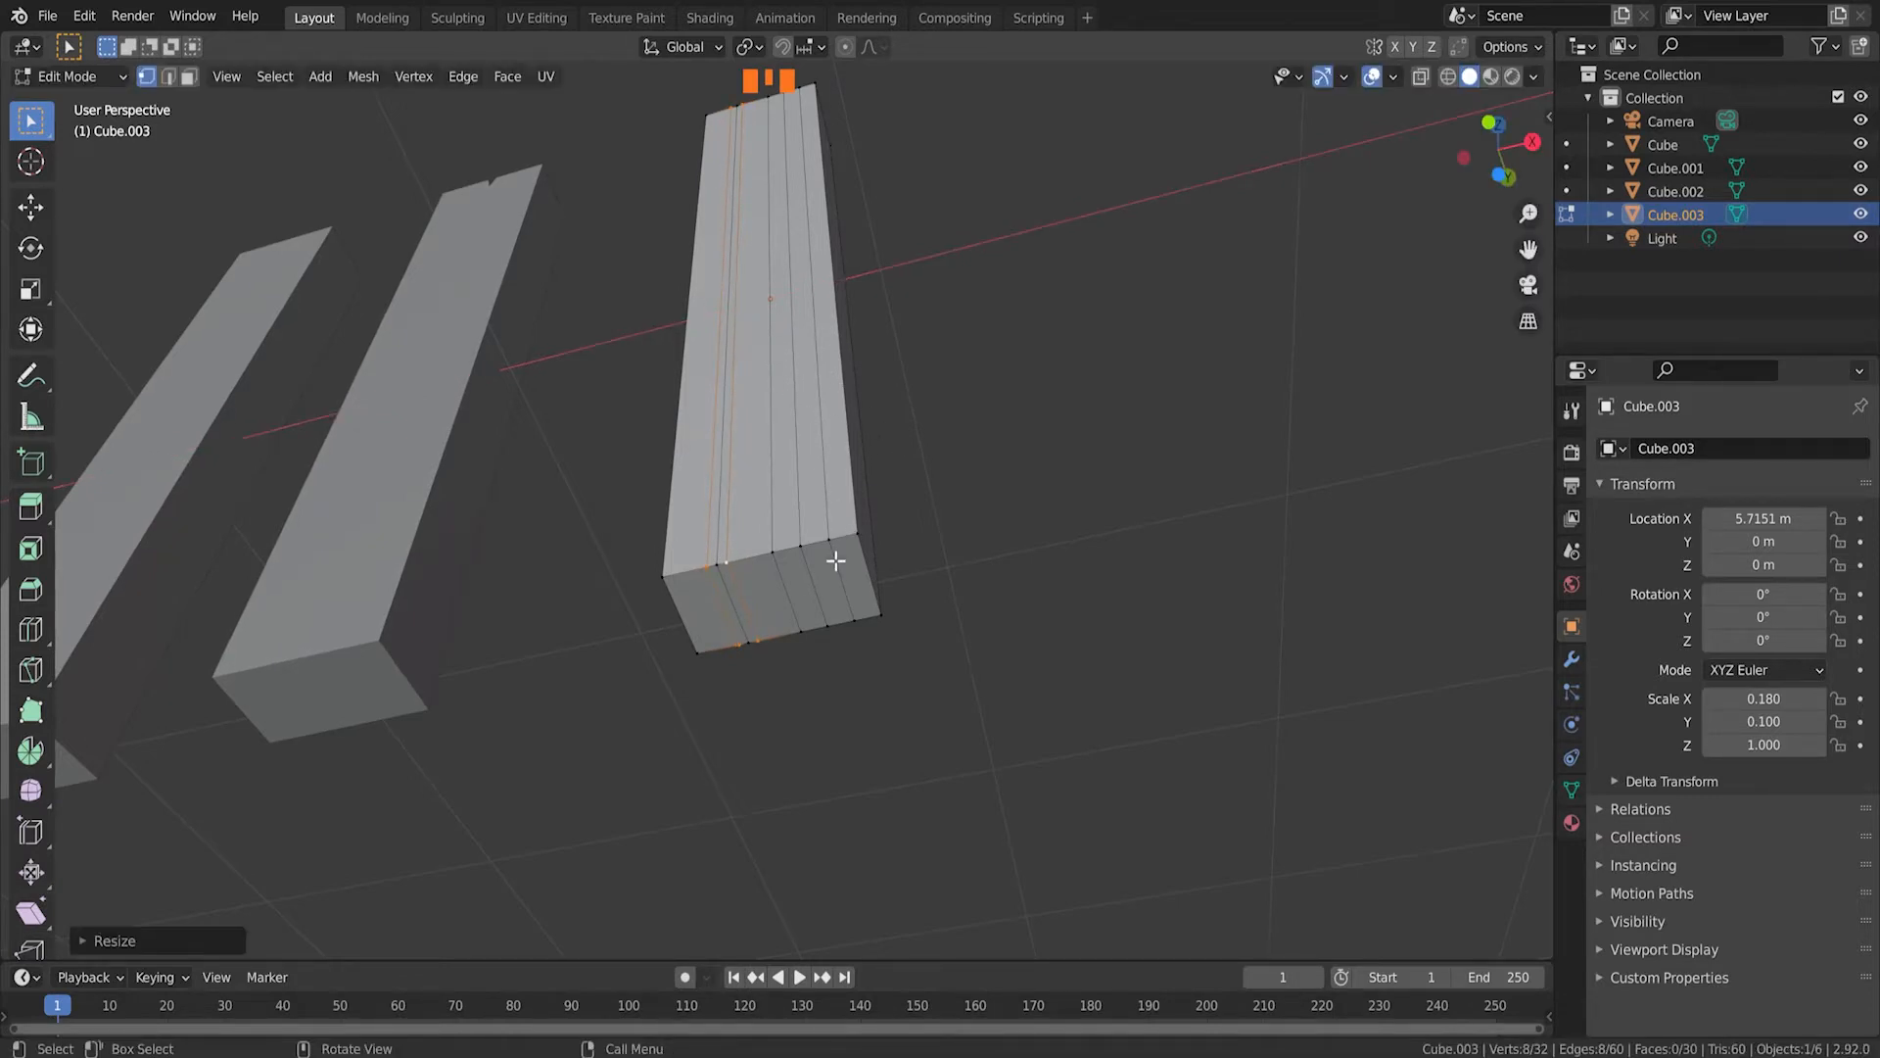
Step: Raise the second loop's two bottom vertices along Z to cut a narrow notch into the third bar's lower end, and clear the selection
left_click(716, 565)
left_click(747, 640, "shift")
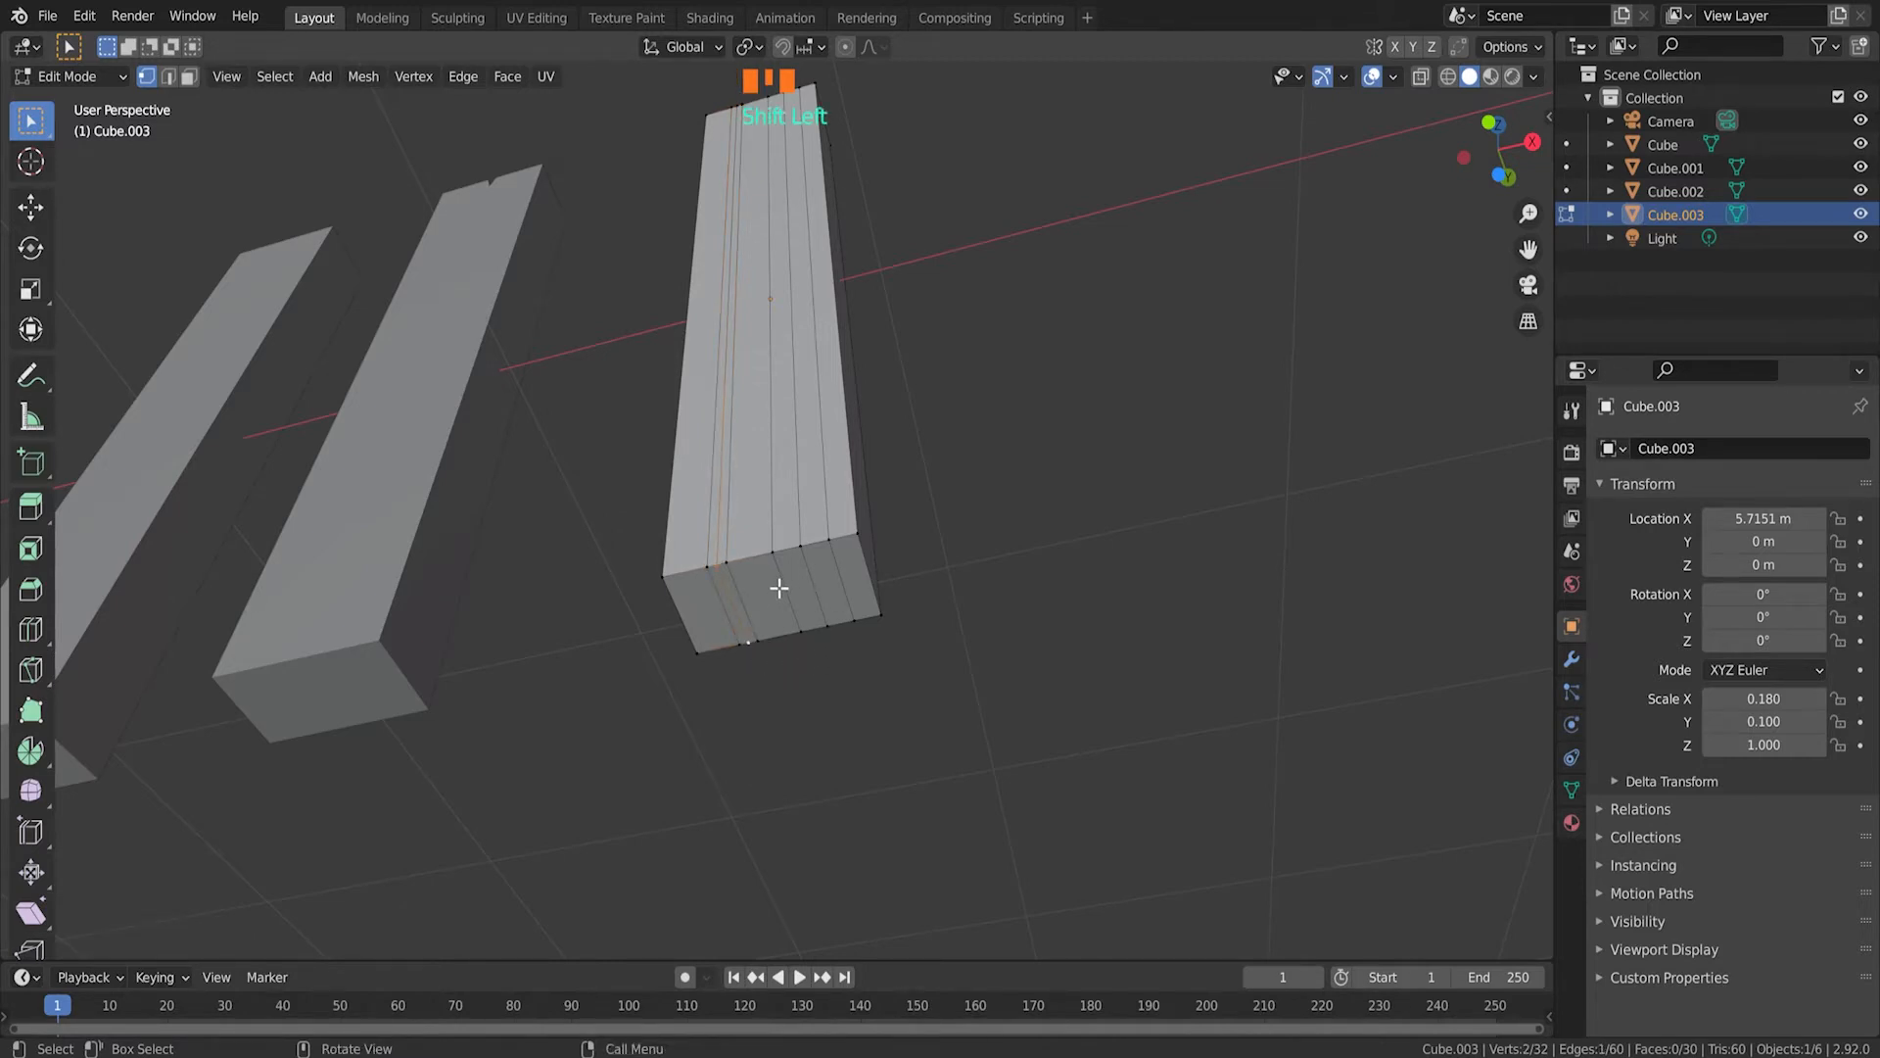
key("g")
key("z")
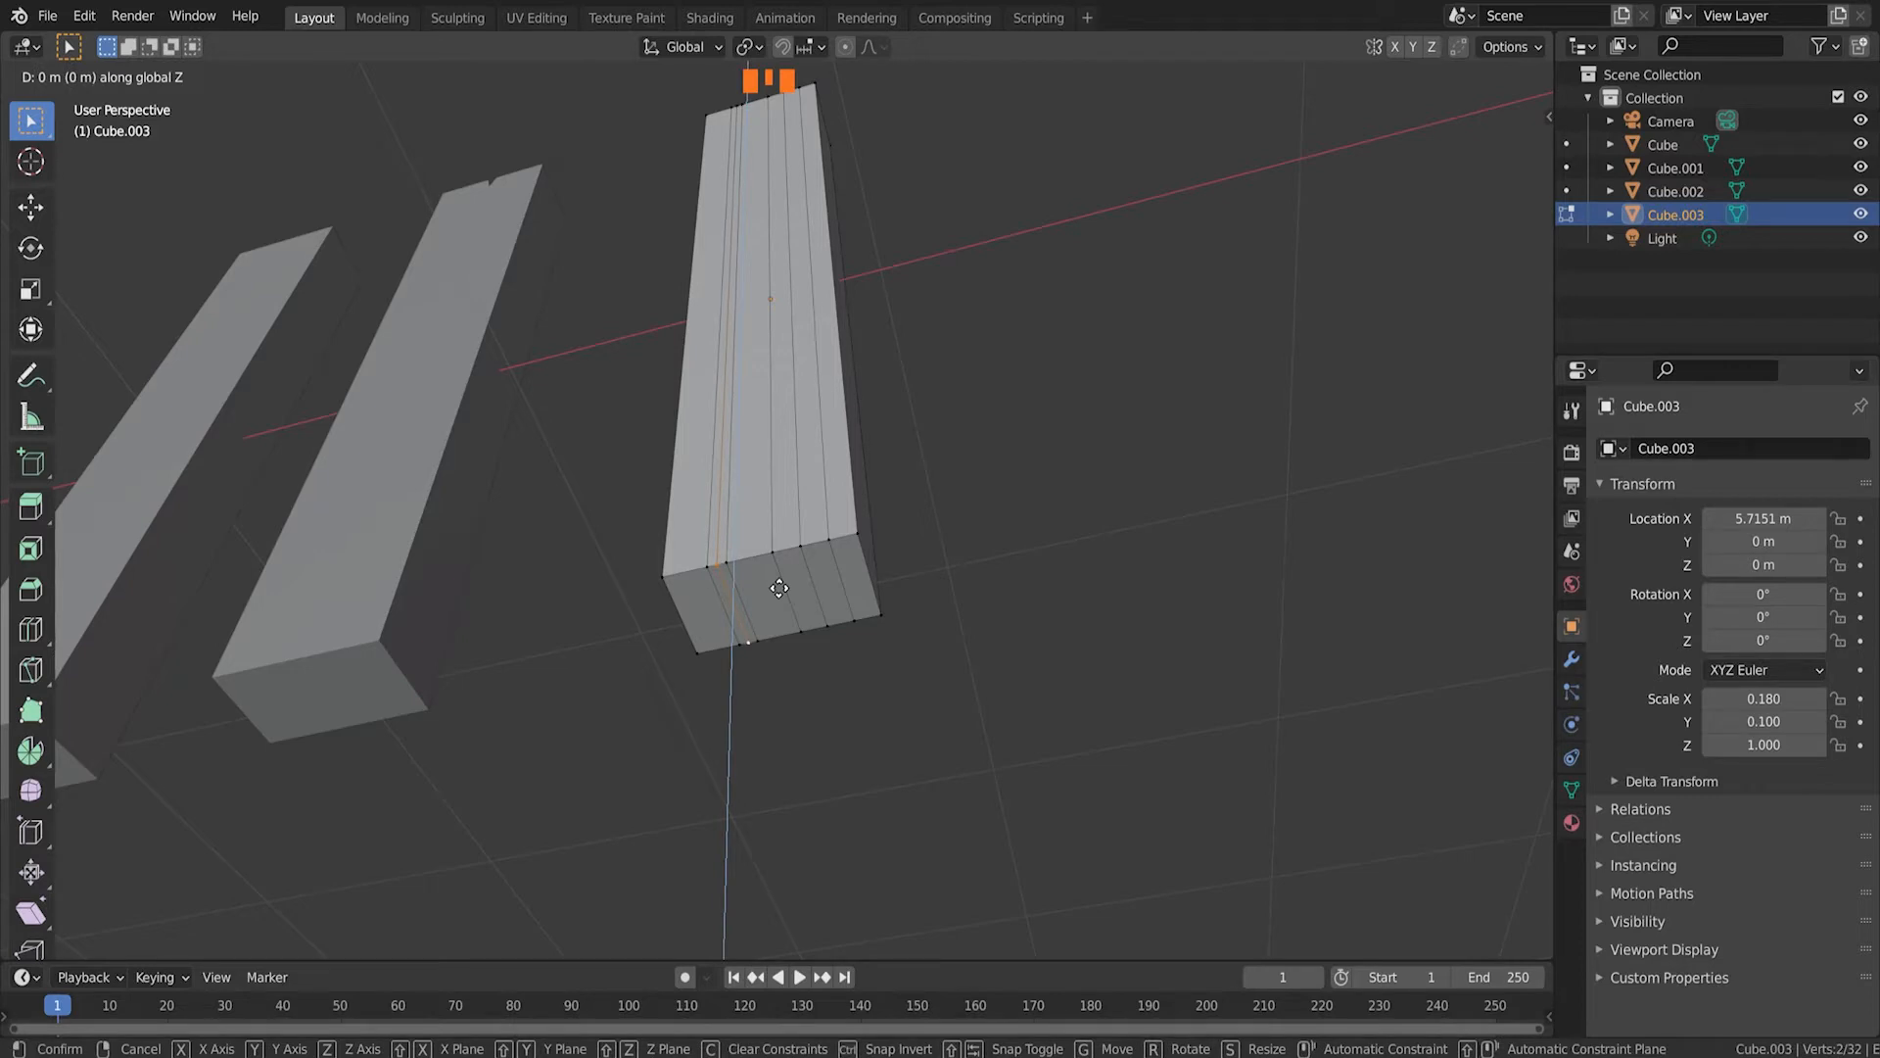
left_click(803, 527)
left_click(983, 556)
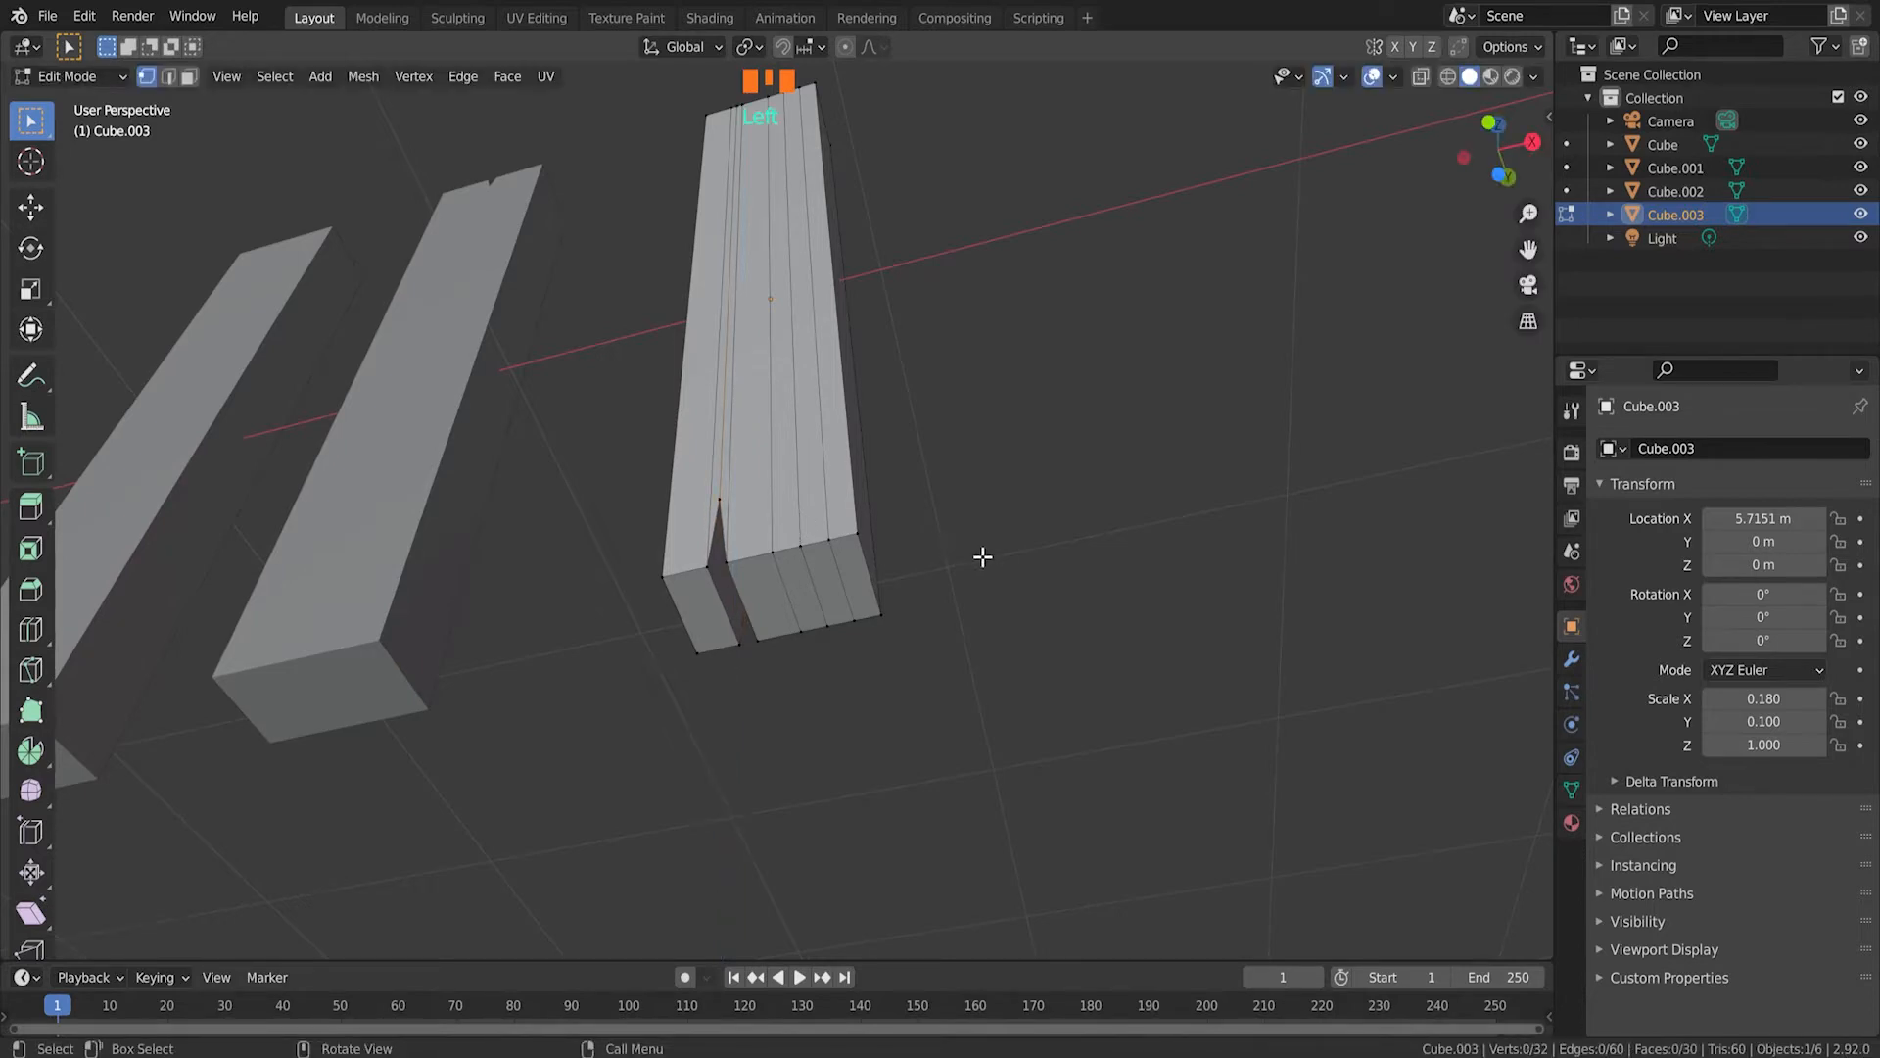
Step: Select the third bar's three remaining edge loops and move them about -0.064 m along X, towards the bottom notch
middle_click_drag(983, 556, 987, 591)
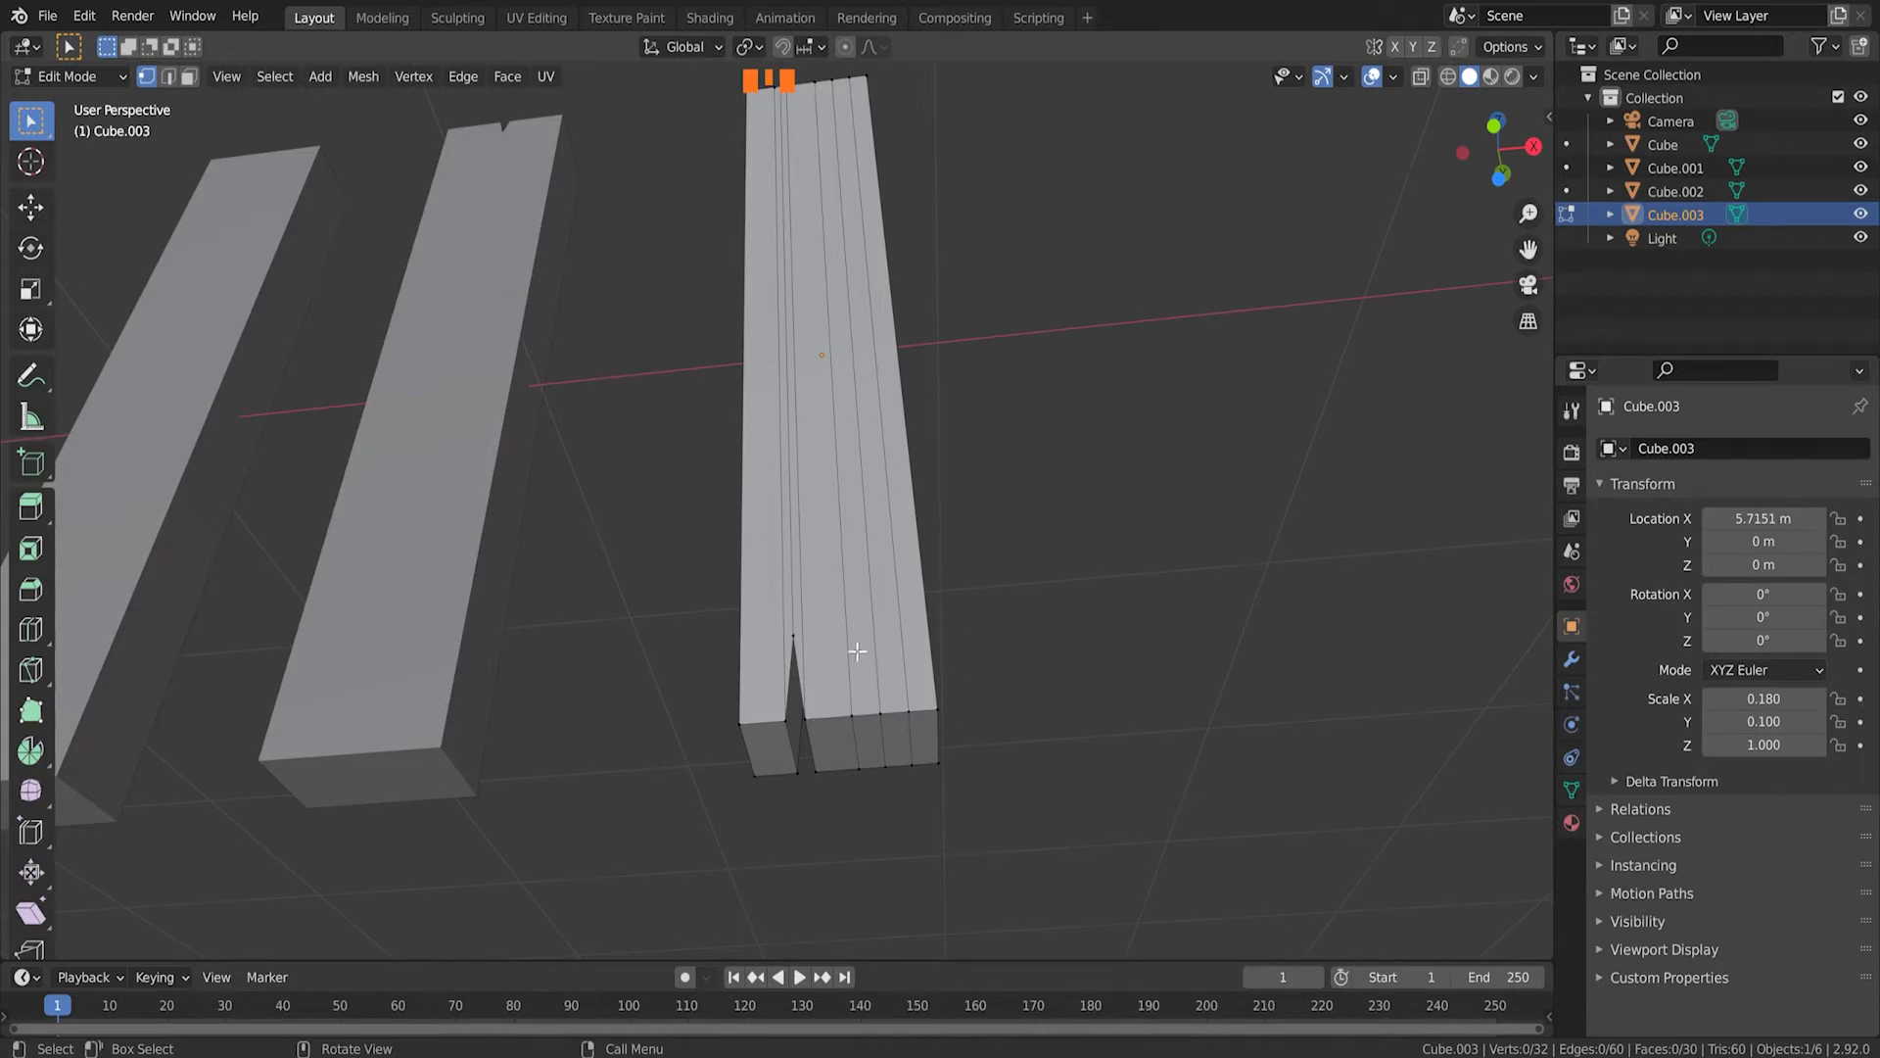
left_click(877, 673, "alt+shift")
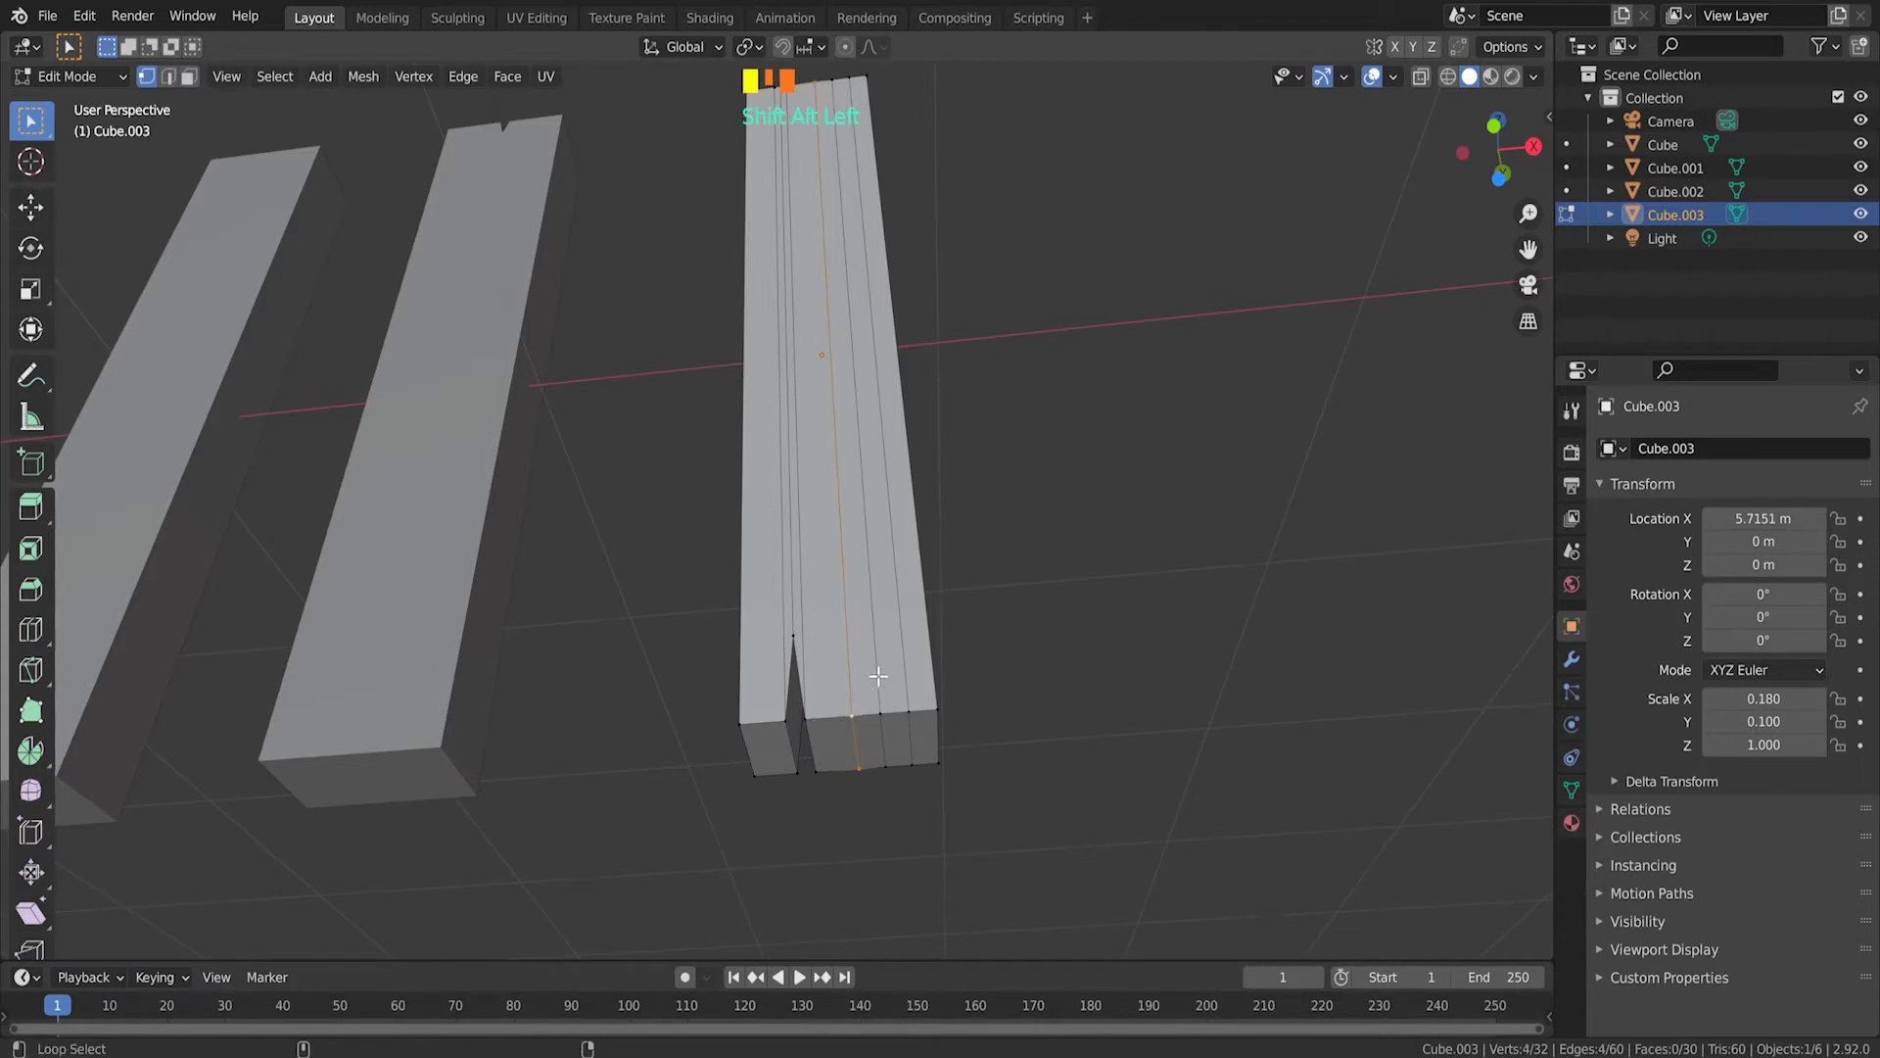
left_click(897, 665, "alt+shift")
left_click(994, 670)
left_click(844, 650, "alt")
left_click(875, 650, "alt+shift")
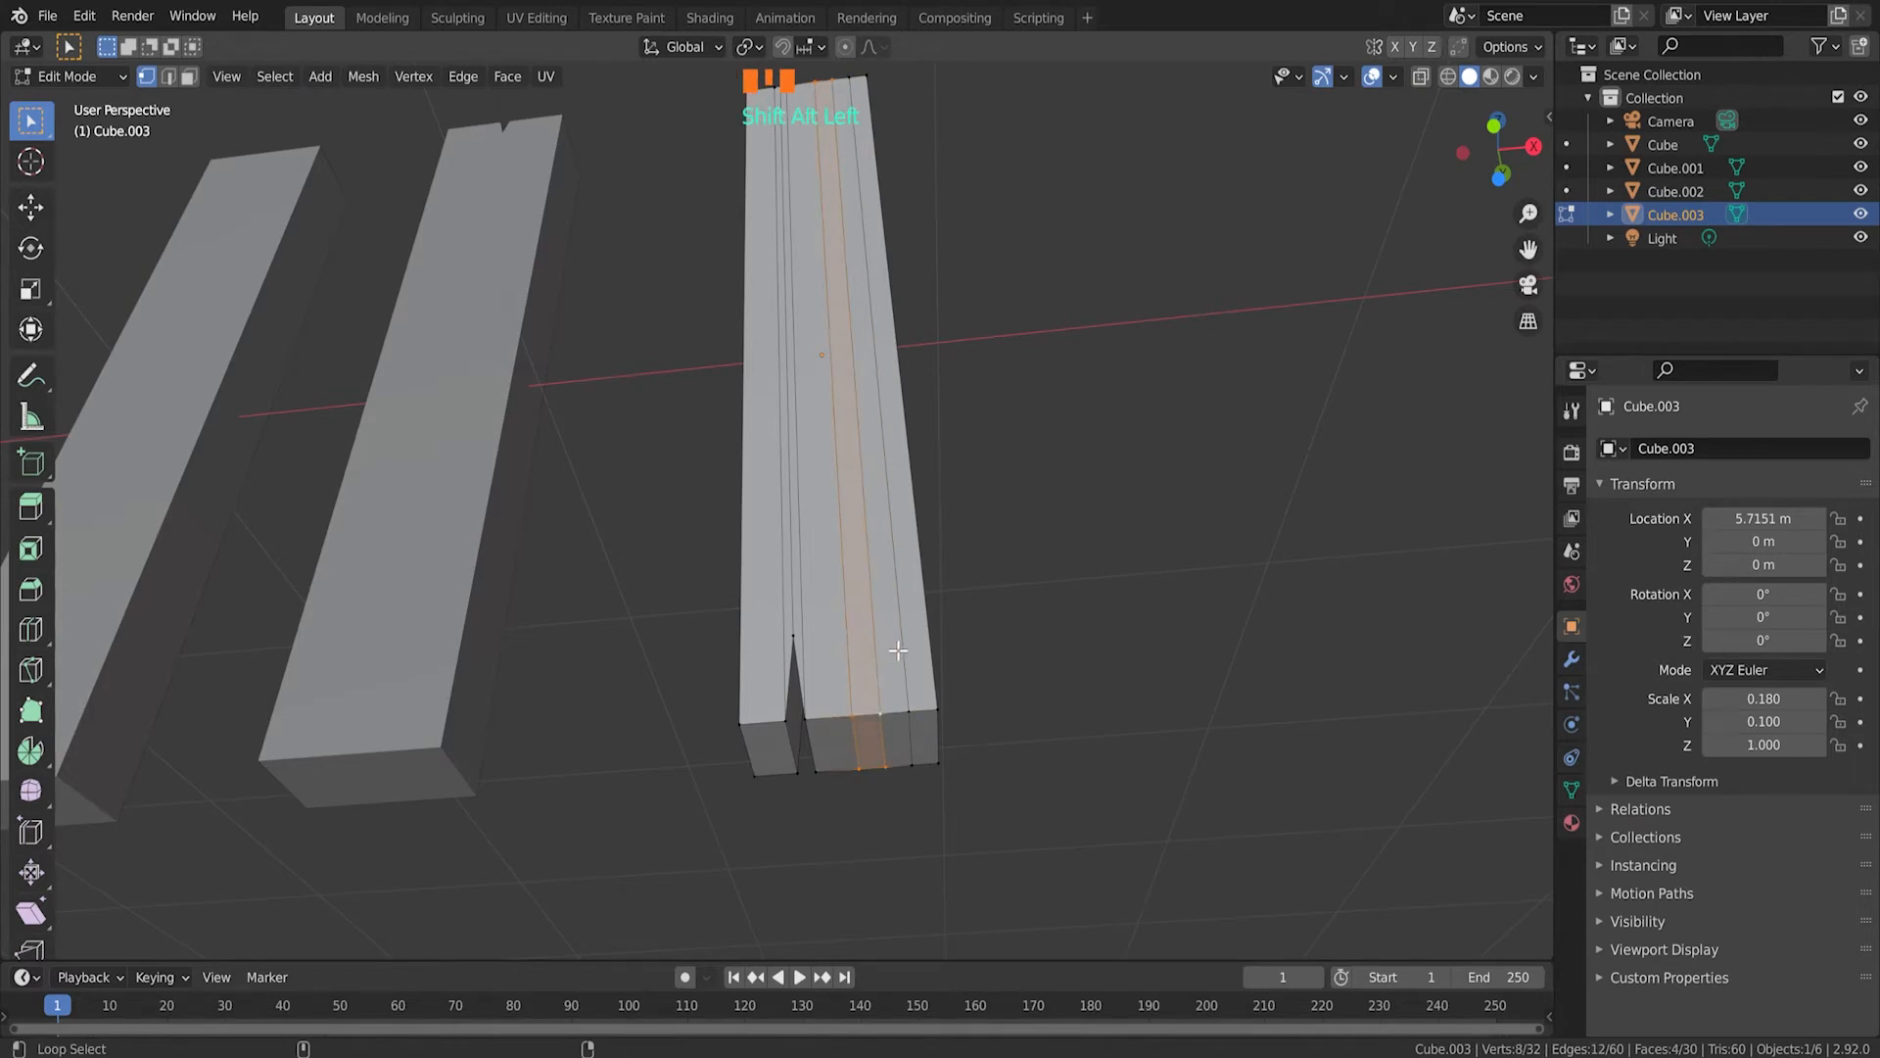
left_click(903, 647, "alt+shift")
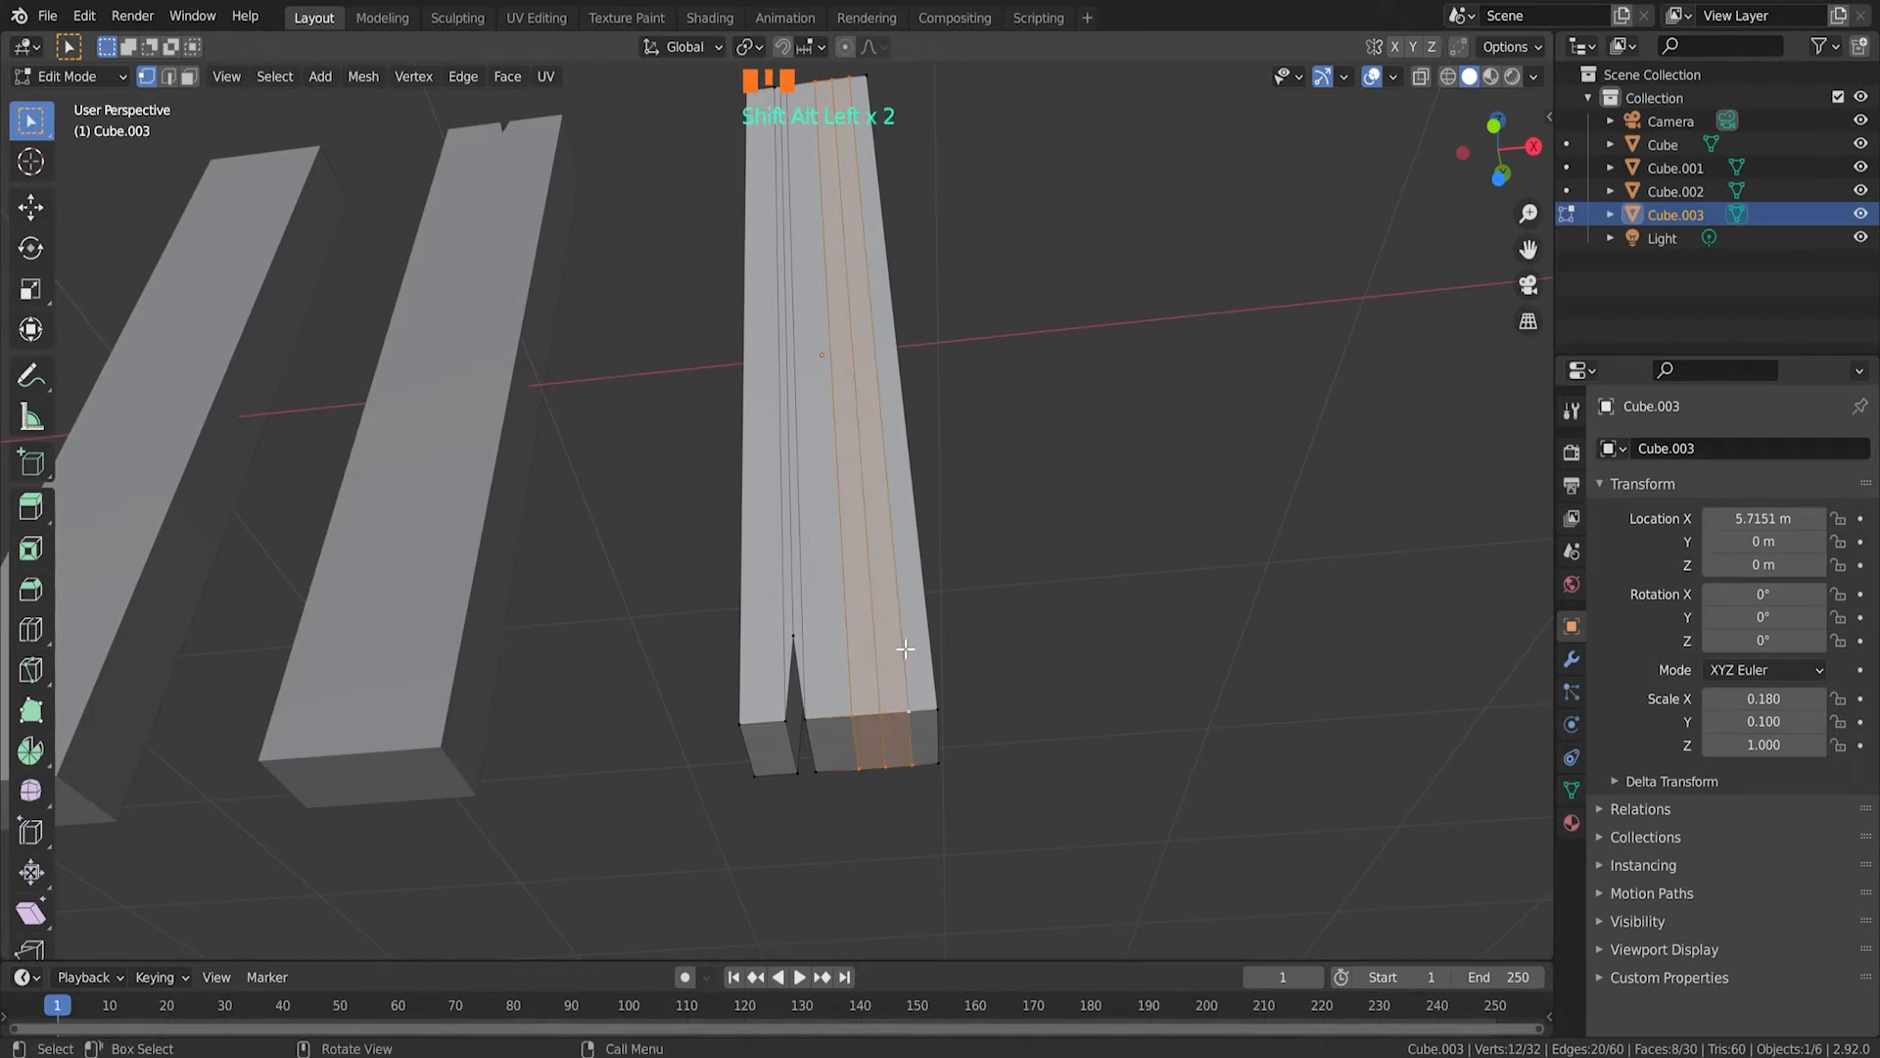
key("g")
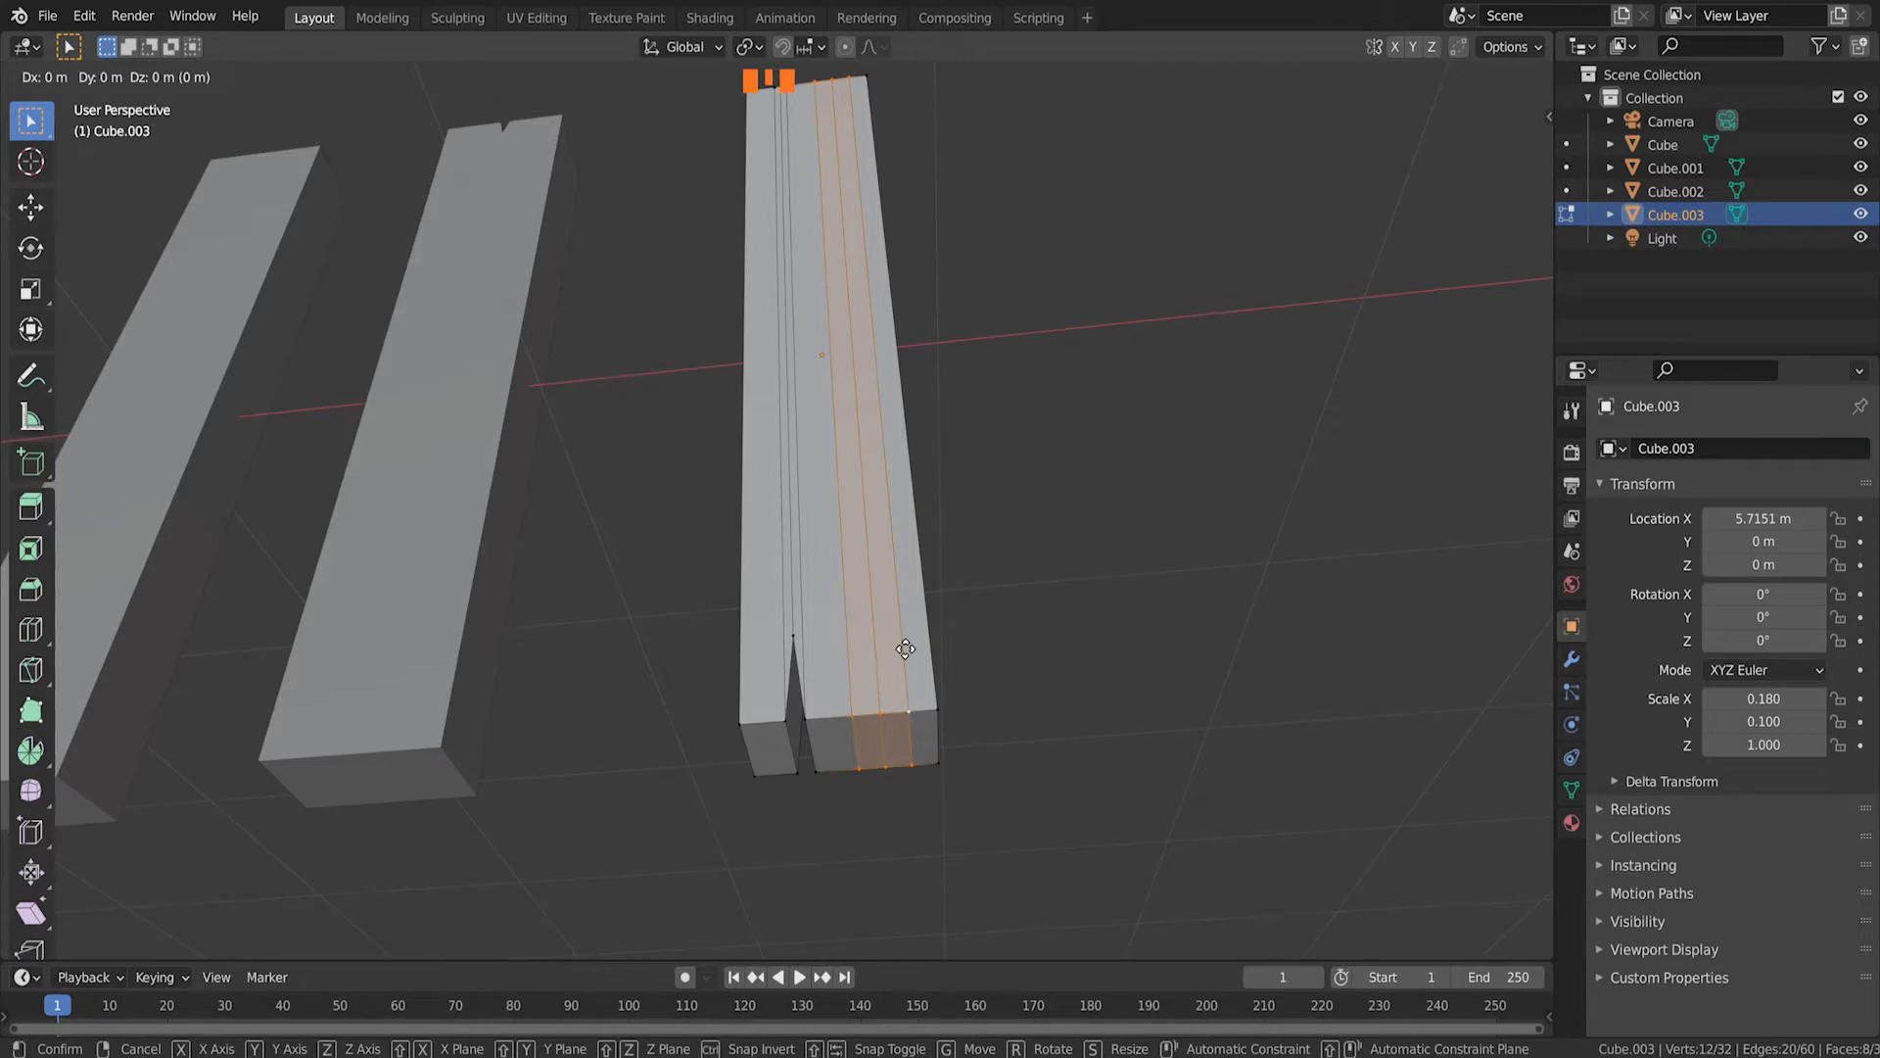
key("x")
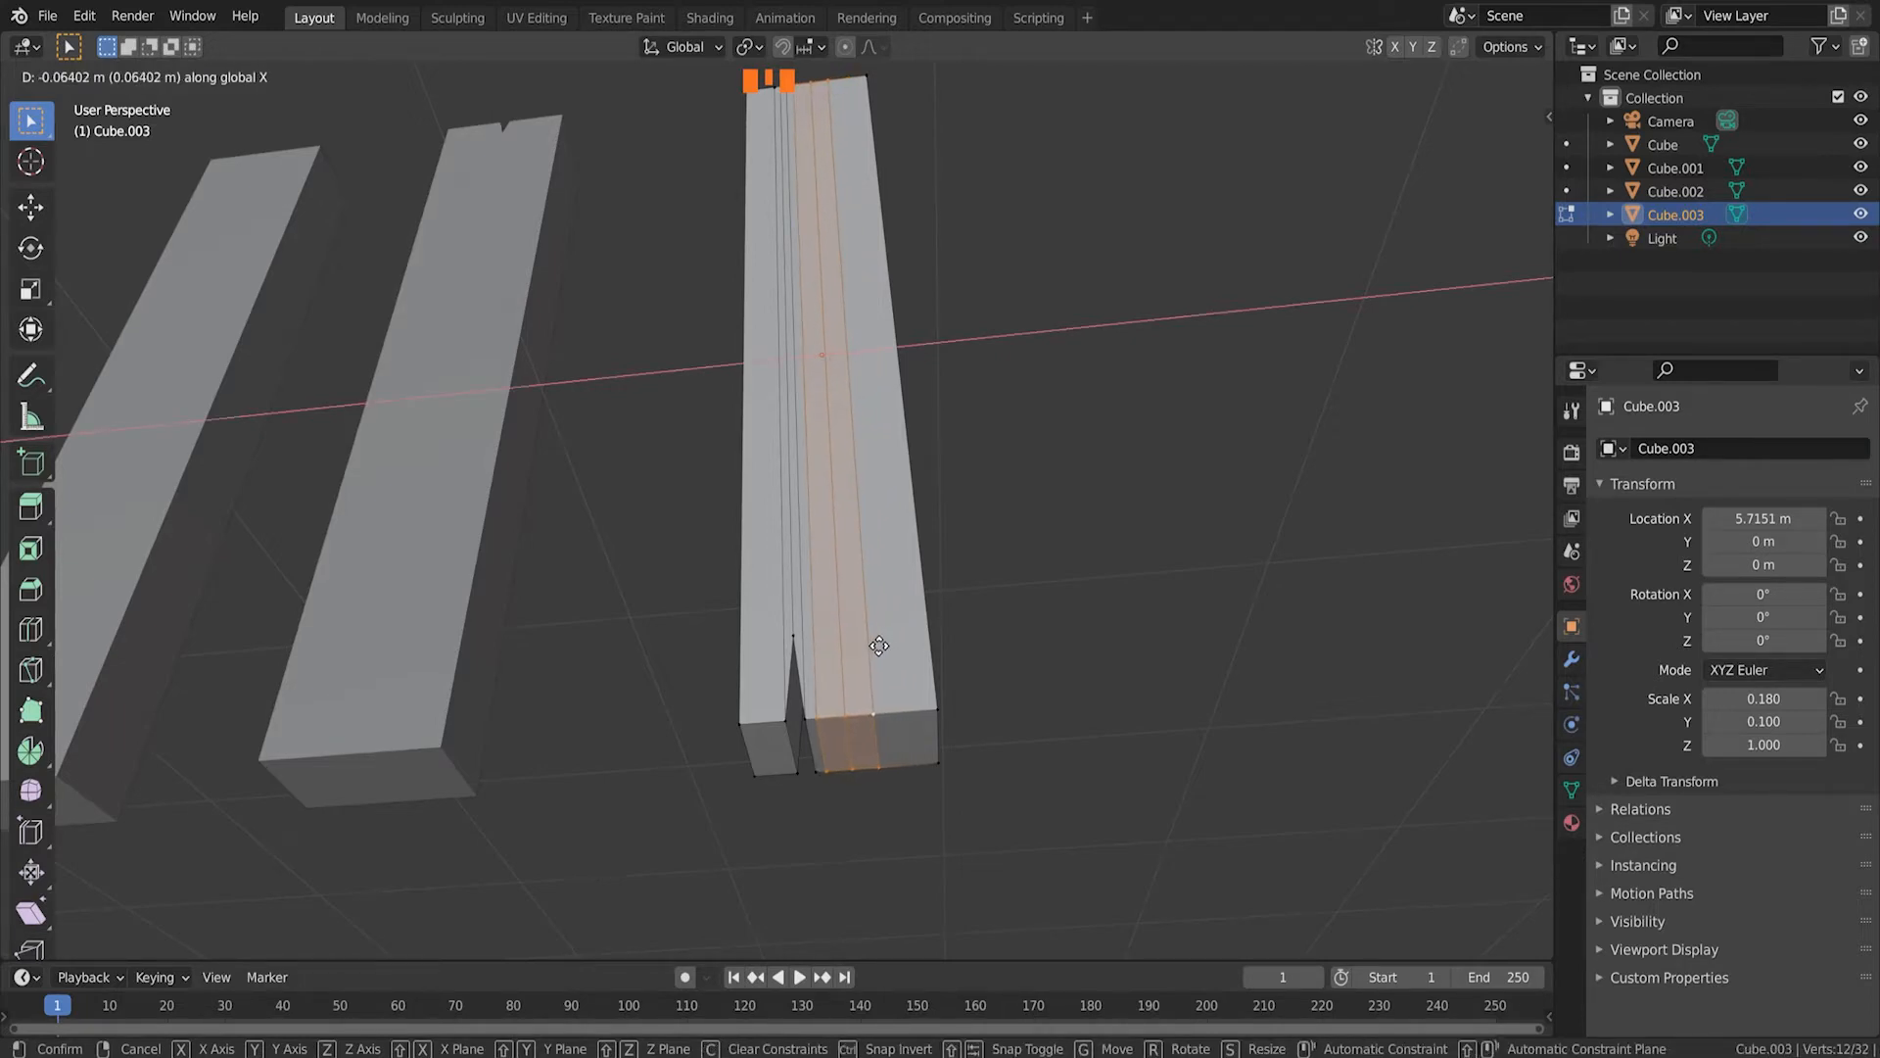
left_click(879, 645)
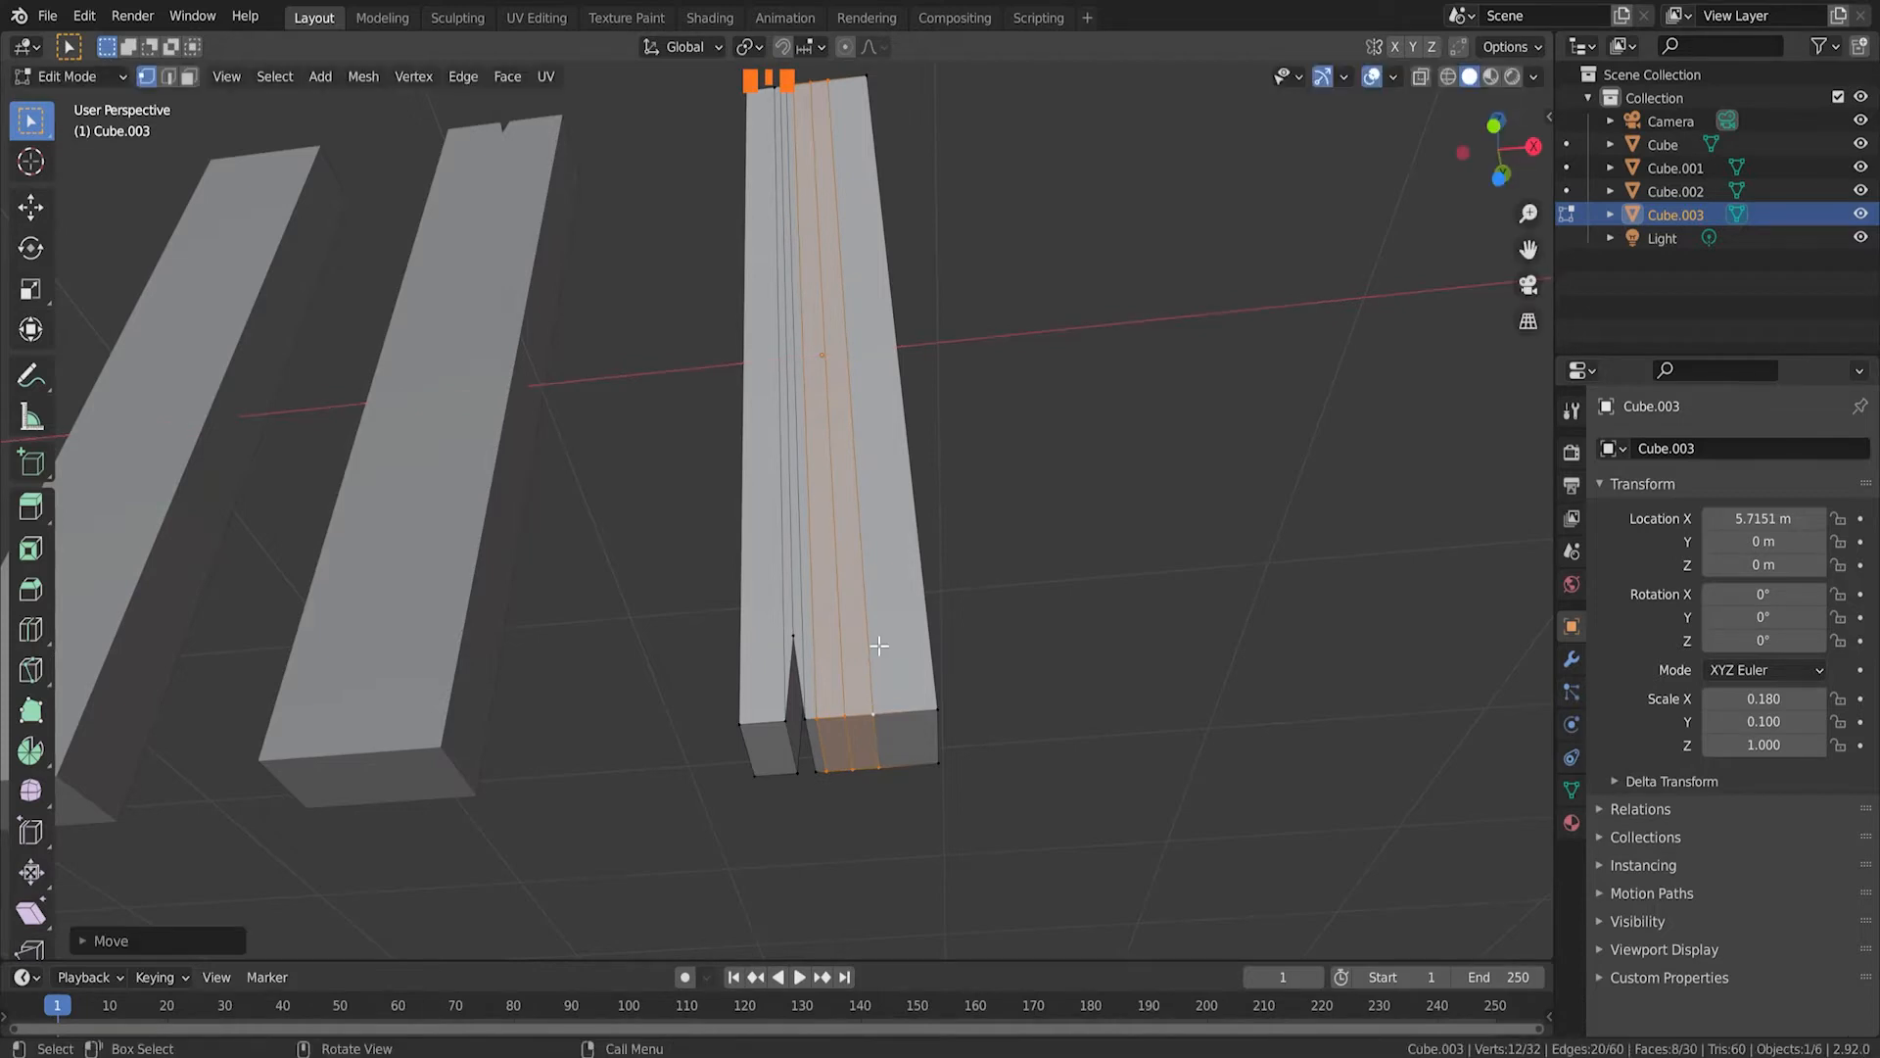
Step: Select the outer two of the third bar's remaining three edge loops and scale them along X until they sit close to the middle loop
left_click(1053, 676)
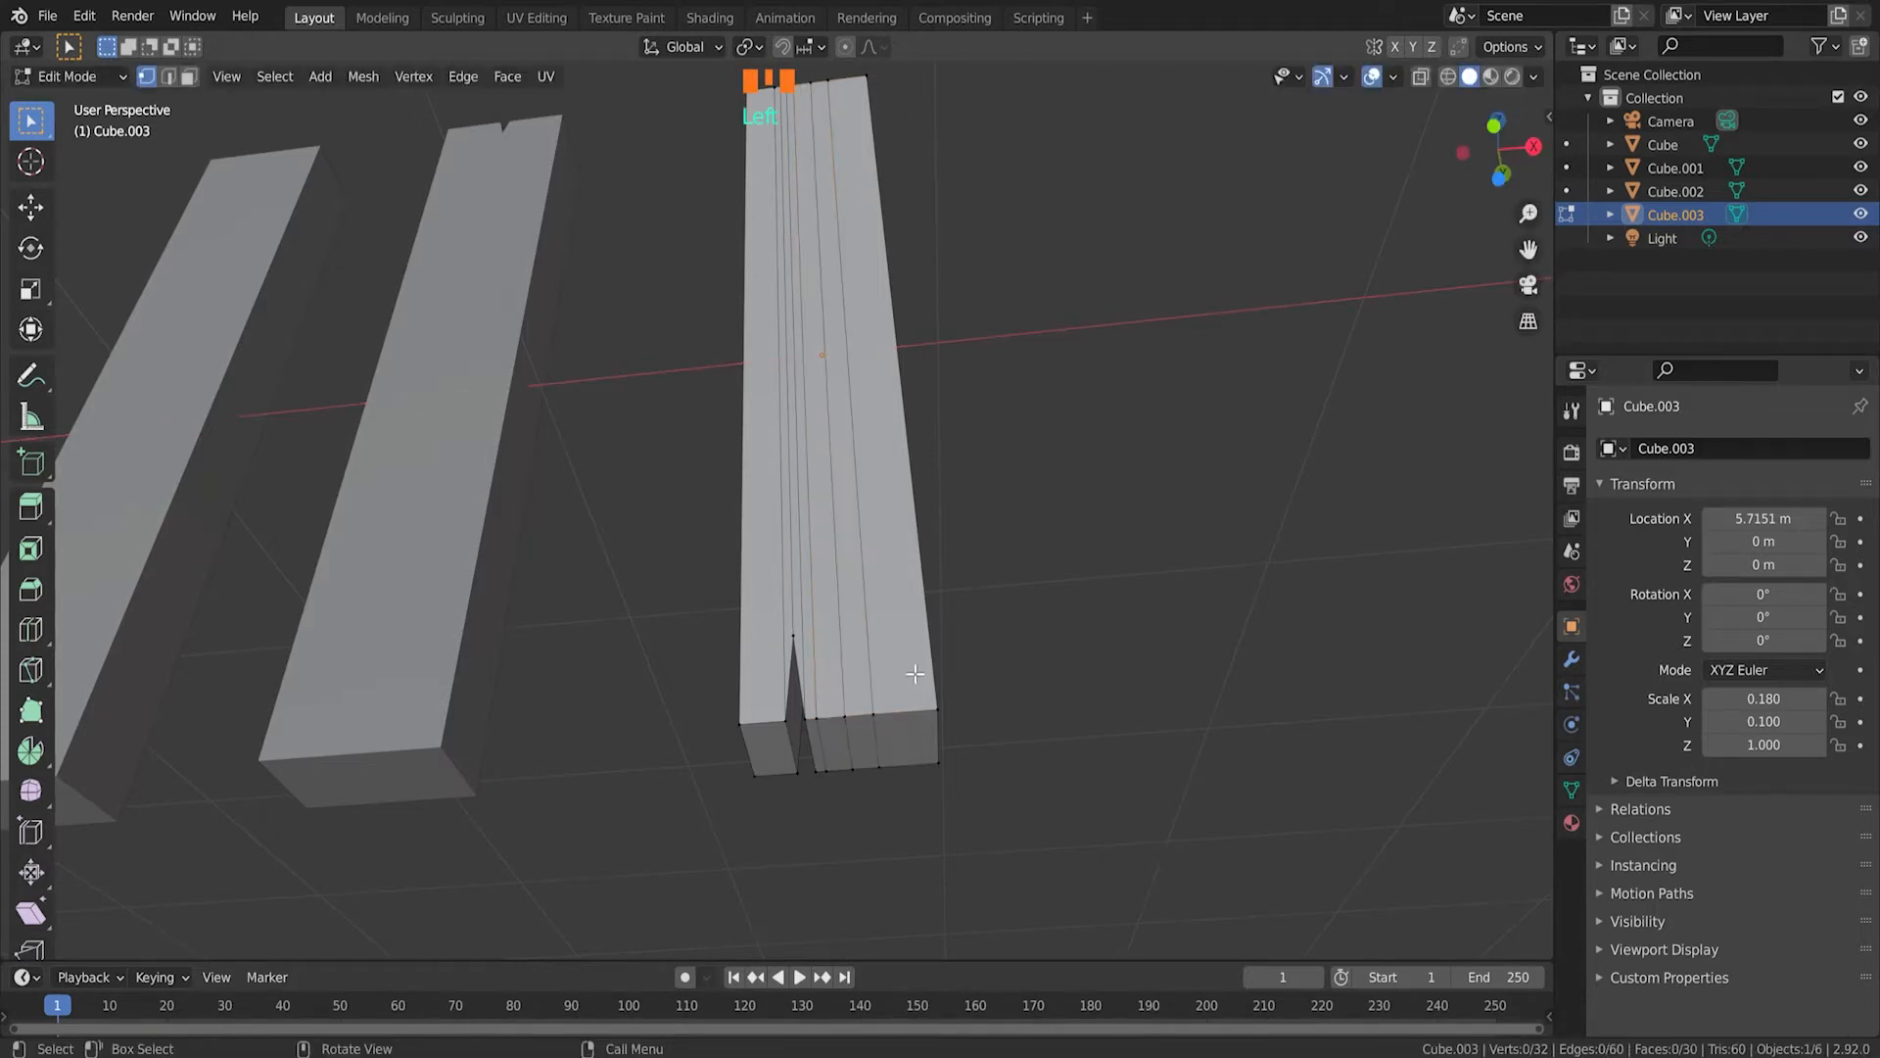
left_click(817, 666, "alt+shift")
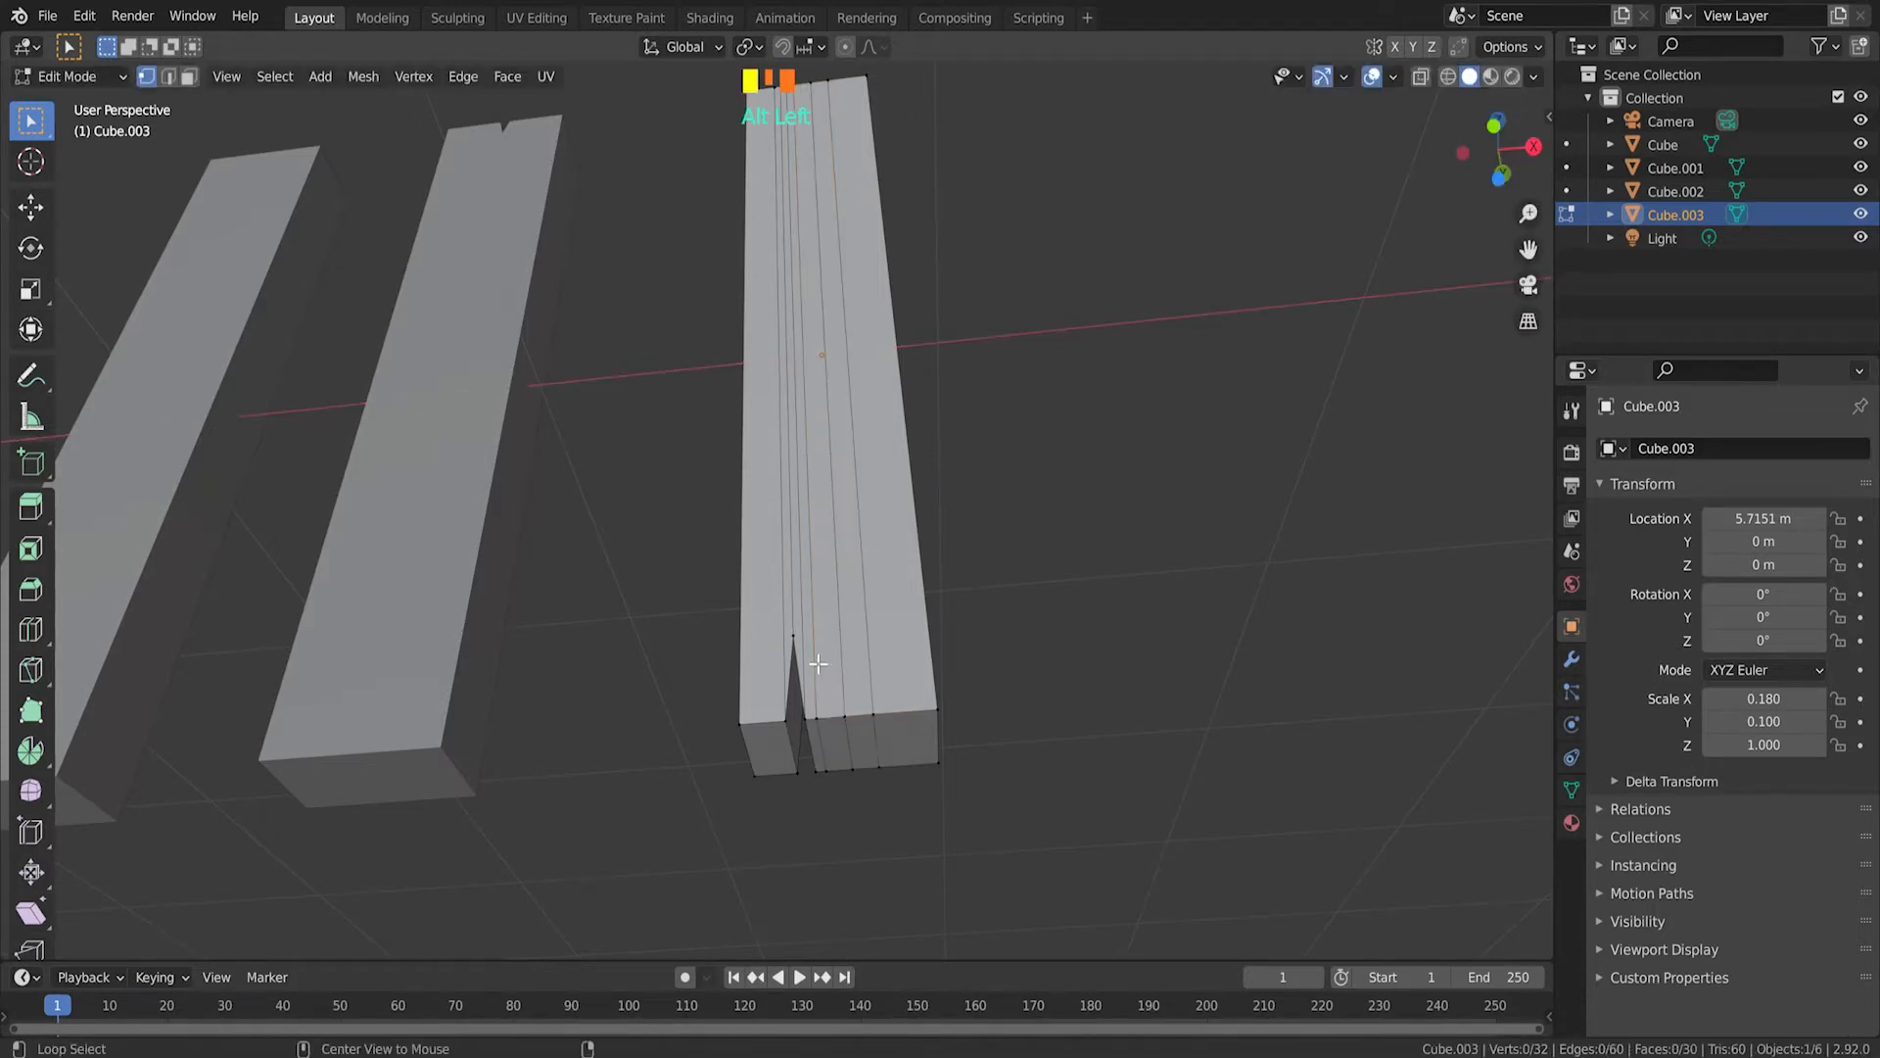
left_click(872, 646, "alt+shift")
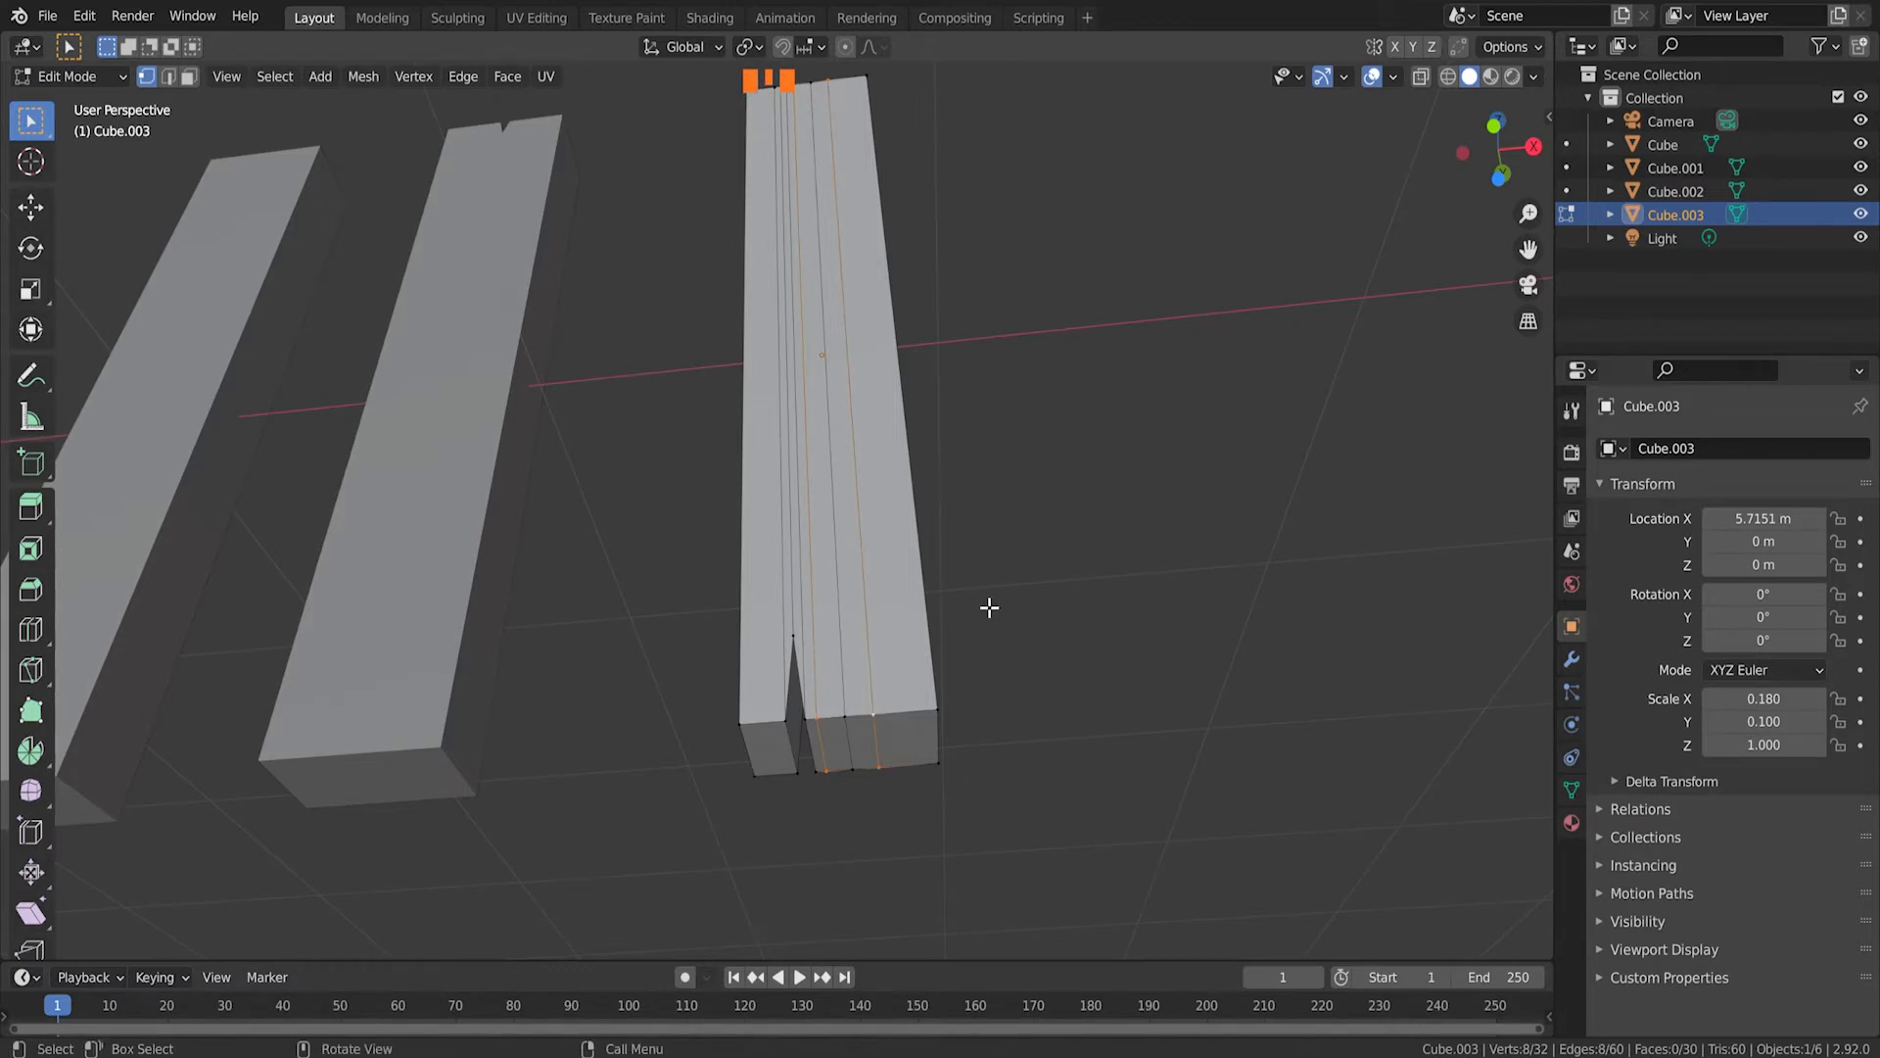
key("s")
key("x")
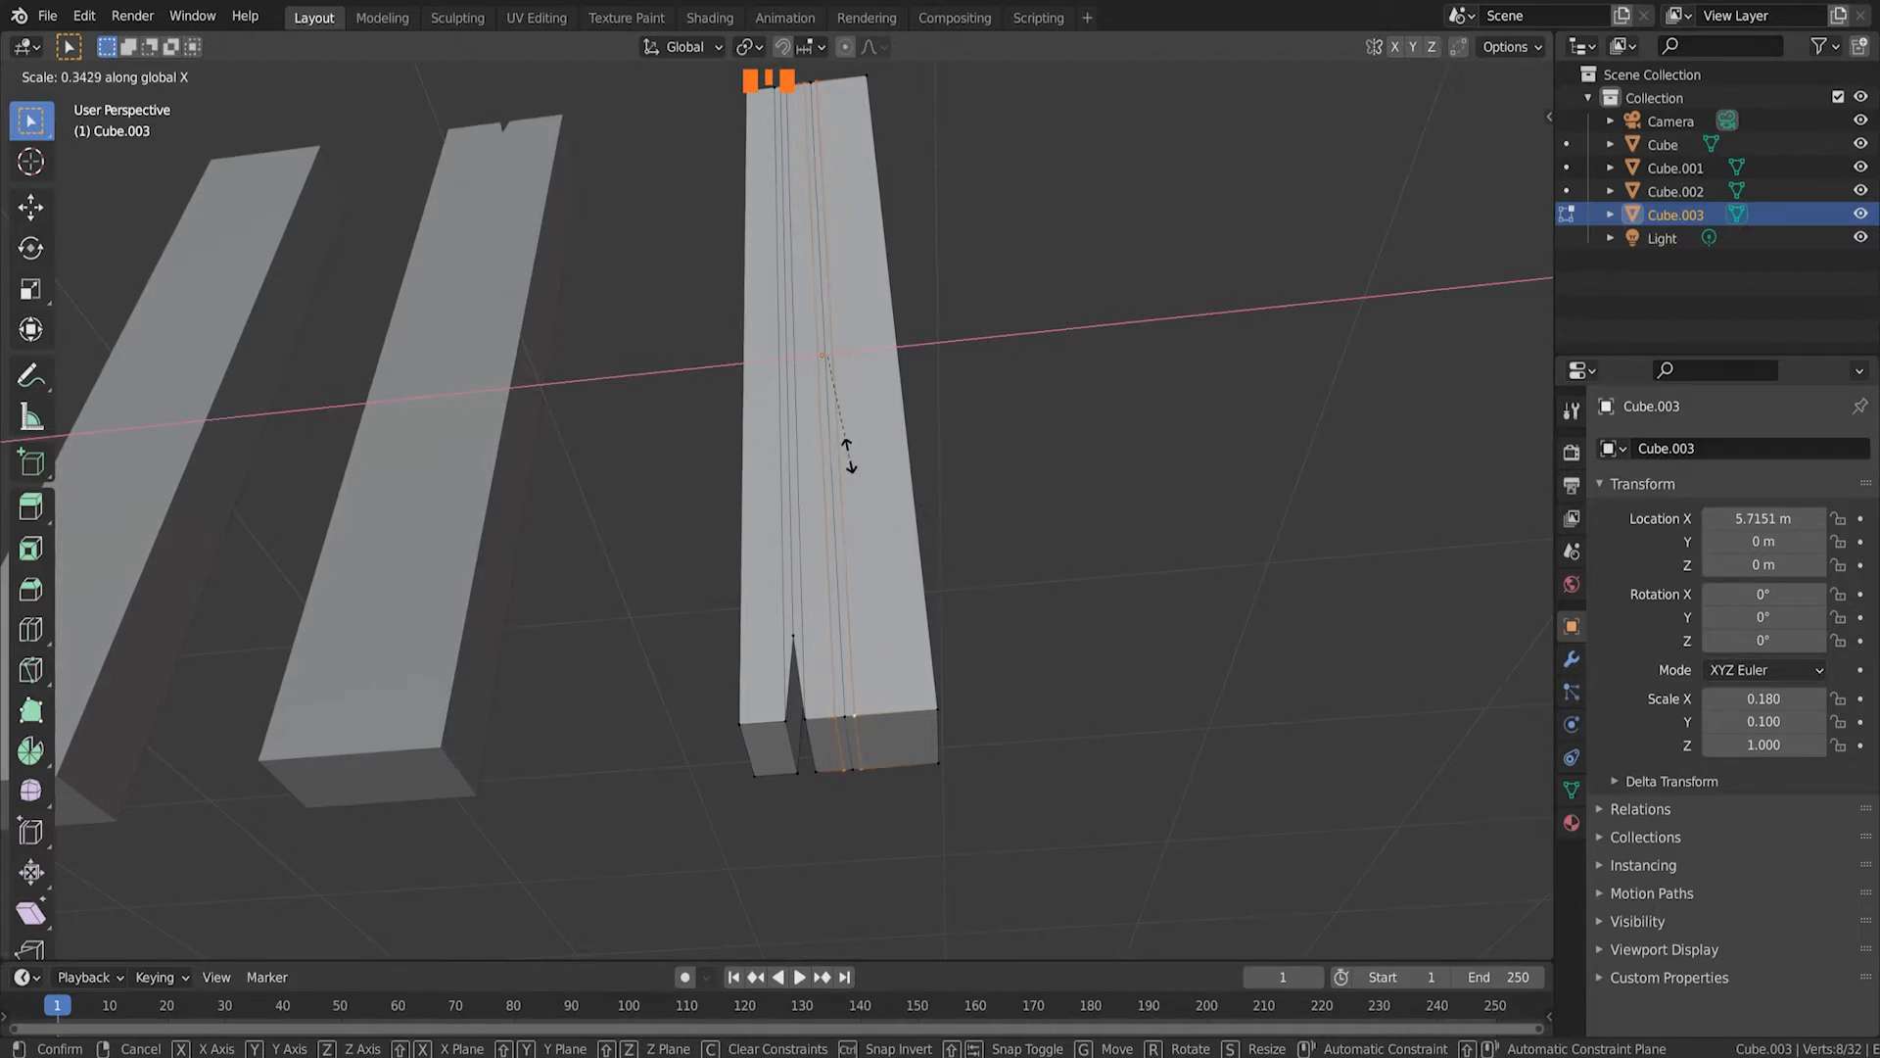
left_click(832, 397)
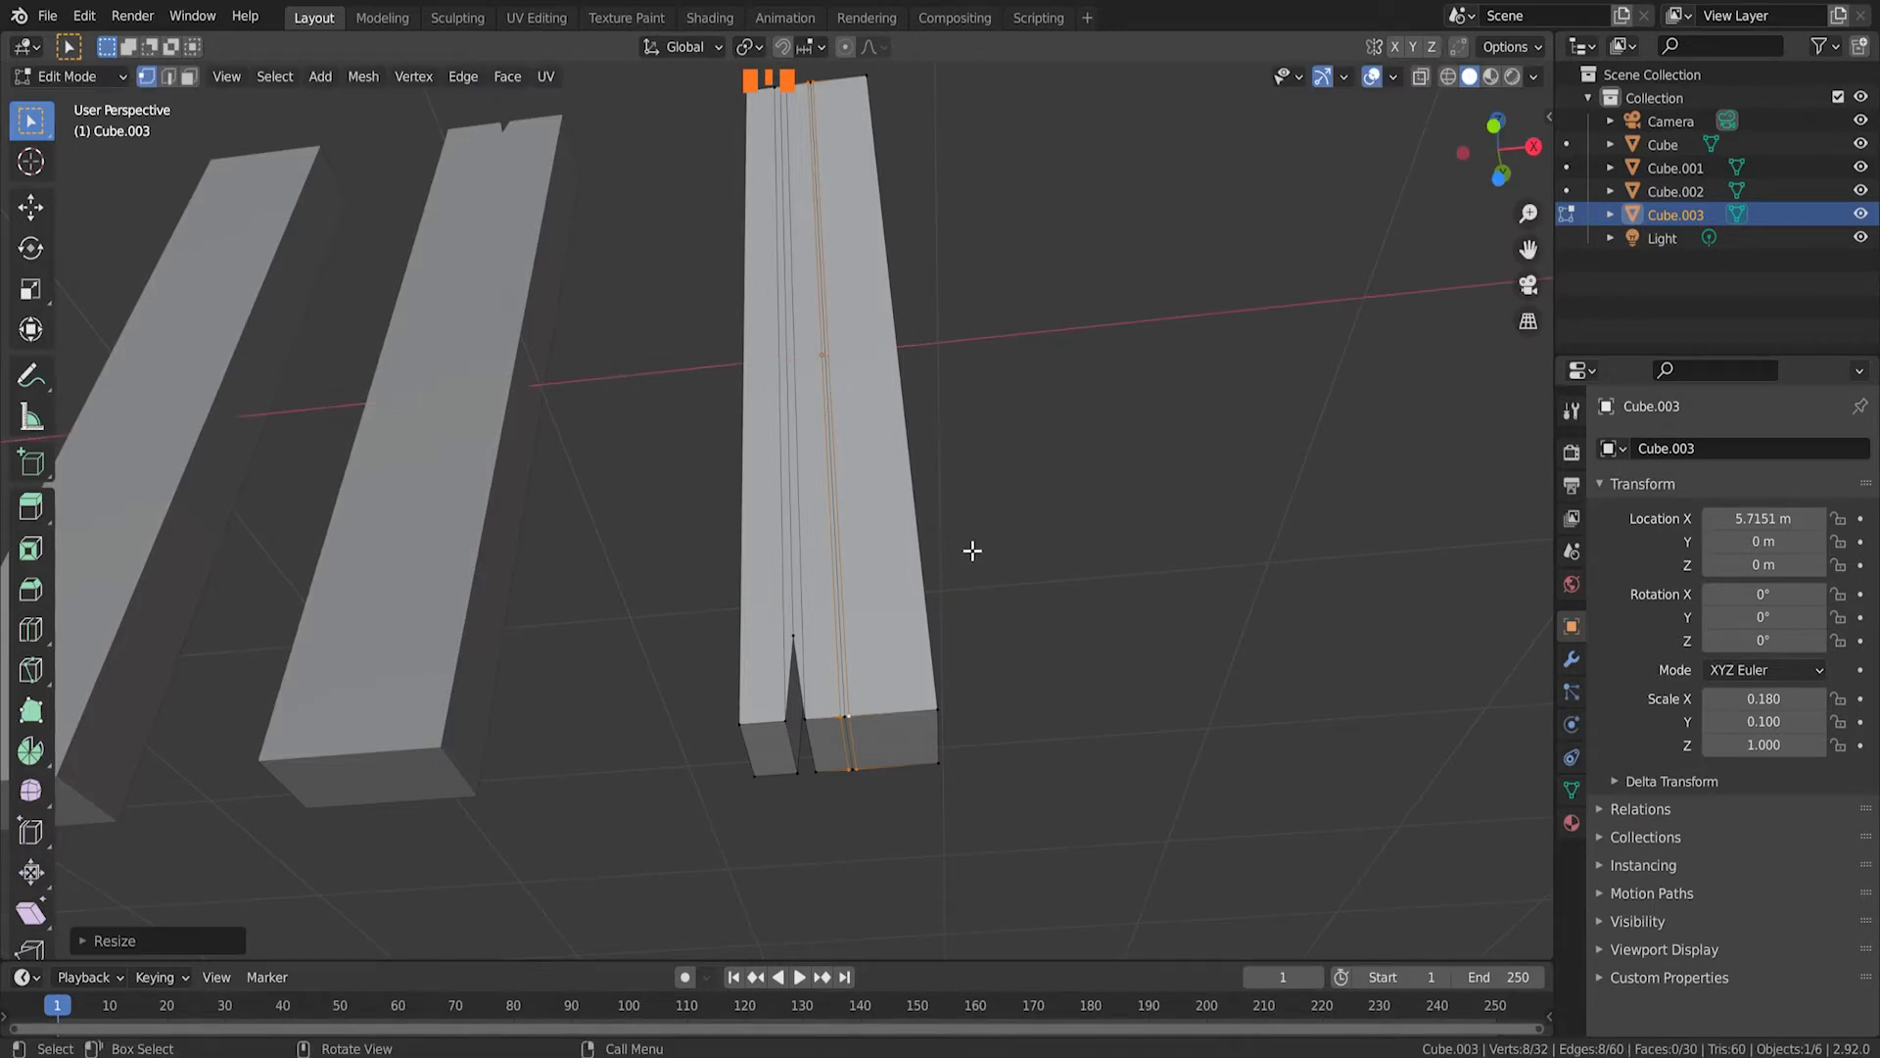
key("s")
key("x")
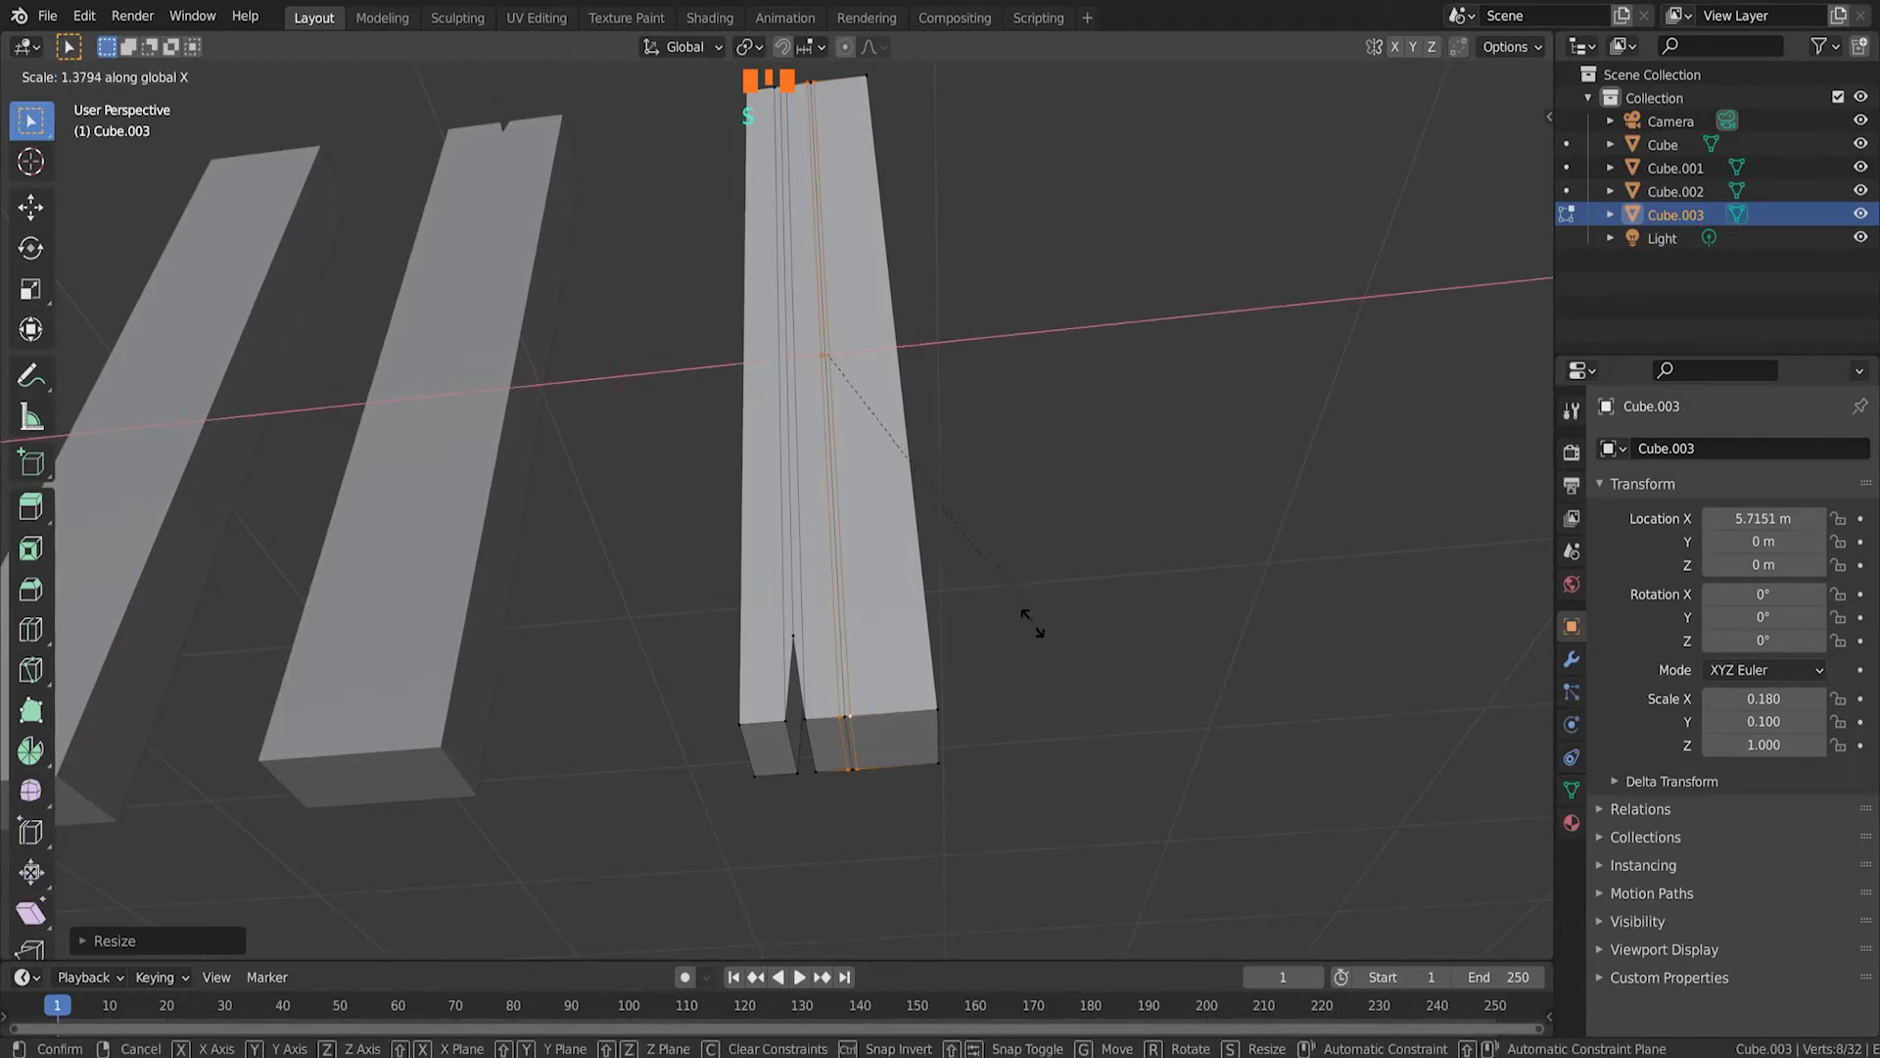
left_click(1075, 679)
Step: Raise the middle loop's two bottom vertices along Z to cut a second narrow notch into the third bar's lower end
left_click(890, 734)
left_click(847, 718)
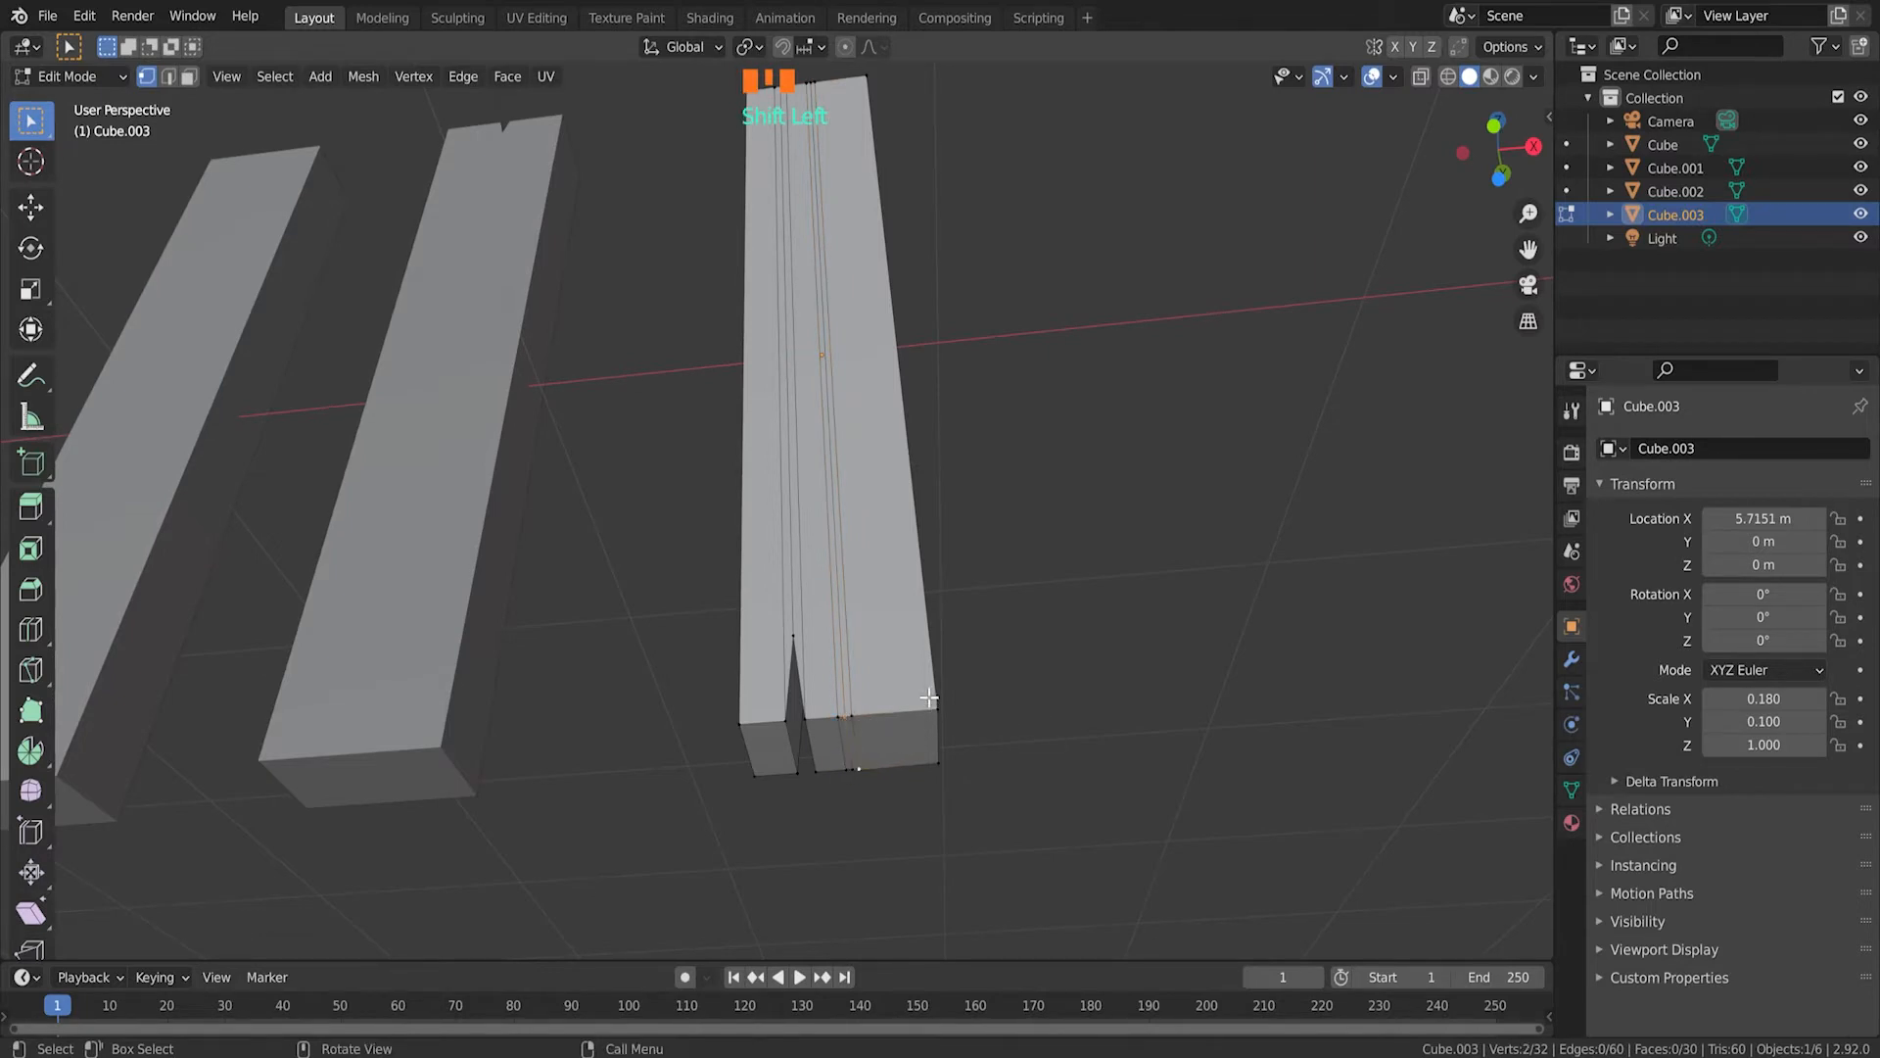
left_click(856, 772)
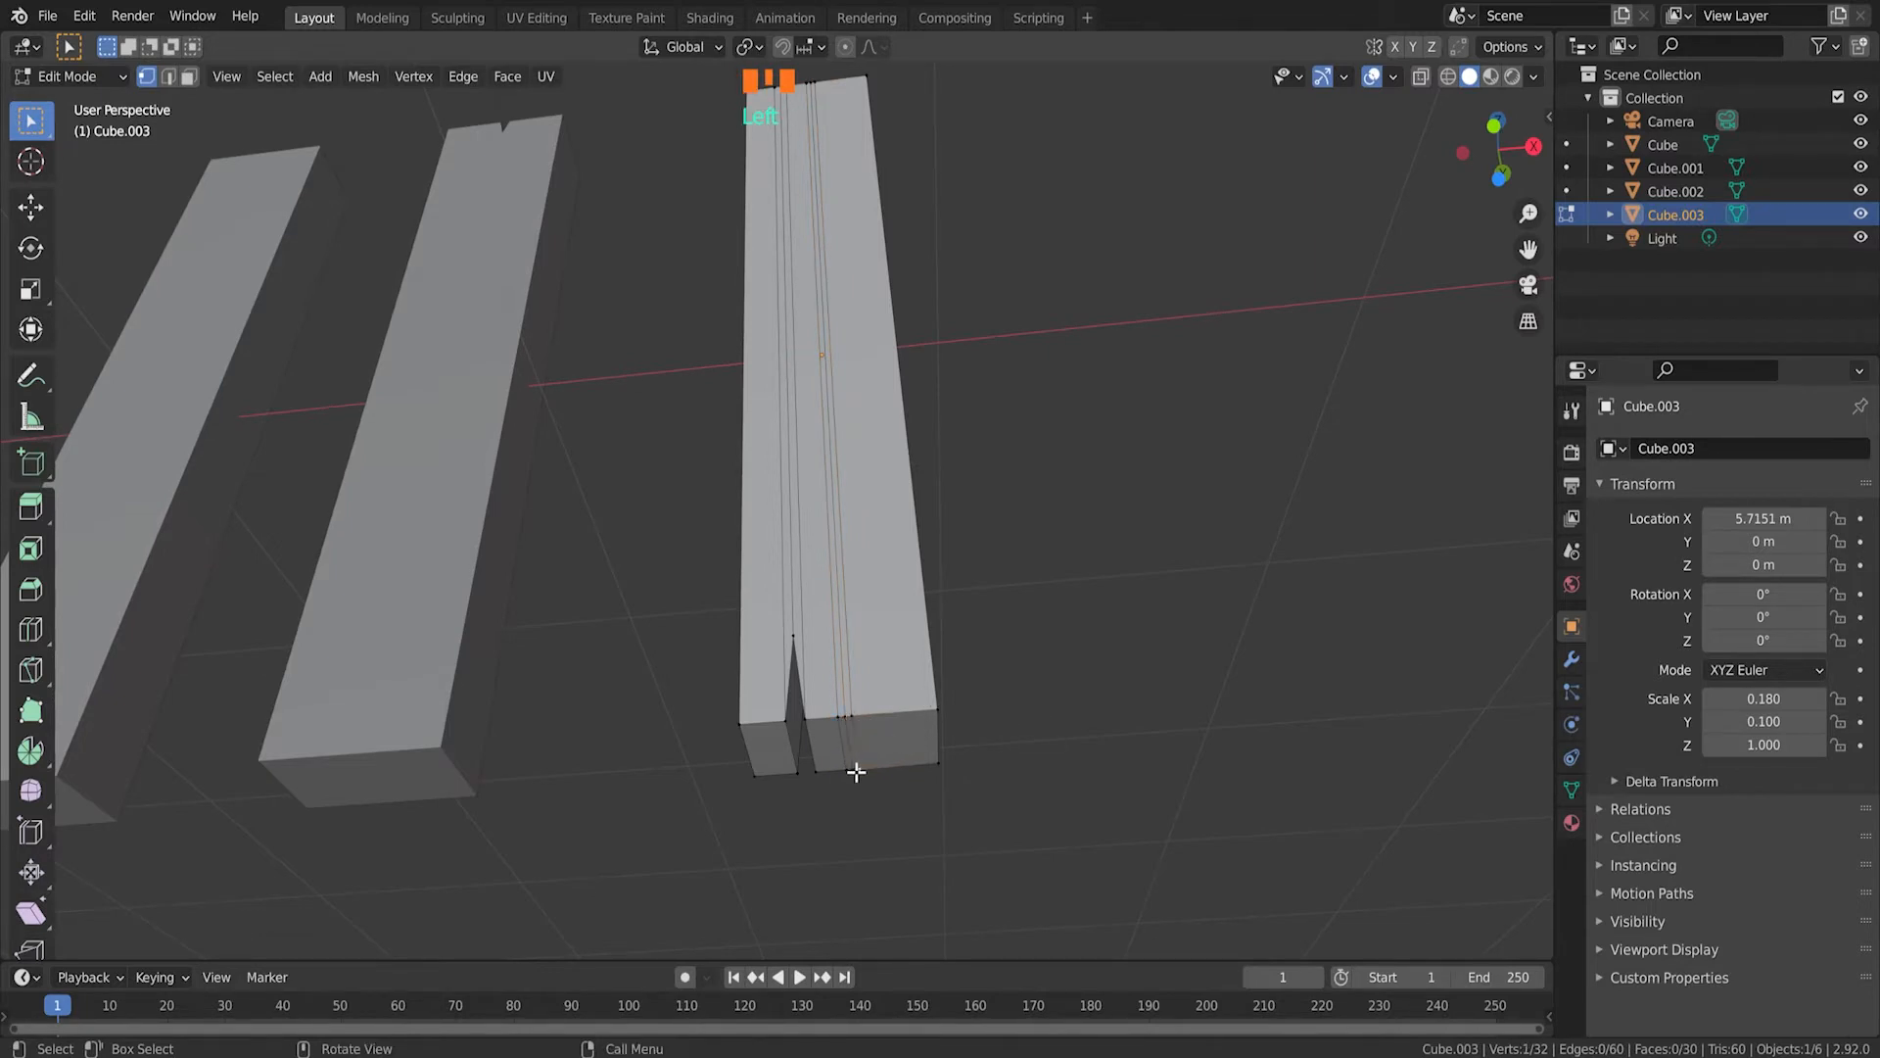
left_click(845, 717, "shift")
middle_click_drag(911, 122, 946, 339)
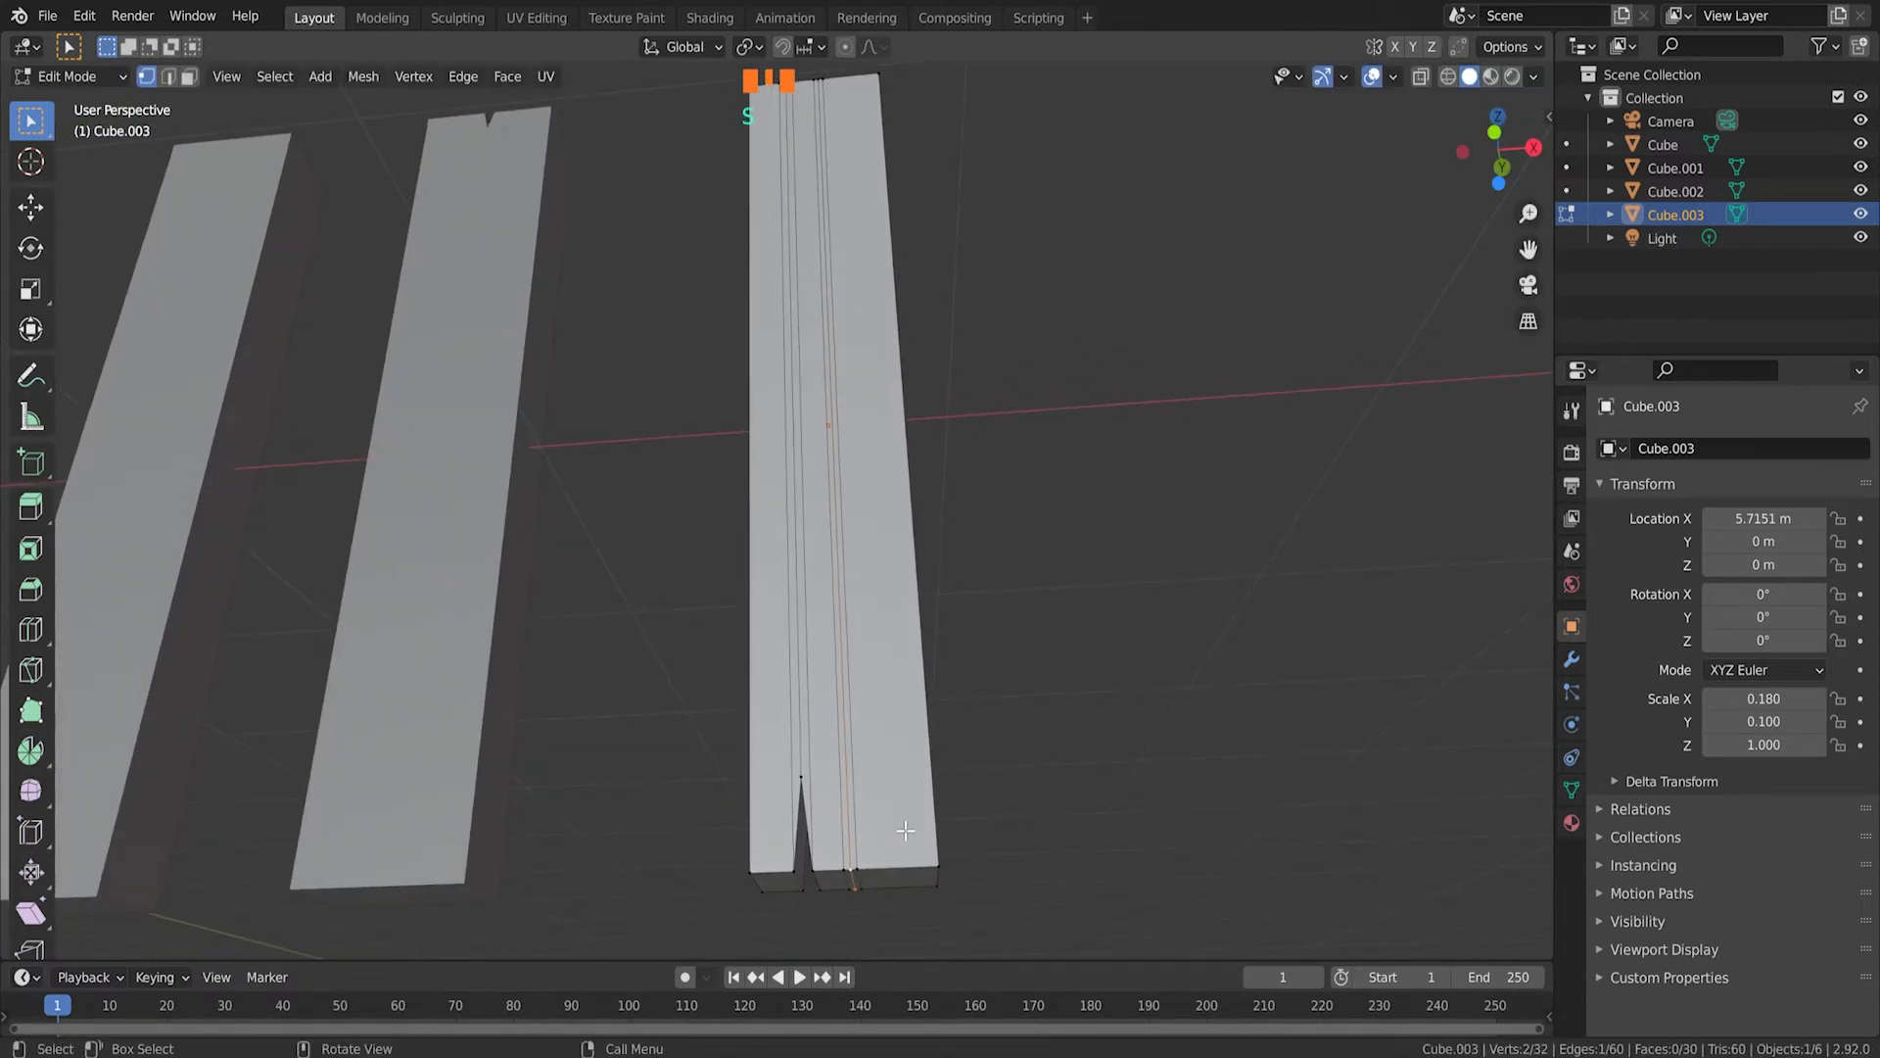
key("g")
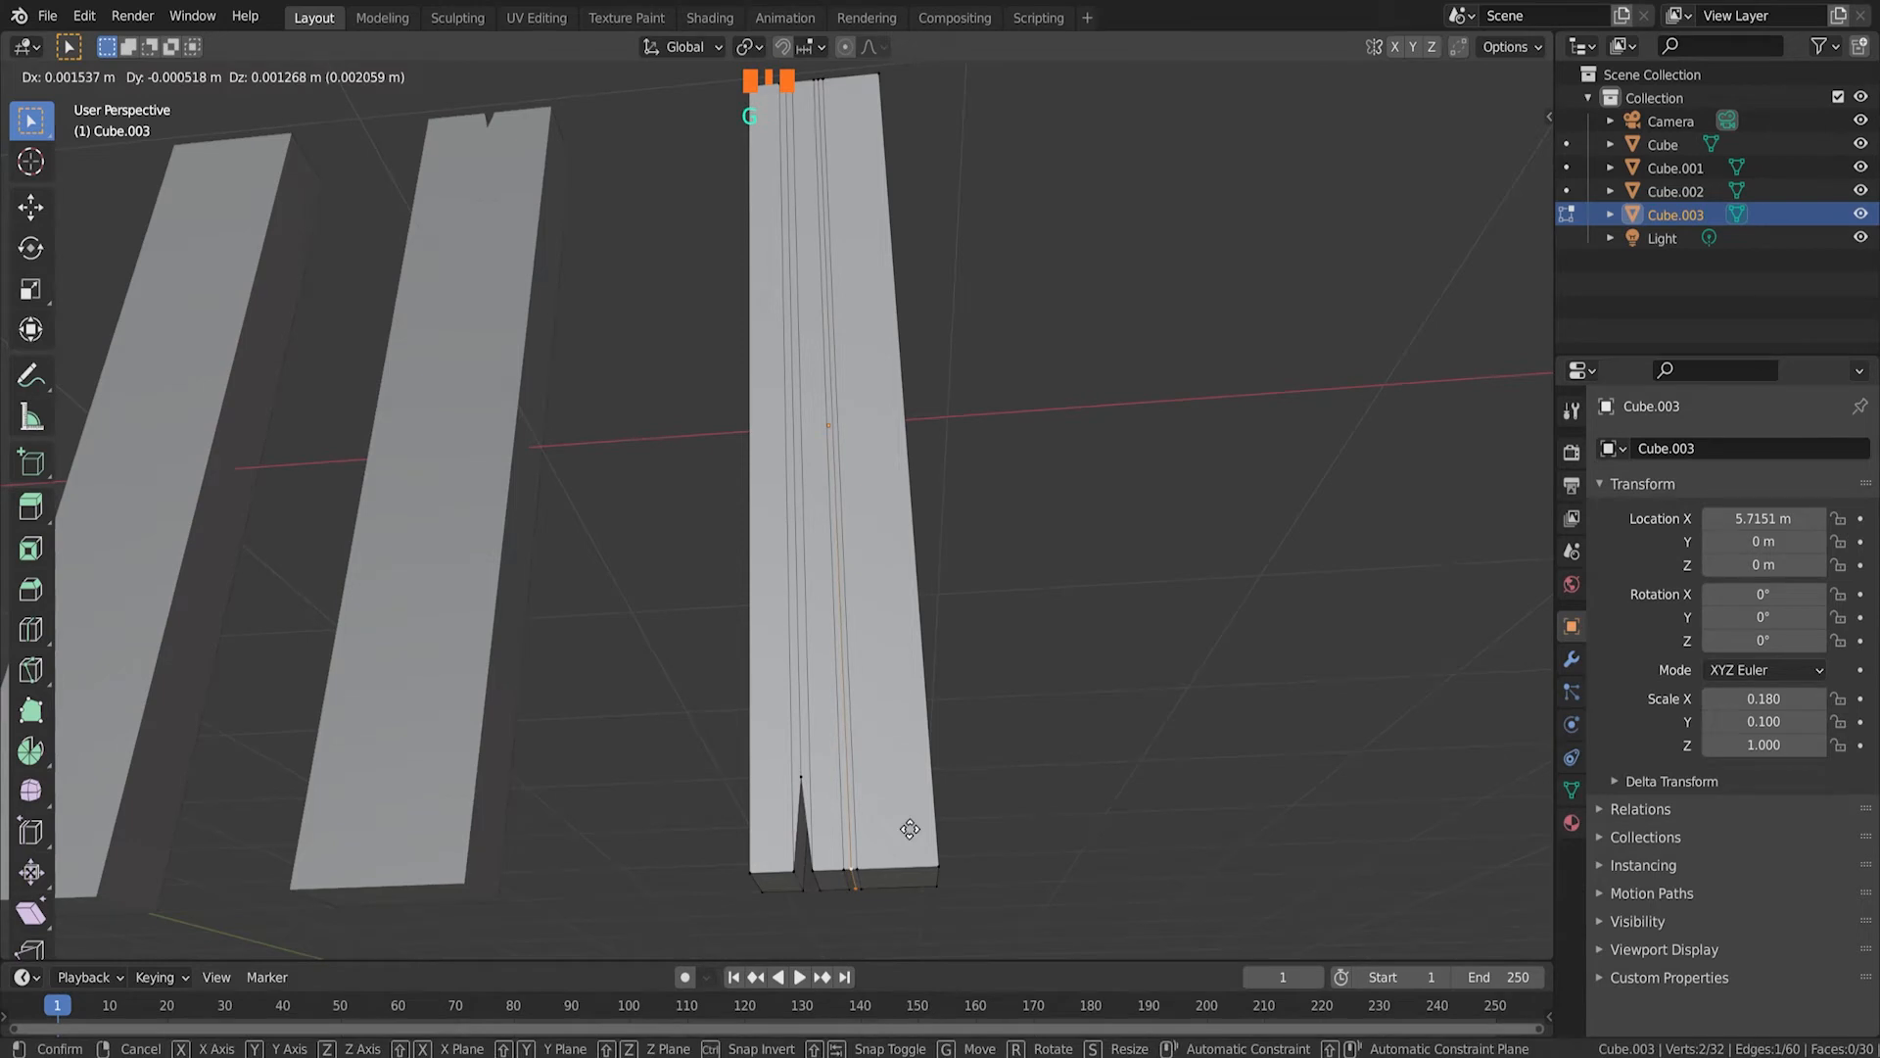
key("z")
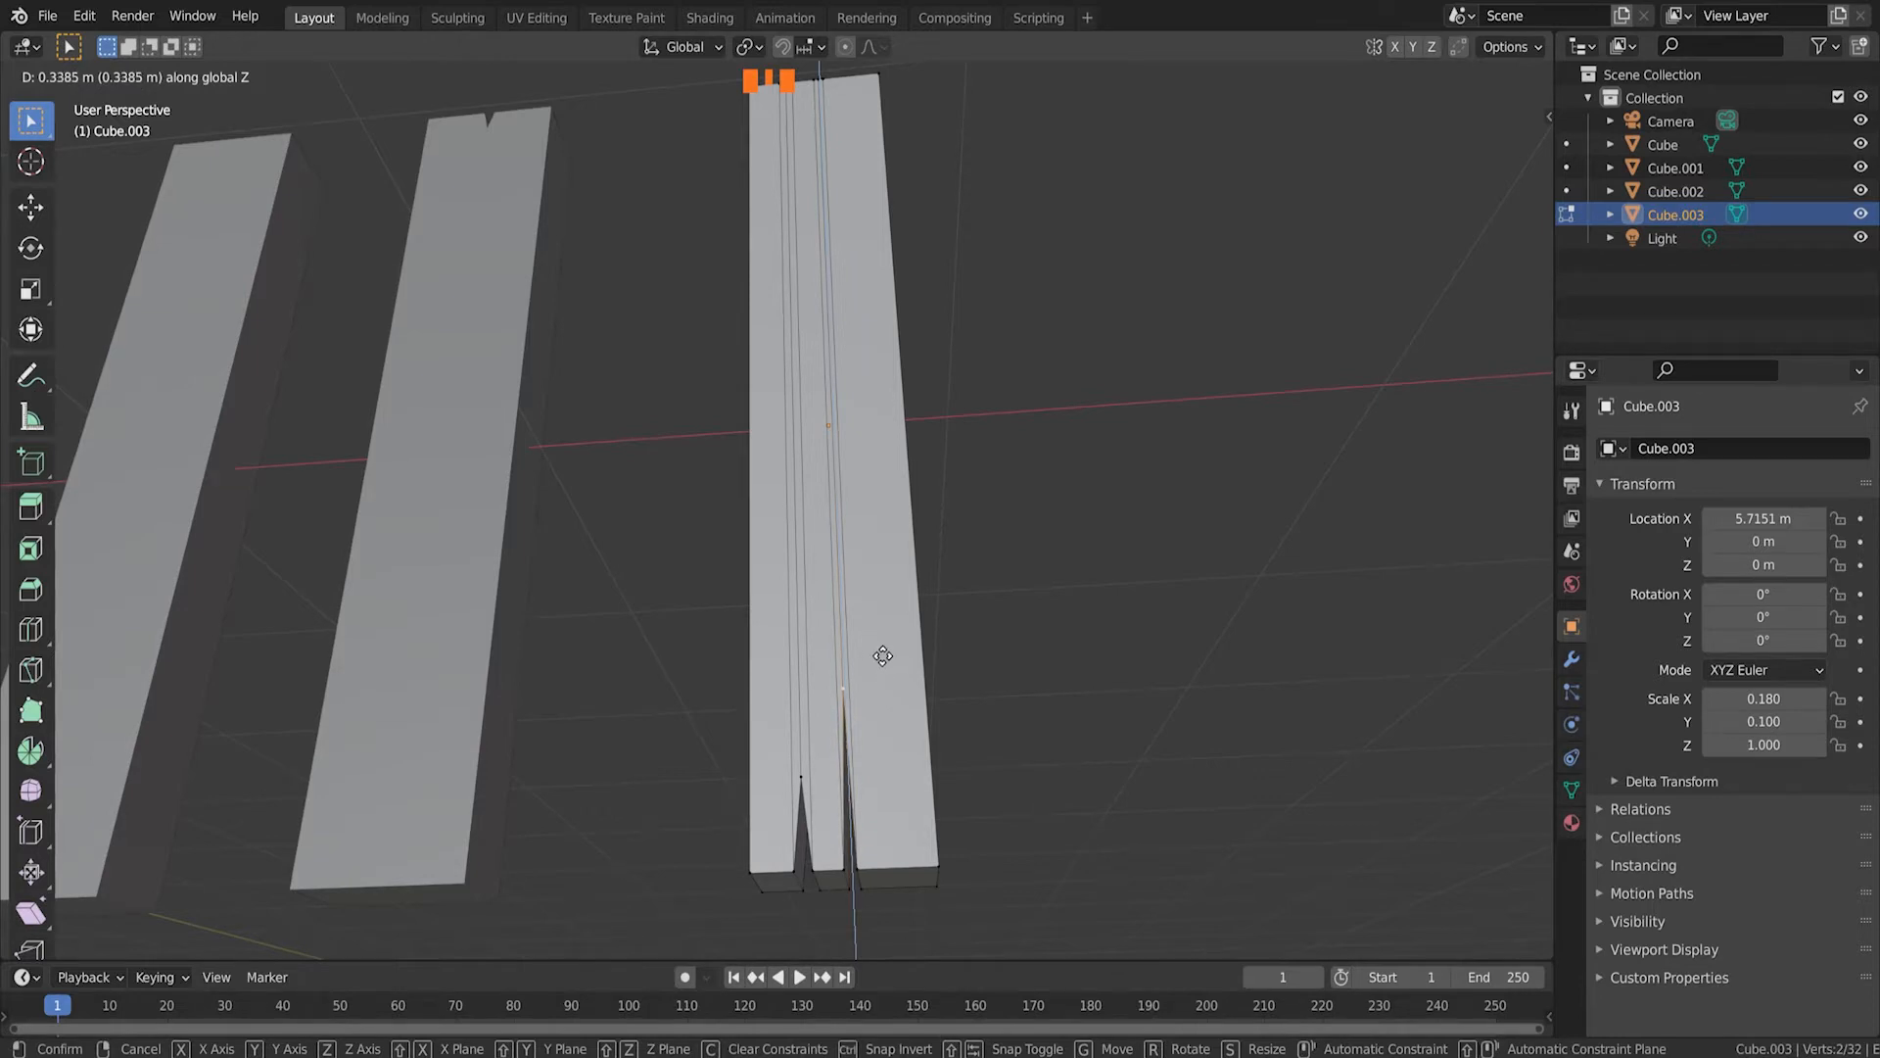
left_click(885, 713)
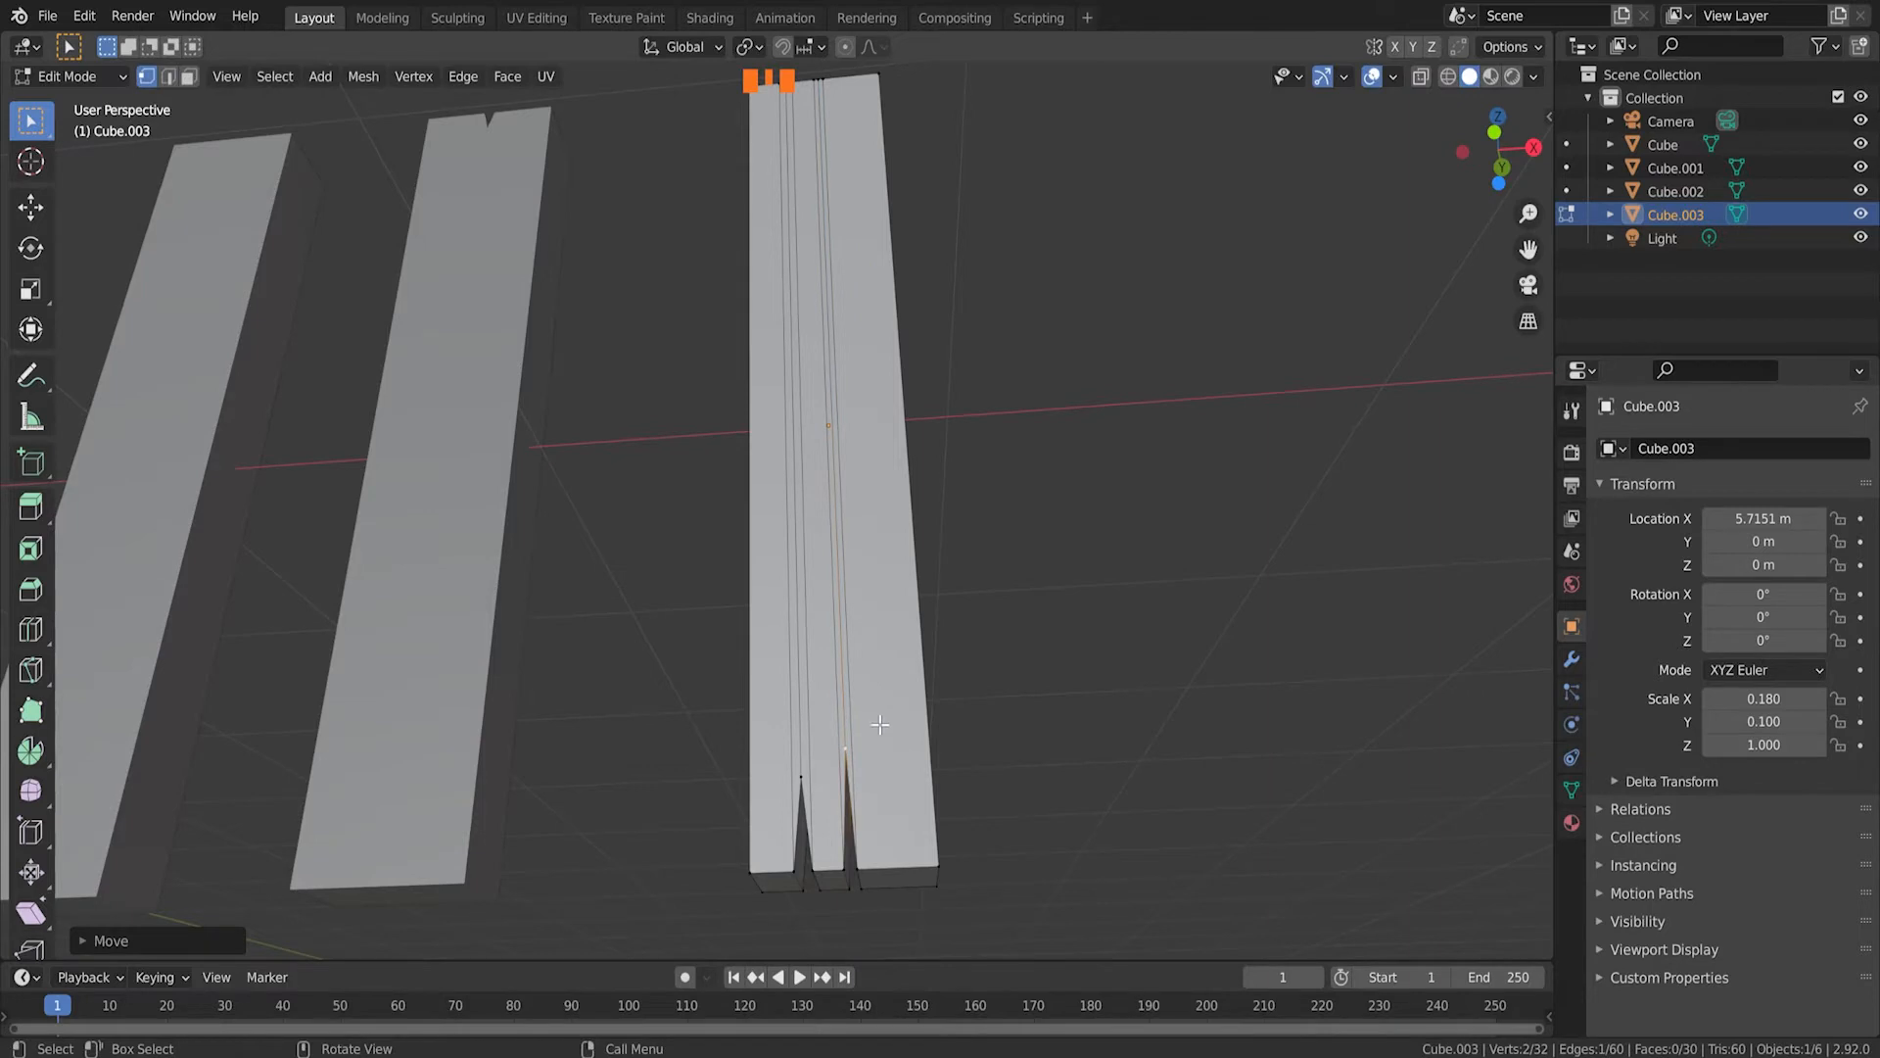
Step: Lower the first notch's two apex vertices along Z to make that notch shallower, and leave Edit Mode
left_click(799, 780)
middle_click_drag(801, 803, 781, 608)
left_click(771, 278)
middle_click_drag(772, 278, 810, 470, "shift")
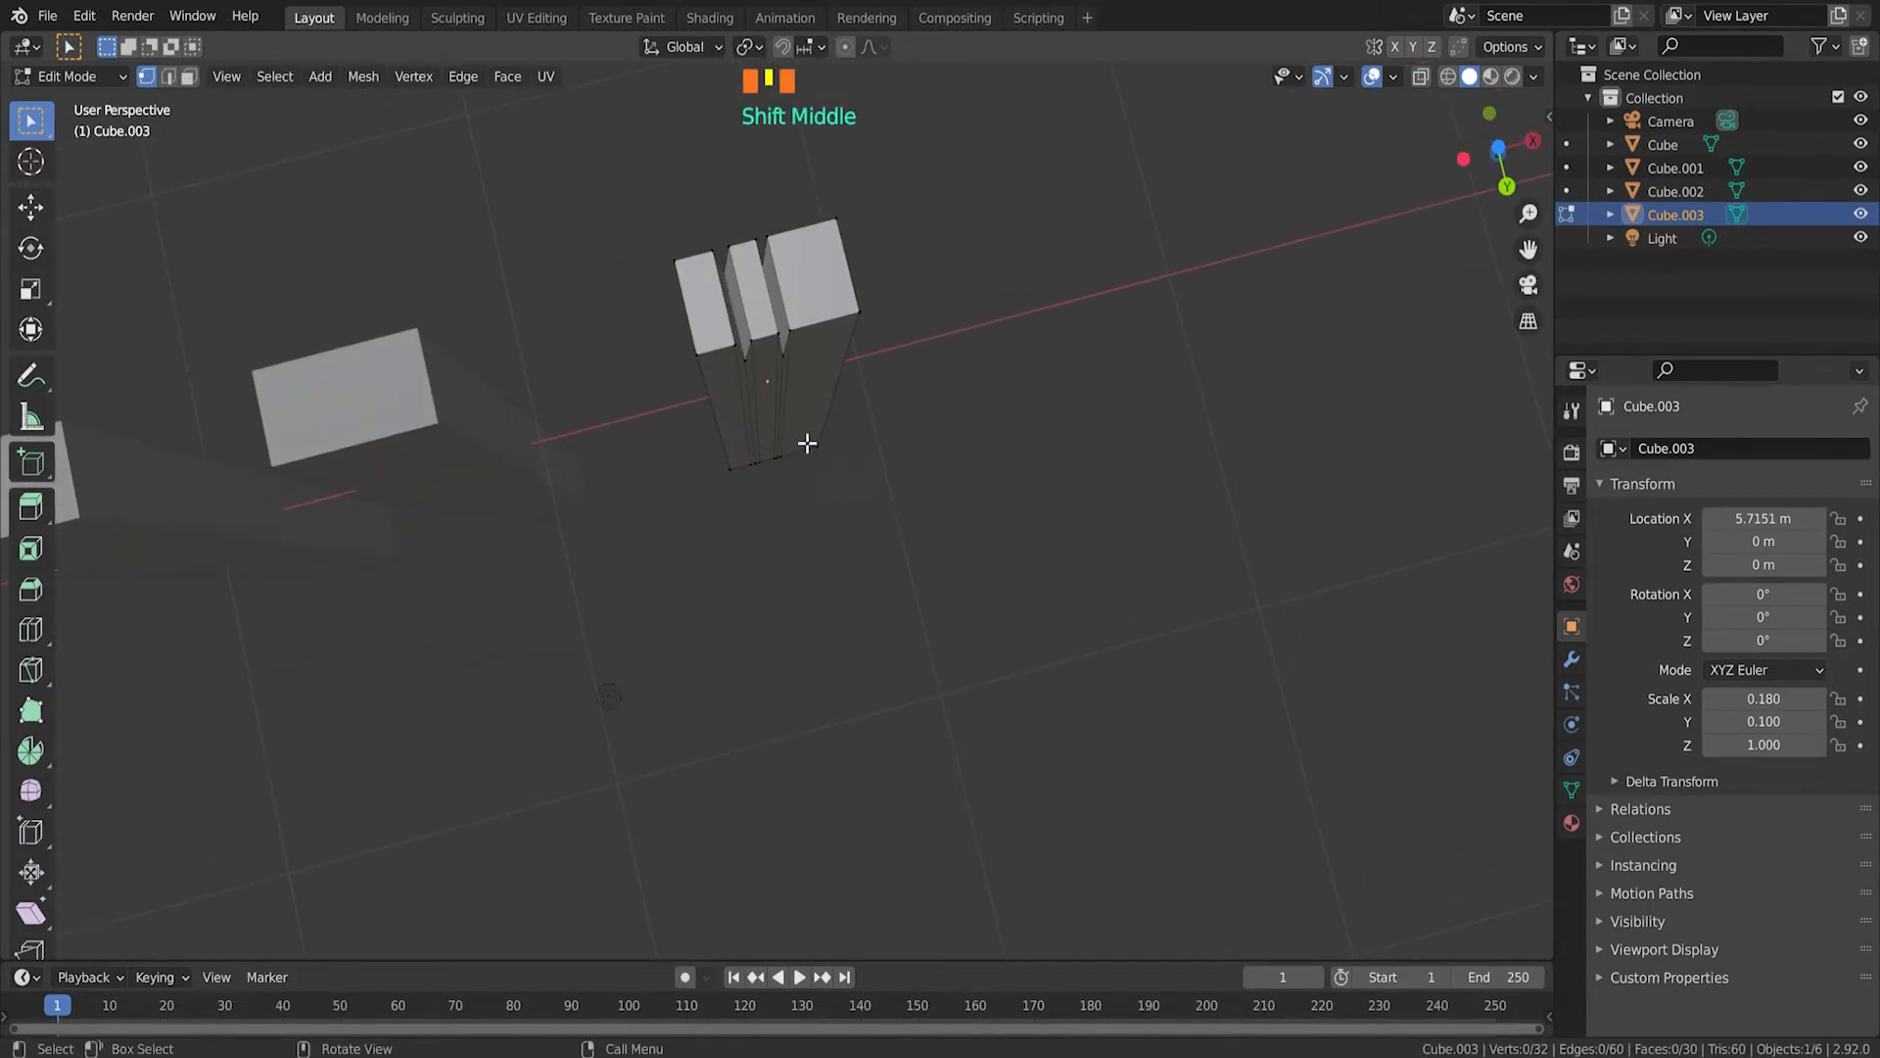
left_click(747, 362, "shift")
middle_click_drag(816, 329, 839, 455)
left_click(738, 791, "shift")
middle_click_drag(739, 792, 783, 780)
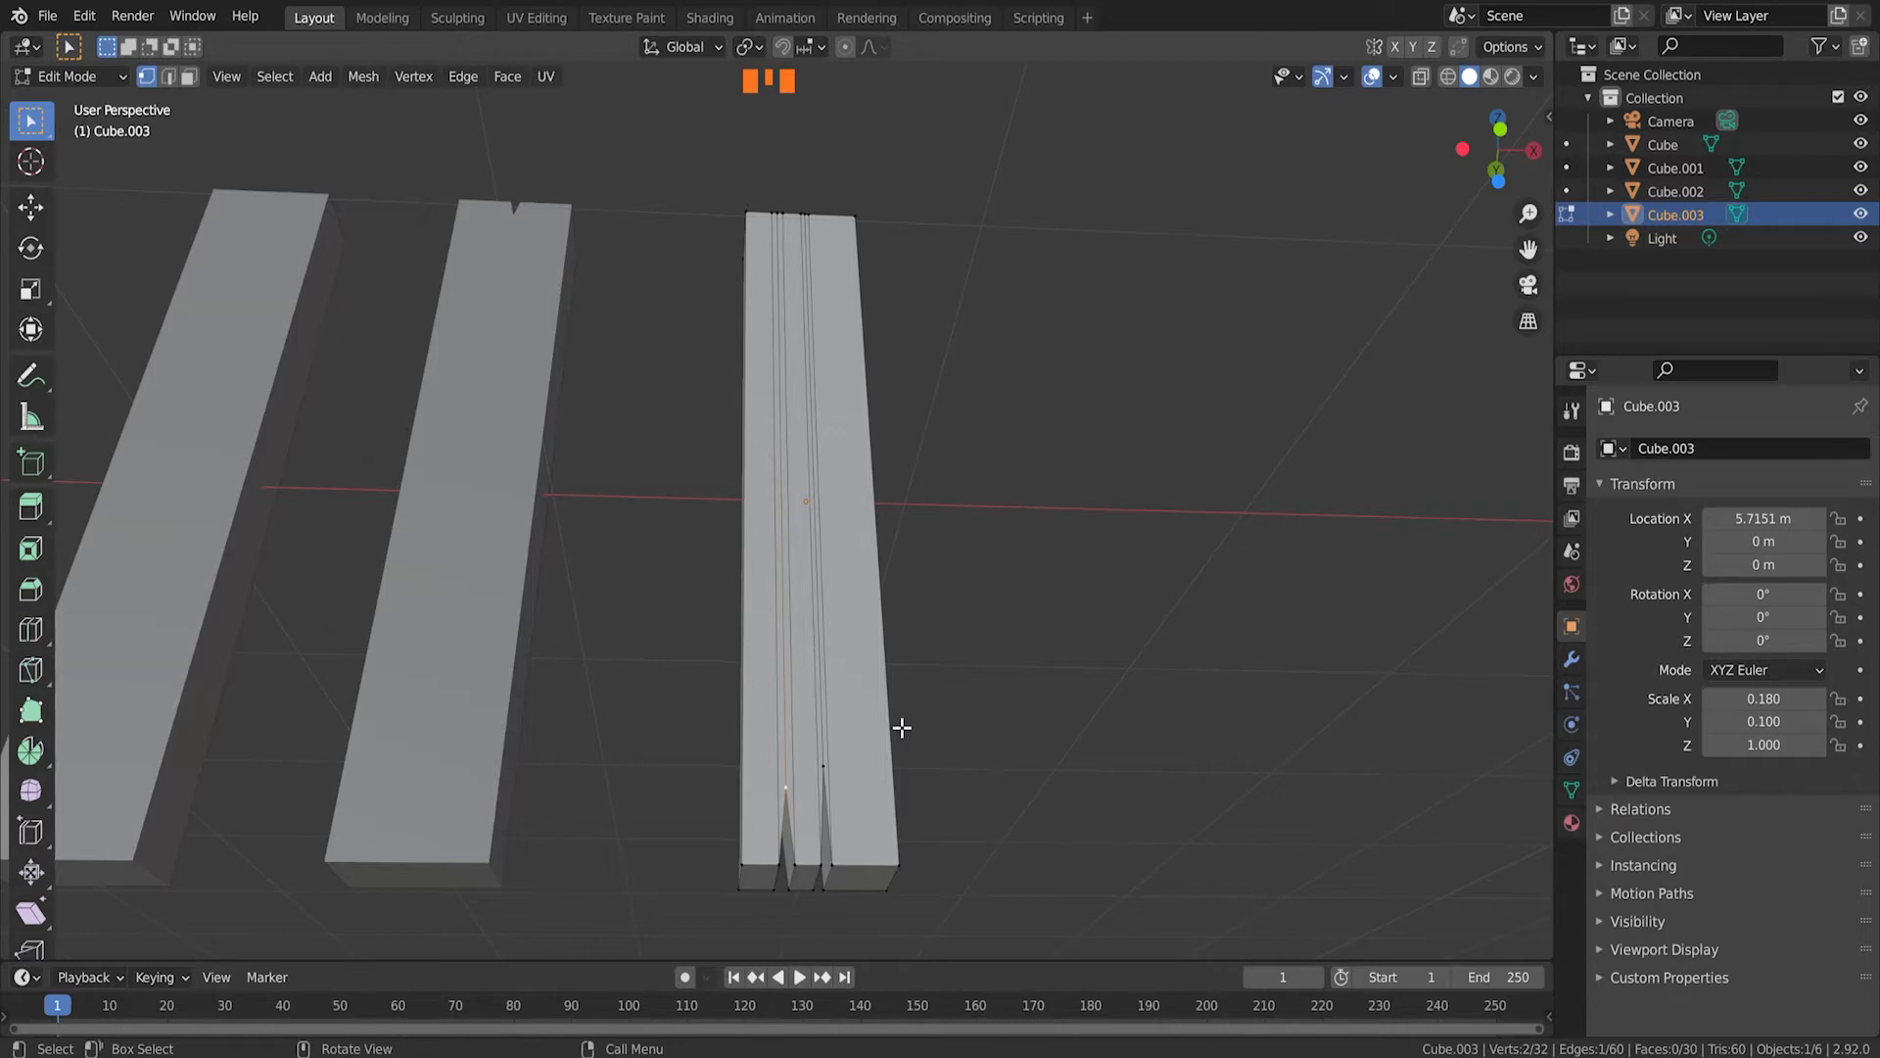
key("g")
key("z")
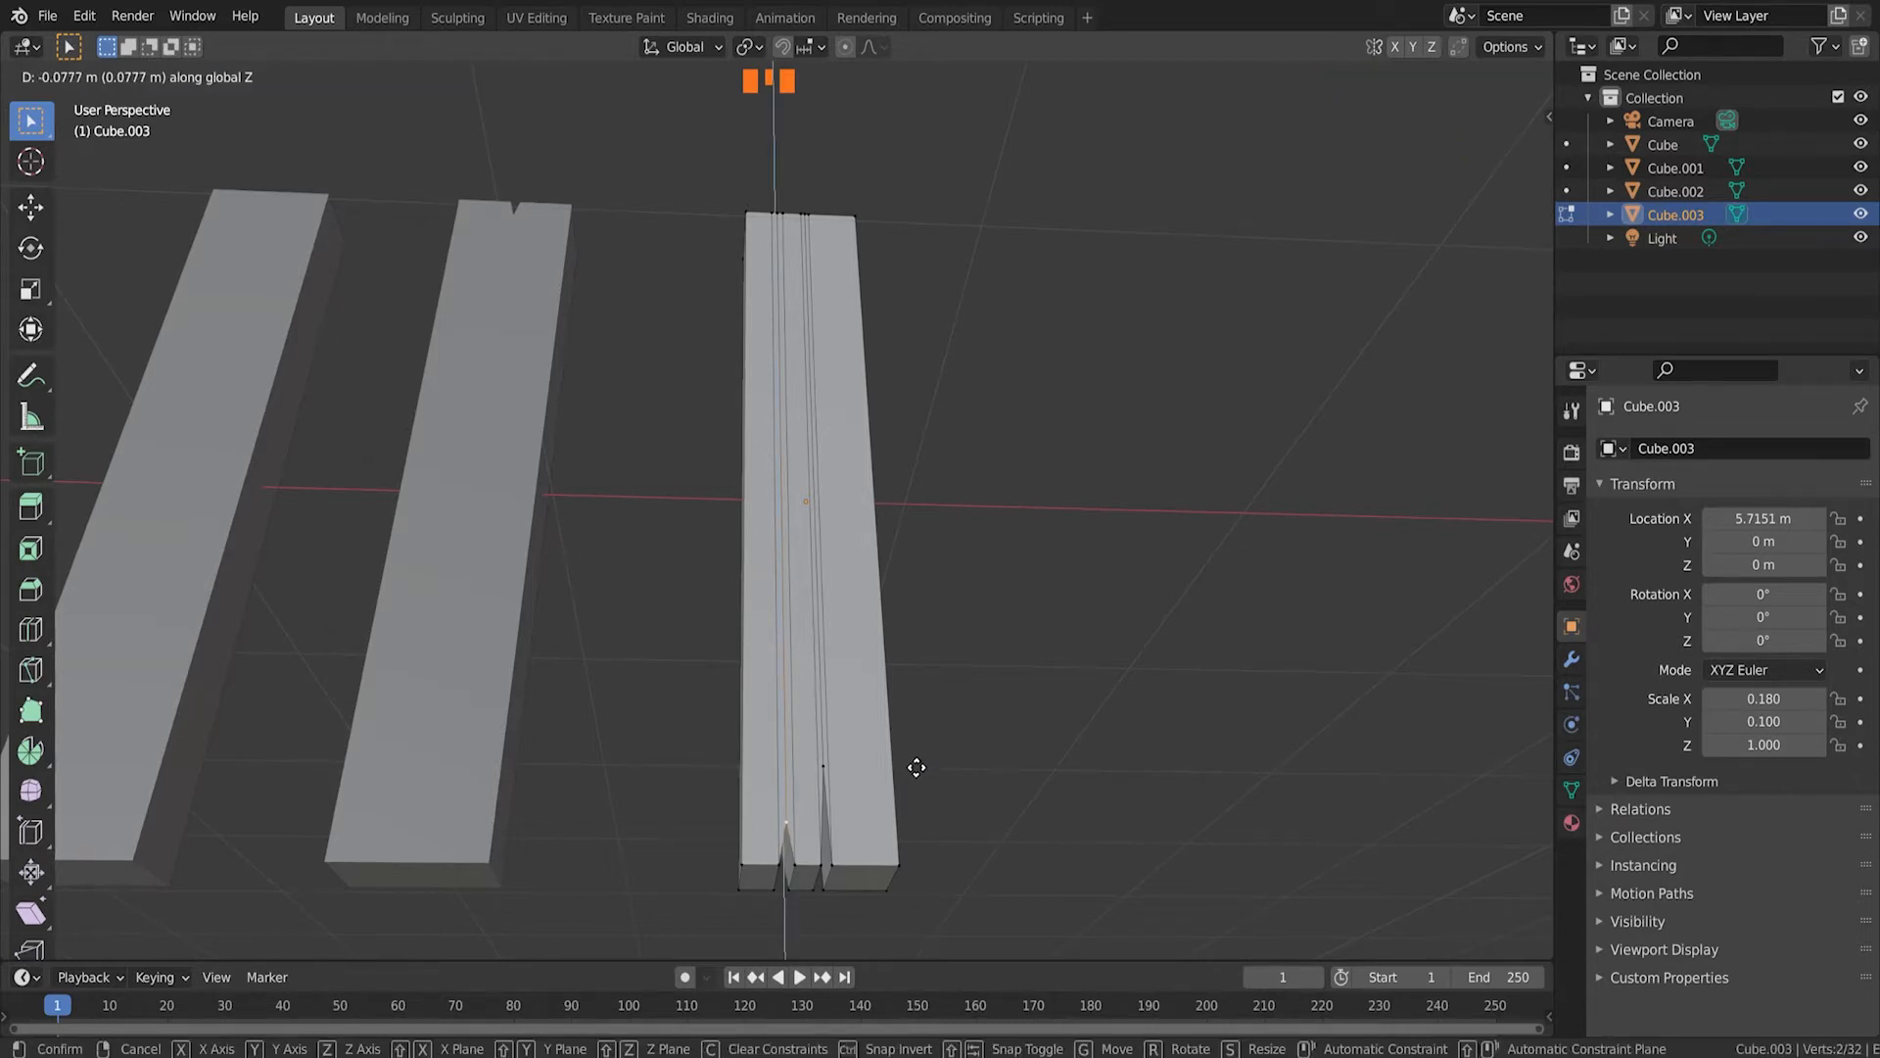
left_click(993, 764)
key("Tab")
Step: Duplicate the plain first bar and place the copy about 2.57 m along X, beyond the two notched bars
left_click(1007, 749)
middle_click_drag(1006, 749, 999, 826)
scroll(1001, 808, "down", 2)
left_click(573, 573)
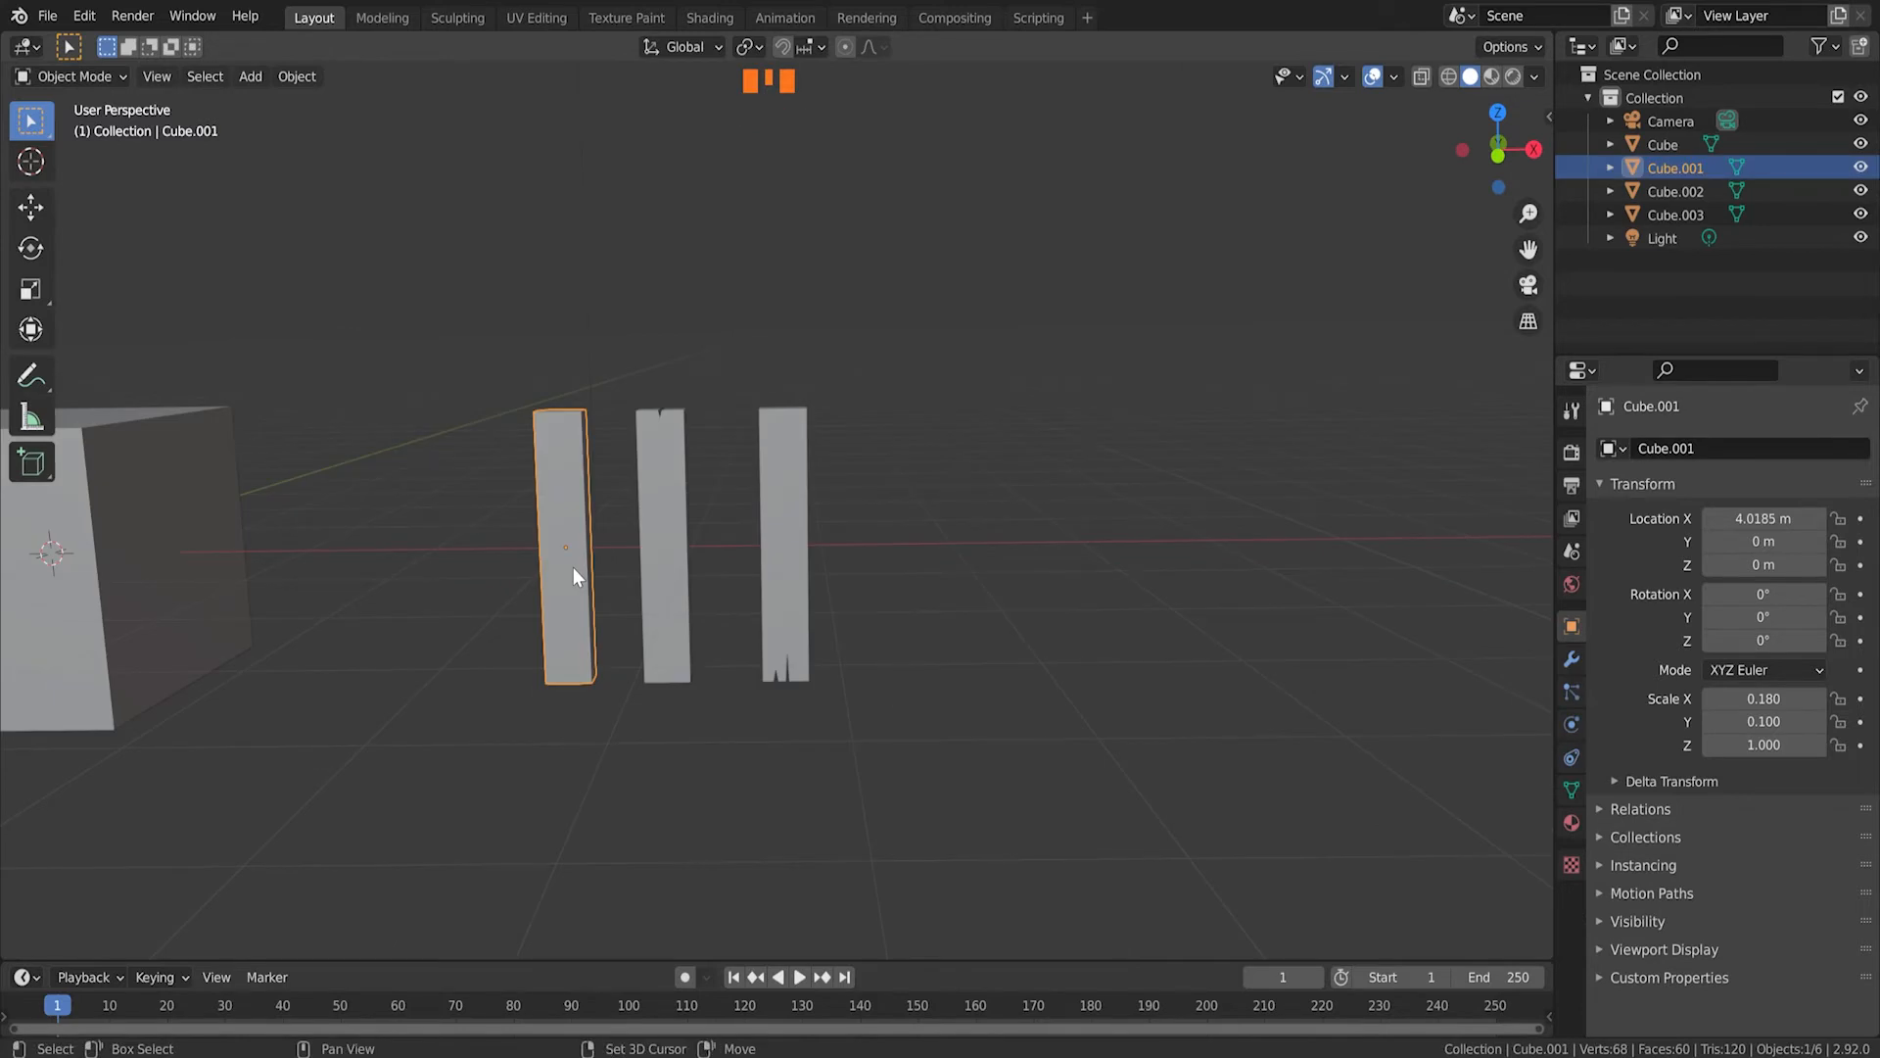
key("shift+d")
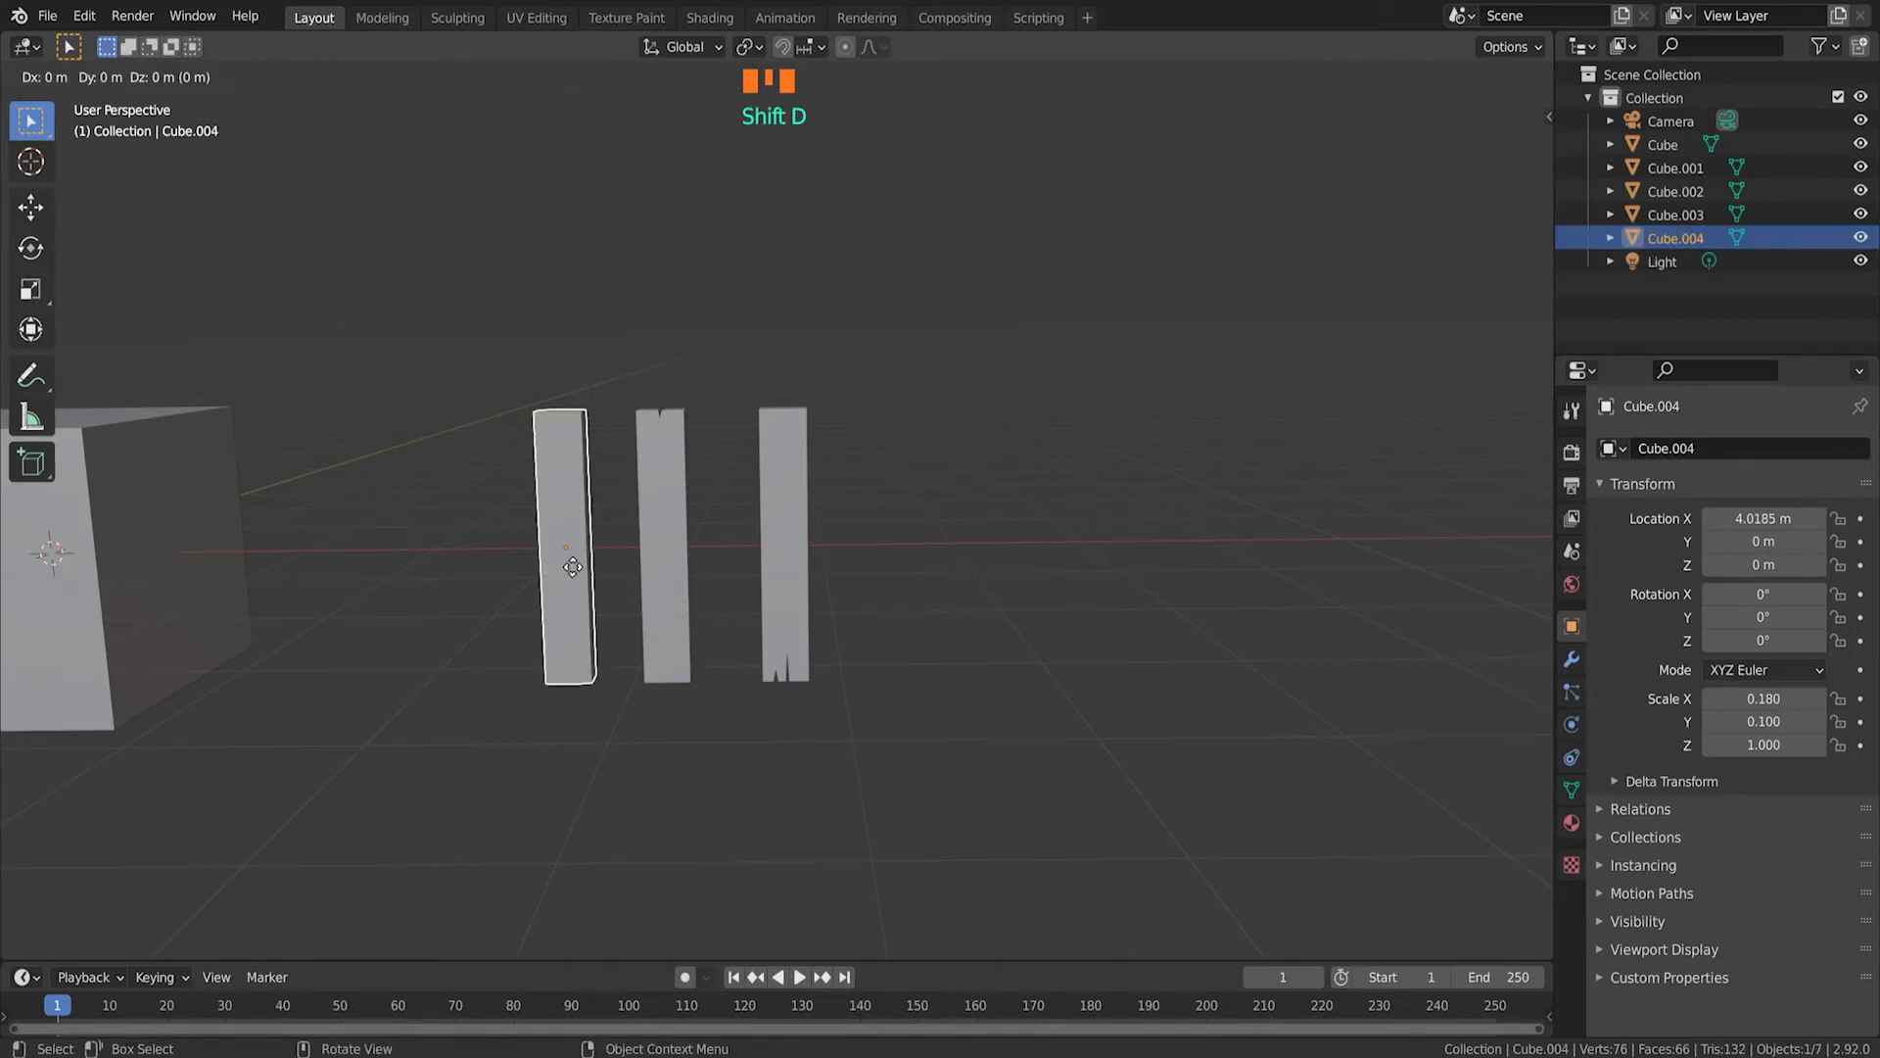
key("x")
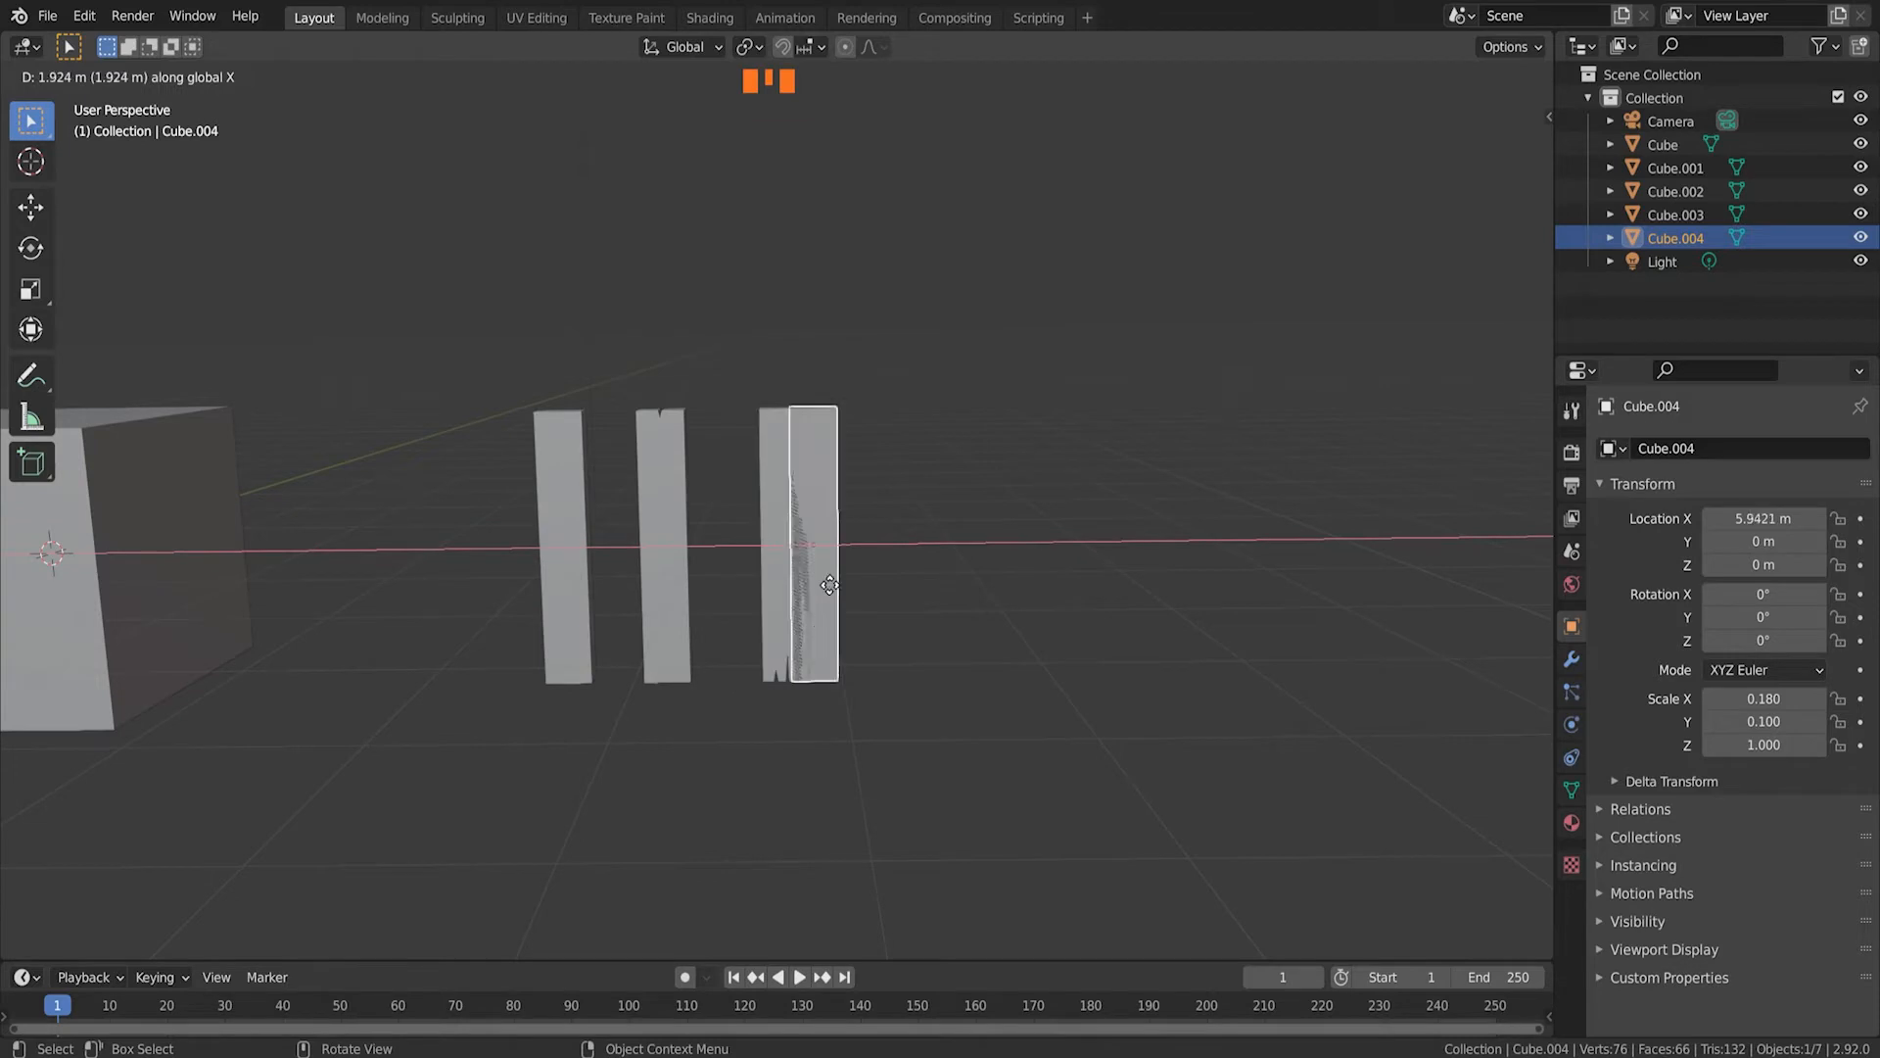
left_click(926, 627)
left_click(1007, 642)
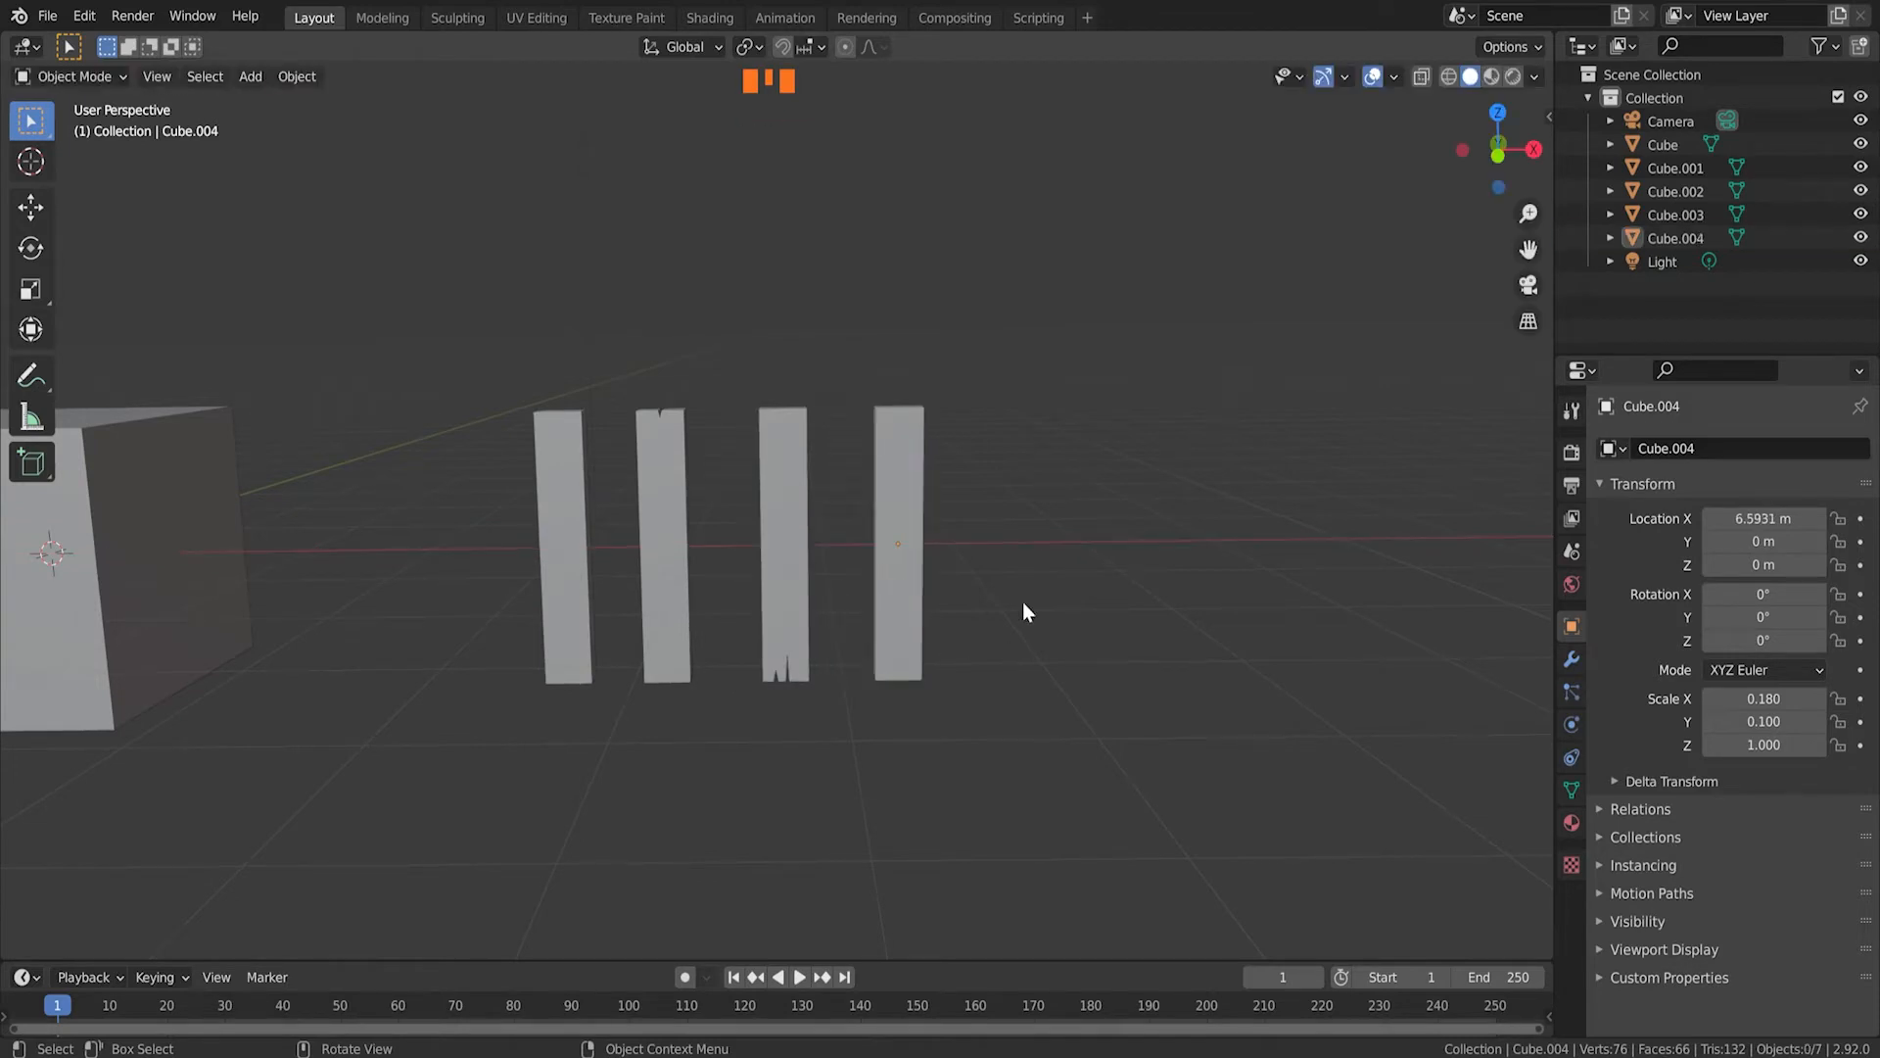
Step: Select all four bars, duplicate them and move the copies about -5.12 m along X, to the large cube
left_click_drag(1060, 294, 508, 531)
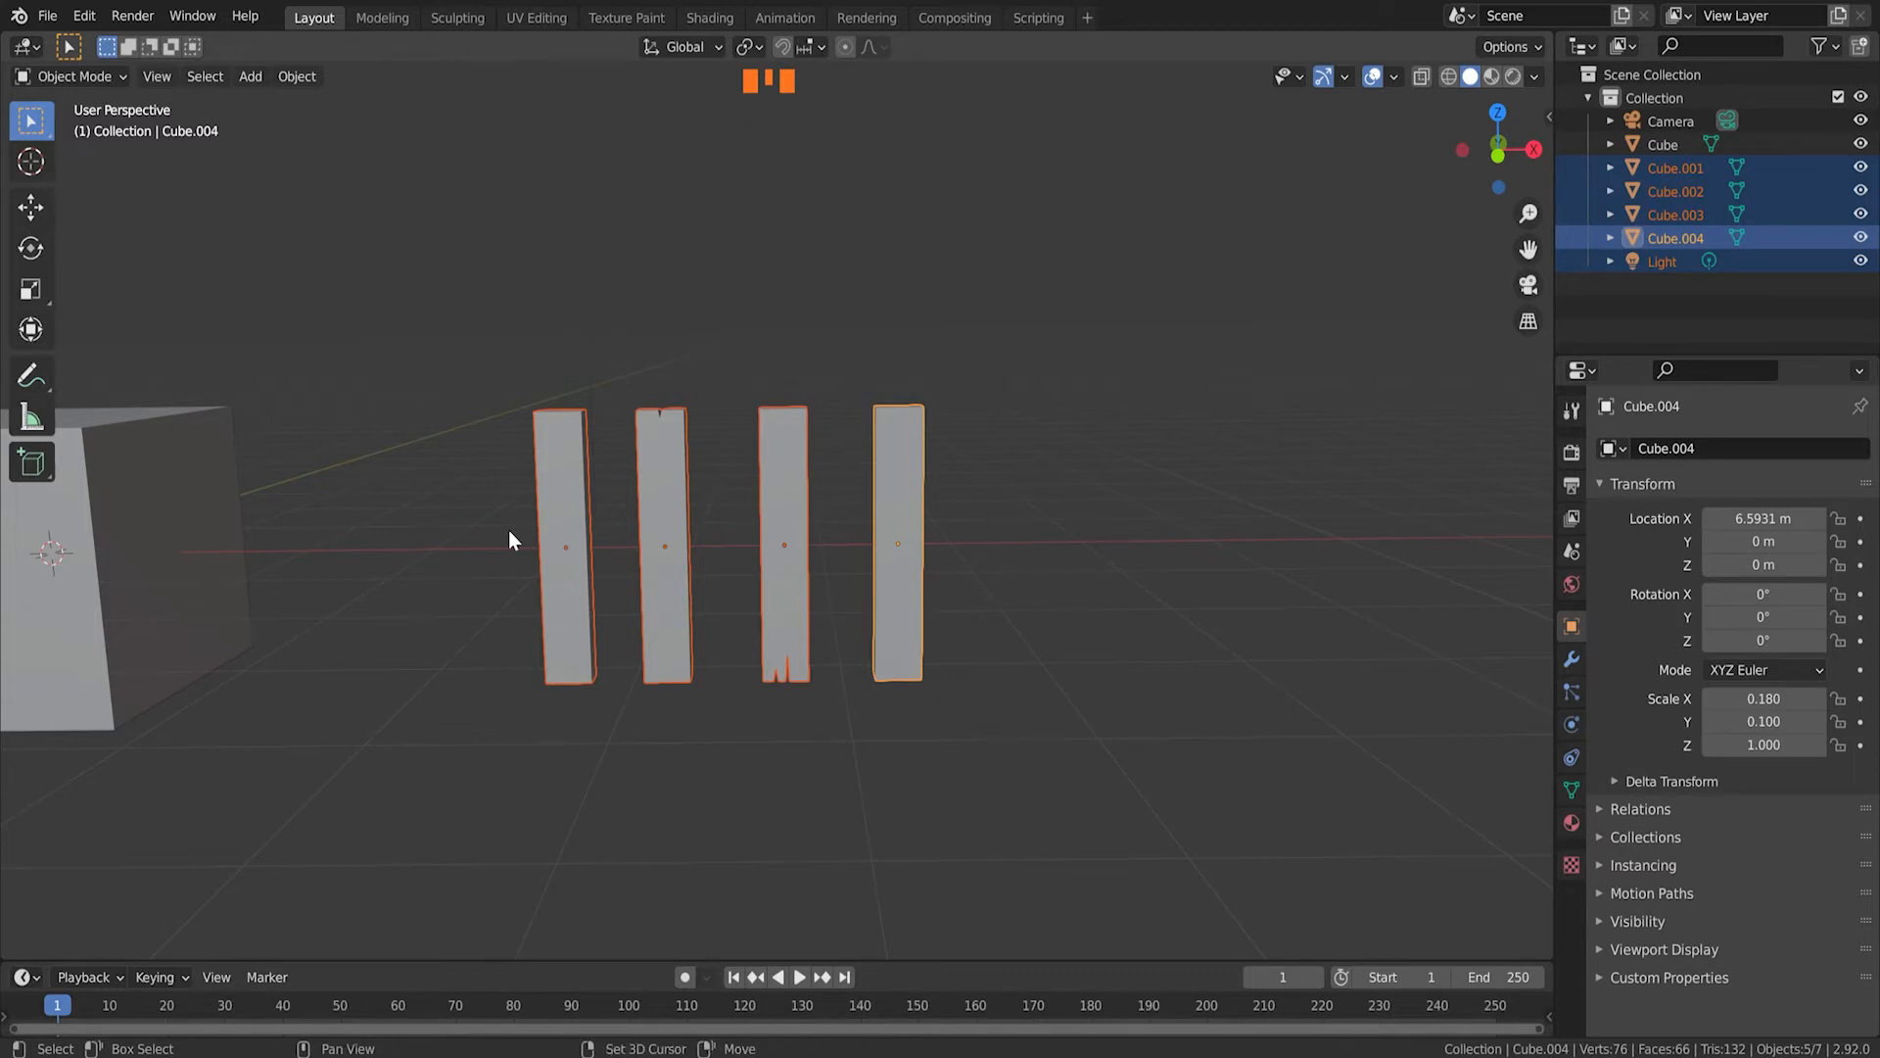
key("shift+d")
key("x")
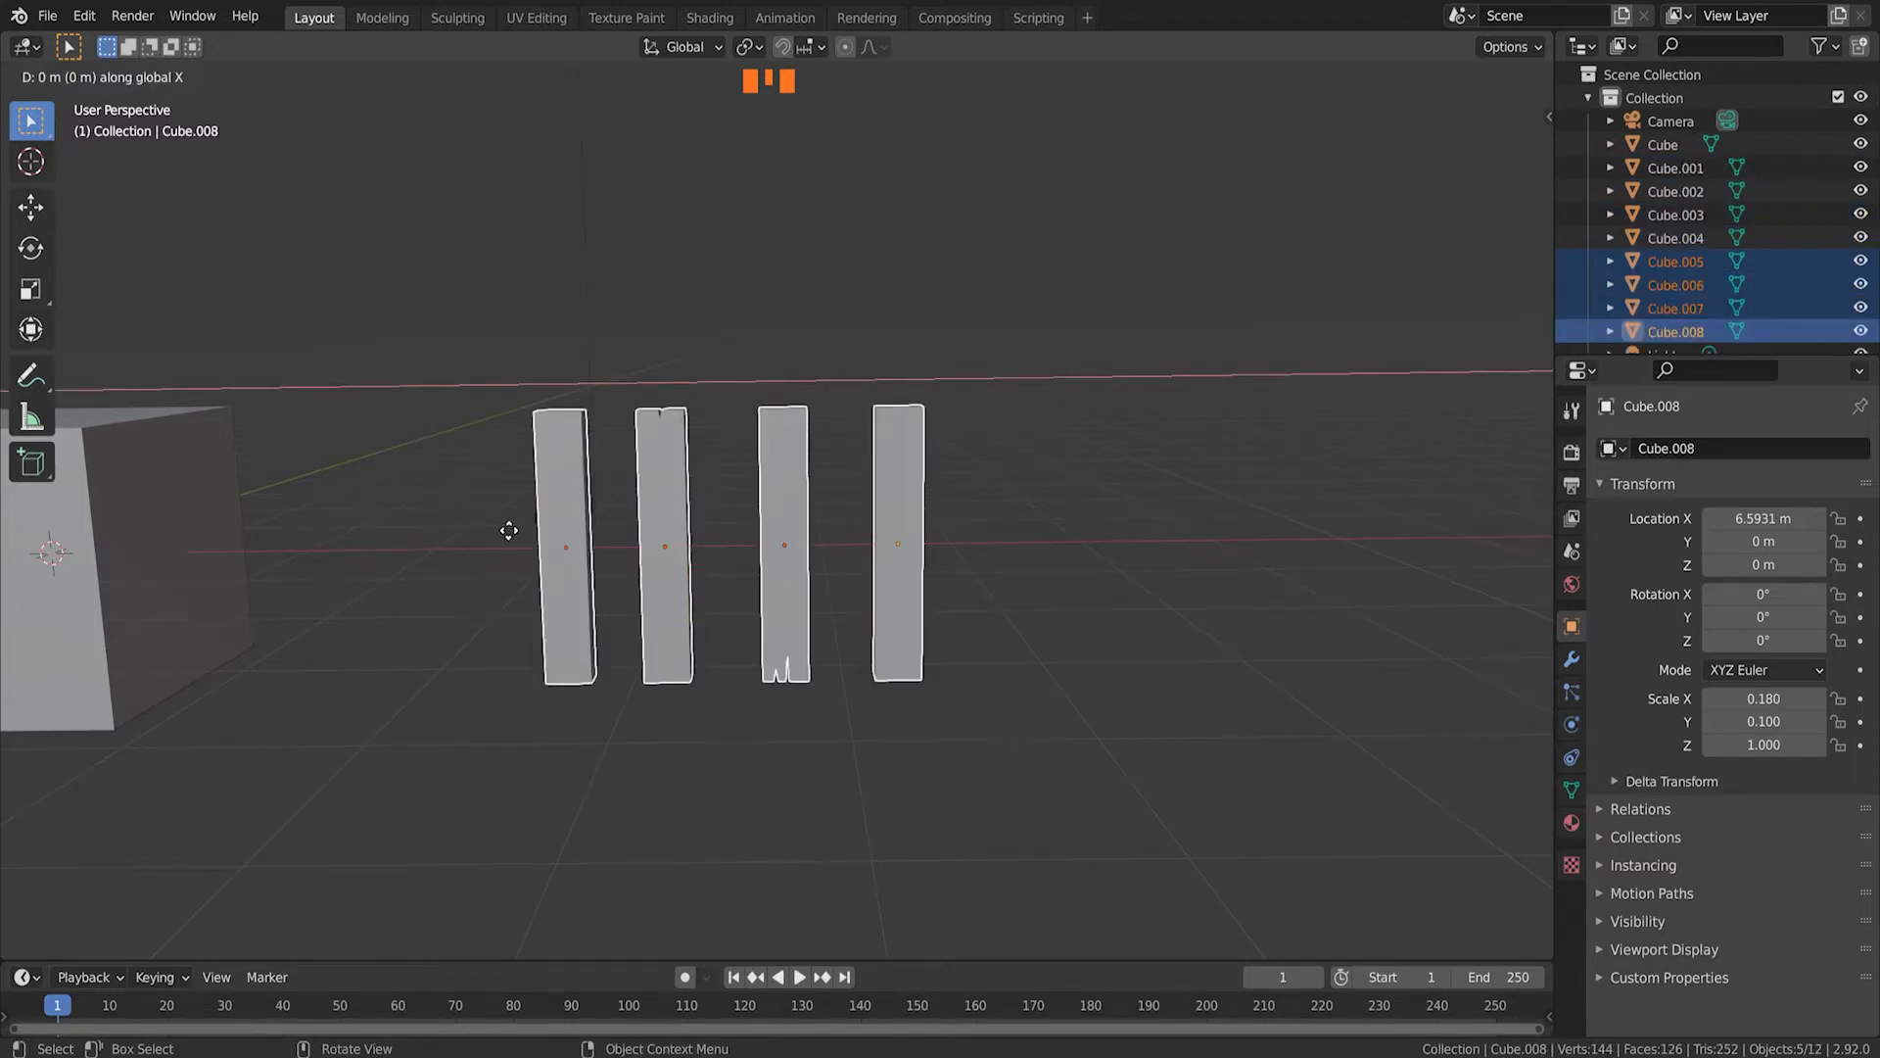
left_click(1406, 541)
Step: Move the four copies along Y to about -1.0945 m, against the large cube's front face, and clear the selection
middle_click_drag(372, 439, 867, 489, "shift")
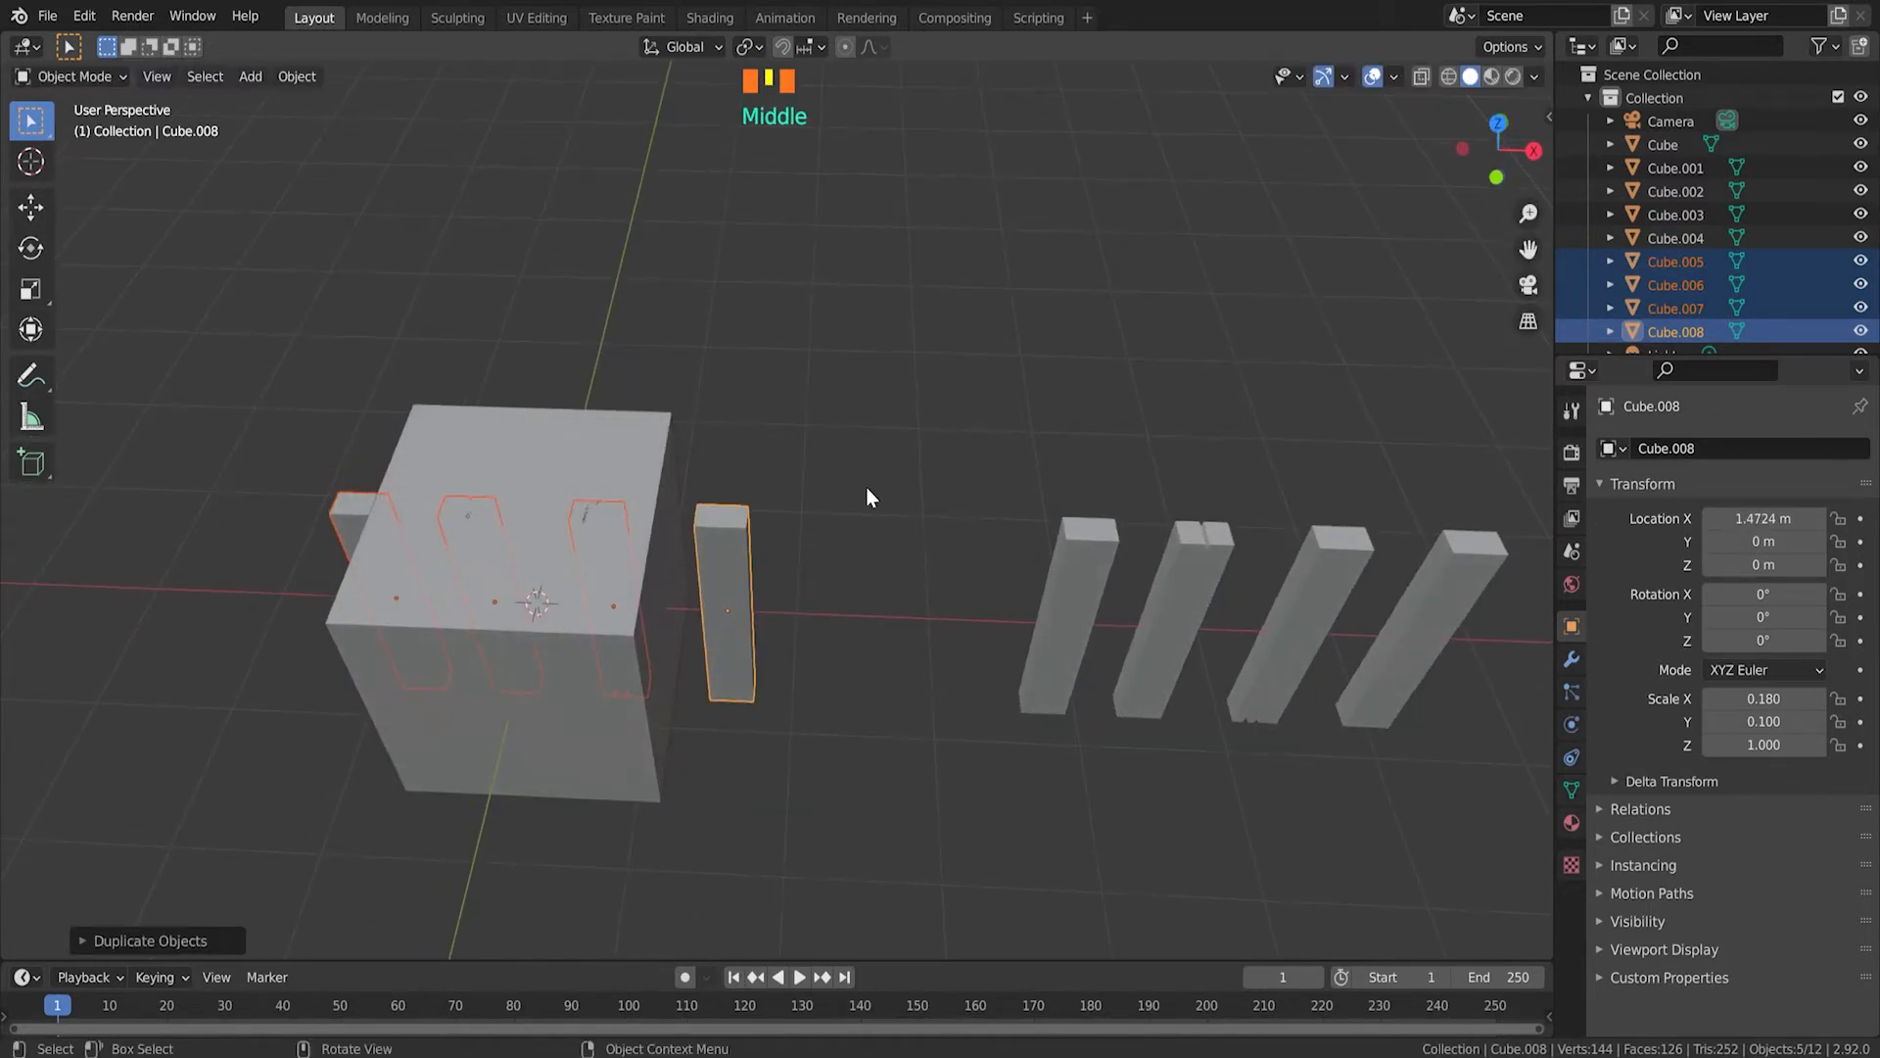
key("g")
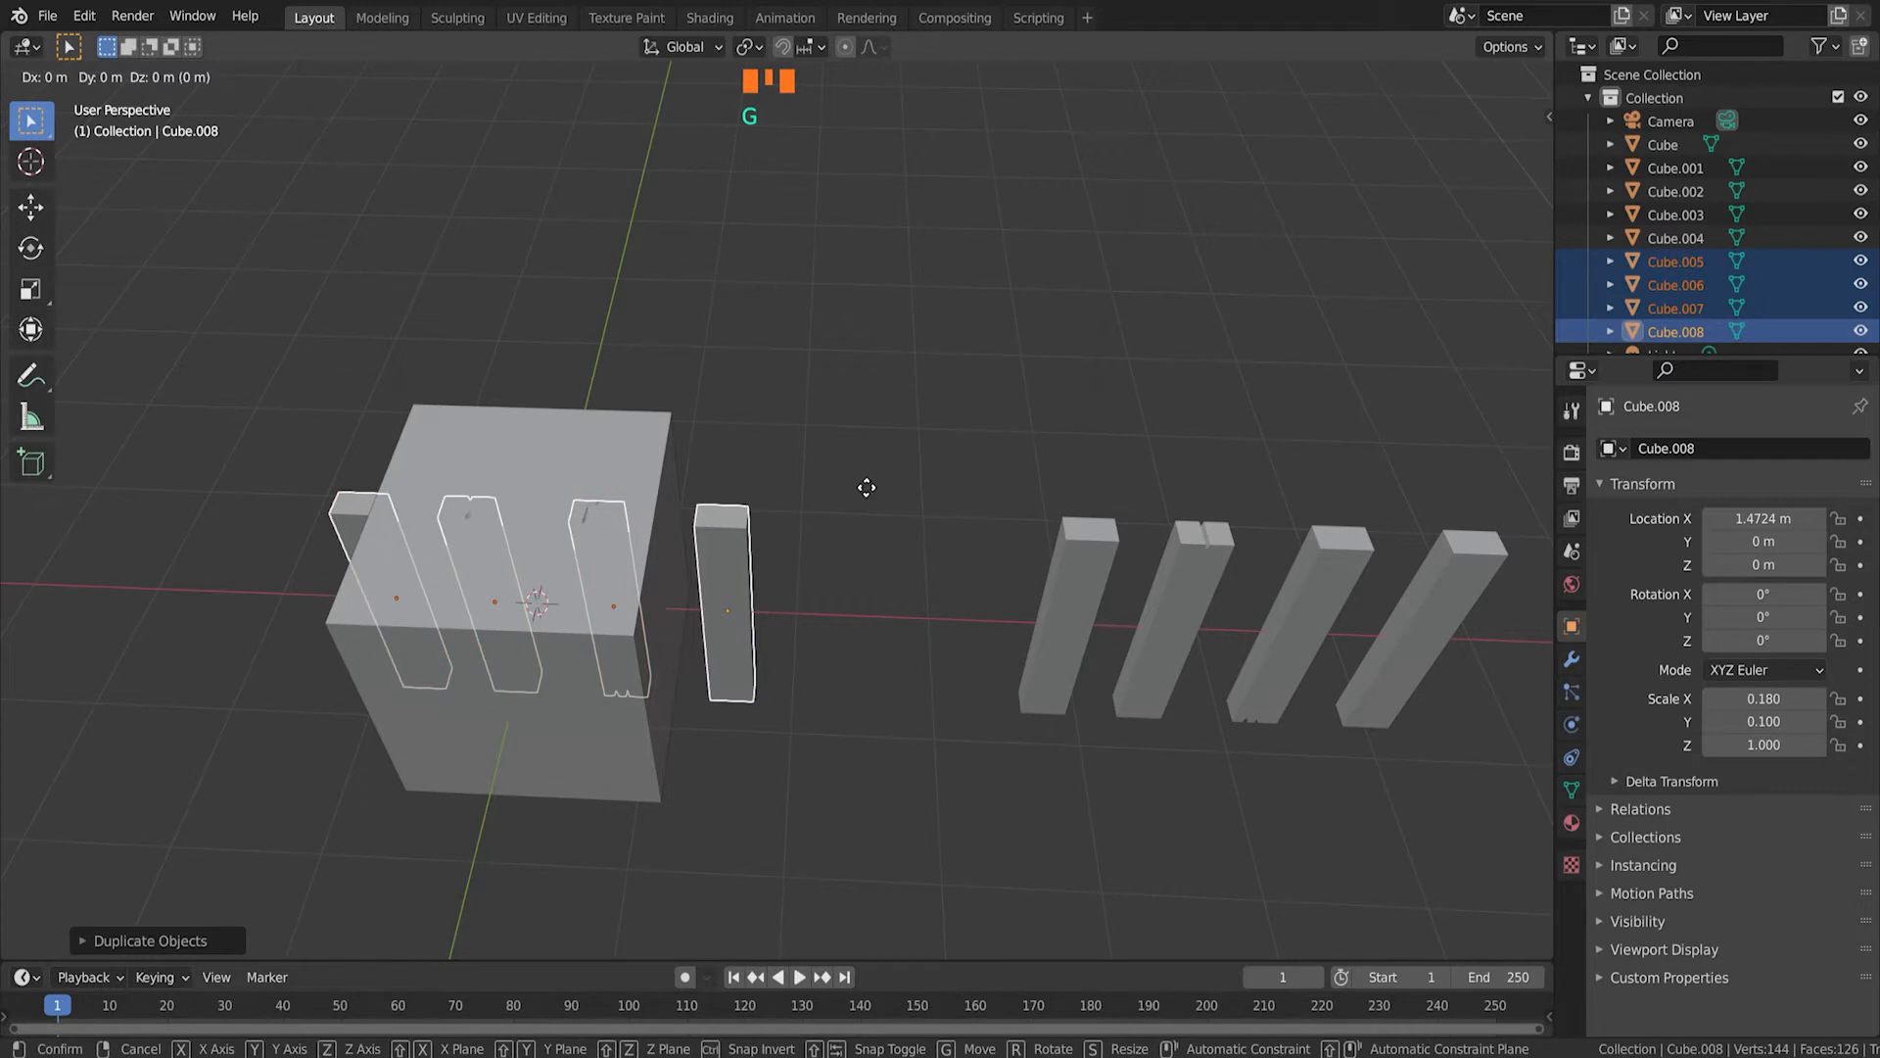
key("y")
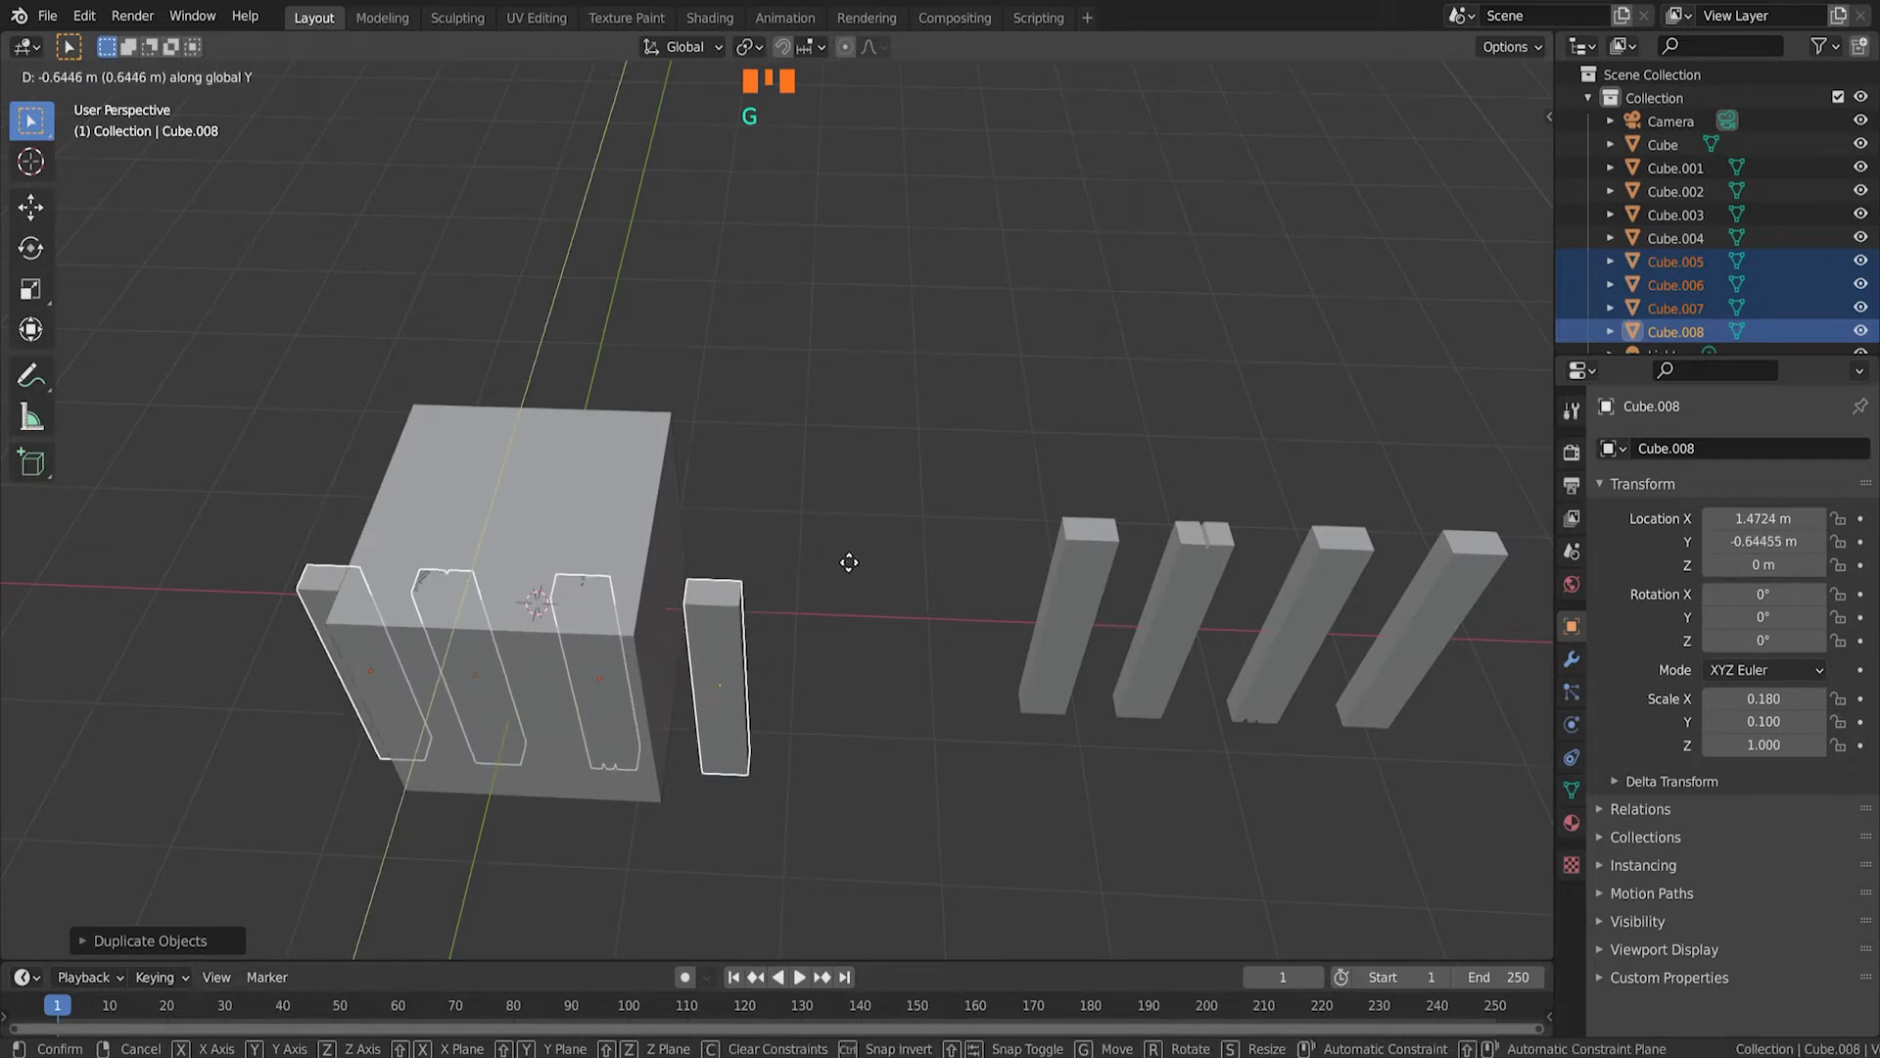
left_click(839, 619)
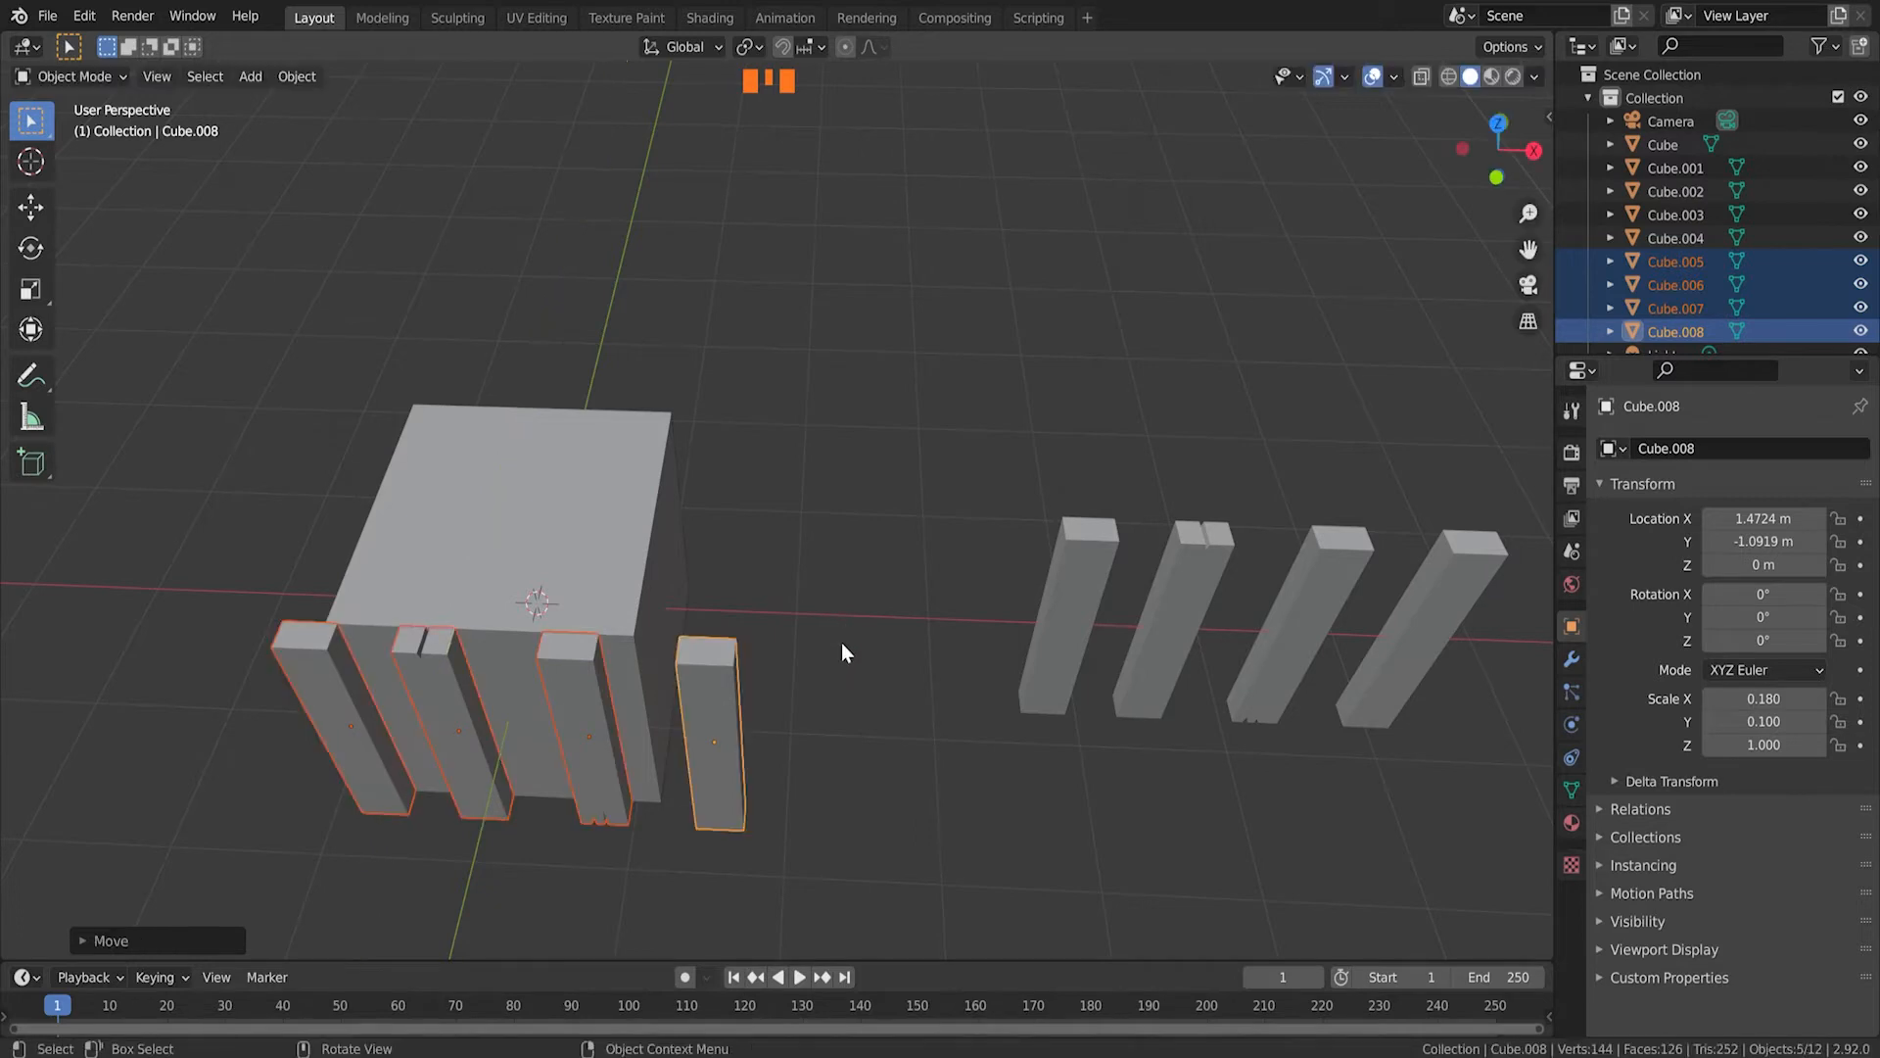
scroll(578, 729, "up", 4)
middle_click_drag(575, 730, 1083, 477, "shift")
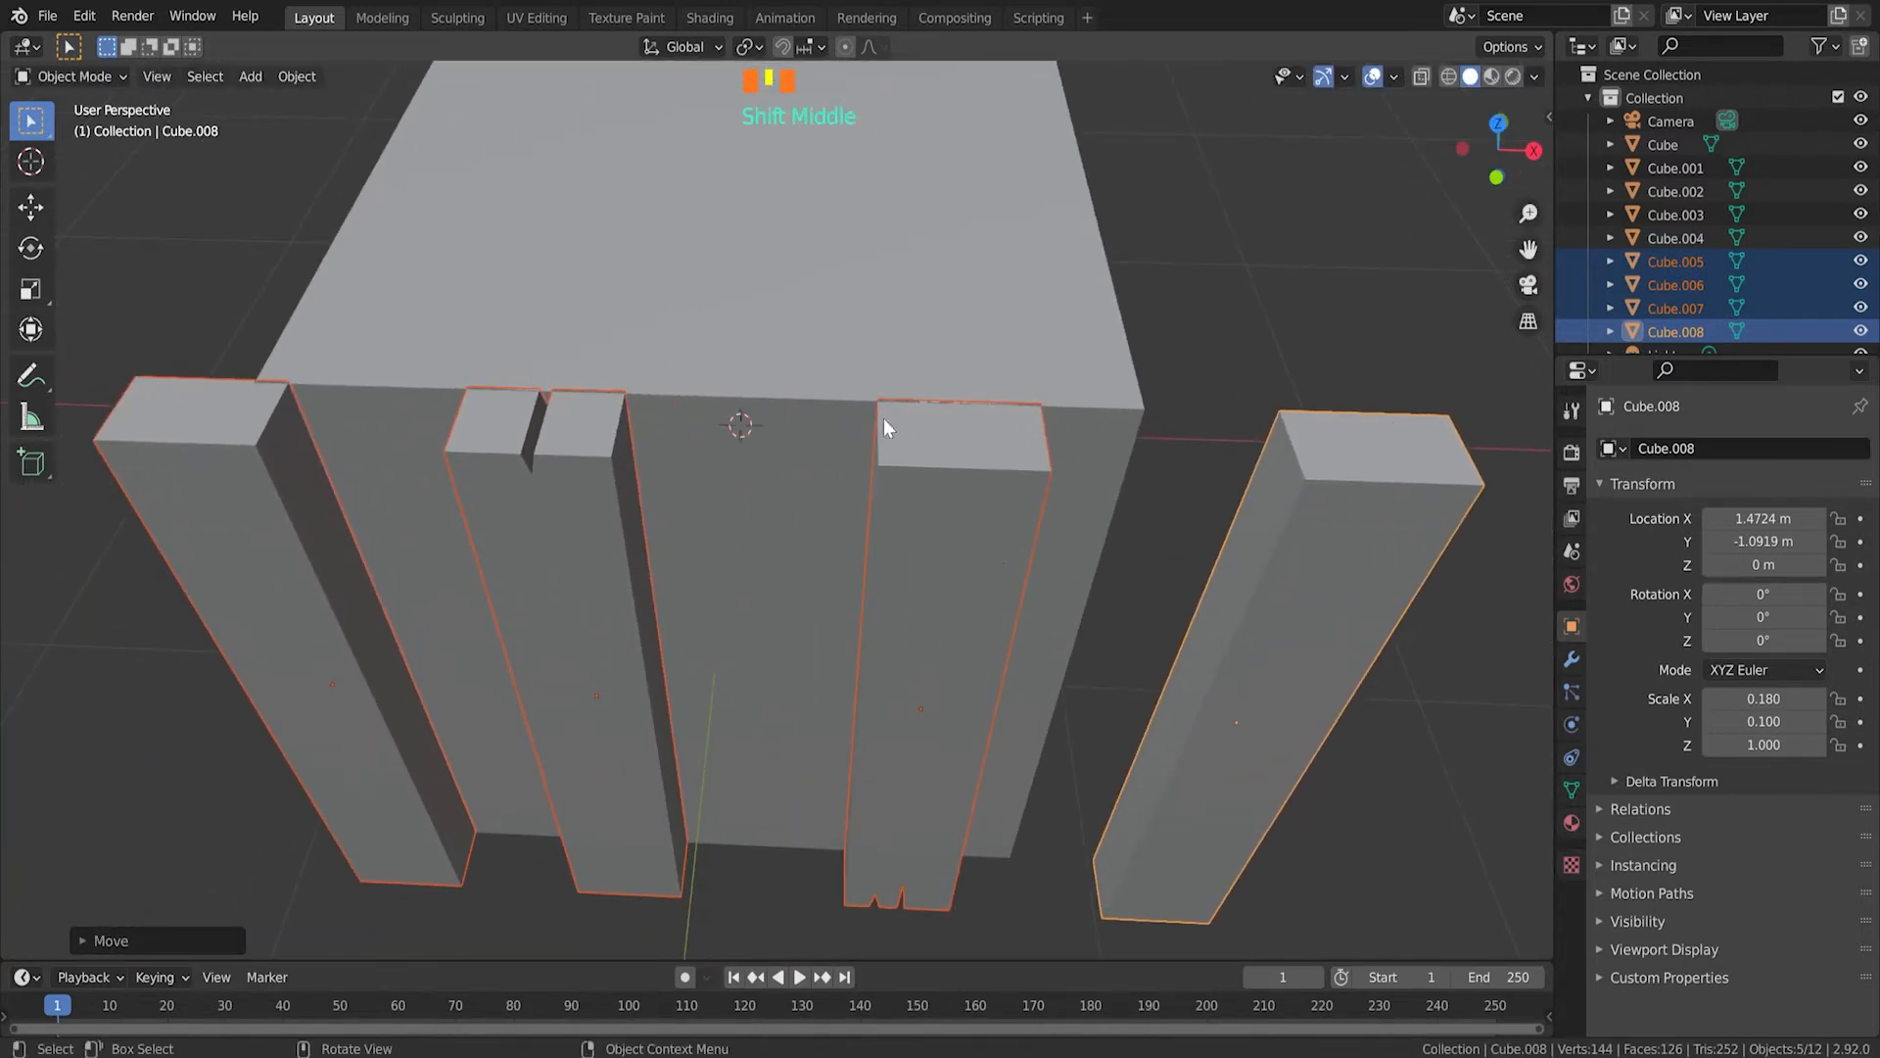
key("g")
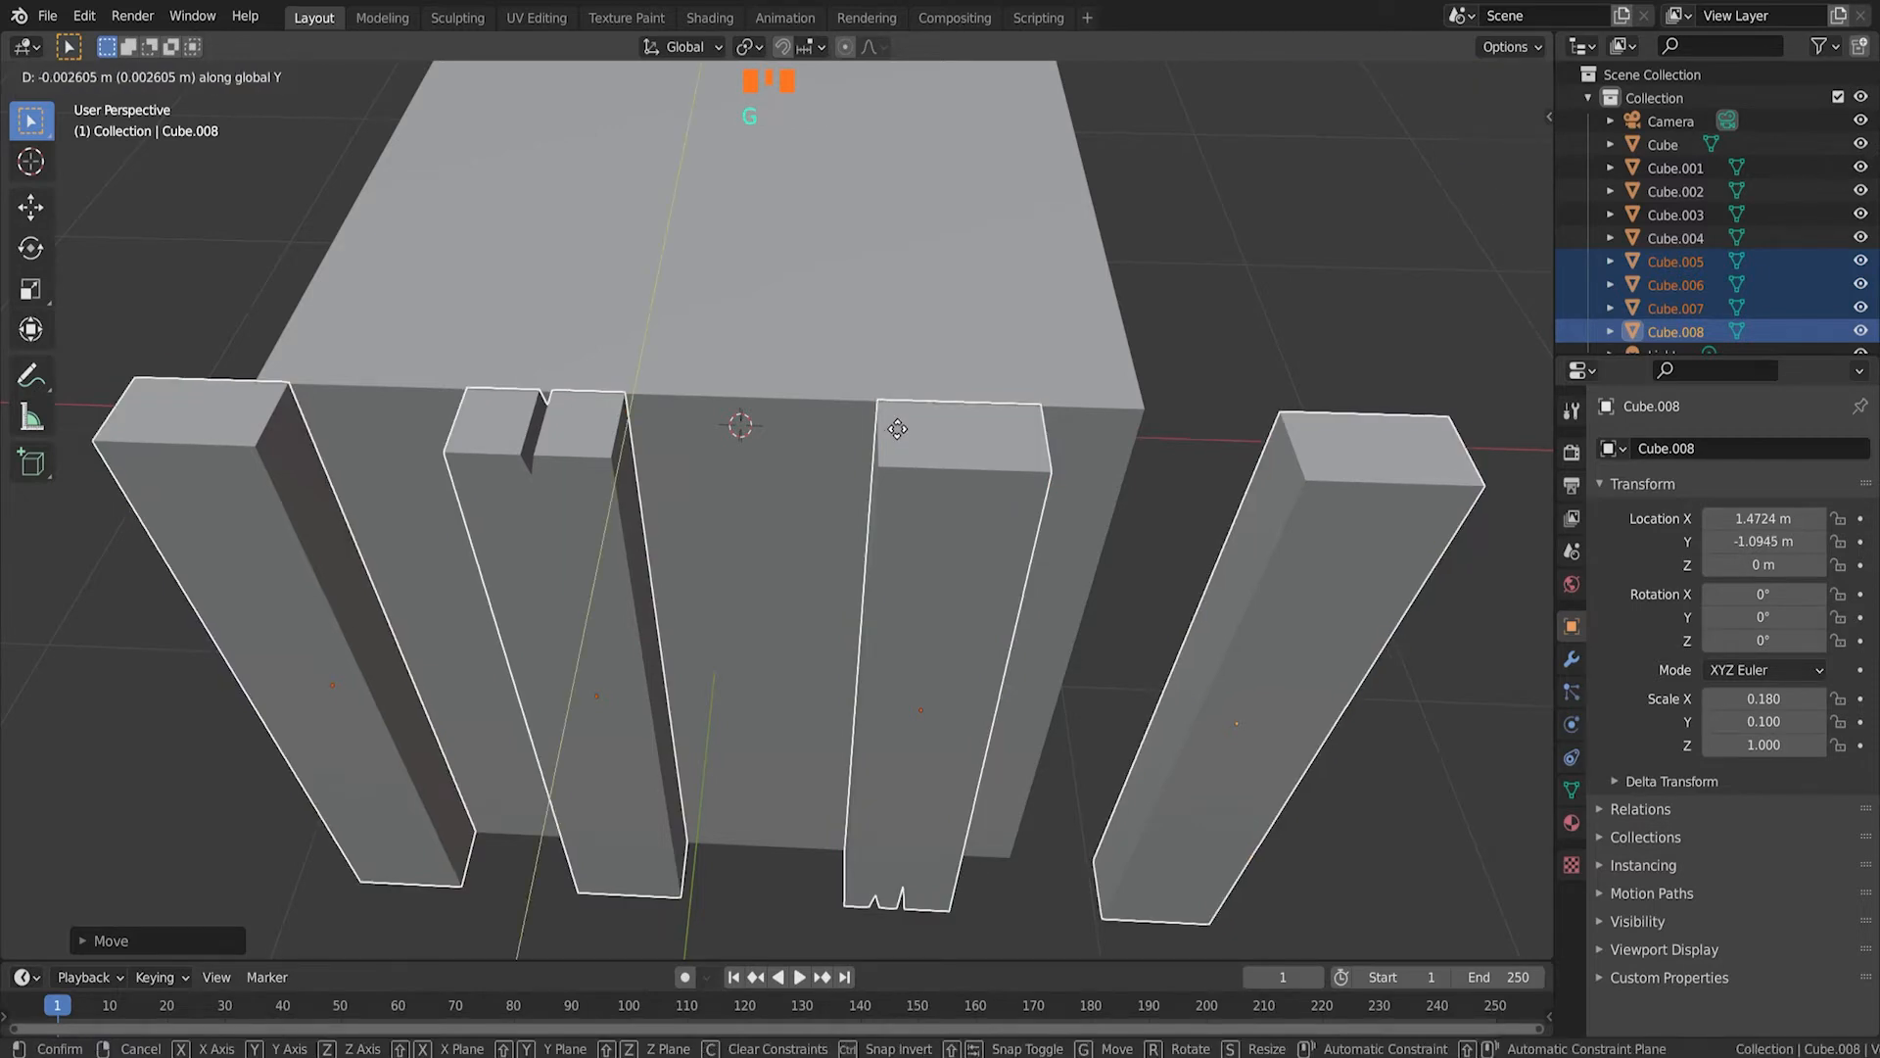
left_click(901, 439)
left_click(1151, 363)
Step: Move the first copied bar along X to about -0.817 m, flush with the large cube's side edge
left_click(256, 467)
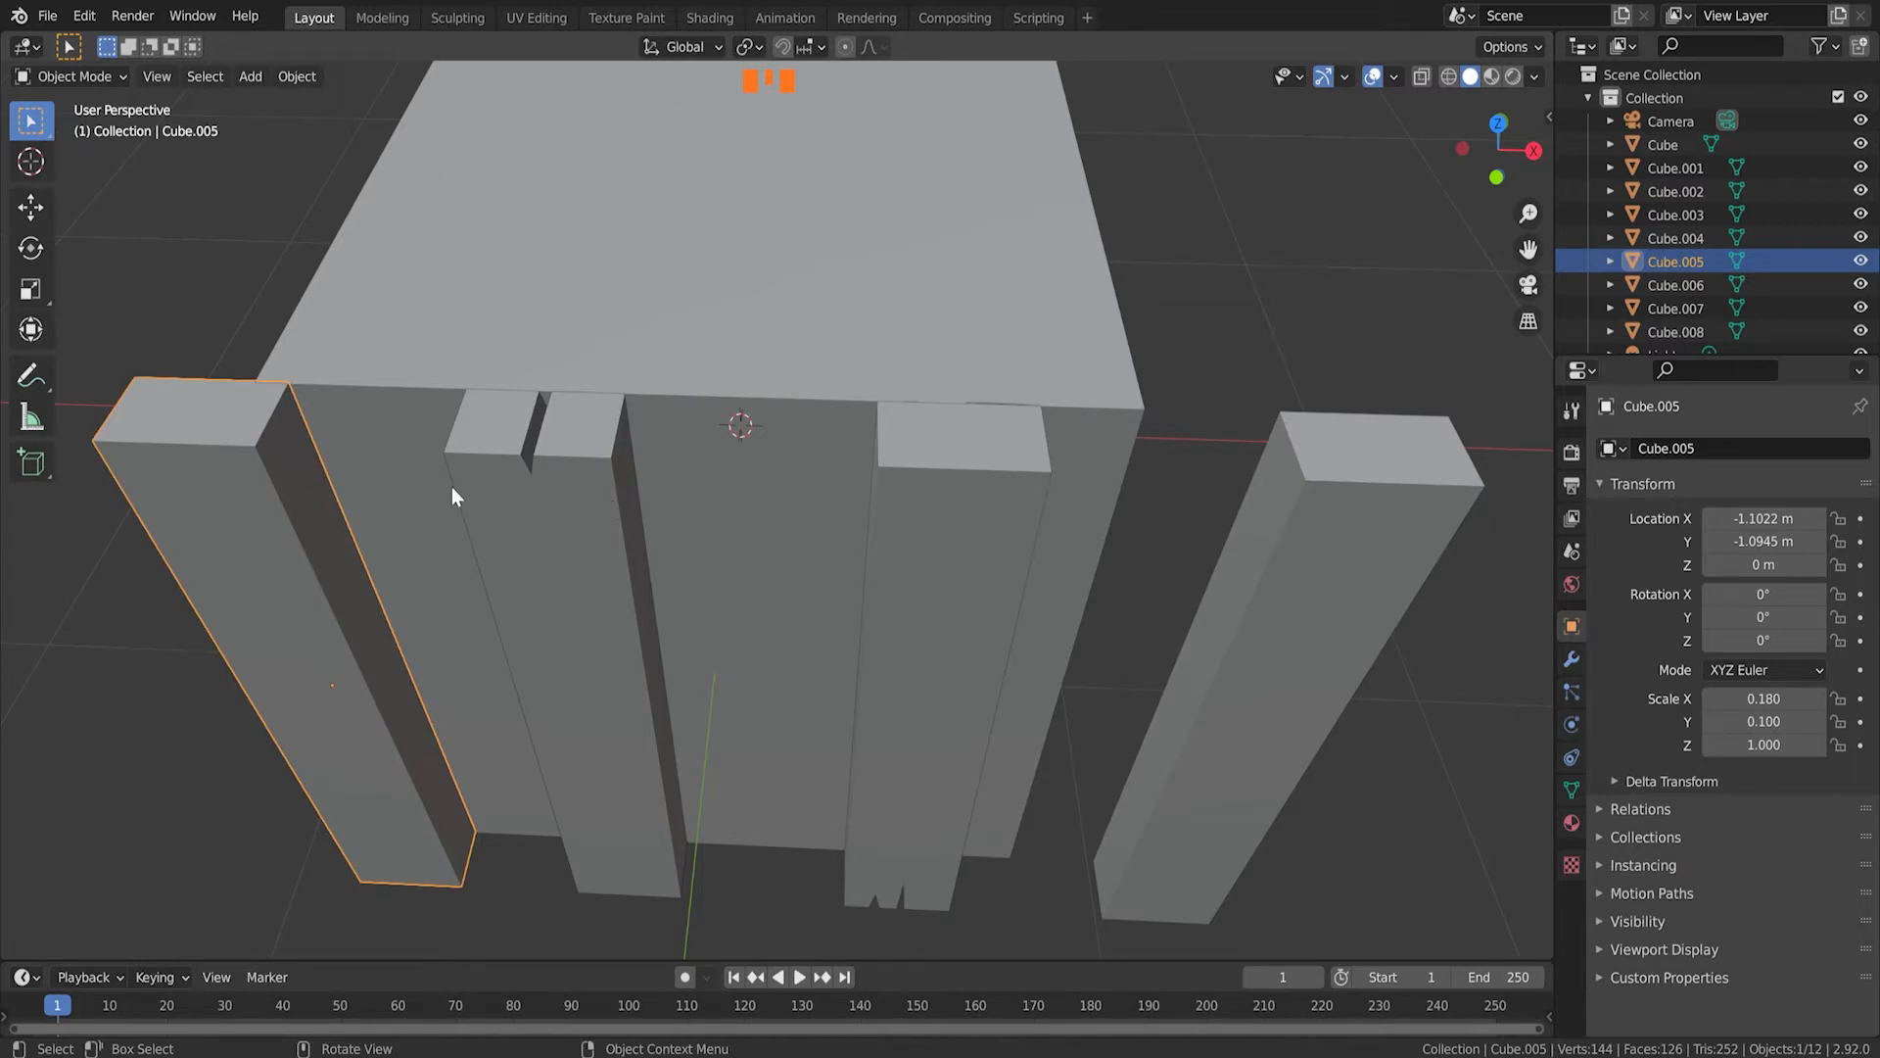
key("g")
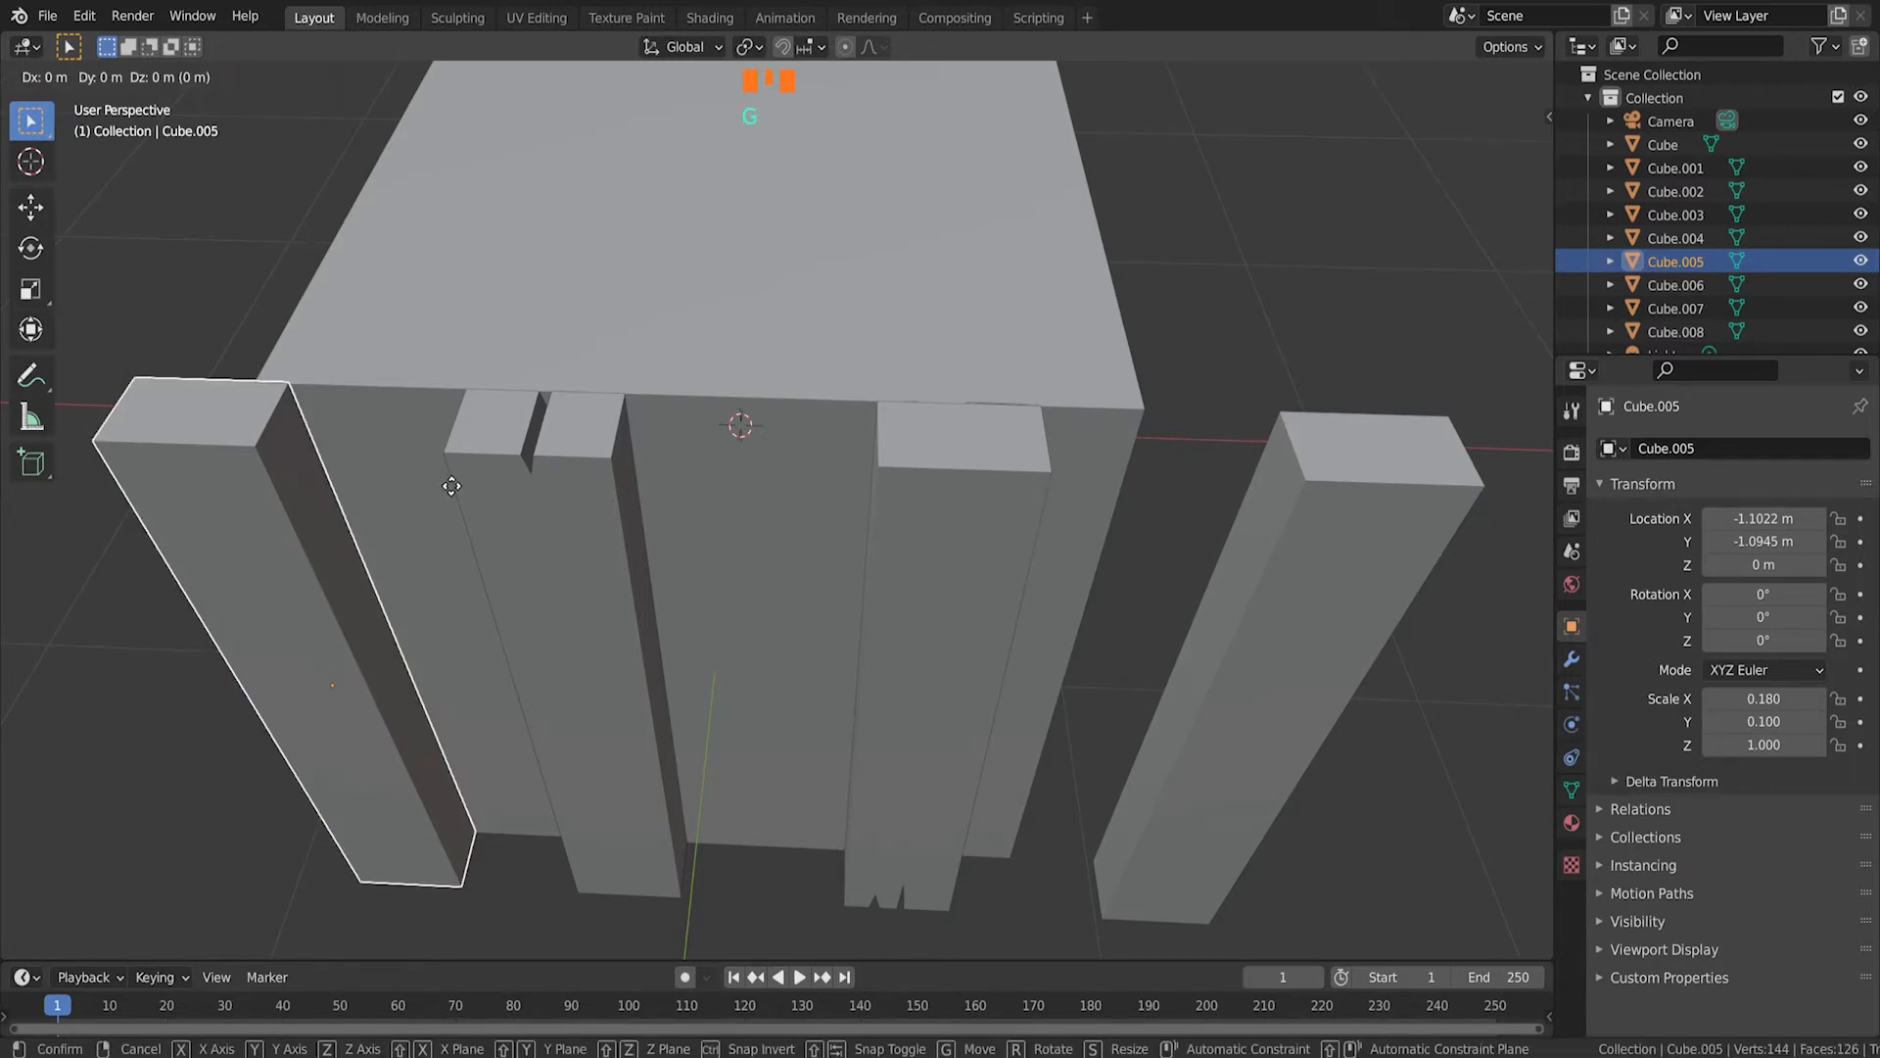
key("x")
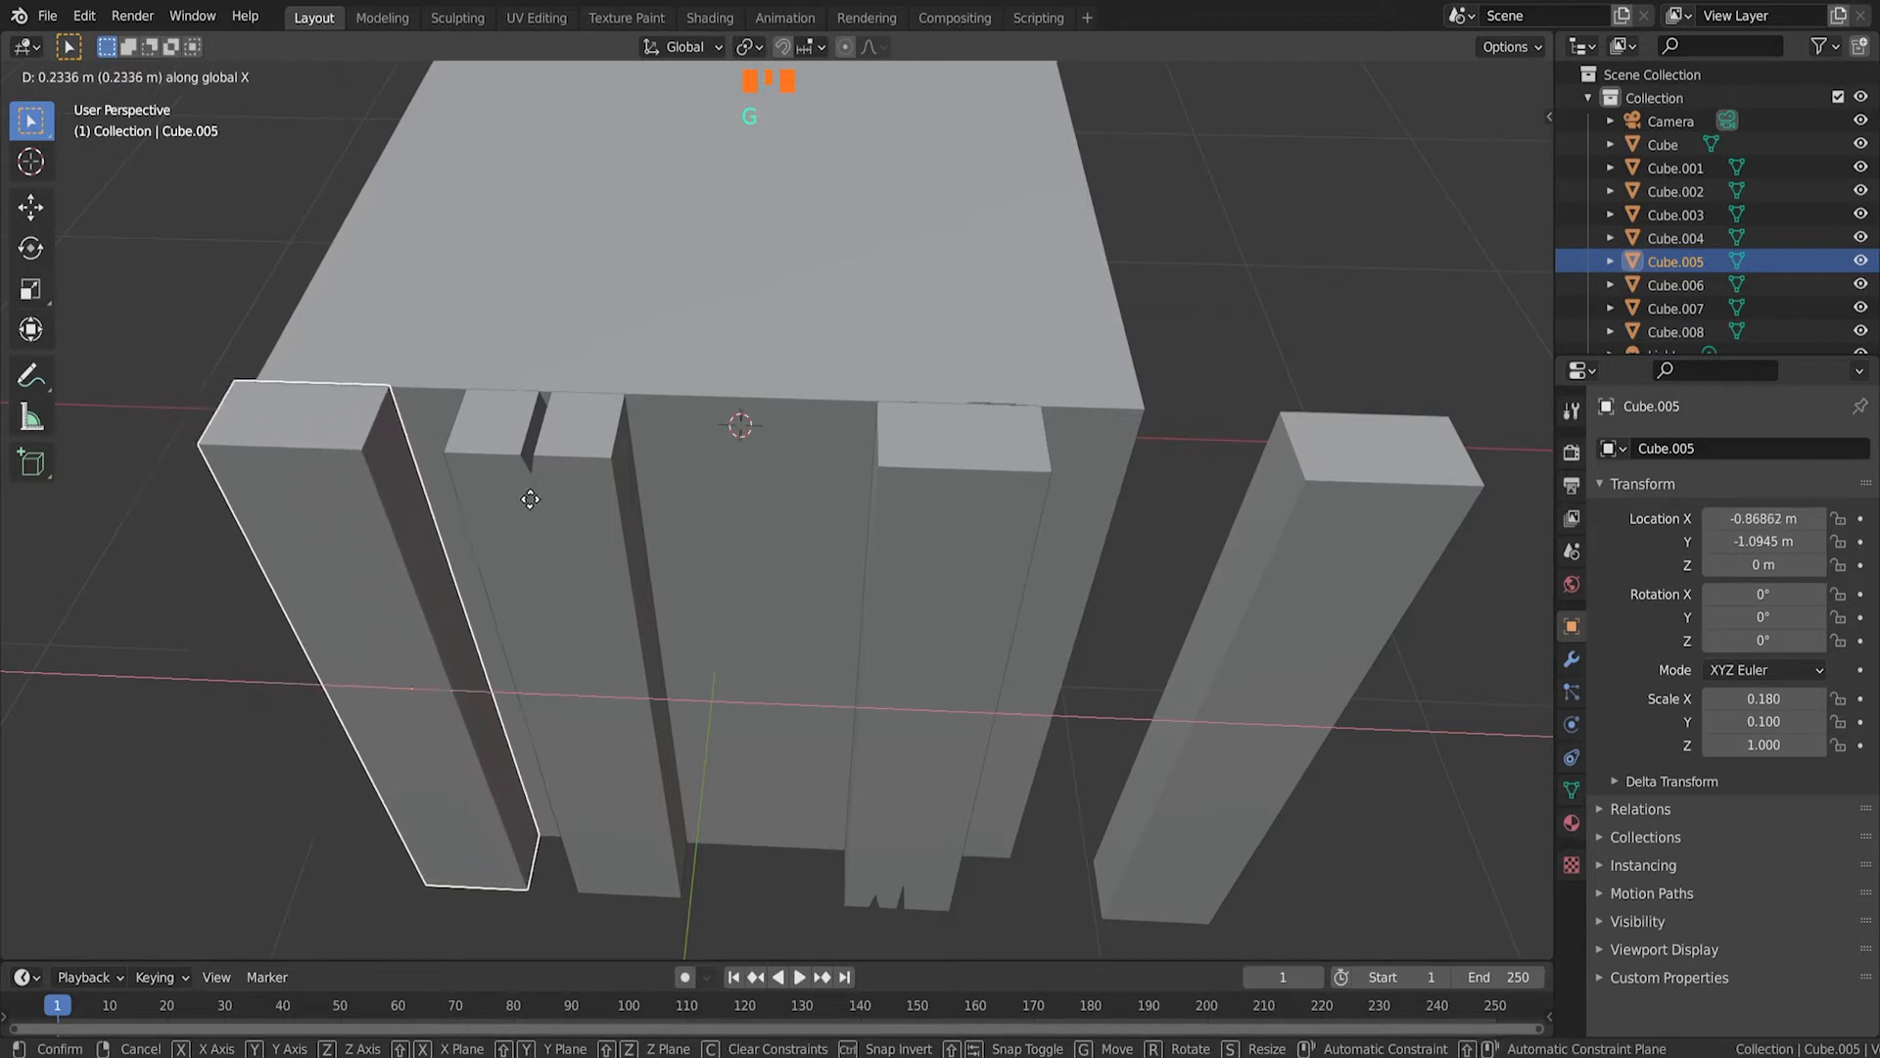
left_click(413, 480)
middle_click_drag(413, 480, 393, 488)
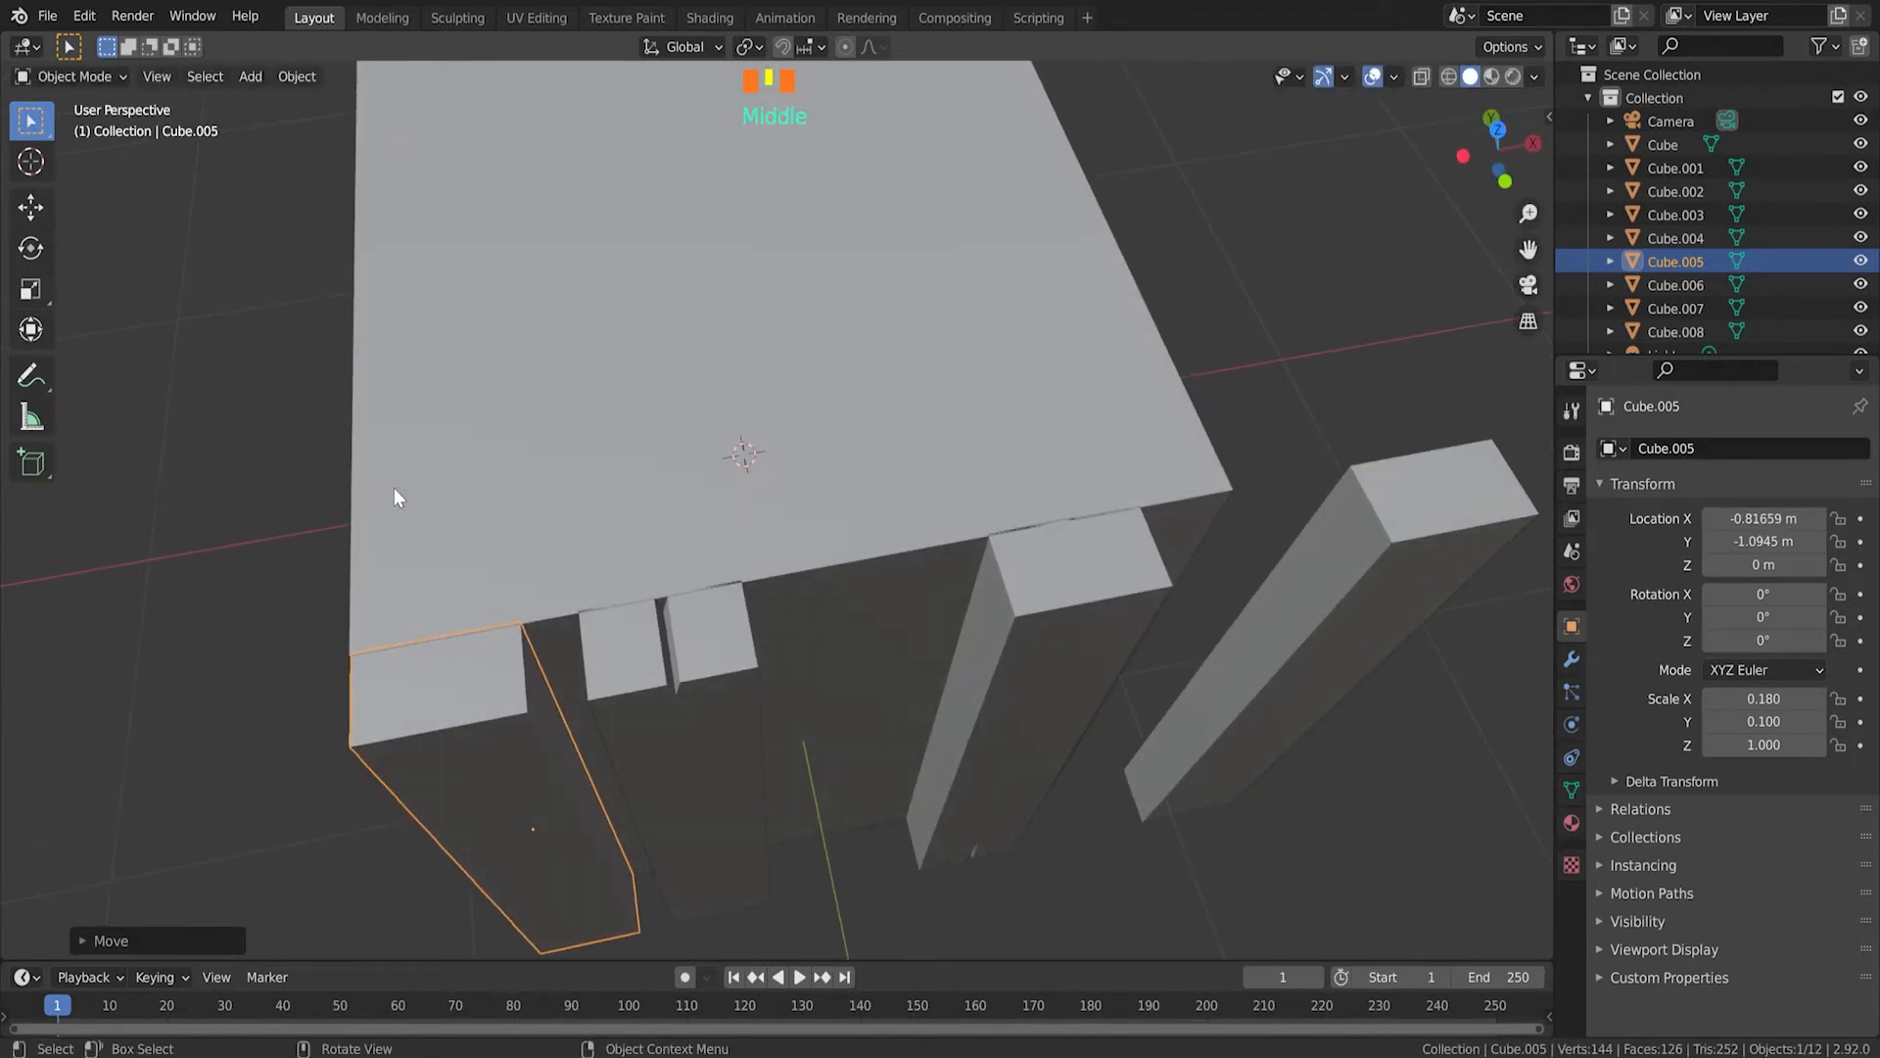
Step: Move the third copied bar along X to about 0.093 m, close beside the second copied bar
key("KP_7")
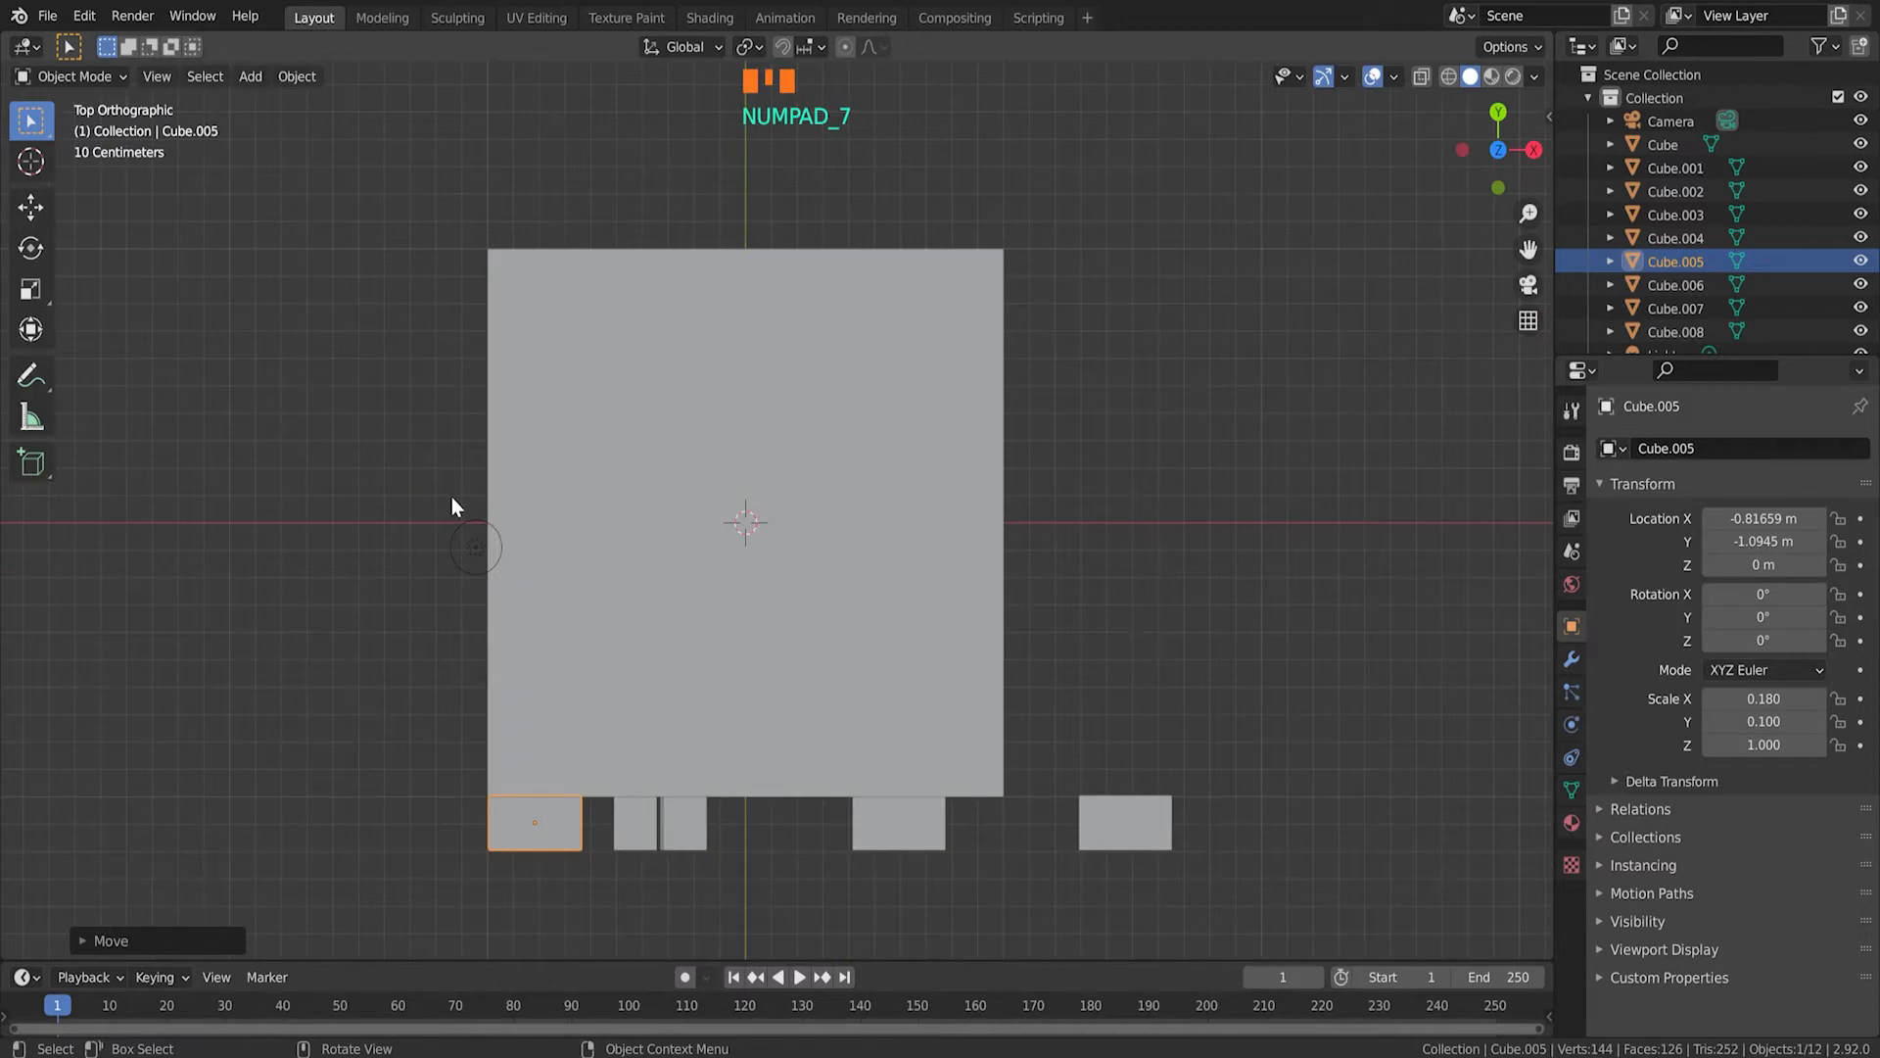
left_click(644, 826)
left_click(891, 816)
key("g")
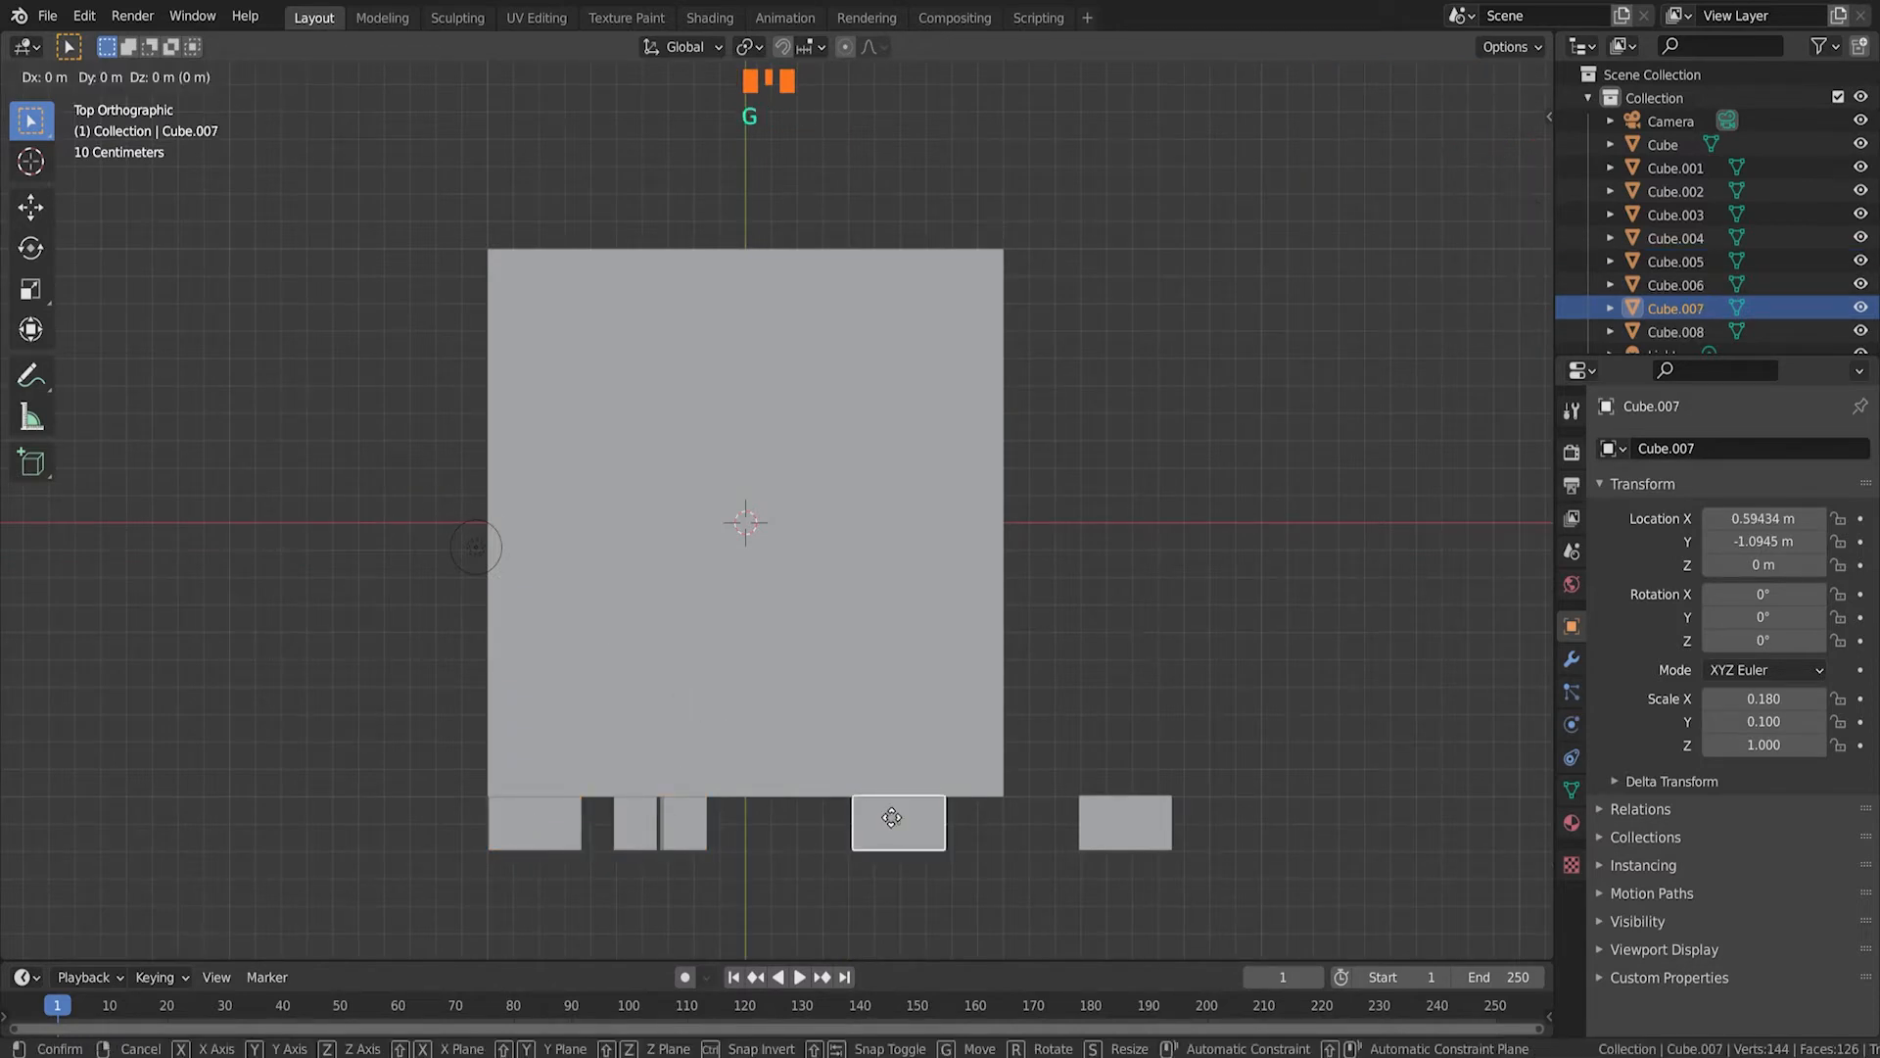
key("x")
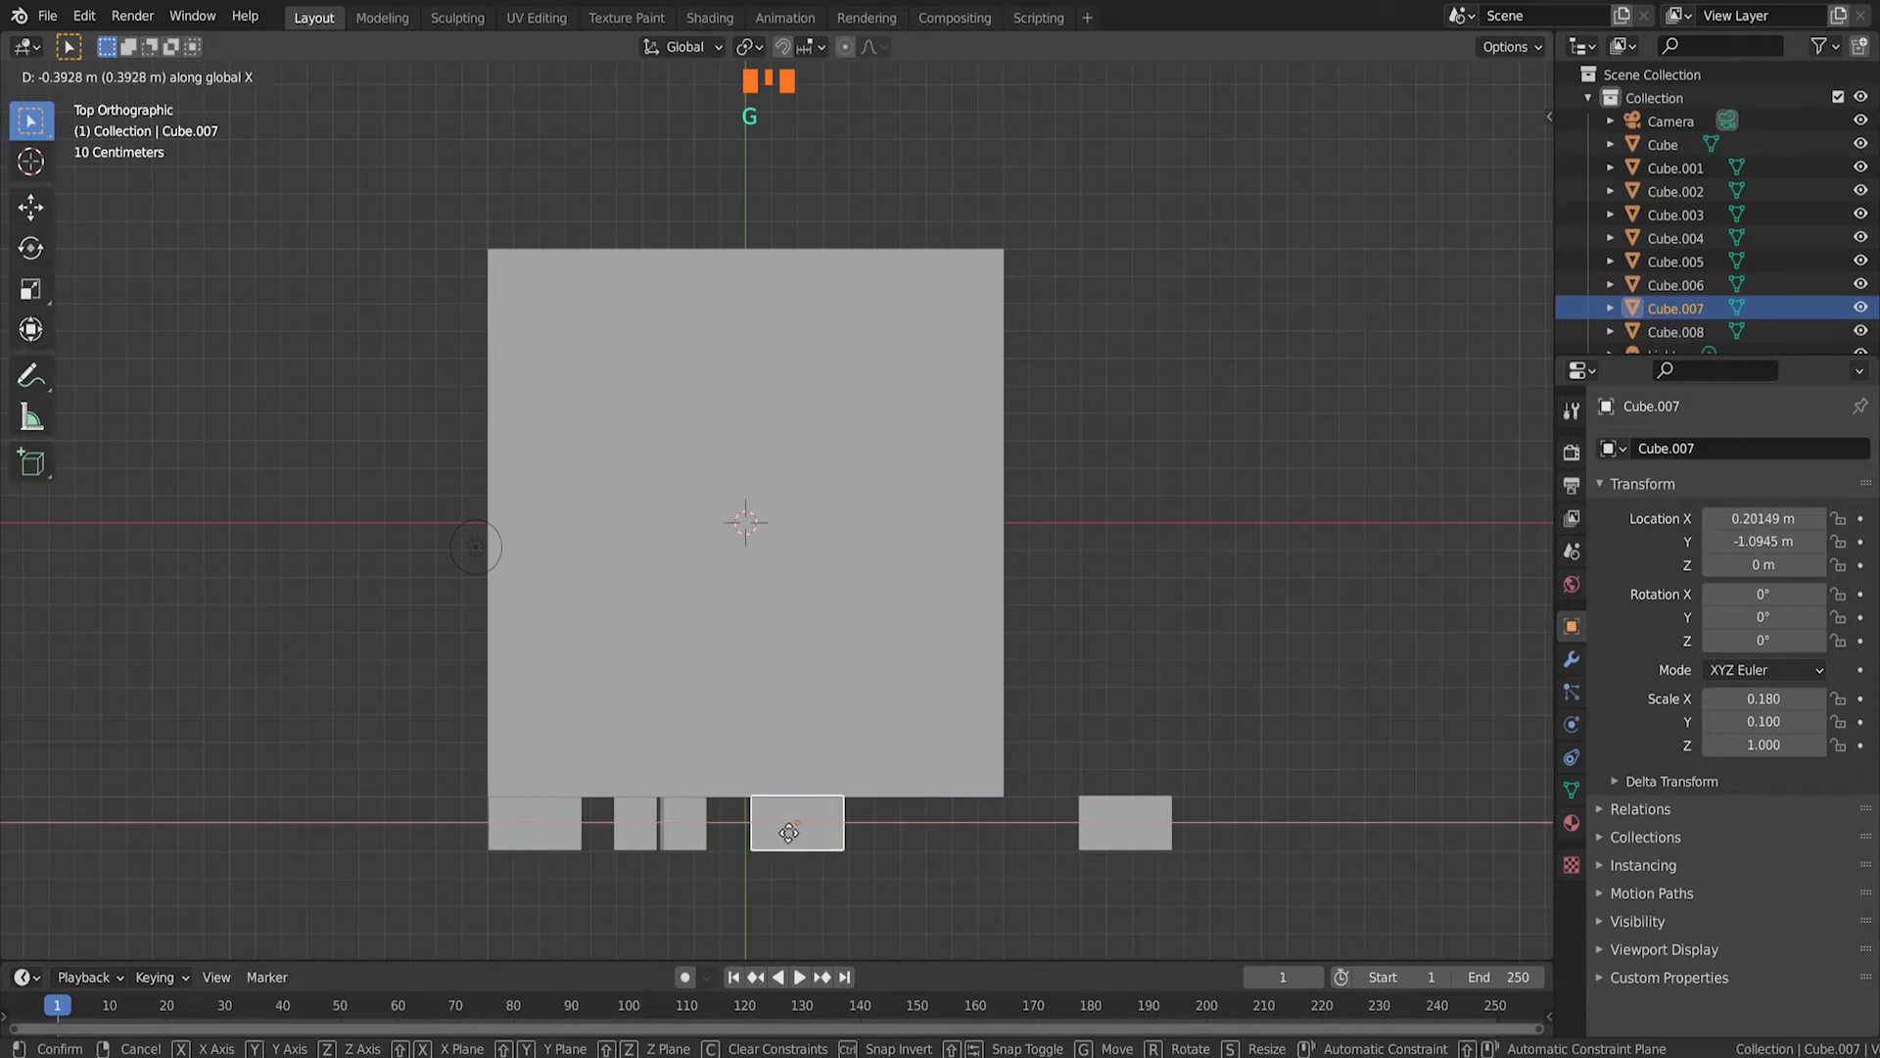
left_click(763, 832)
Step: Move the fourth copied bar along X to about 0.499 m, close beside the third bar
left_click(1119, 818)
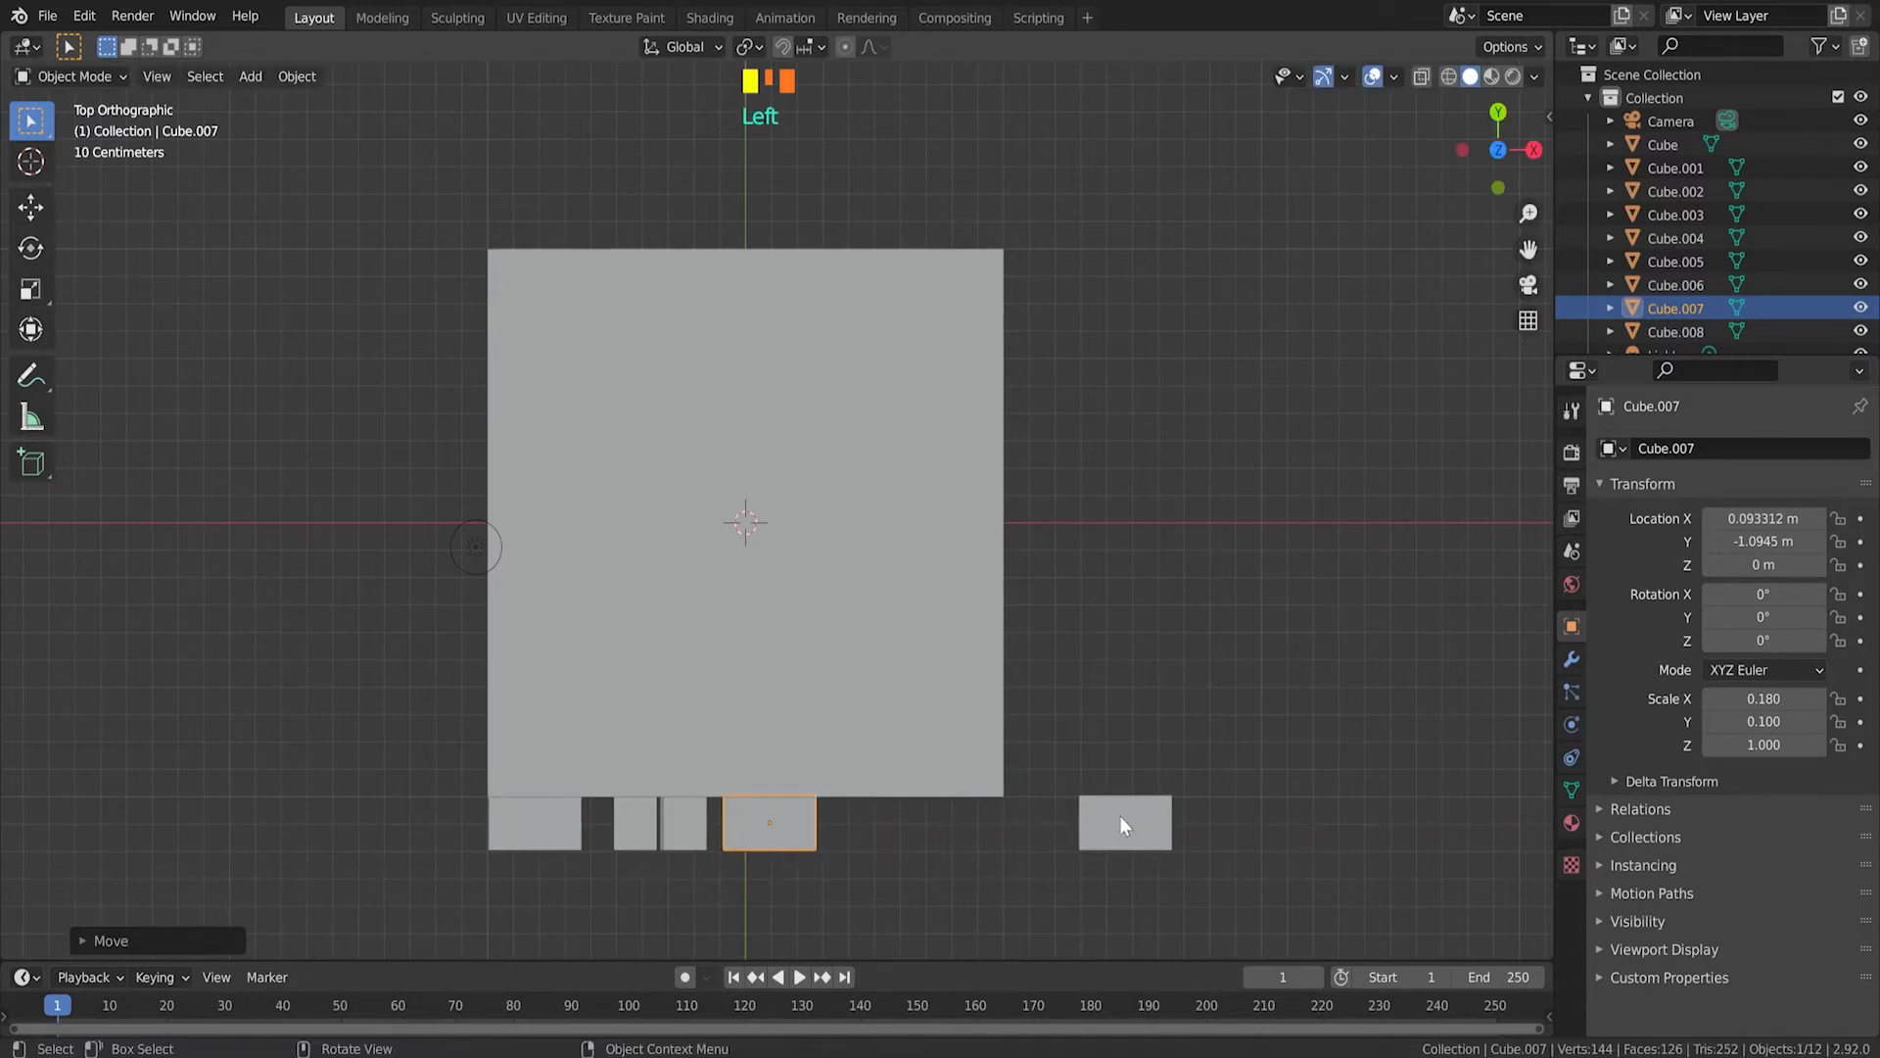
key("g")
key("x")
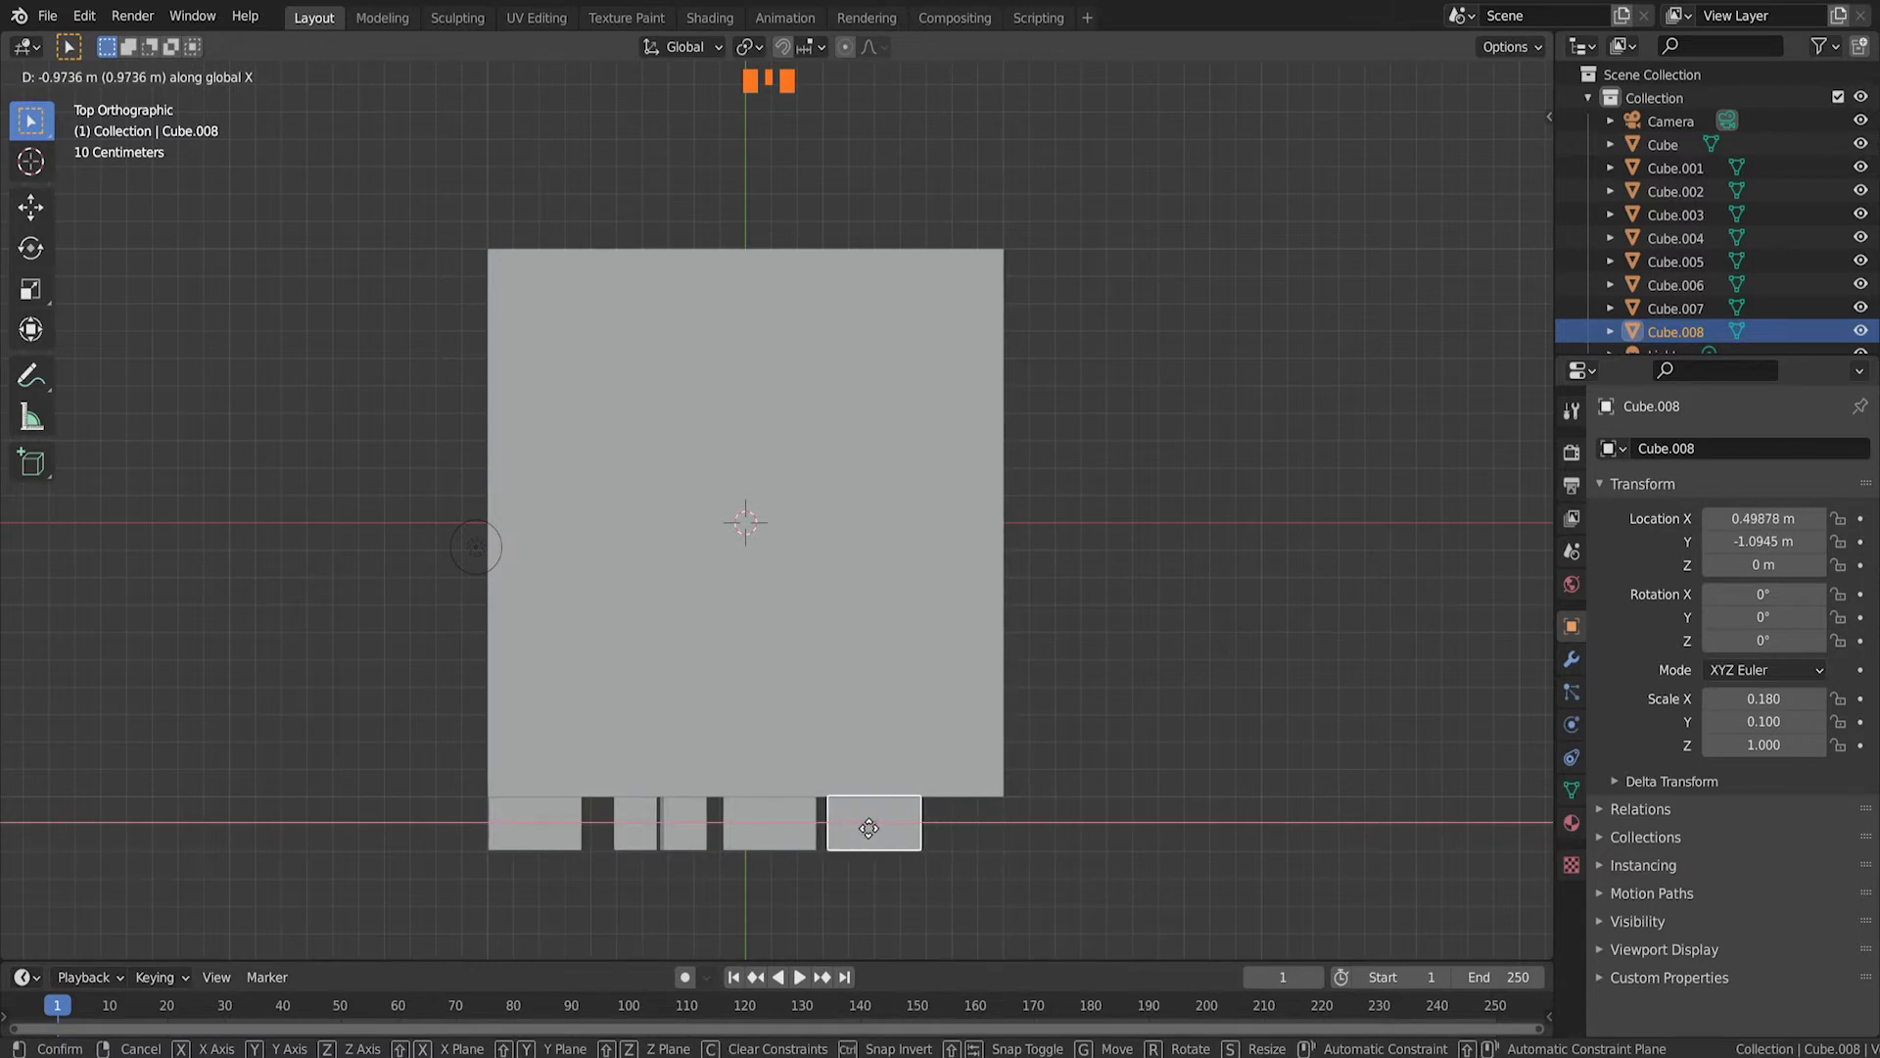
left_click(869, 818)
Step: Duplicate the notched second bar and move the copy along X to about 0.901 m, beyond the fourth bar
left_click(644, 816)
middle_click_drag(763, 819, 760, 675)
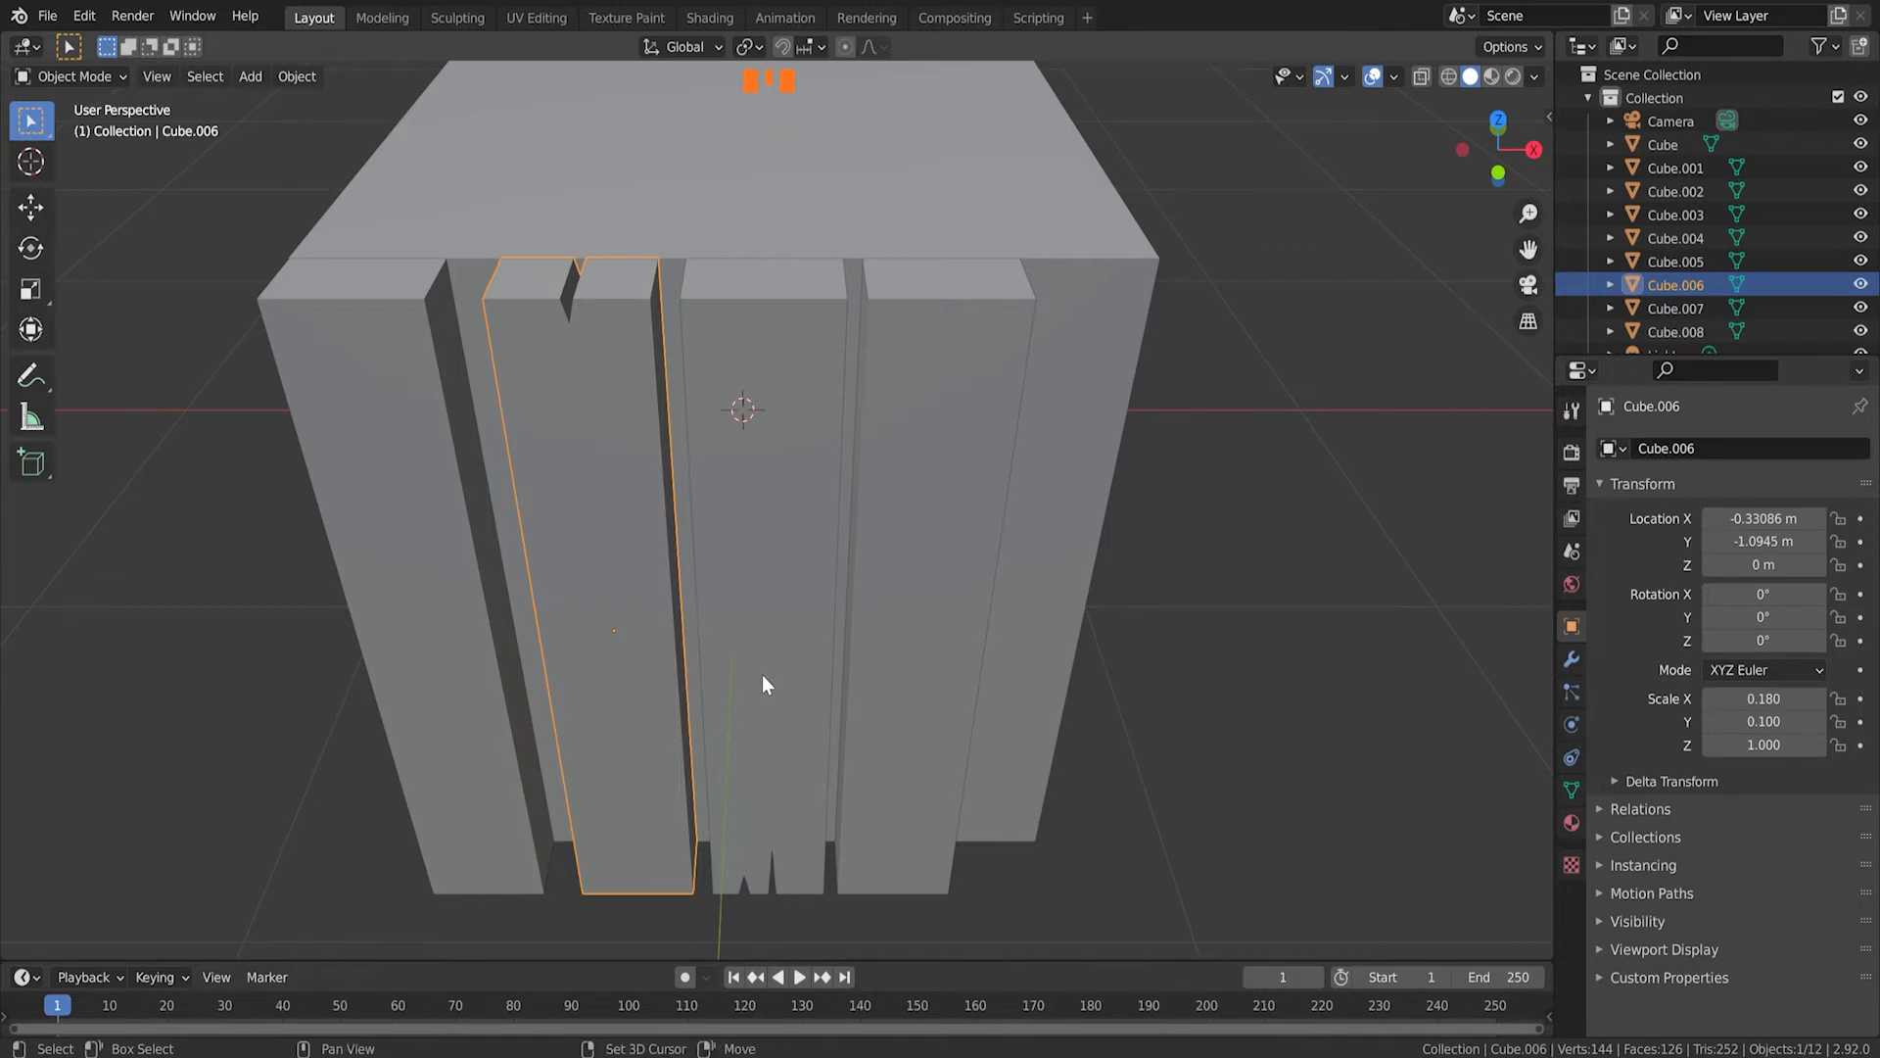
key("shift+d")
key("x")
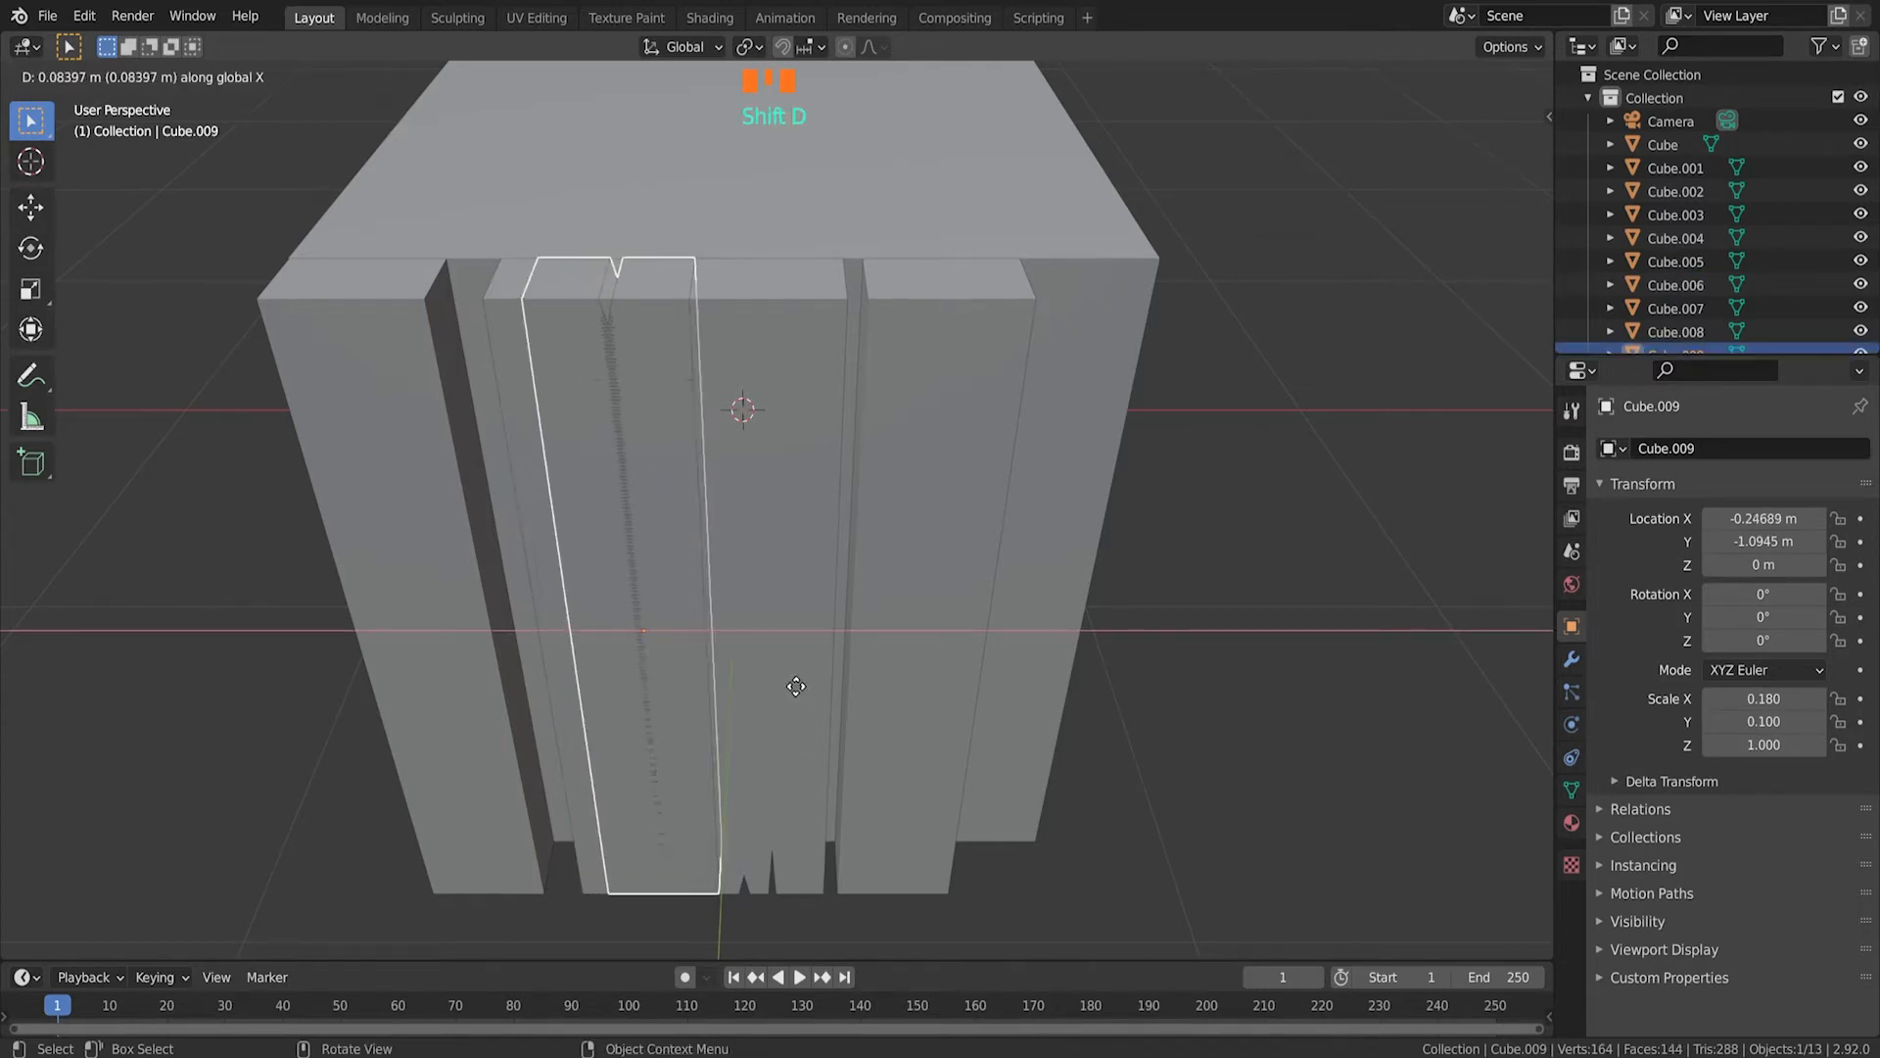
left_click(1206, 727)
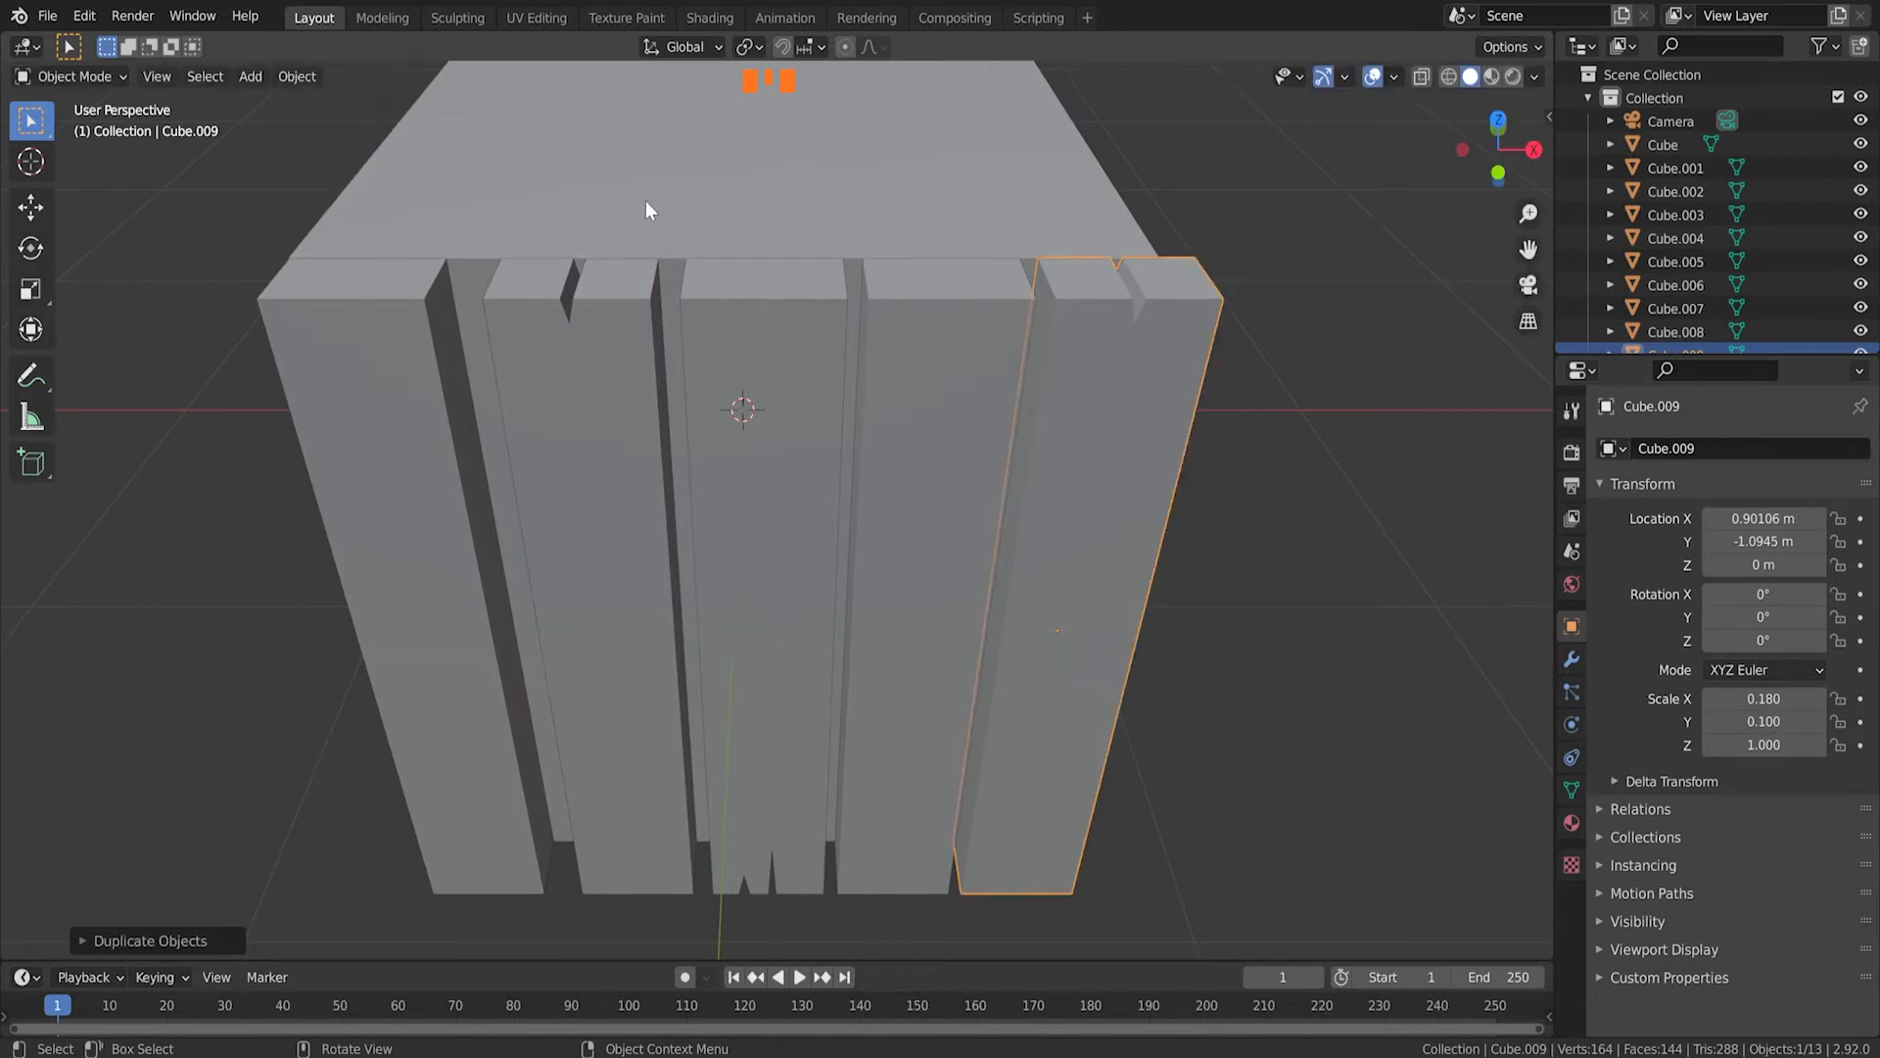
Step: From the top view, move the notched second bar along X to about -0.439 m, close beside the first bar
key("KP_7")
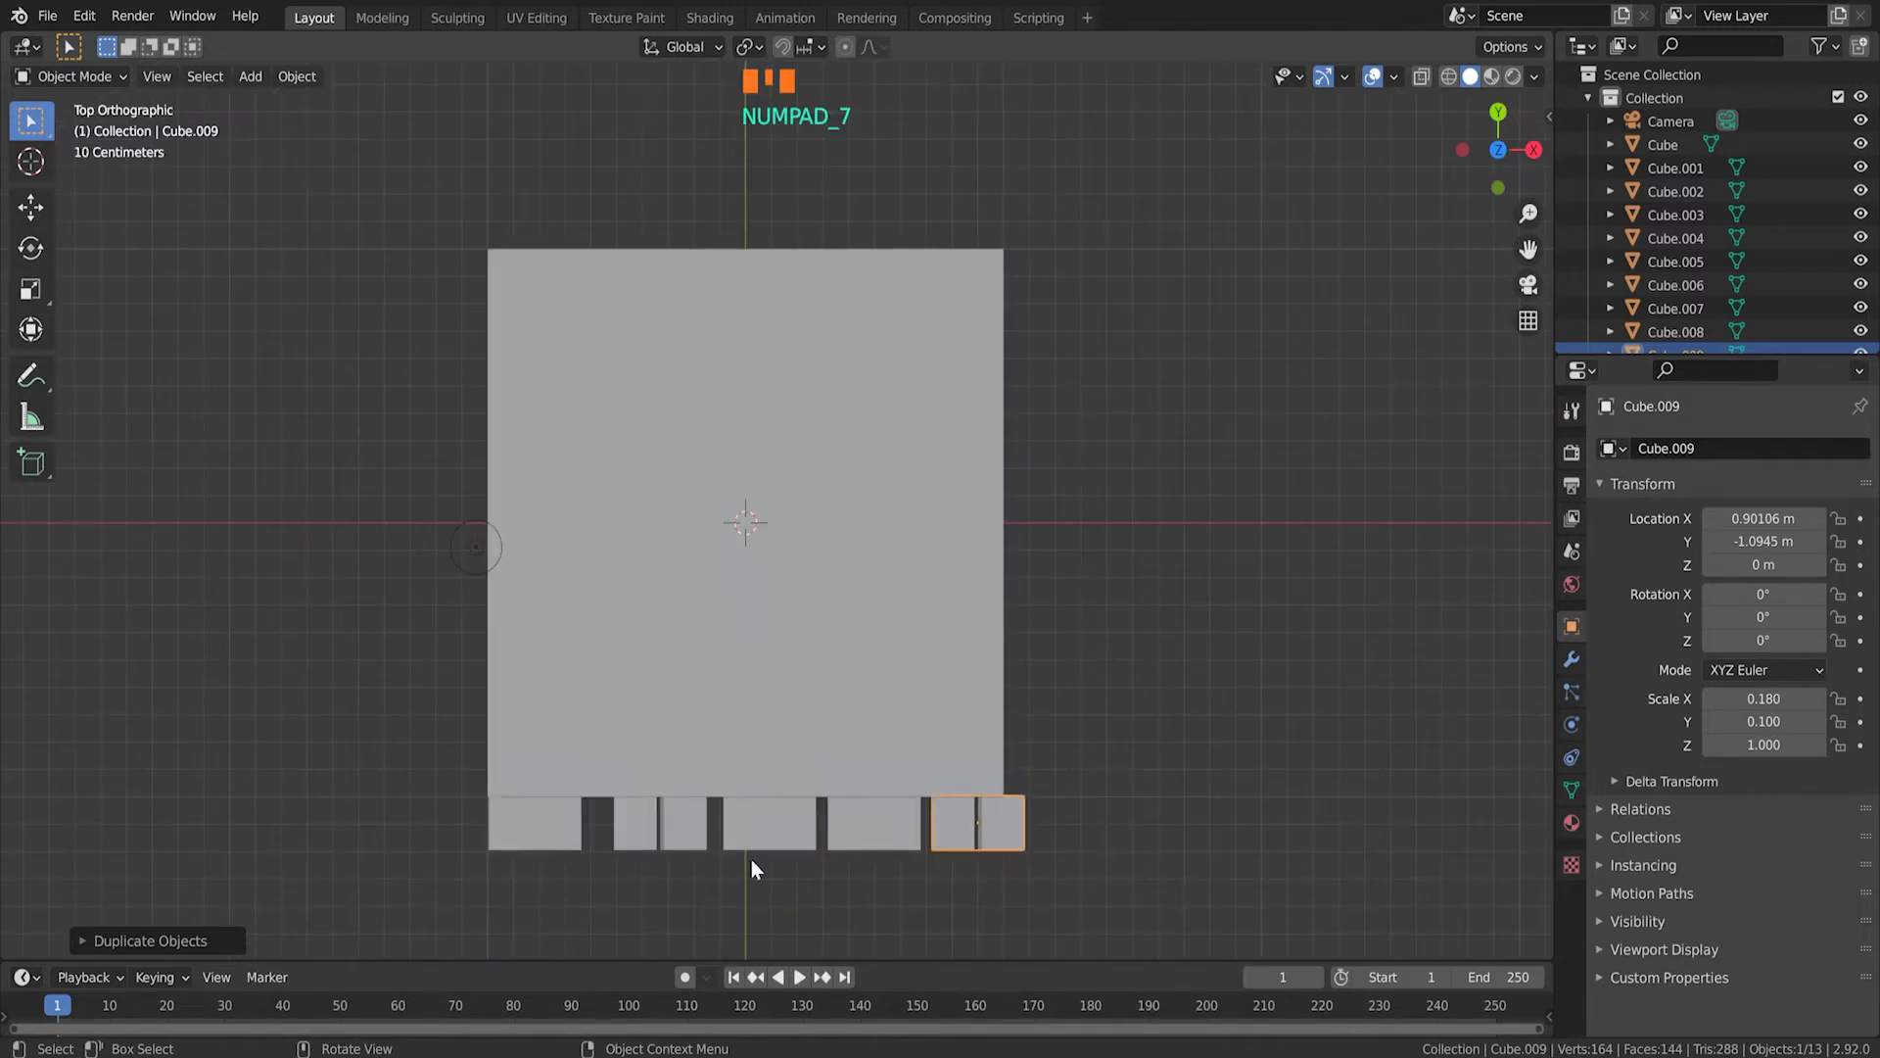
left_click(693, 927)
left_click(657, 840)
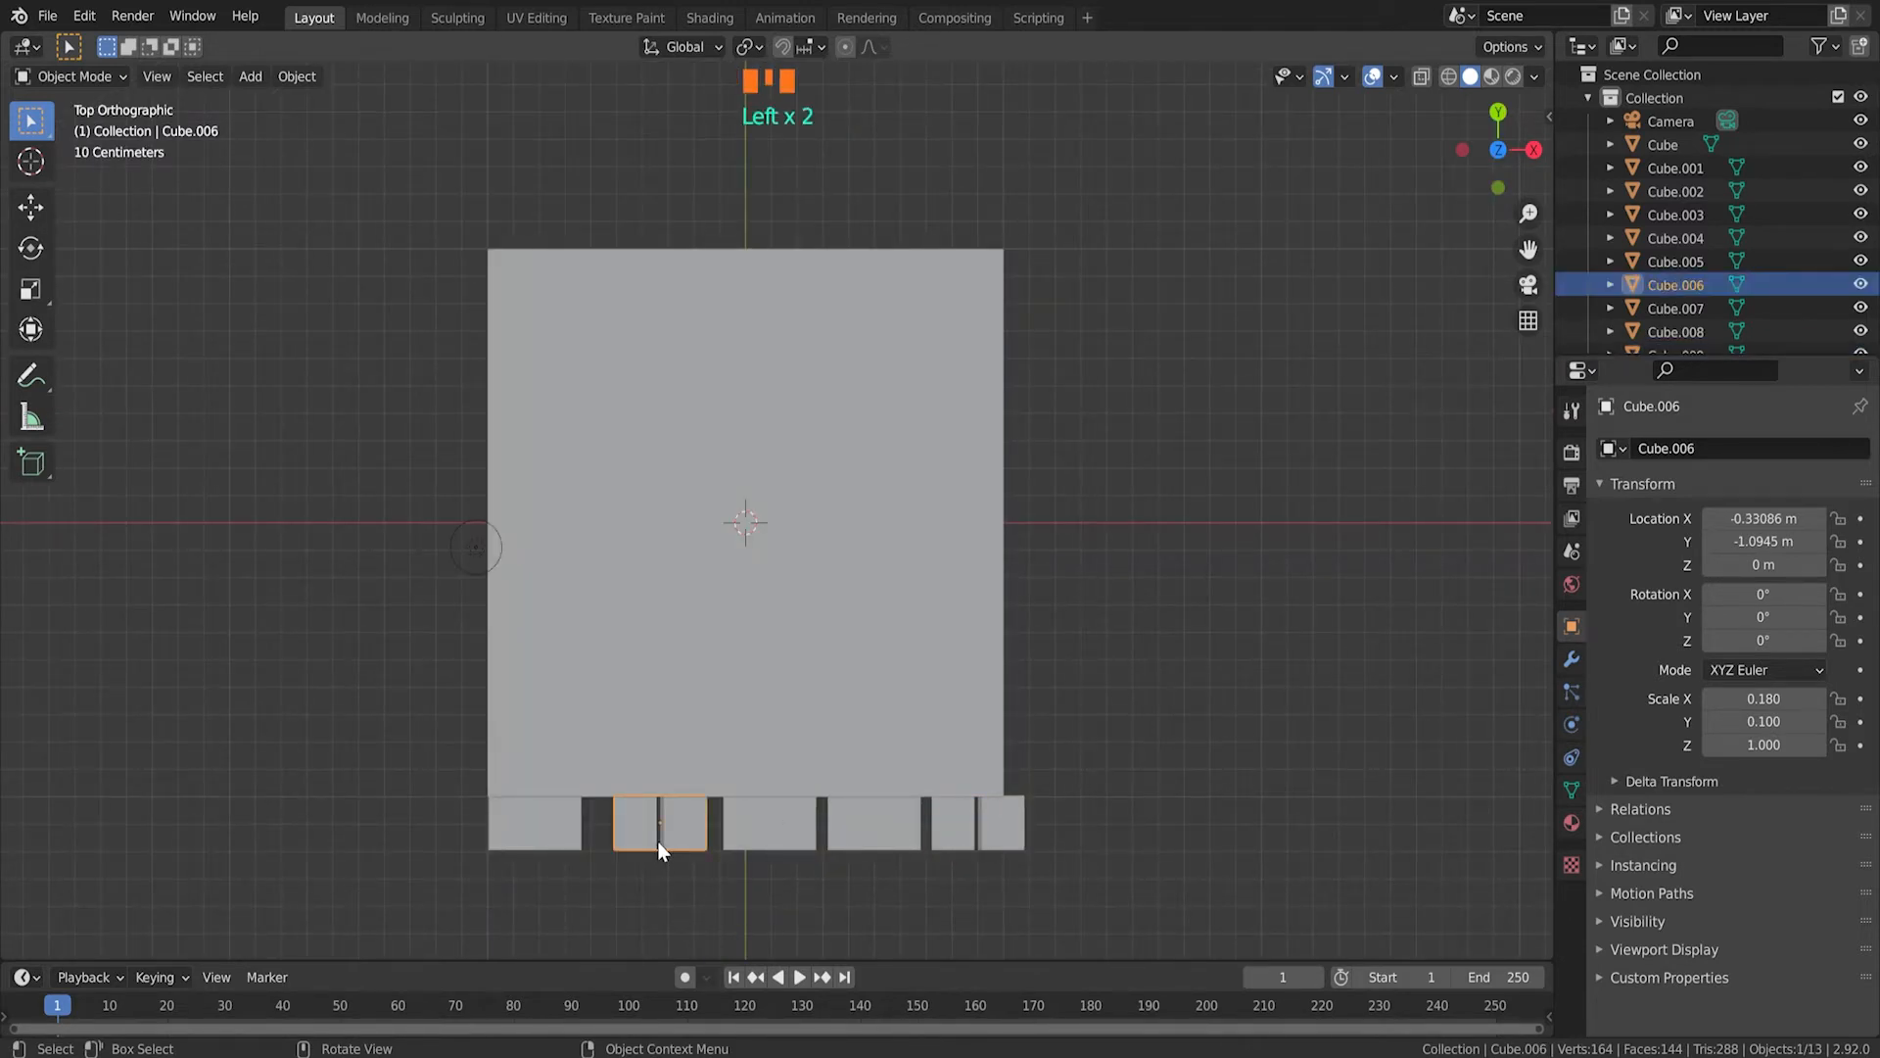
key("g")
key("x")
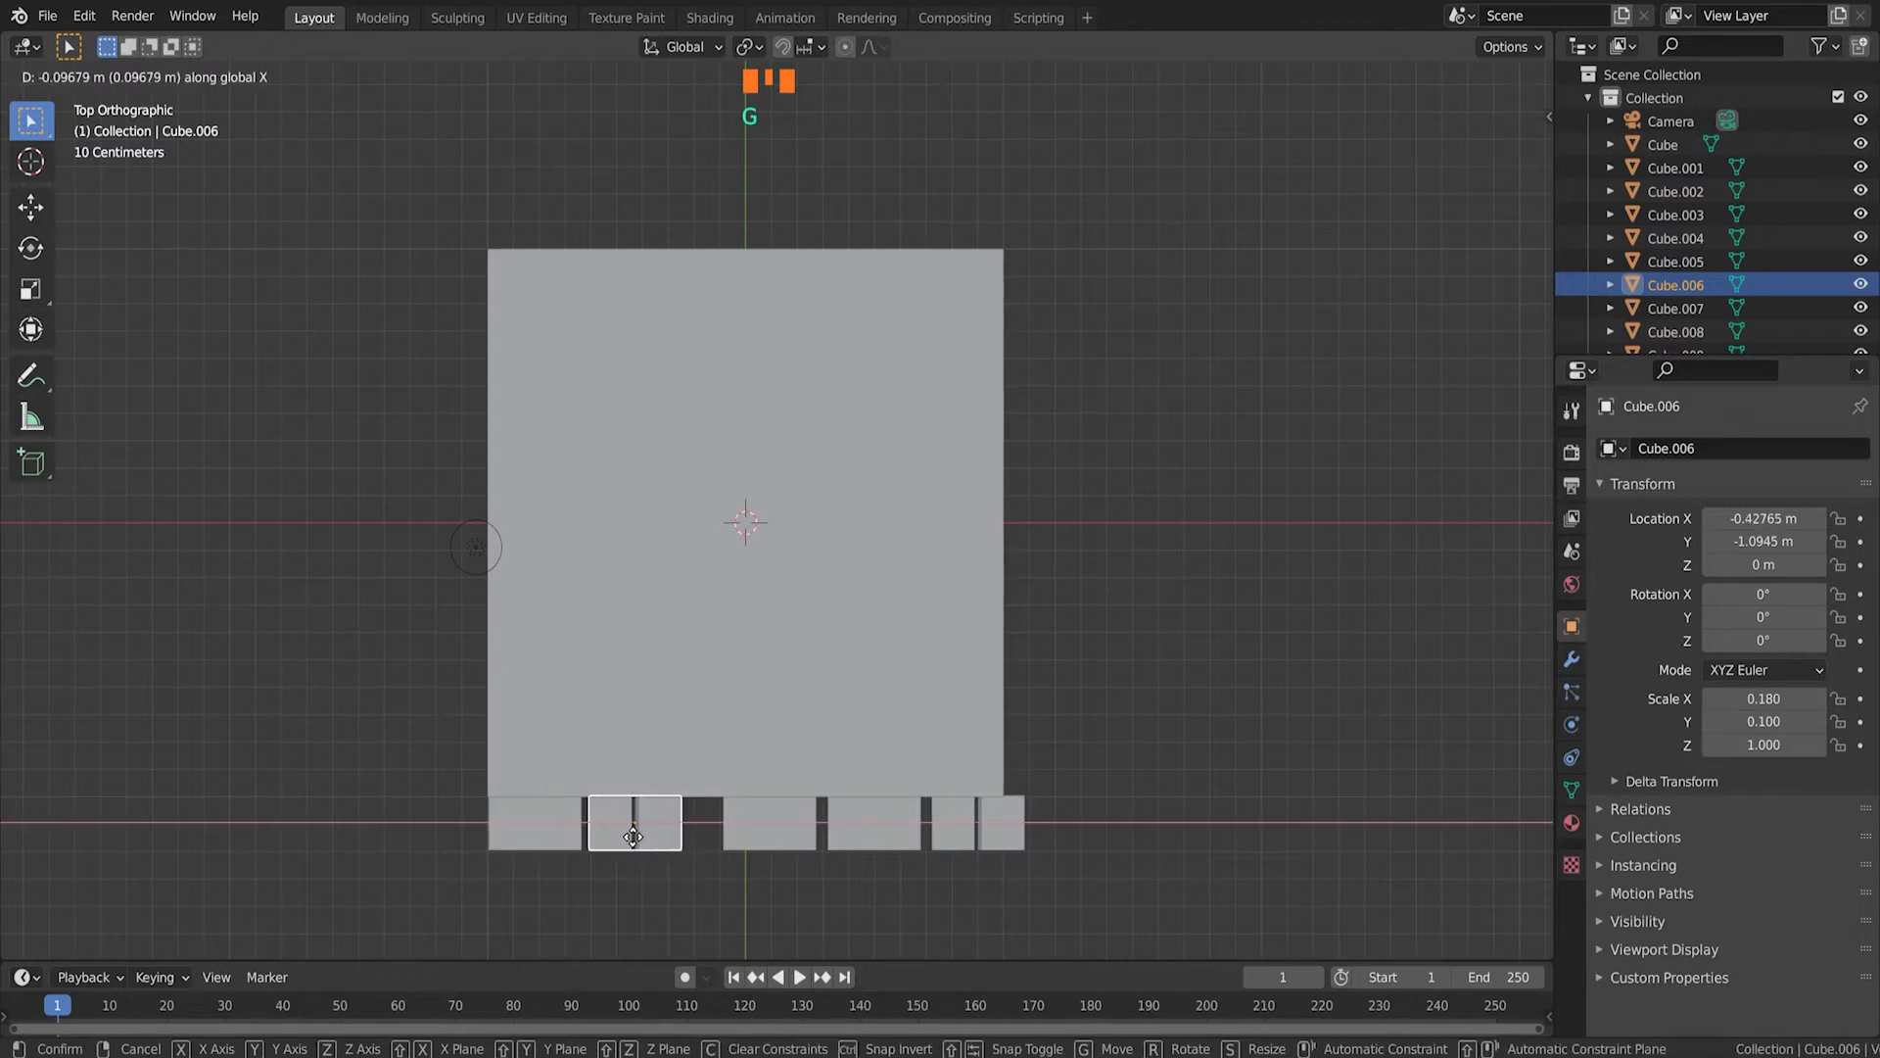
left_click(631, 836)
Step: Move the third bar along X to about -0.066 m, close beside the second bar
left_click(766, 822)
key("g")
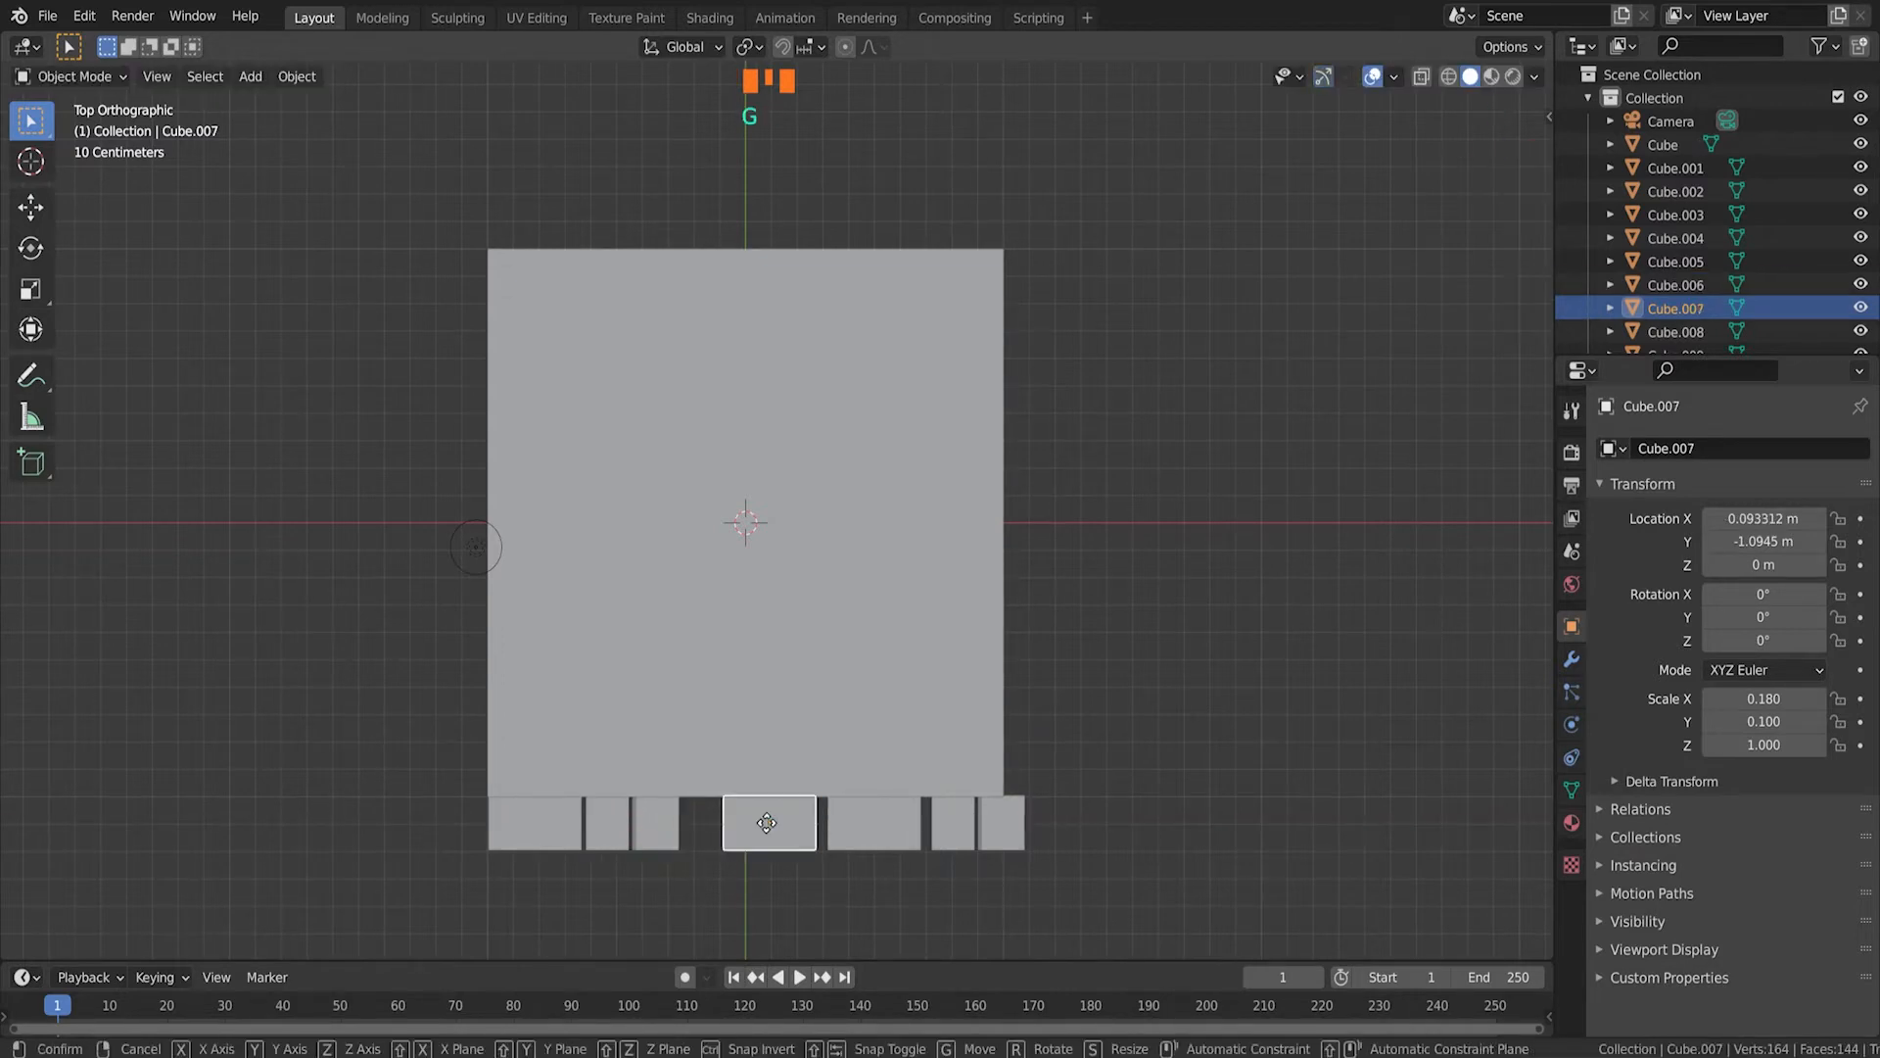
key("x")
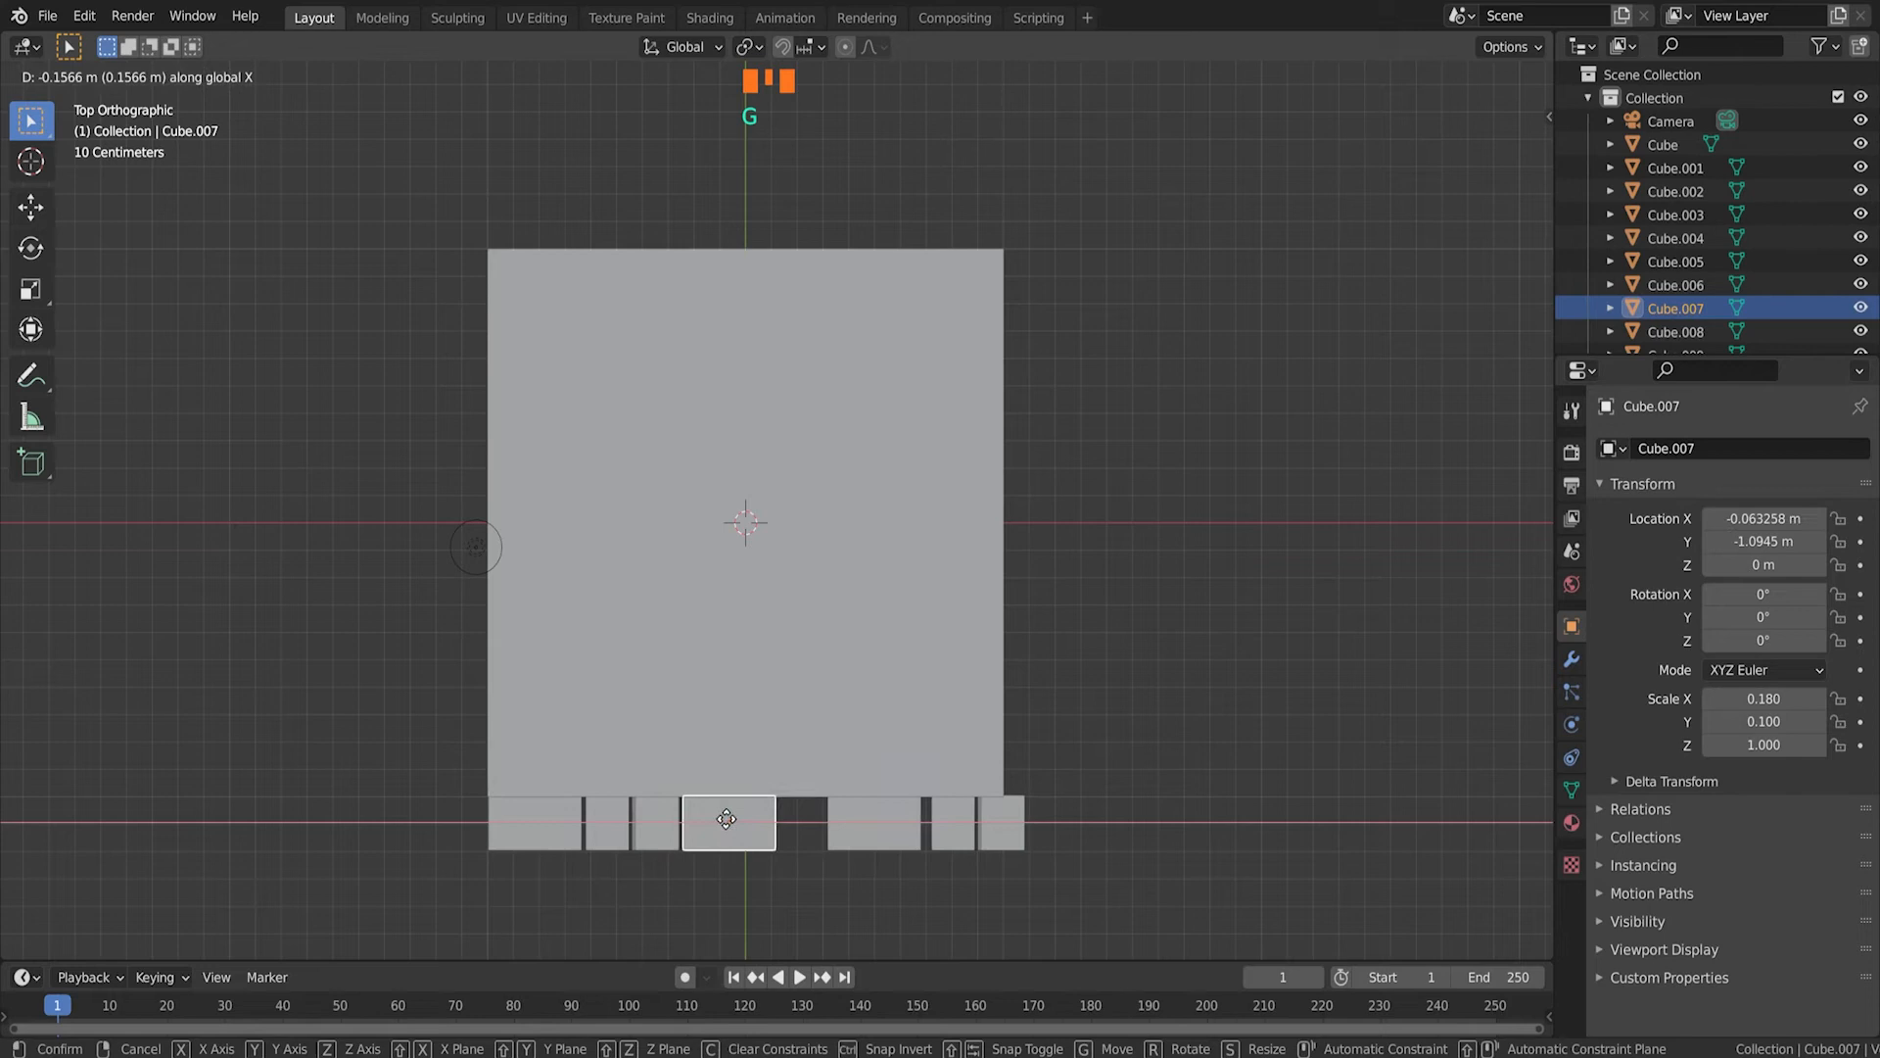
left_click(725, 819)
Step: Move the fourth bar along X to about 0.311 m, close beside the third bar
left_click(852, 820)
key("g")
key("x")
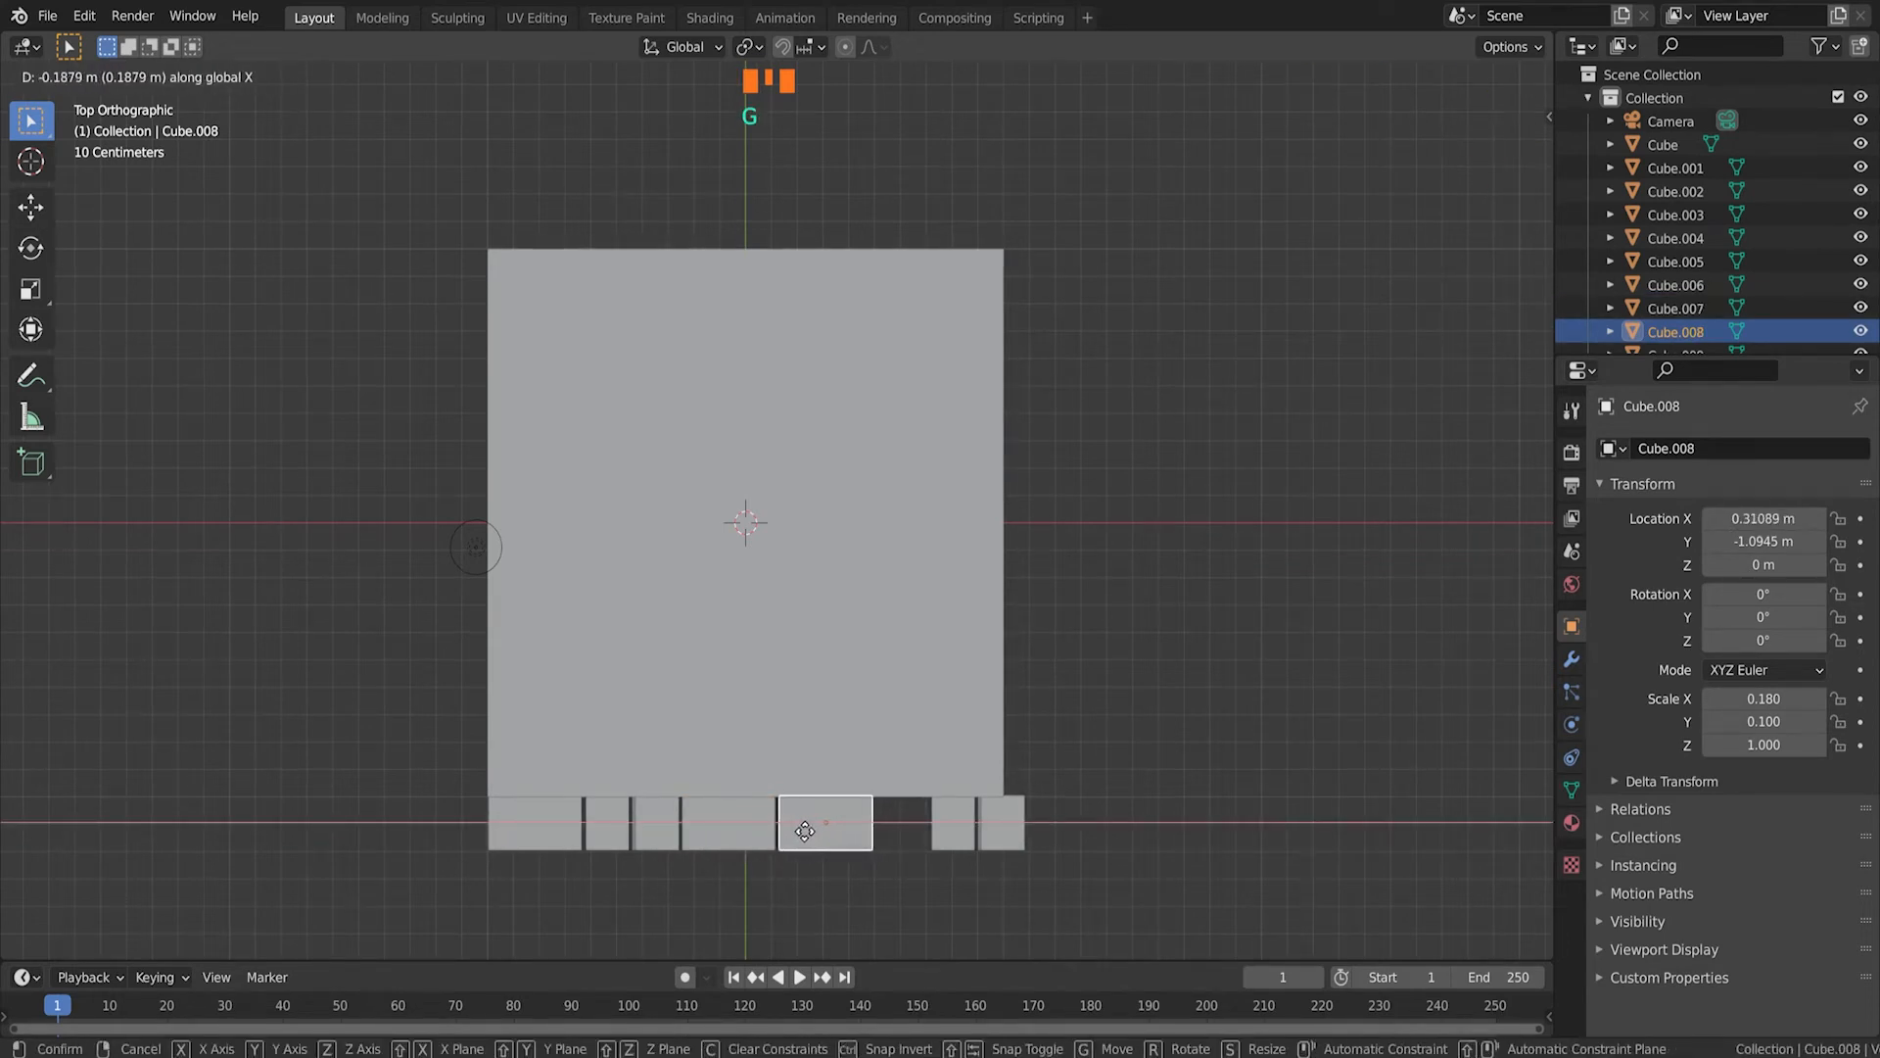
left_click(805, 831)
Step: Move the fifth bar along X to about 0.818 m, flush with the large cube's side edge, and clear the selection
left_click(944, 838)
key("g")
key("x")
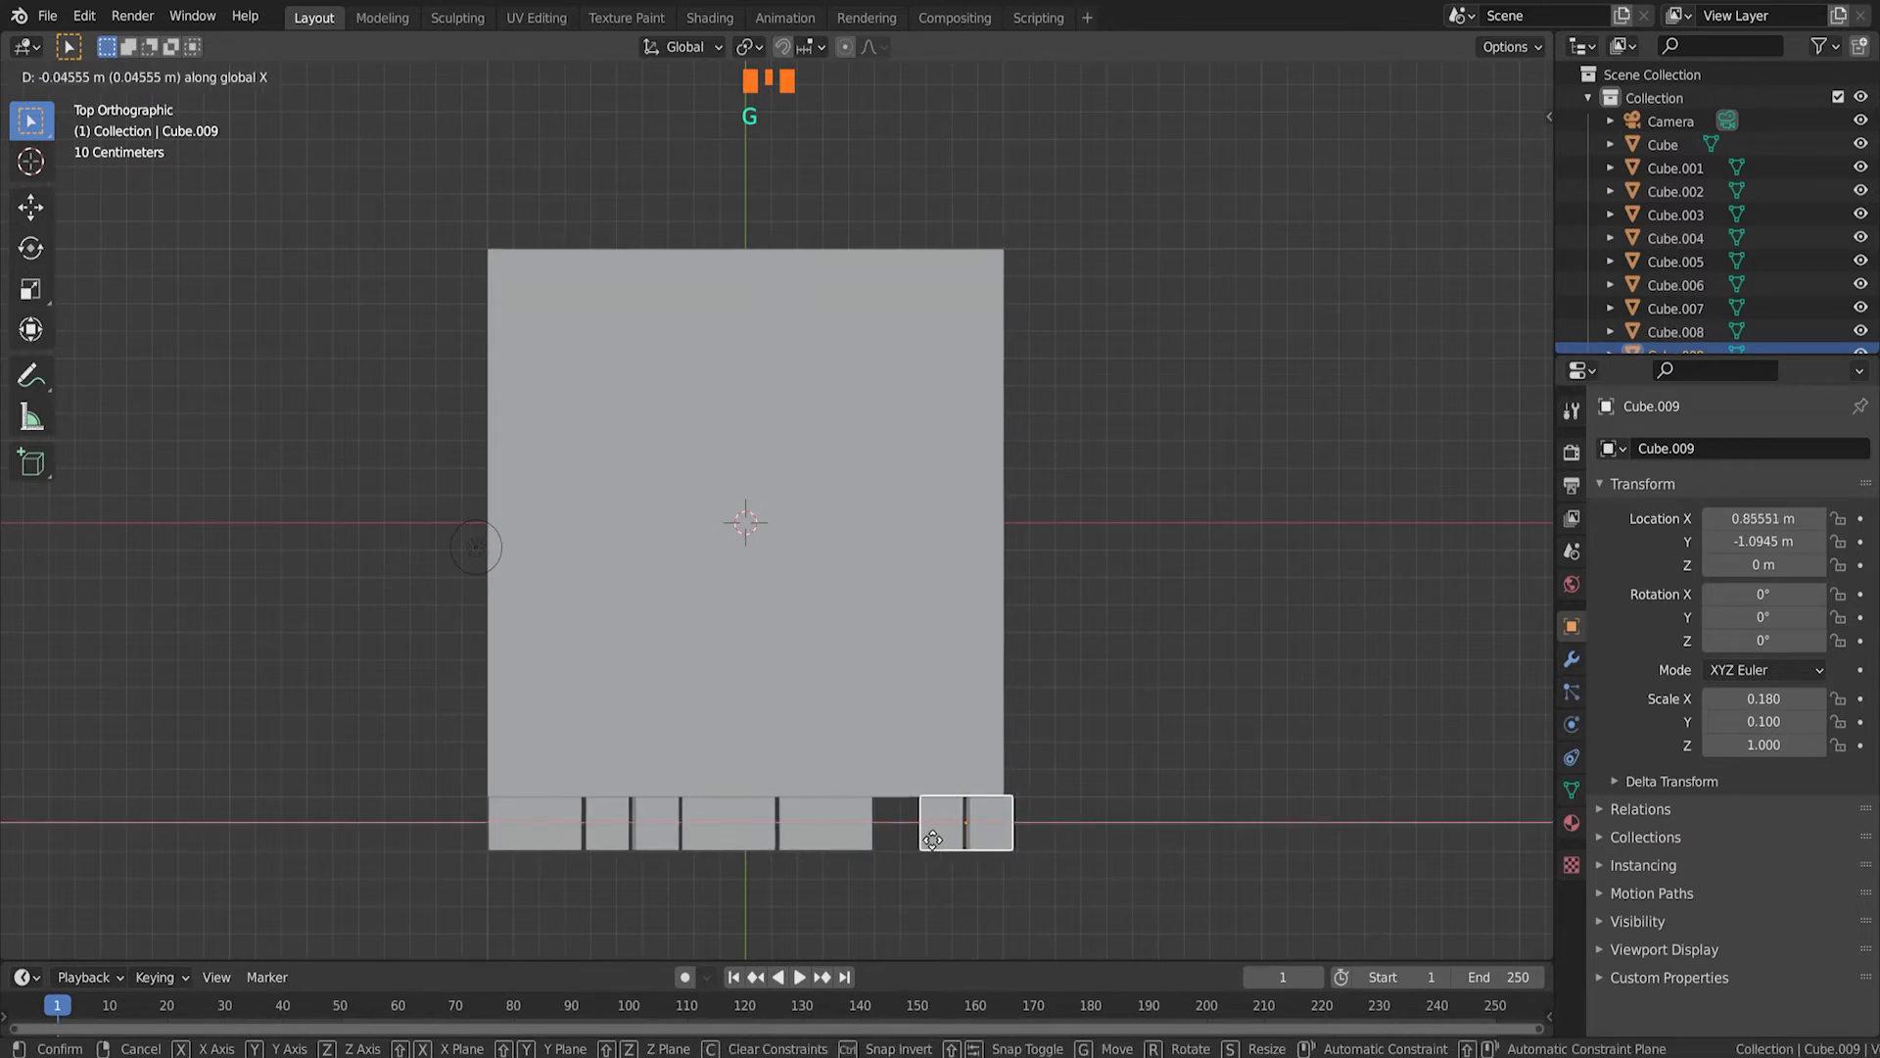
left_click(924, 839)
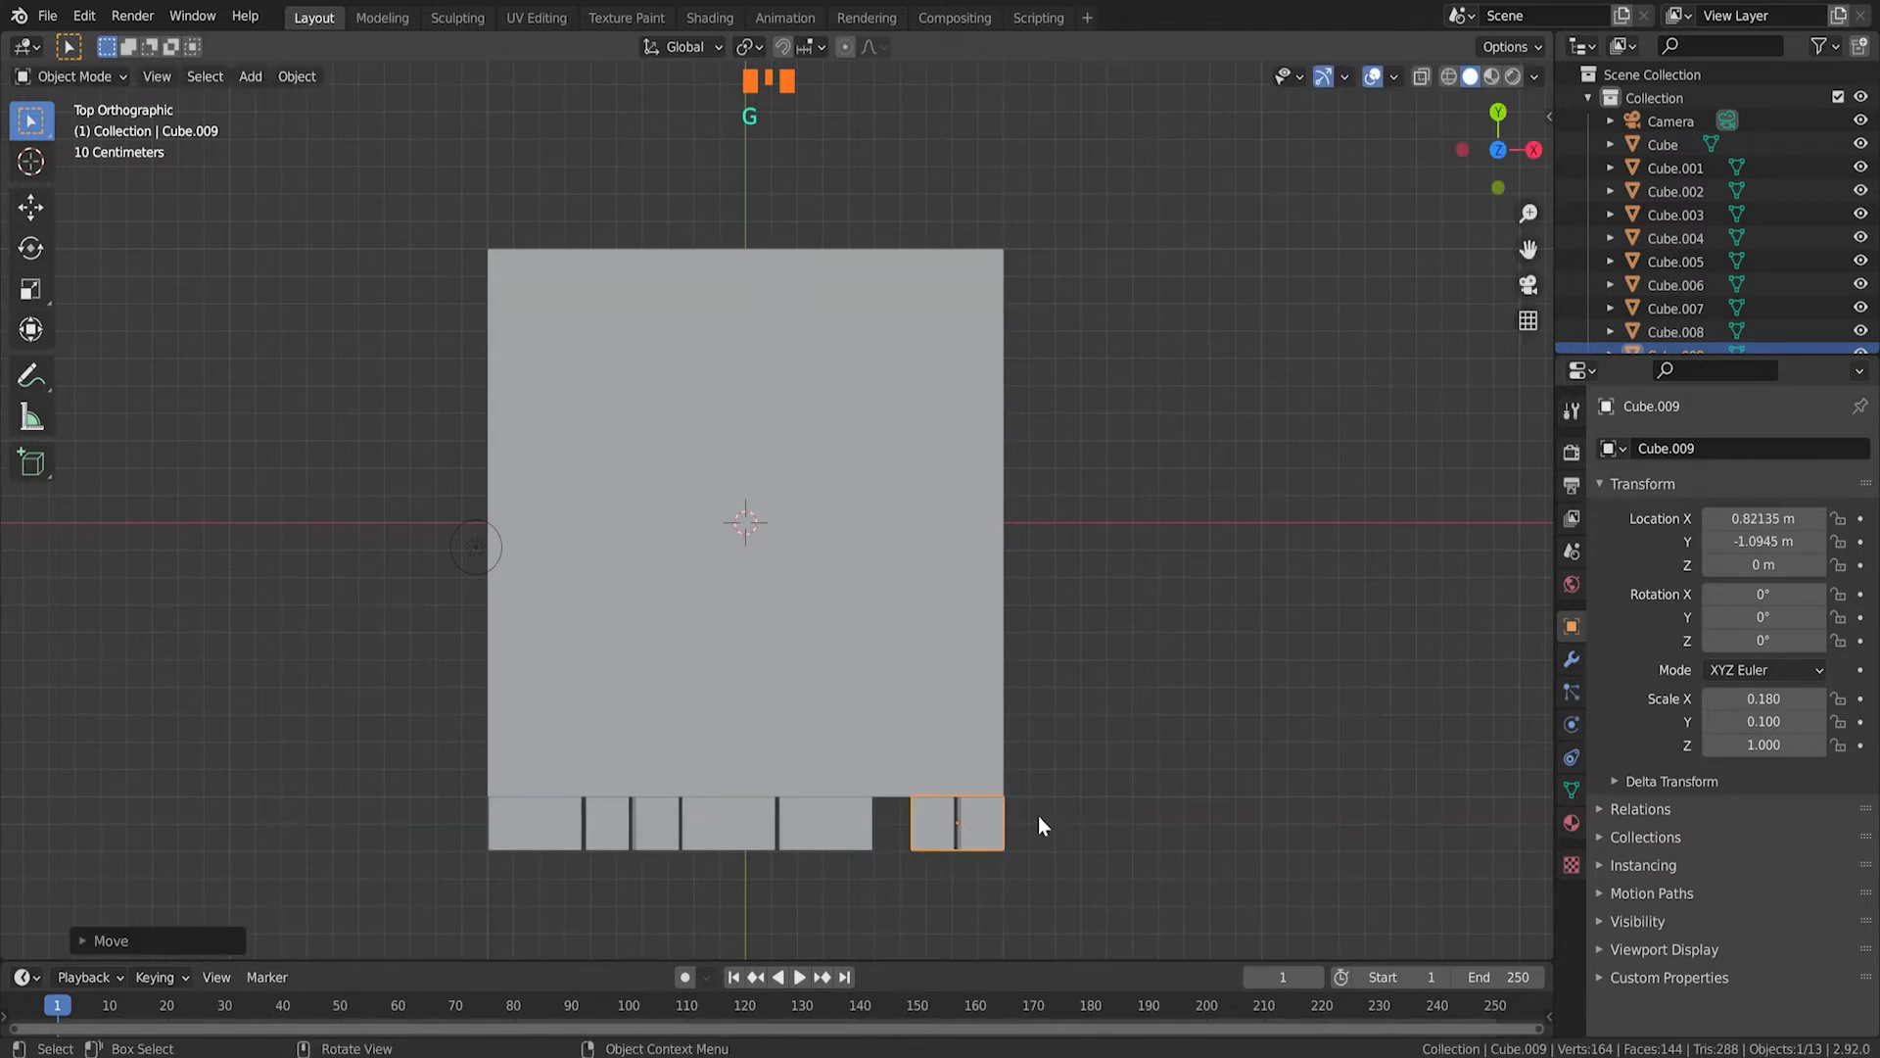
scroll(1042, 818, "up", 3)
middle_click_drag(1083, 834, 896, 468, "shift")
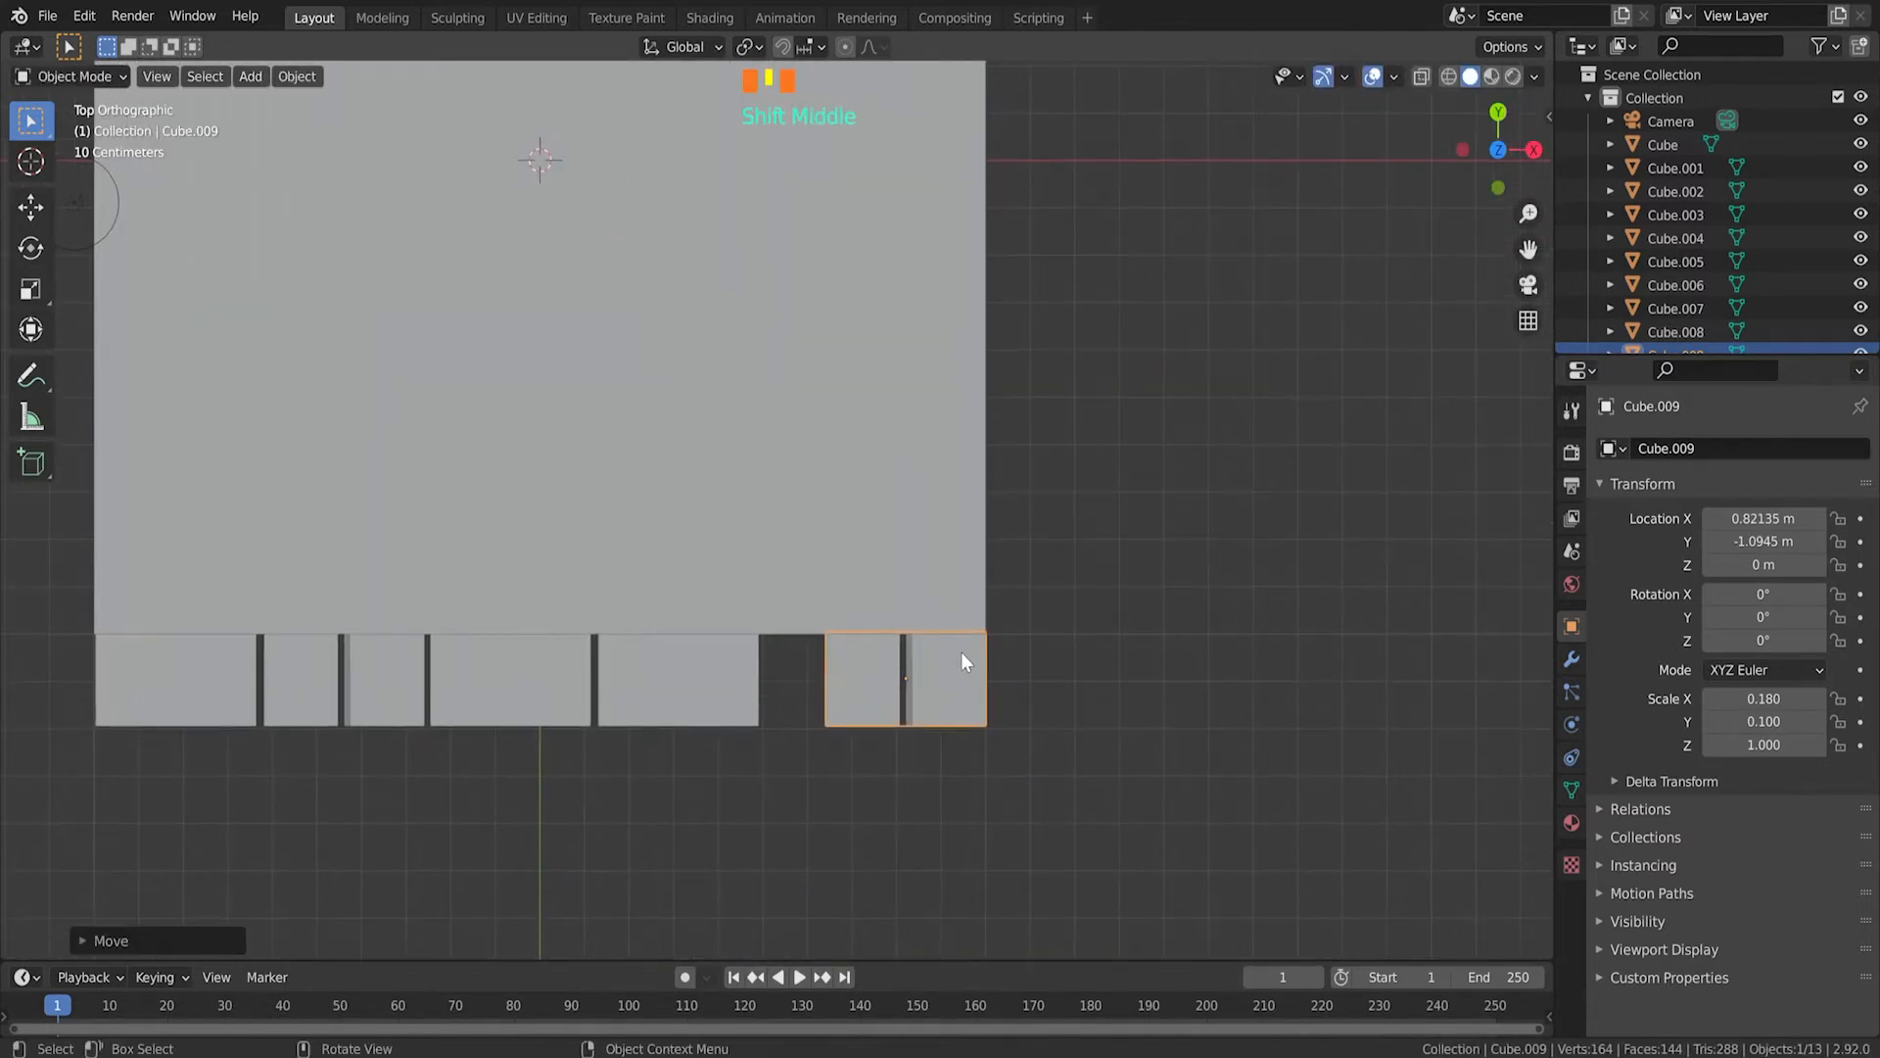
key("g")
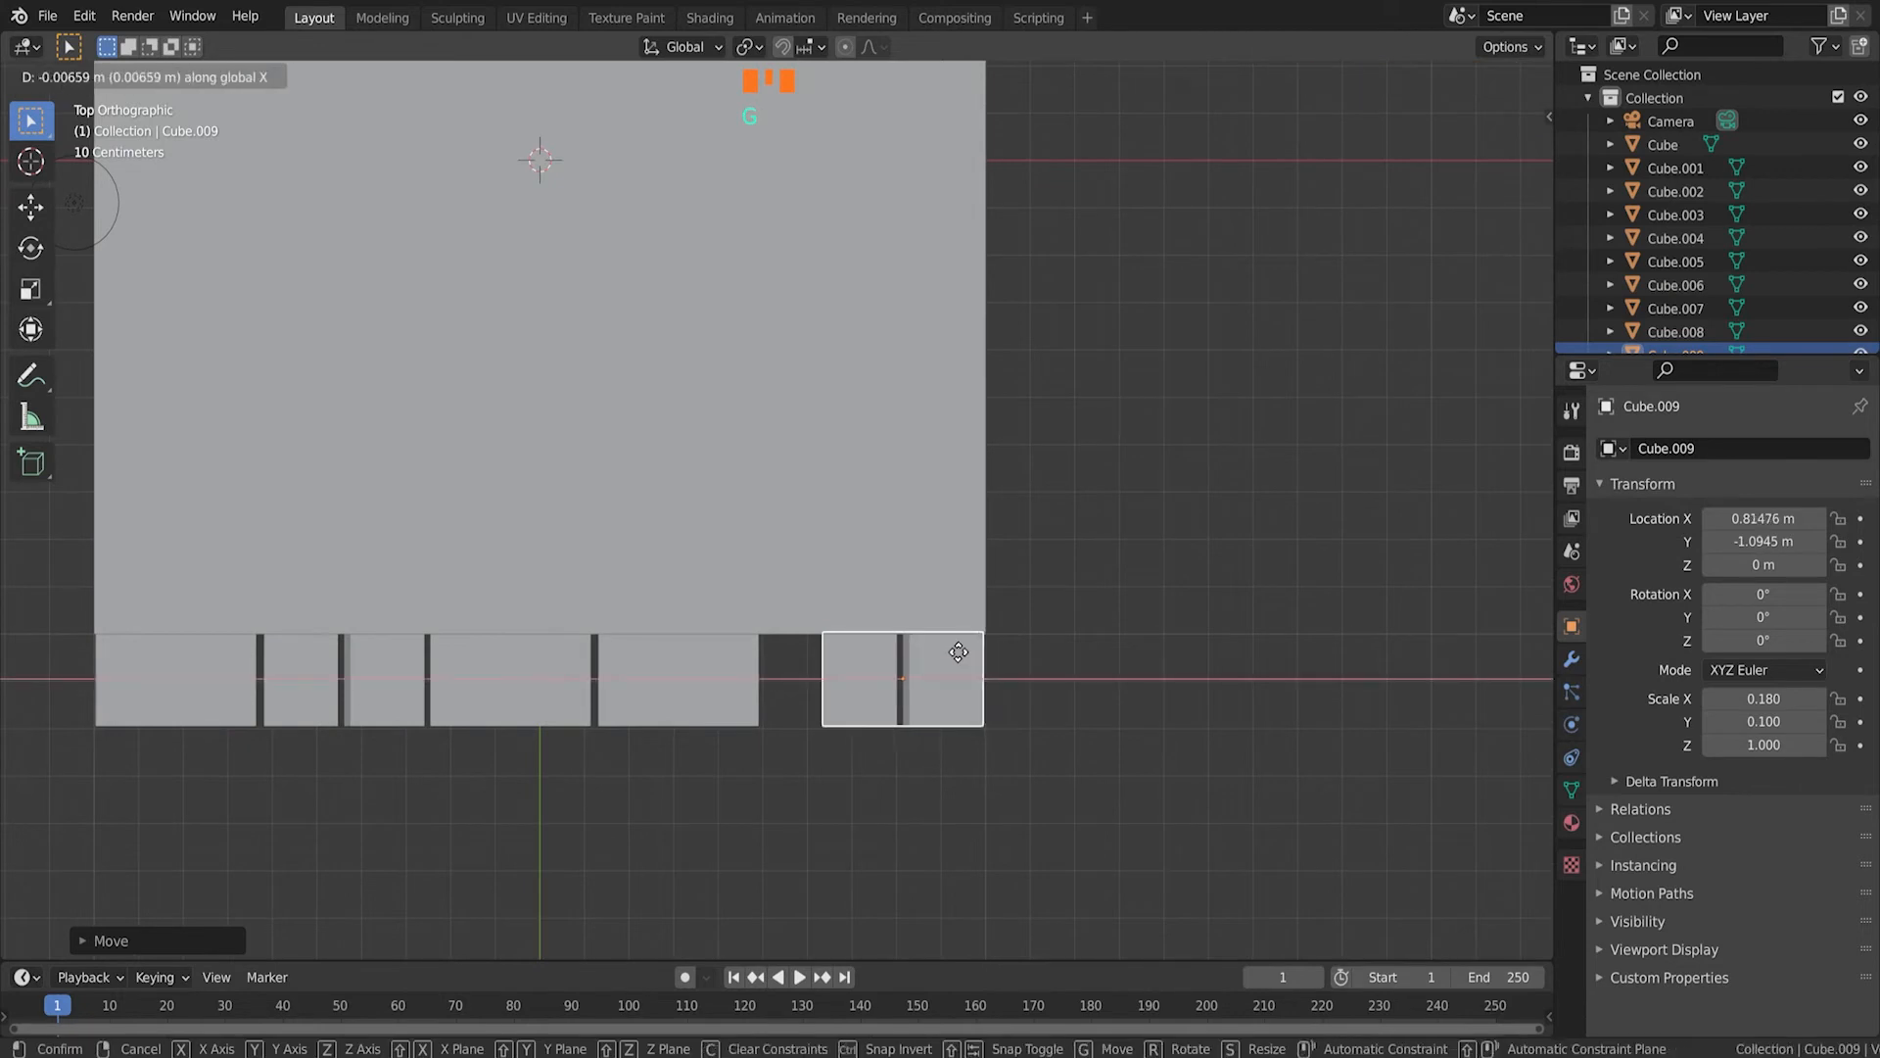
left_click(958, 650)
left_click(1048, 767)
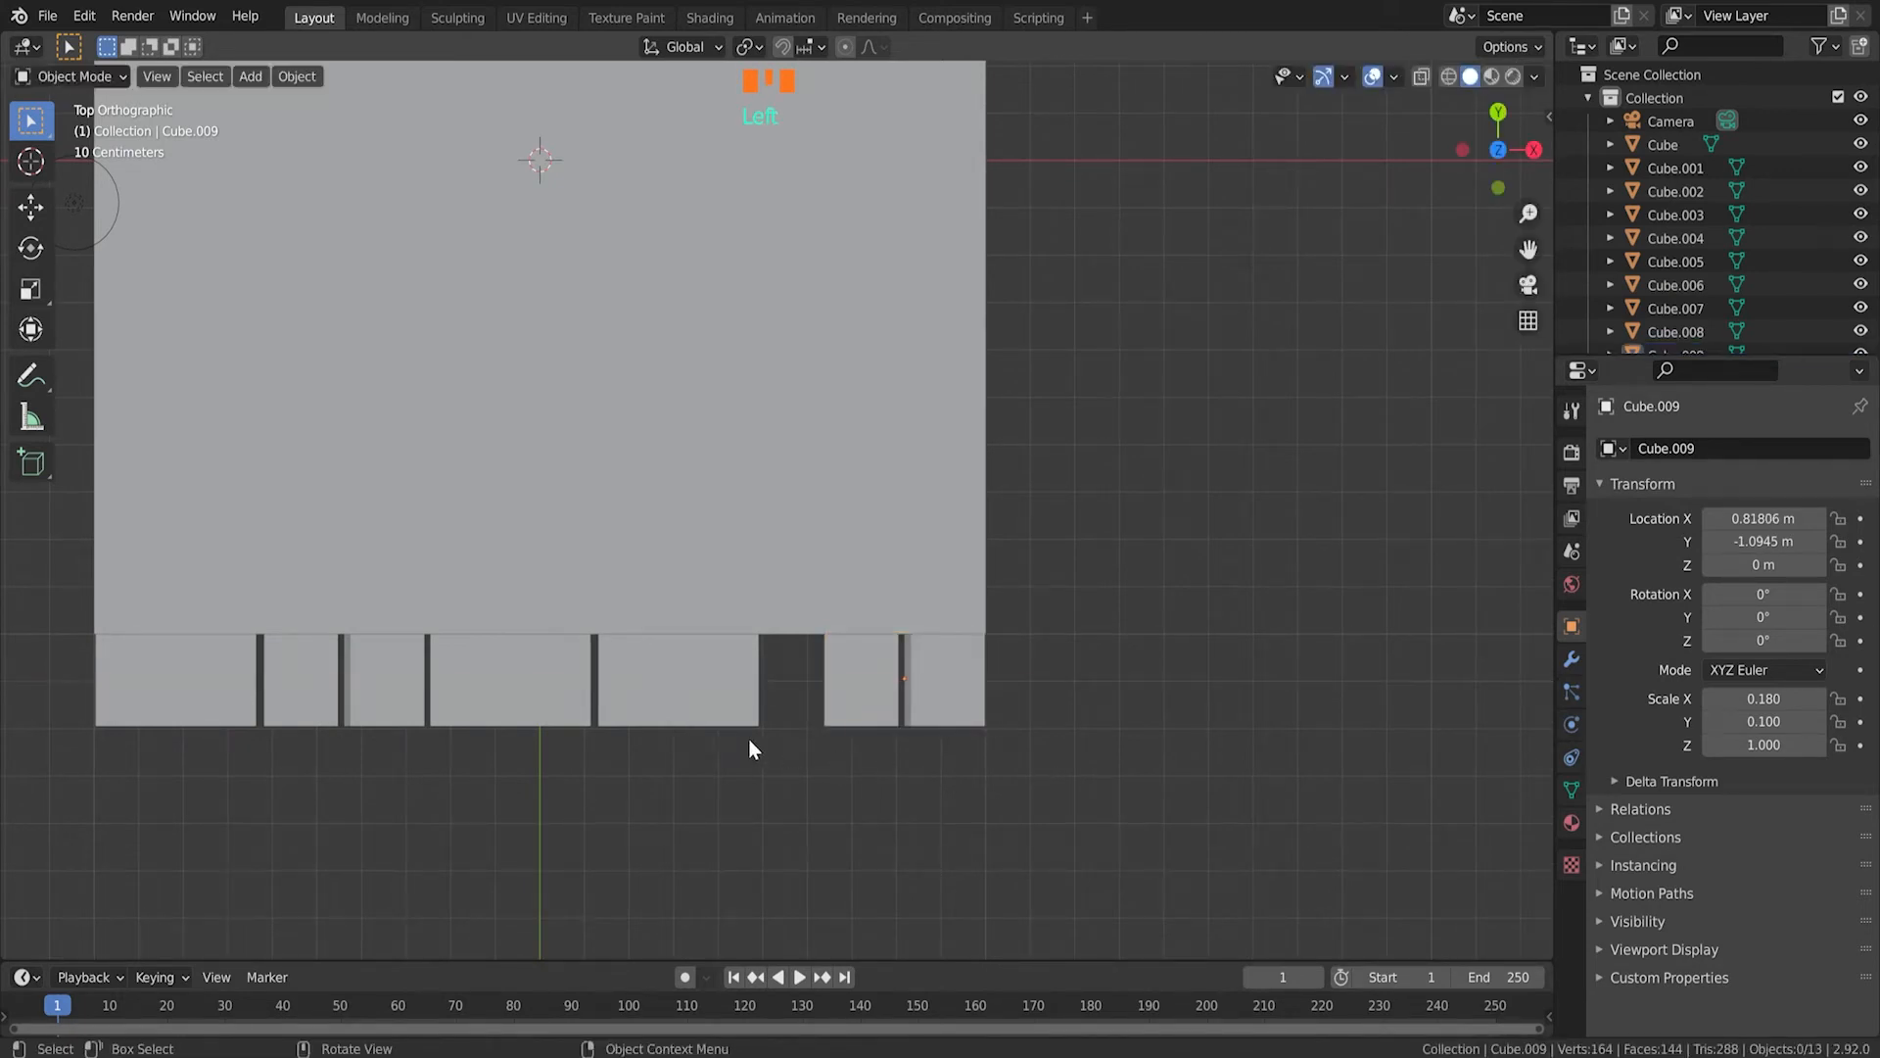
Step: Move the fourth bar along X towards the fifth bar, leaving a small gap between them
left_click(693, 703)
key("g")
key("x")
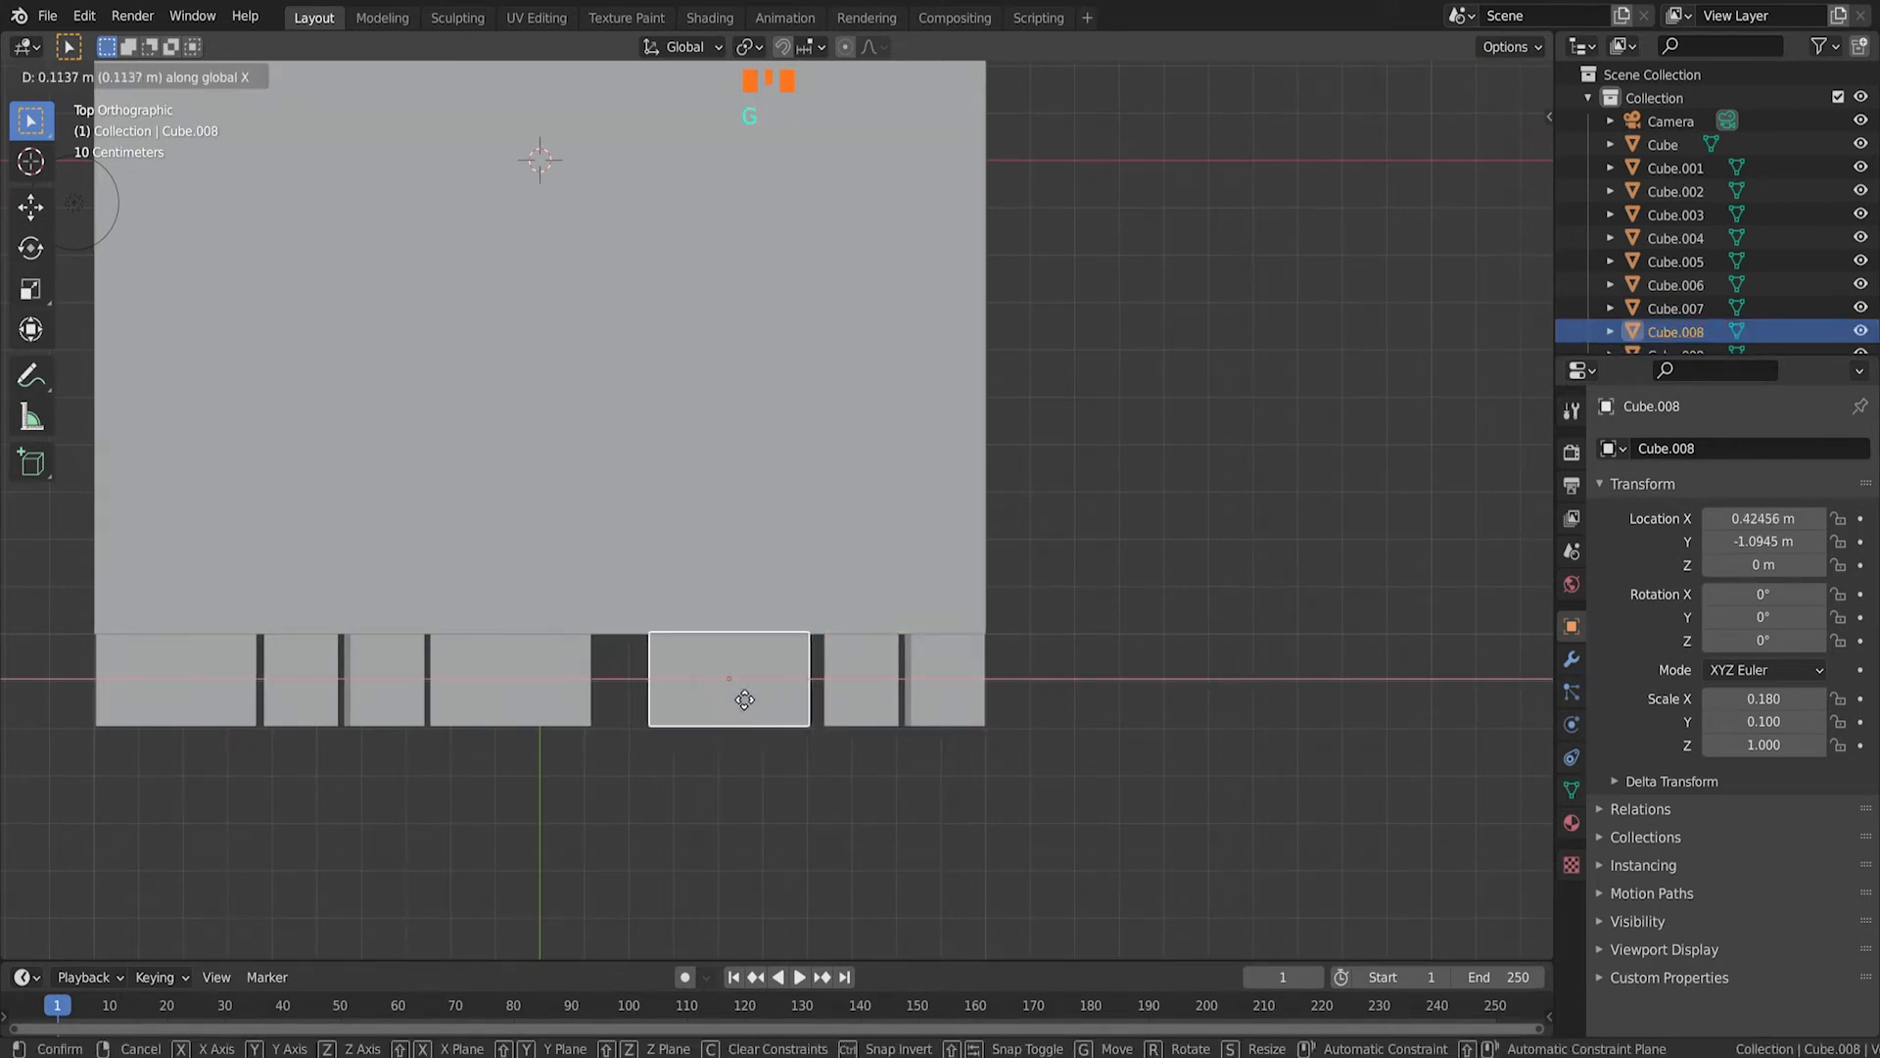
left_click(736, 695)
Step: Move the third bar along X to about 0 m, centred on the large cube's front face
left_click(561, 666)
key("g")
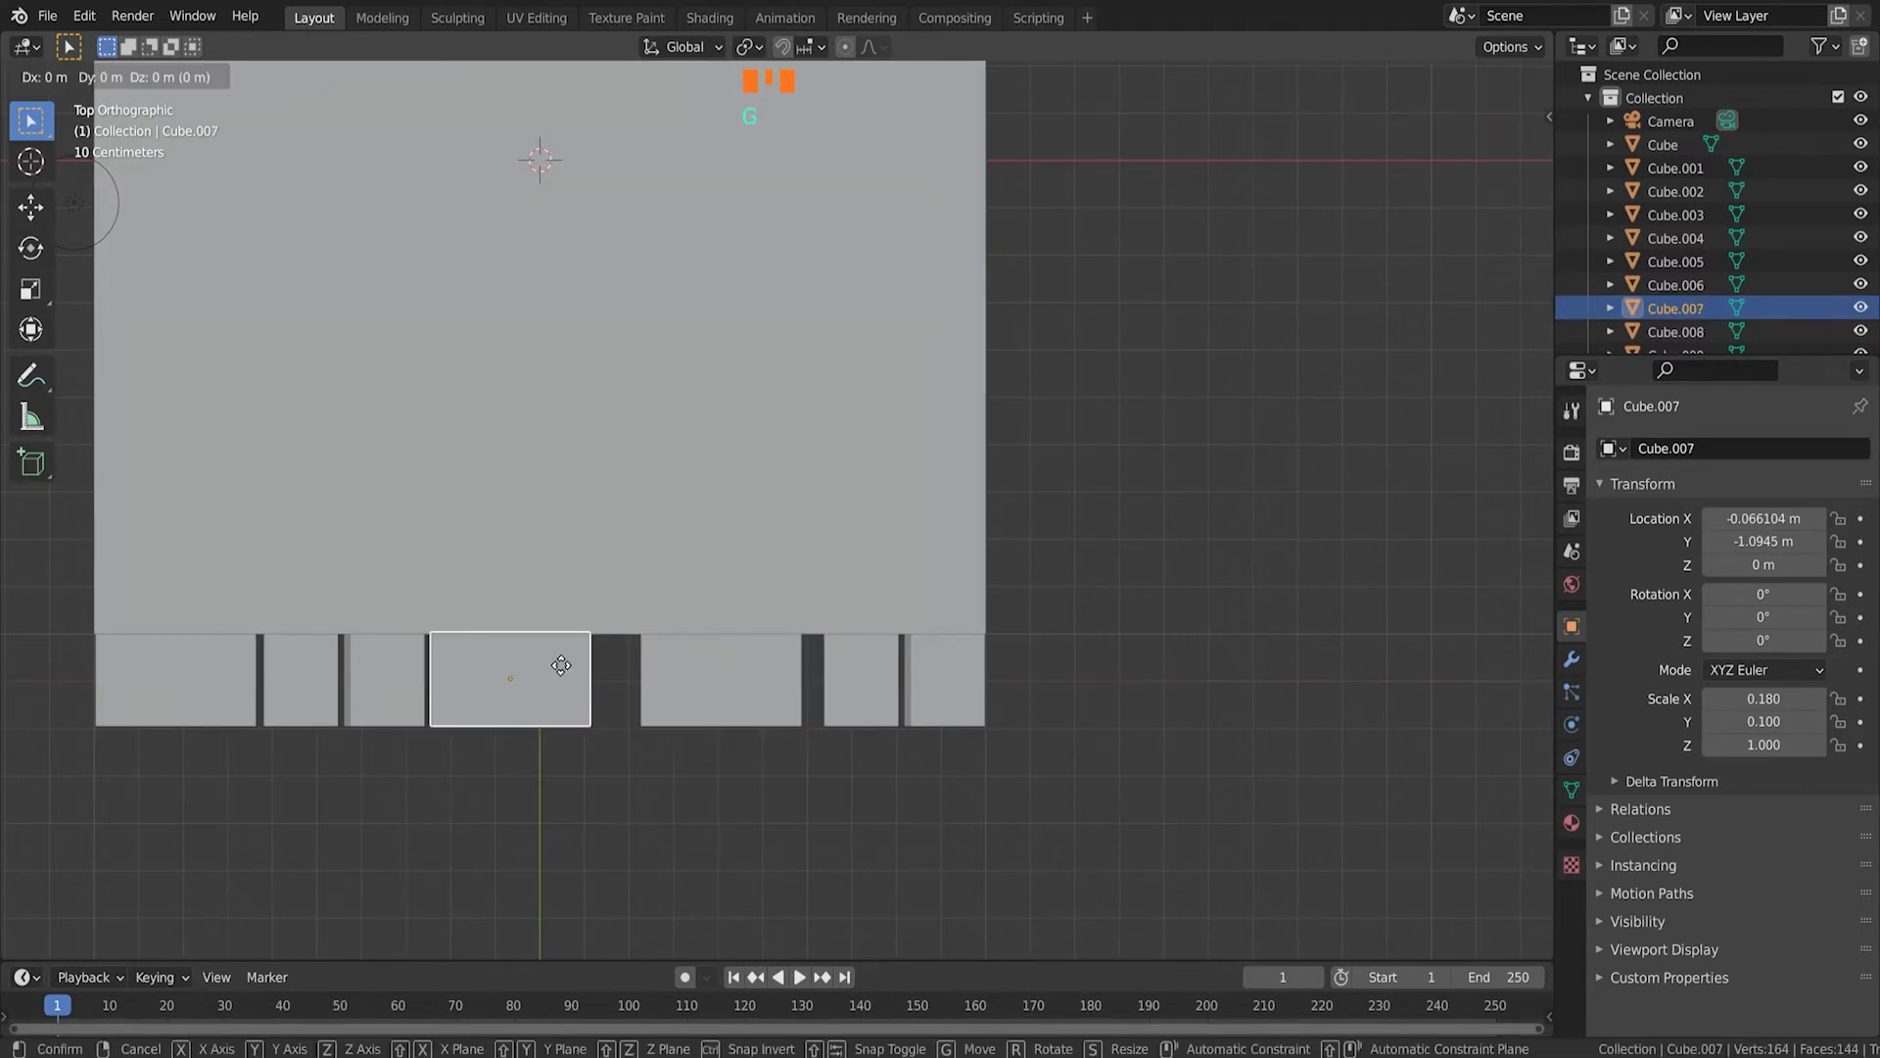
left_click(591, 665)
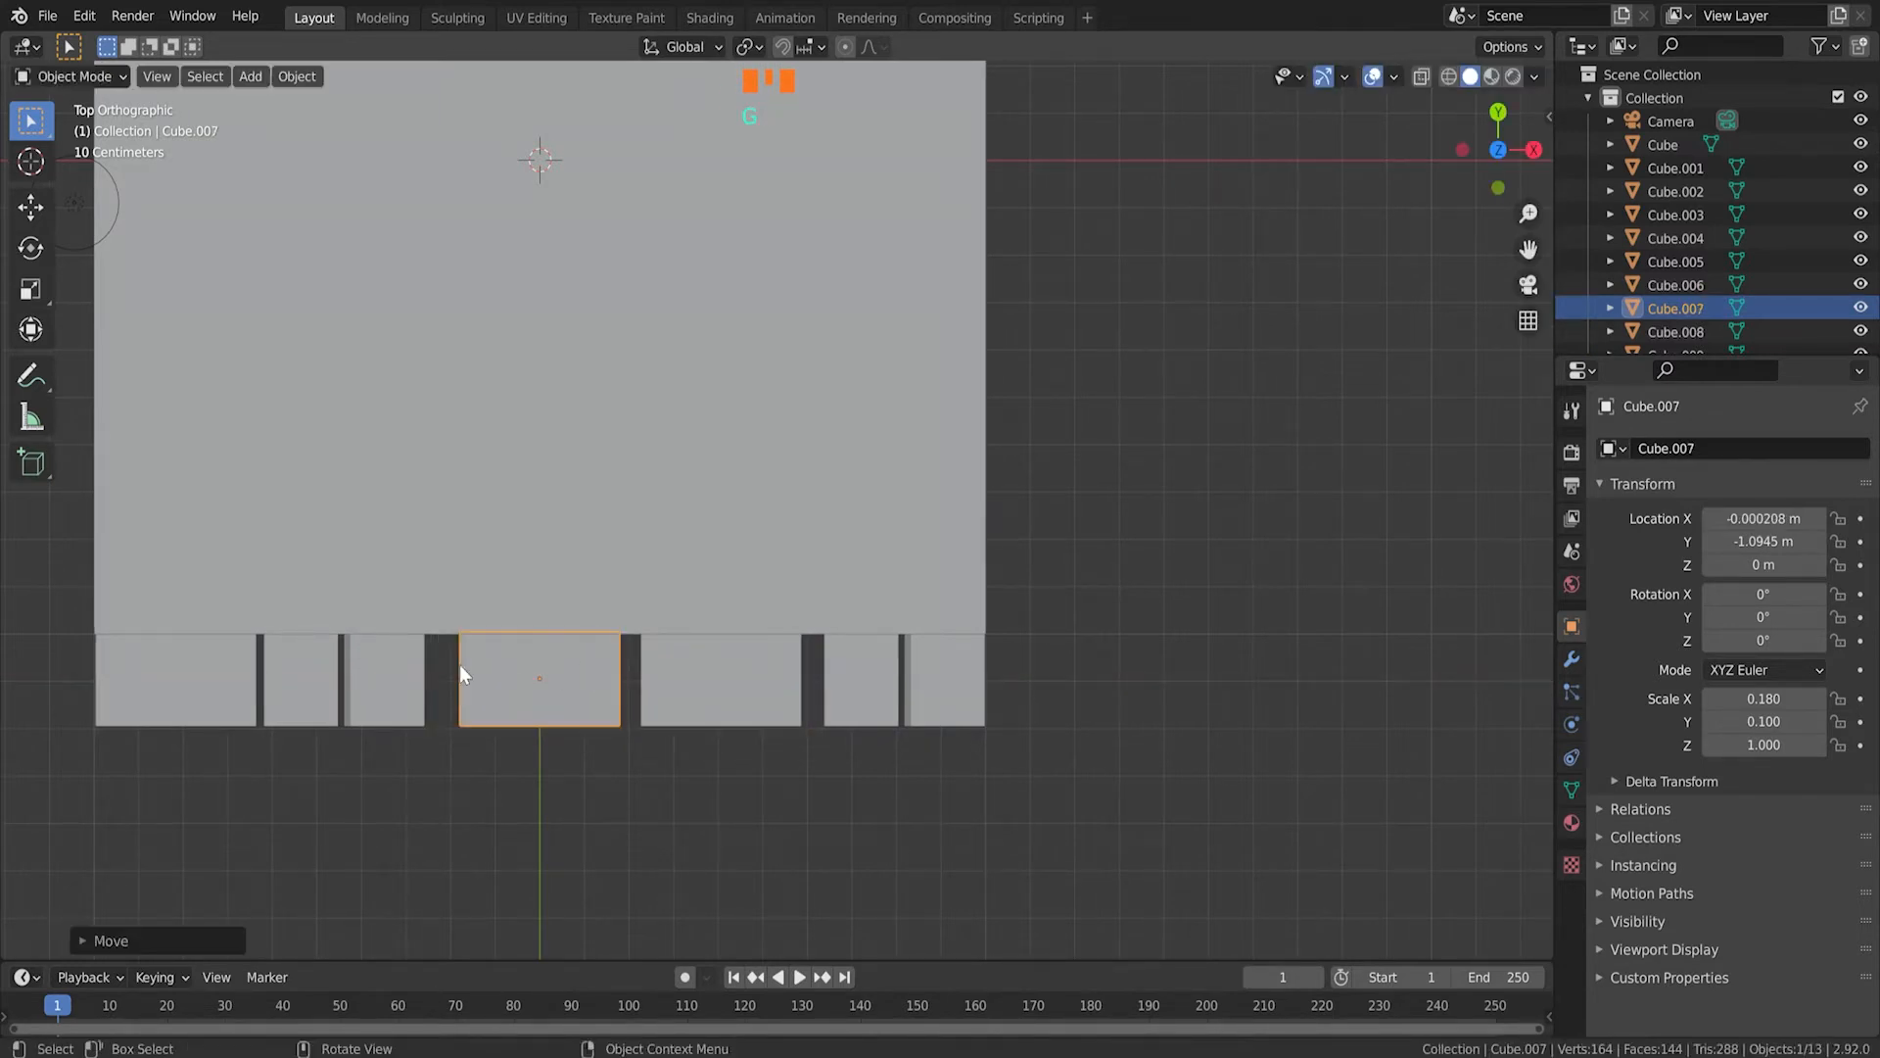
Step: Move the second bar along X to about -0.409 m to even out the gaps, and clear the selection
left_click(395, 665)
key("g")
key("x")
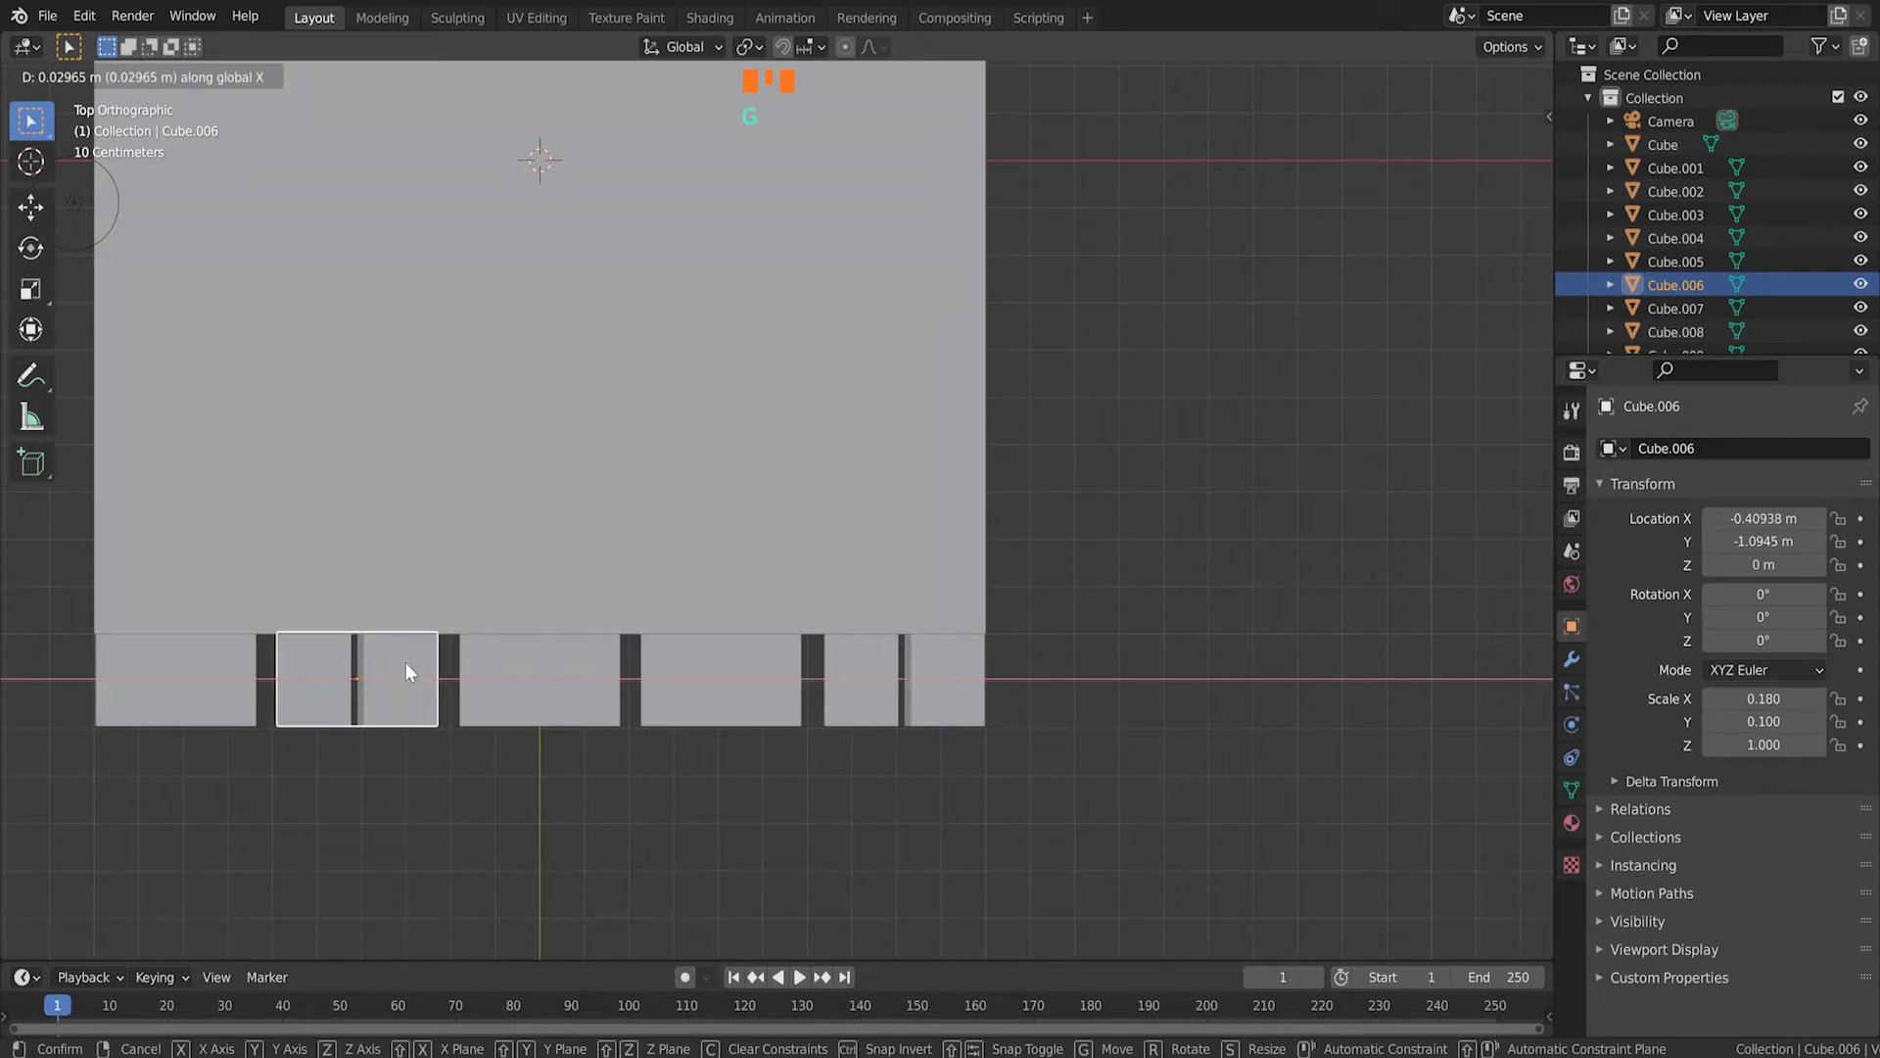
left_click(405, 662)
left_click(766, 826)
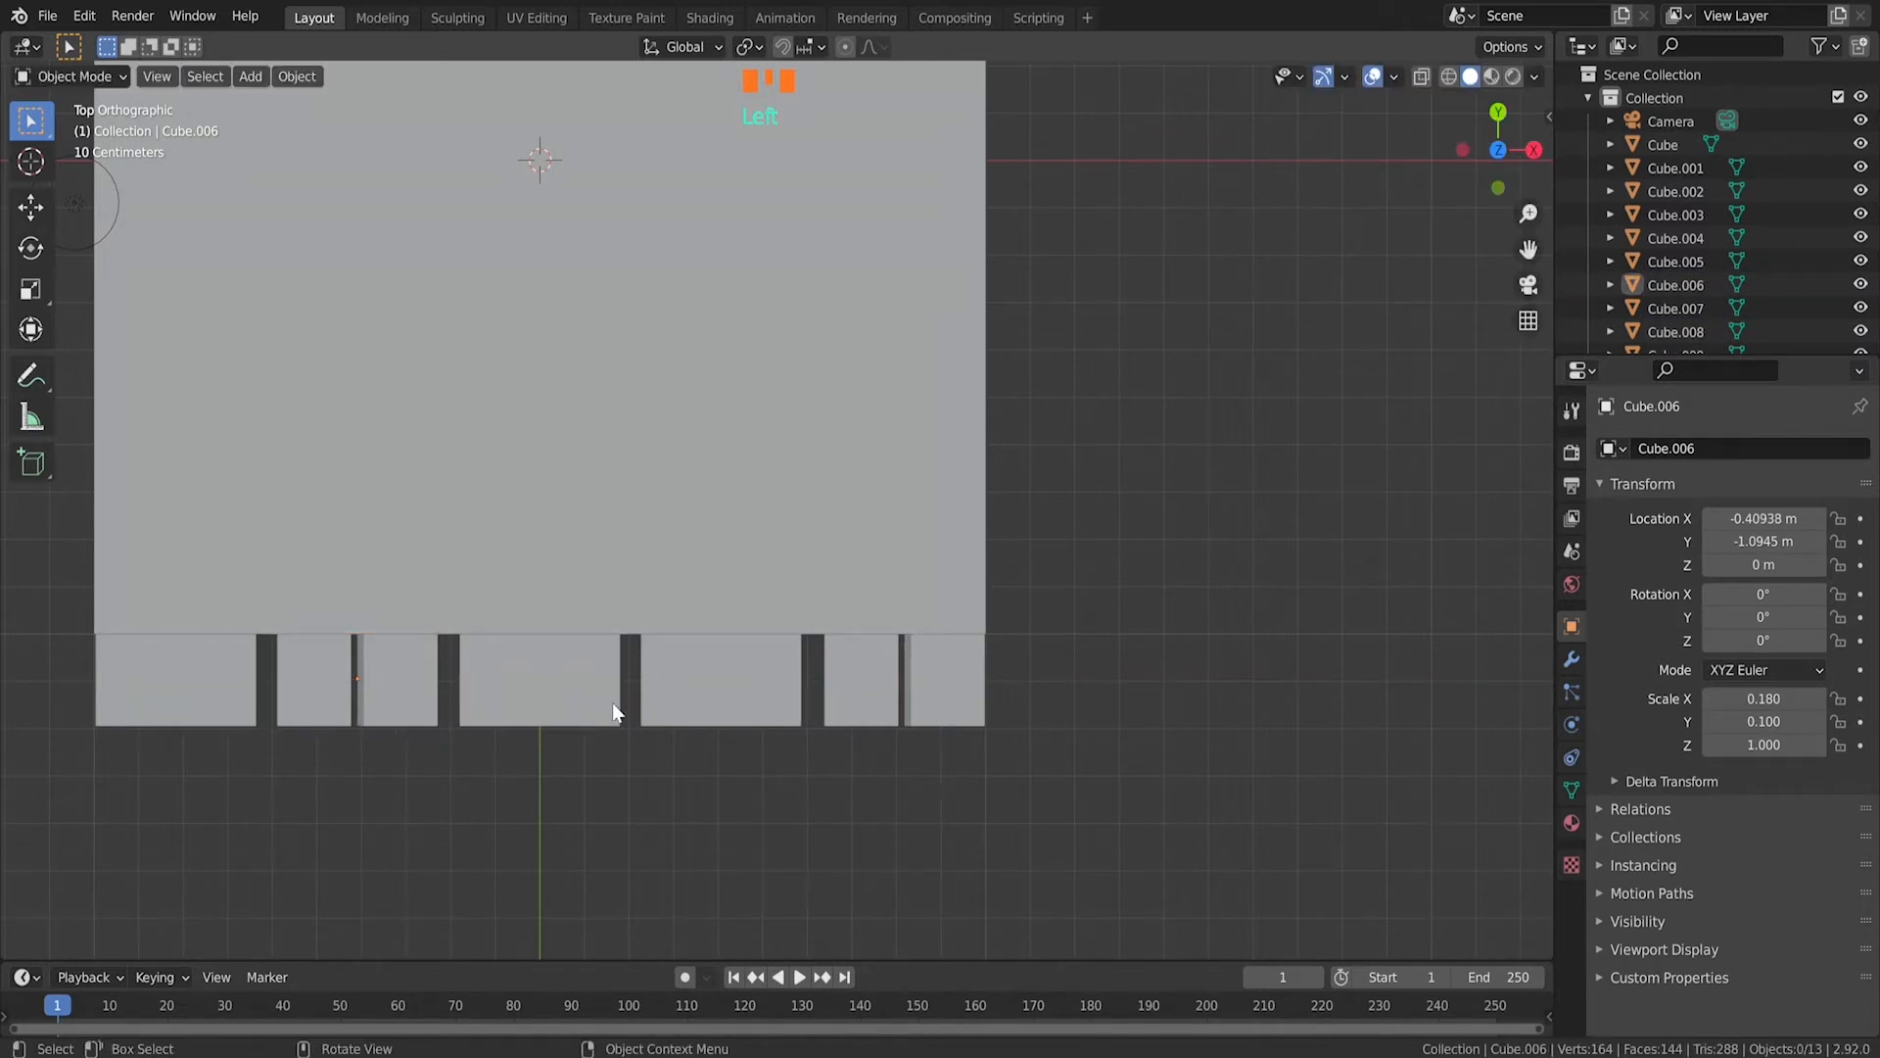
Step: Select the five front bars without the large cube, duplicate them and move the copies along X clear of the cube's side
middle_click_drag(437, 701, 825, 729)
scroll(831, 760, "down", 6)
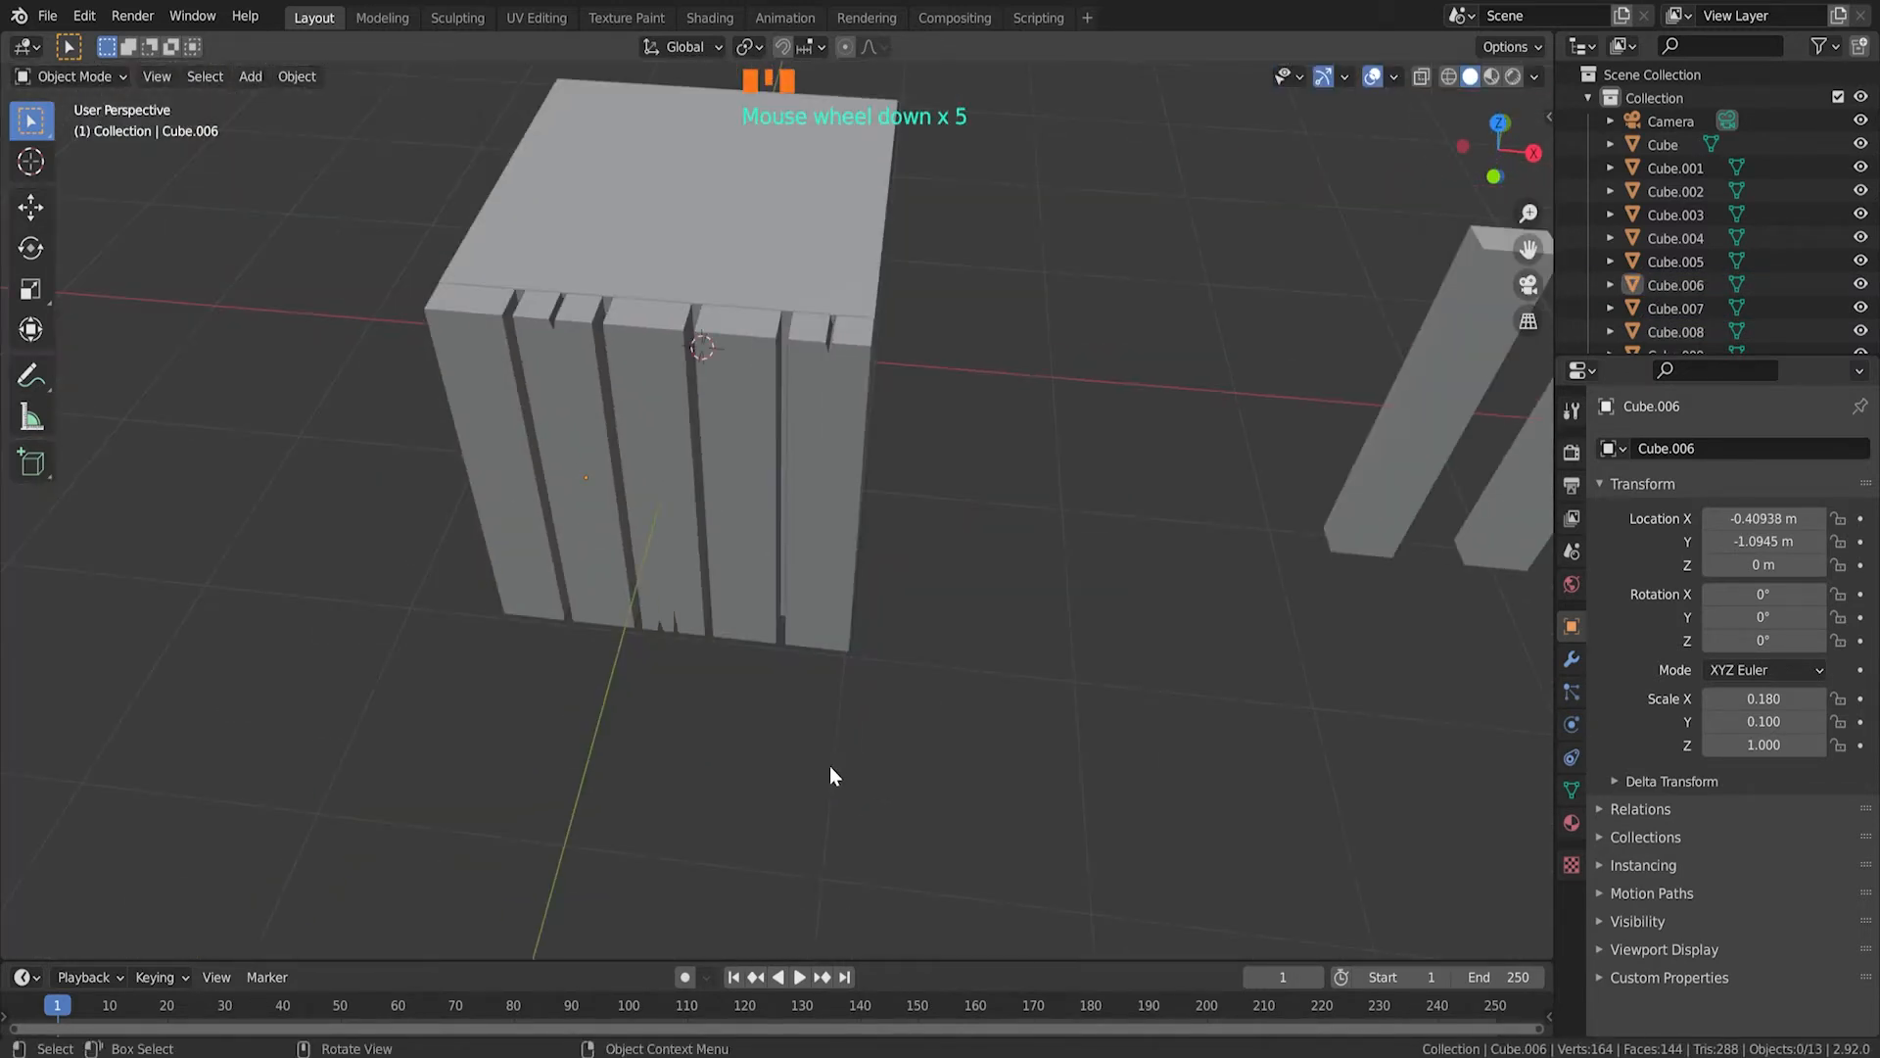
middle_click_drag(822, 797, 860, 705)
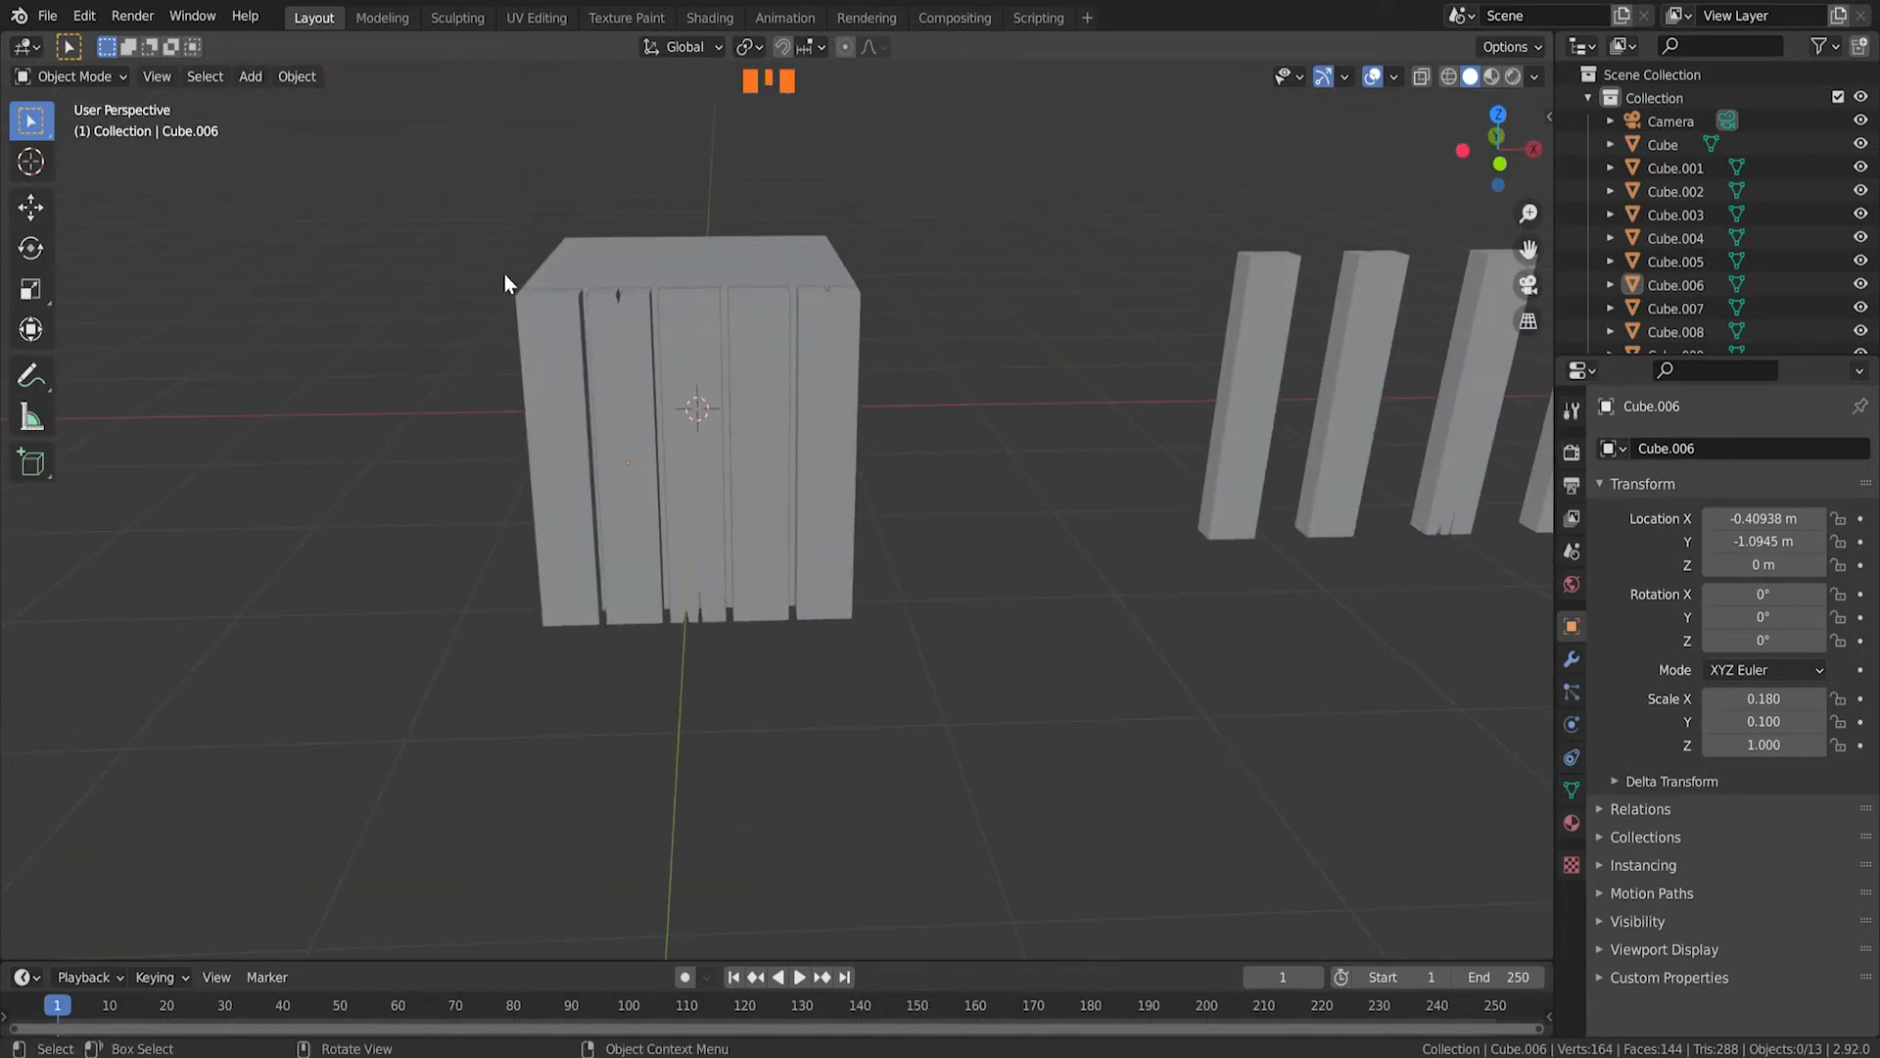
left_click_drag(480, 248, 920, 509)
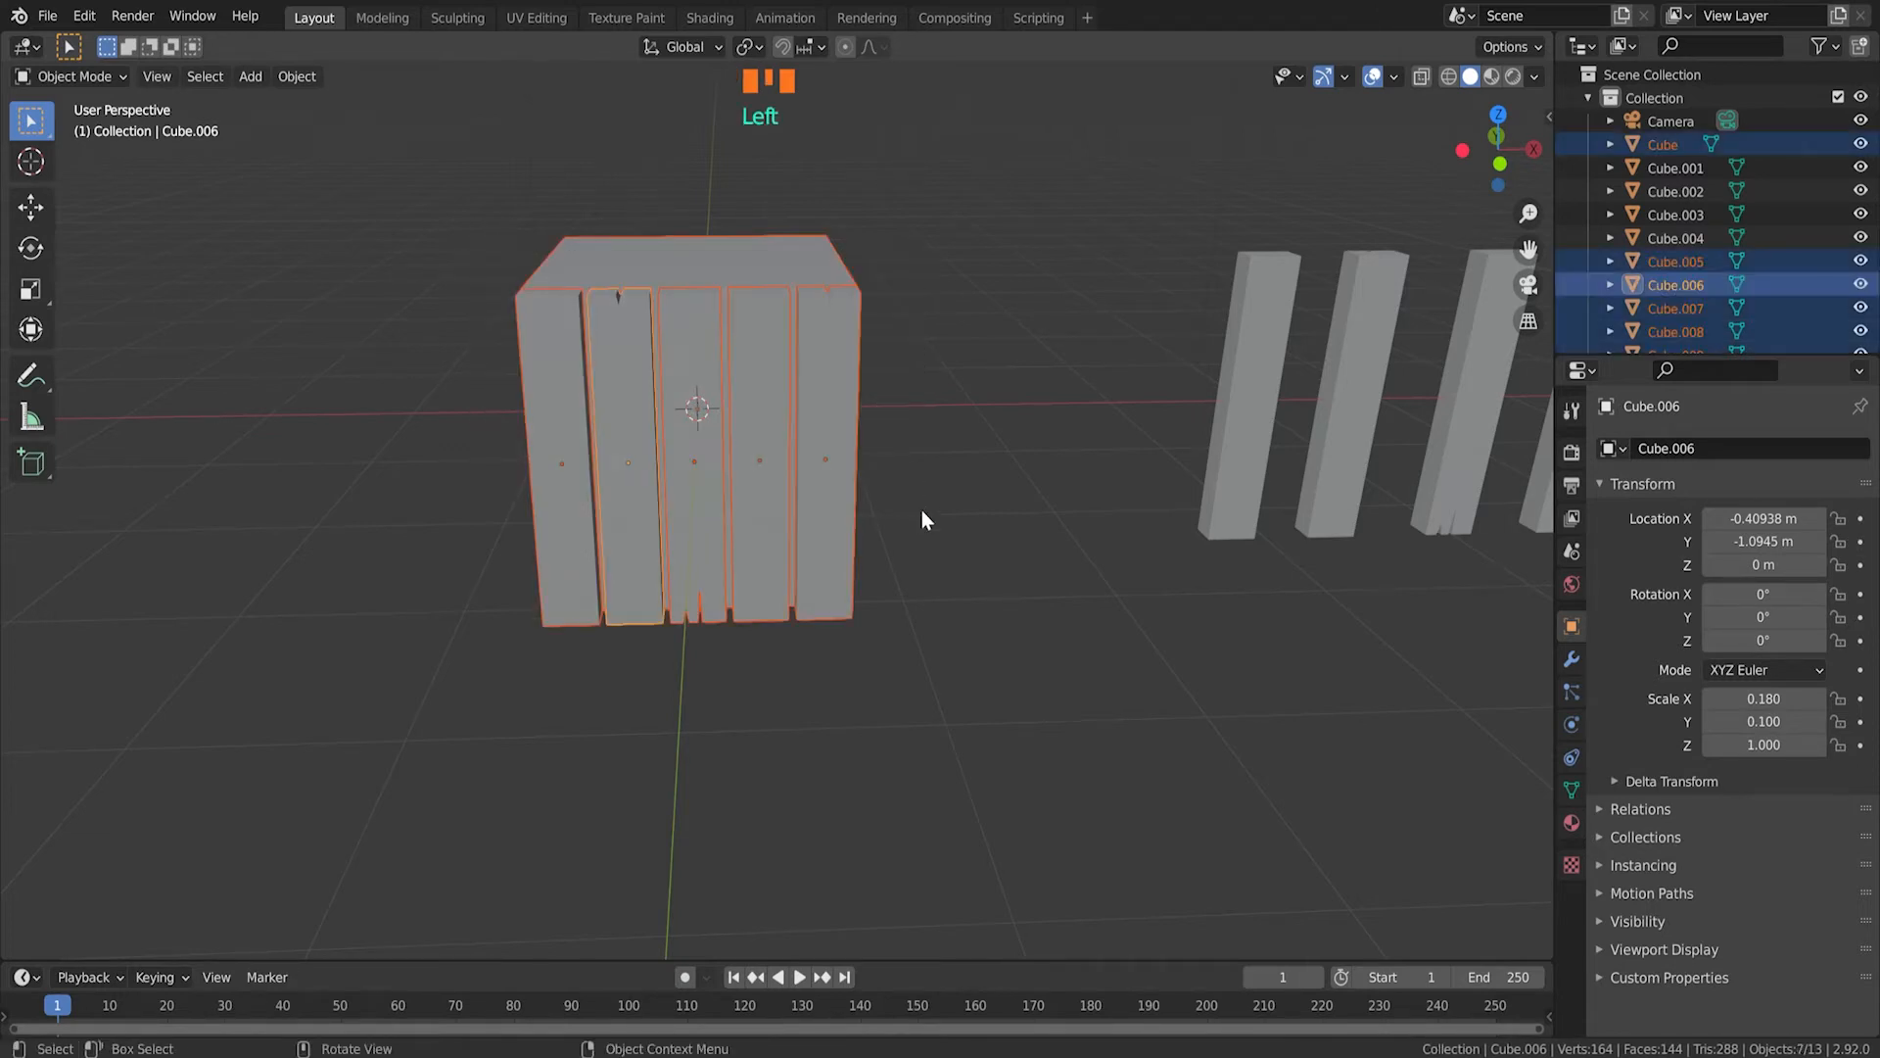
left_click(756, 258, "shift")
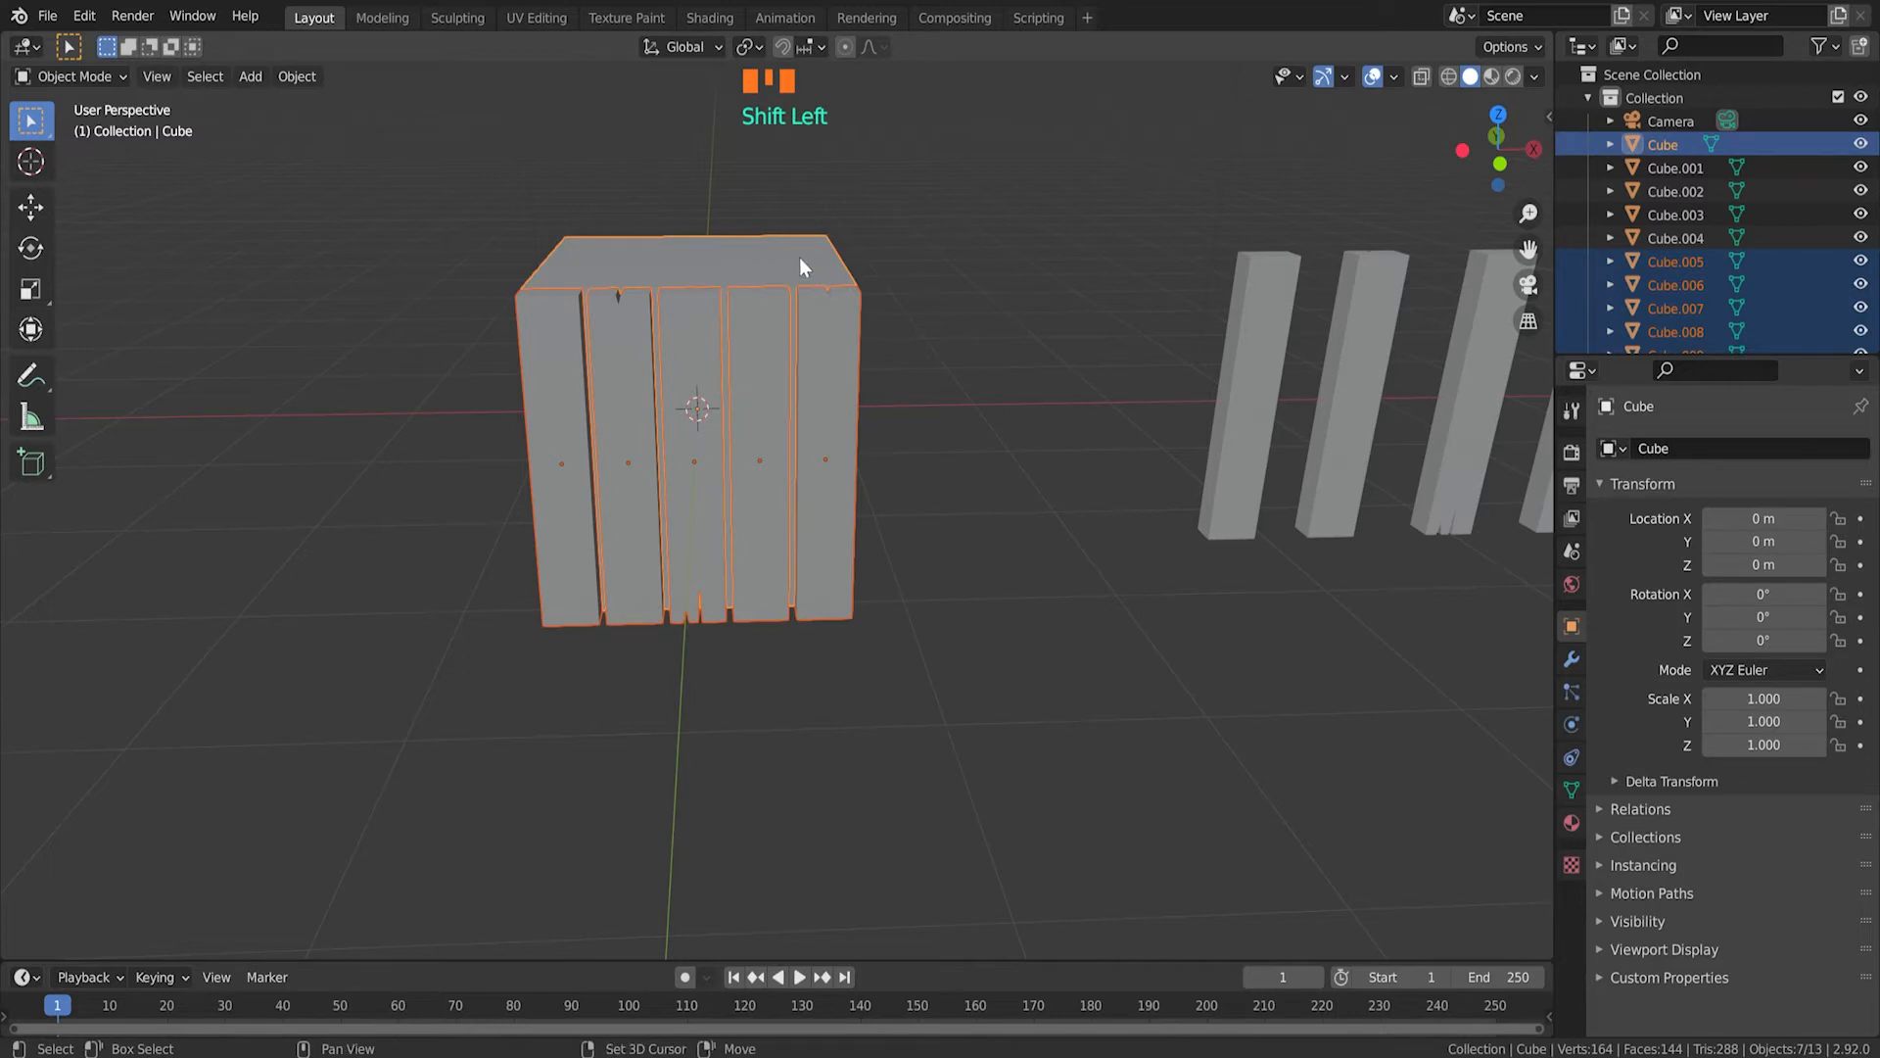
left_click(799, 257, "shift")
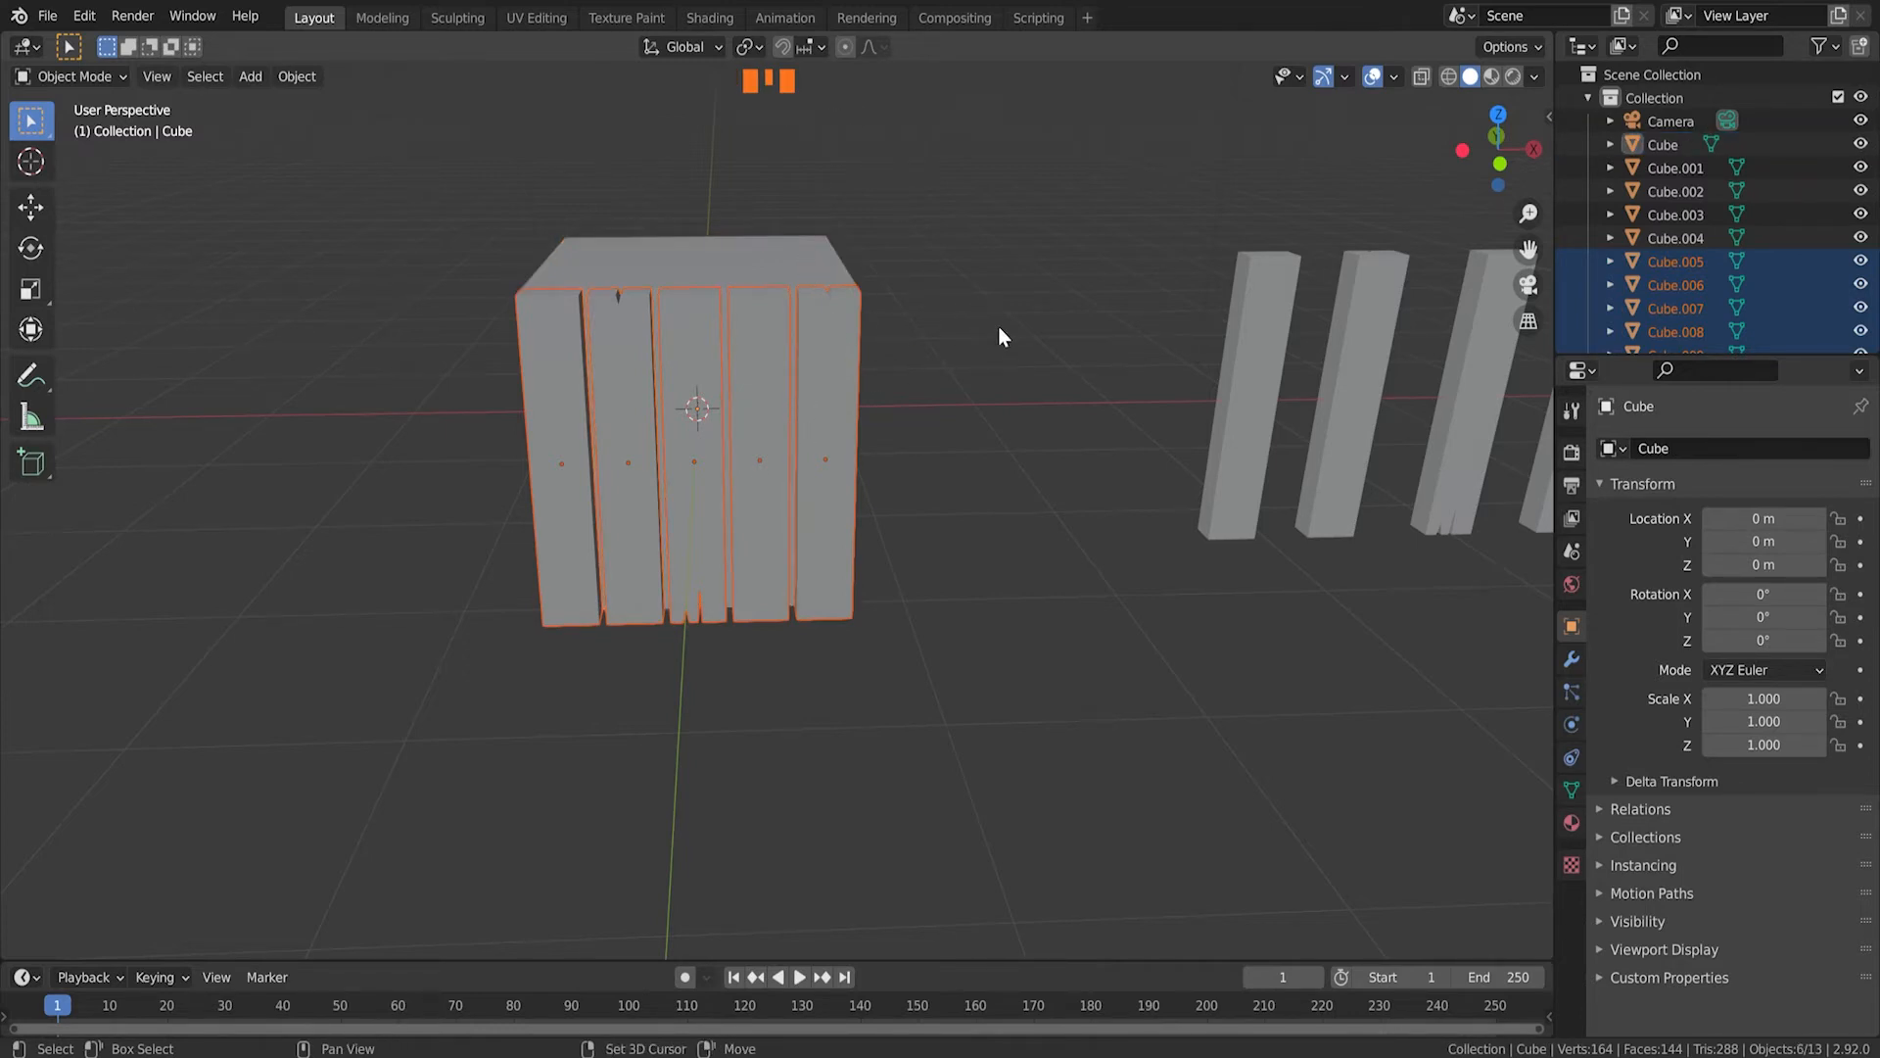
key("shift+d")
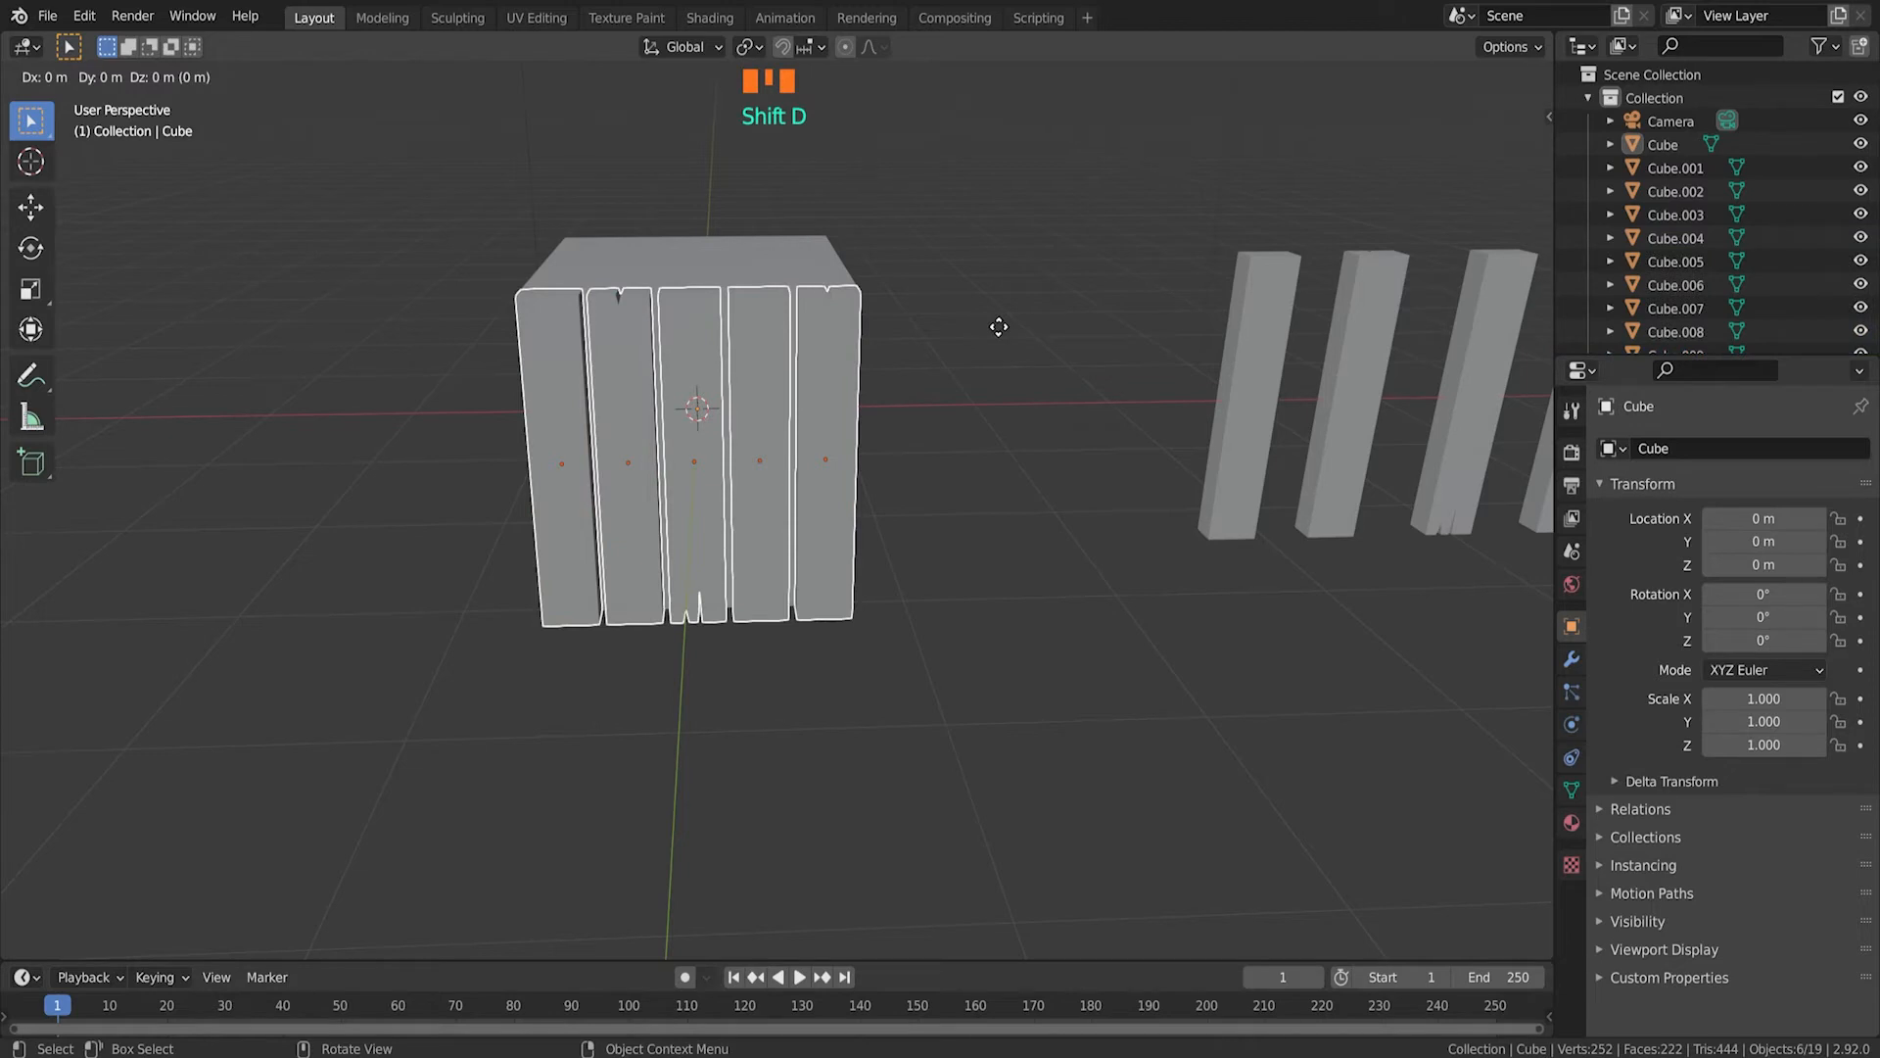
key("x")
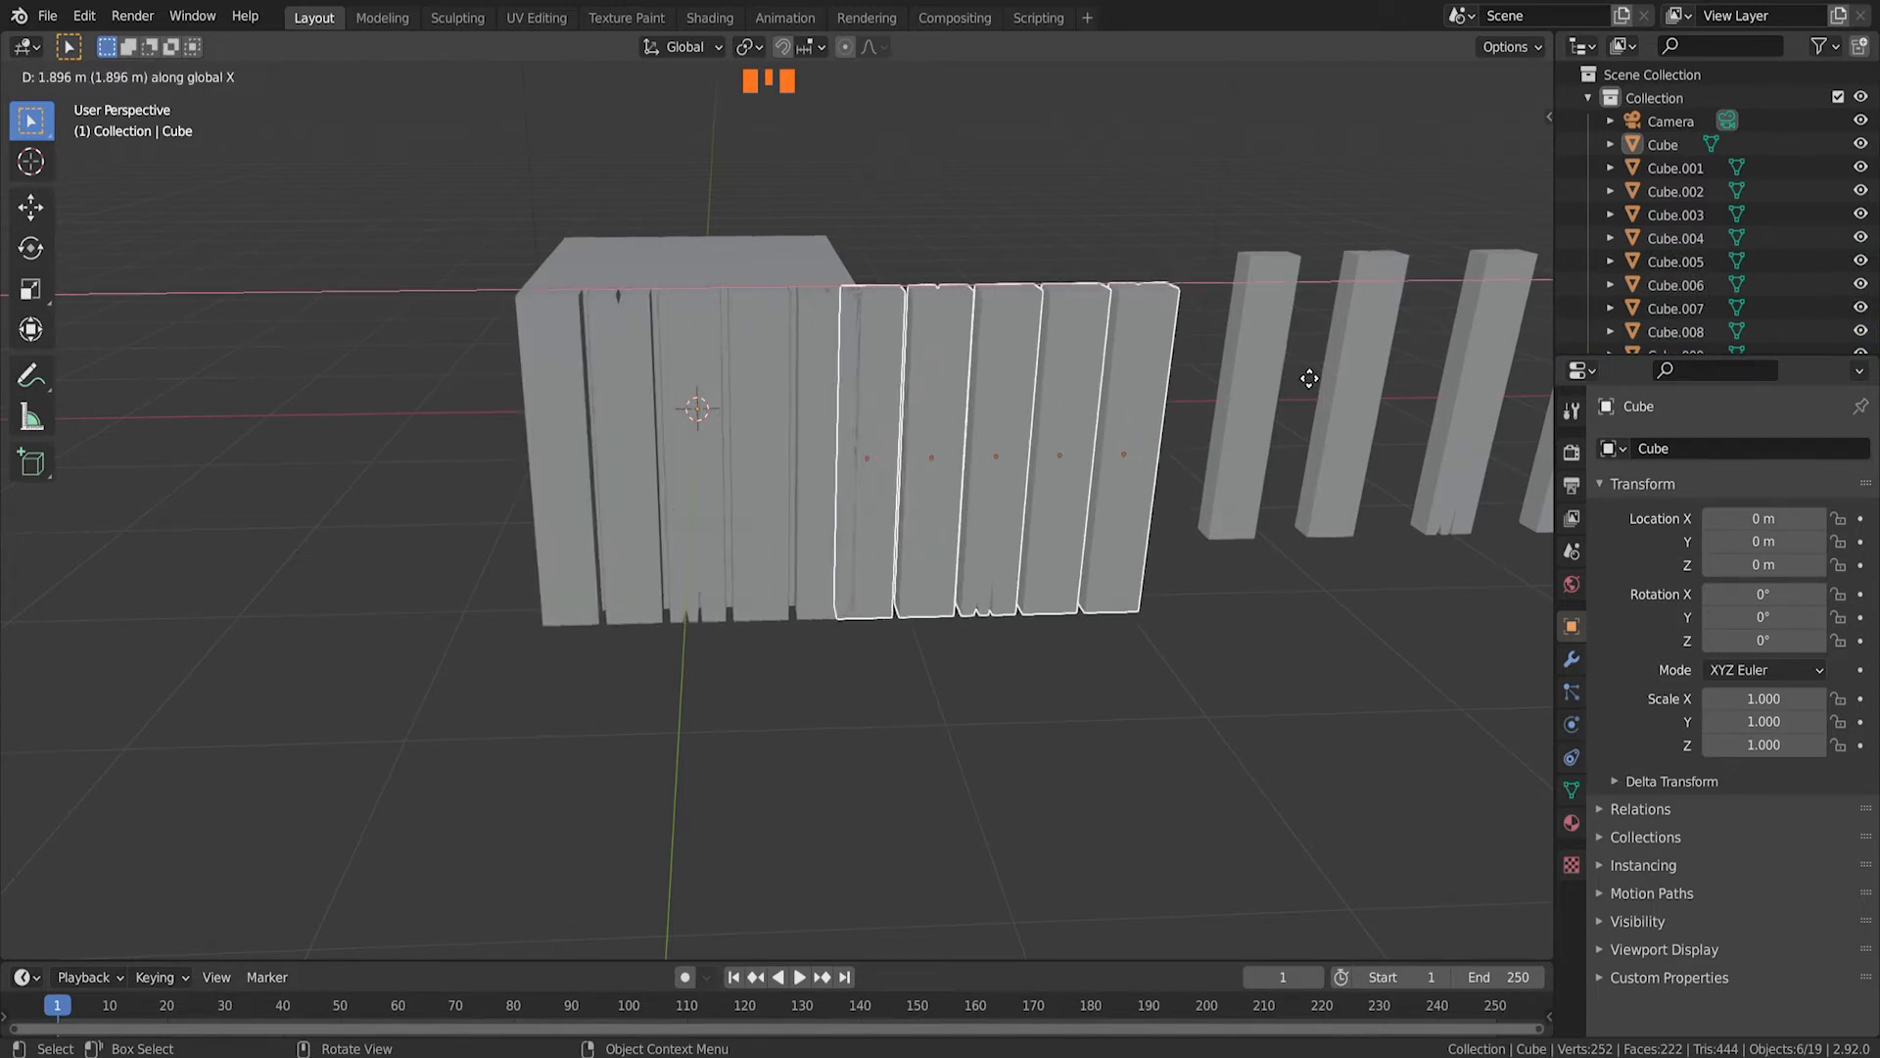
left_click(1347, 380)
Step: Rotate the duplicated row of bars 90° about the Z axis, parallel to the large cube's side face
middle_click_drag(1145, 218, 953, 304)
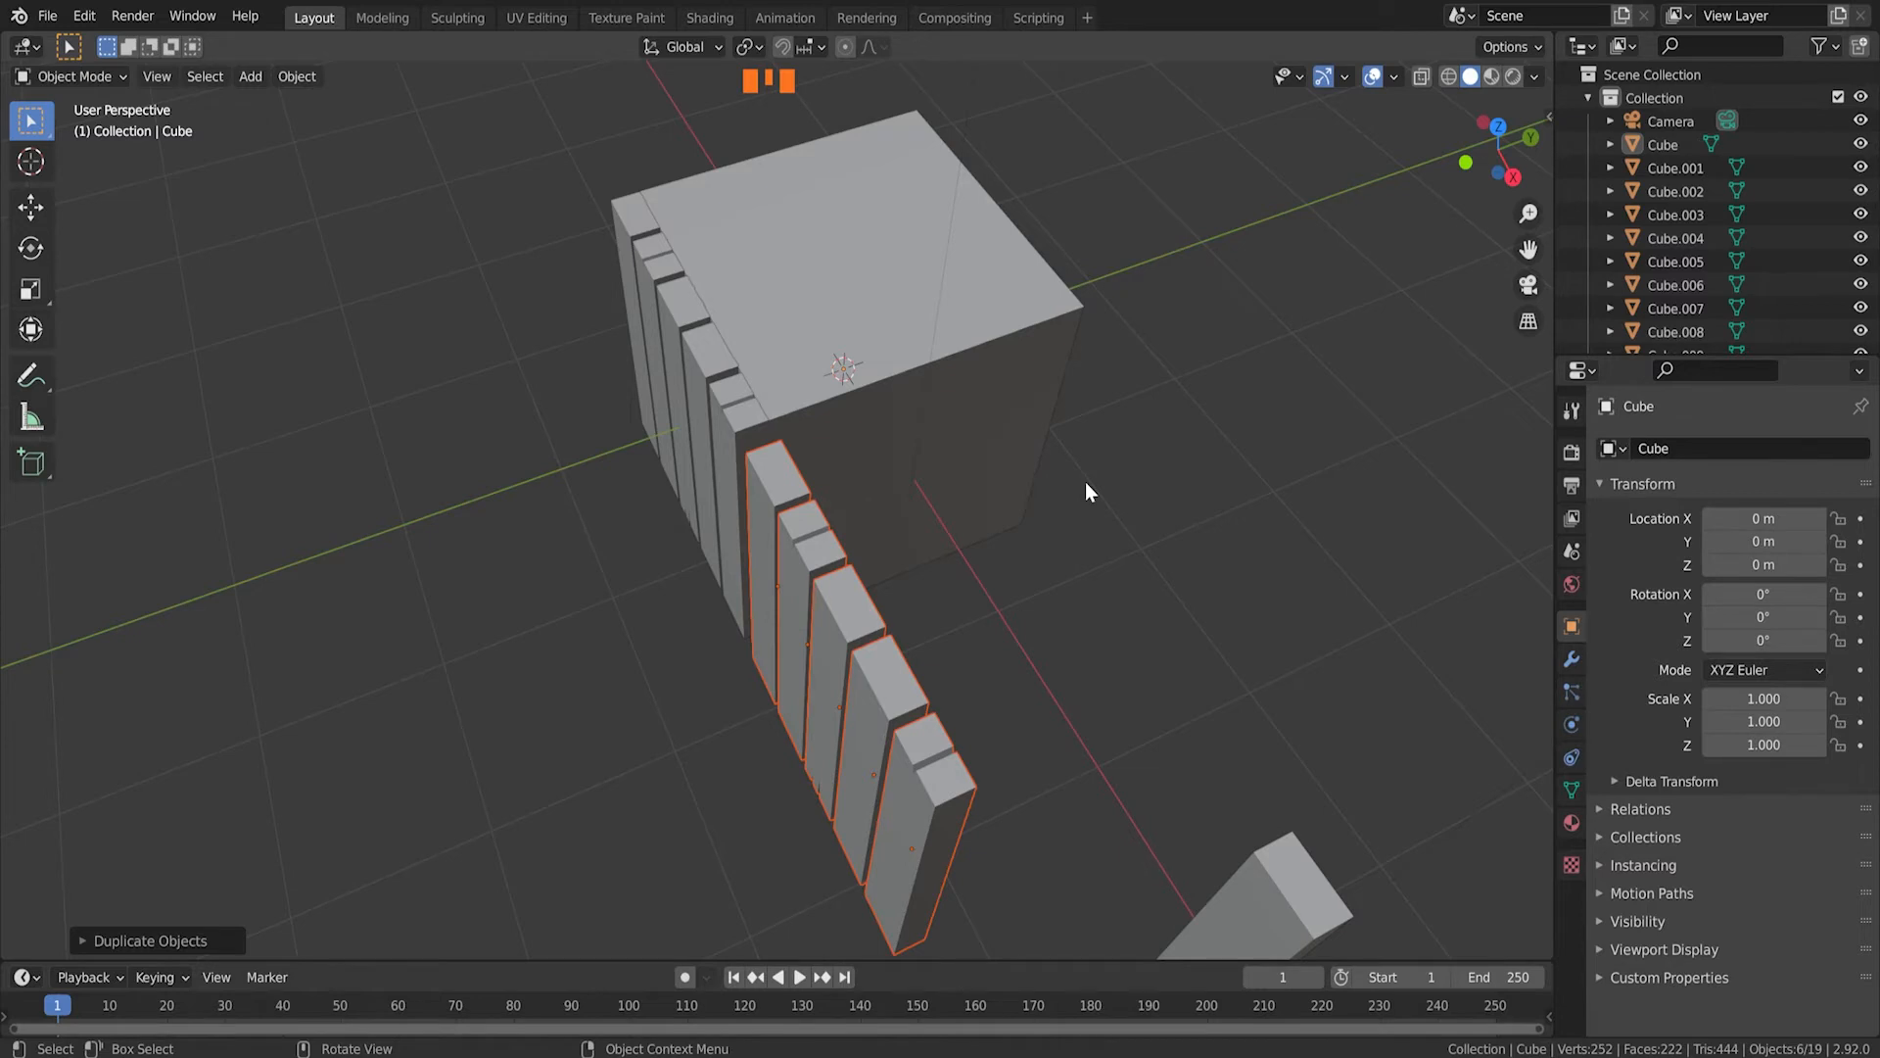
key("r")
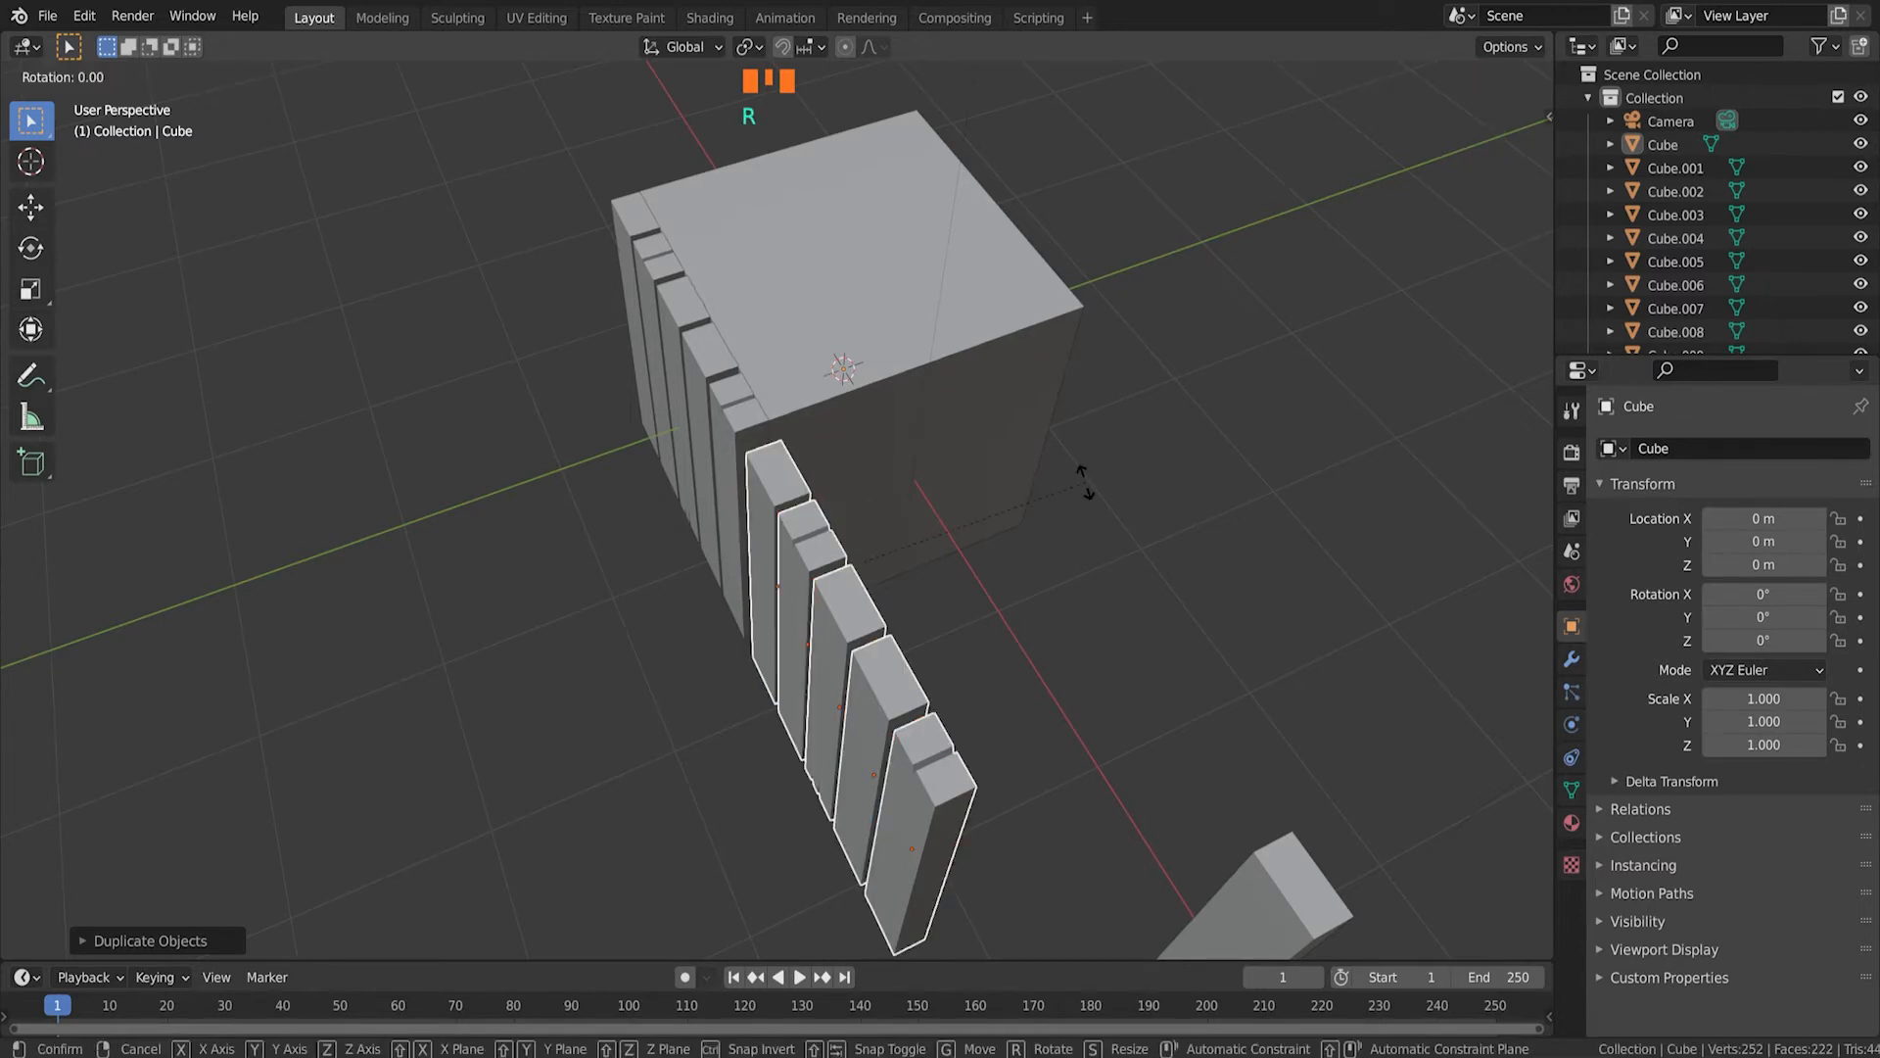
key("z")
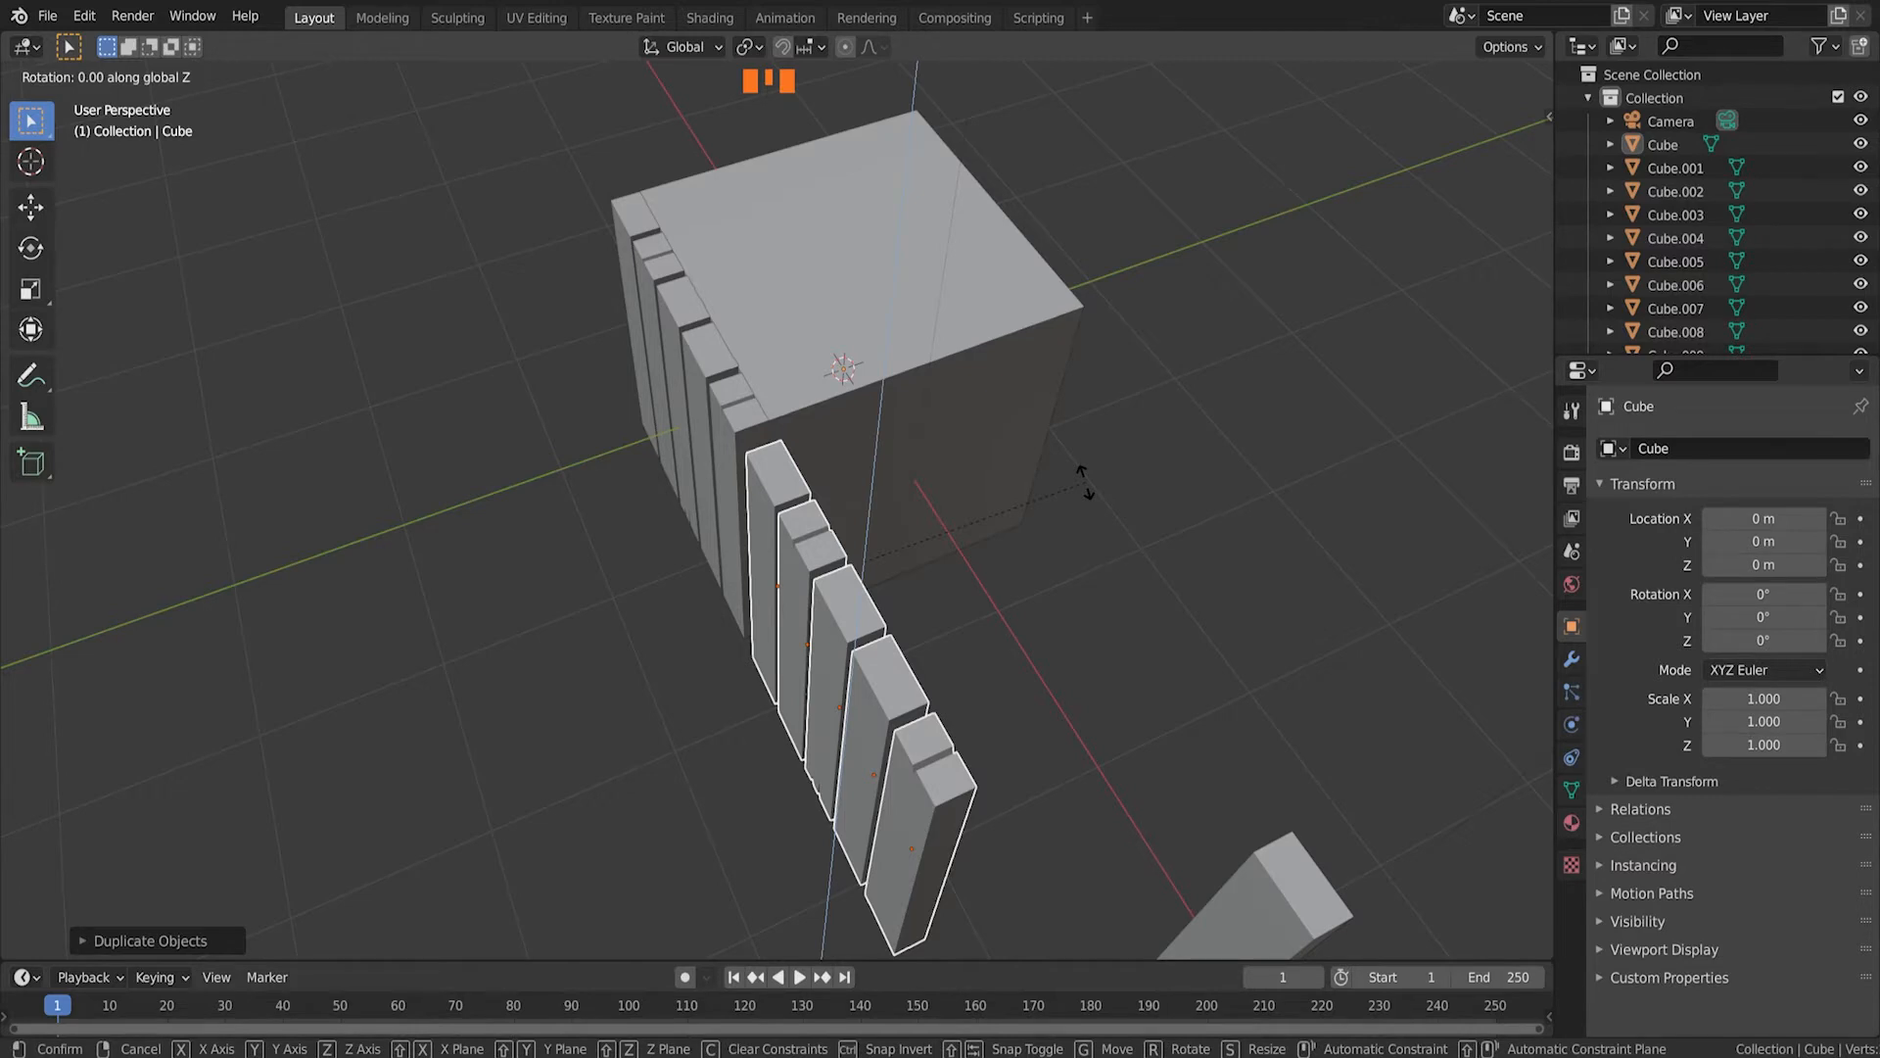
type("90")
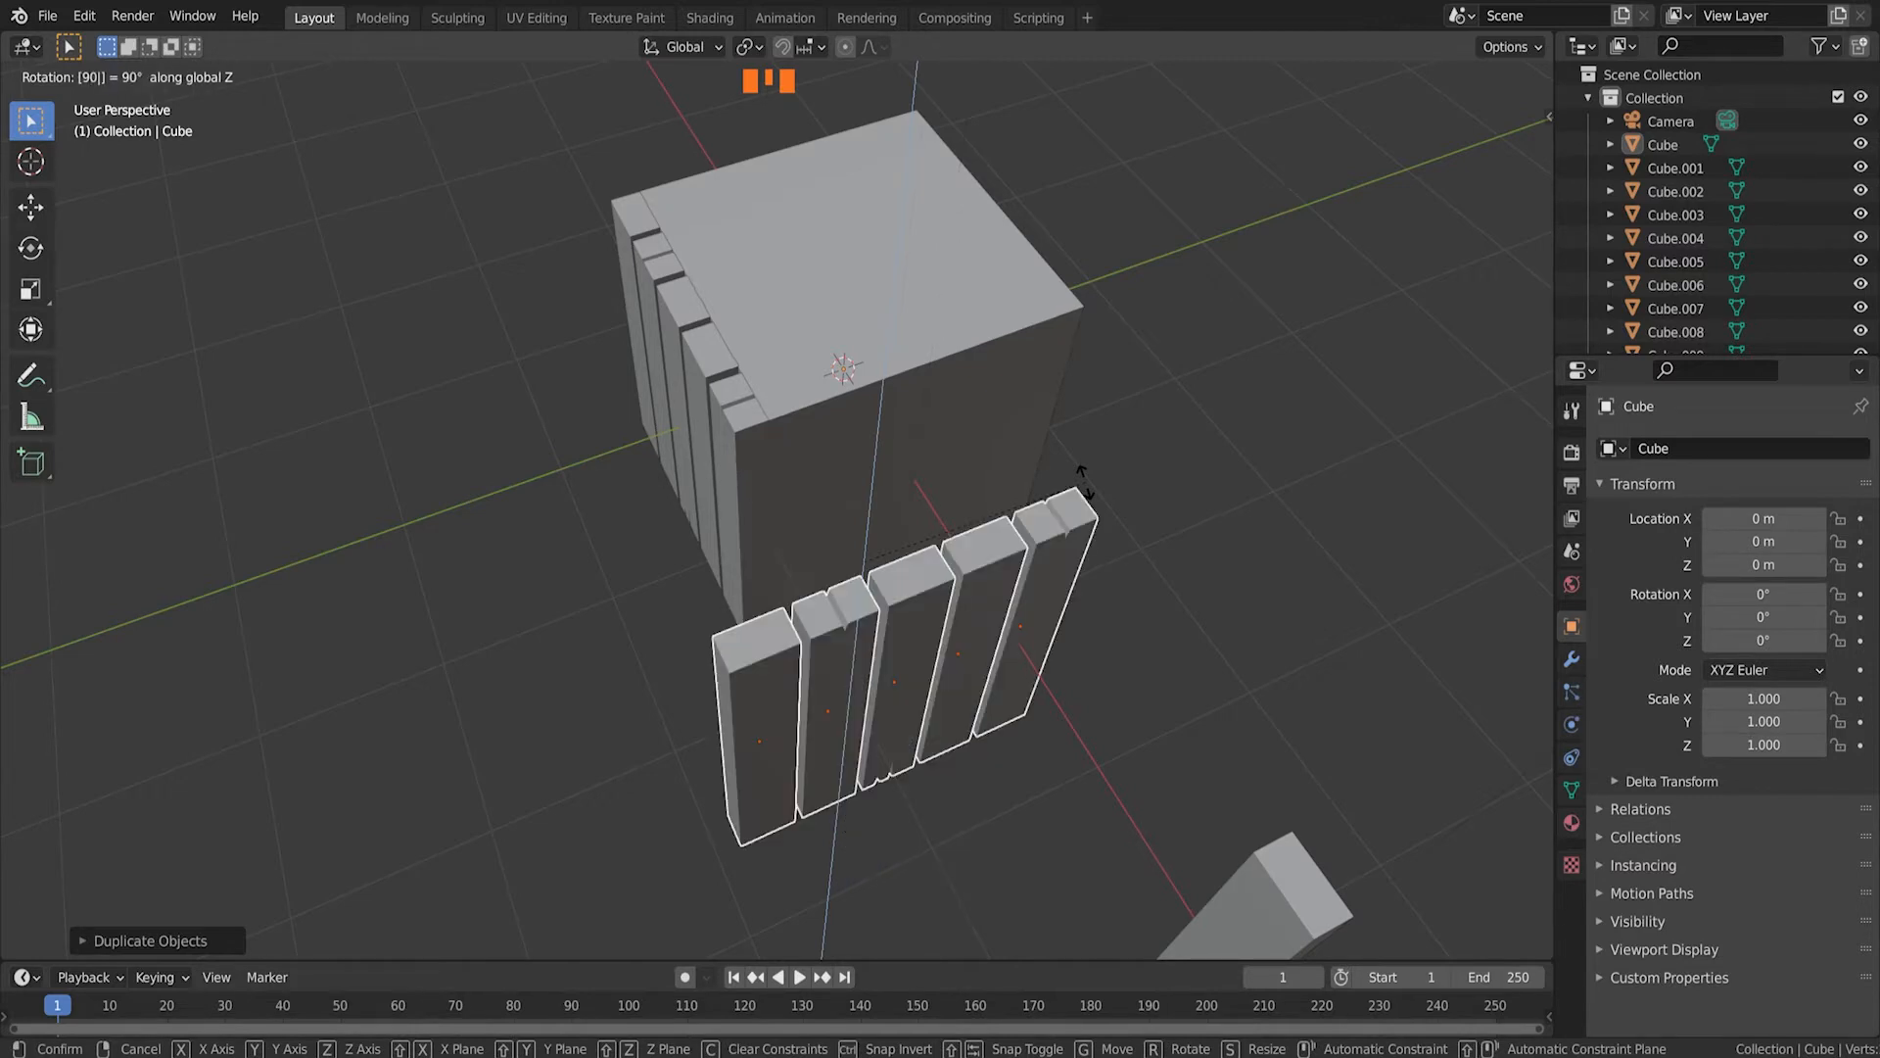
key("Return")
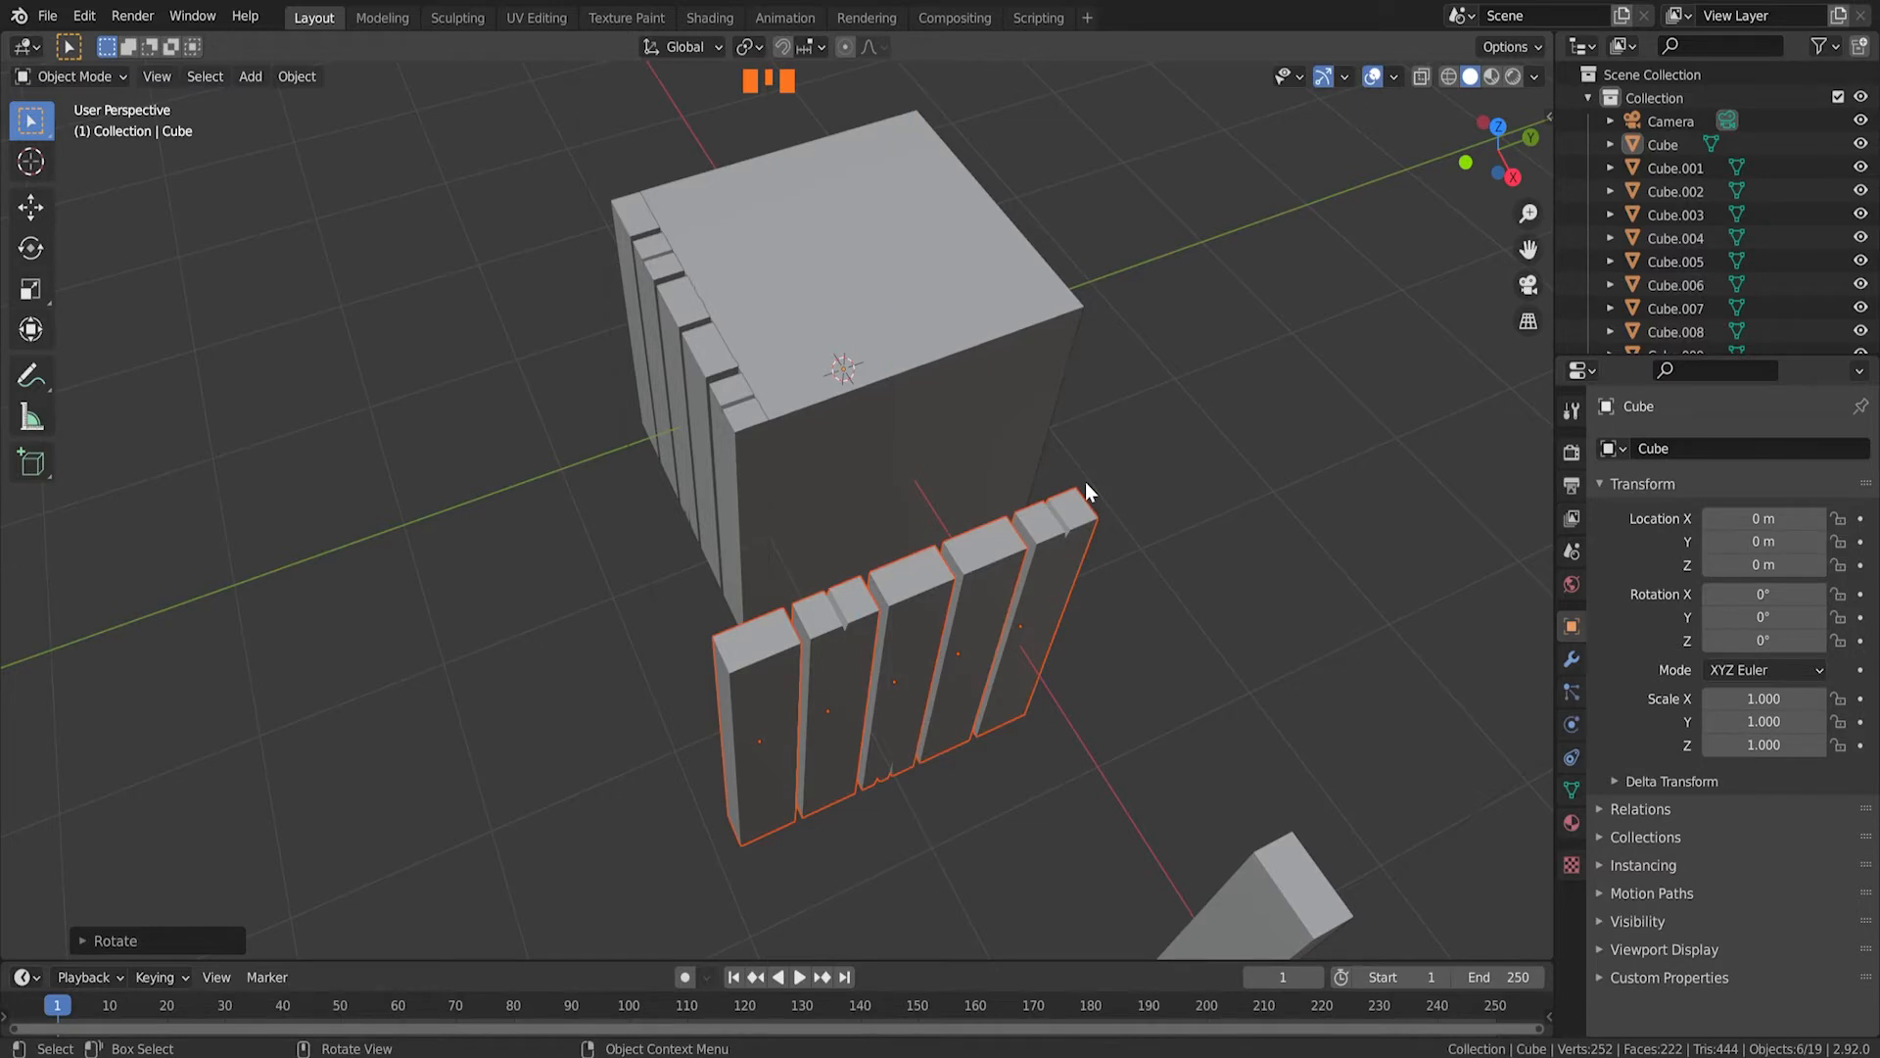
Step: Move the rotated row of bars along X until it sits against the large cube's side face
key("KP_7")
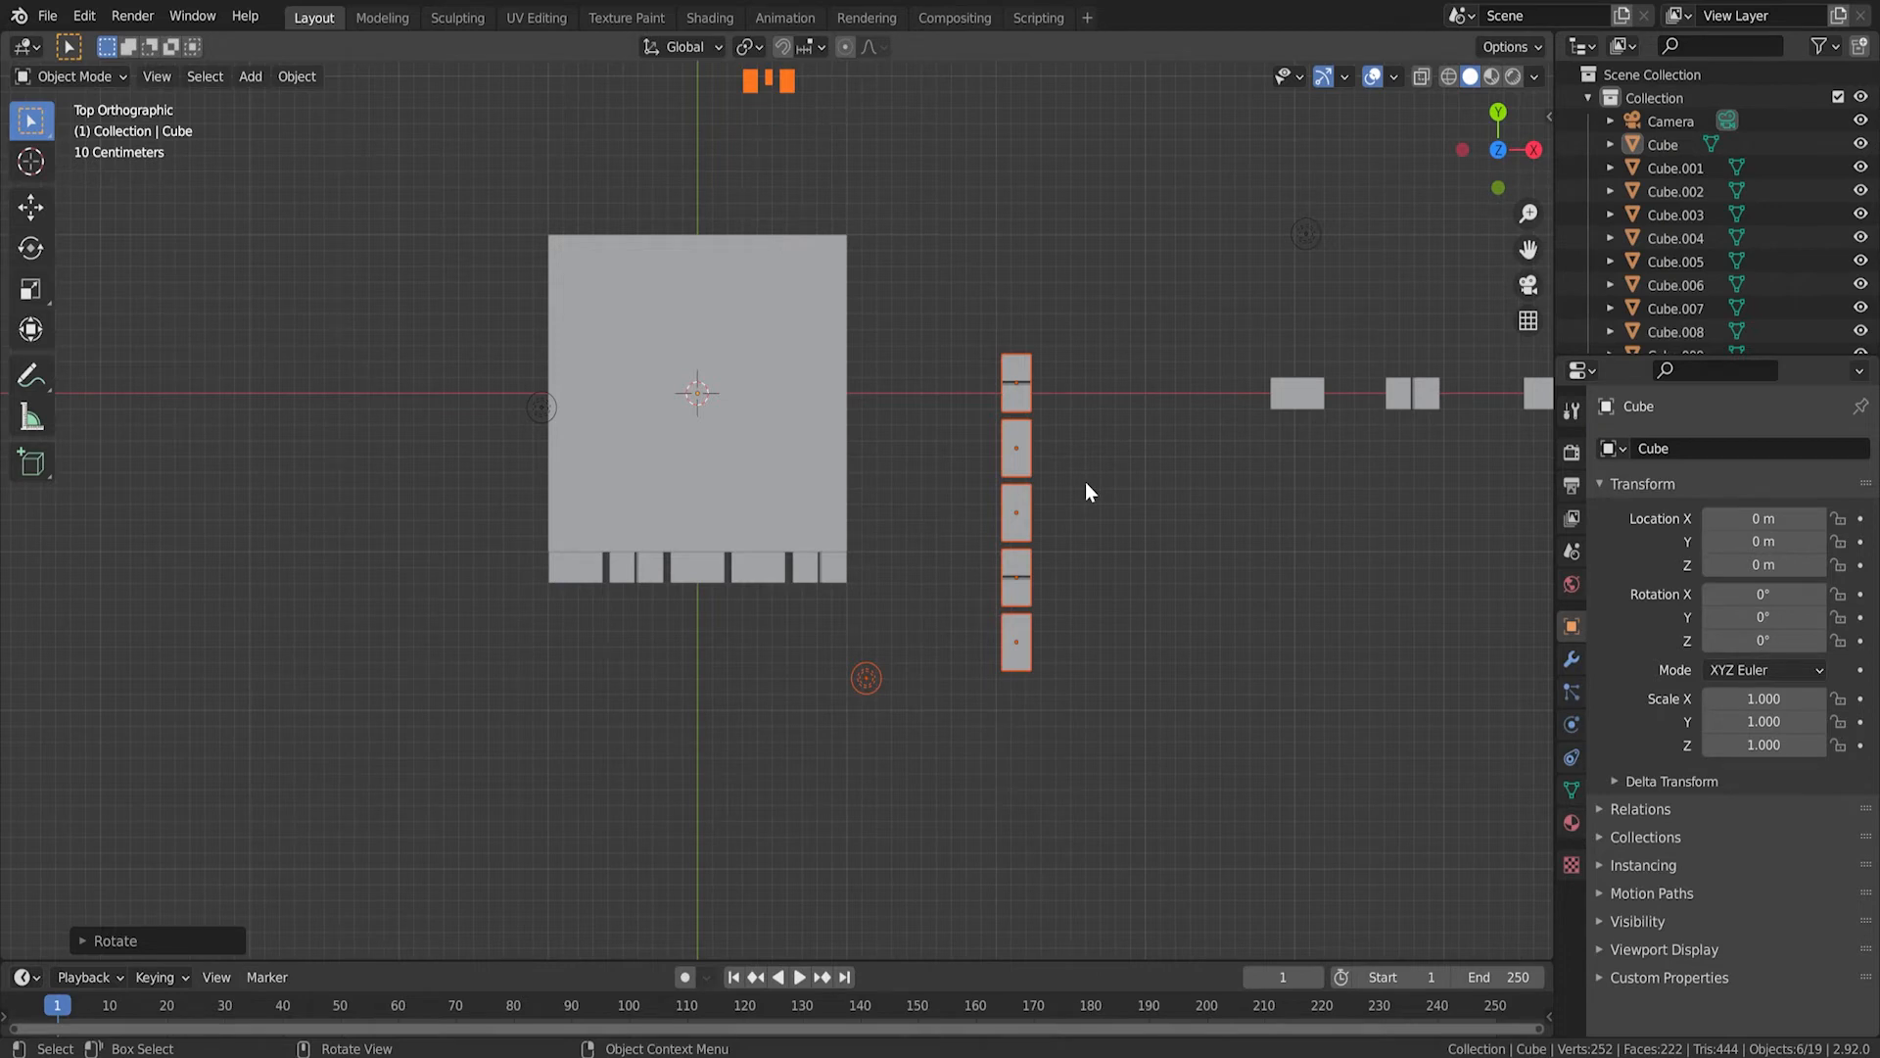
key("g")
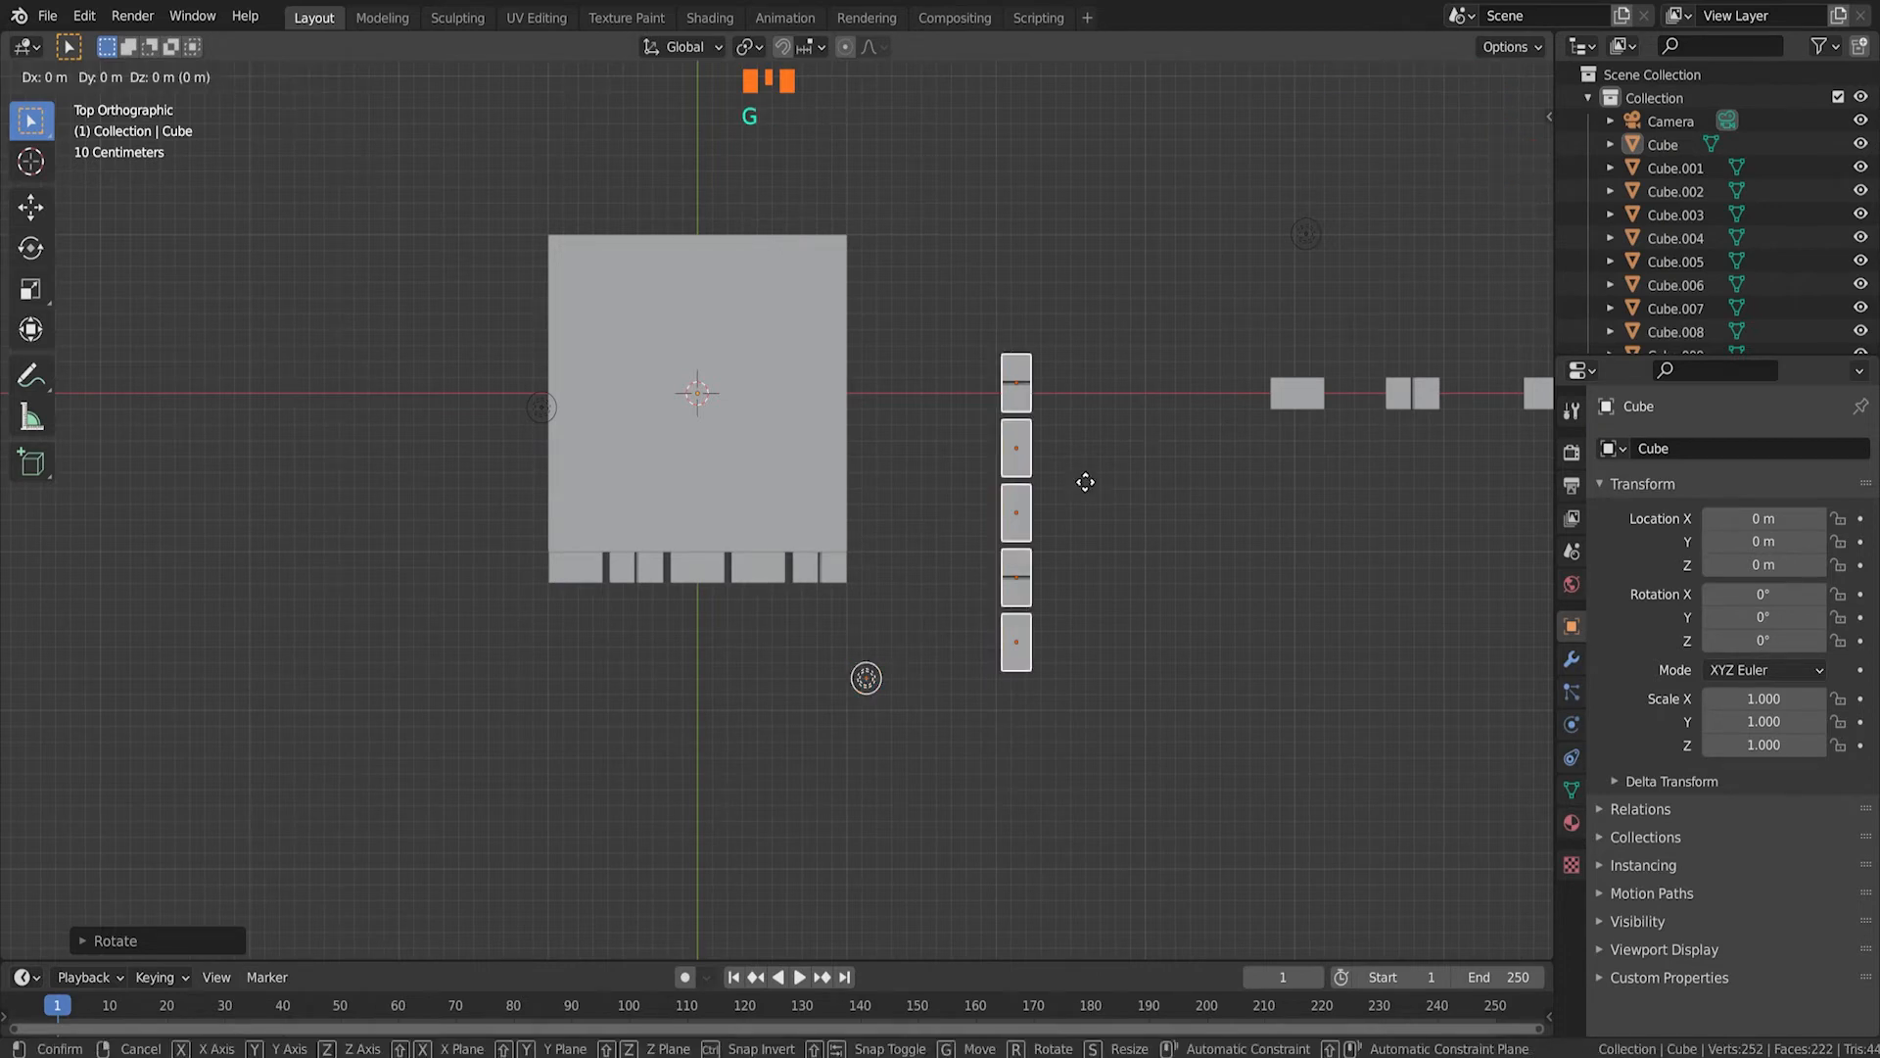
key("x")
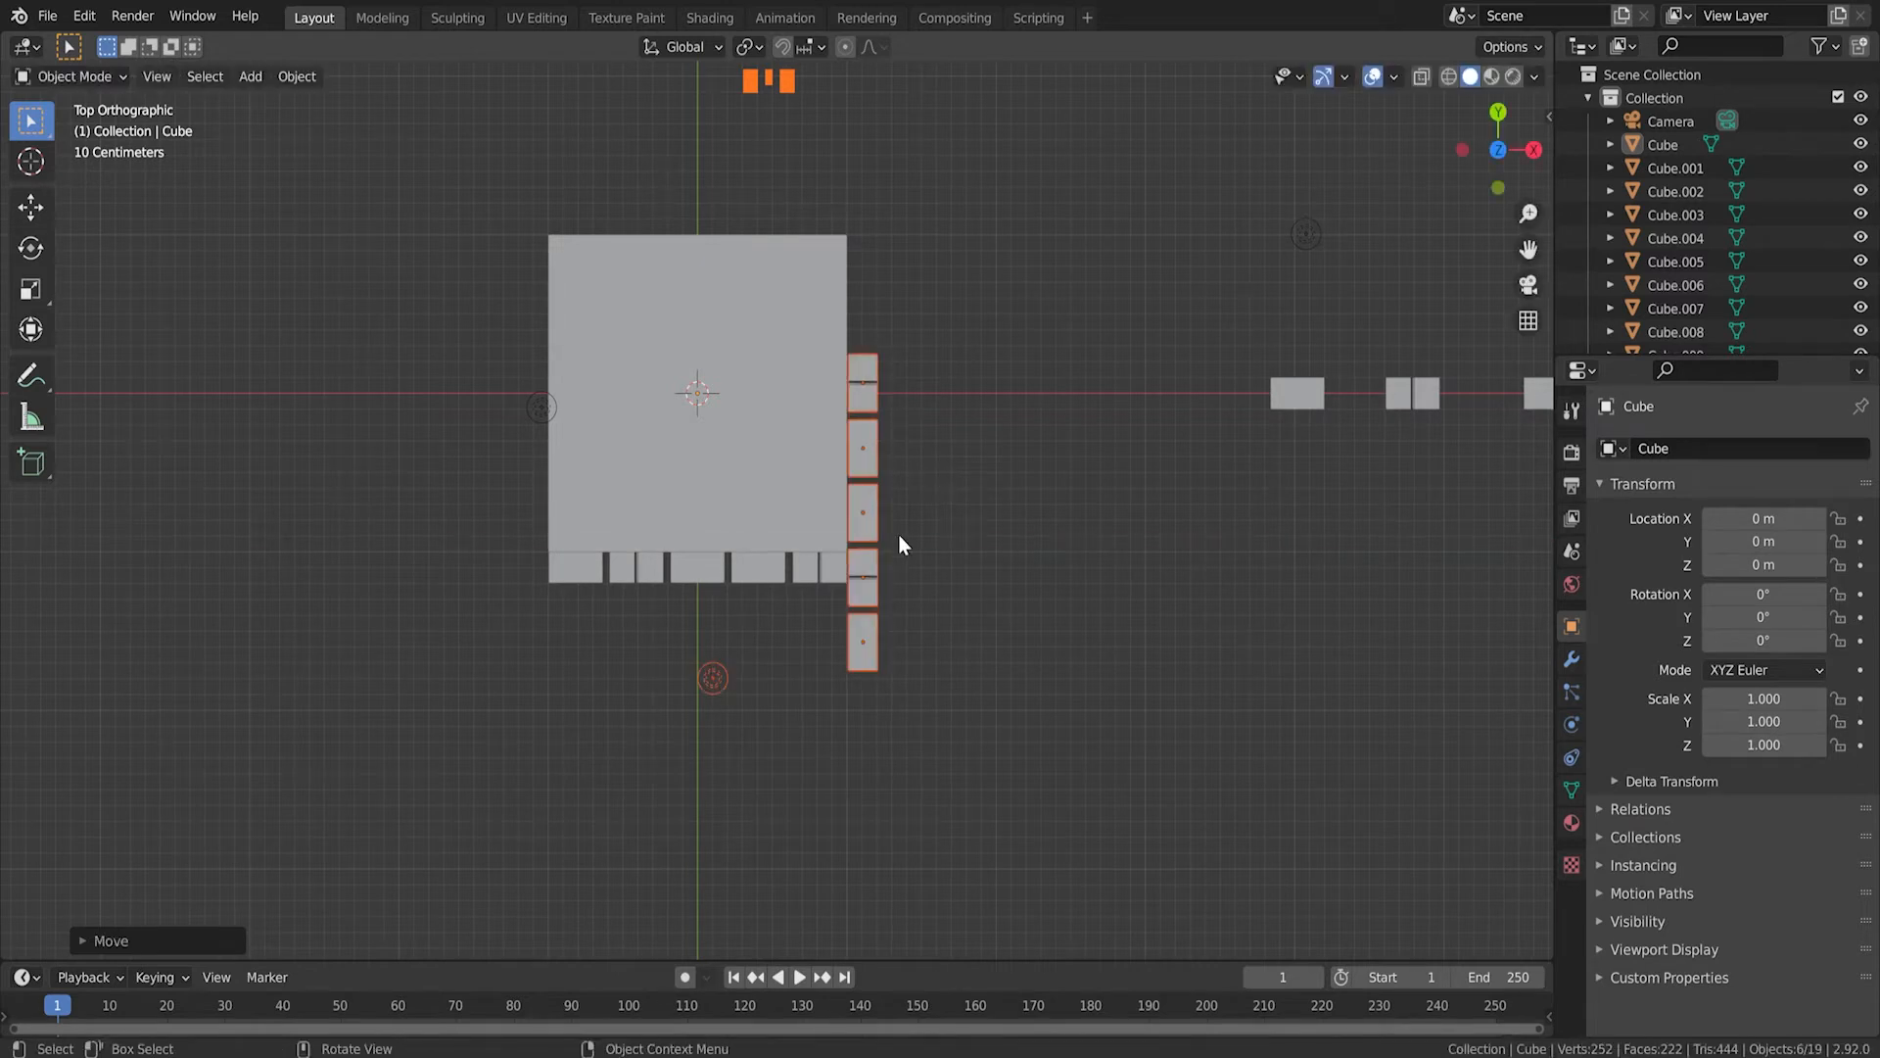
Step: Remove the light from the selection and move the side row along Y to line up with the large cube's side face
left_click(715, 677, "shift")
left_click(715, 678, "shift")
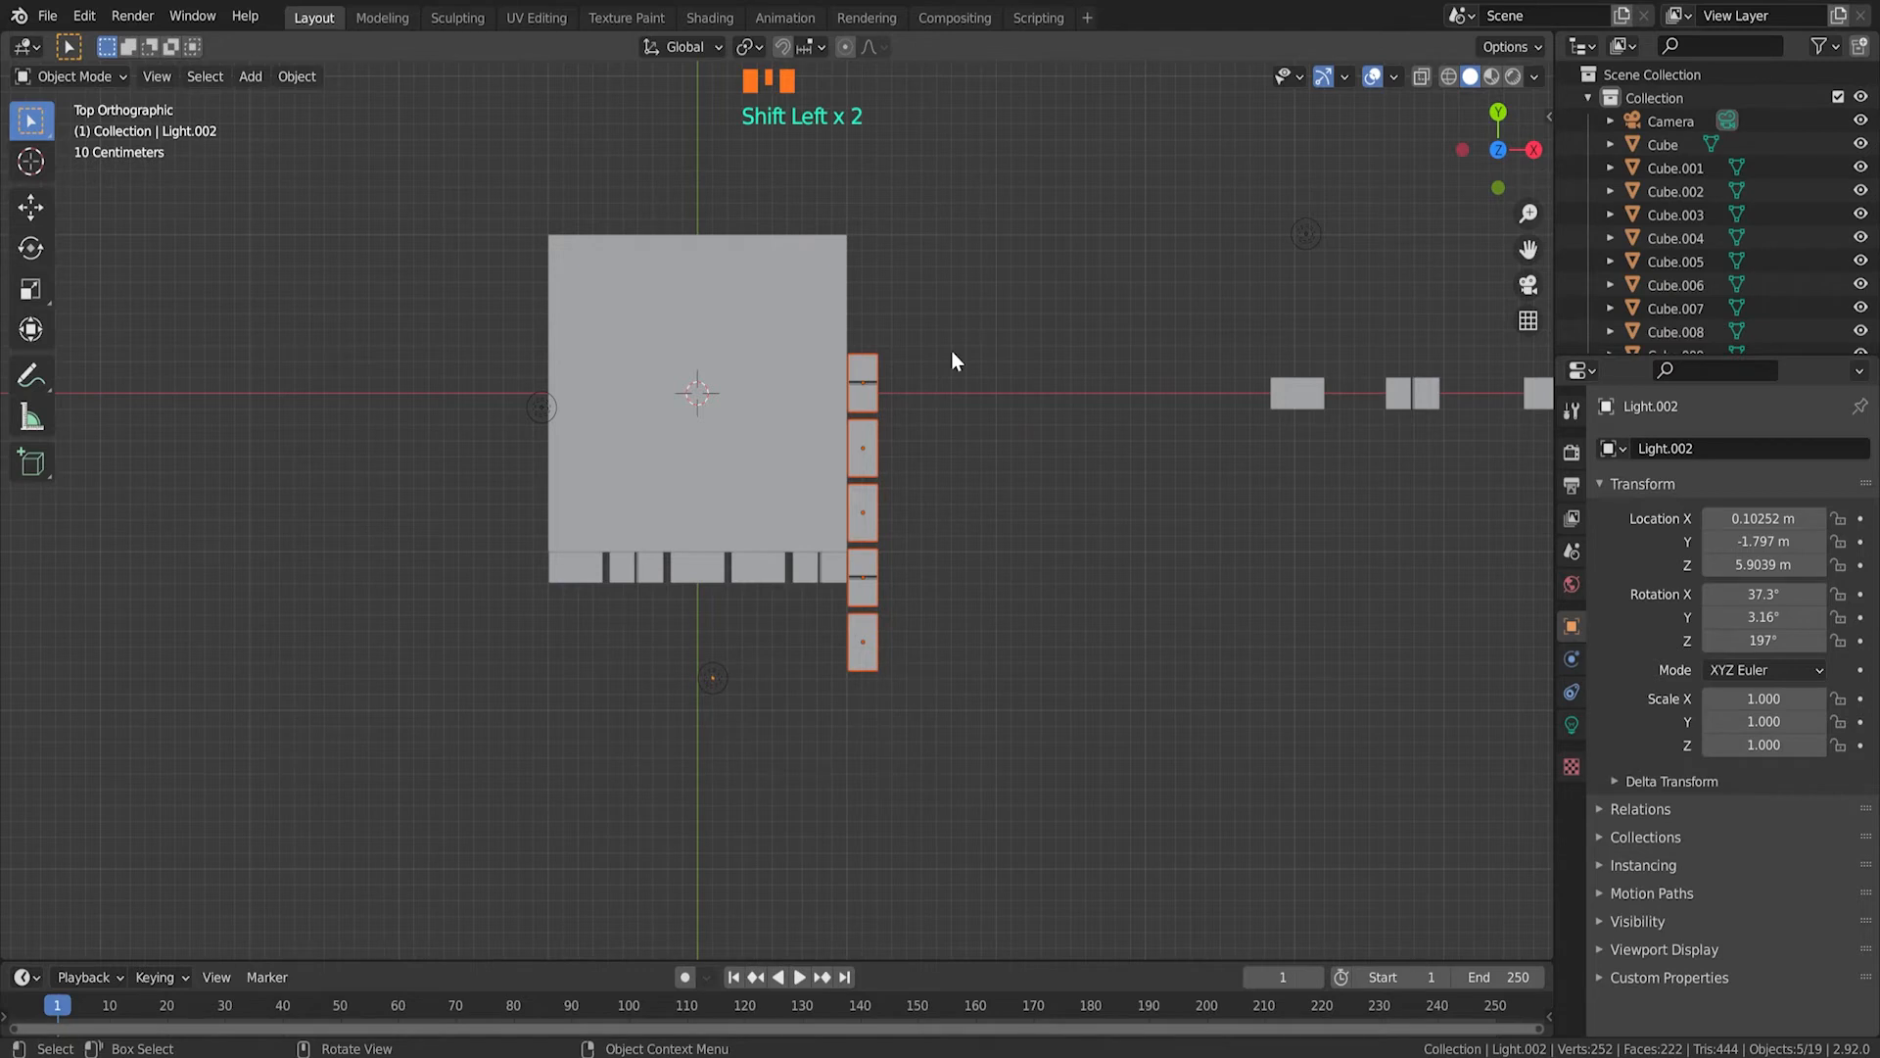
key("g")
key("y")
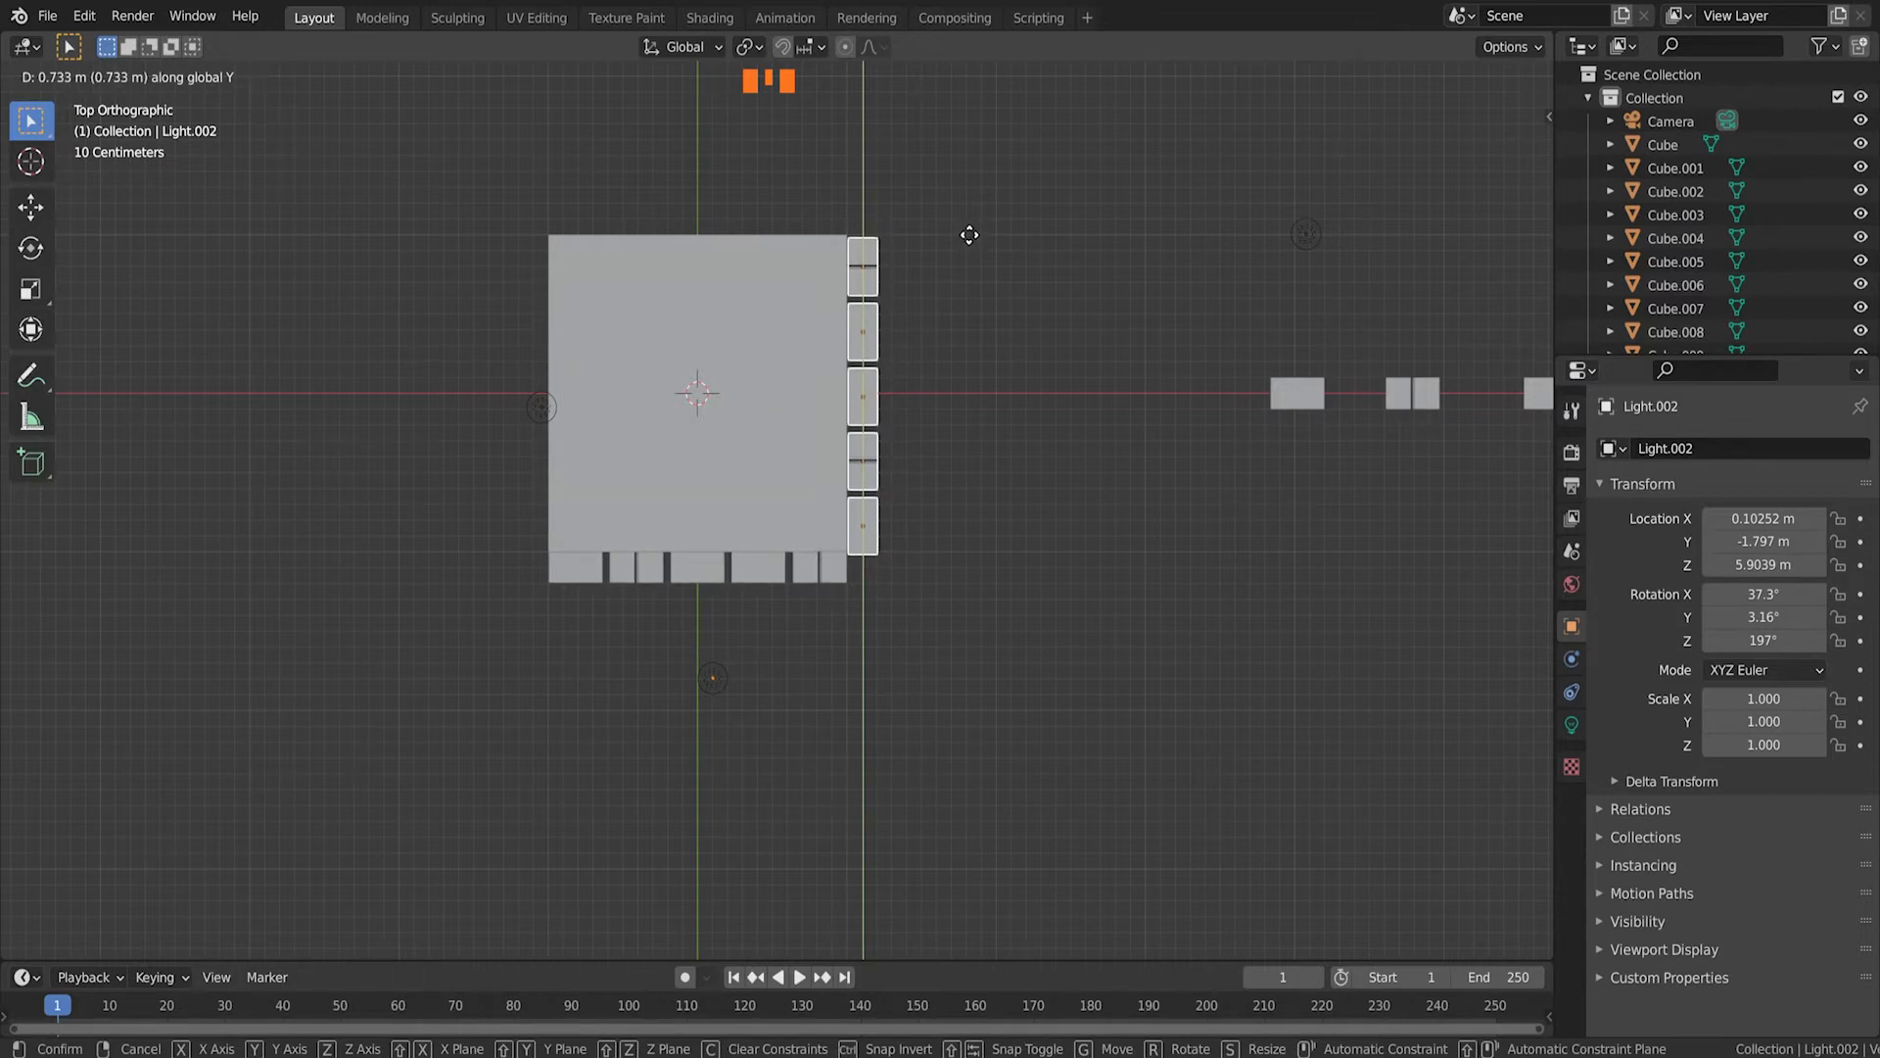
left_click(970, 235)
Step: Nudge the side row along X by about -0.009 m so it sits tight against the cube's face
scroll(891, 219, "up", 4, "alt")
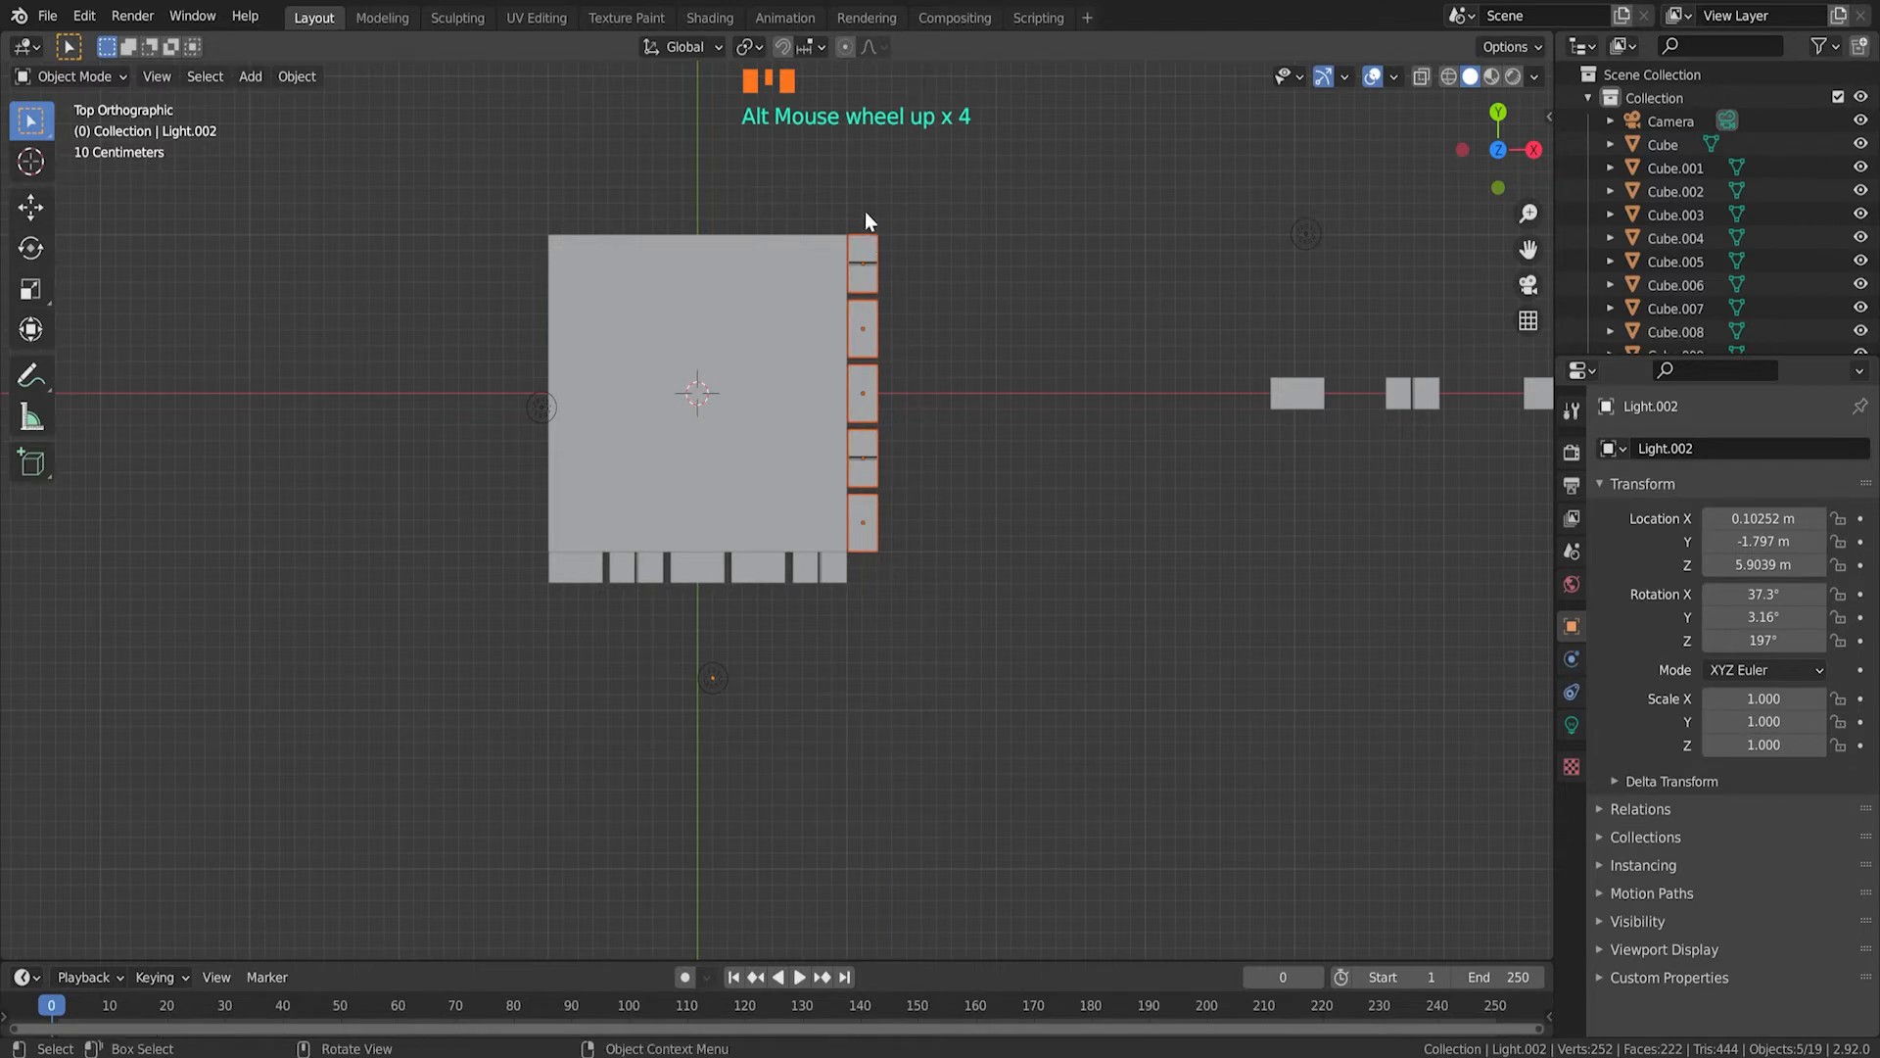
scroll(852, 196, "up", 5)
middle_click_drag(1061, 137, 905, 538, "shift")
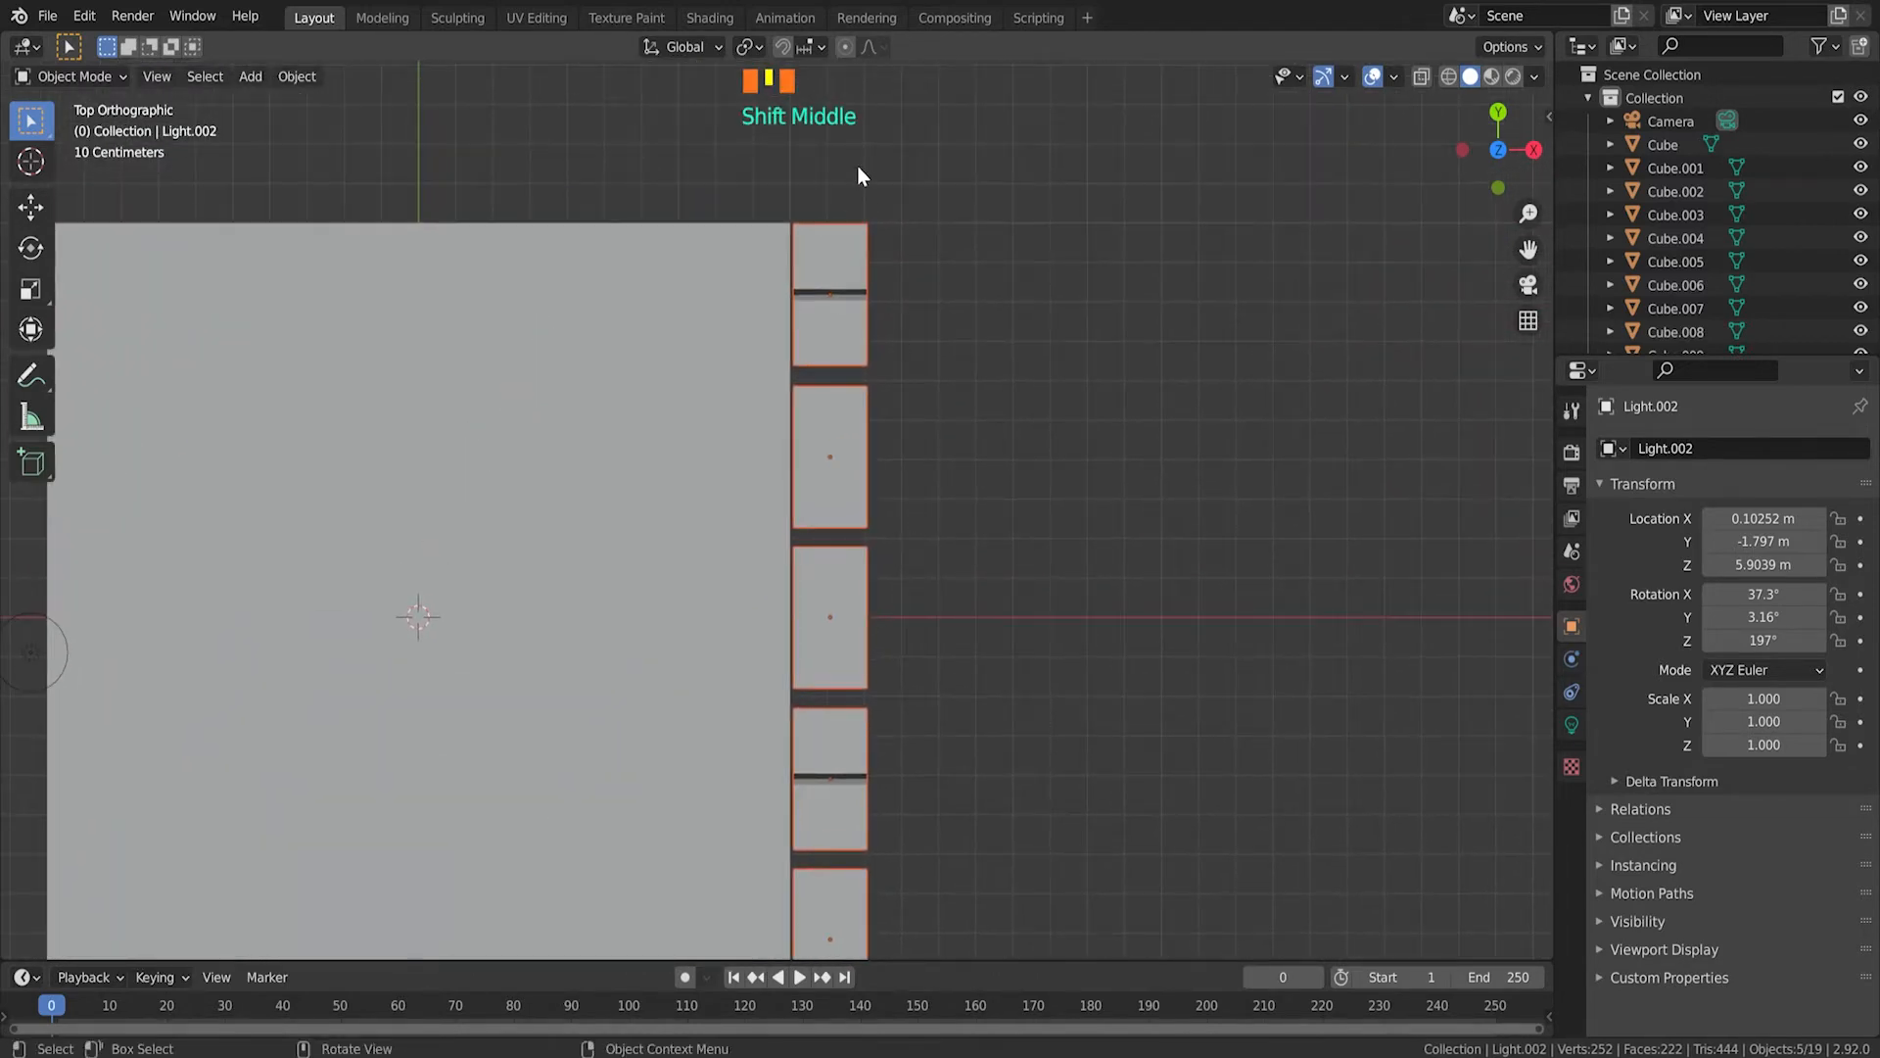
scroll(818, 196, "down", 5)
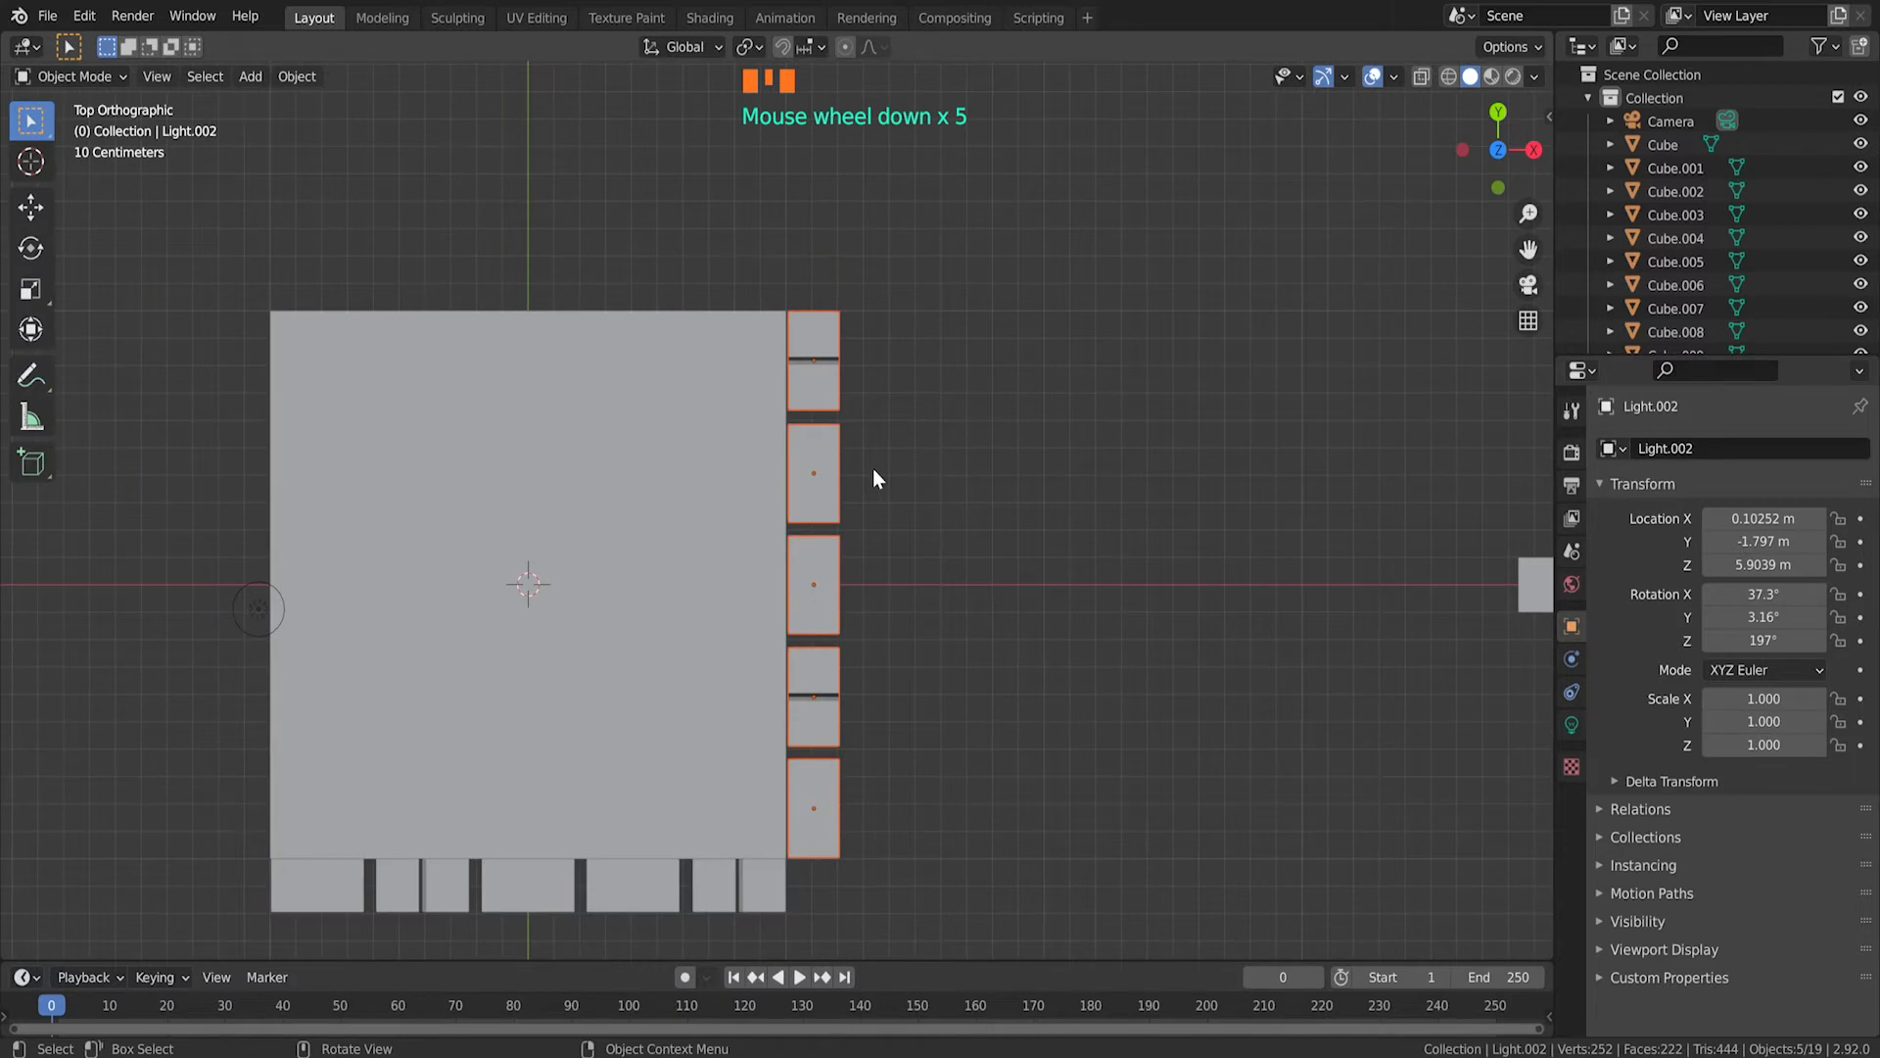
key("g")
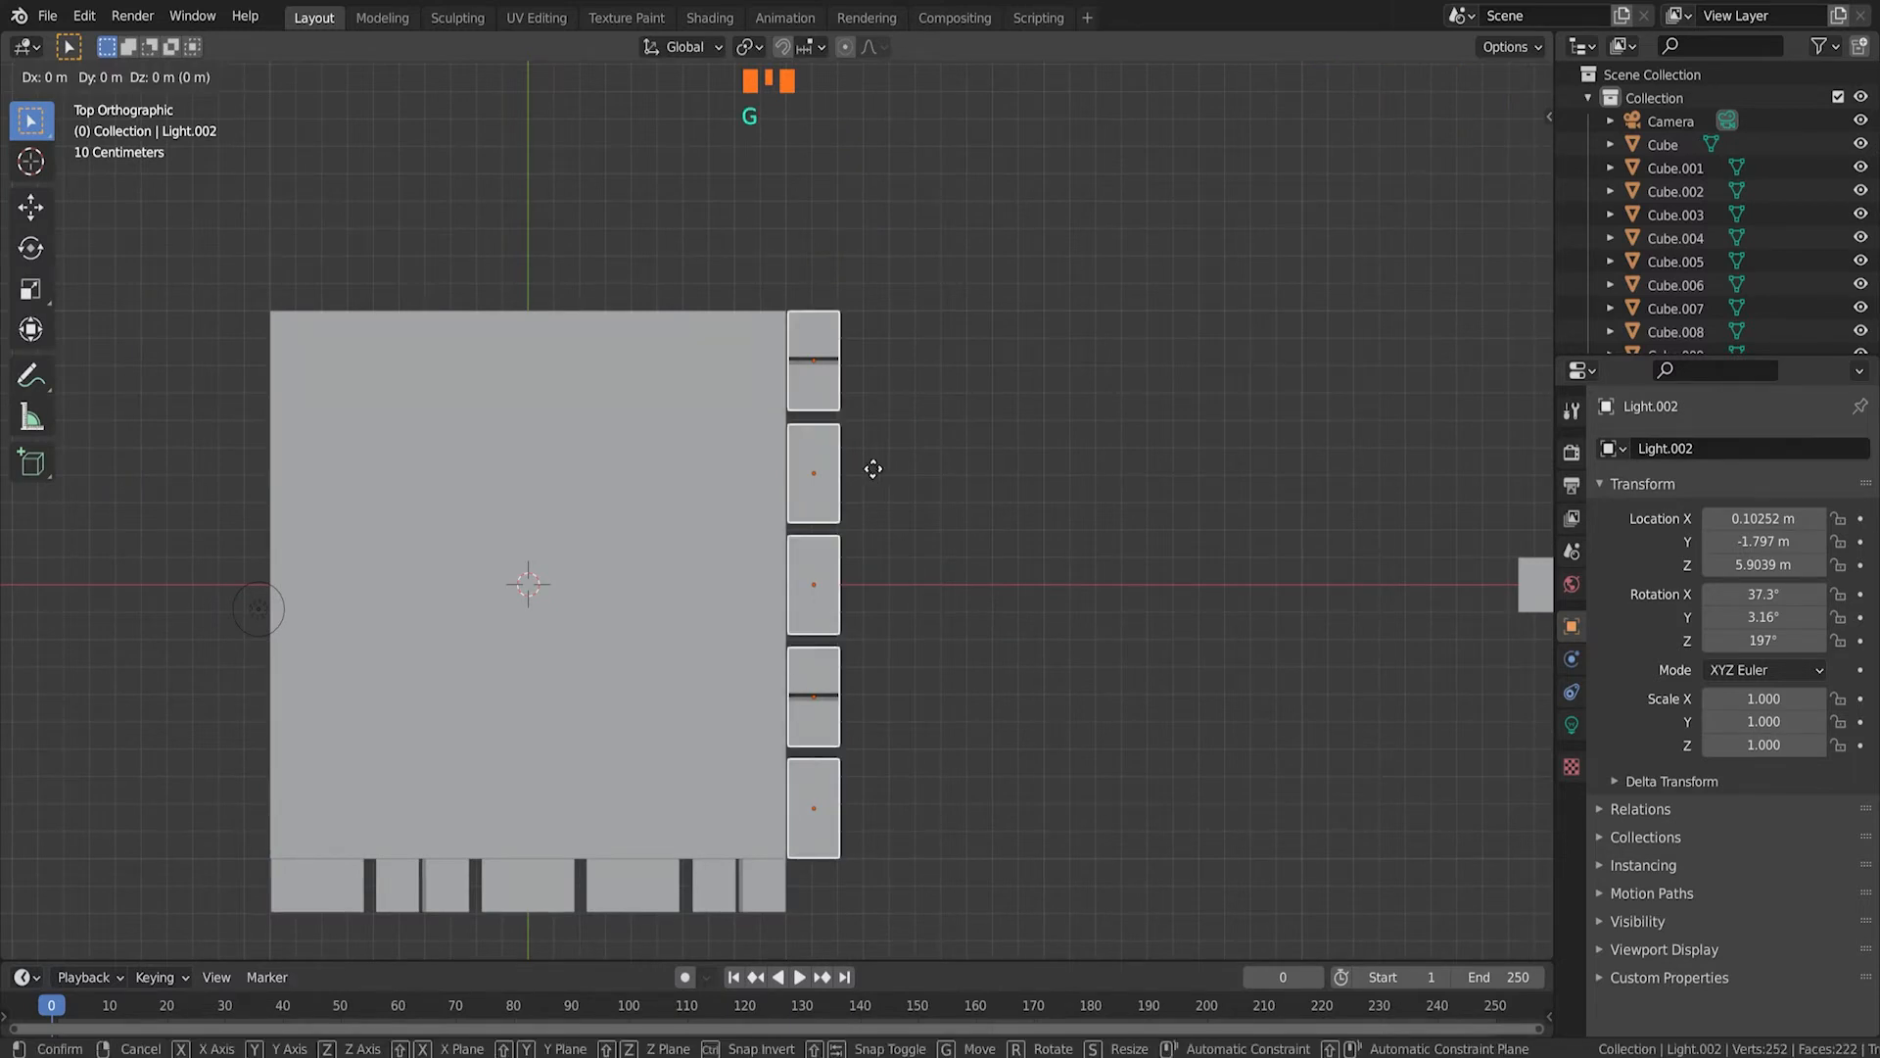
key("x")
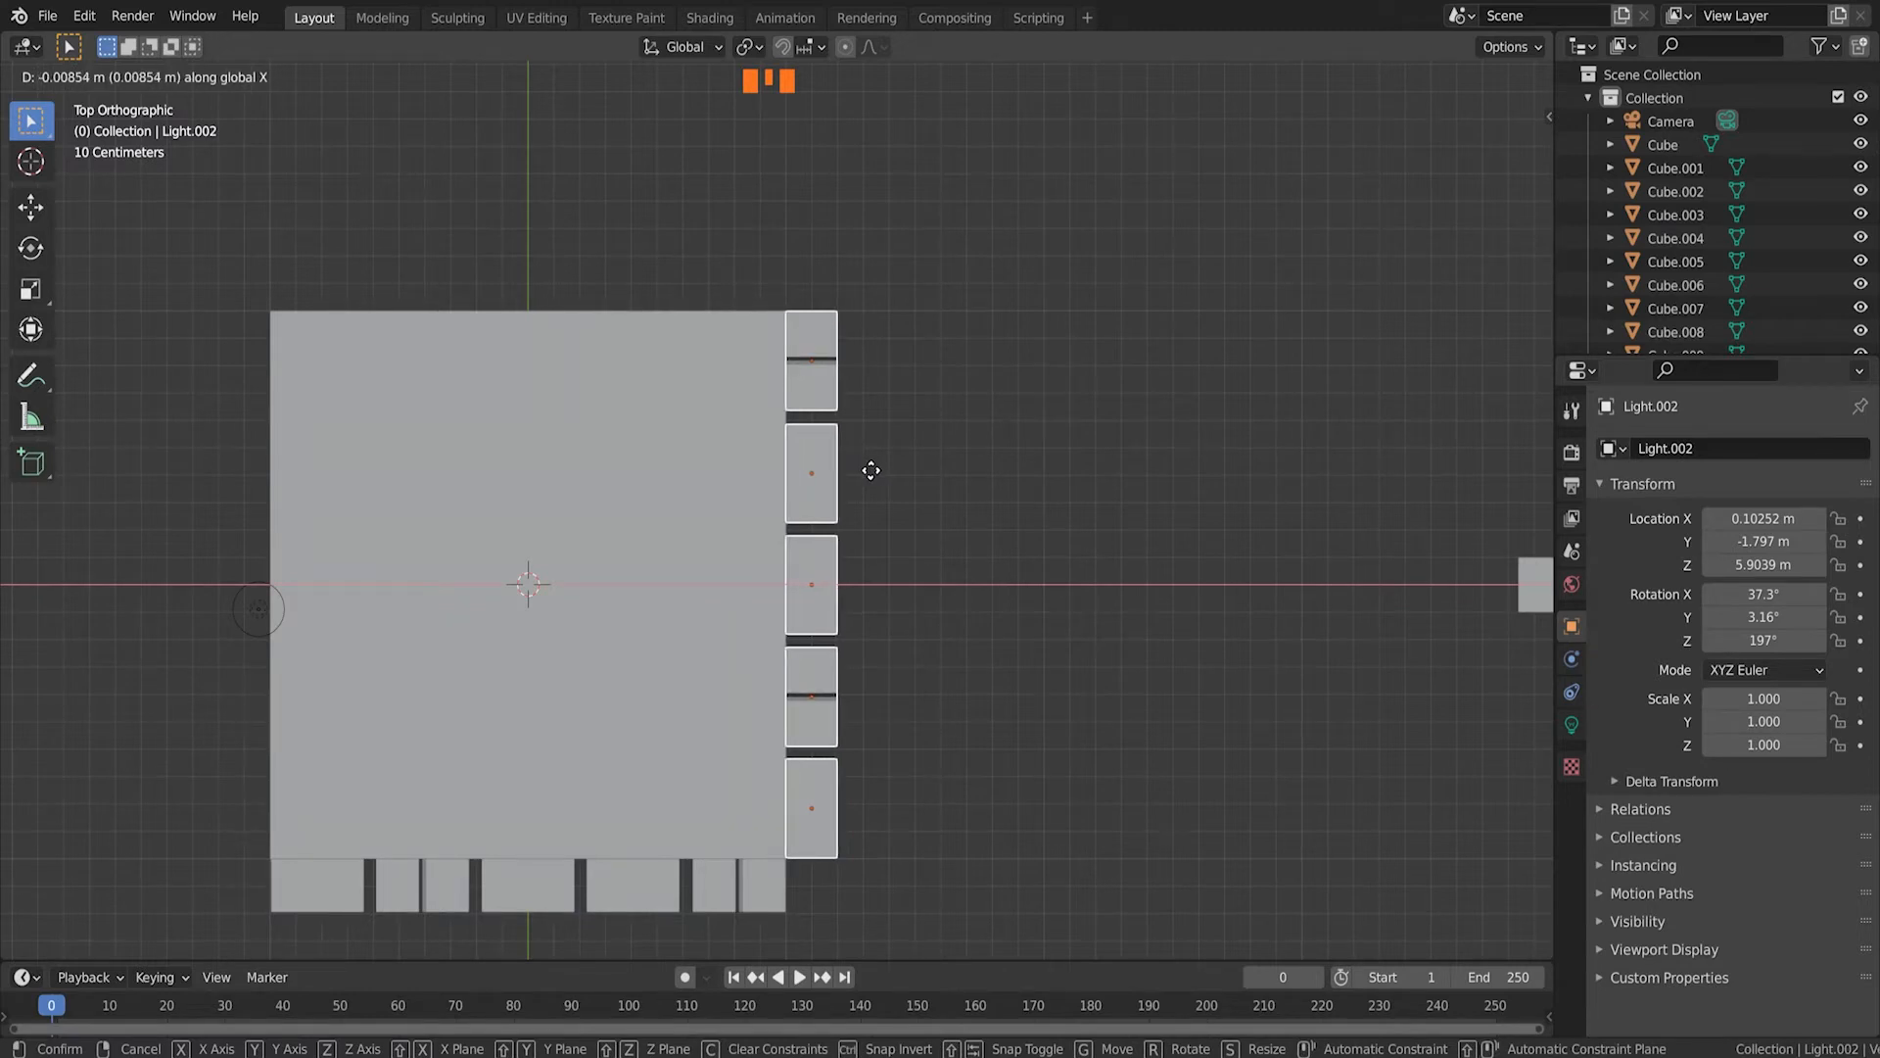
left_click(870, 470)
Step: Select the front and side rows of bars together, leaving the large cube out of the selection
scroll(931, 457, "down", 3)
middle_click_drag(811, 618, 942, 538)
left_click_drag(963, 174, 343, 828)
left_click(570, 447, "shift")
left_click(570, 446, "shift")
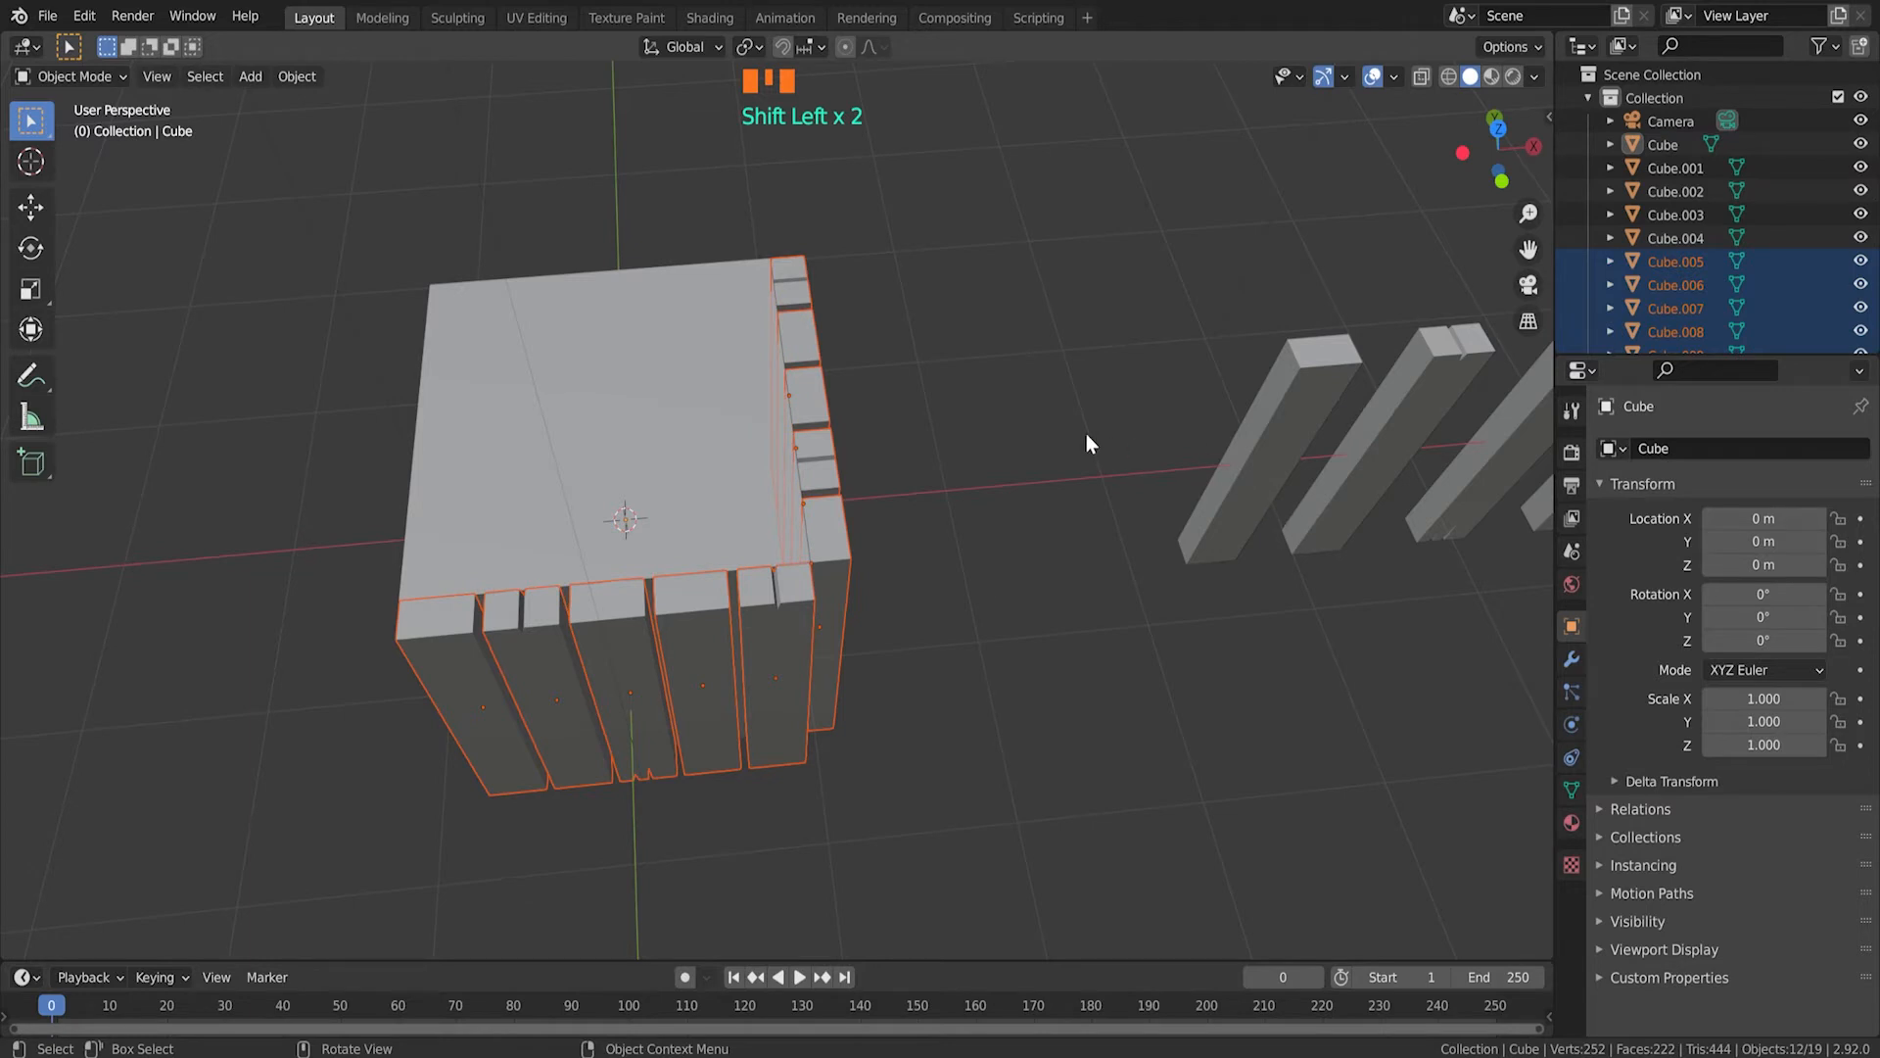
Step: Duplicate the selected rows, move the copies along X clear of the cube's bare side and delete the stray lights
scroll(1090, 431, "down", 3)
middle_click_drag(890, 516, 1094, 483, "shift")
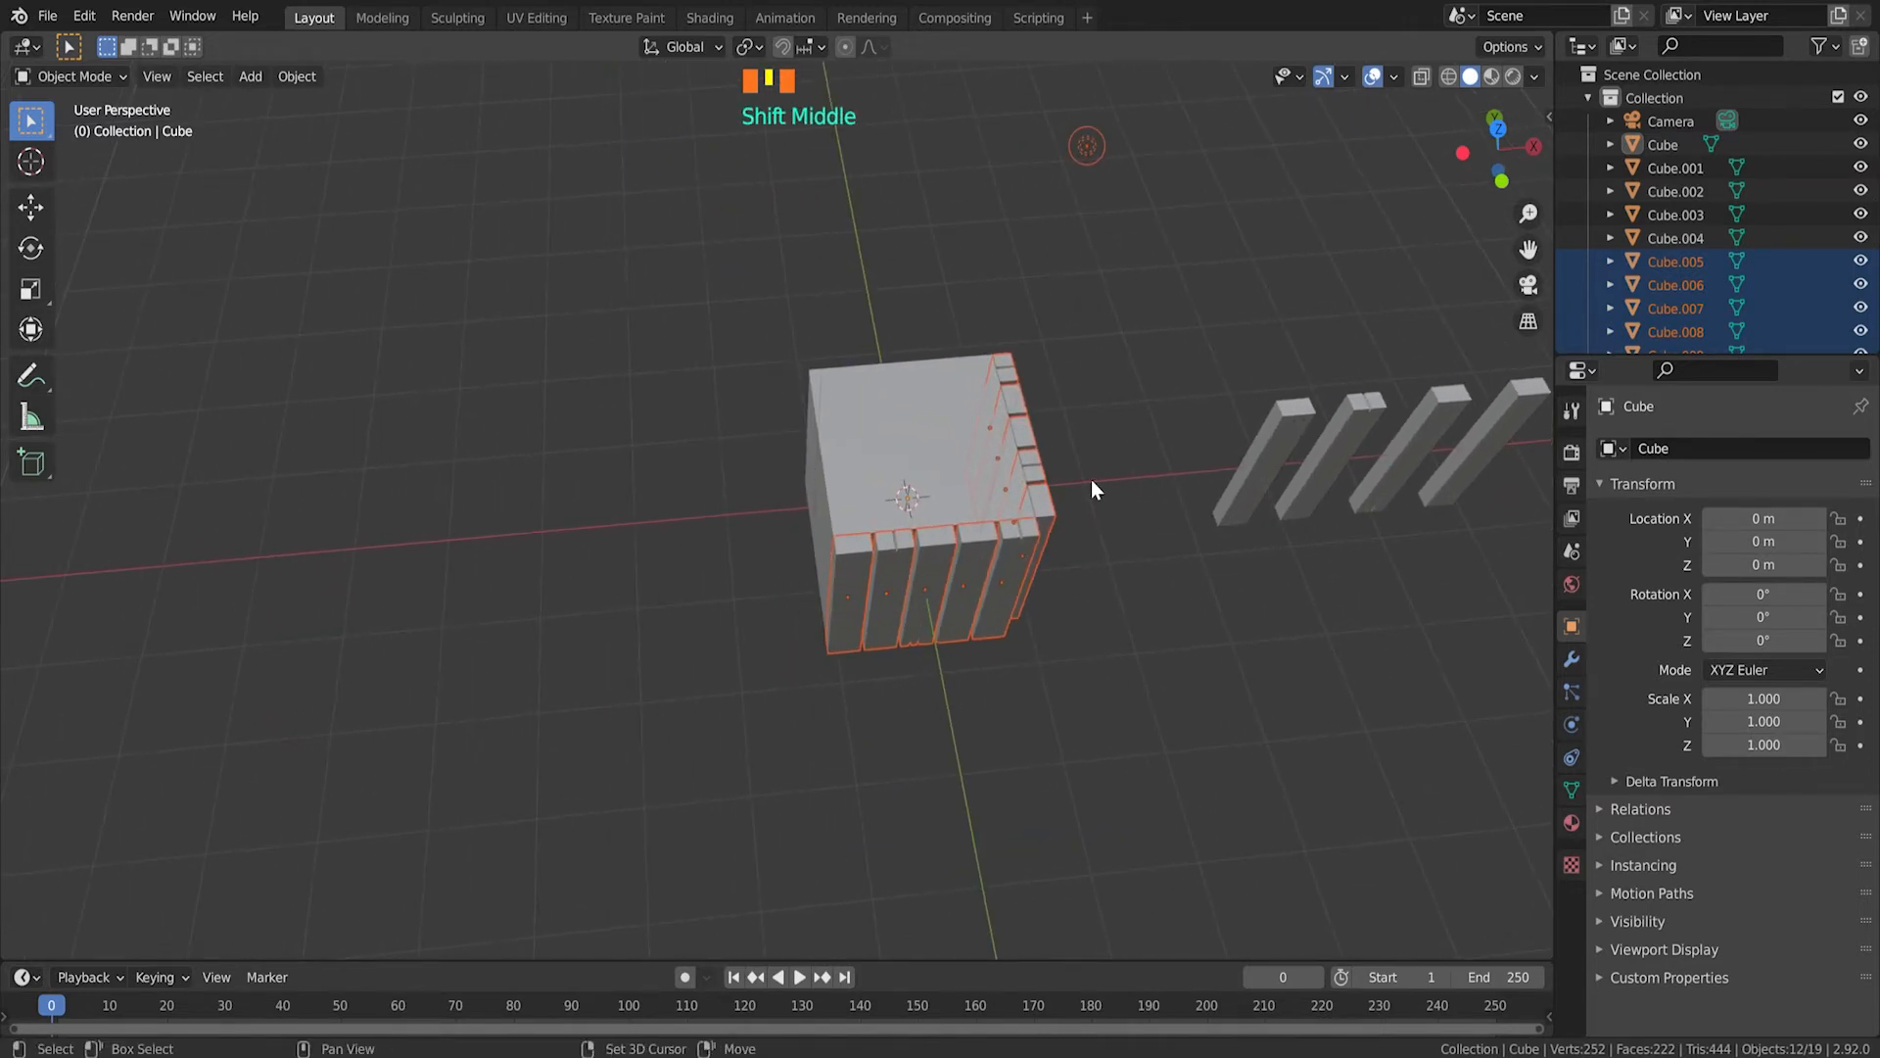
key("shift+d")
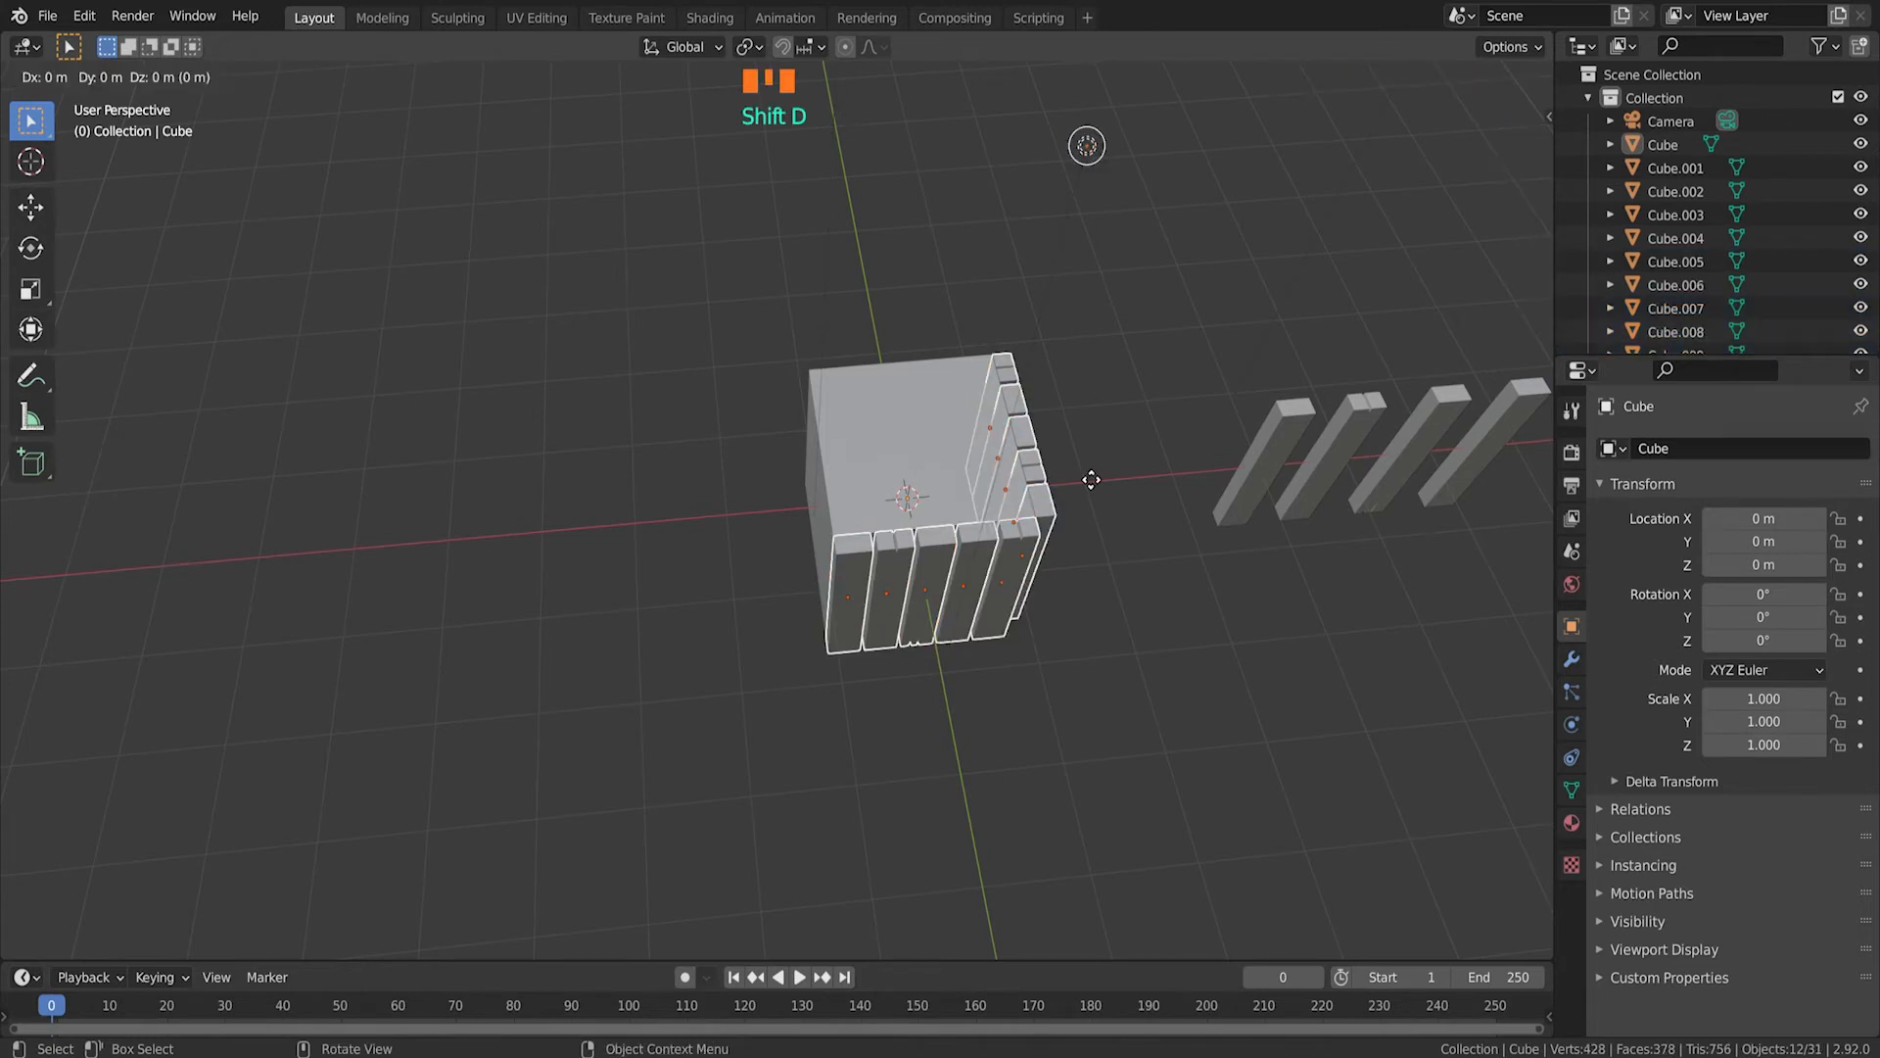
key("x")
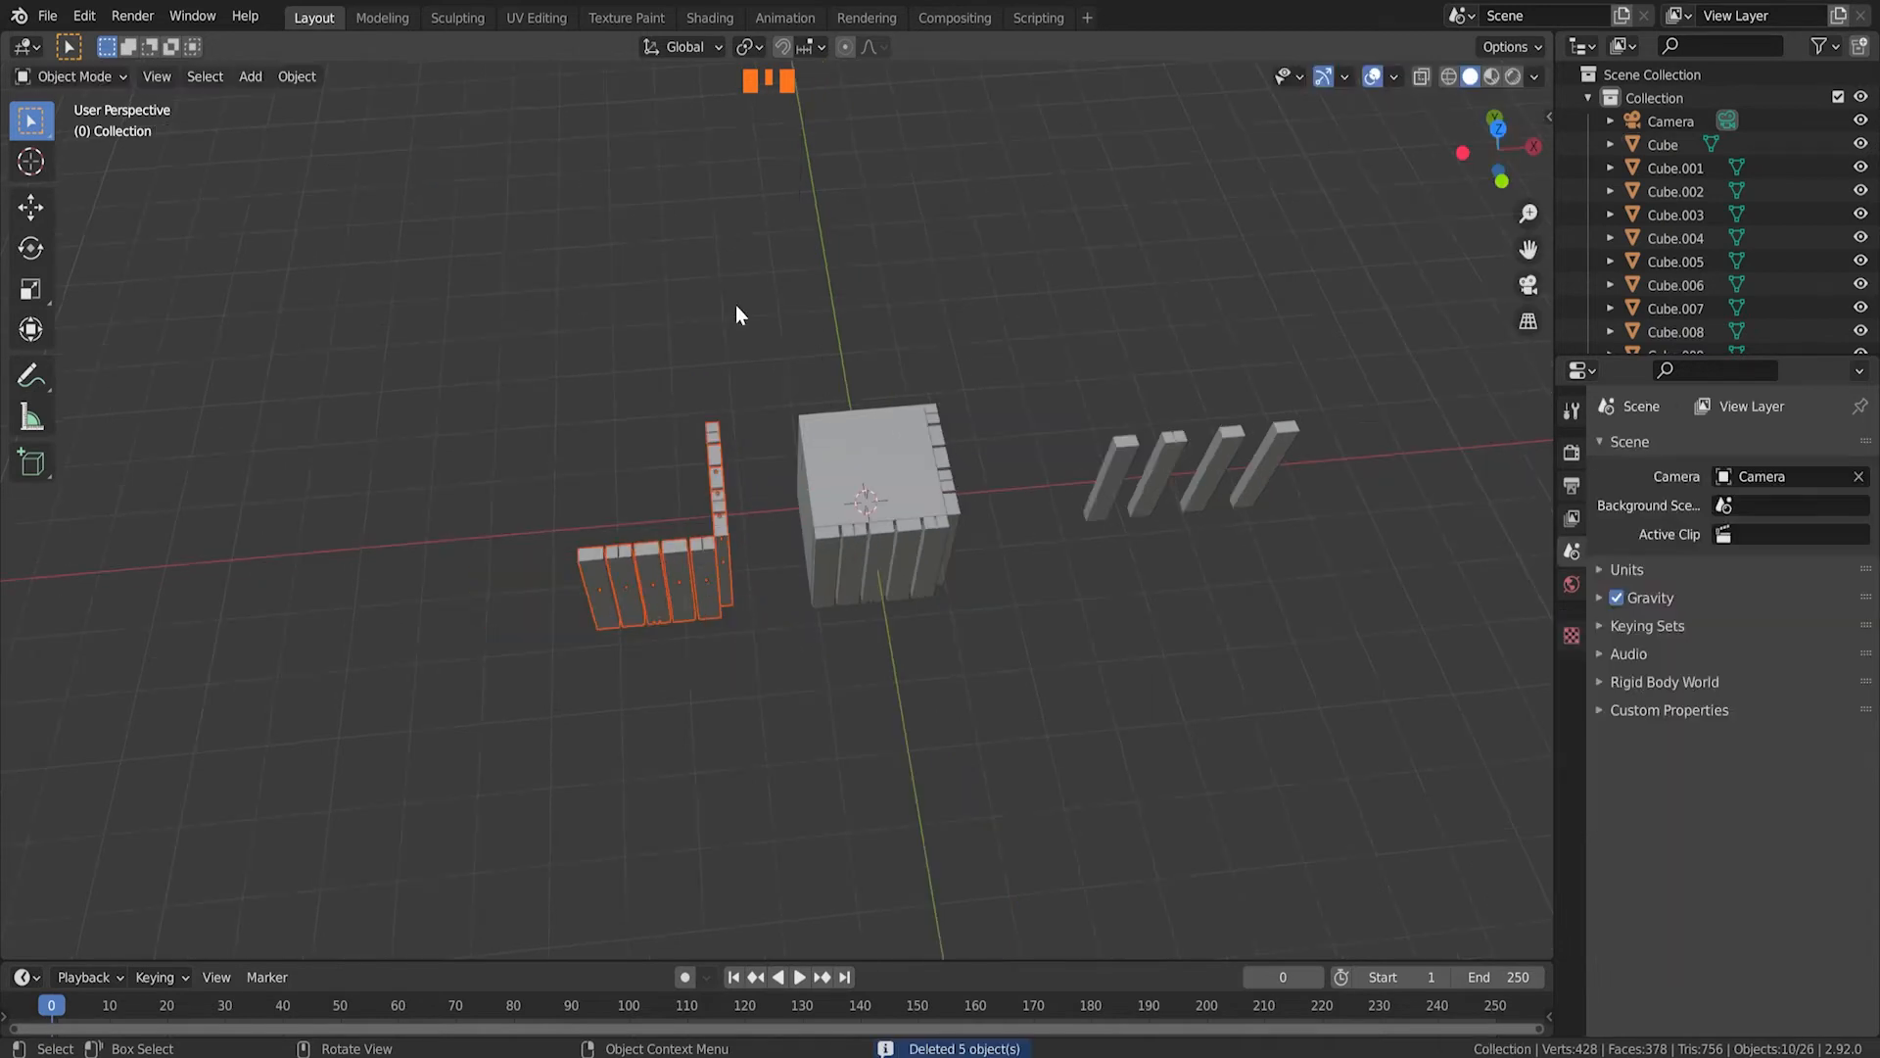
Step: Rotate the duplicated L-shaped pair of rows 180° about the Z axis
key("r")
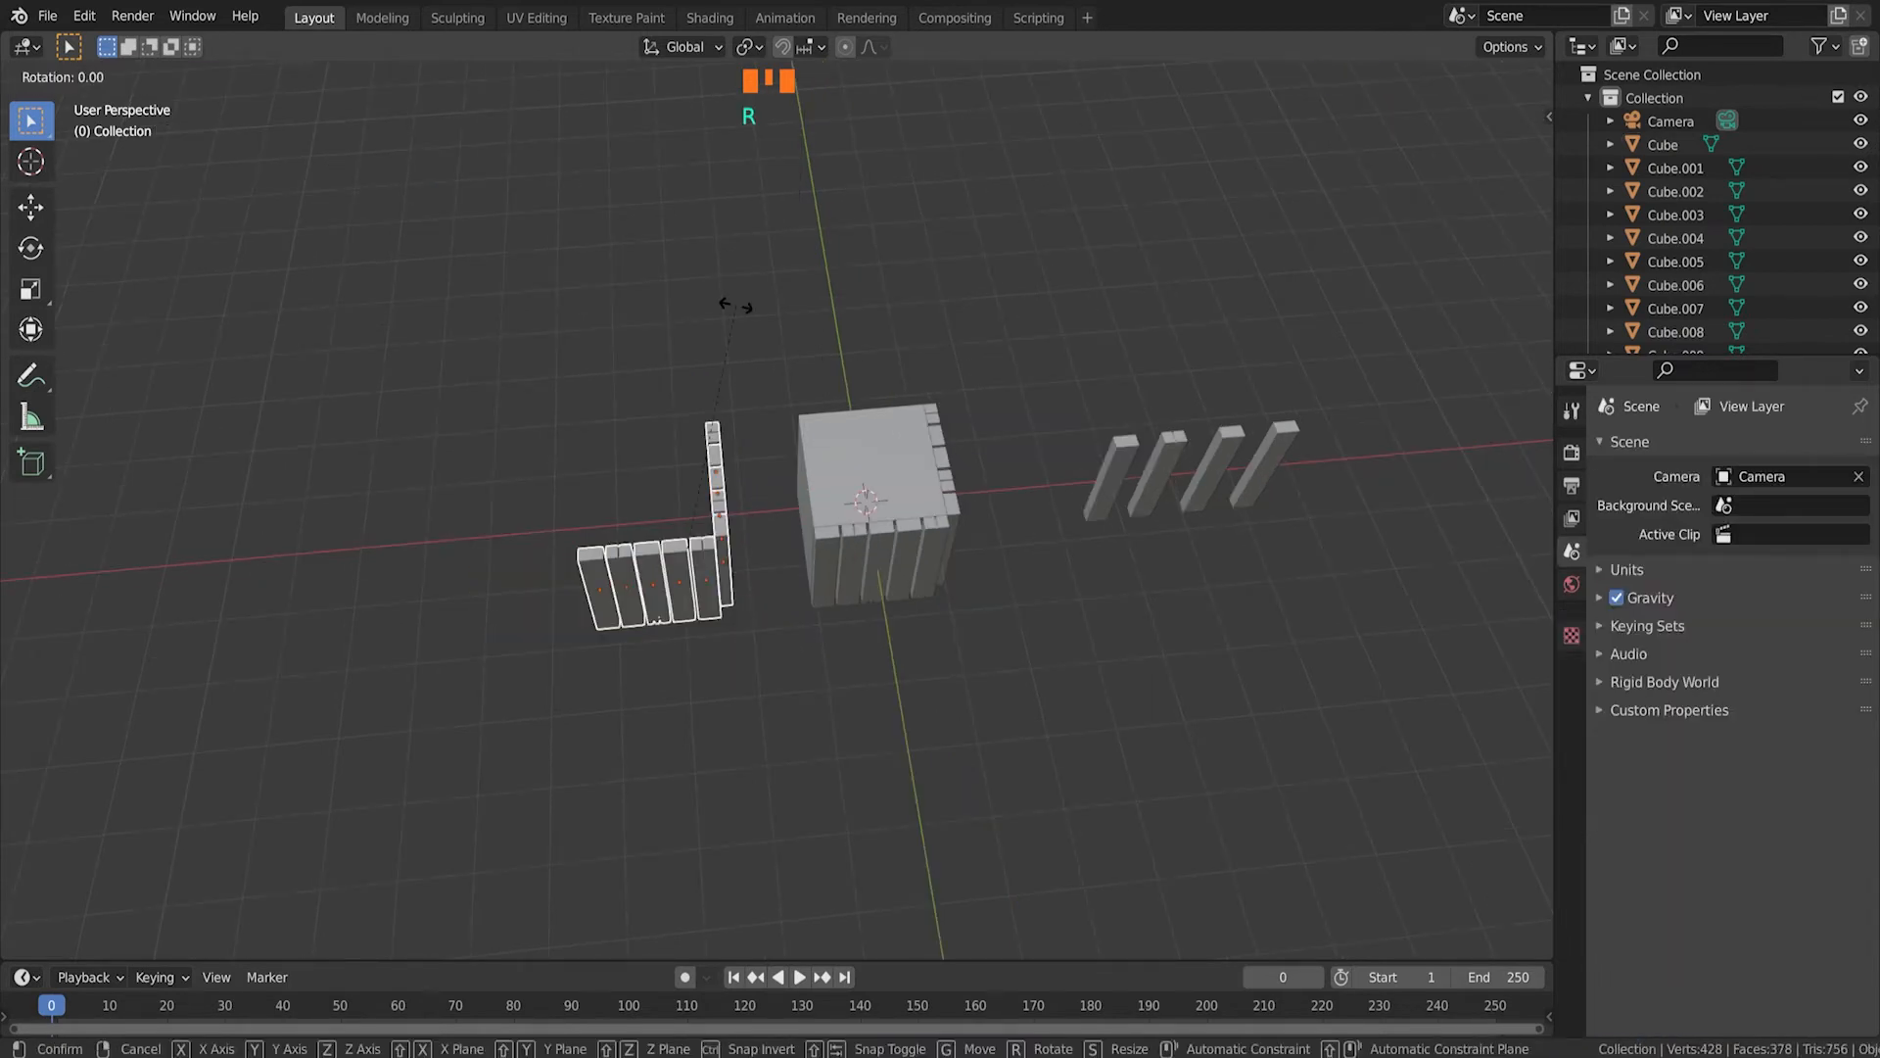
key("z")
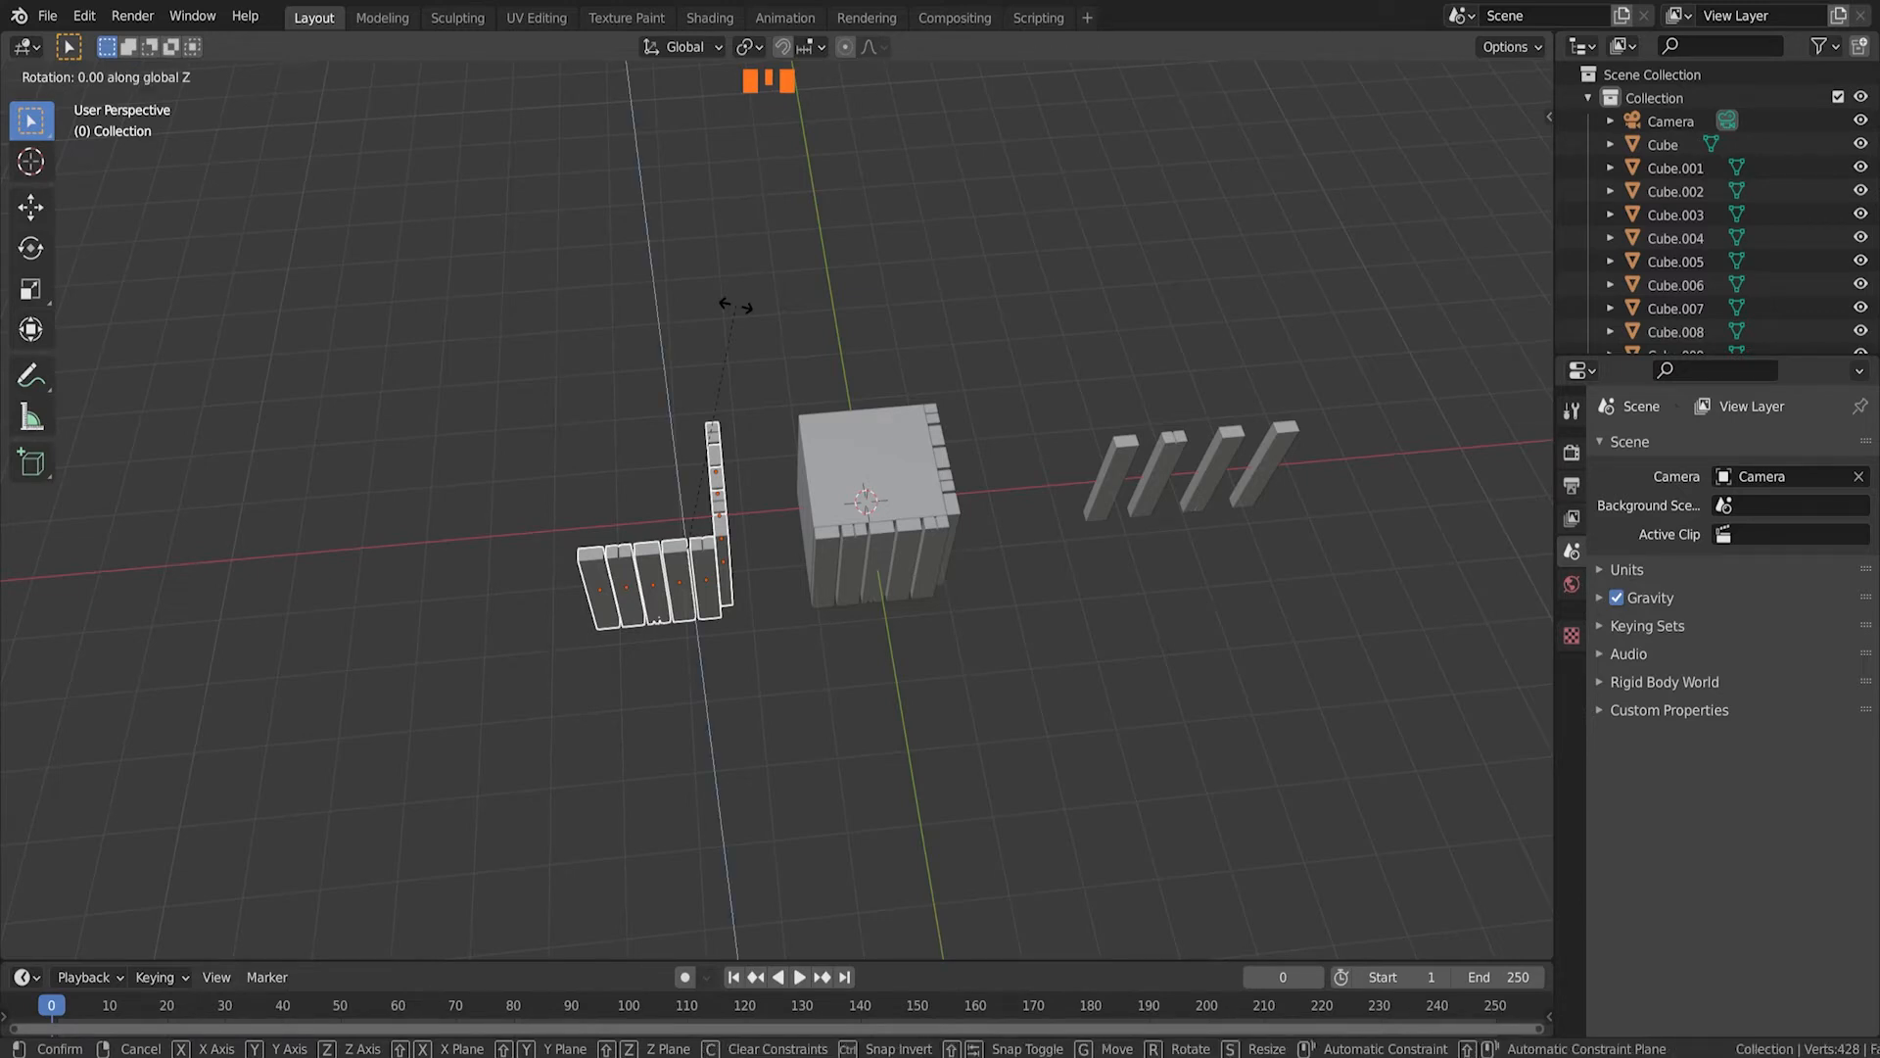
type("180")
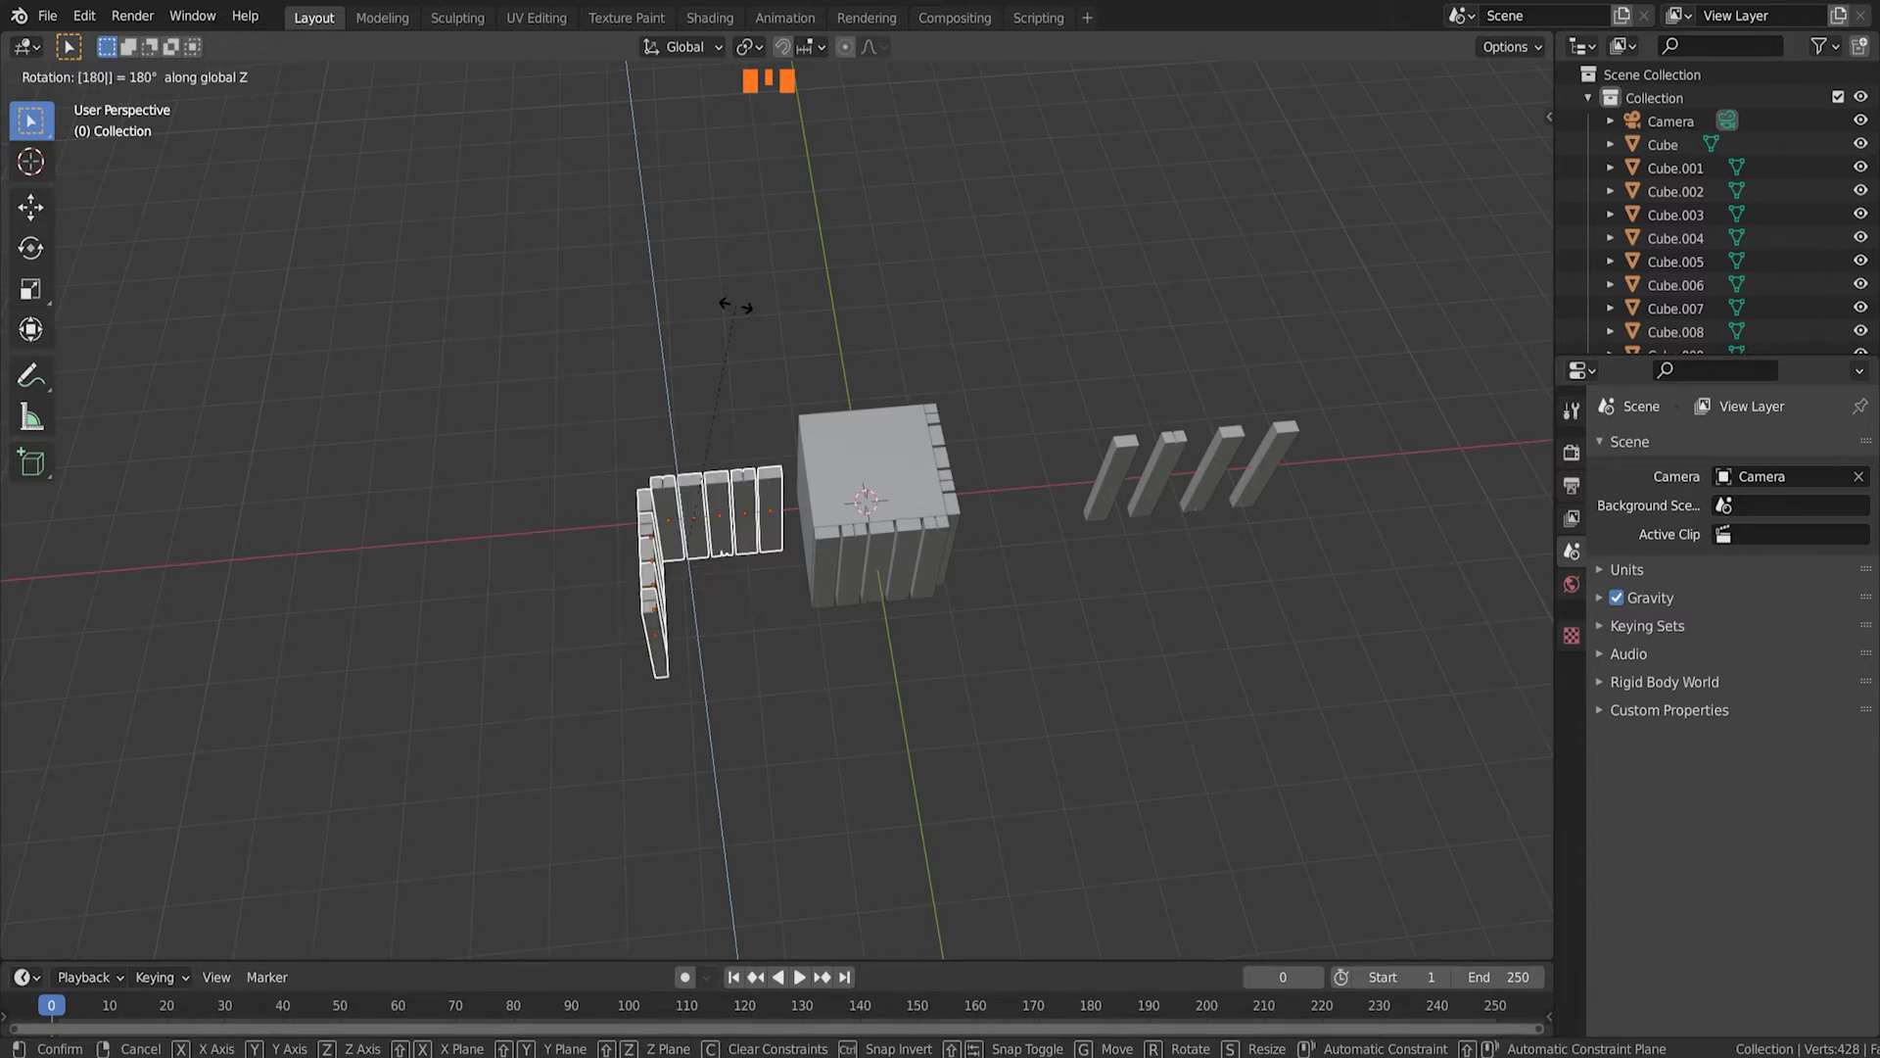
key("Return")
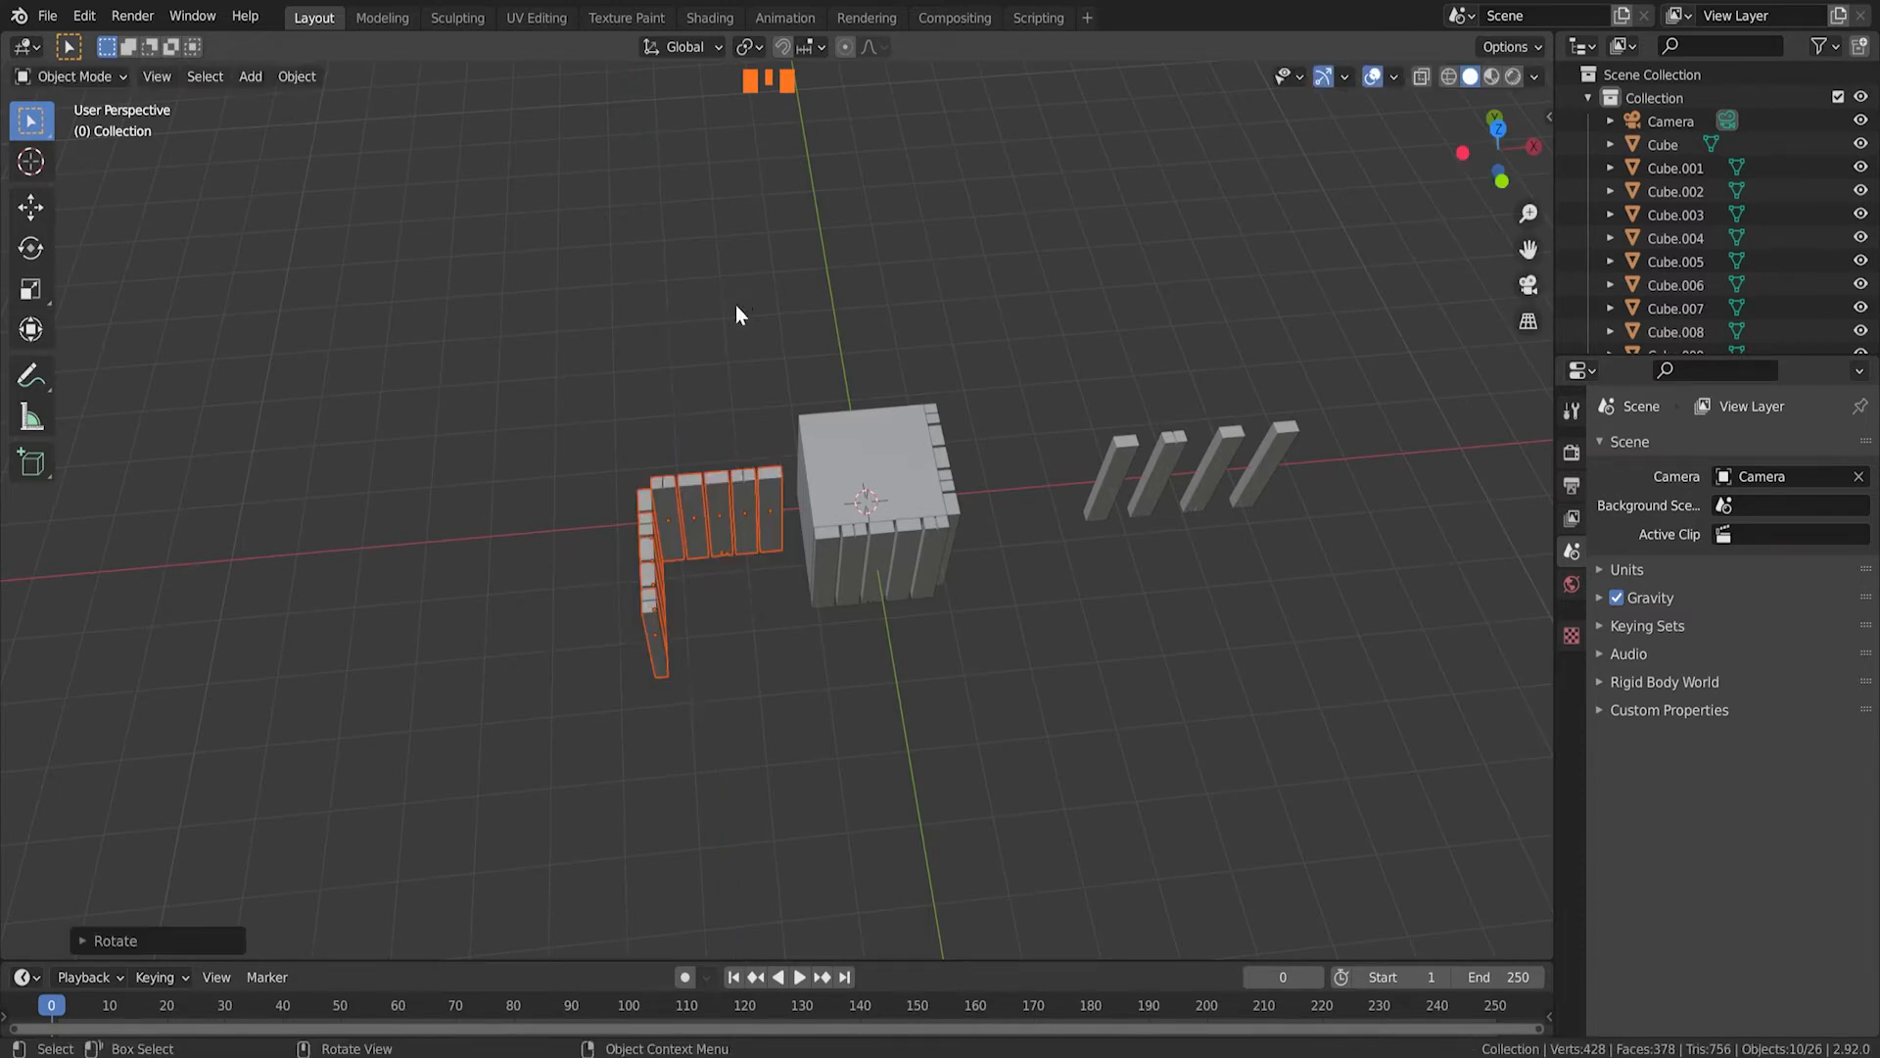
Step: Move the rotated rows about 2.37 m in X and 1.1 m in Y onto the cube's two bare side faces, and clear the selection
key("KP_7")
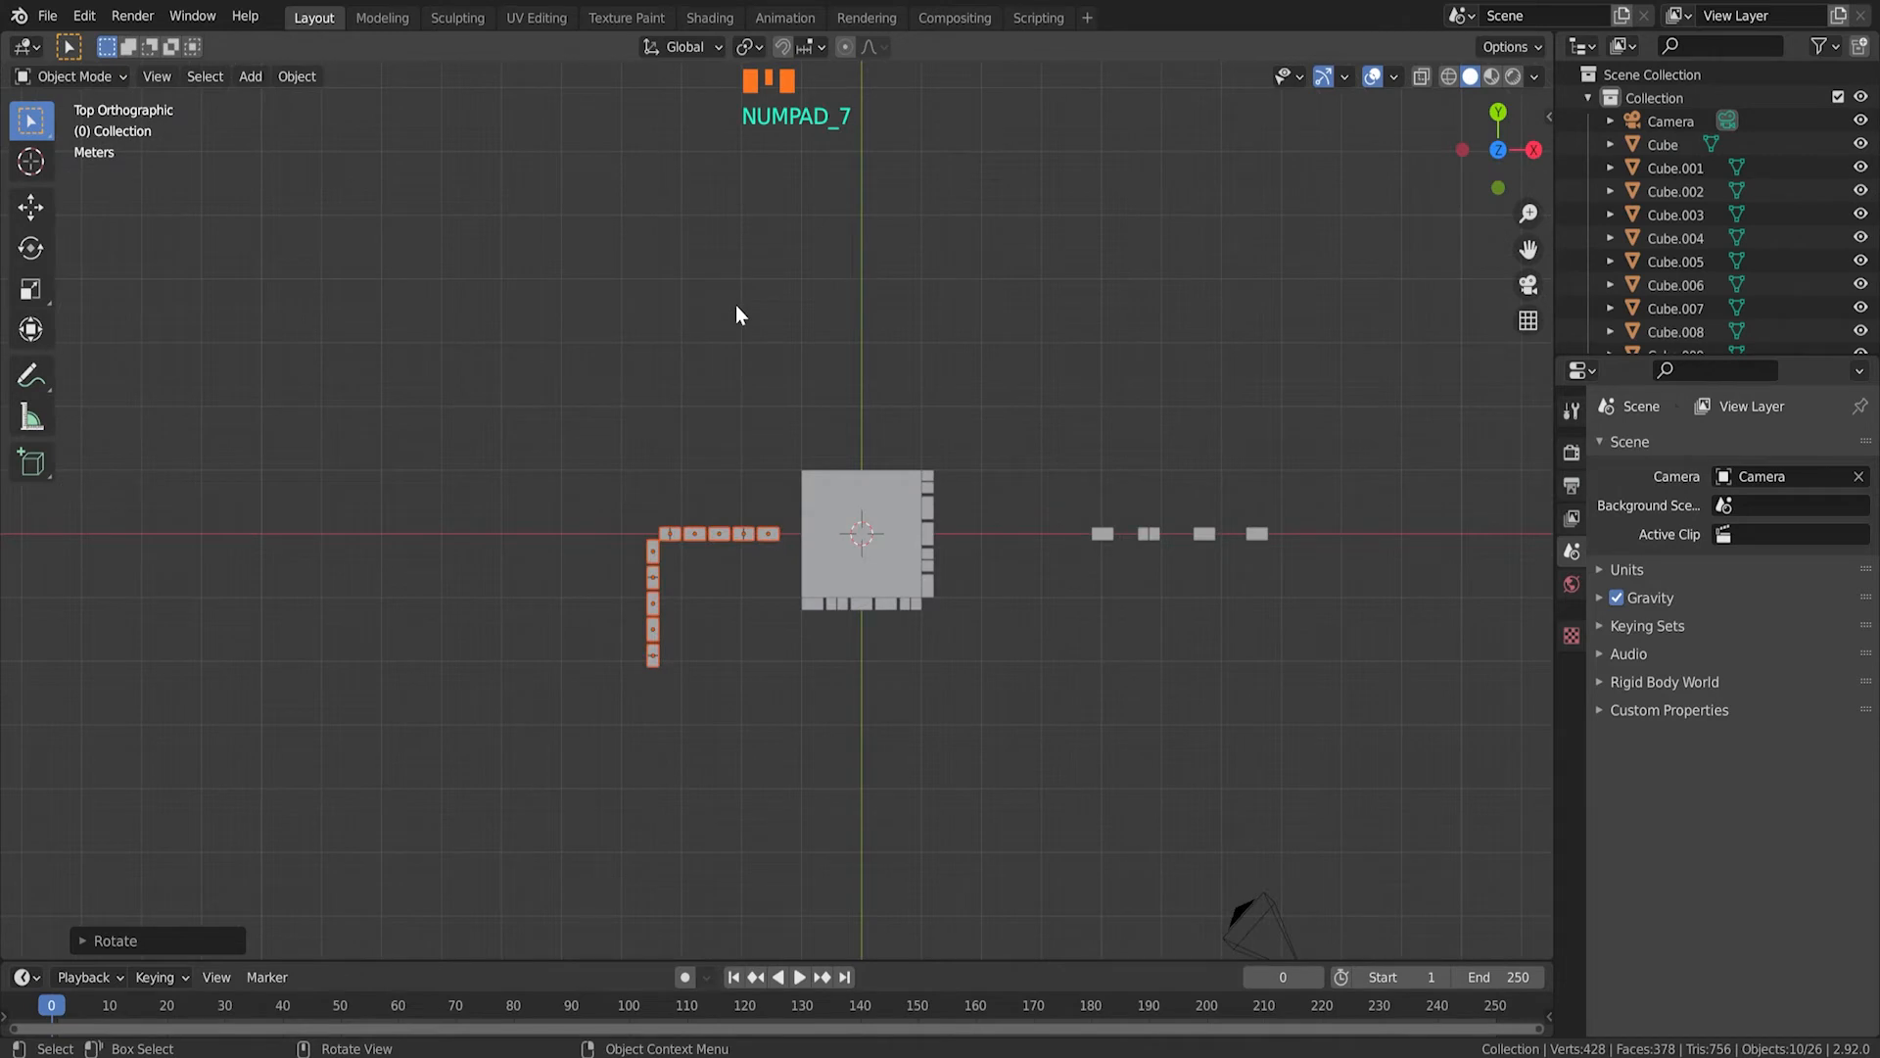
scroll(948, 547, "up", 6)
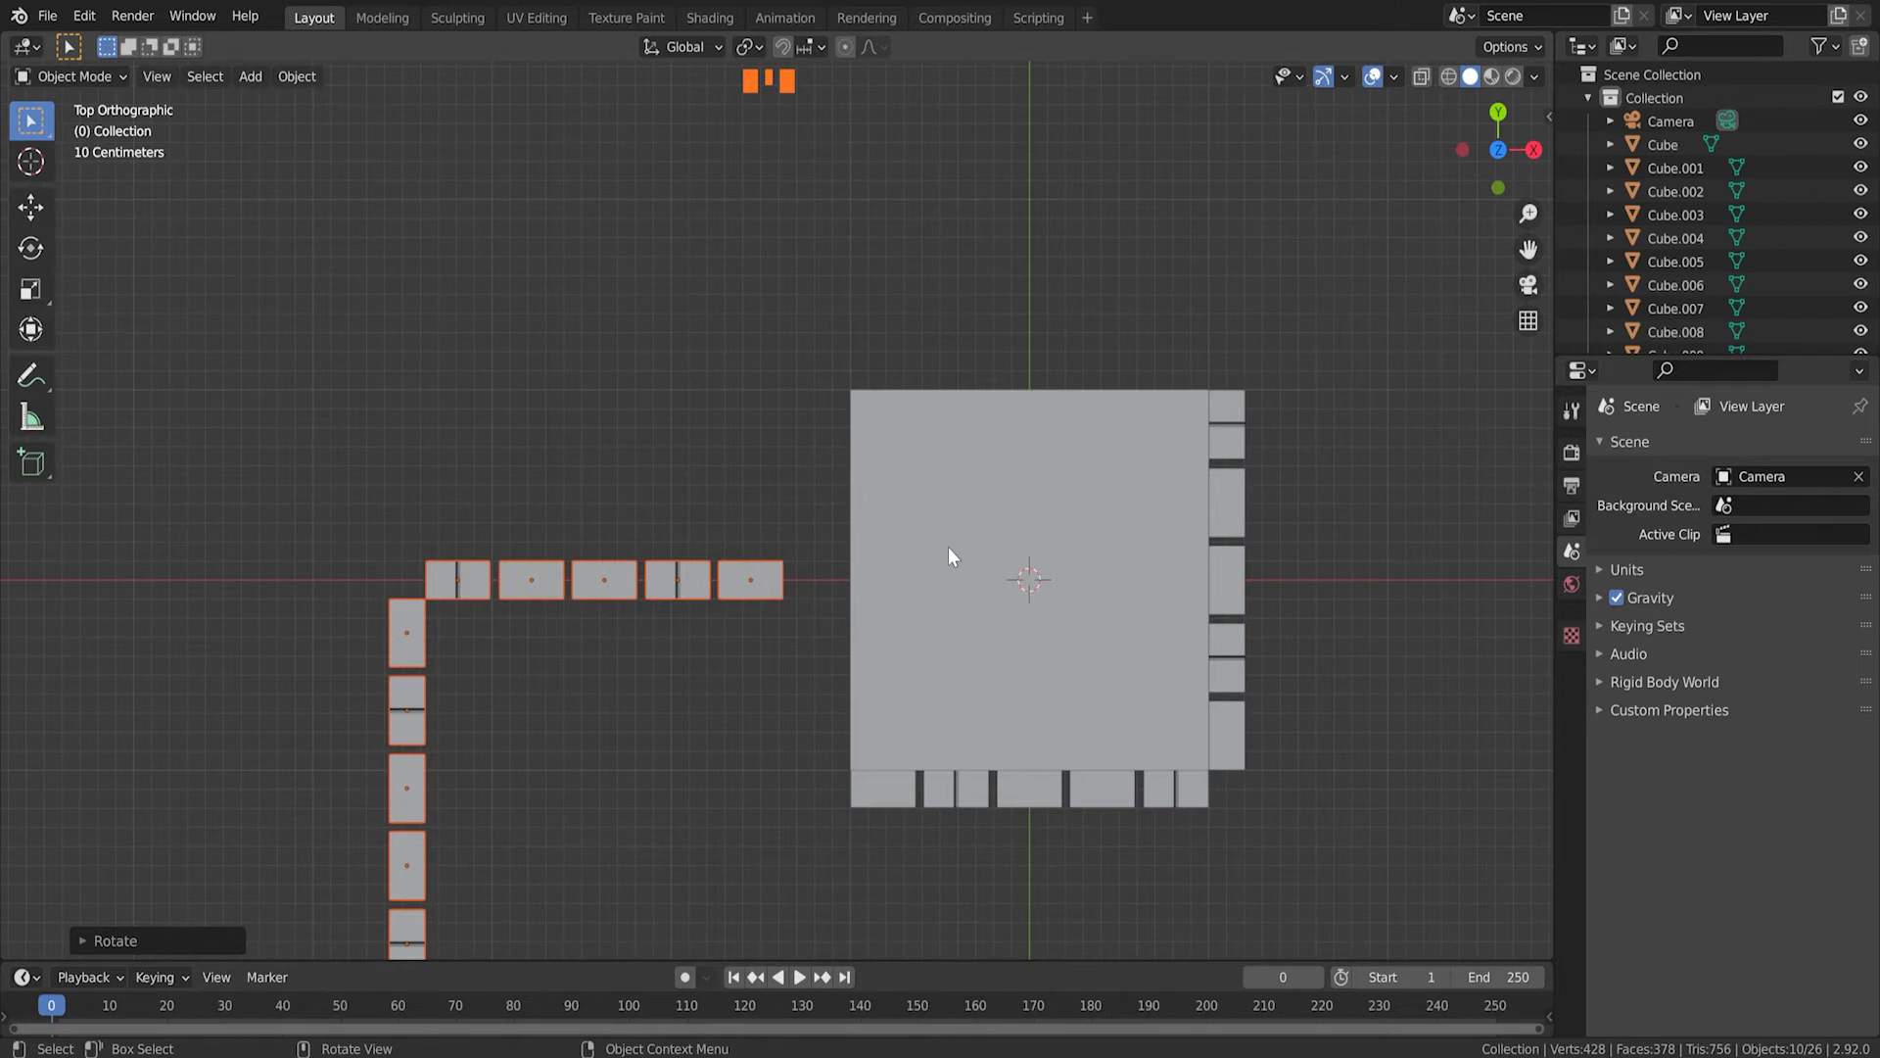
key("g")
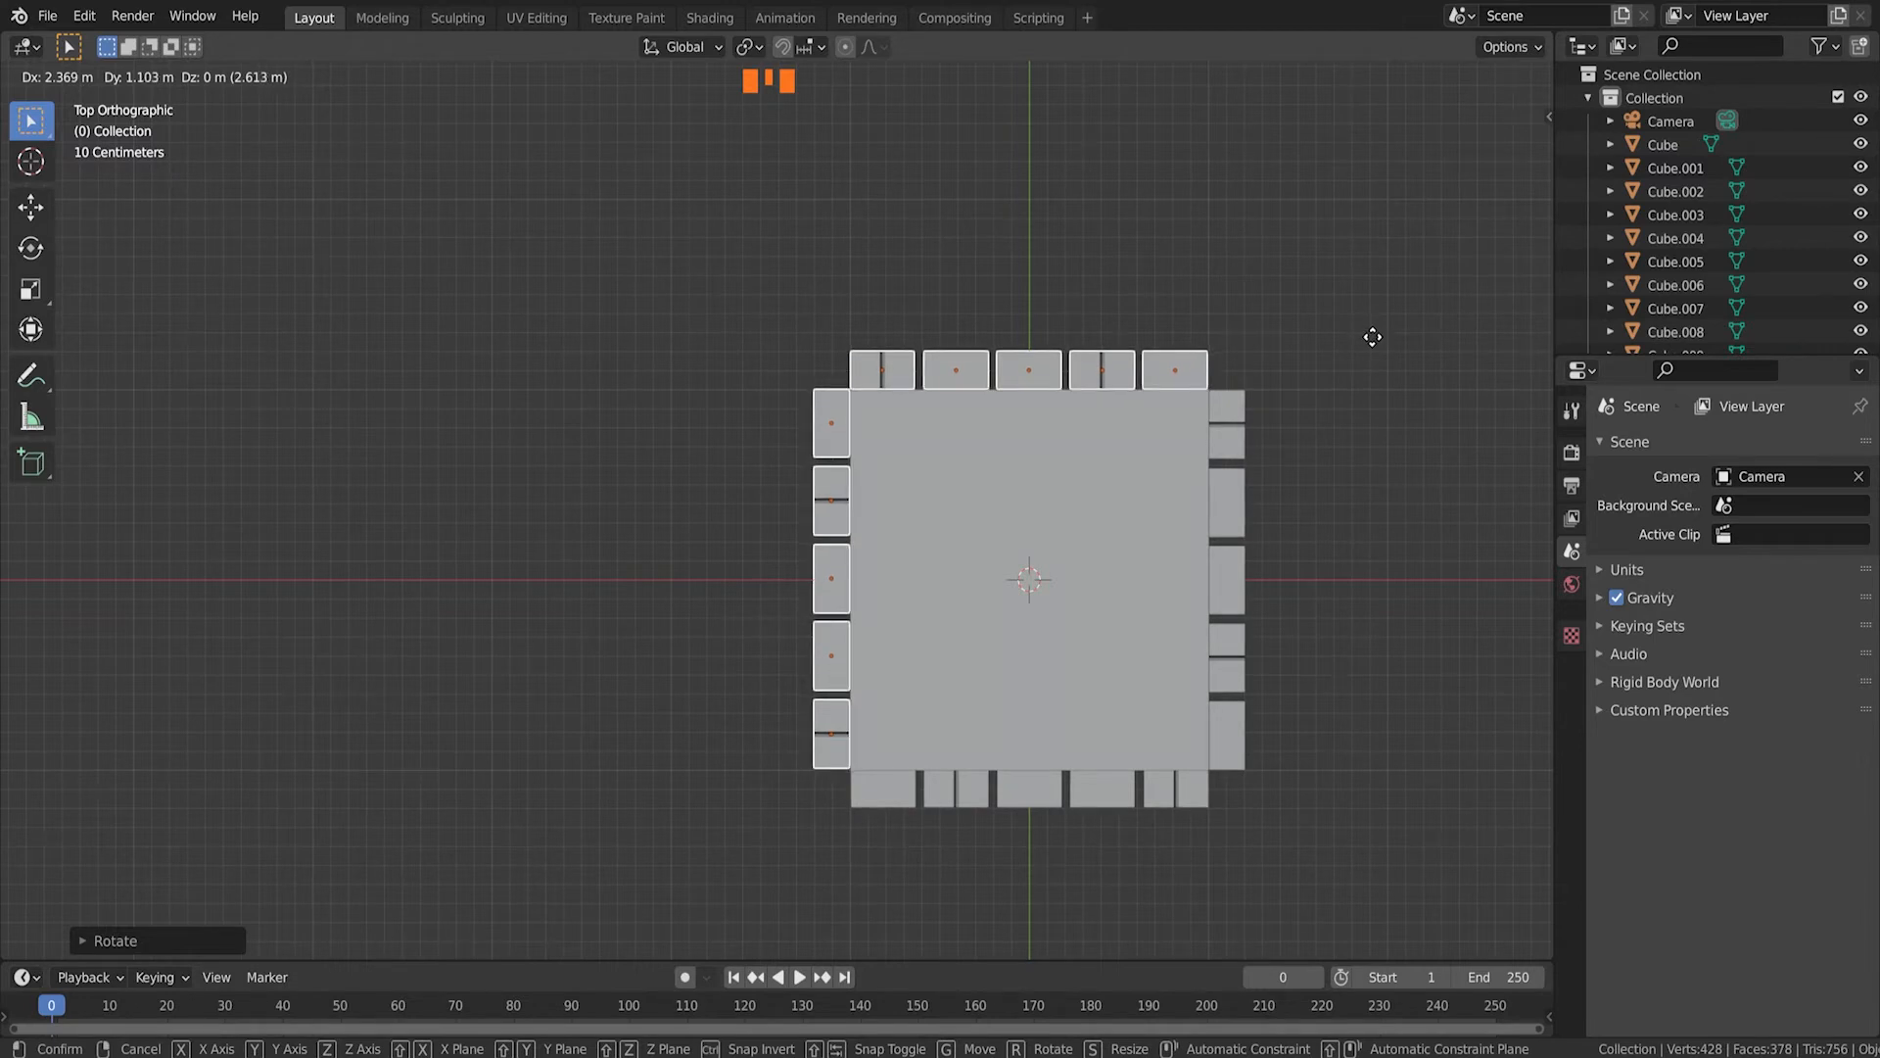
left_click(1372, 337)
left_click(1372, 337)
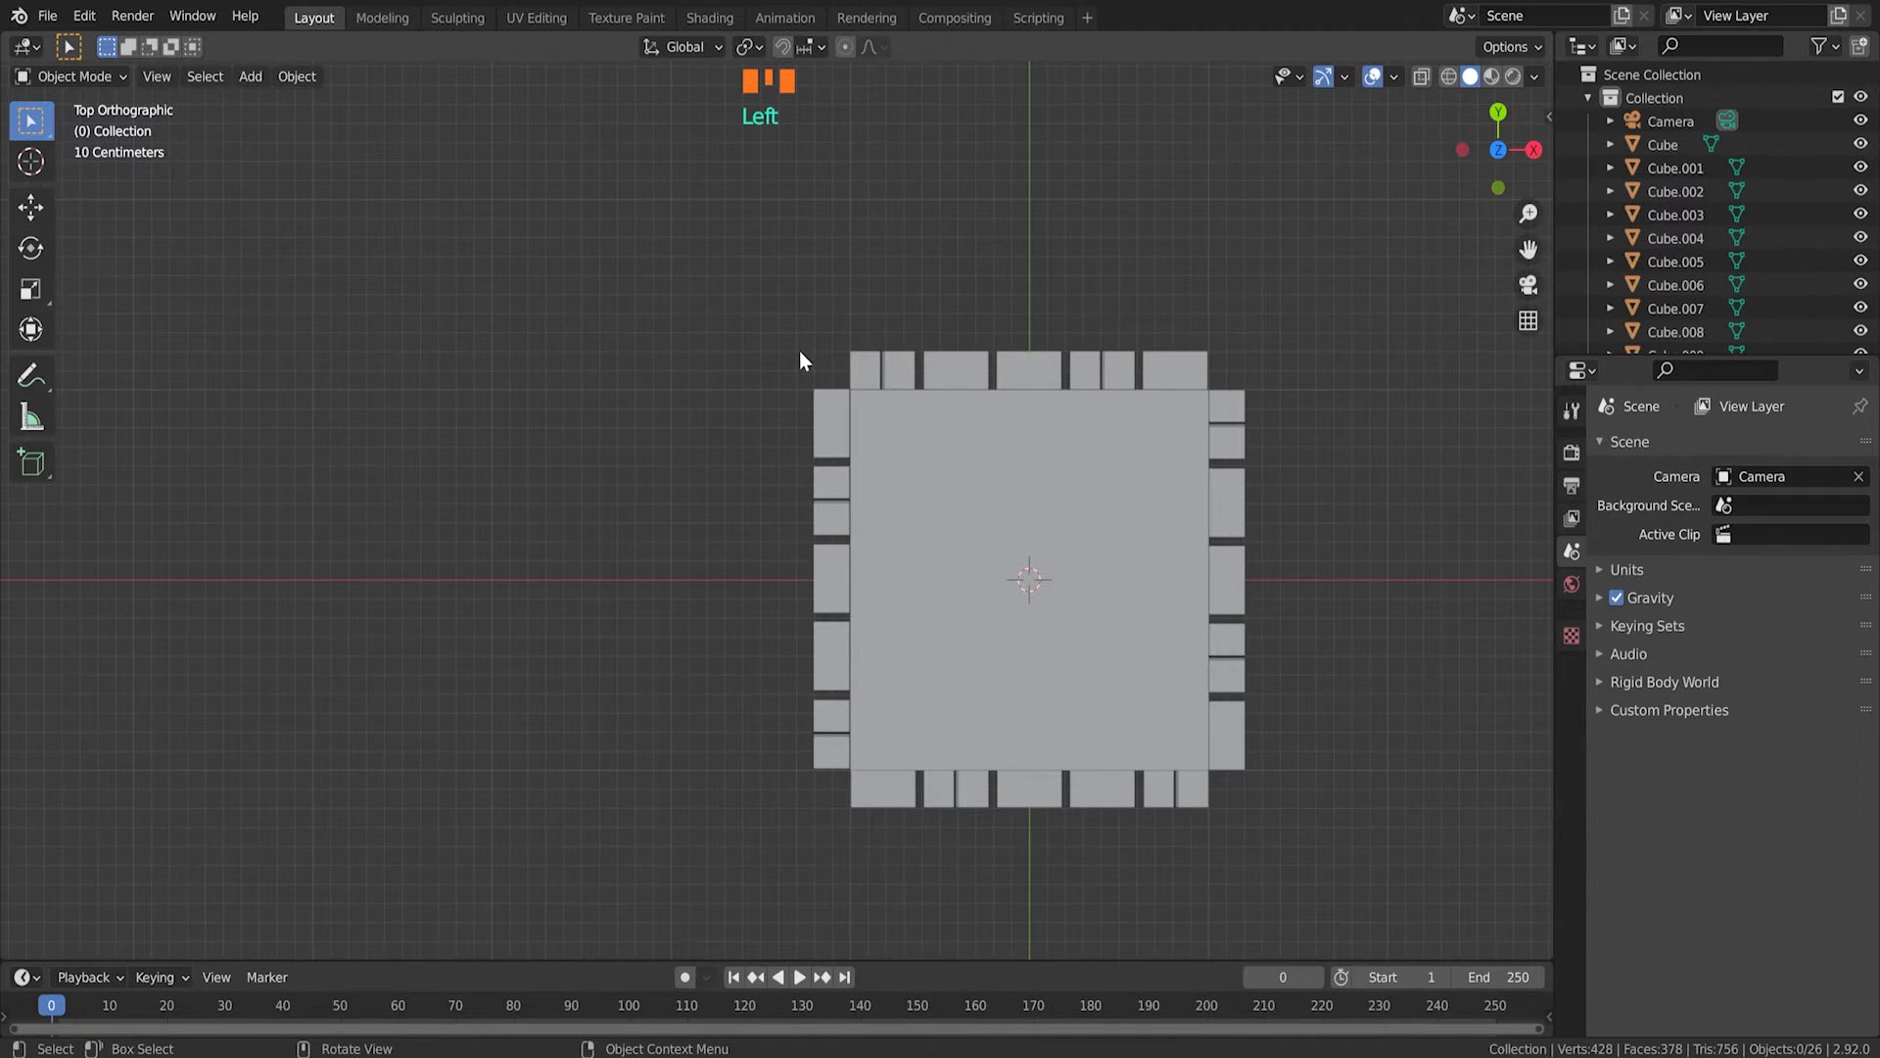
left_click_drag(768, 351, 839, 770)
left_click_drag(848, 321, 1240, 377, "shift")
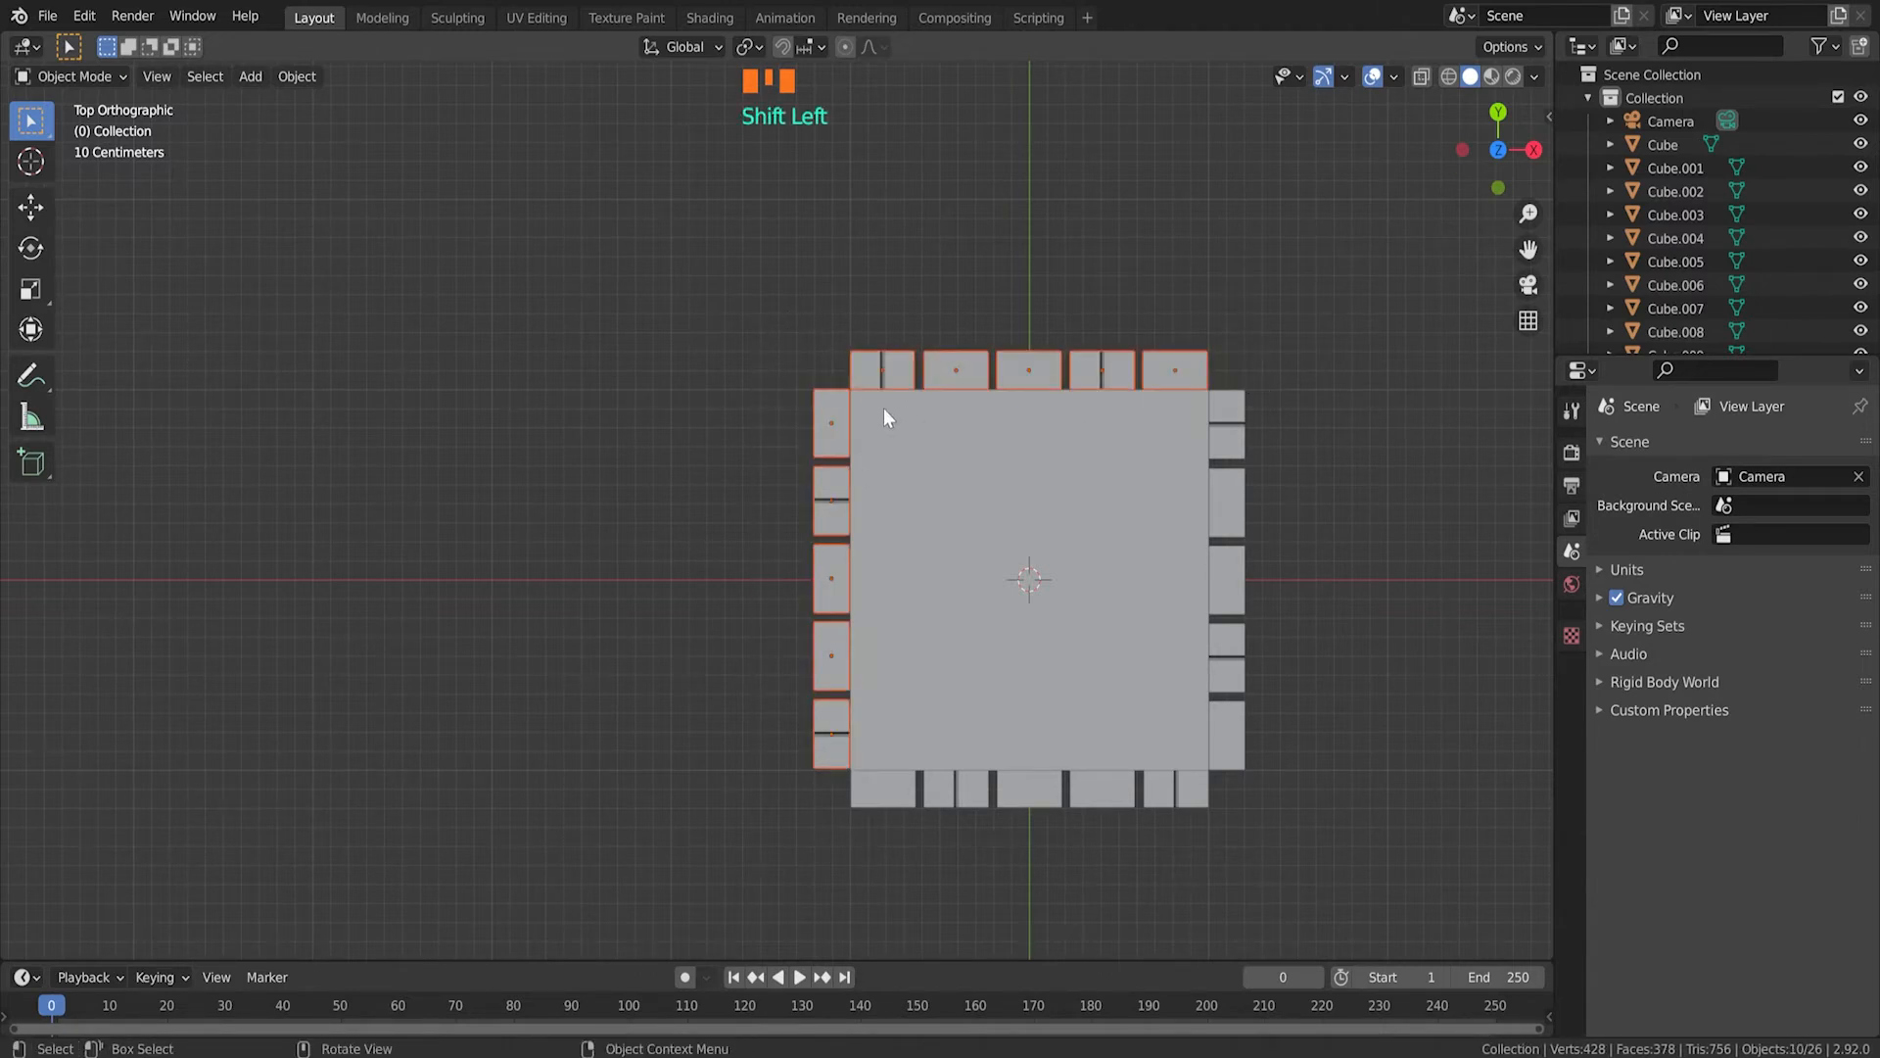
key("g")
key("x")
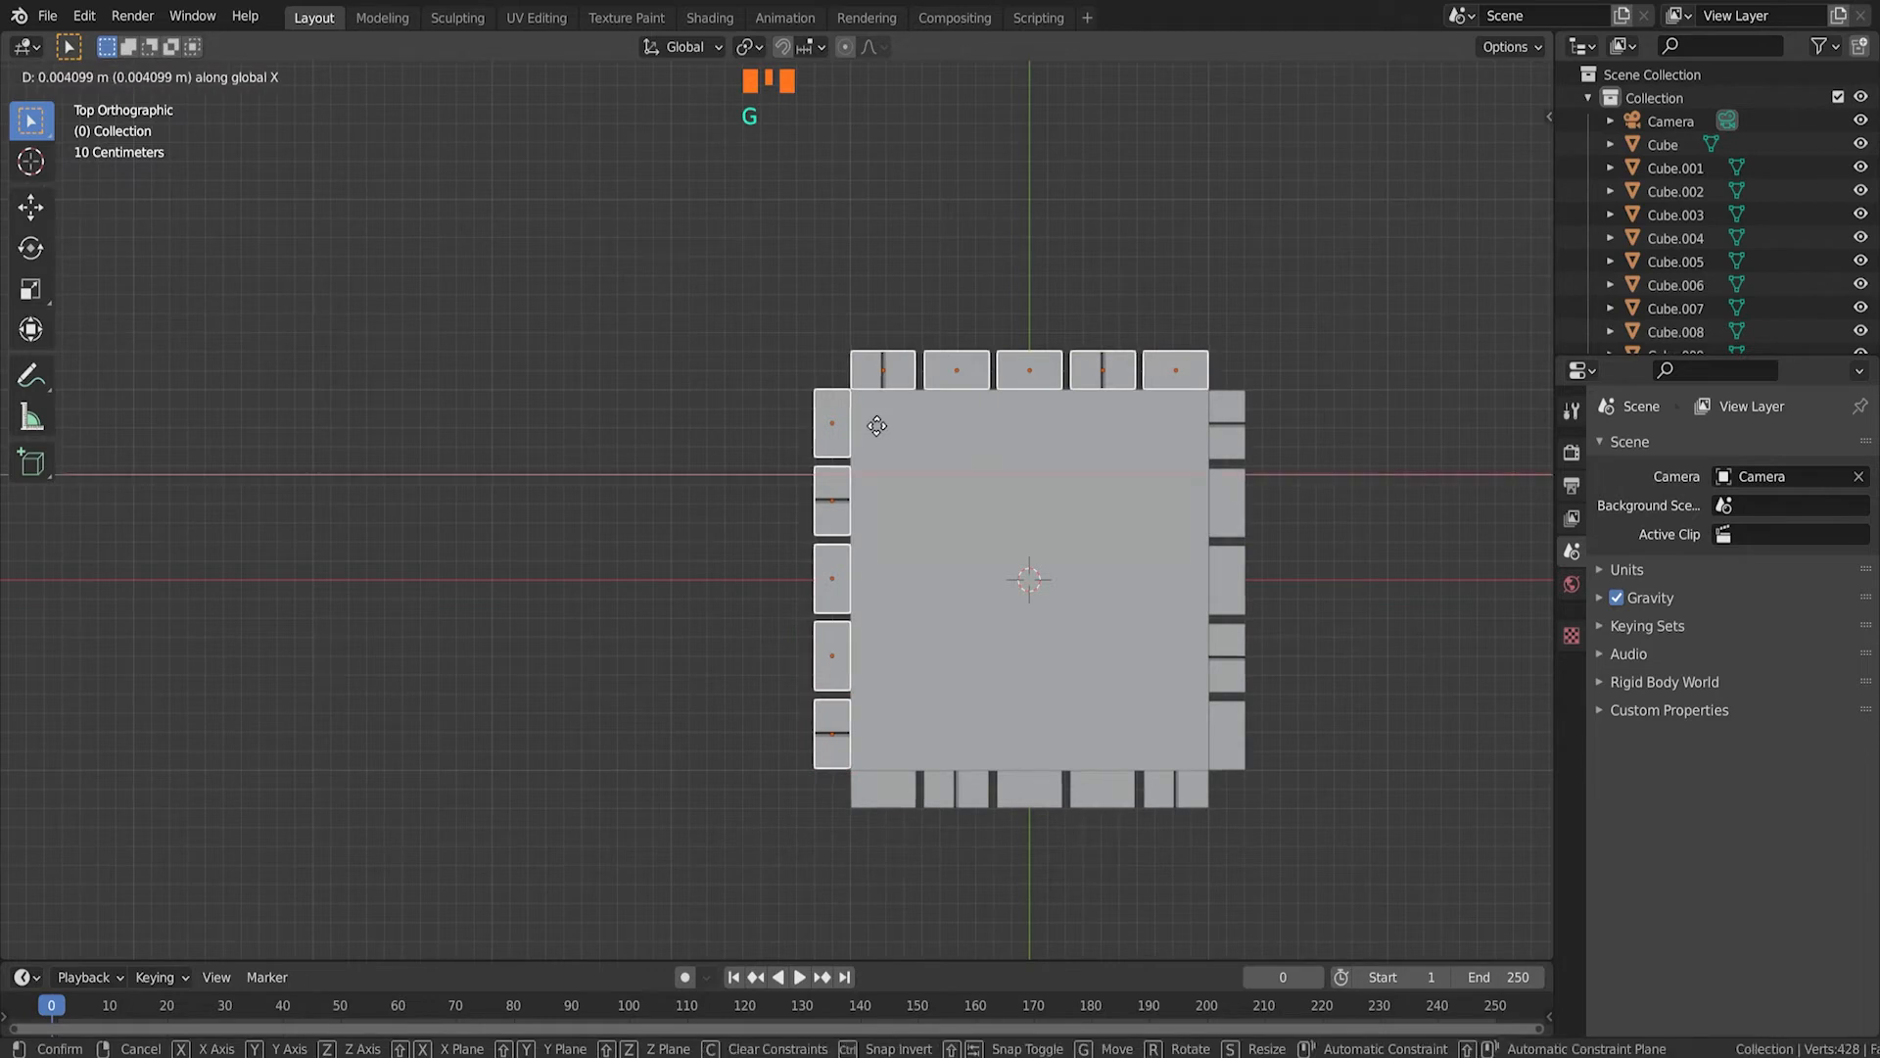
right_click(876, 425)
left_click(1381, 448)
Step: Select the five bars on the cube's negative X face, duplicate them and move the copies up along Z by about 2.15 m
middle_click_drag(1380, 449, 1293, 338)
left_click(701, 245)
left_click(680, 248, "shift")
left_click(777, 244, "shift")
left_click(873, 239, "shift")
left_click(929, 257, "shift")
left_click(1037, 276, "shift")
middle_click_drag(1131, 192, 978, 378)
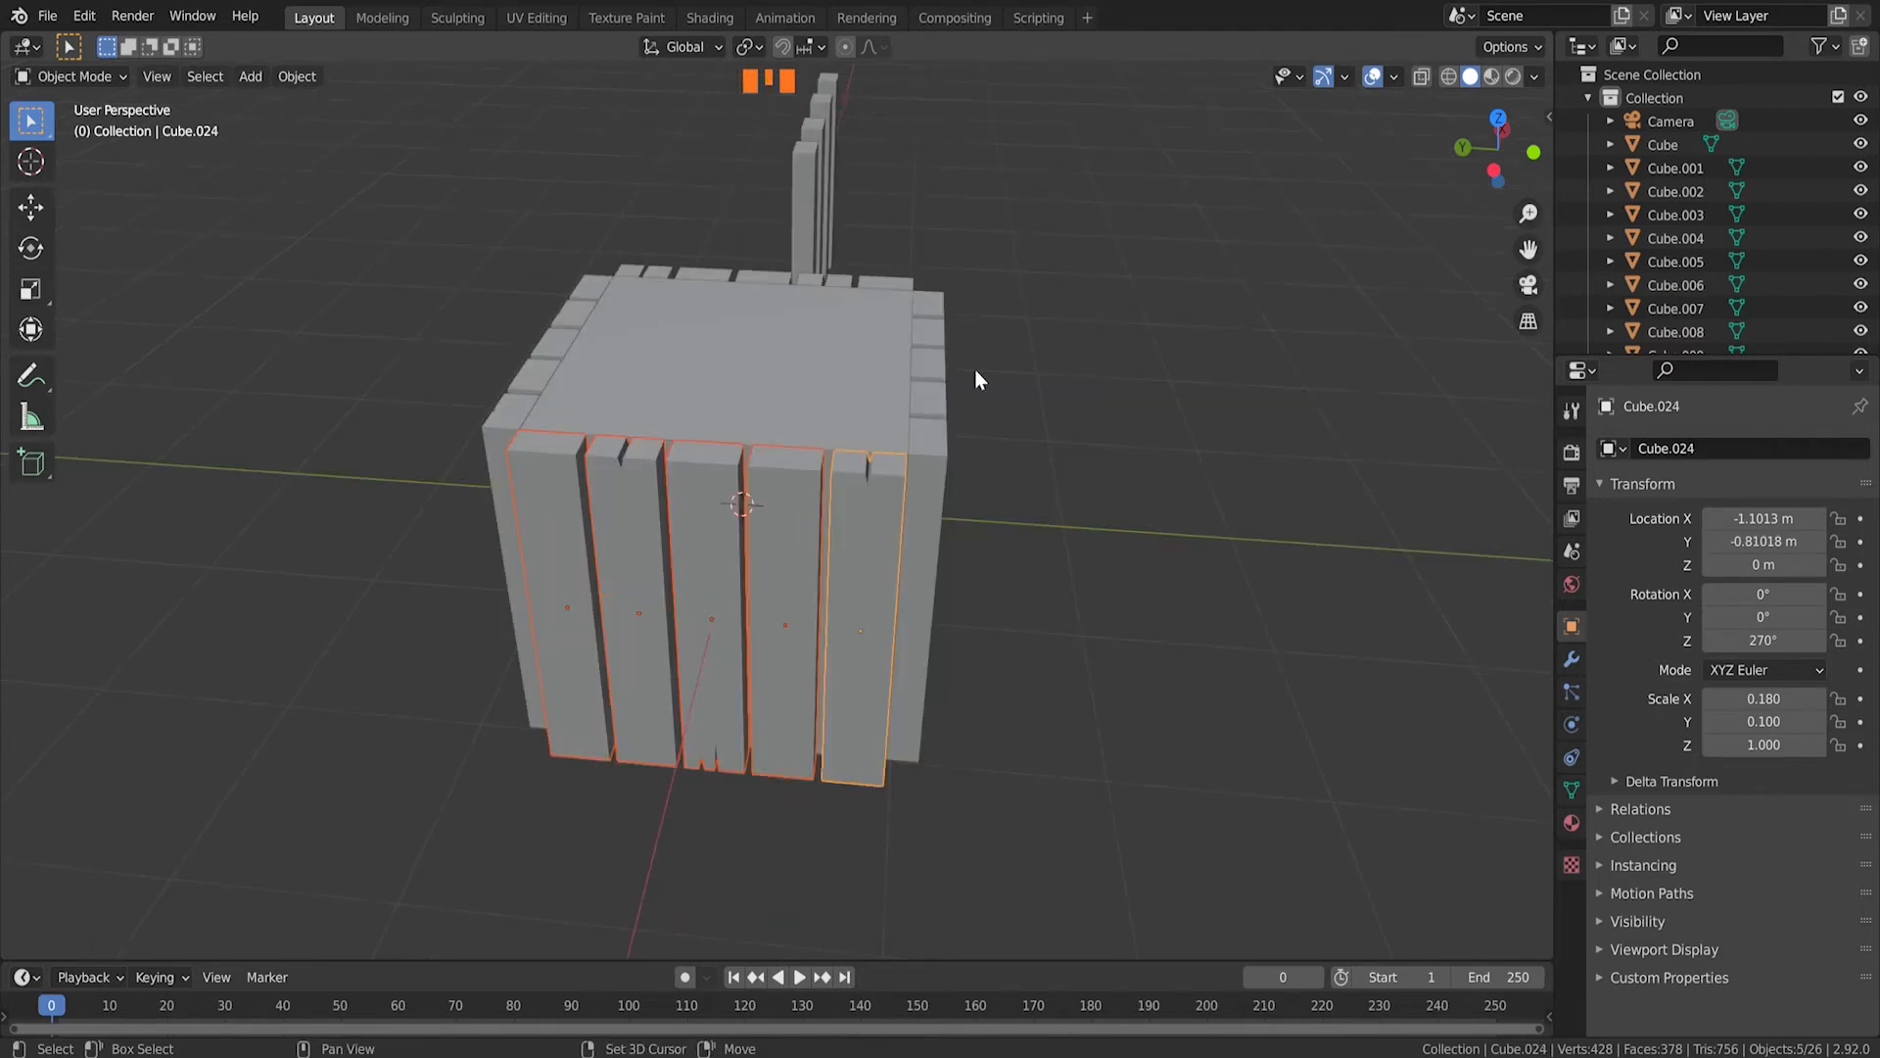
key("shift+d")
key("z")
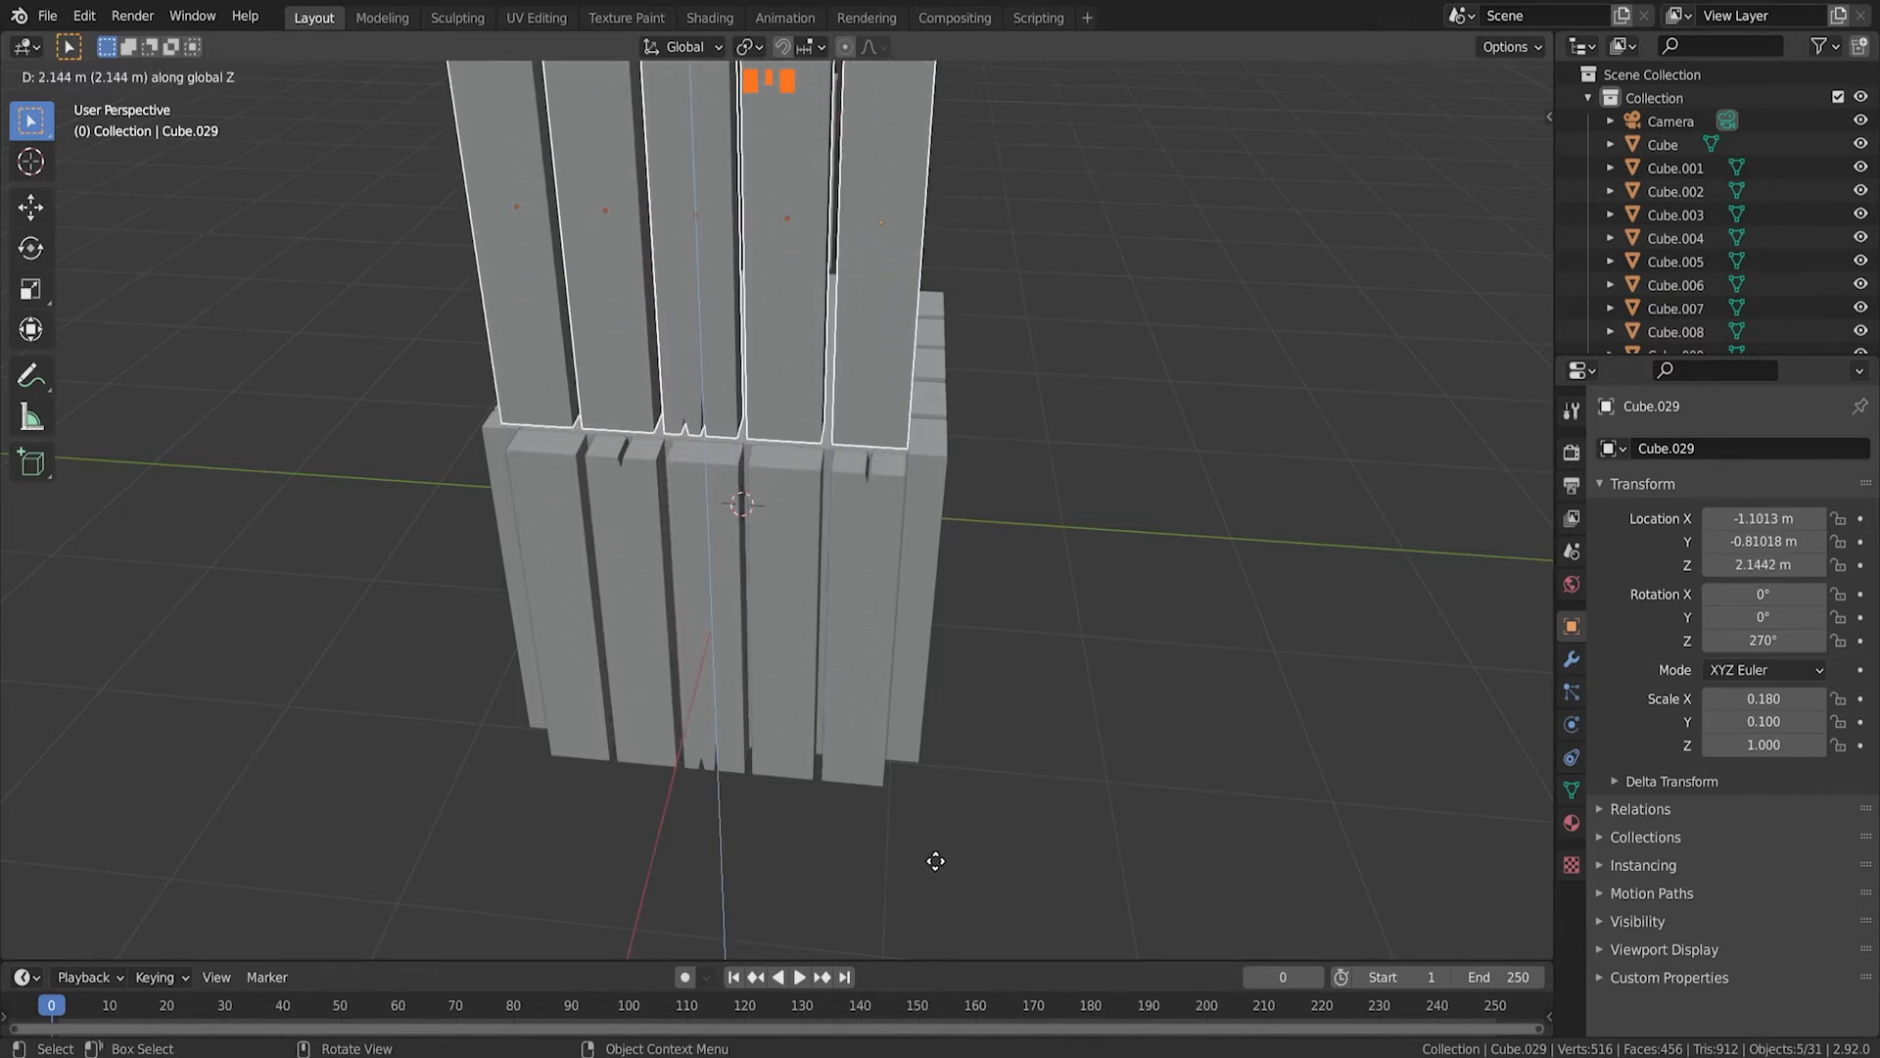
left_click(1328, 896)
Step: Rotate the five raised bars 90° about the Y axis so they lie flat, keeping them selected
scroll(1250, 776, "down", 3)
middle_click_drag(1140, 859, 1175, 462)
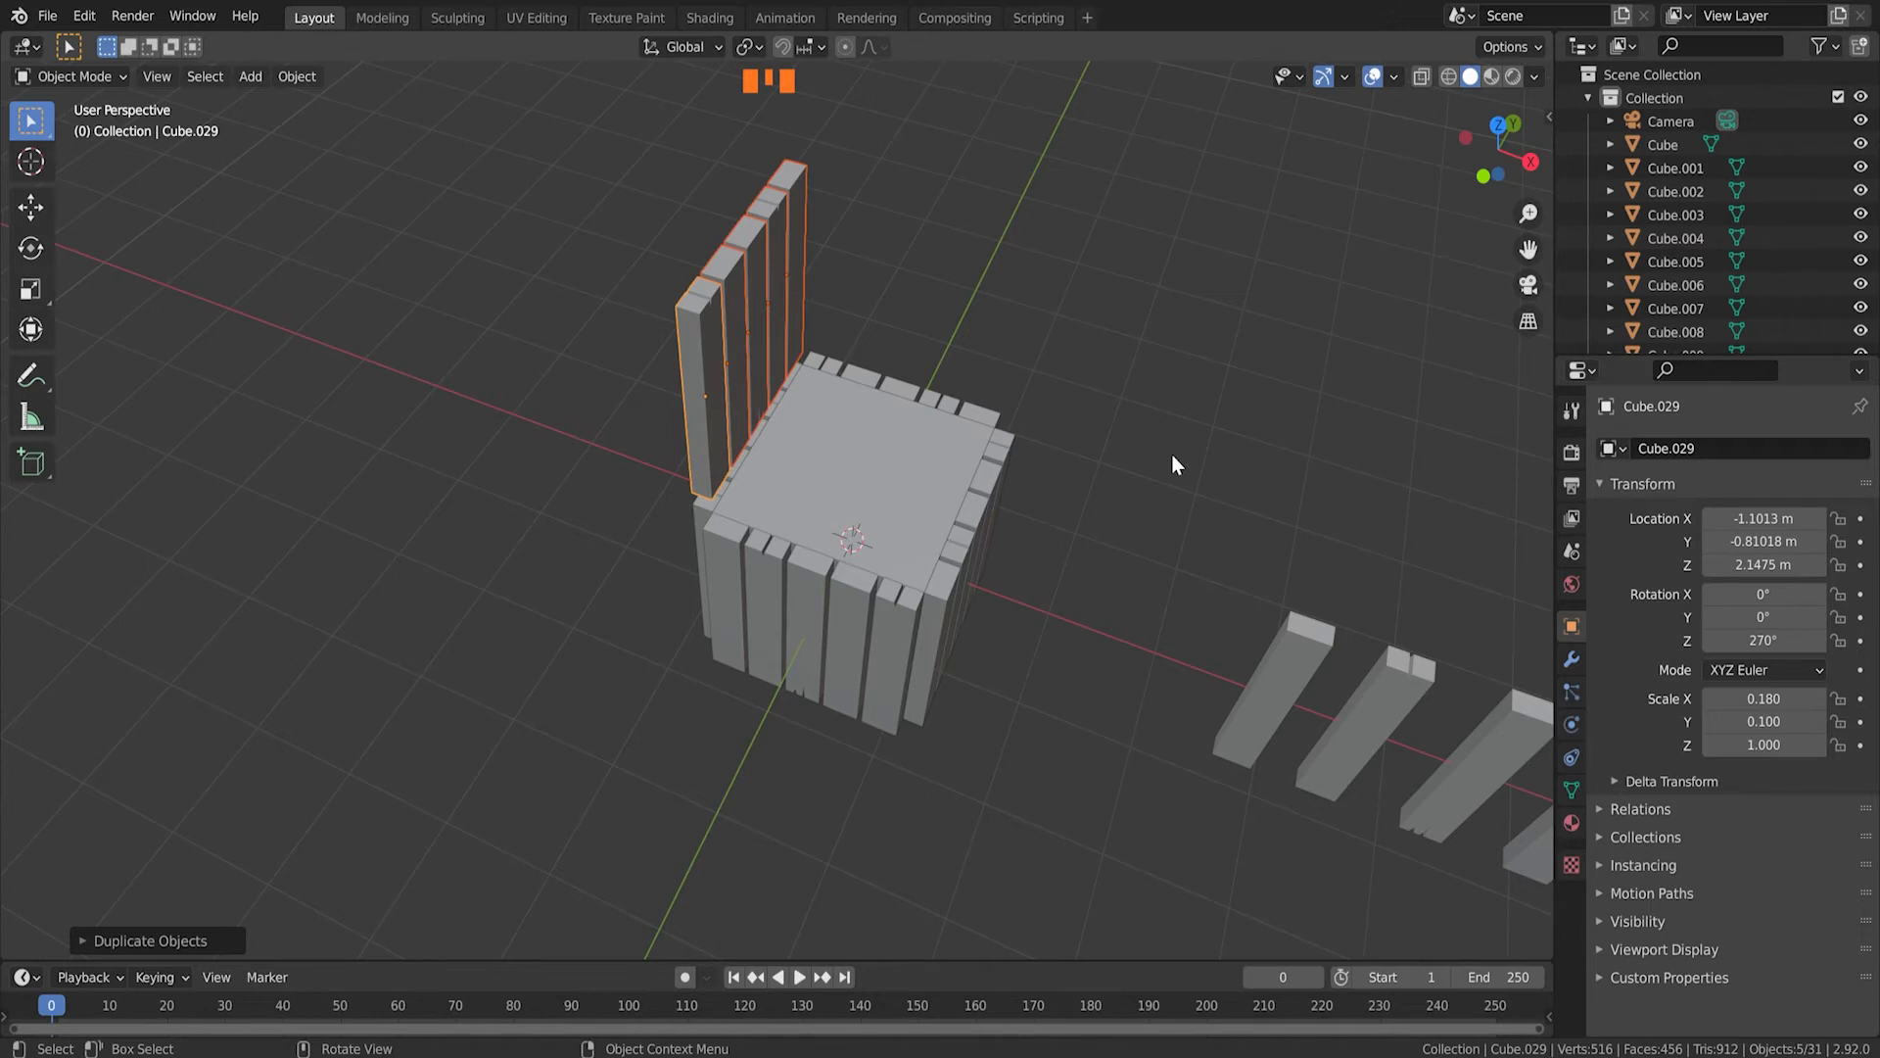
key("r")
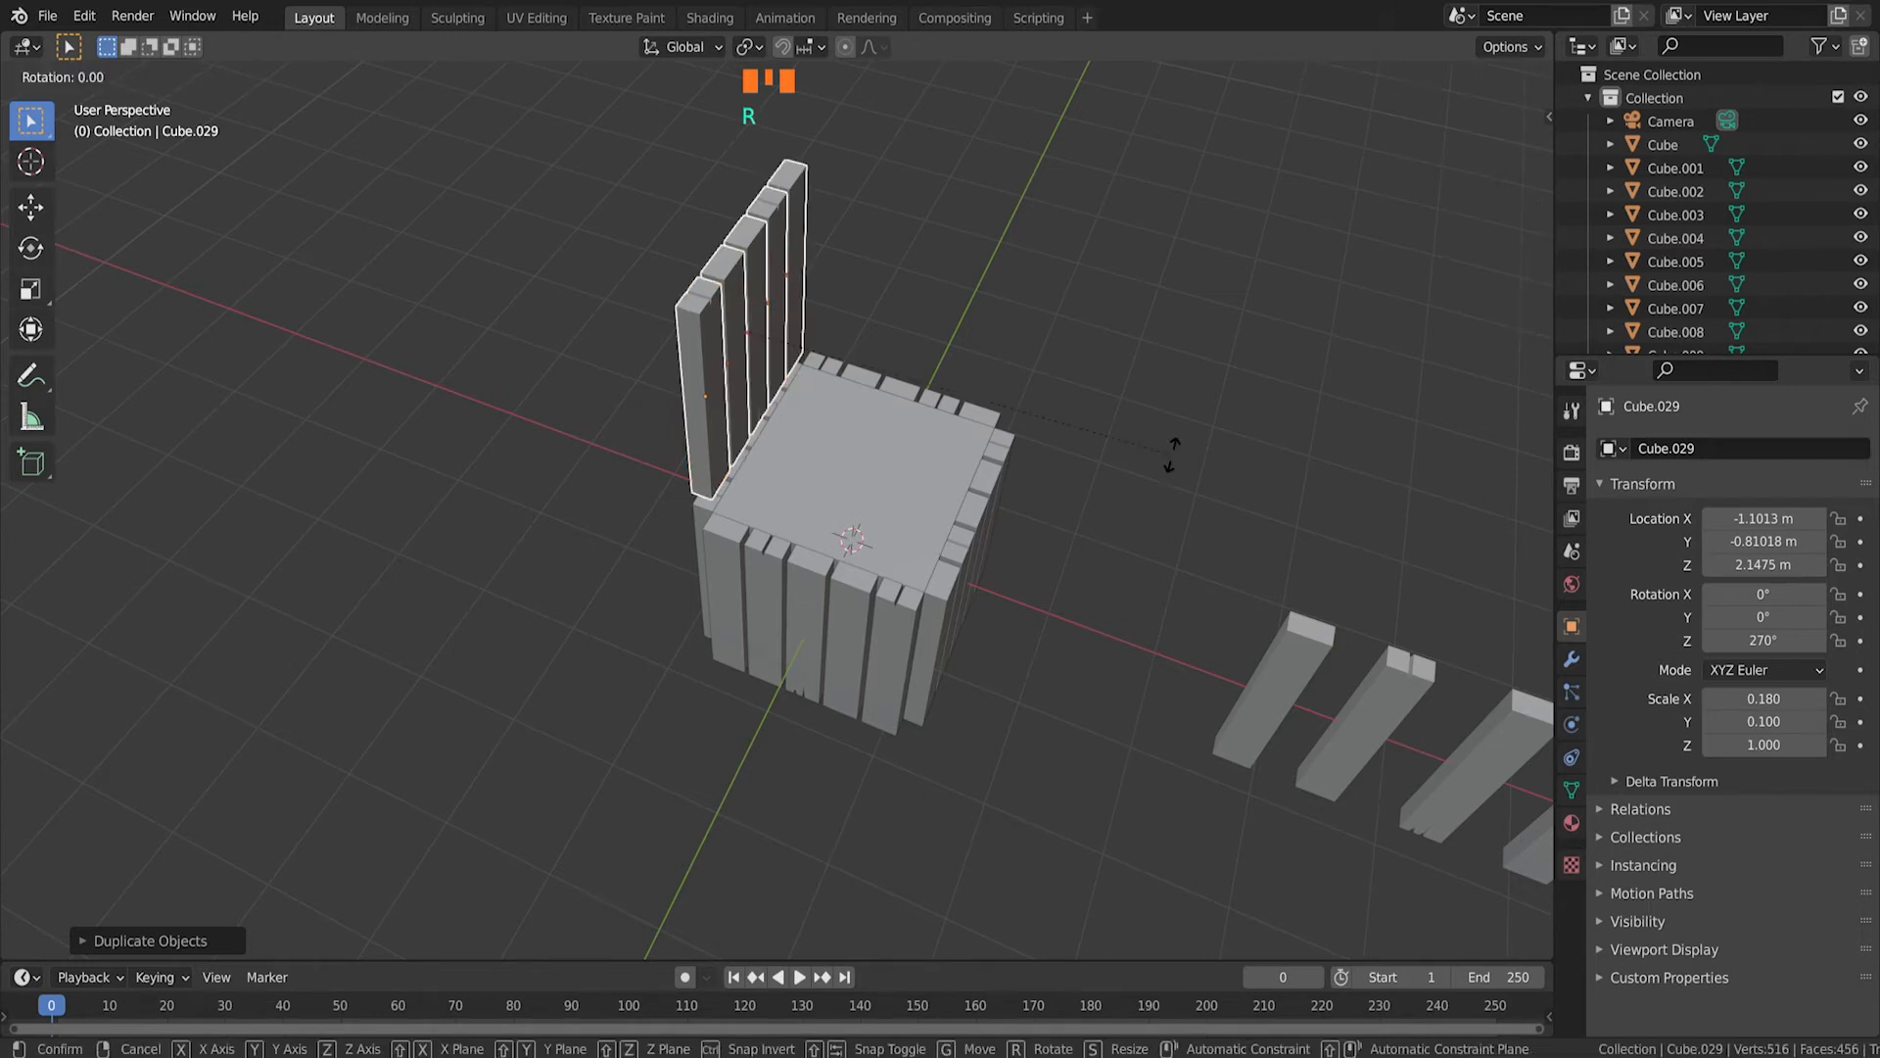
key("y")
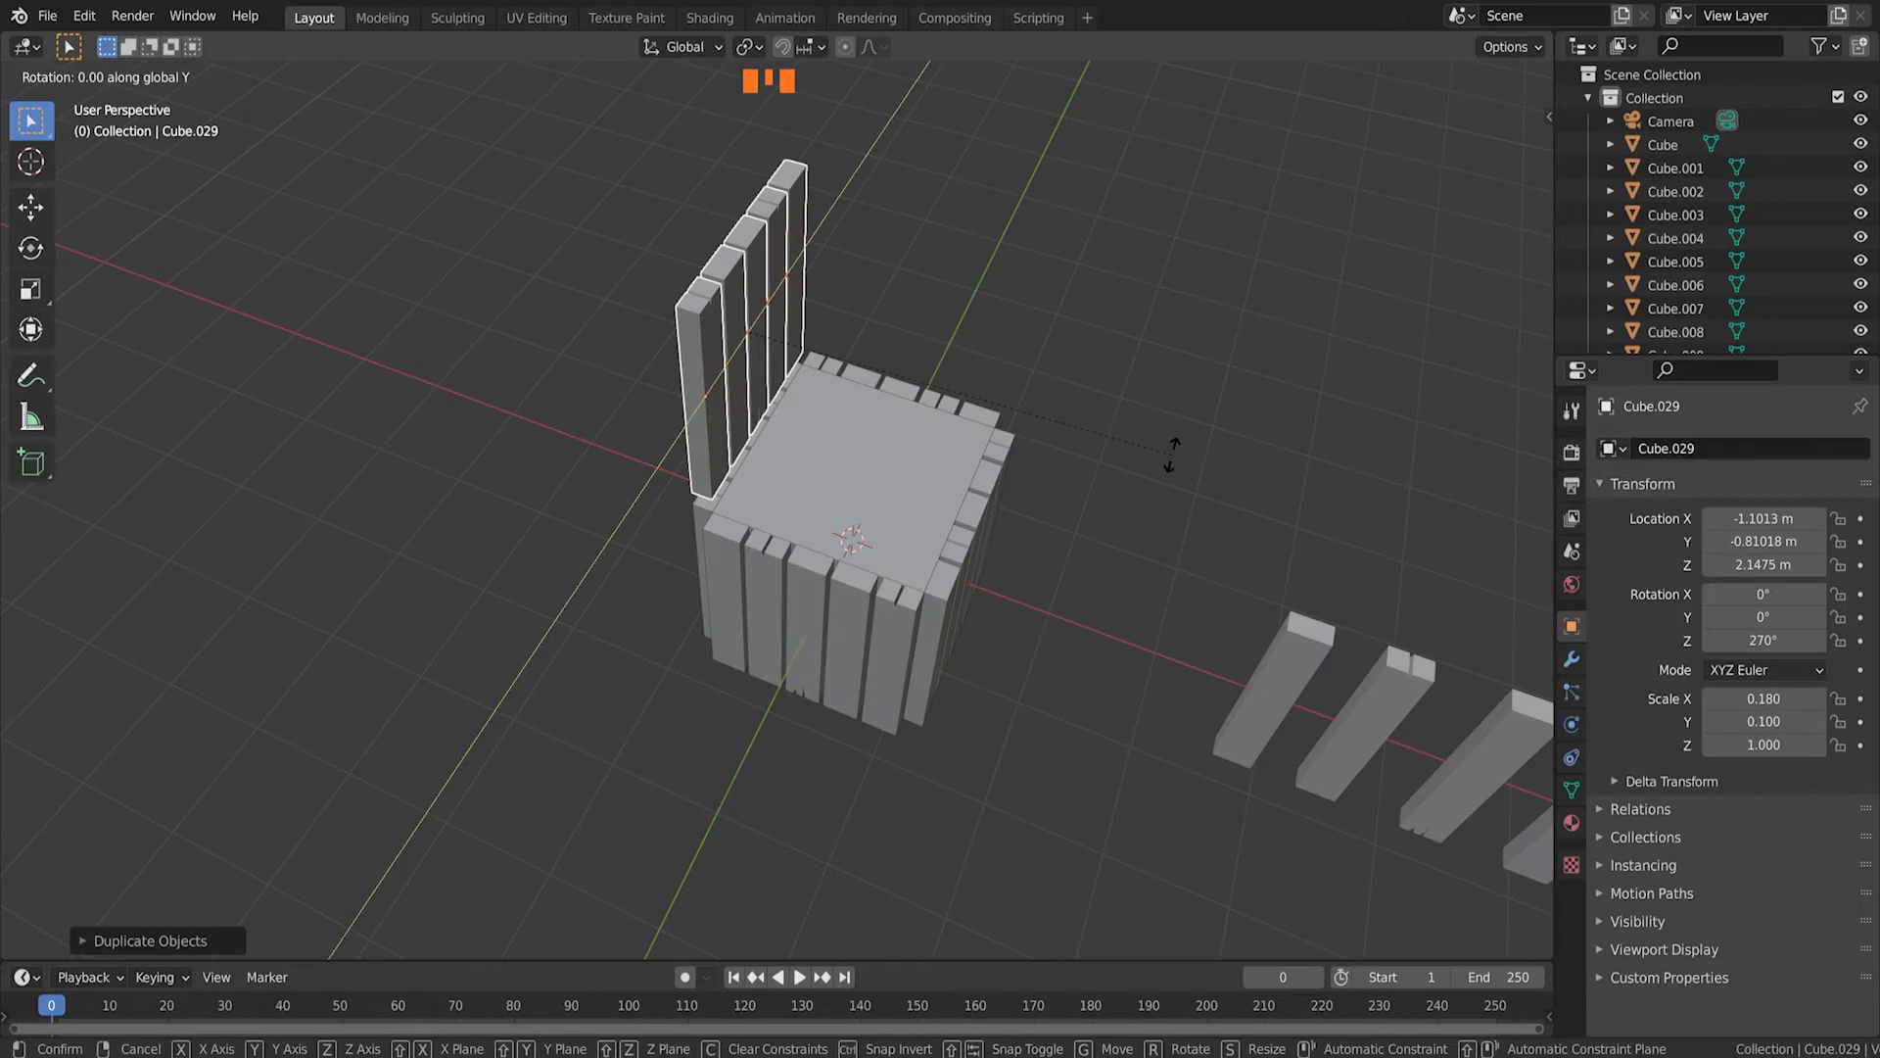
type("90")
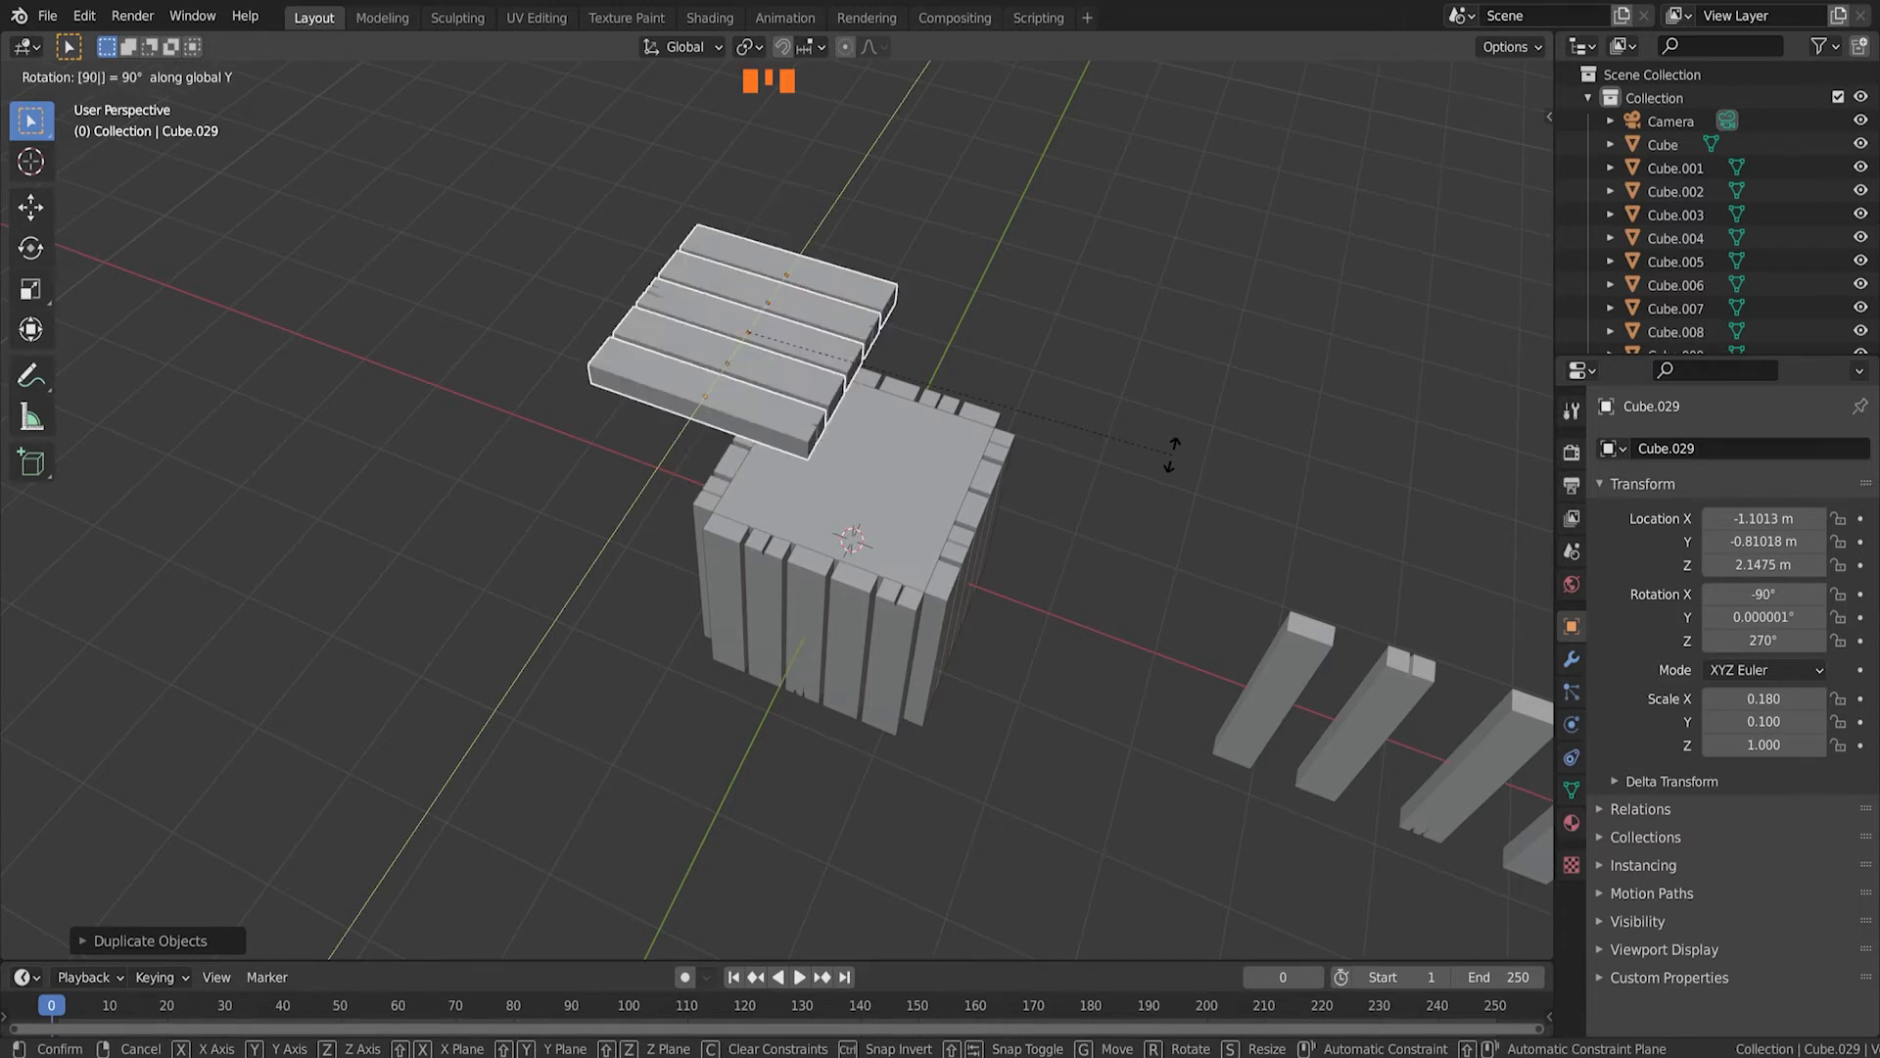
key("Return")
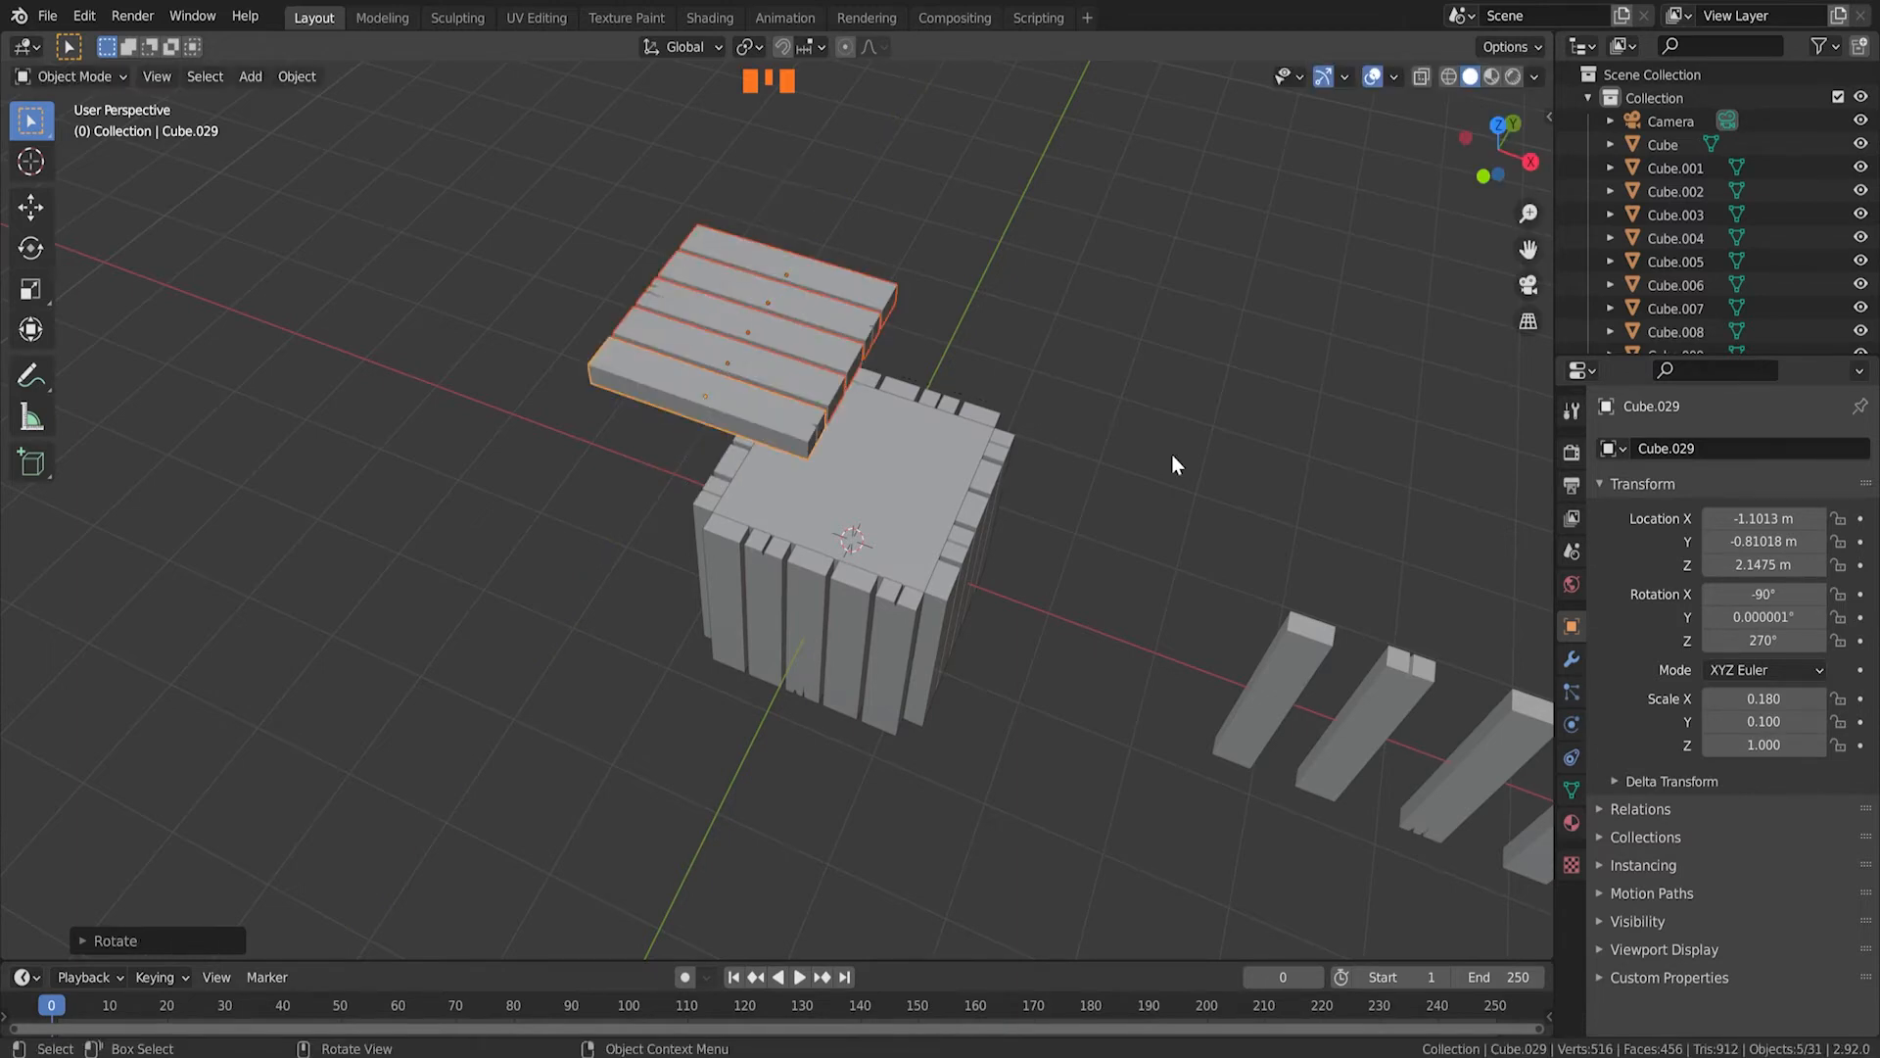
left_click_drag(1042, 379, 846, 408)
key("ctrl+z")
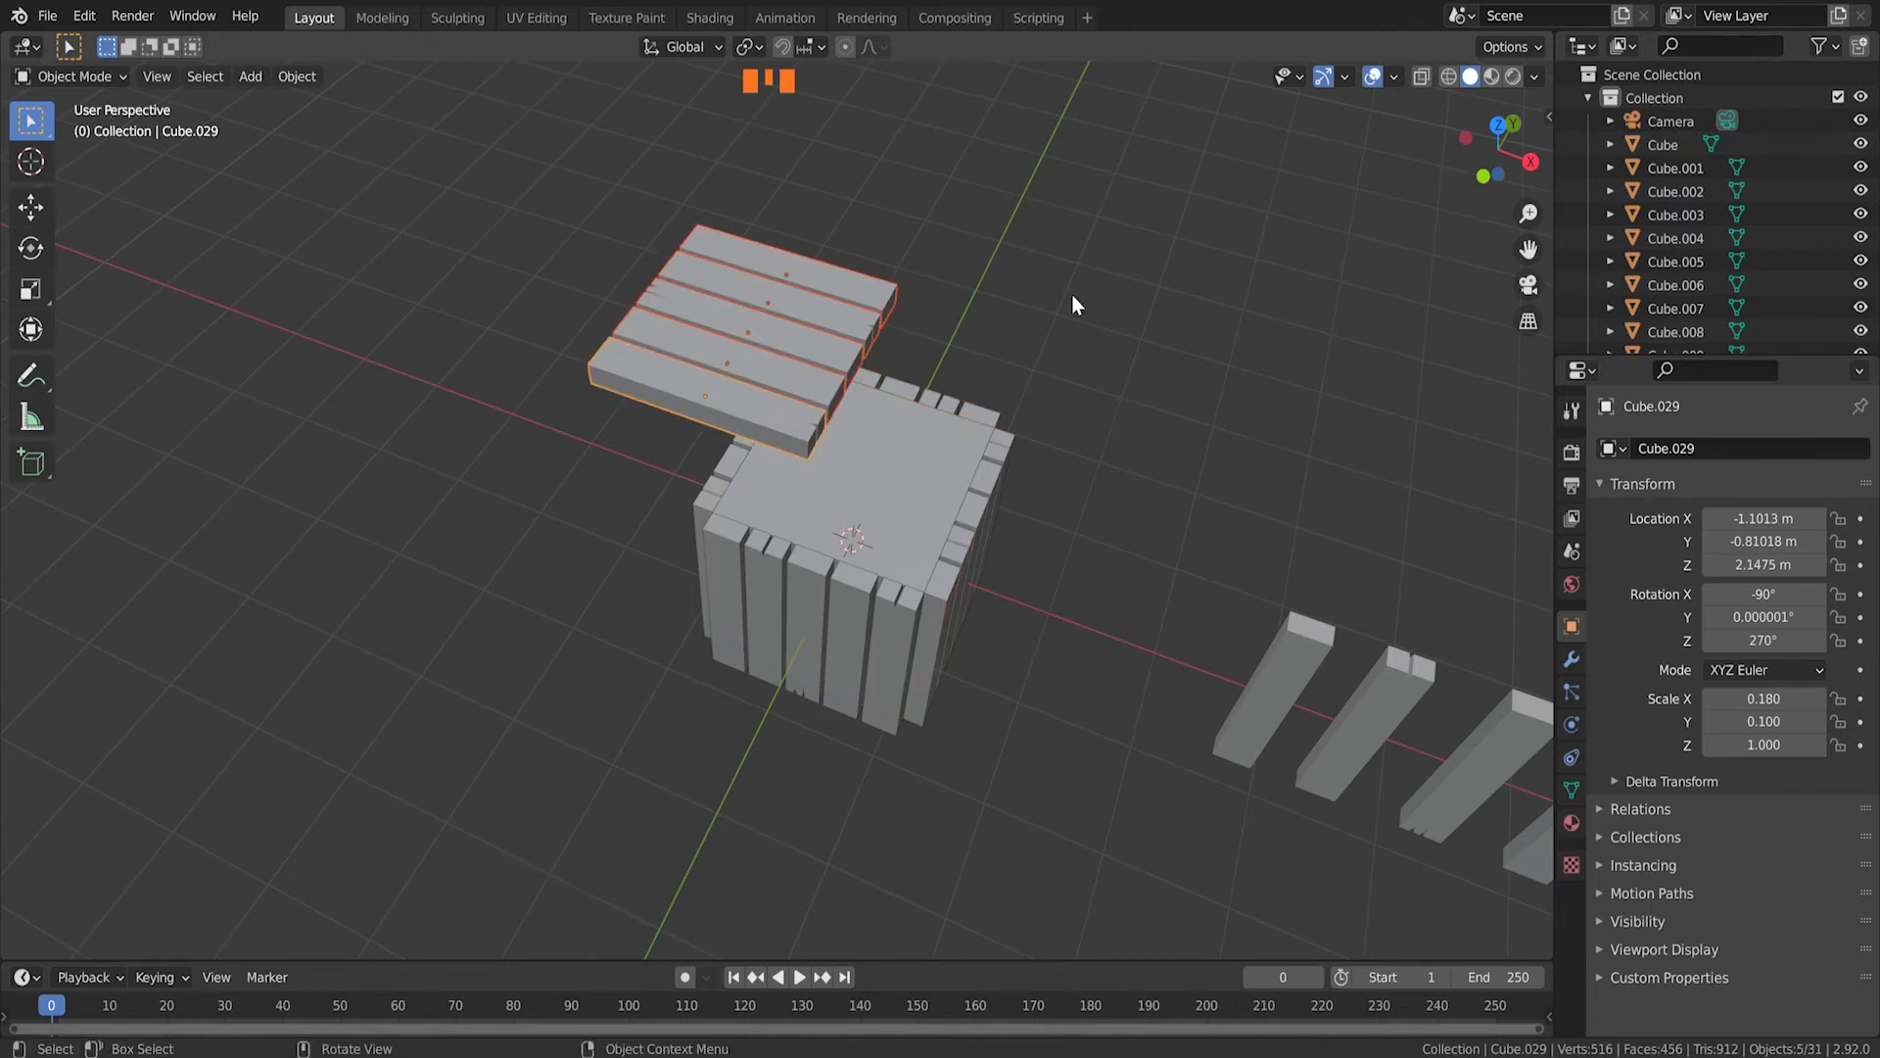
Step: Move the five flat bars about 1.107 m along X so they sit centred over the cube
key("KP_7")
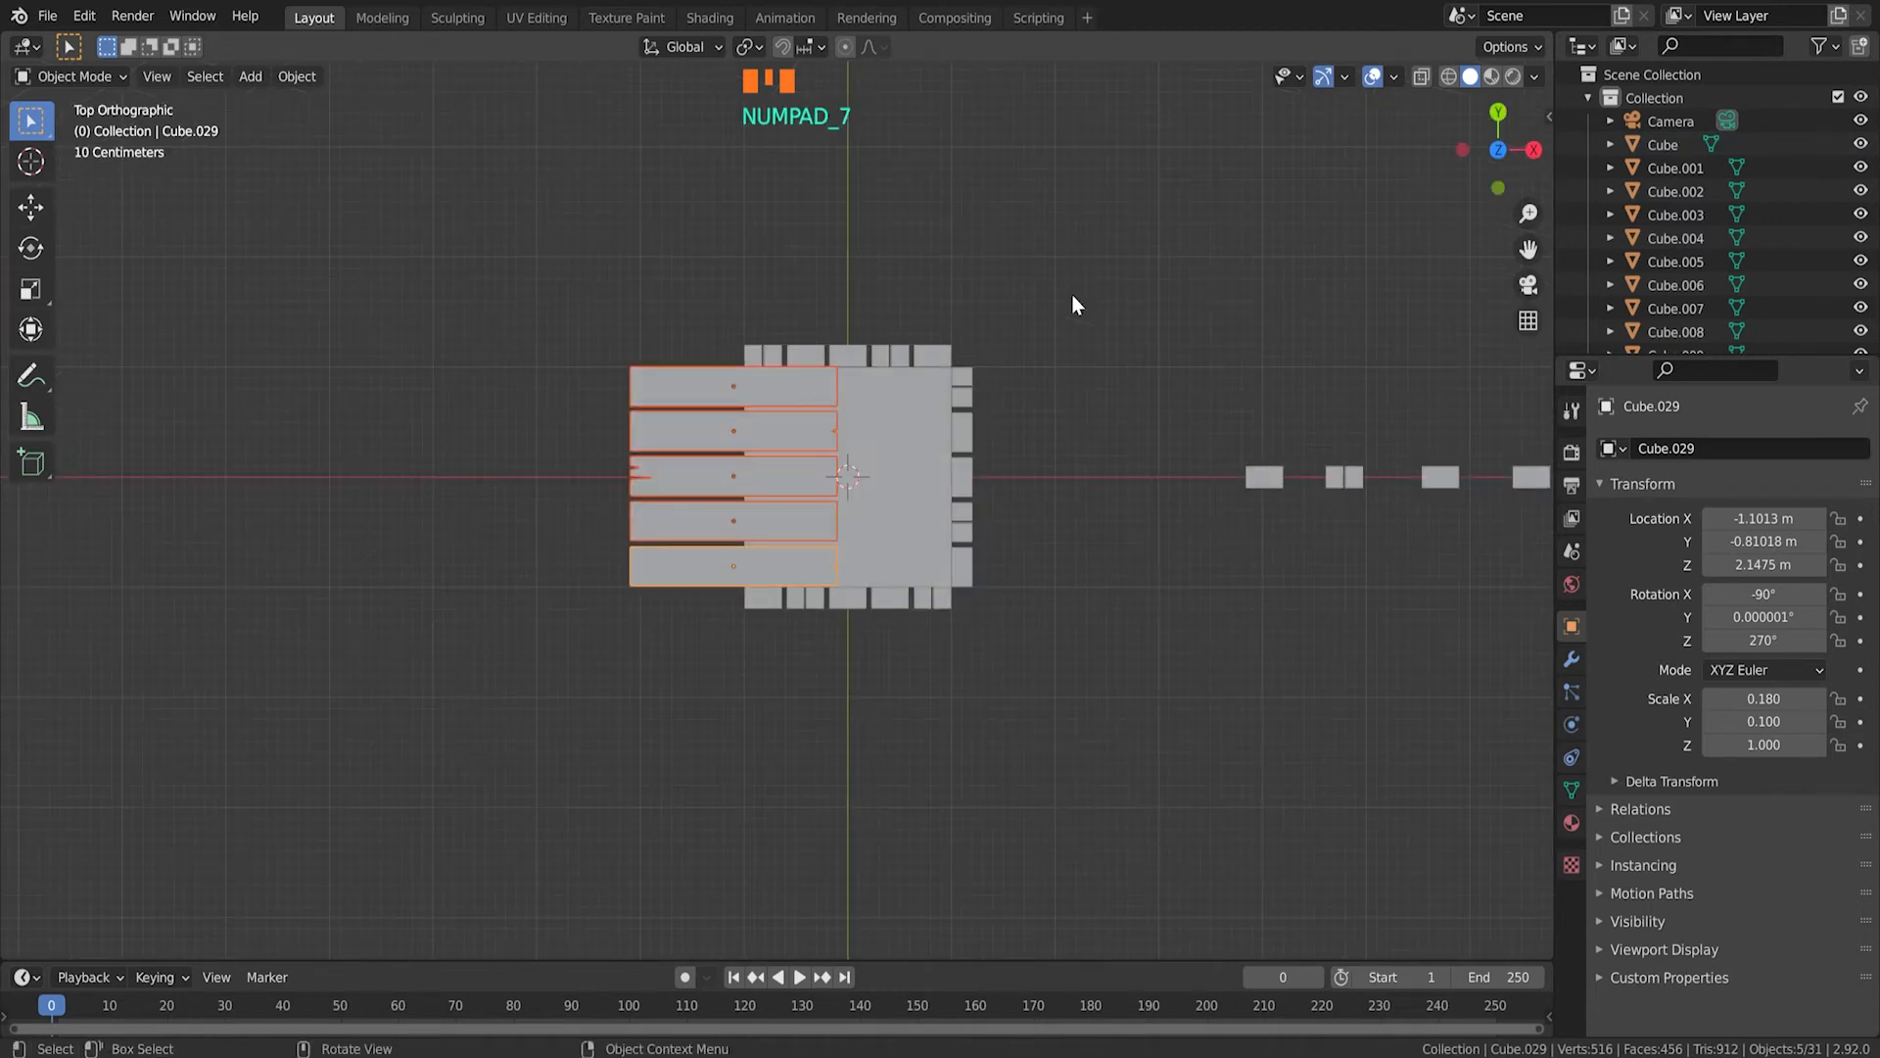
scroll(903, 468, "up", 4)
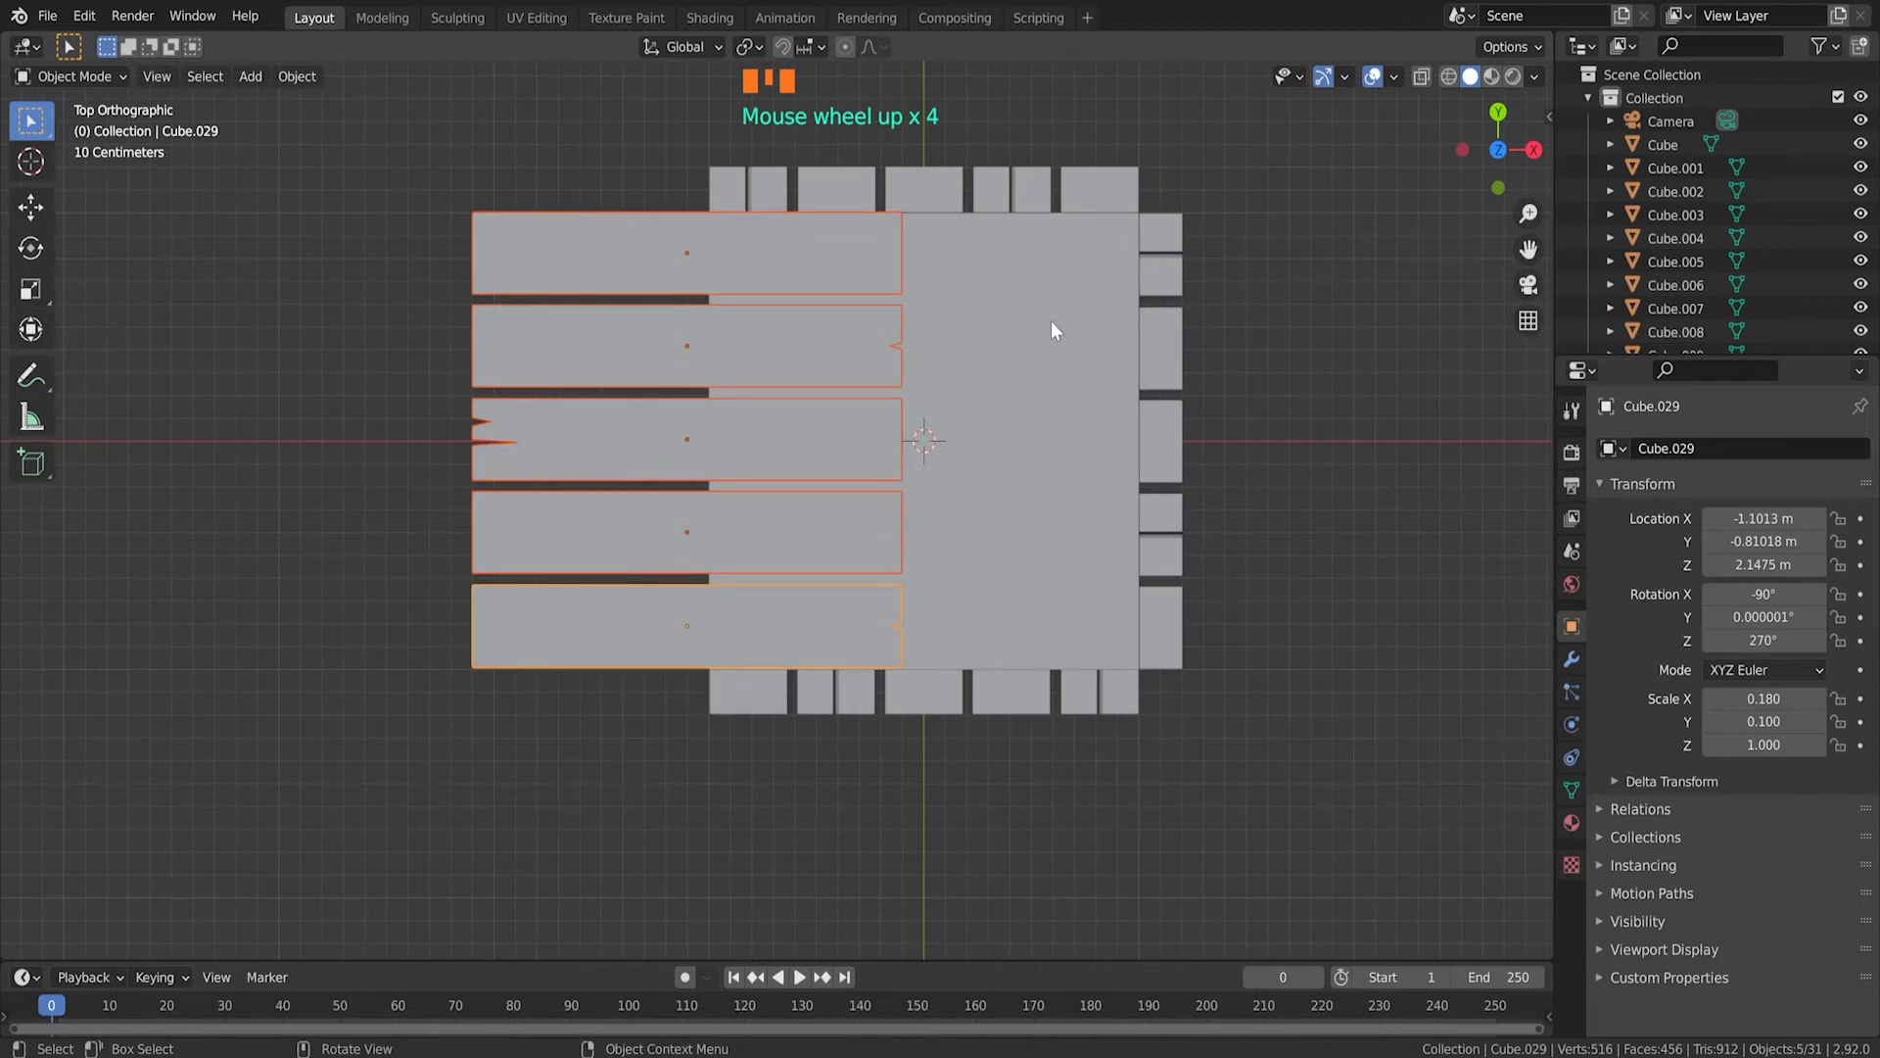
key("g")
key("x")
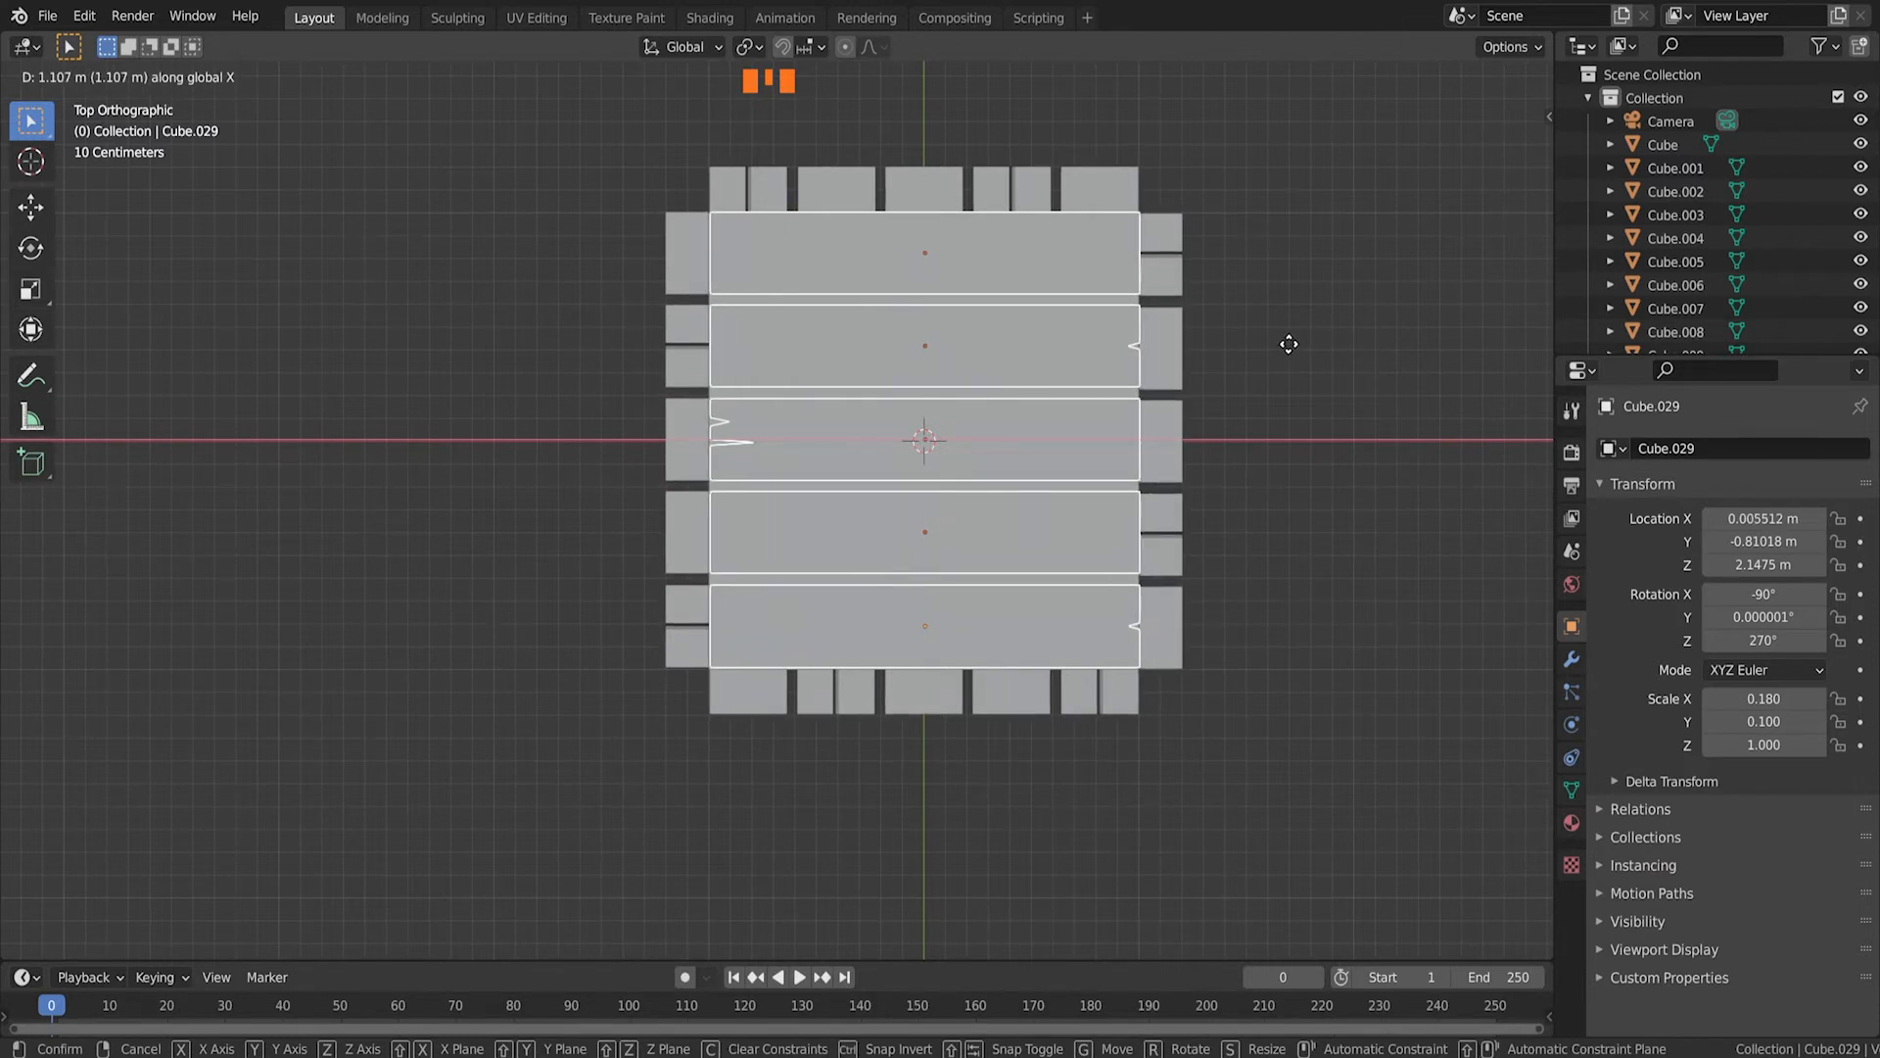
left_click(1289, 343)
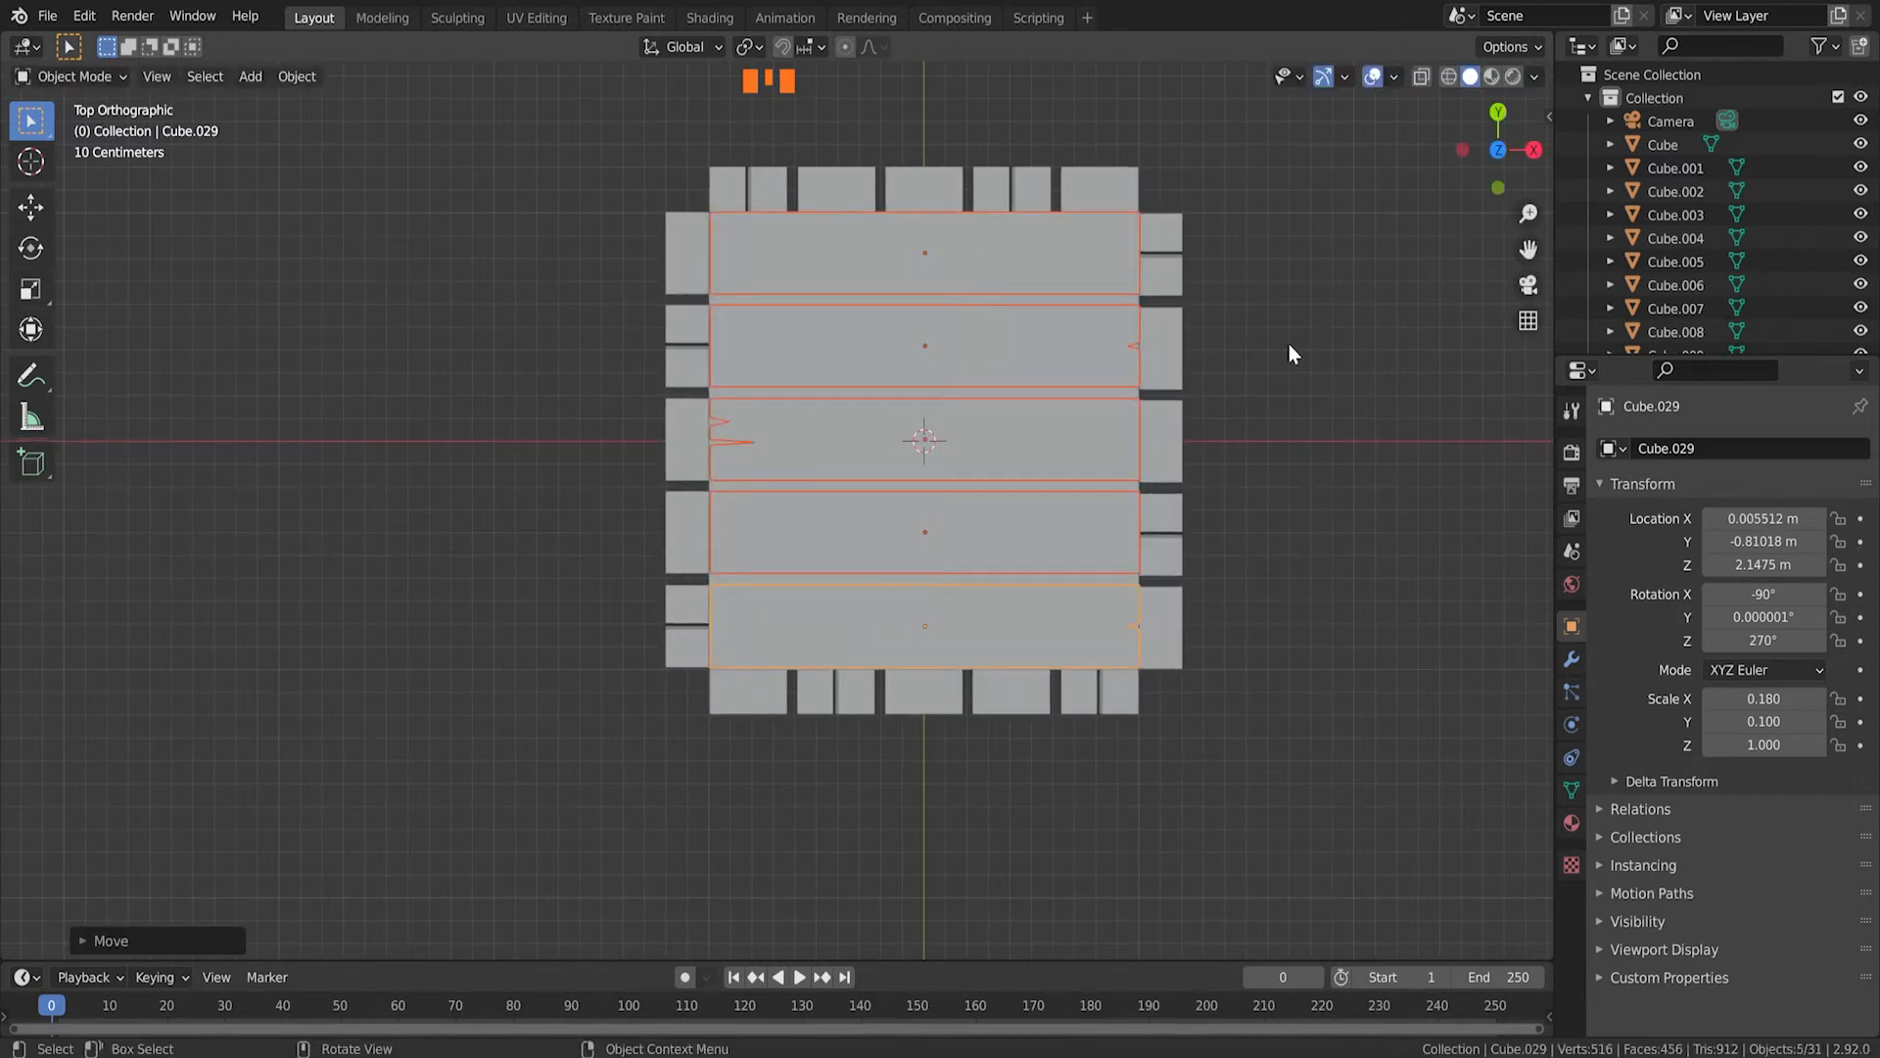
Step: Lower the five flat bars about 1.04 m along Z onto the cube's top face
key("KP_1")
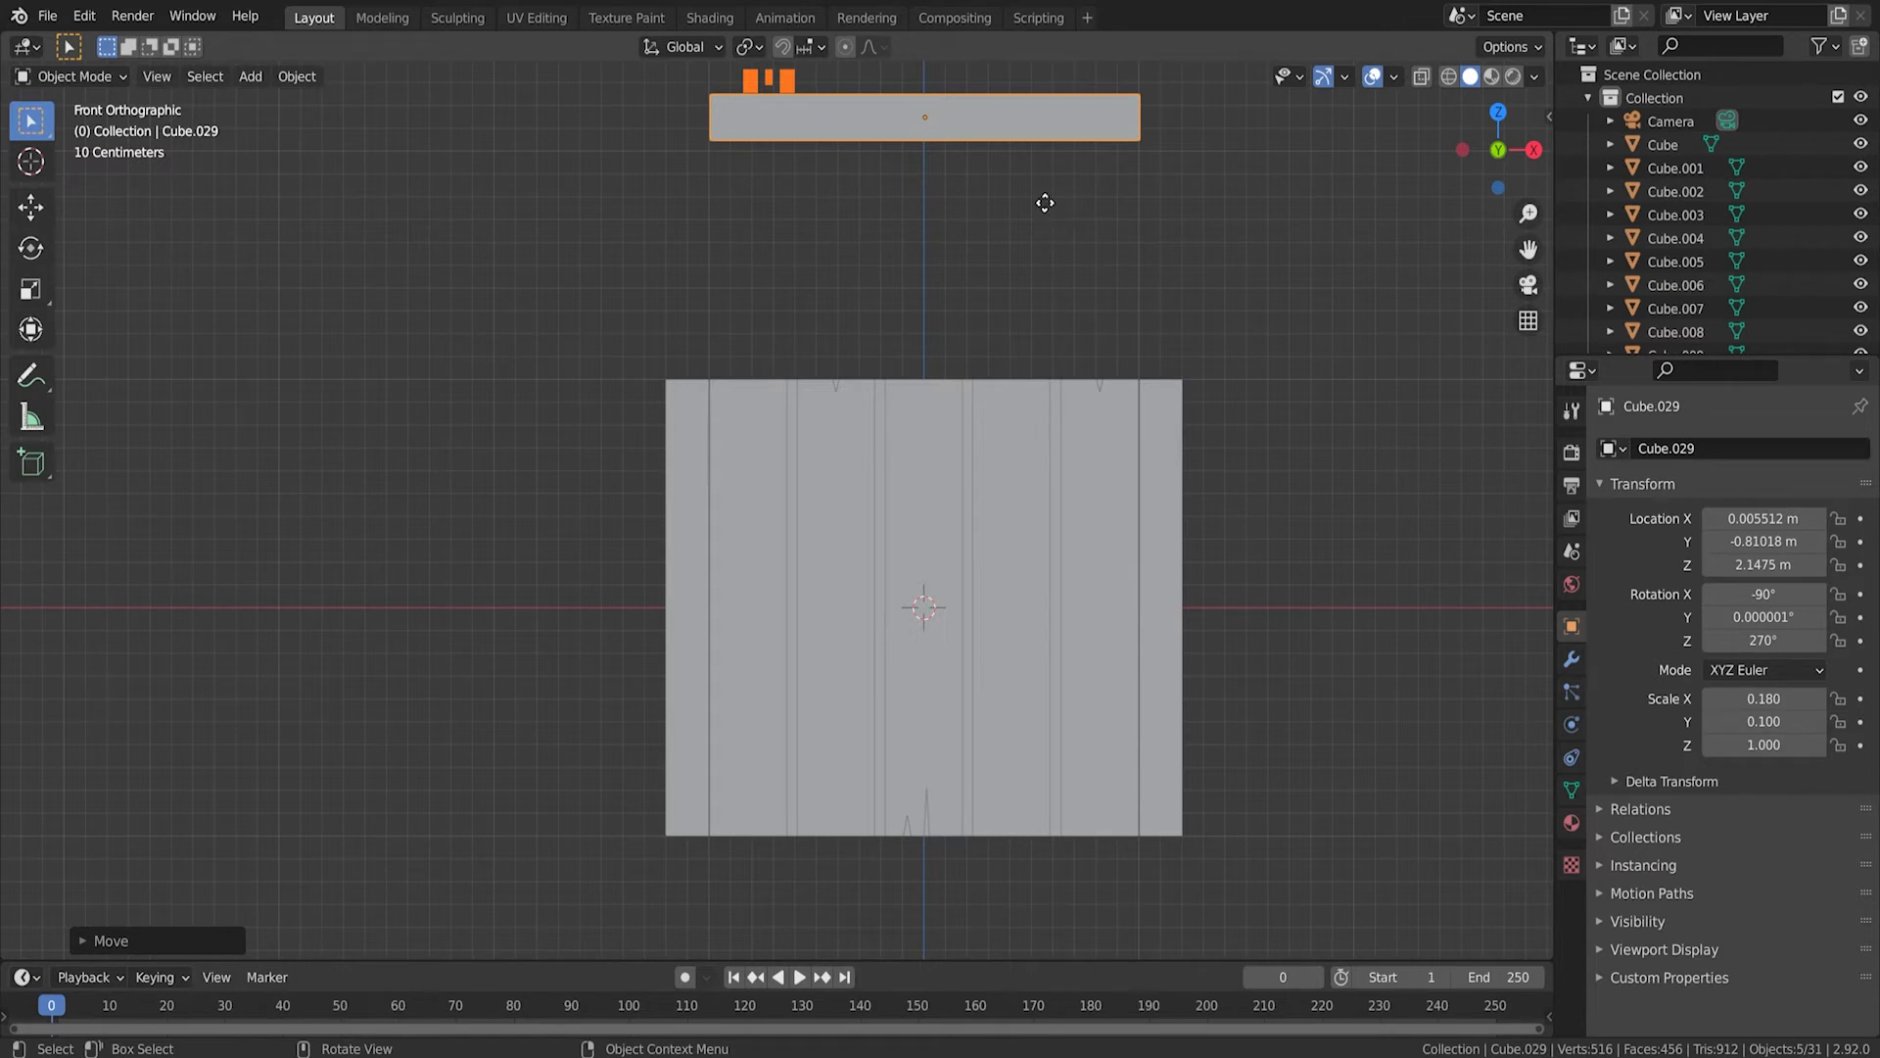
key("g")
key("z")
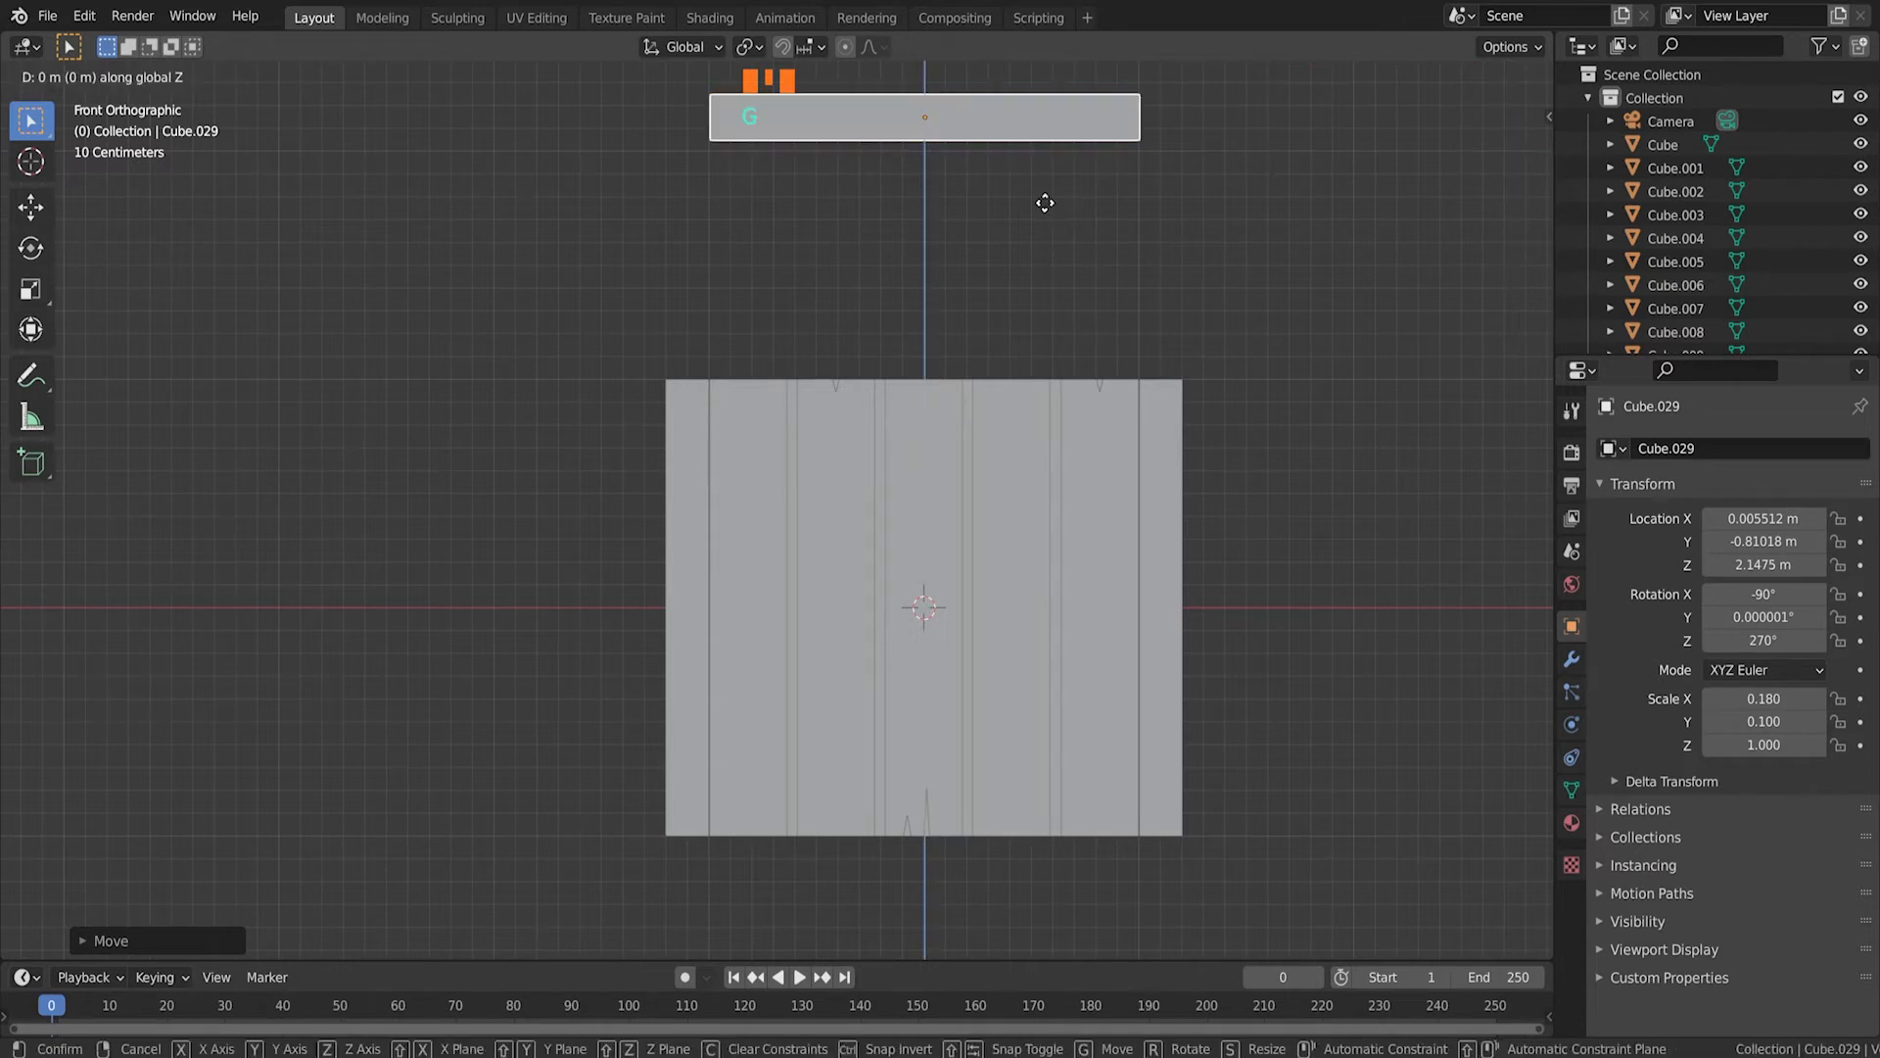
left_click(1031, 441)
Step: Select the five top planks, duplicate them and move the copies down along Z by about 2.217 m beneath the cube
middle_click_drag(1030, 440, 877, 417)
left_click(828, 335)
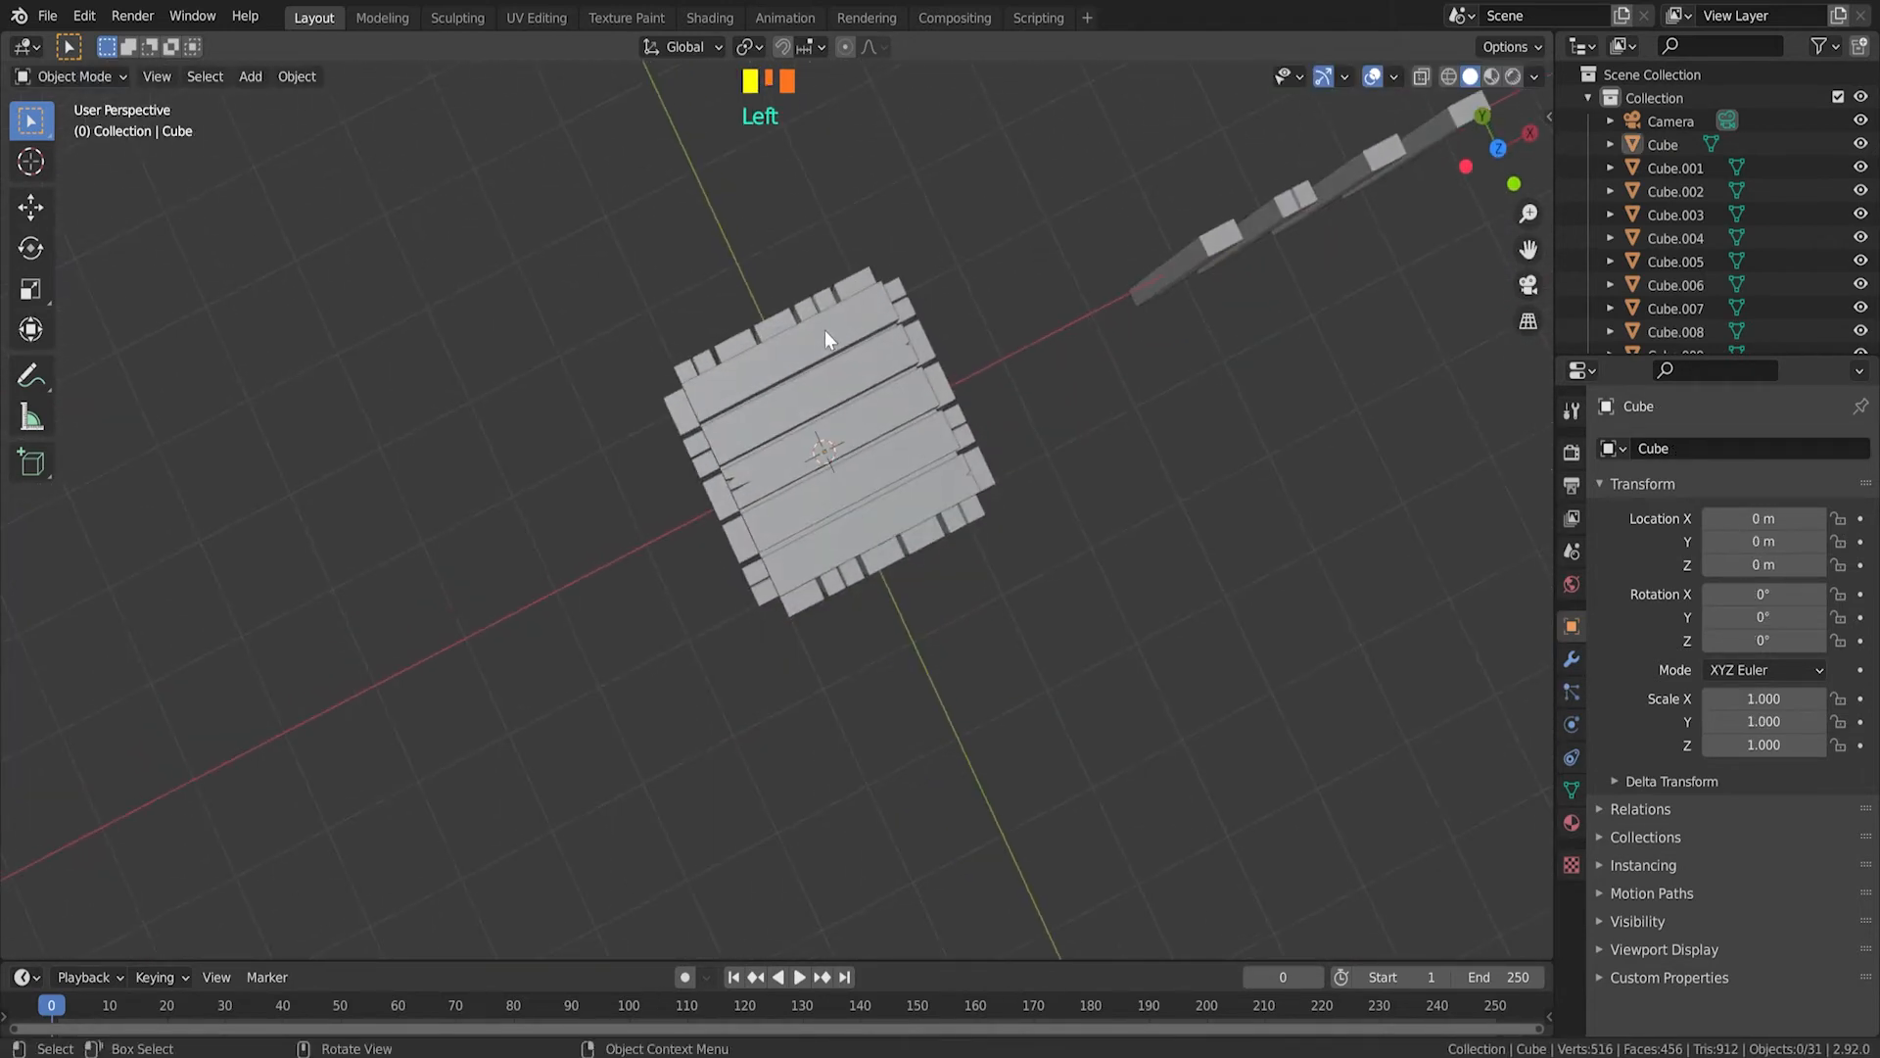
left_click(852, 368, "shift")
left_click(899, 419, "shift")
left_click(915, 463, "shift")
left_click(930, 501, "shift")
middle_click_drag(938, 508, 1078, 338)
key("KP_1")
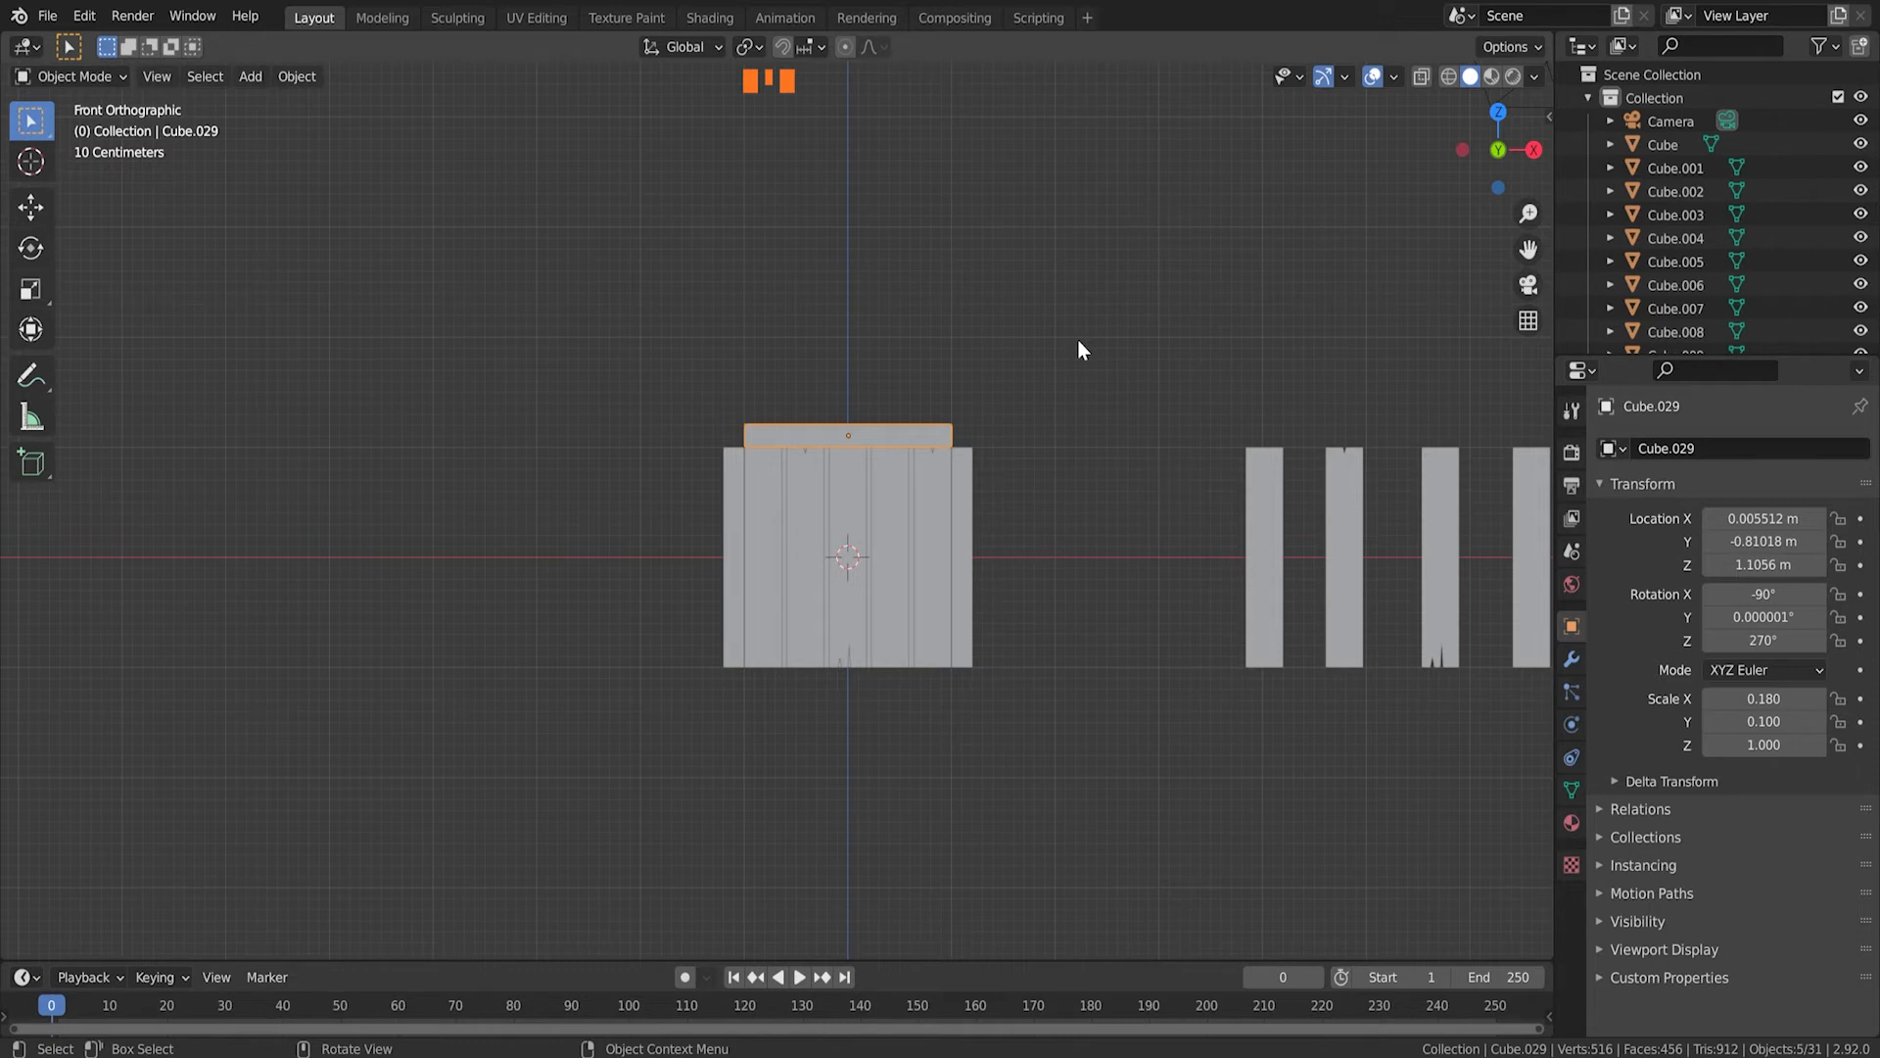
key("shift")
key("shift+d")
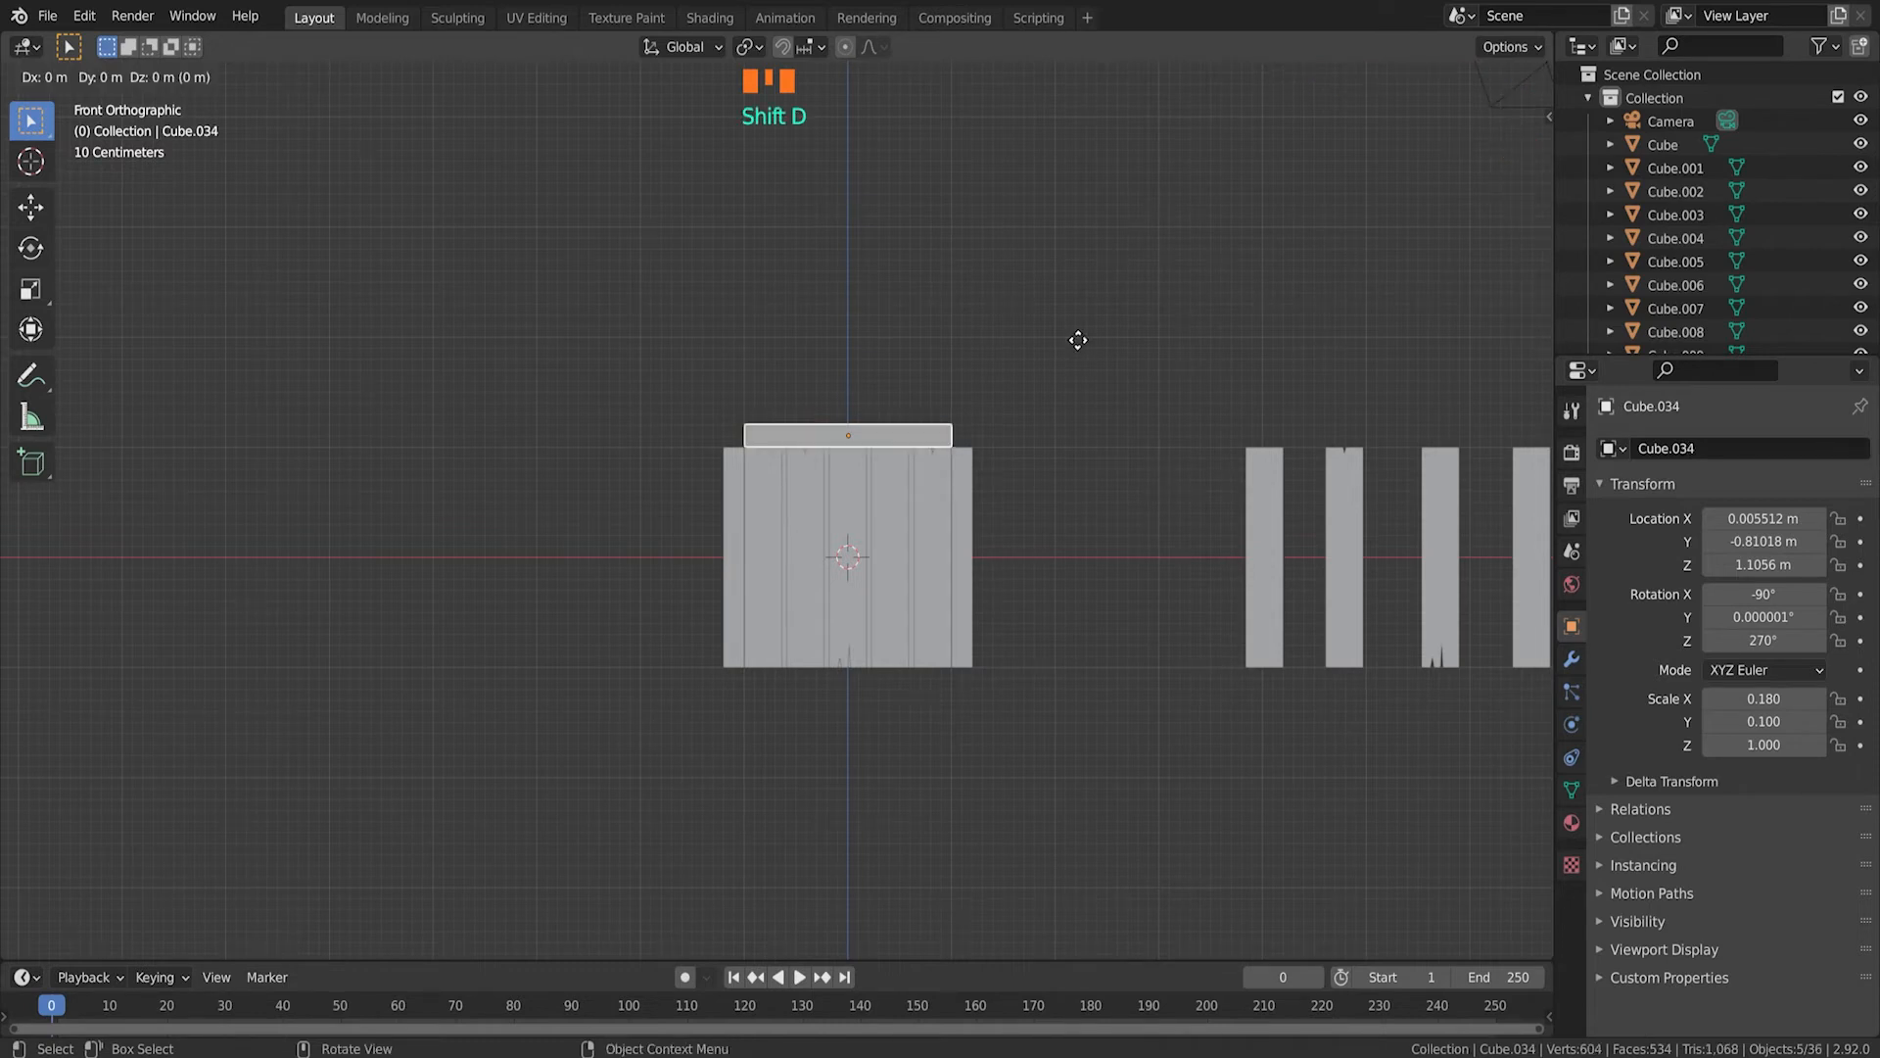
key("z")
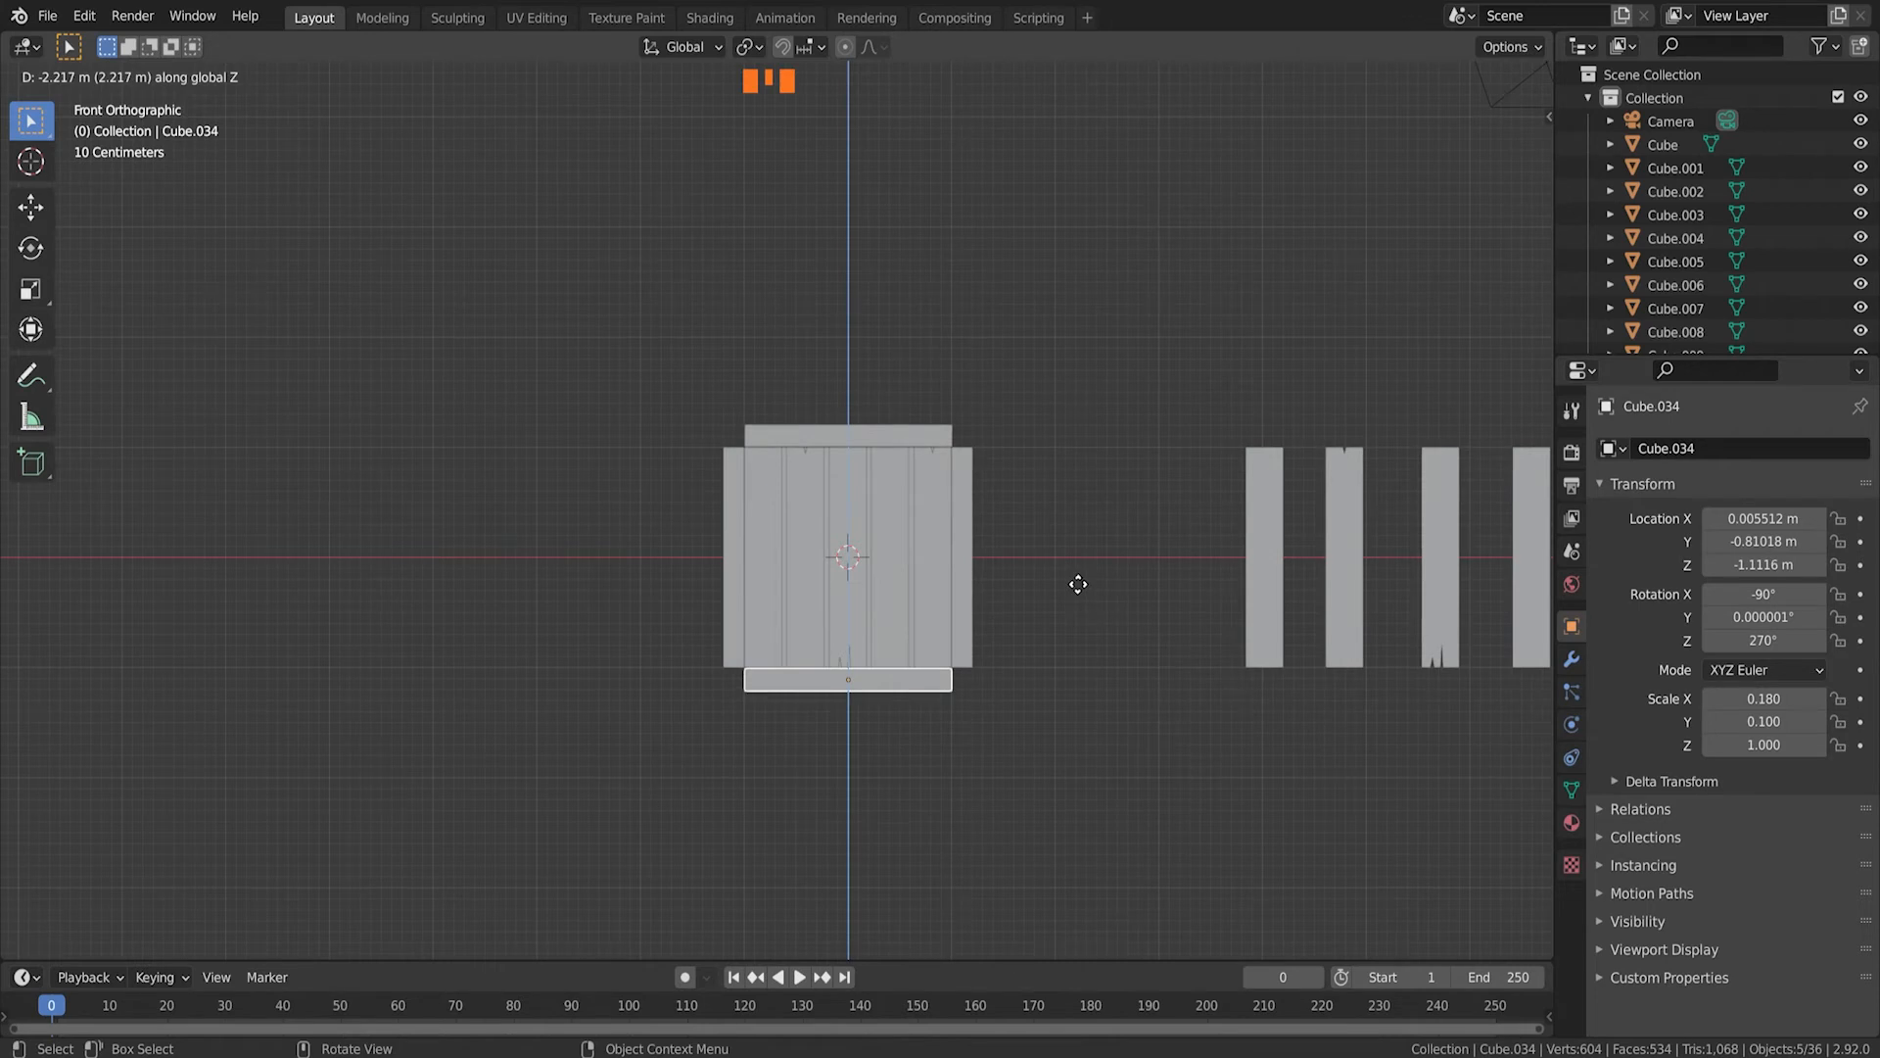
left_click(1075, 585)
Step: Nudge the bottom planks up about 0.009 m along Z to close the gap to the crate's lower edge
scroll(919, 605, "up", 5)
middle_click_drag(911, 609, 990, 317, "shift")
scroll(1154, 596, "up", 5)
key("g")
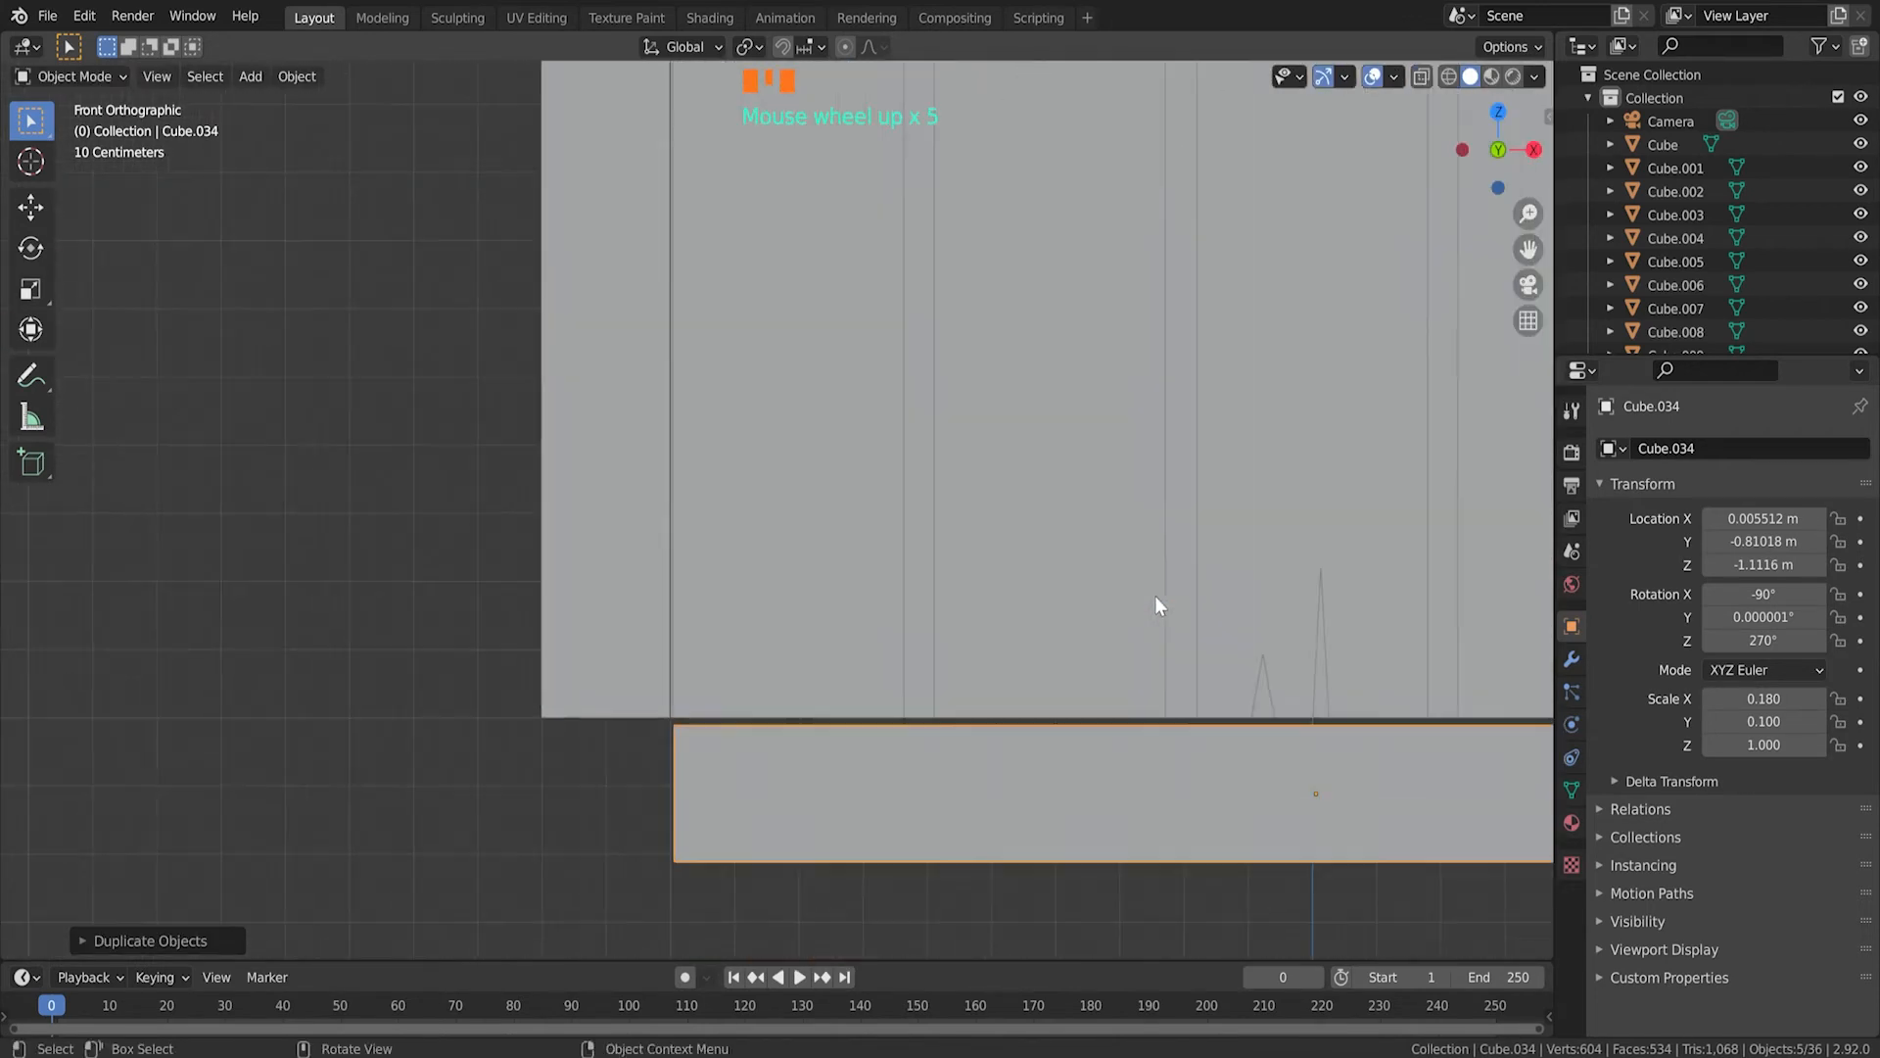
key("z")
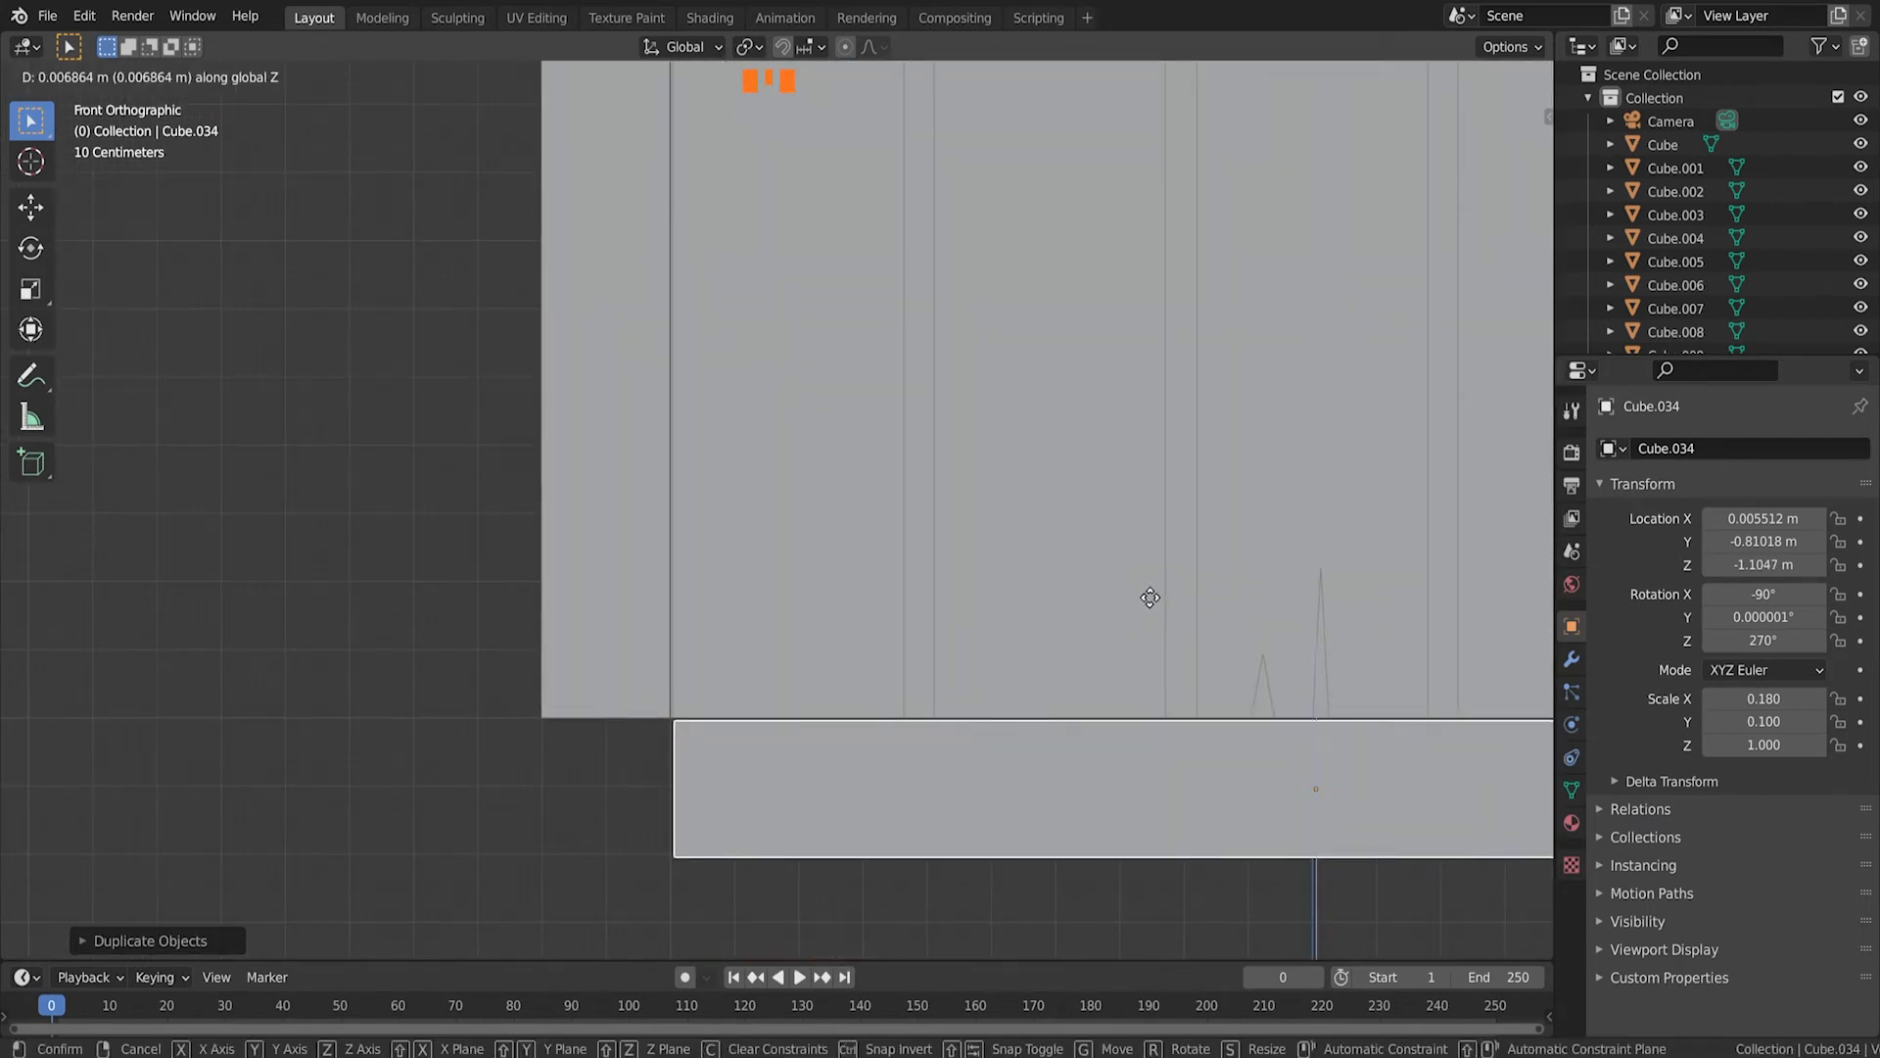
left_click(1148, 596)
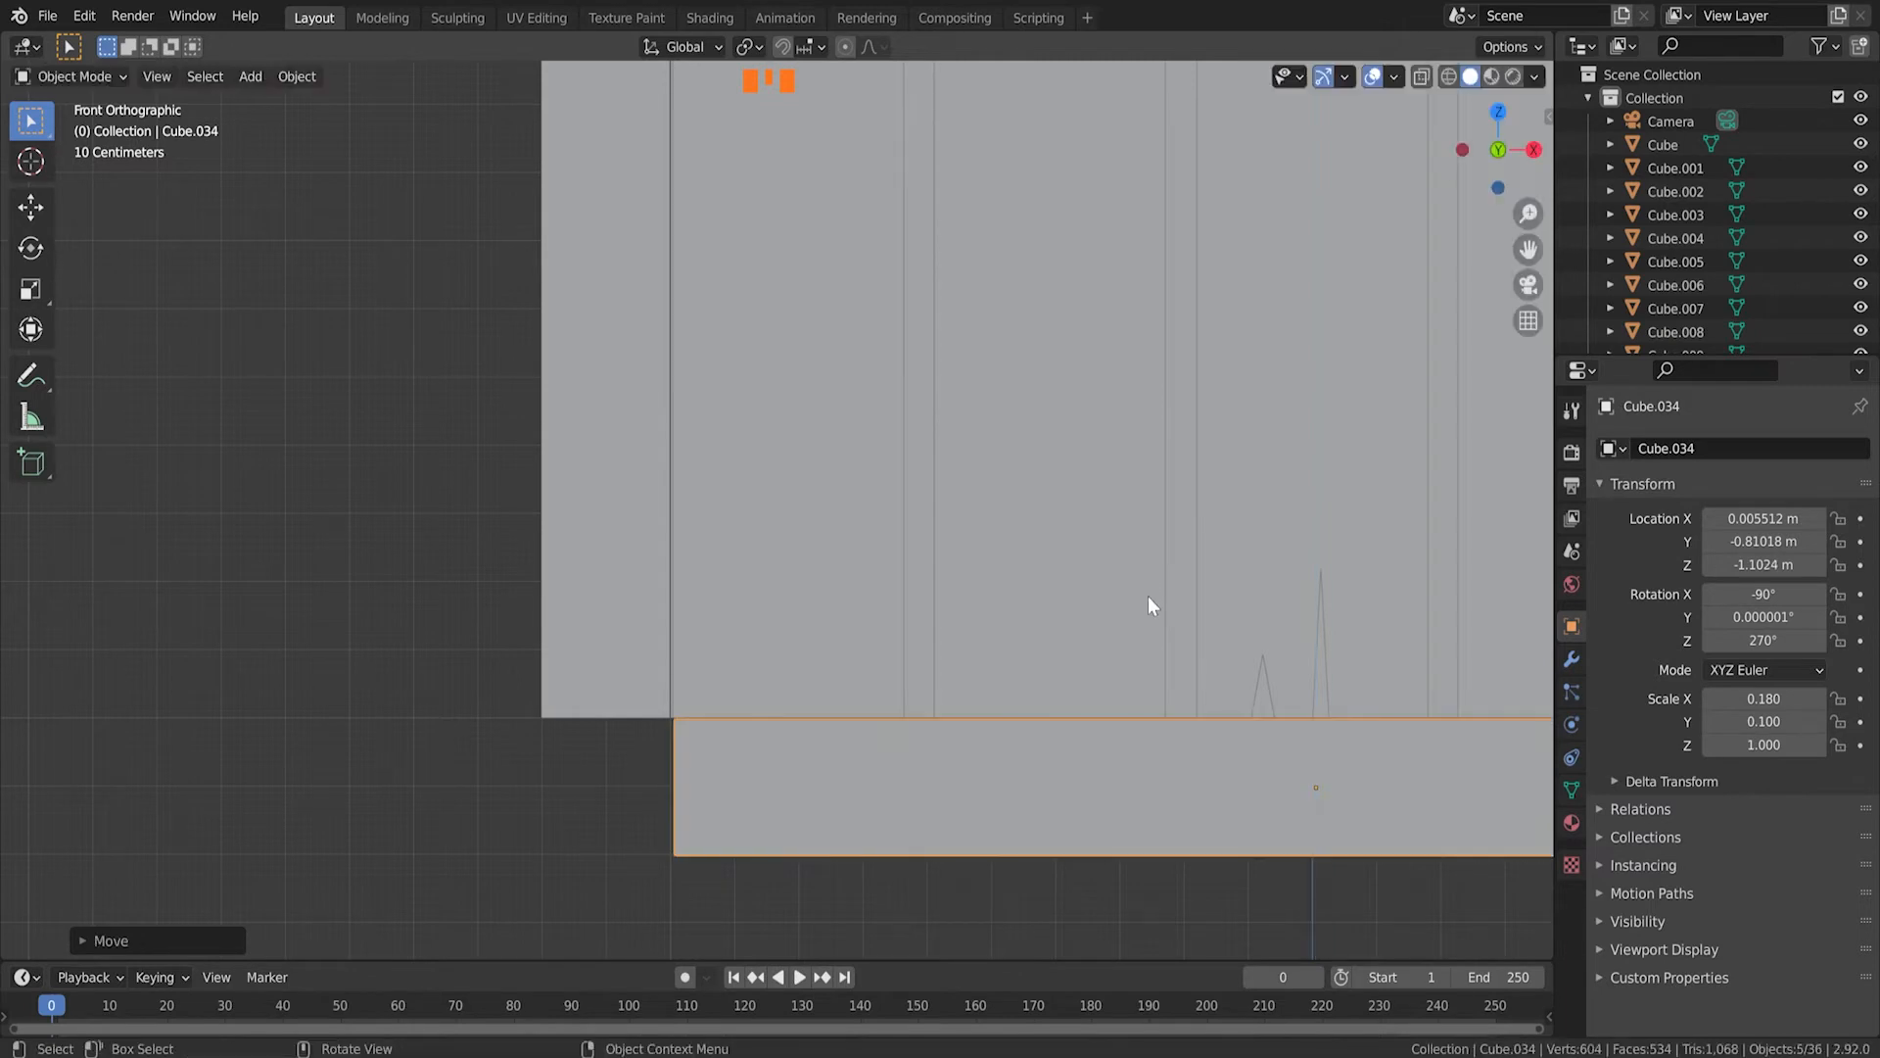
Step: Select the four spare planks standing beside the crate and delete them
scroll(1317, 178, "down", 9)
middle_click_drag(1222, 209, 899, 394, "shift")
left_click_drag(980, 322, 1458, 598)
key("x")
left_click(1455, 589)
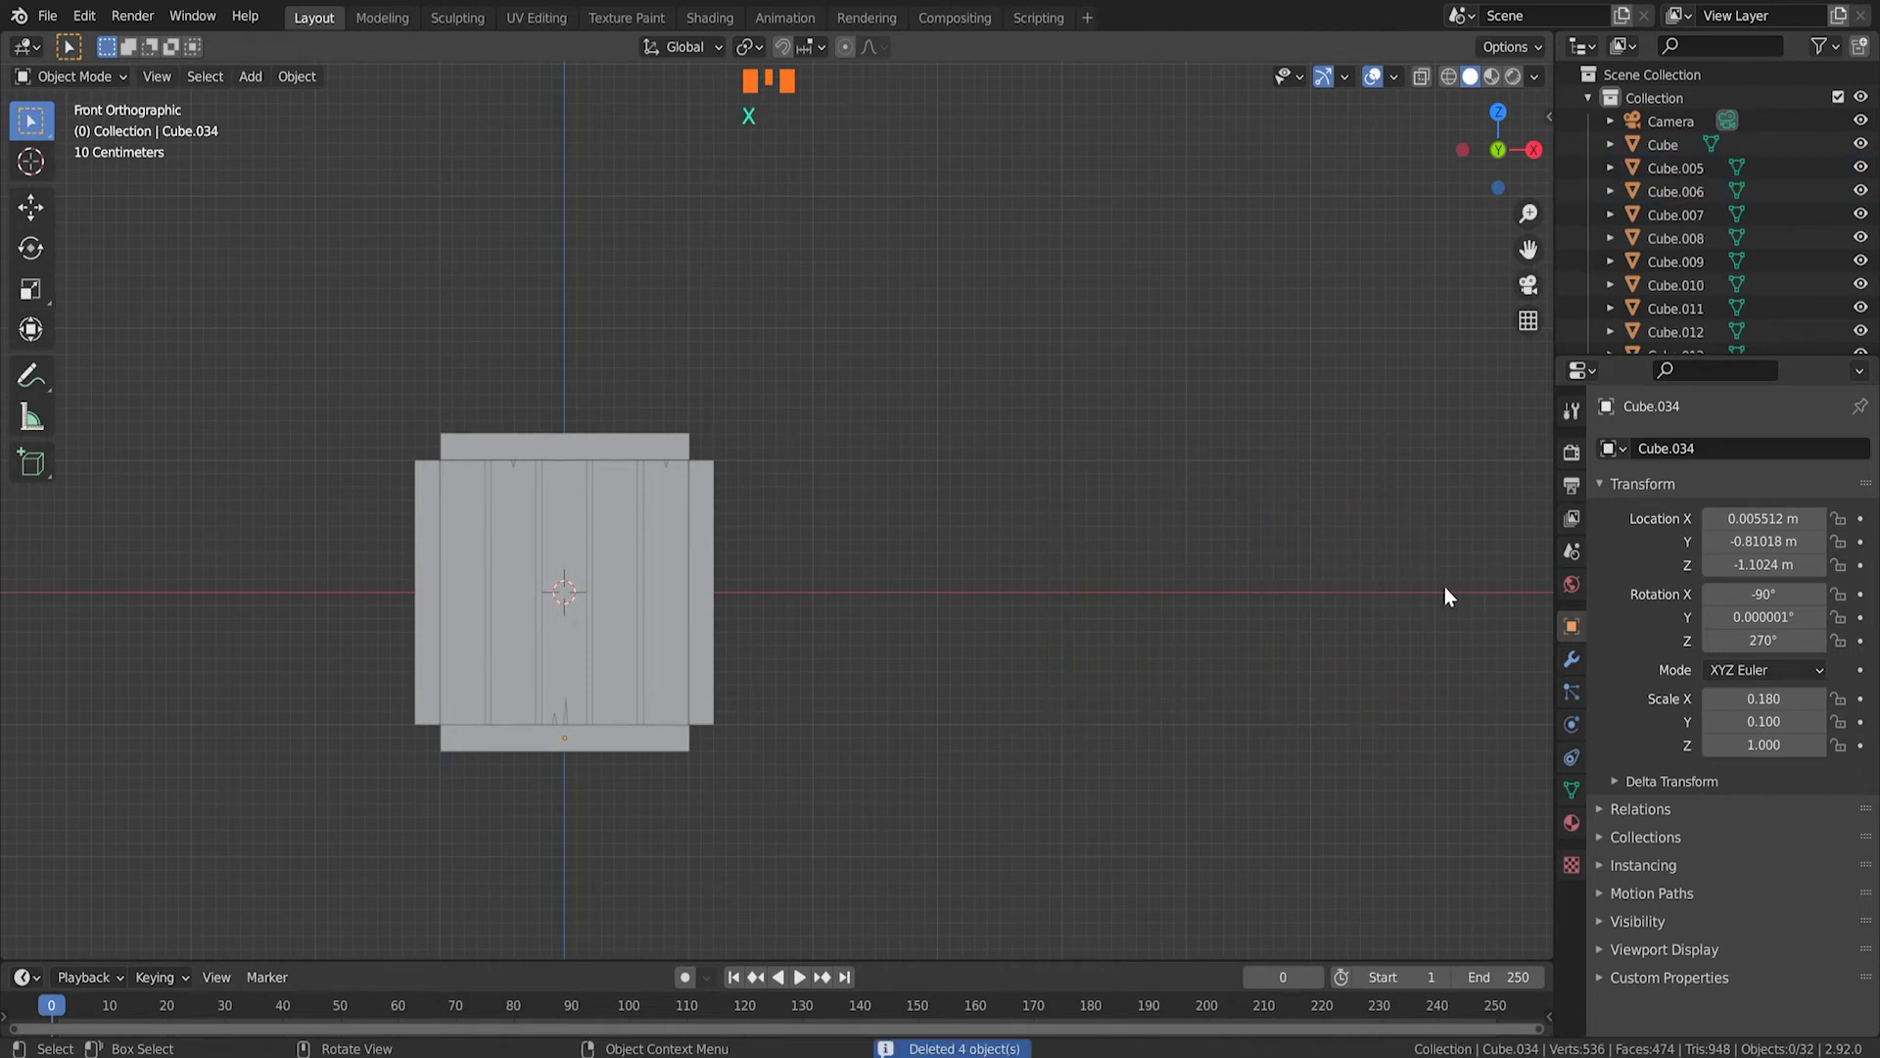
Step: Select the original cube inside the crate and delete it
left_click(589, 483)
left_click(590, 484)
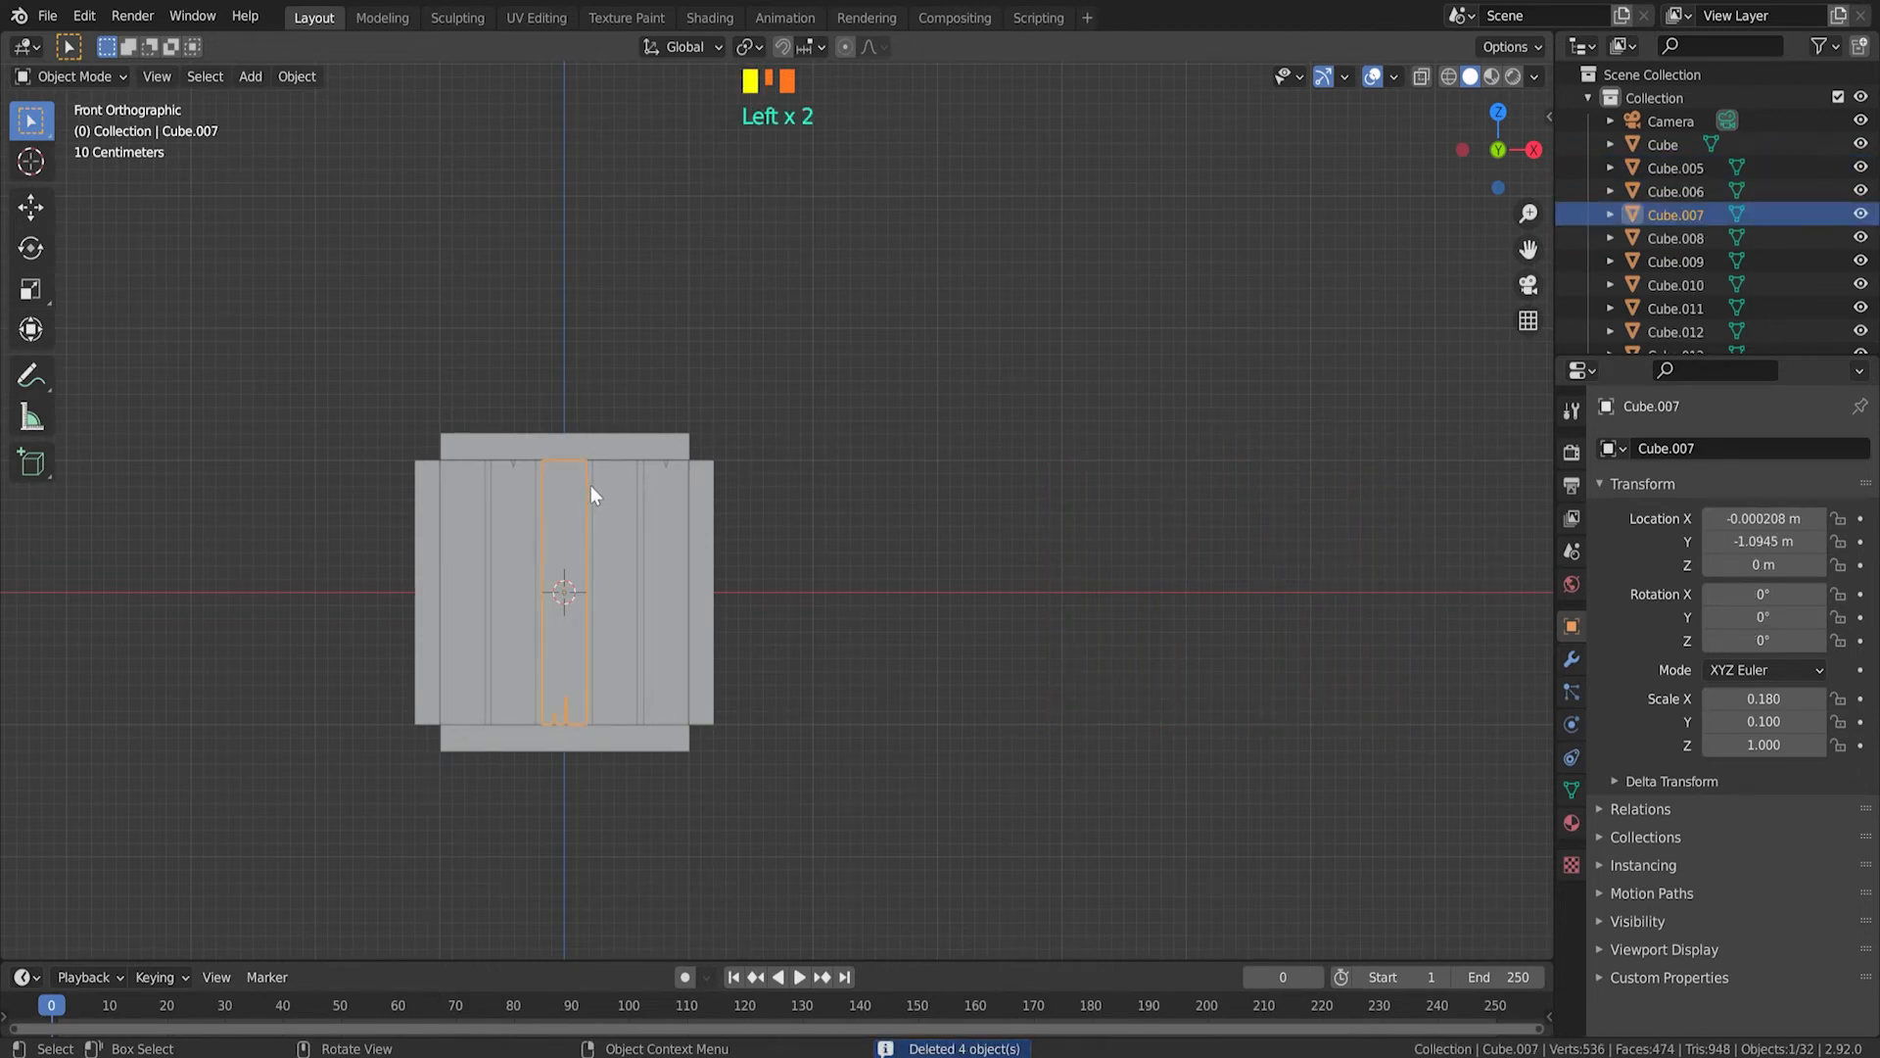
left_click(1680, 147)
key("x")
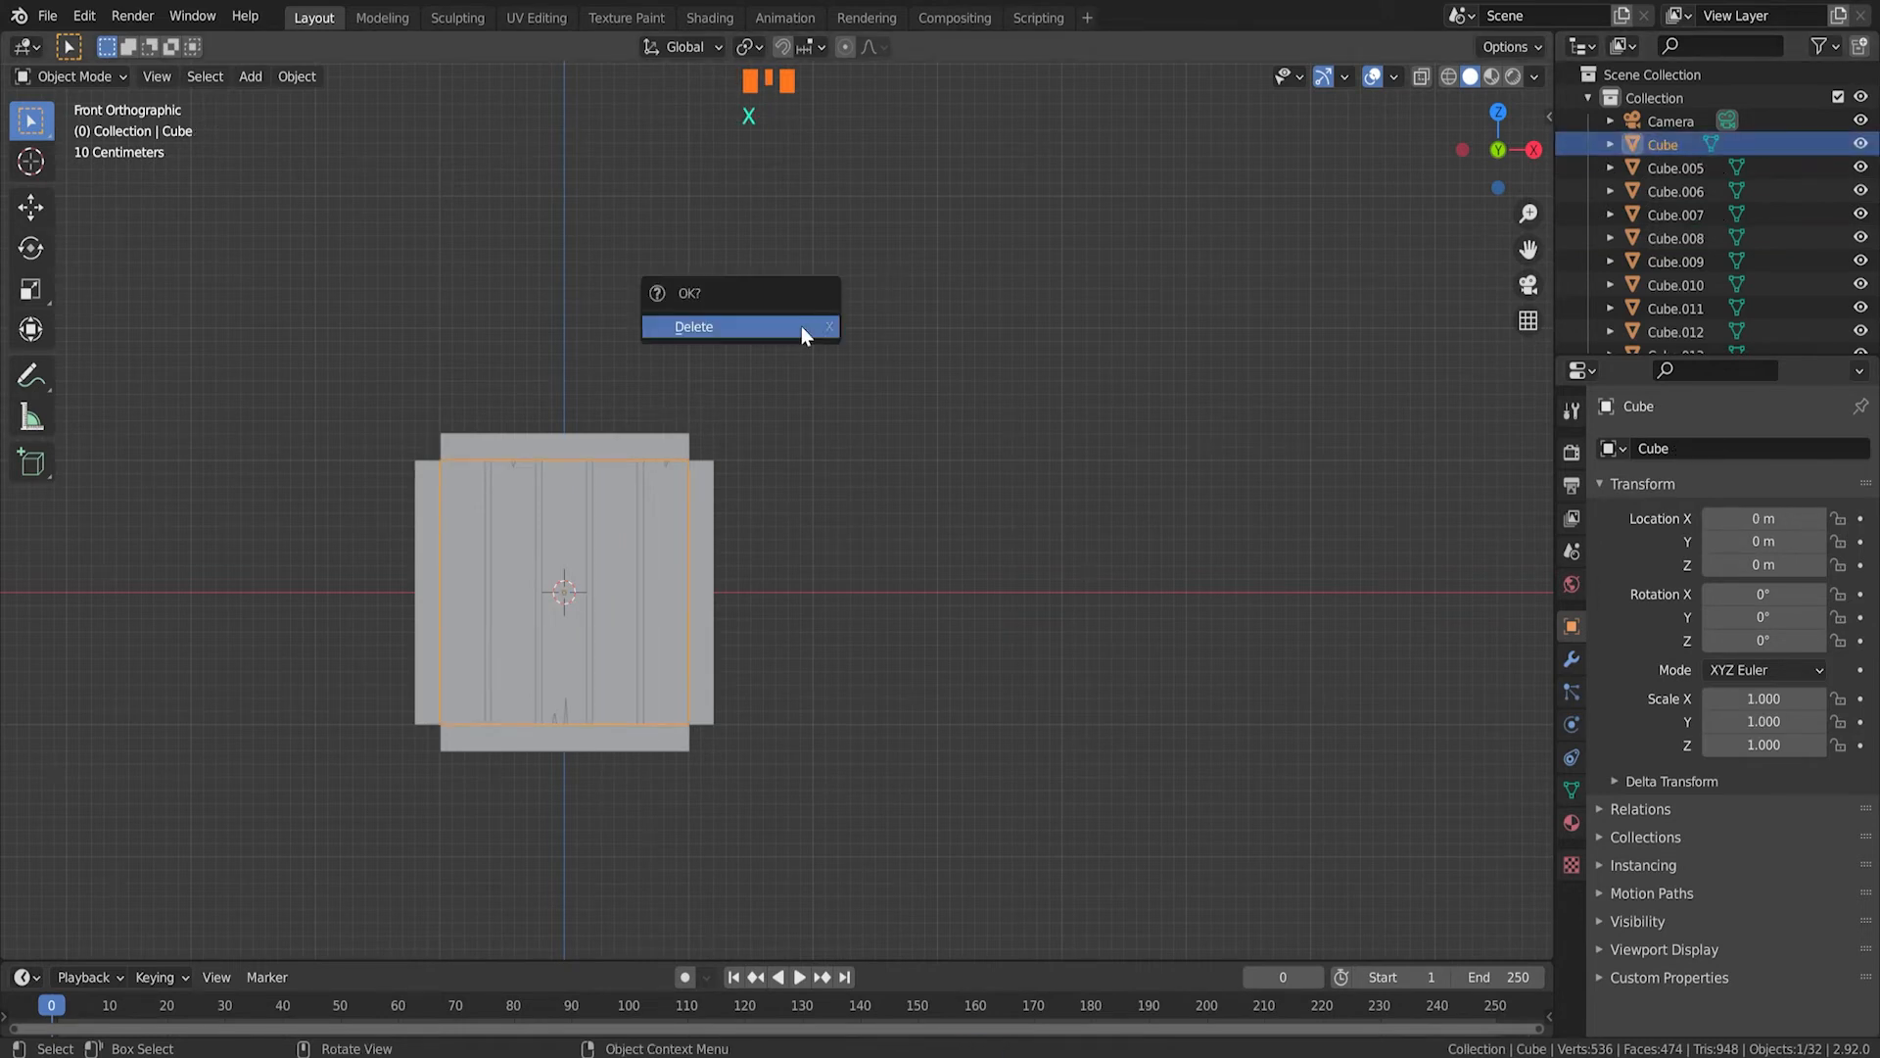
left_click(801, 325)
Step: Add a new mesh cube and move it about 3.84 m along X, clear of the crate
middle_click_drag(801, 325, 978, 513)
scroll(990, 419, "down", 3)
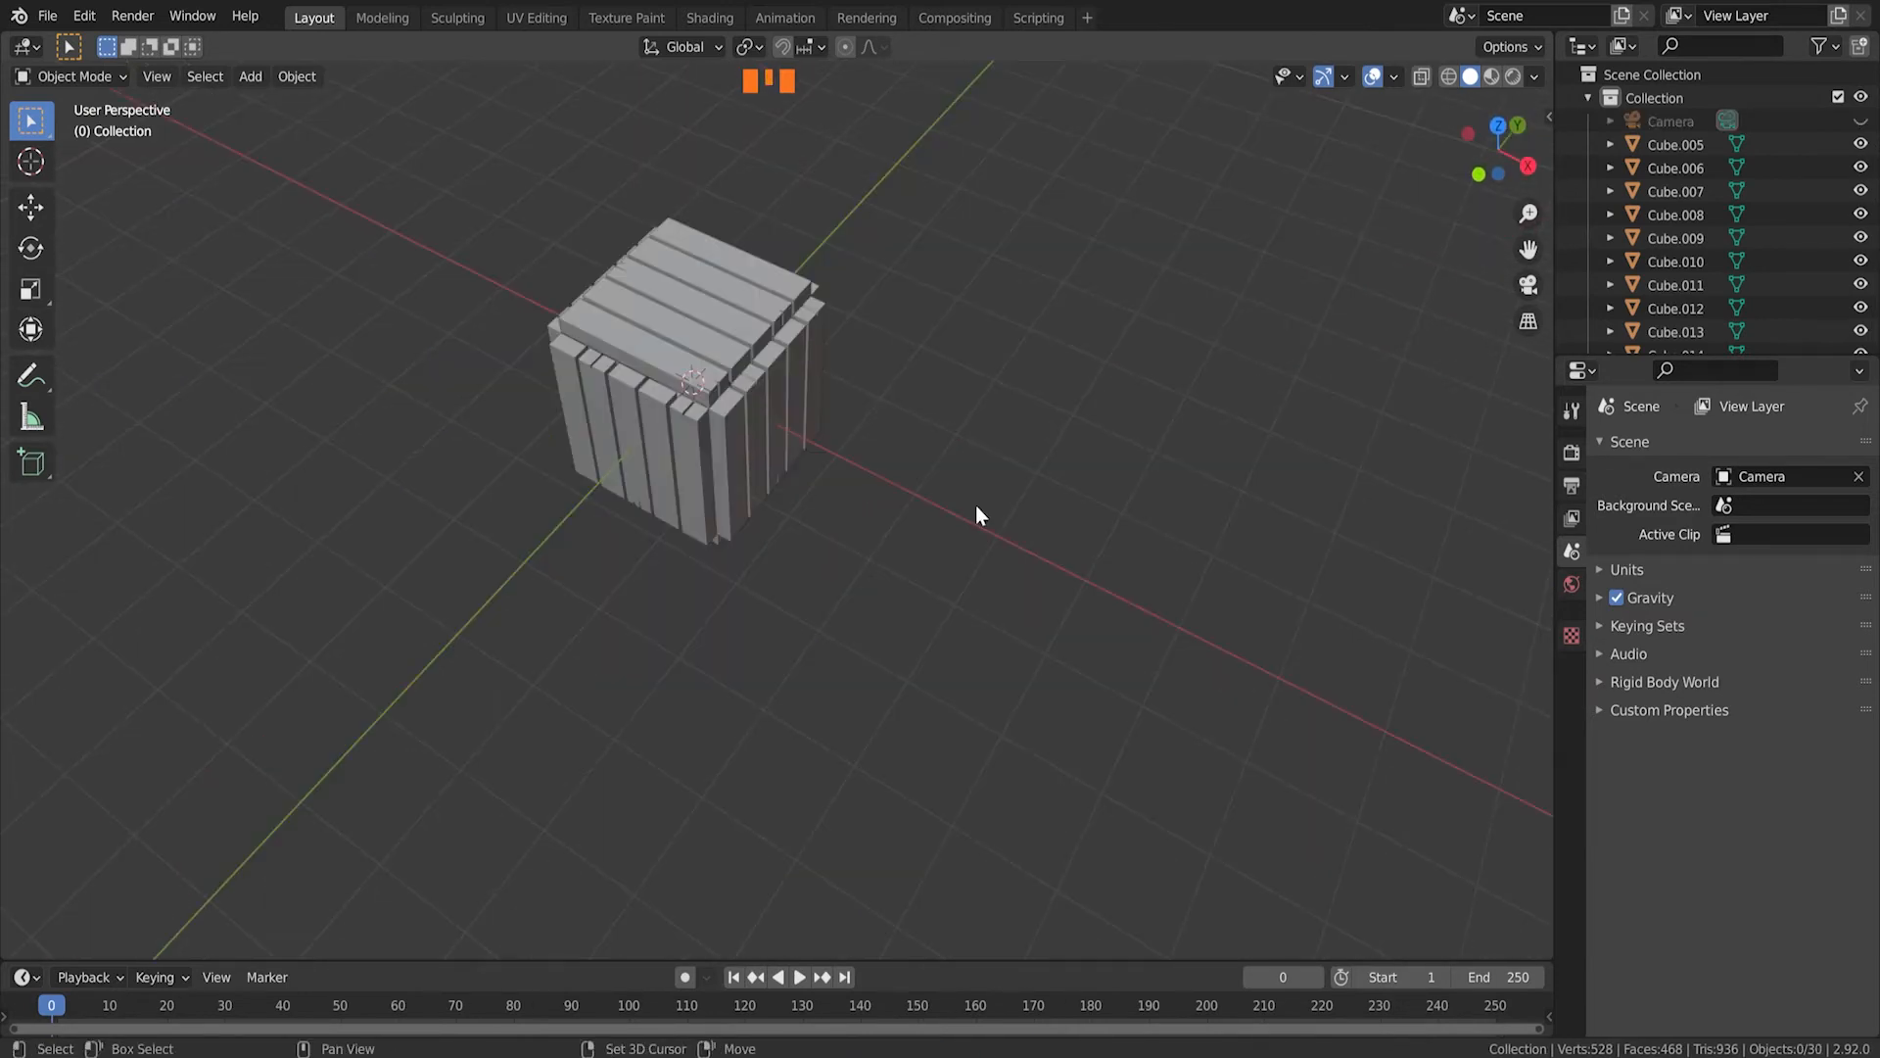
key("shift+a")
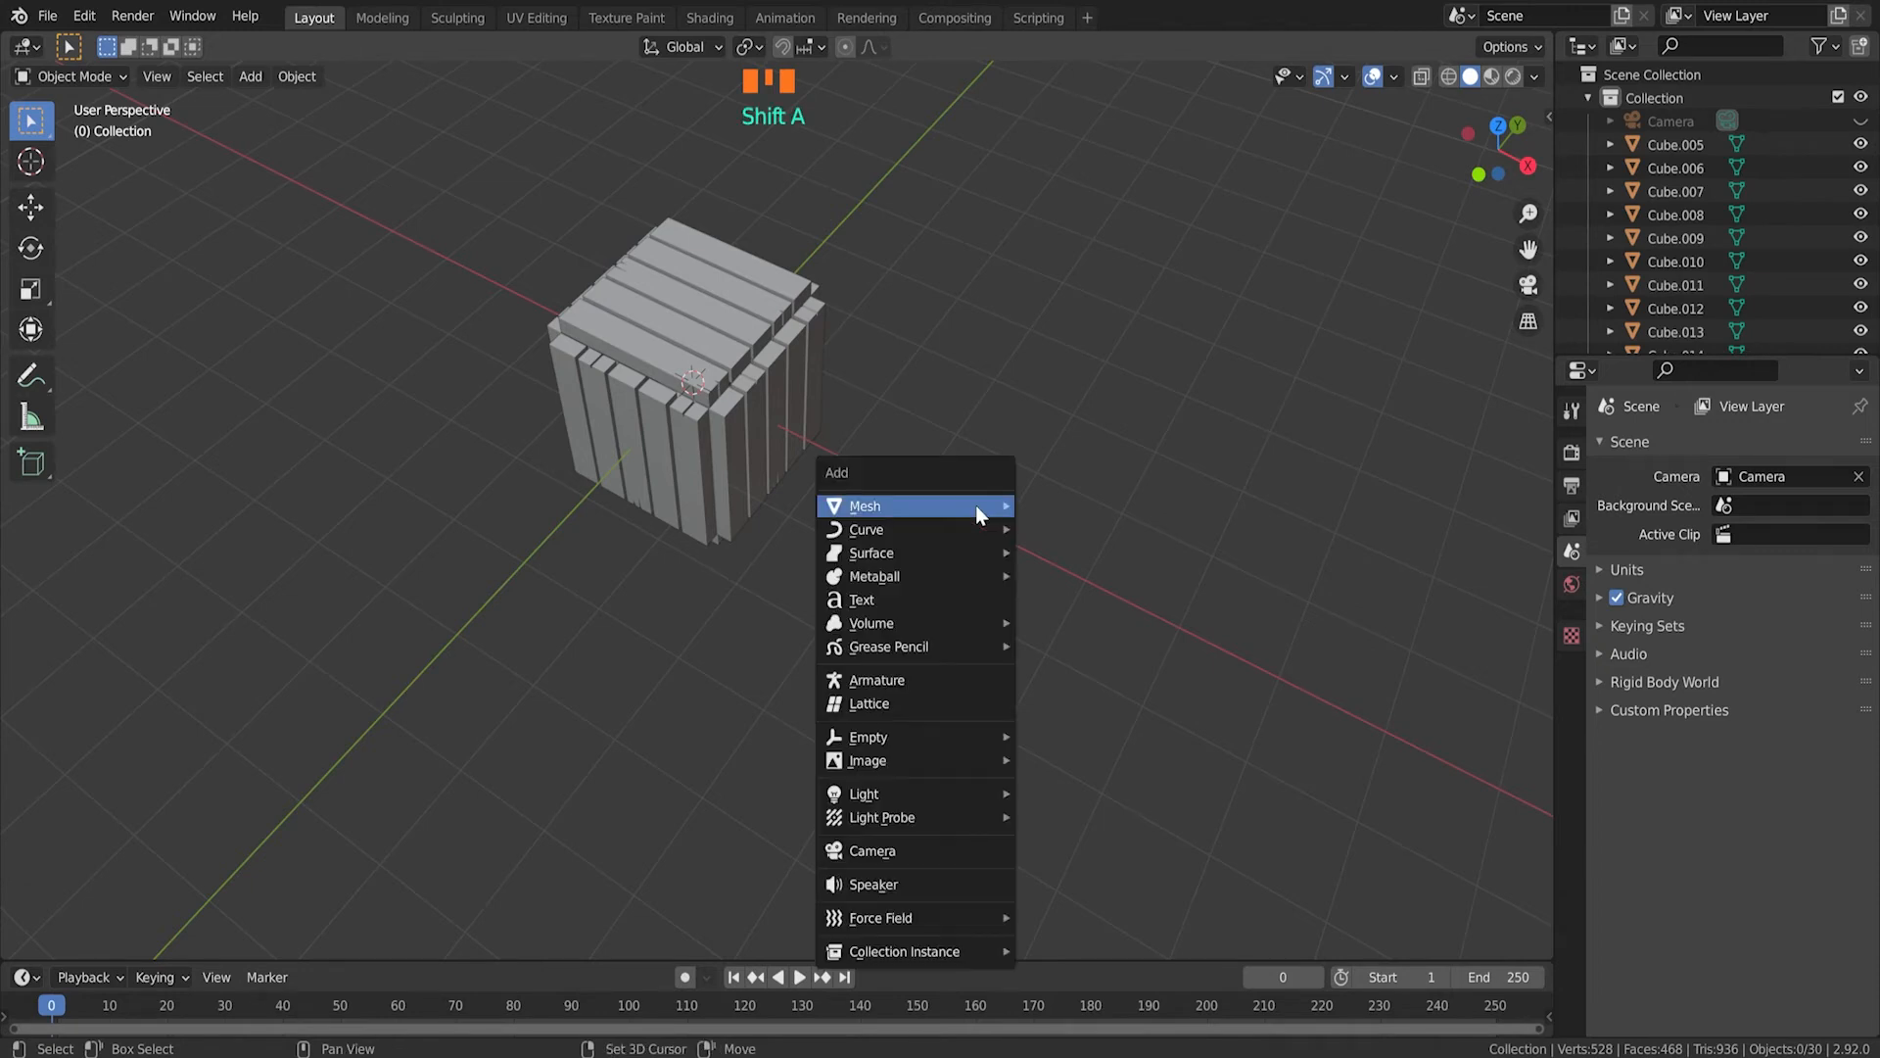
mouse_move(975, 505)
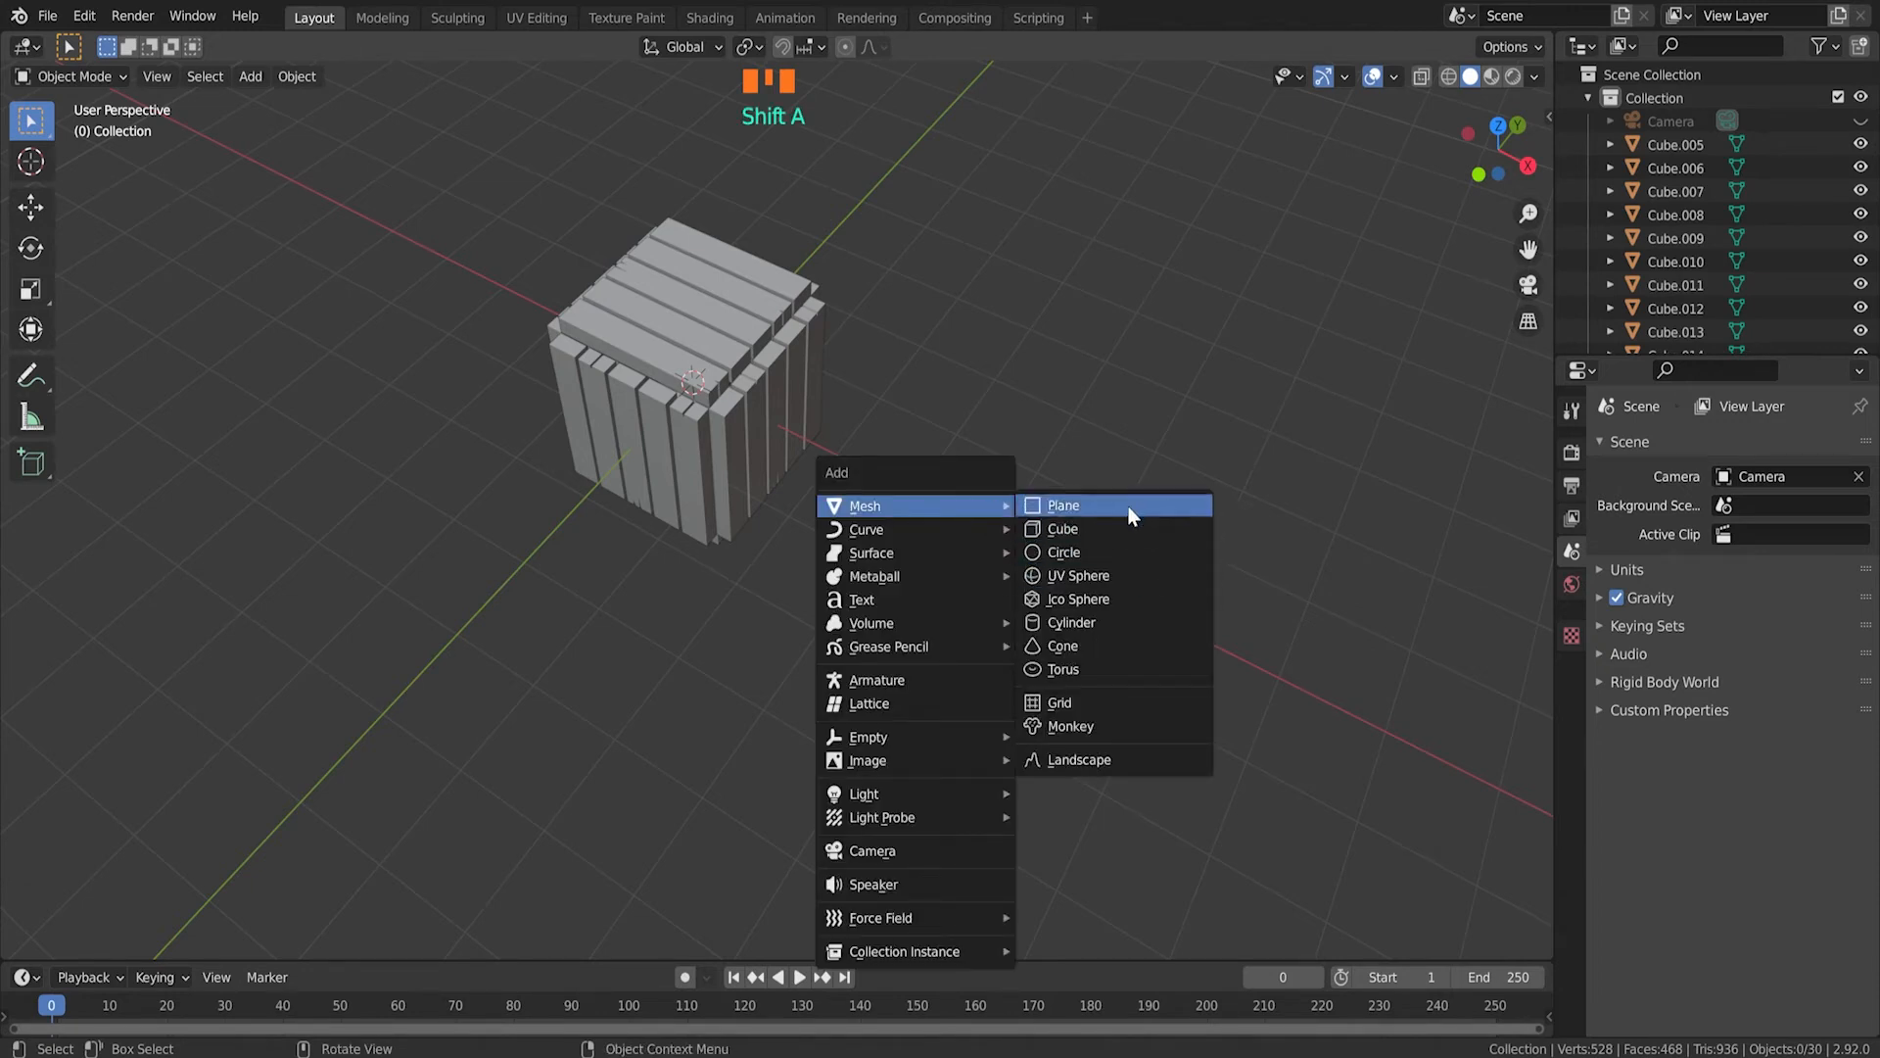
left_click(1125, 545)
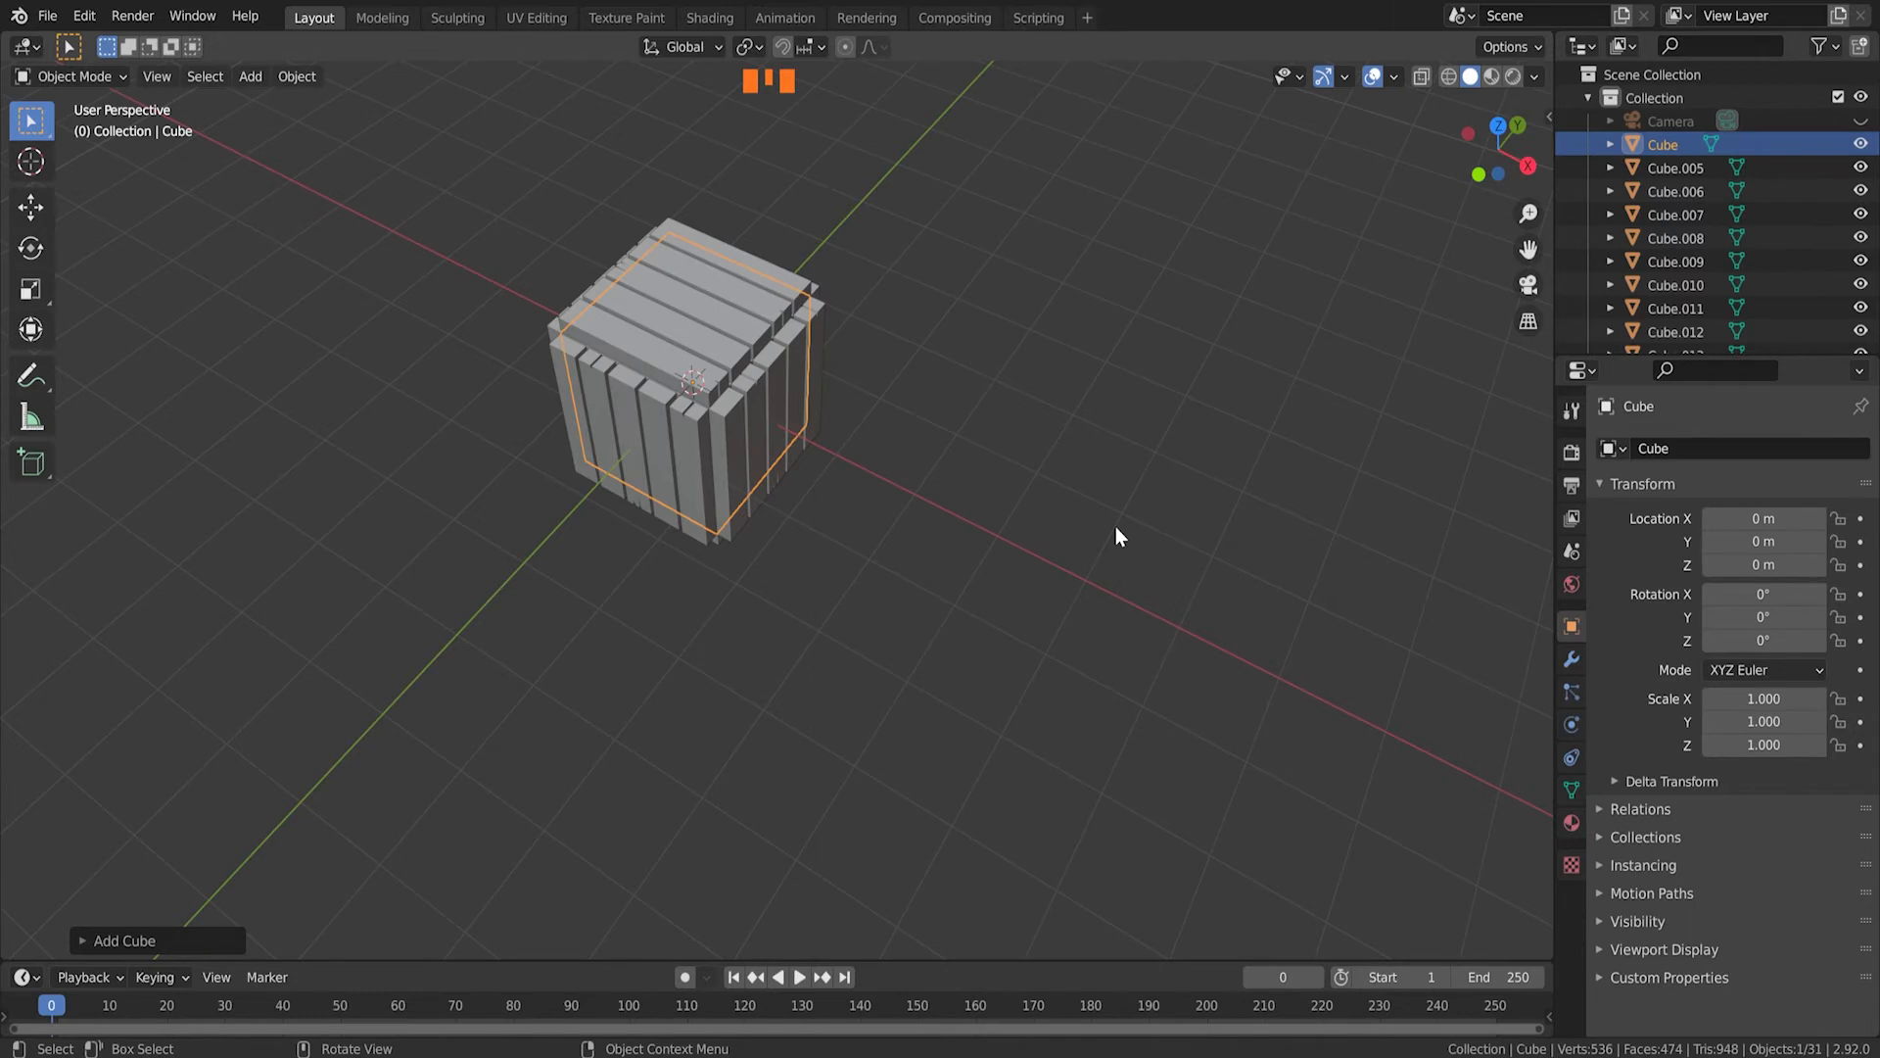
key("g")
key("x")
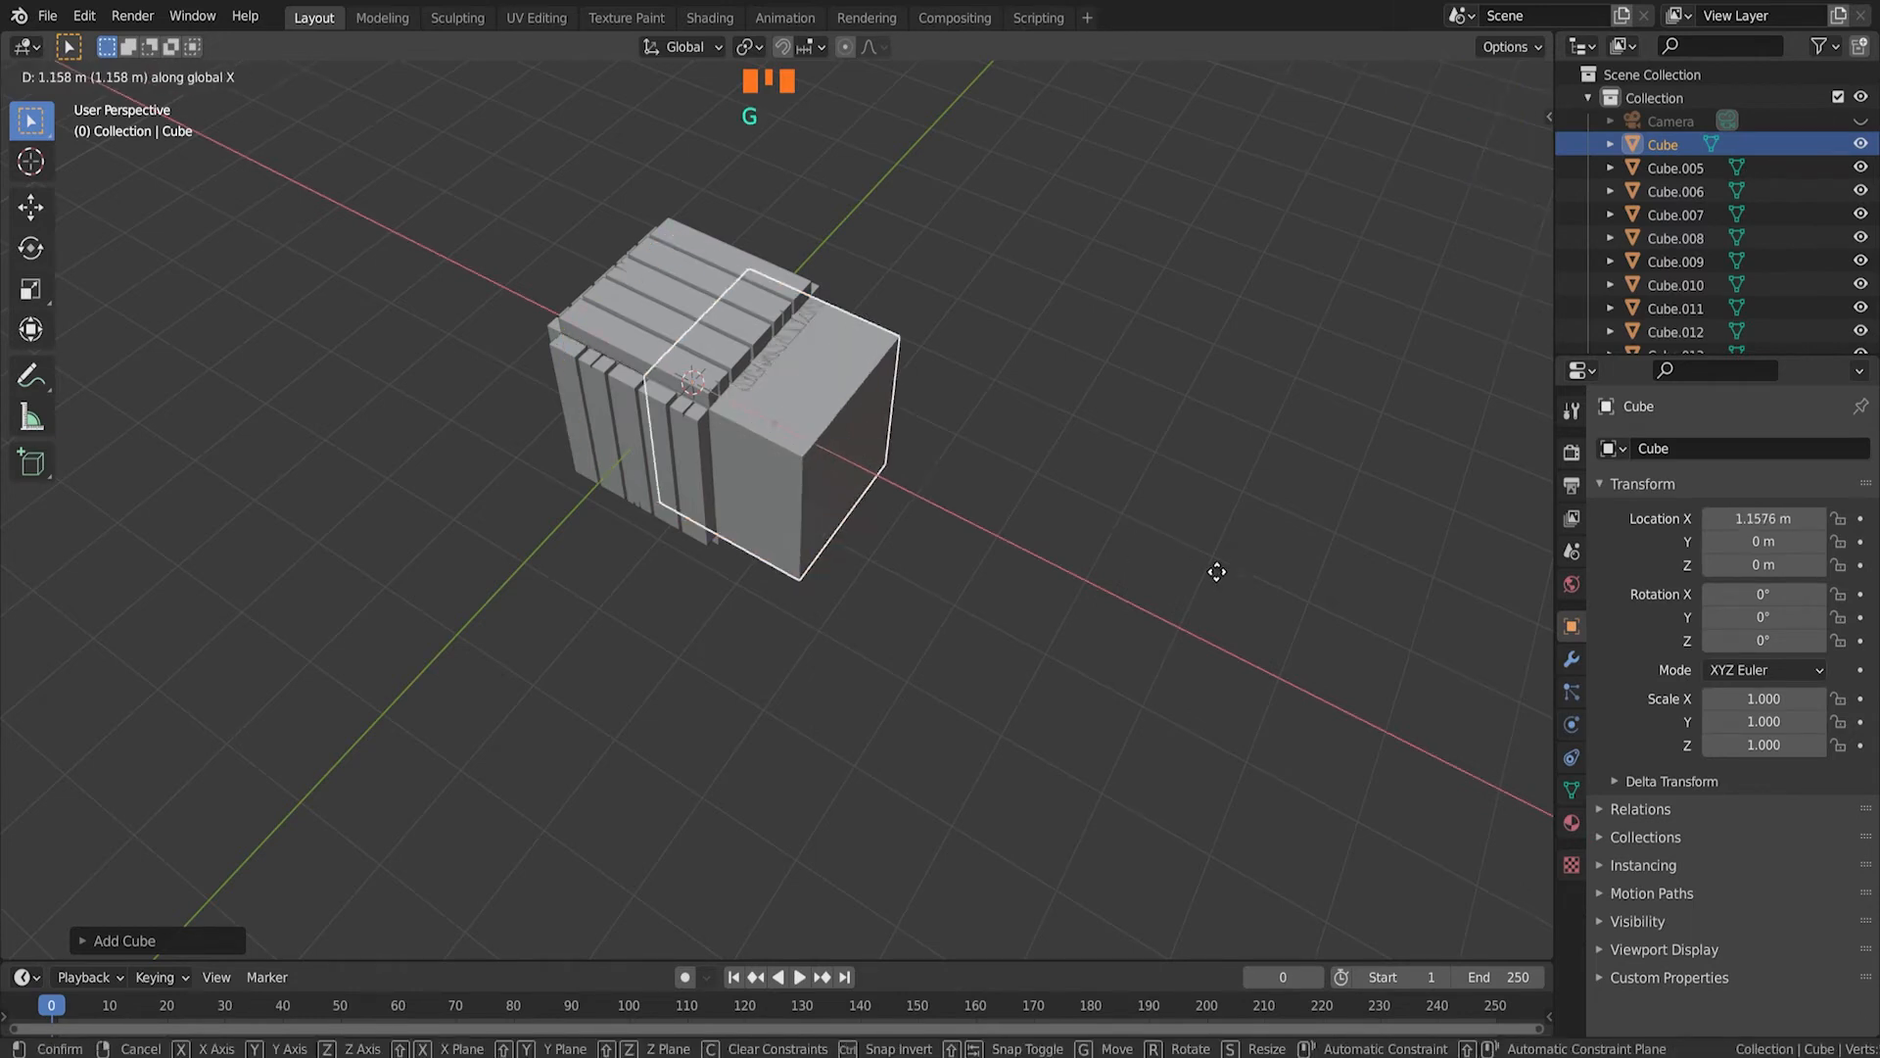
left_click(1395, 681)
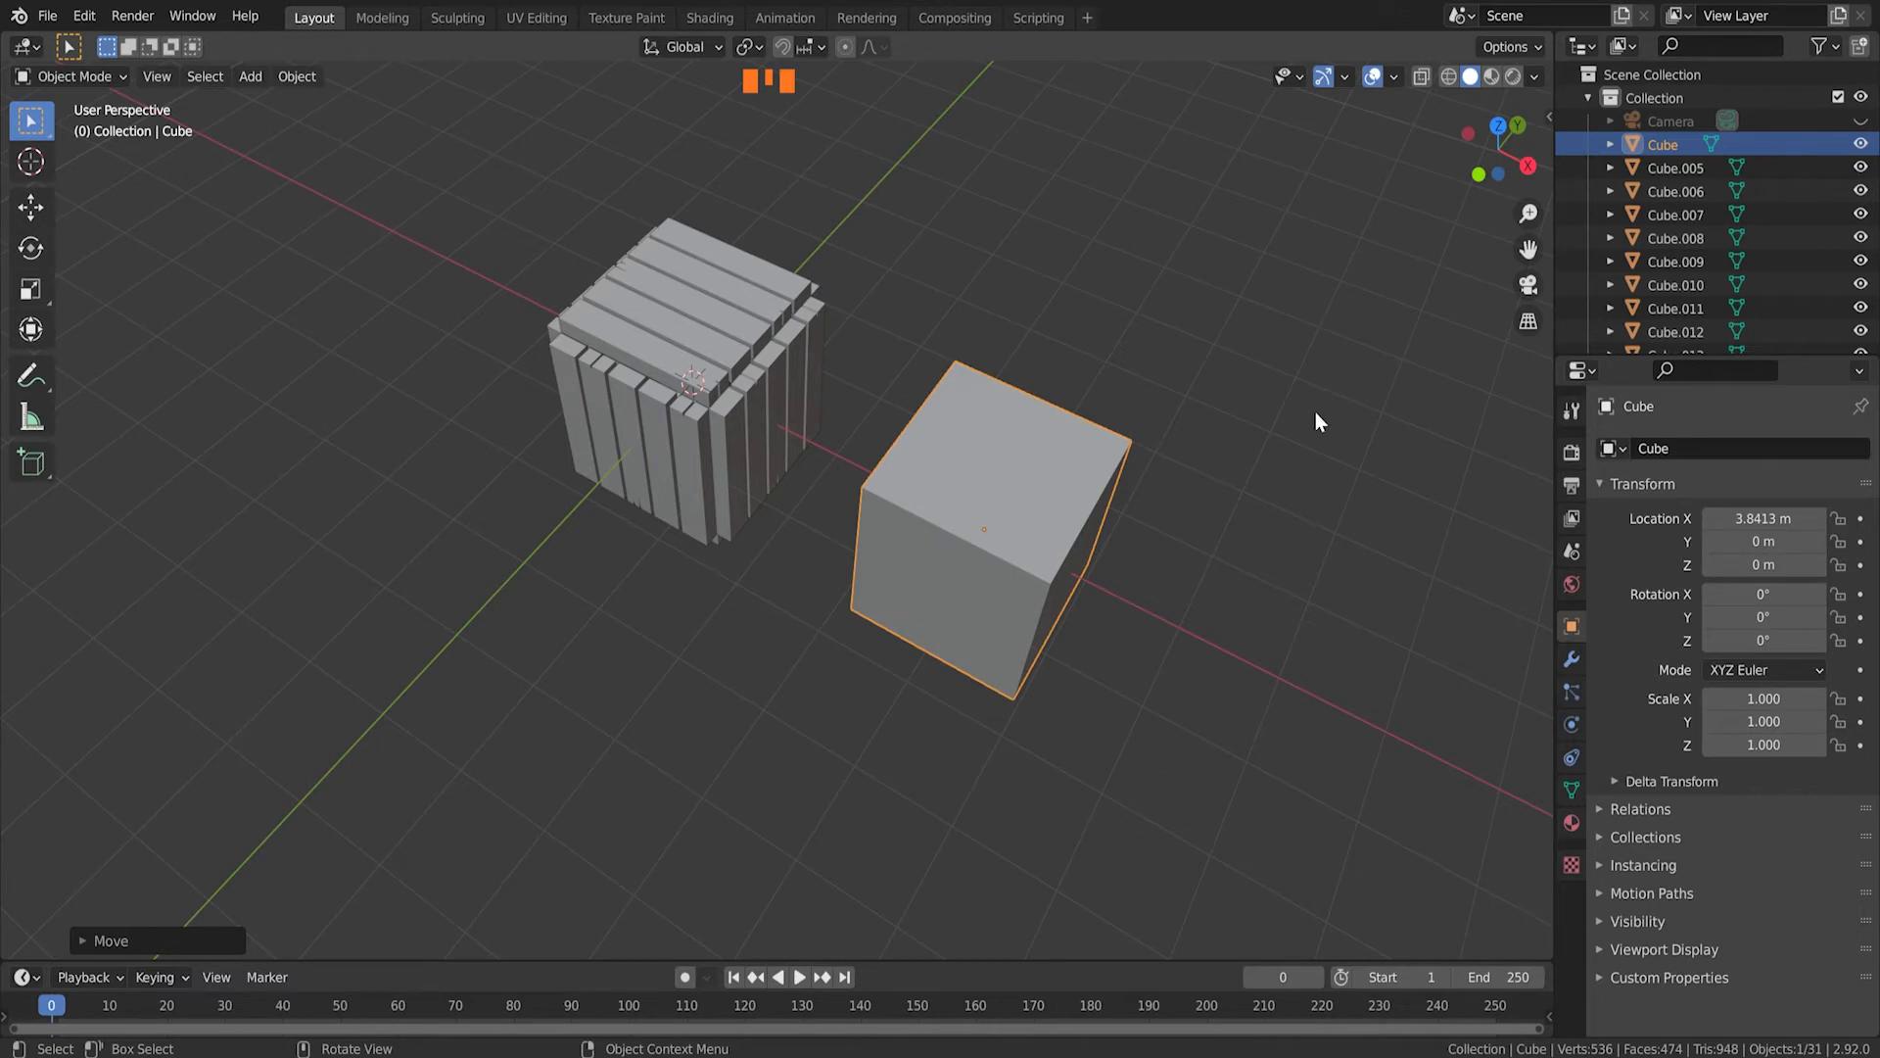
Step: Scale the new cube by 0.15 along Y and by 0.15 along X to form a thin upright post
scroll(1314, 412, "up", 1)
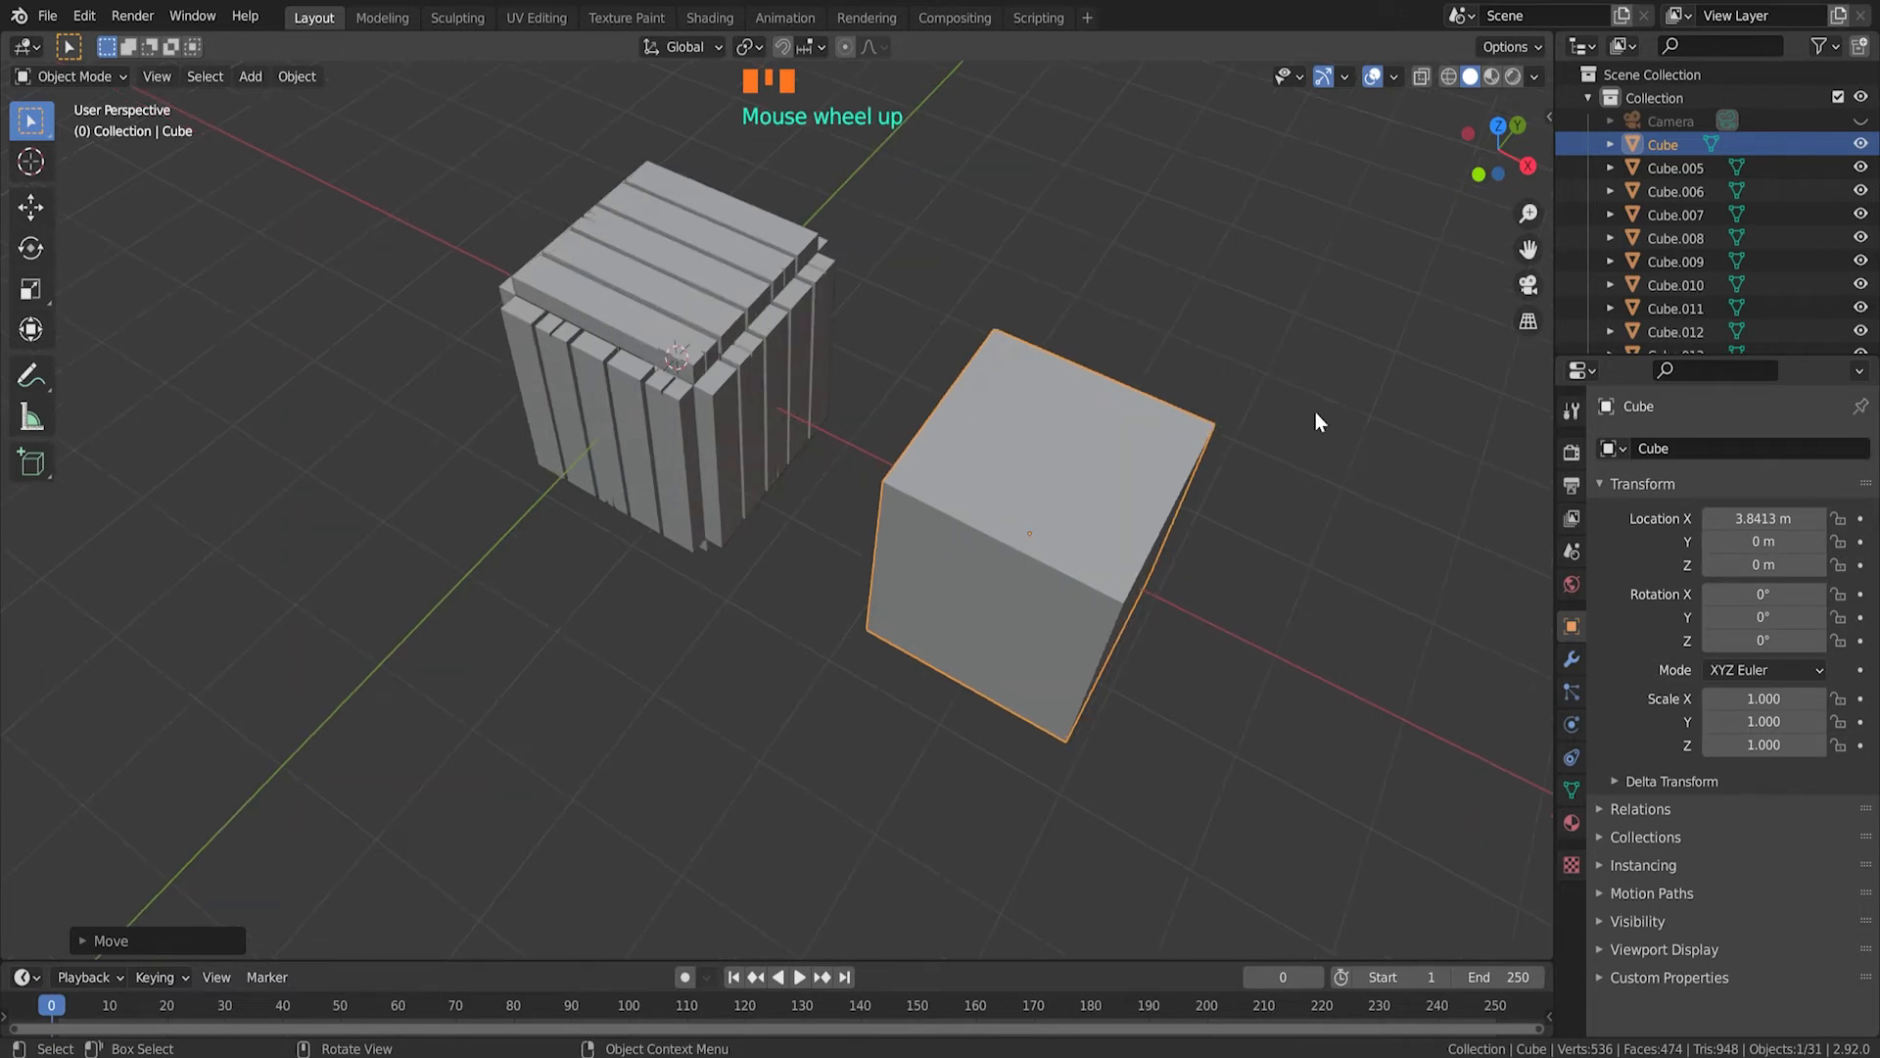
middle_click_drag(1314, 411, 1186, 486, "shift")
scroll(1190, 529, "up", 1)
key("s")
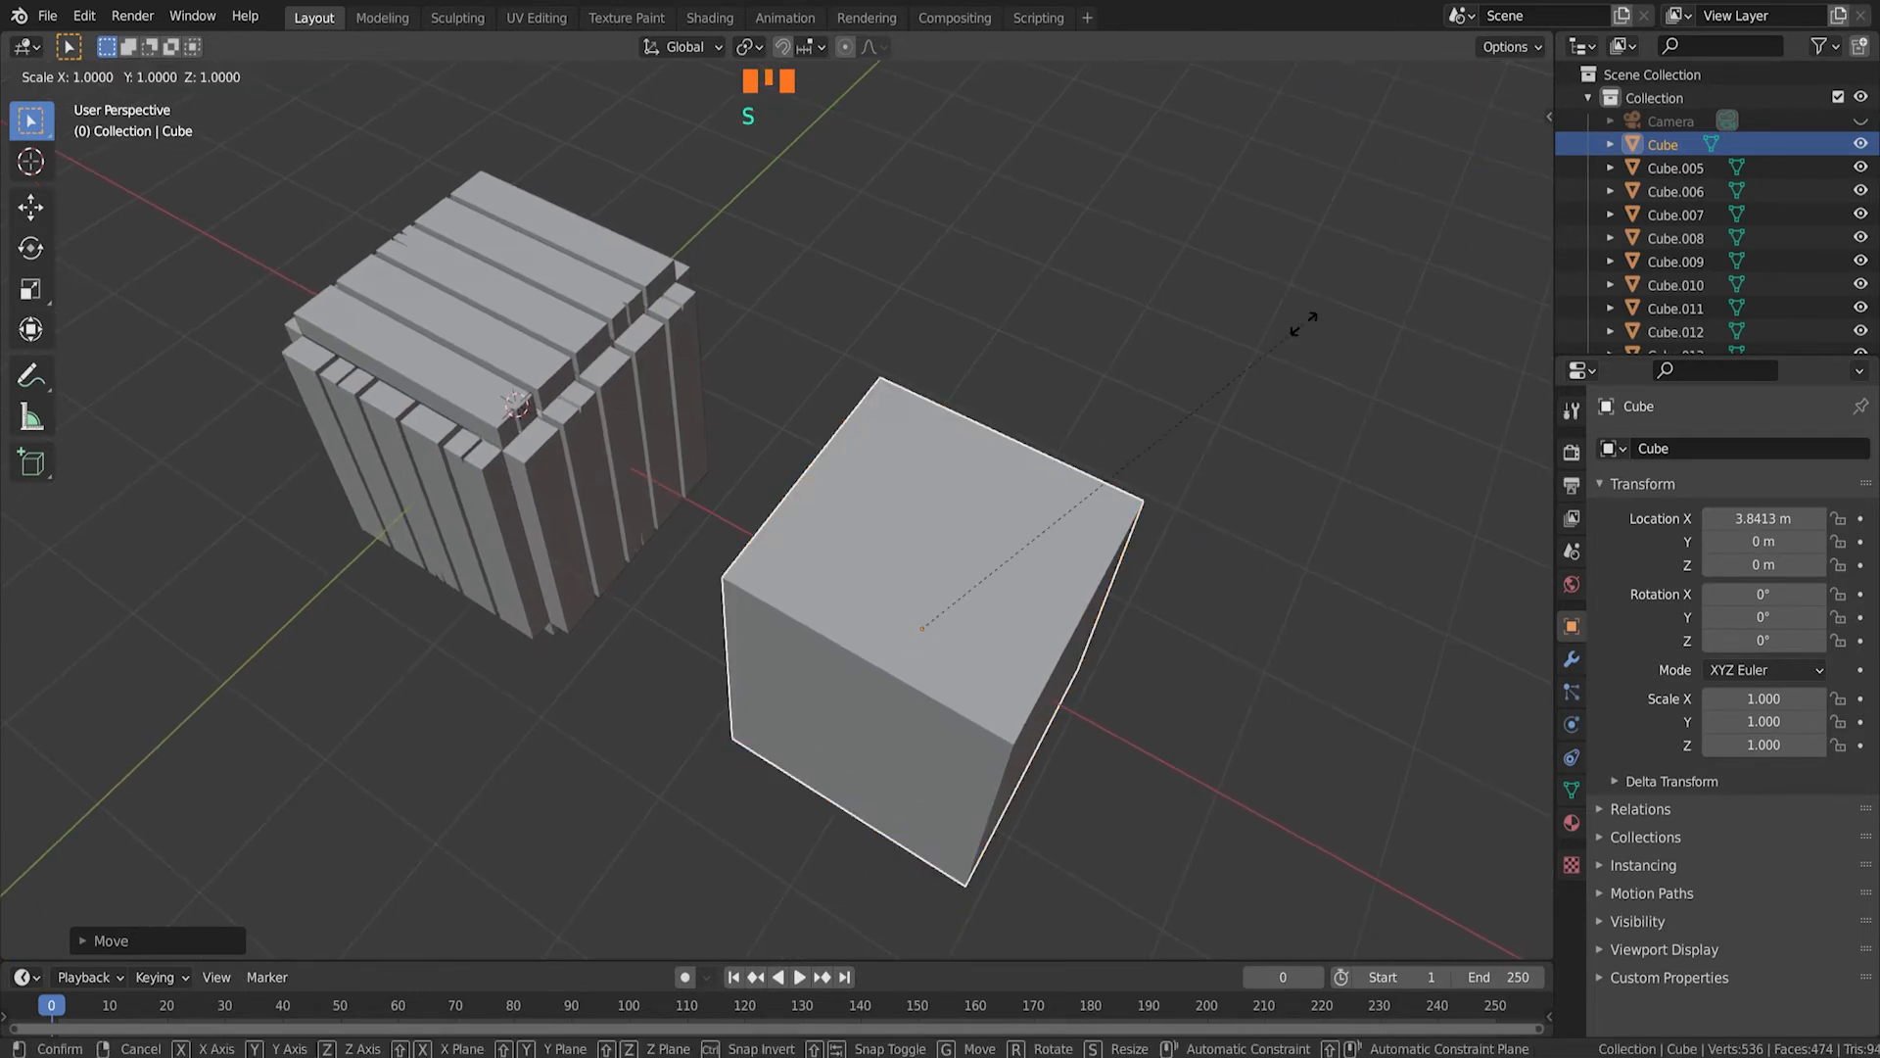
key("y")
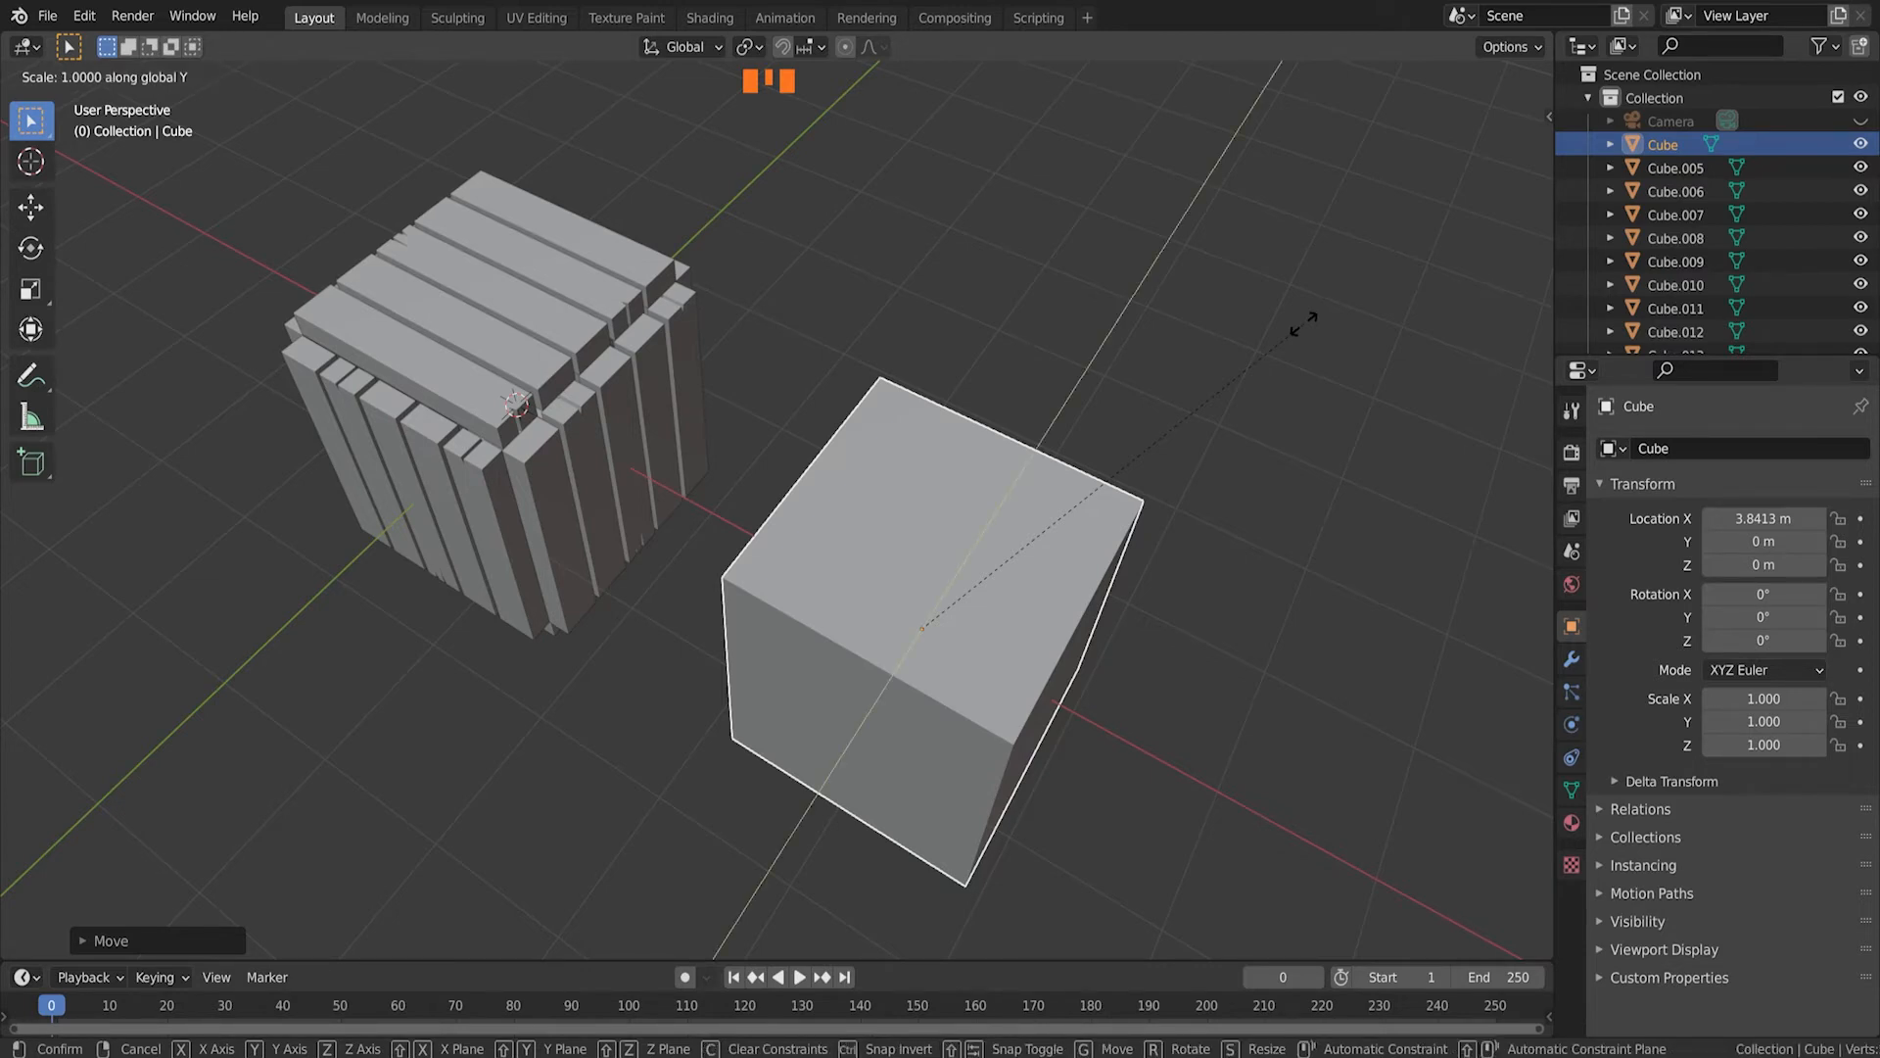
type(".15")
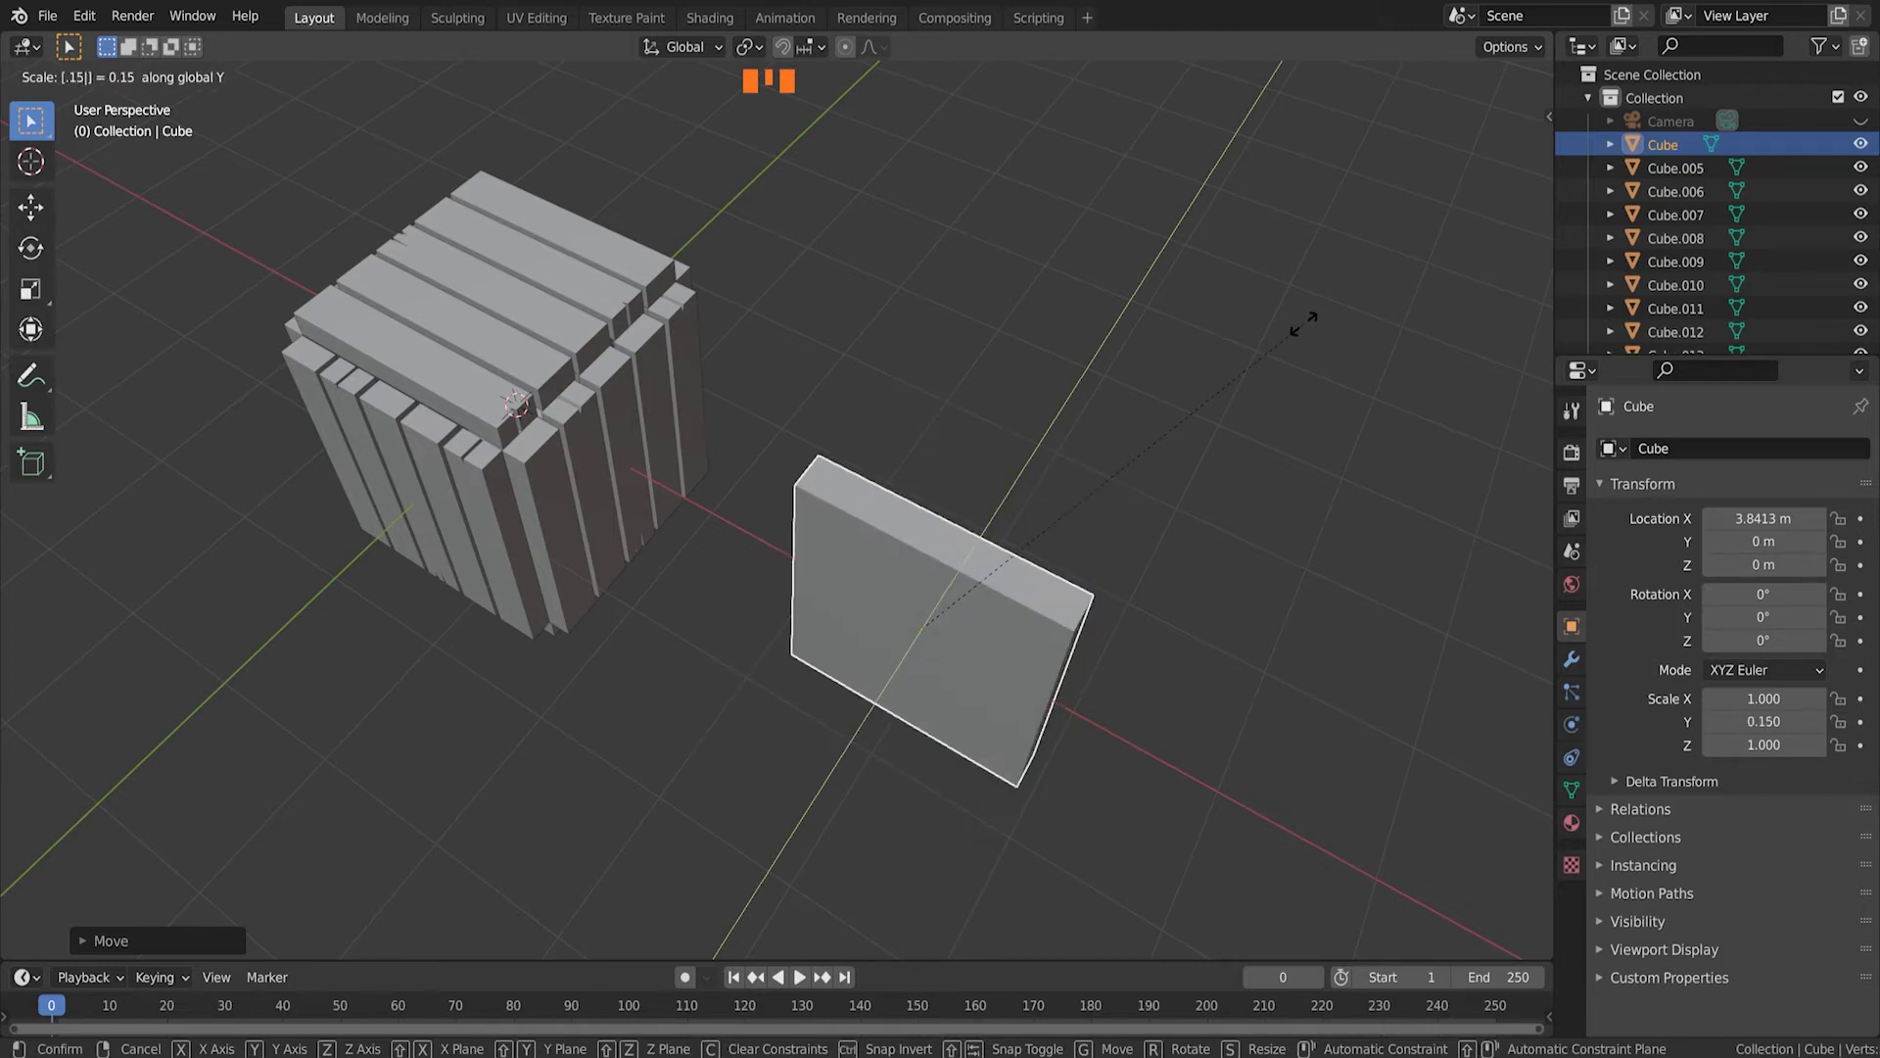
key("Return")
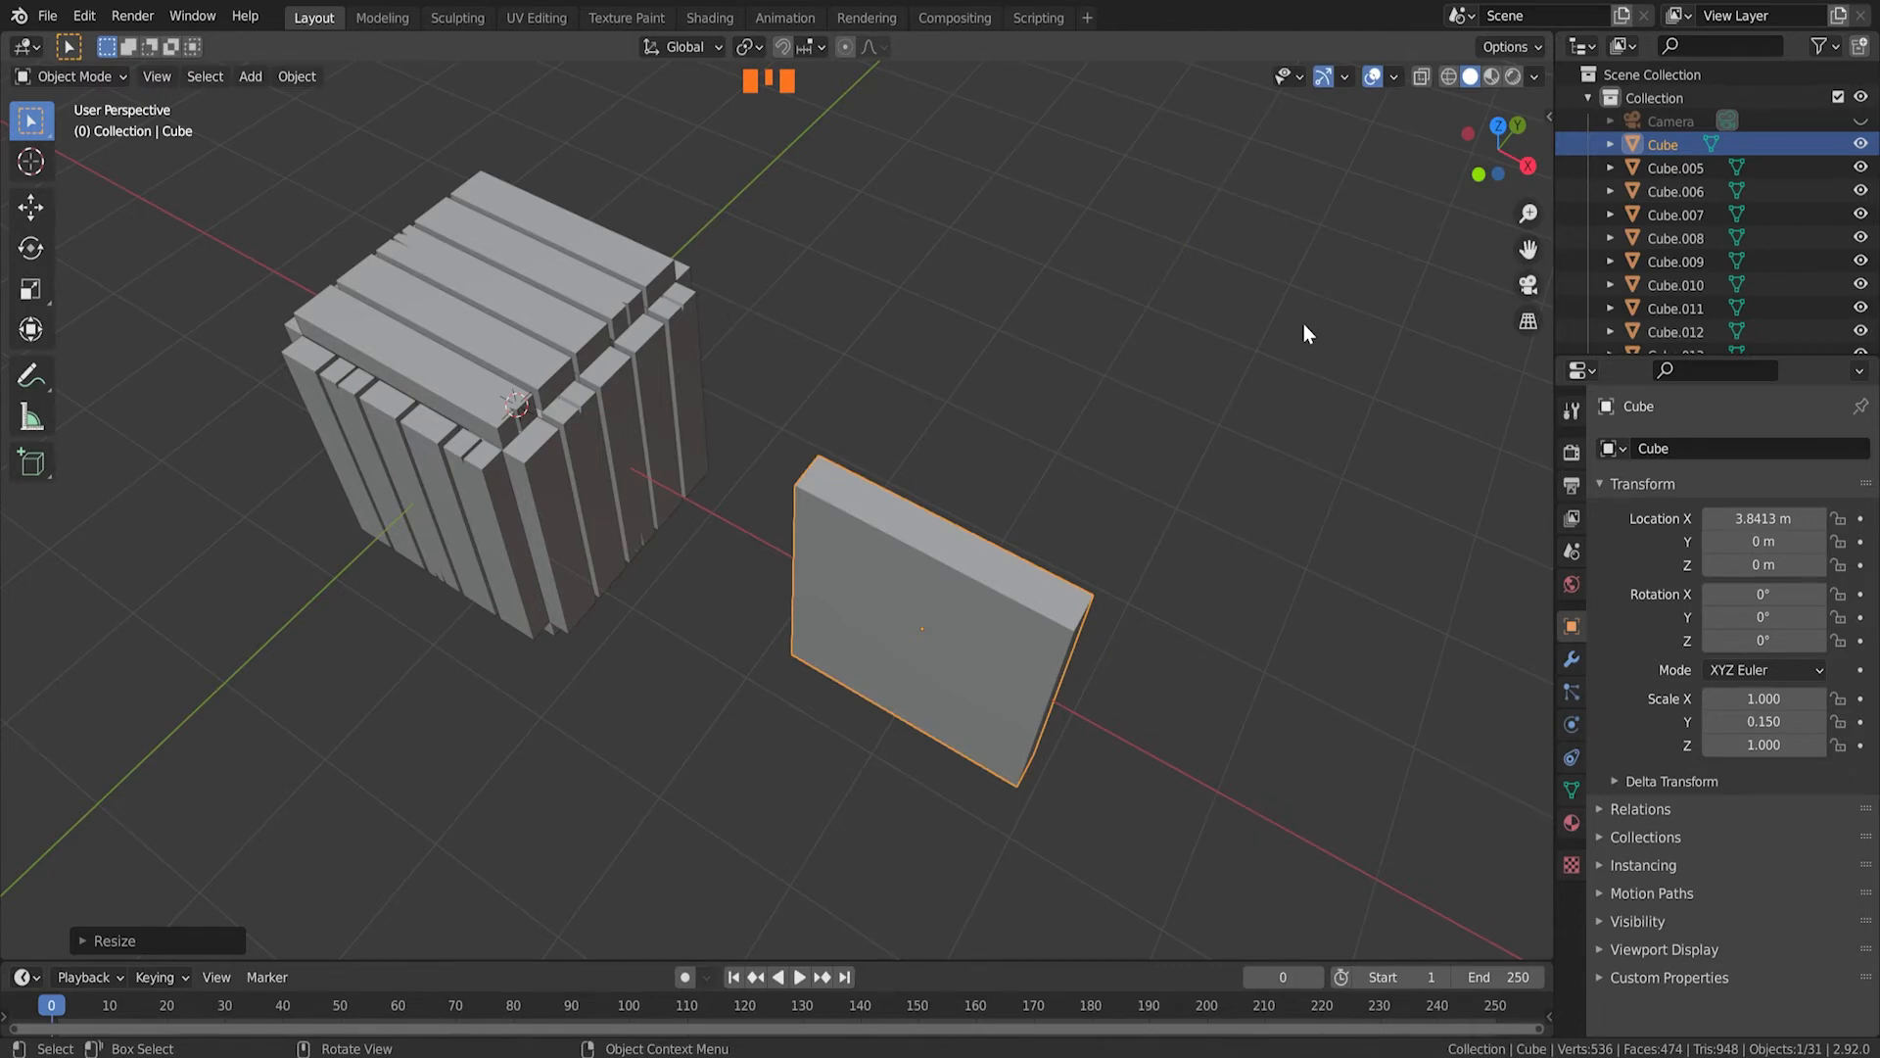
key("s")
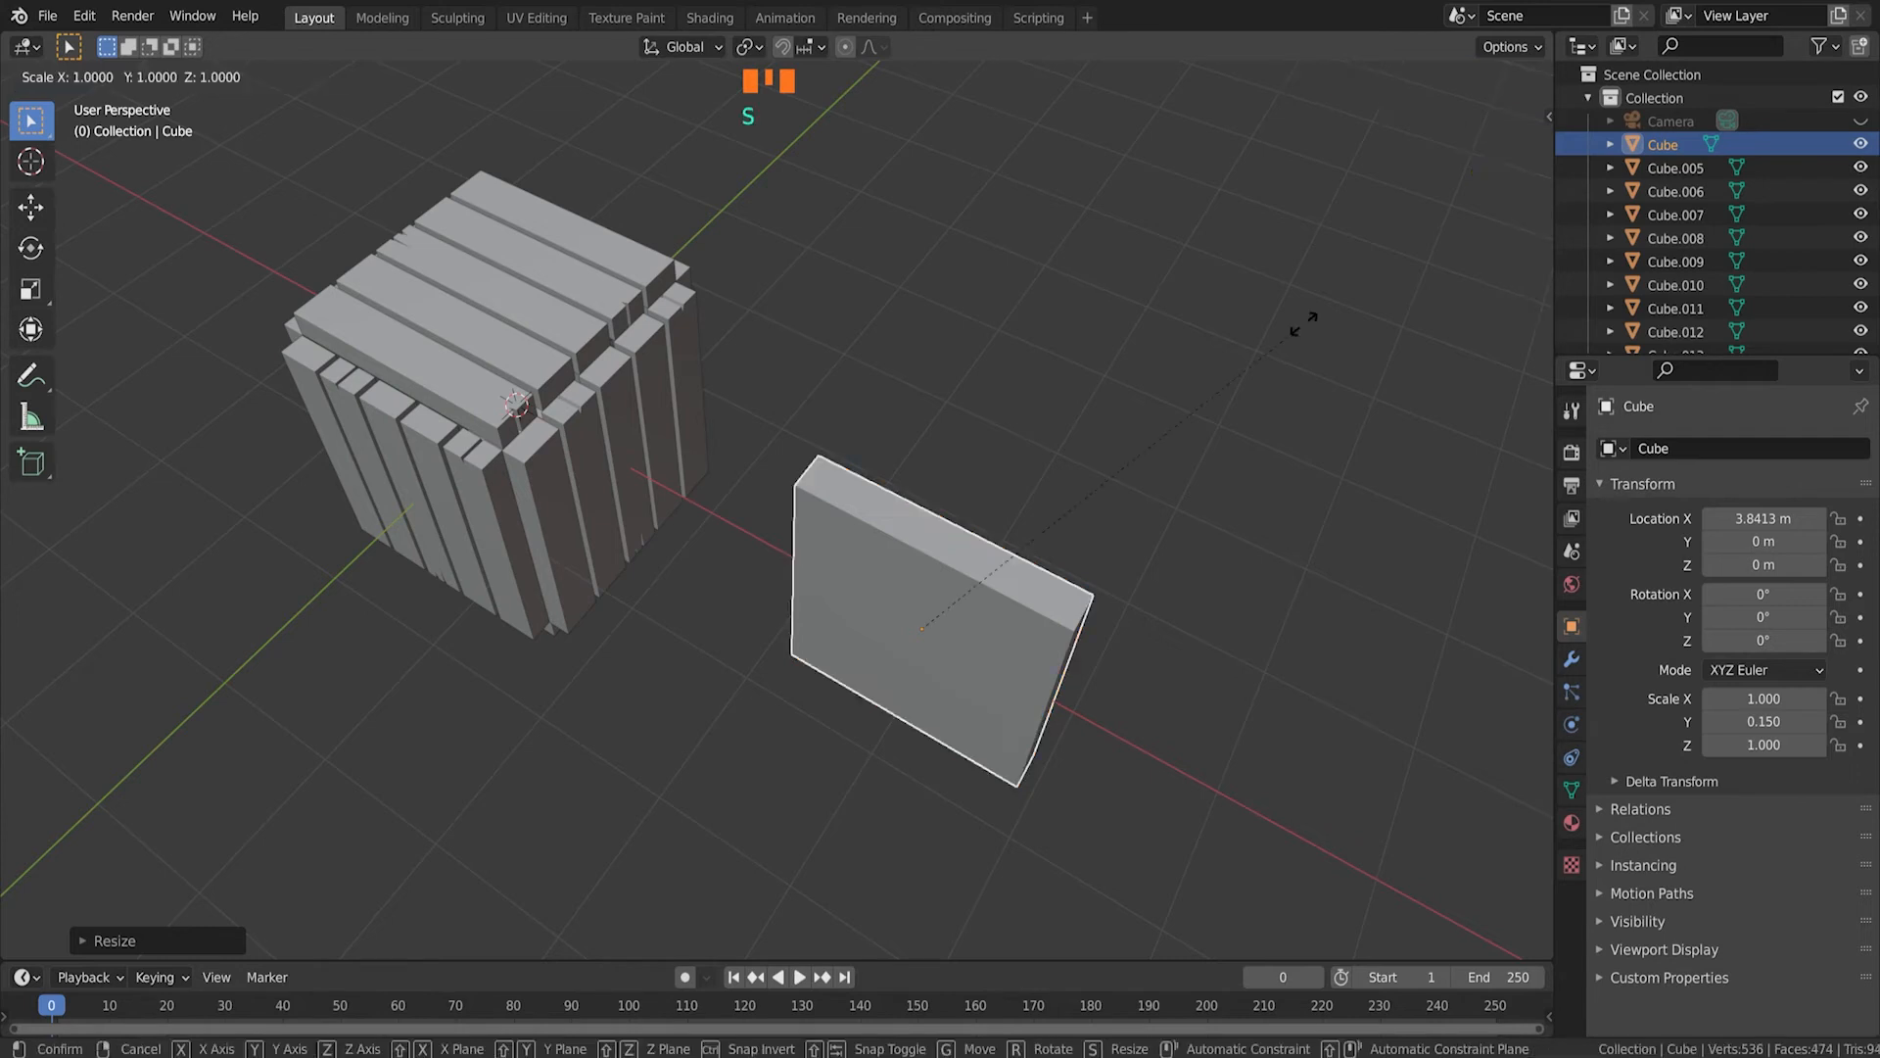
key("x")
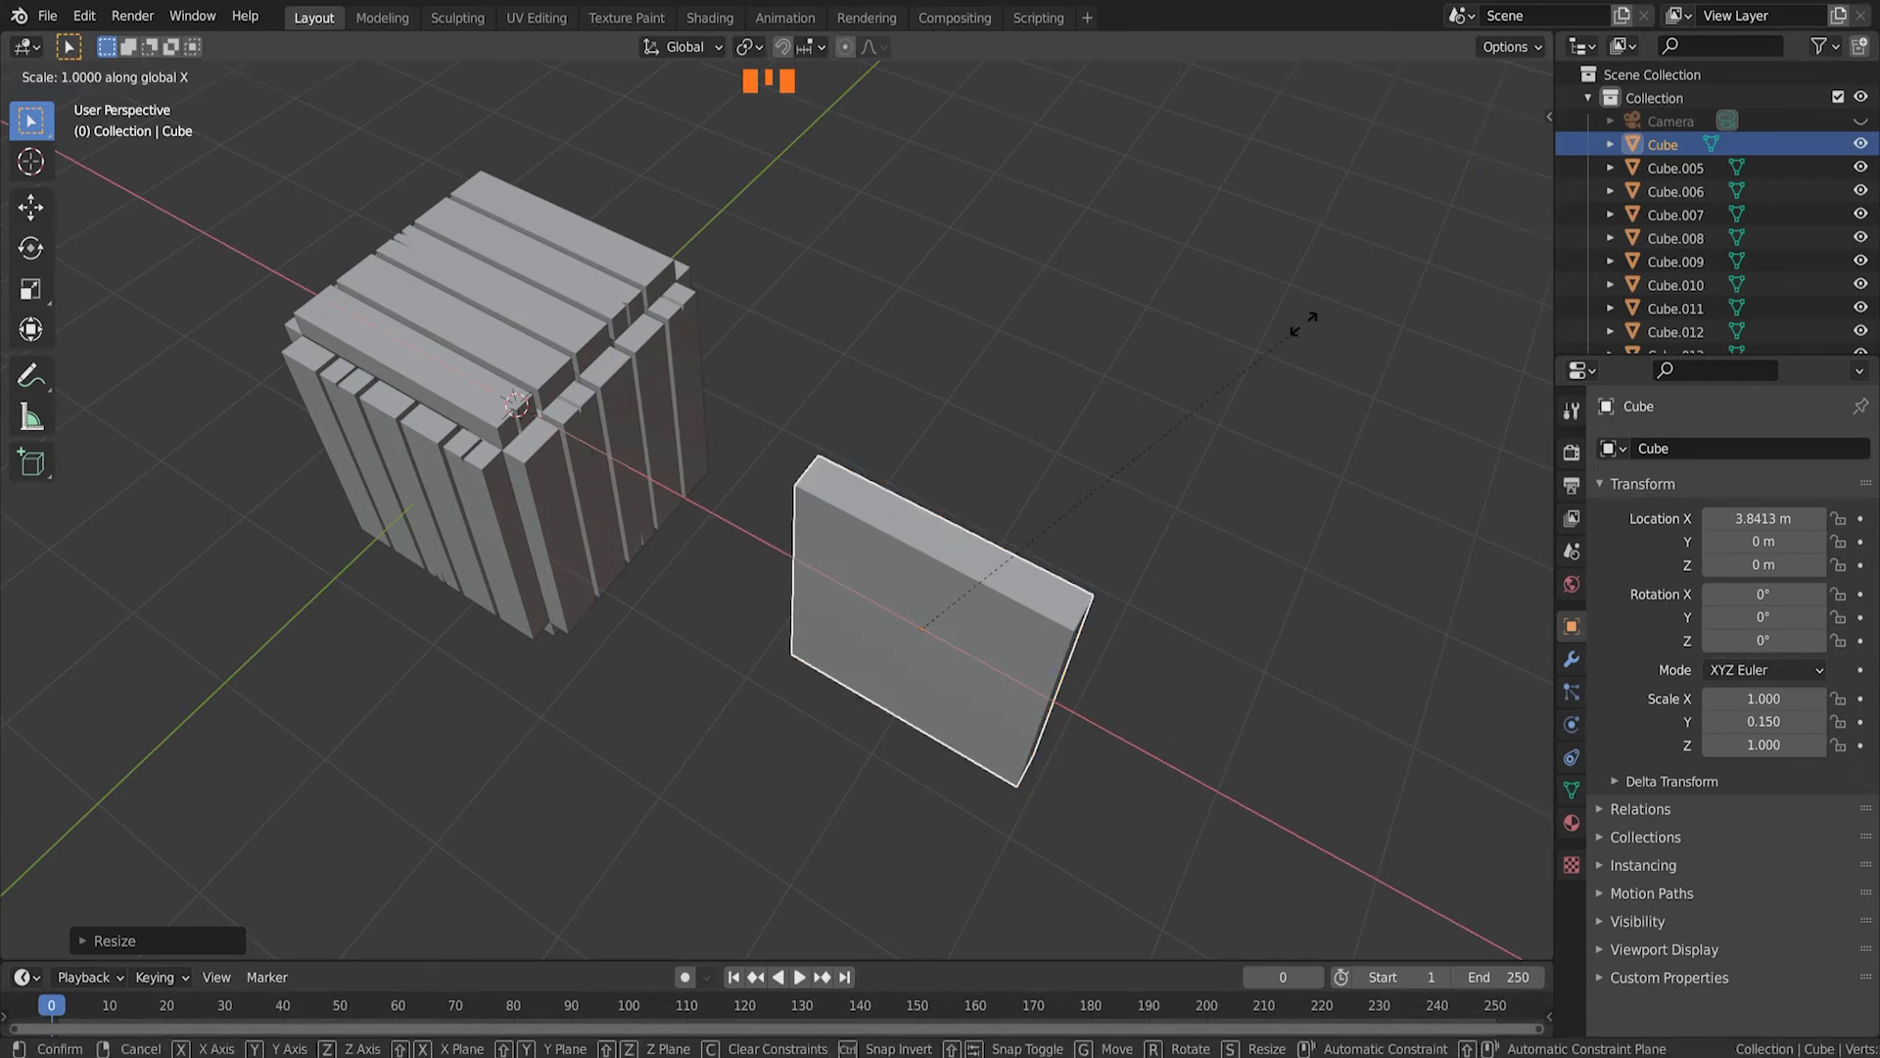
type(".15")
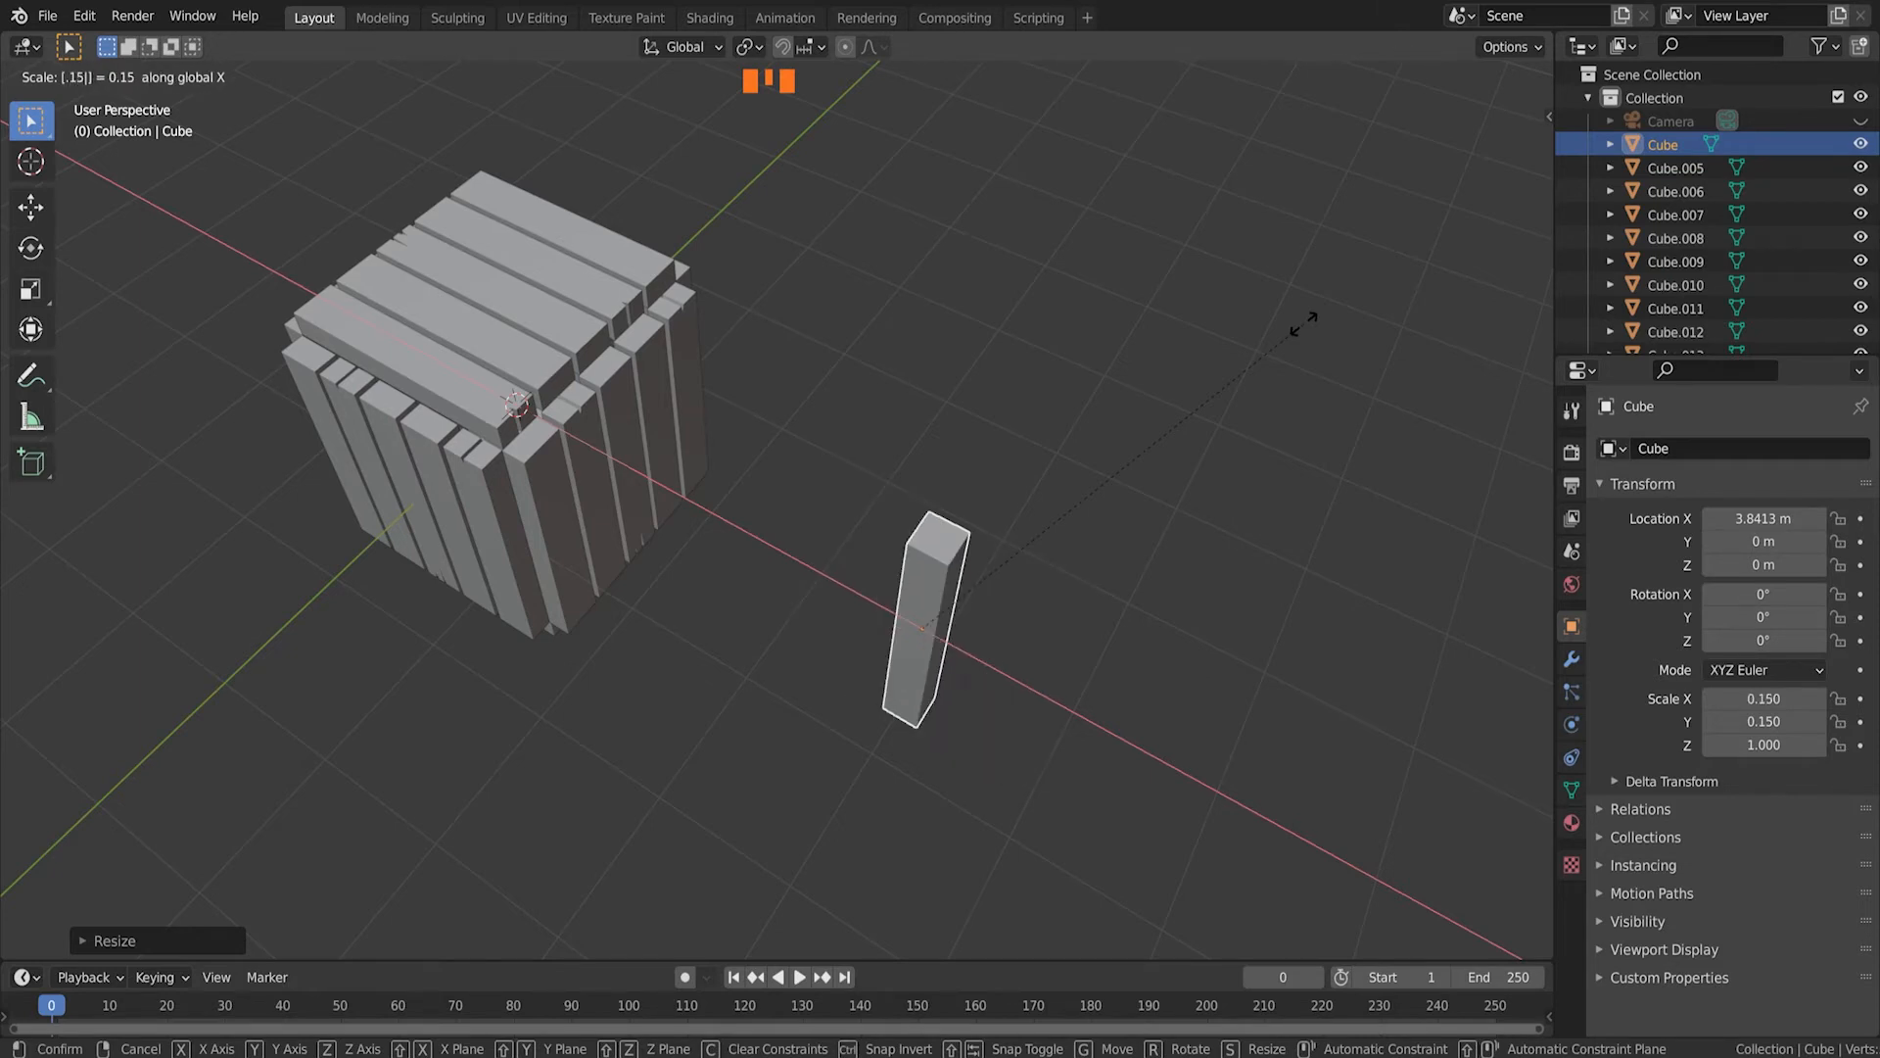
key("Return")
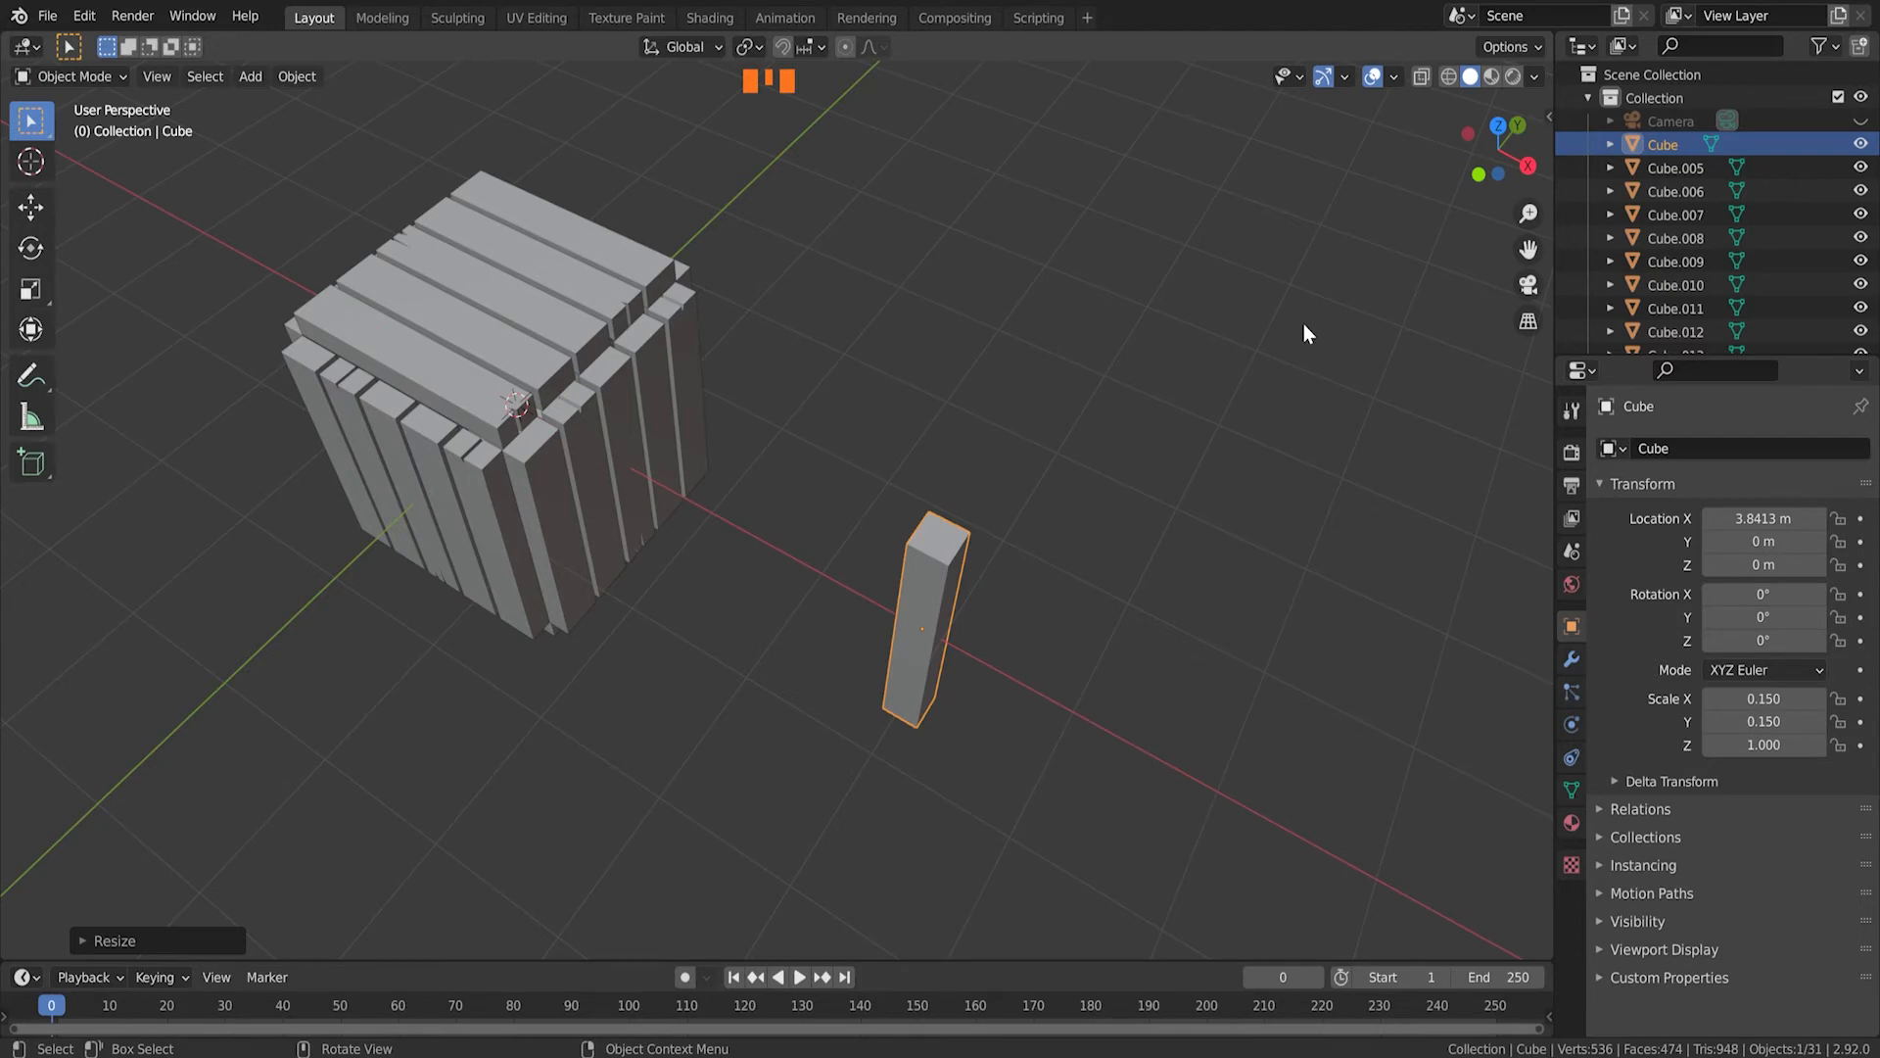
Step: Scale the upright post by 1.3 along Z so it stands taller than the crate
middle_click_drag(1104, 580, 1156, 485)
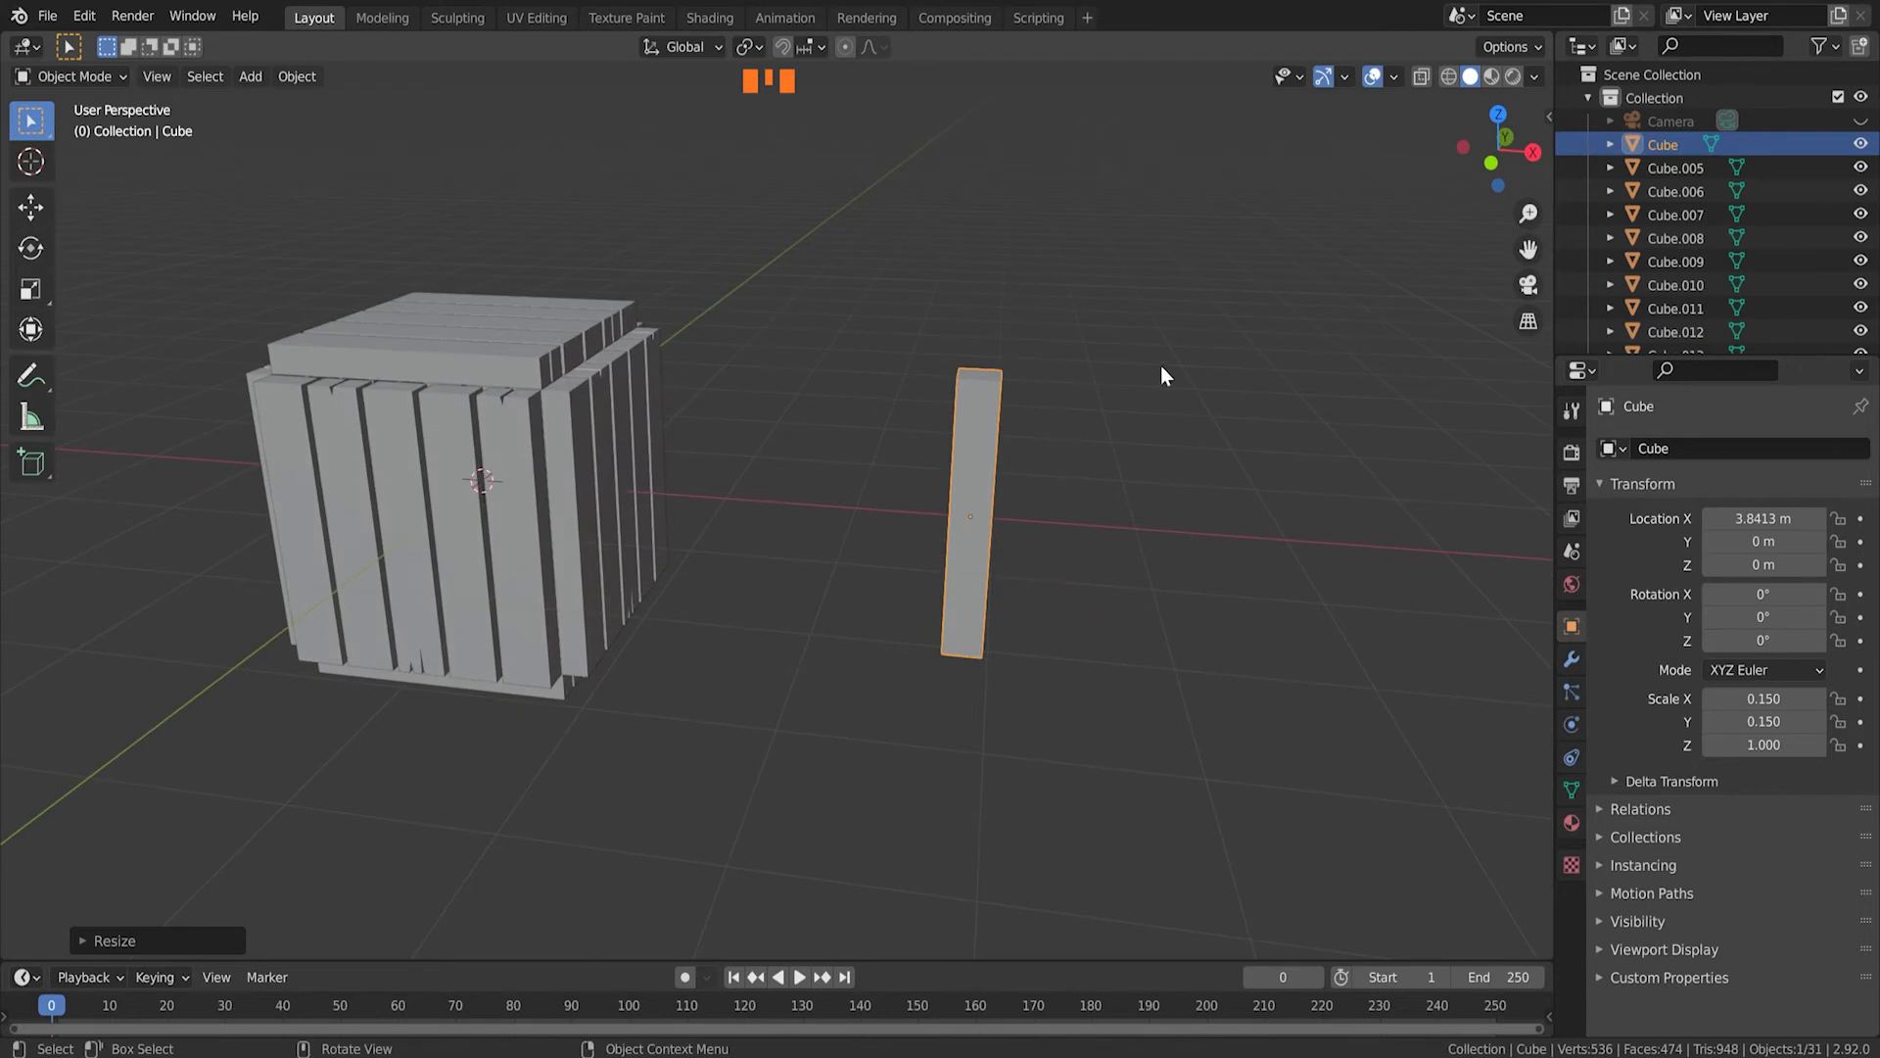
middle_click_drag(1152, 392, 1110, 398)
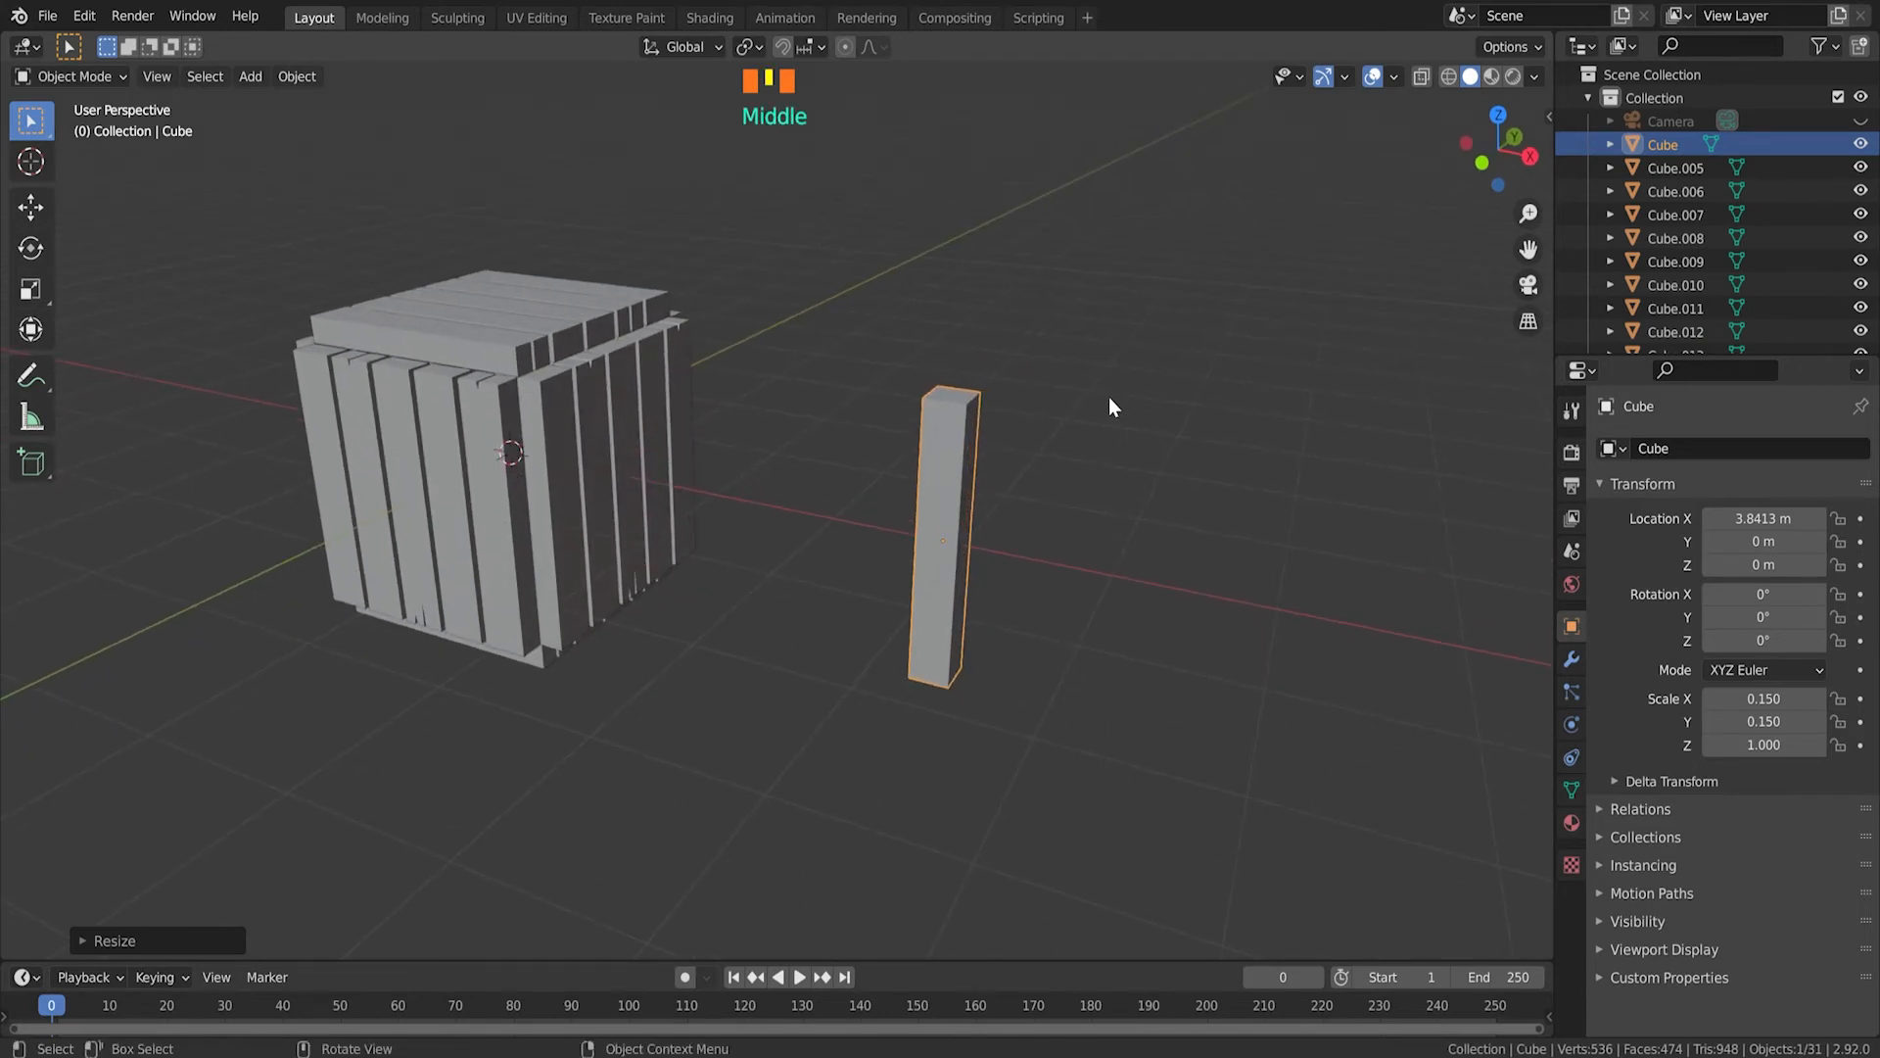
key("s")
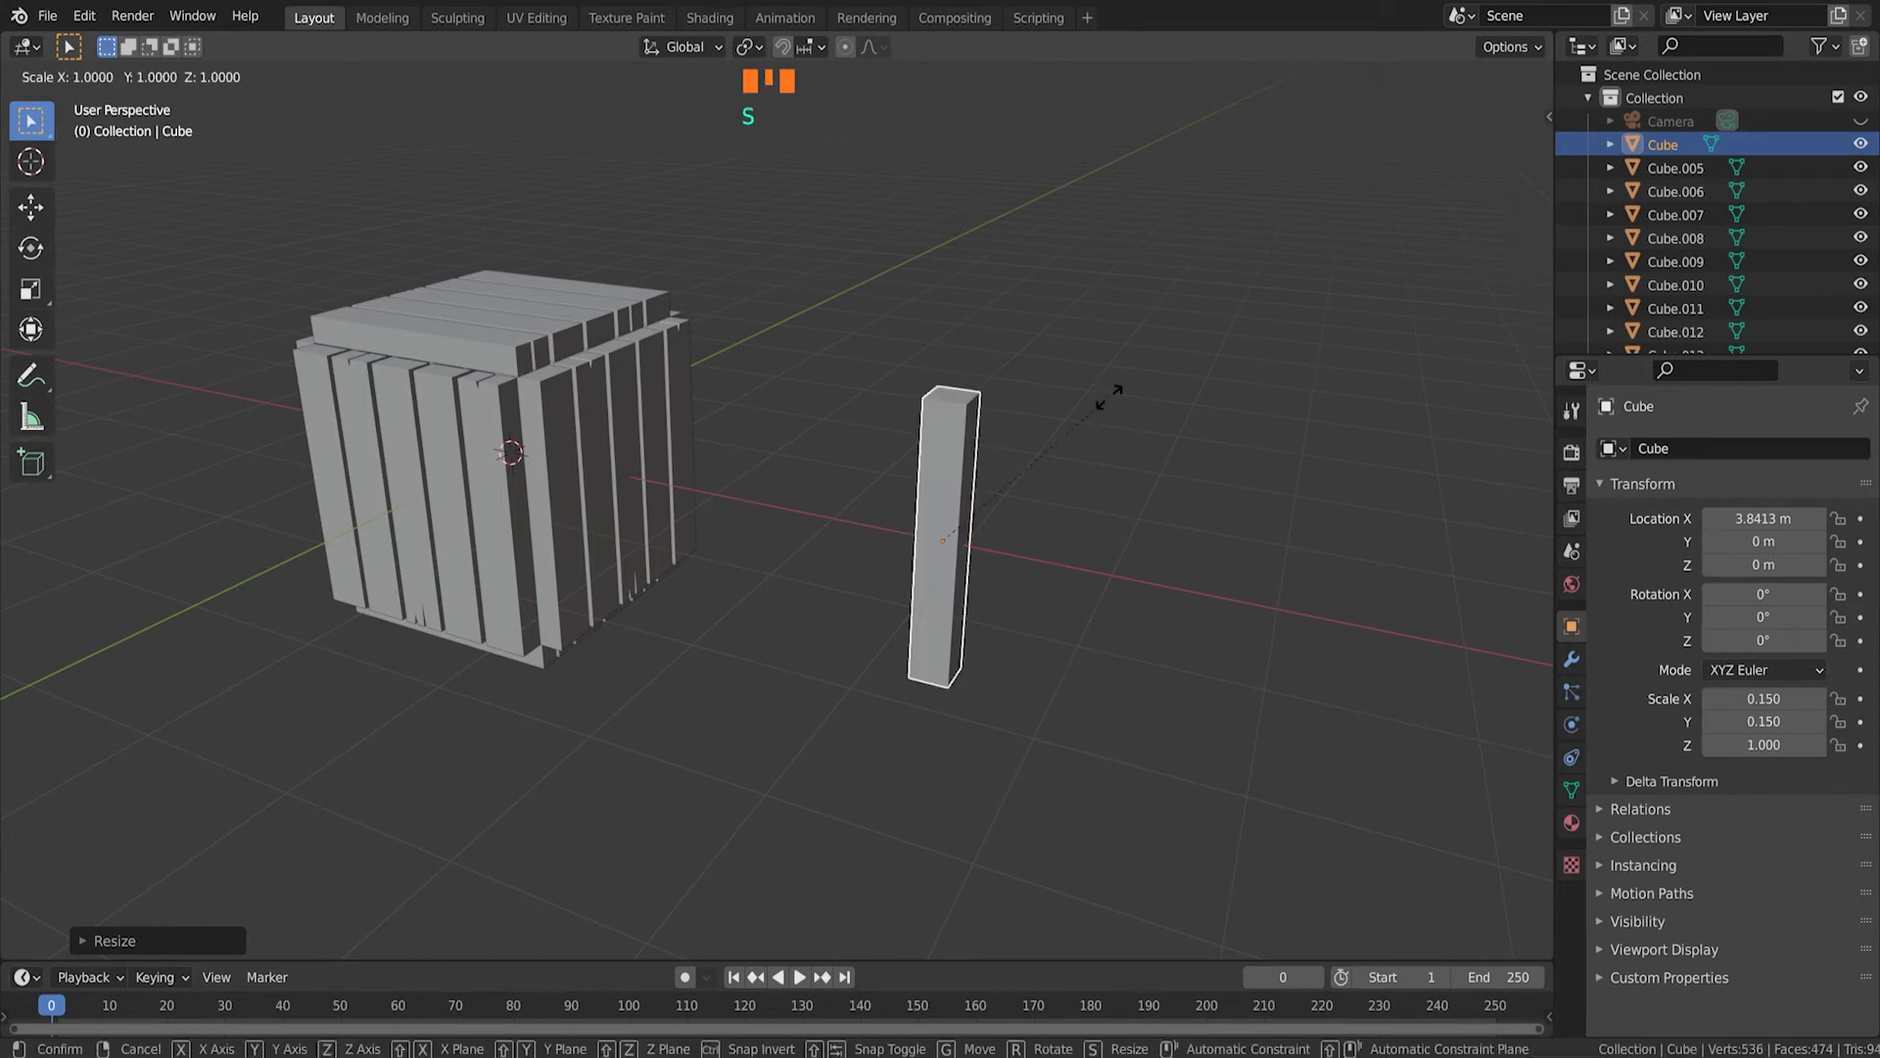
key("z")
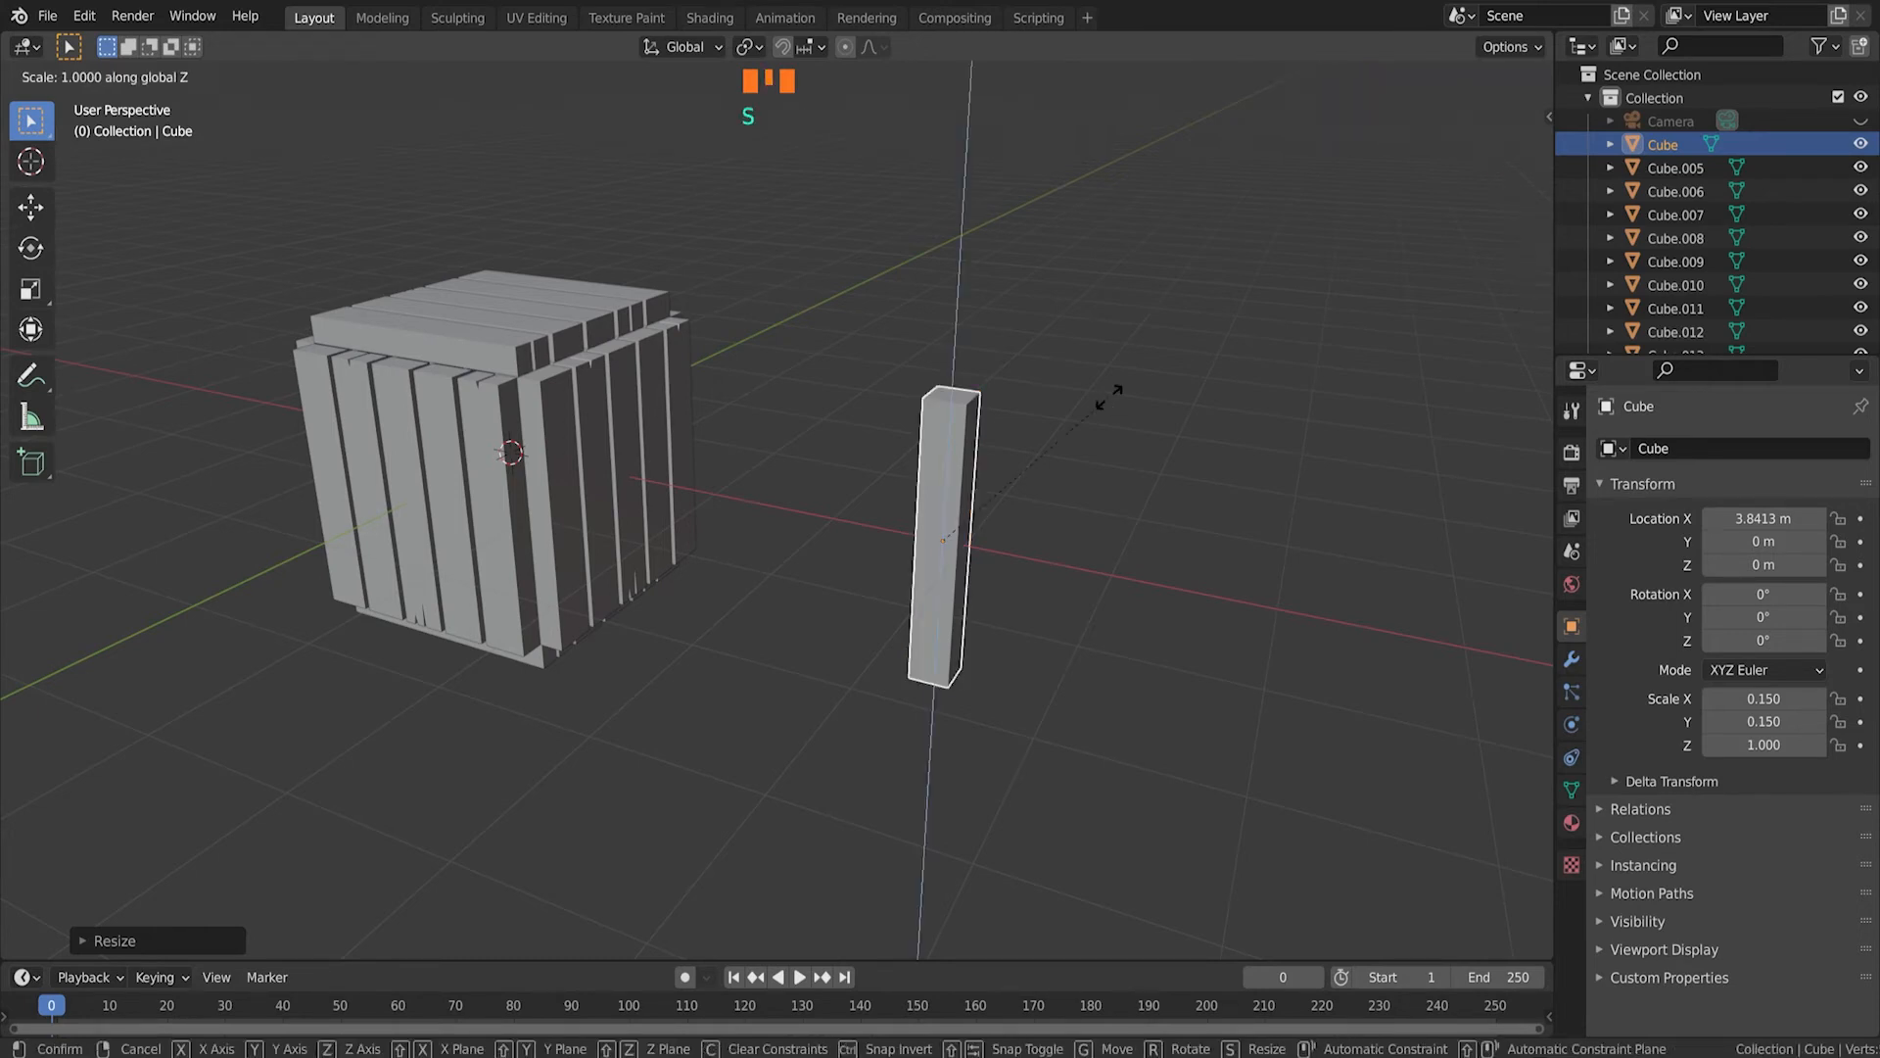
type("1.3")
key("Return")
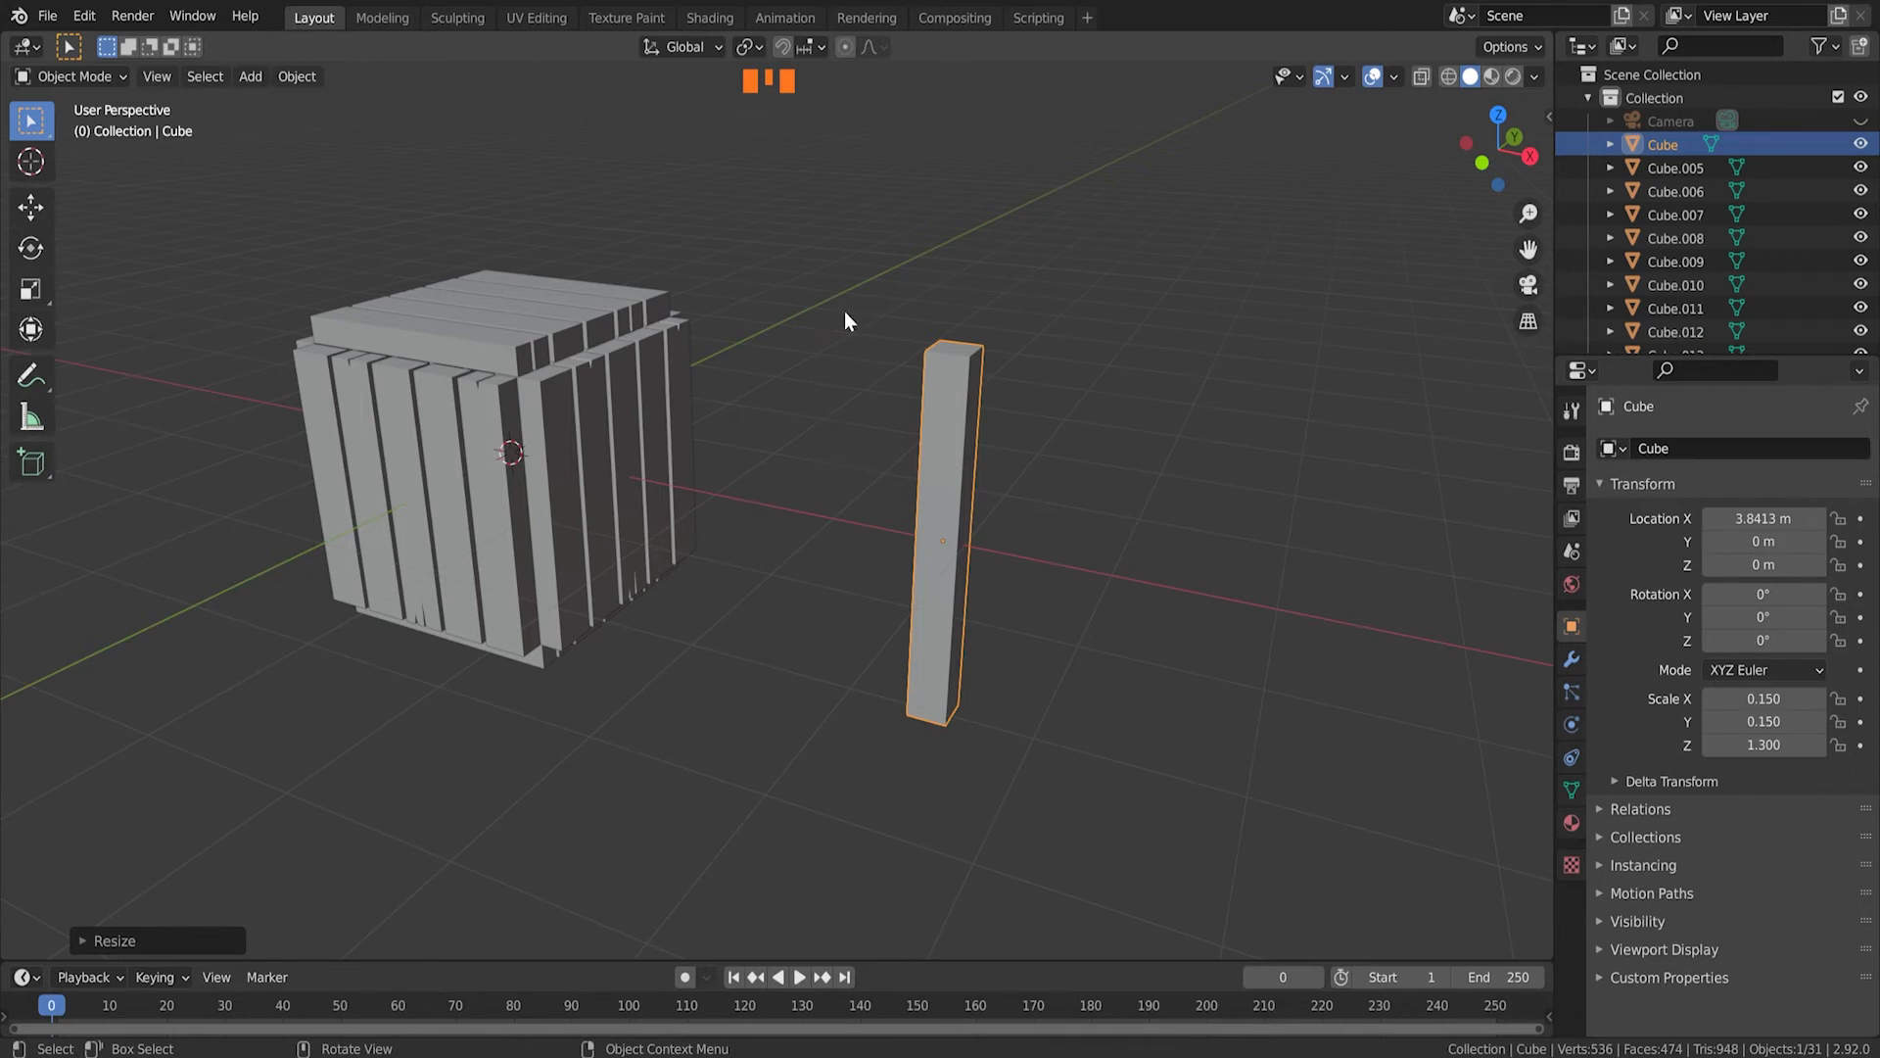
Step: From the top view, move the post along X to about 1.16 m, against the crate's +X side
key("KP_7")
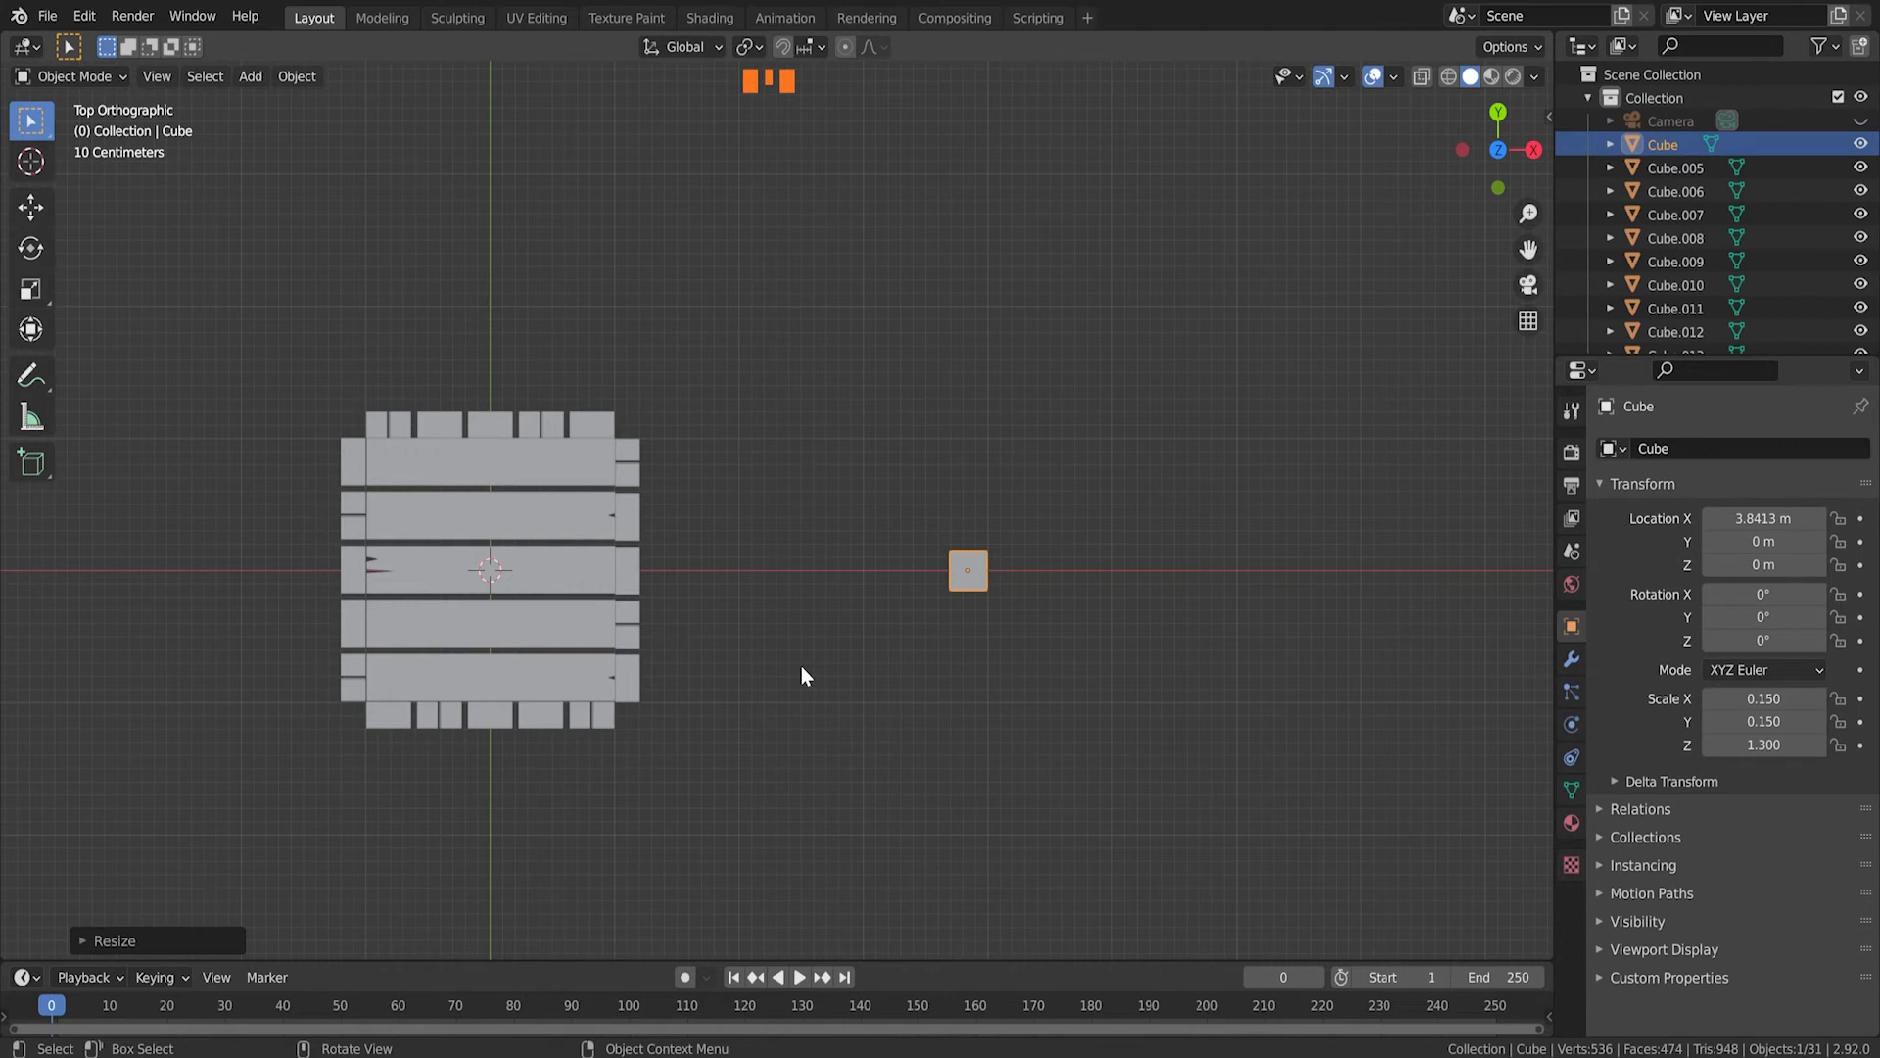
key("g")
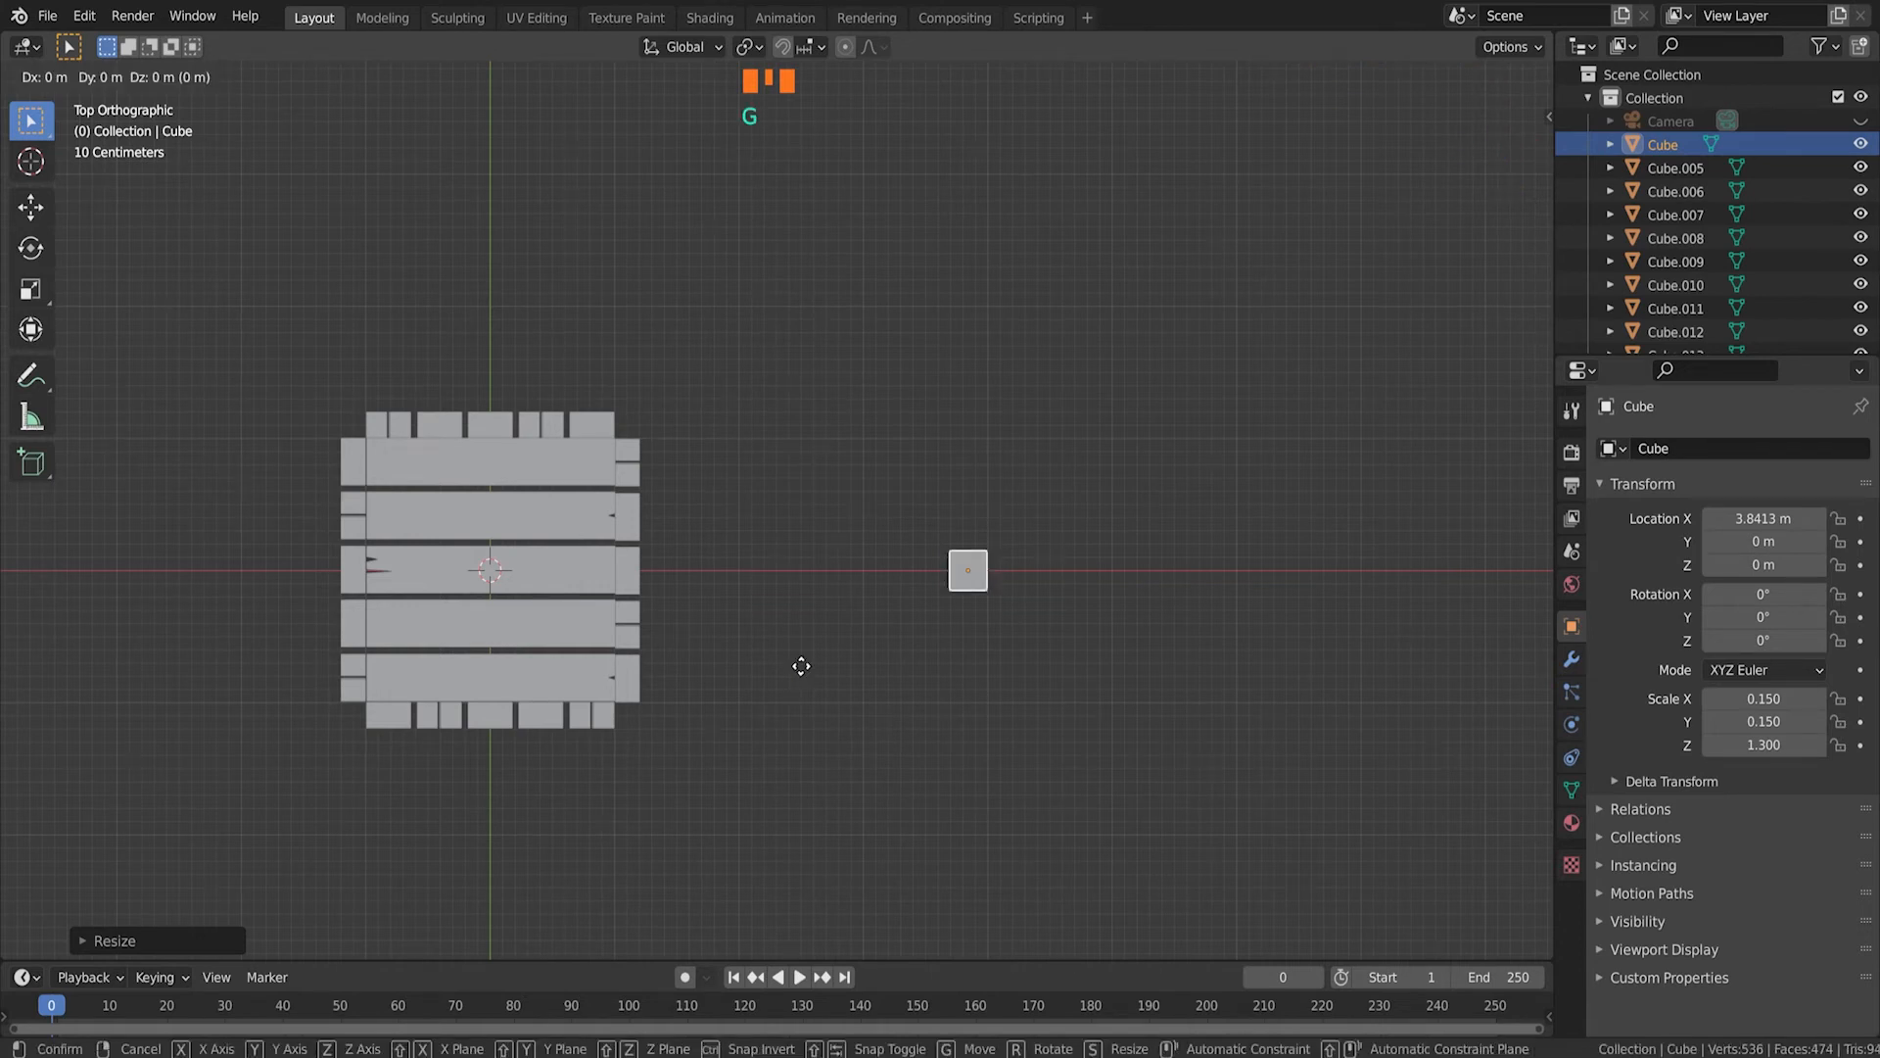
key("x")
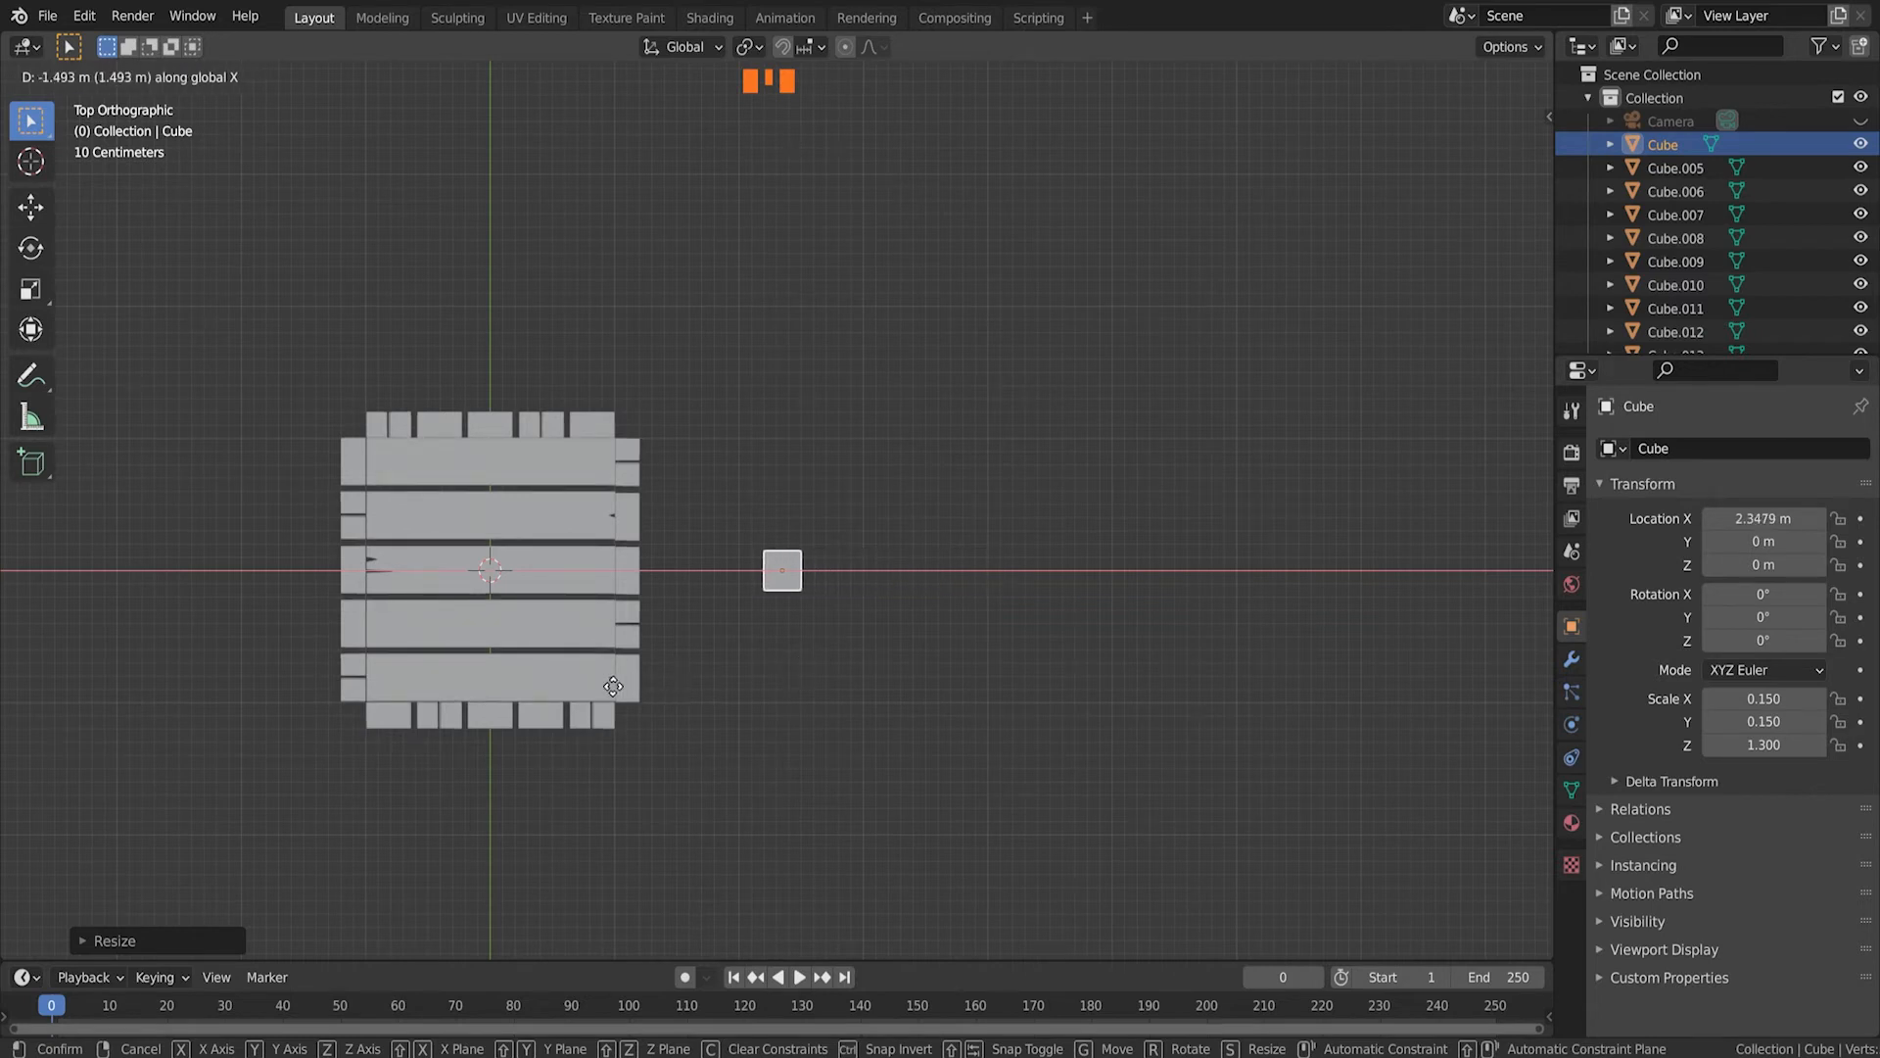
left_click(468, 680)
scroll(567, 590, "up", 3)
middle_click_drag(567, 590, 641, 568, "shift")
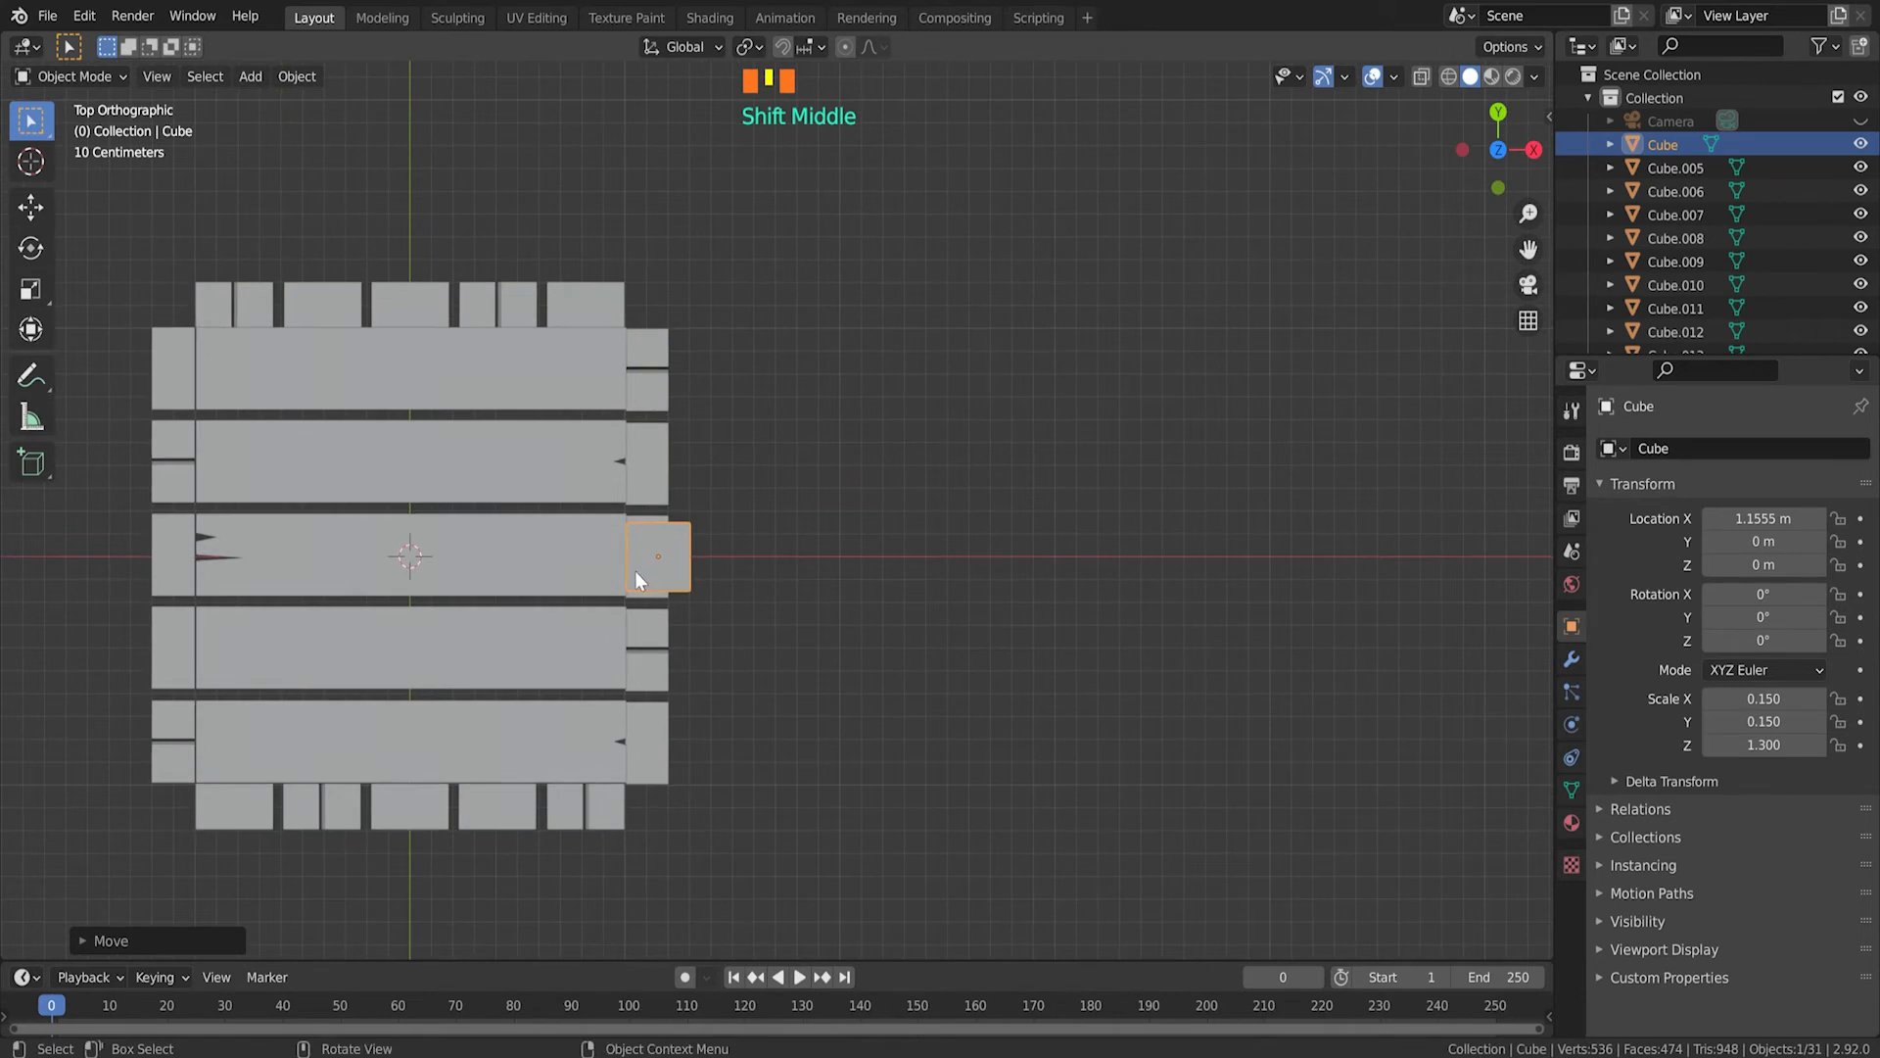
Step: Move the post along Y to about -1.14 m so it sits in the crate's +X, -Y corner
scroll(621, 582, "up", 8)
middle_click_drag(483, 621, 985, 188, "shift")
scroll(932, 490, "down", 1)
middle_click_drag(919, 563, 993, 443, "shift")
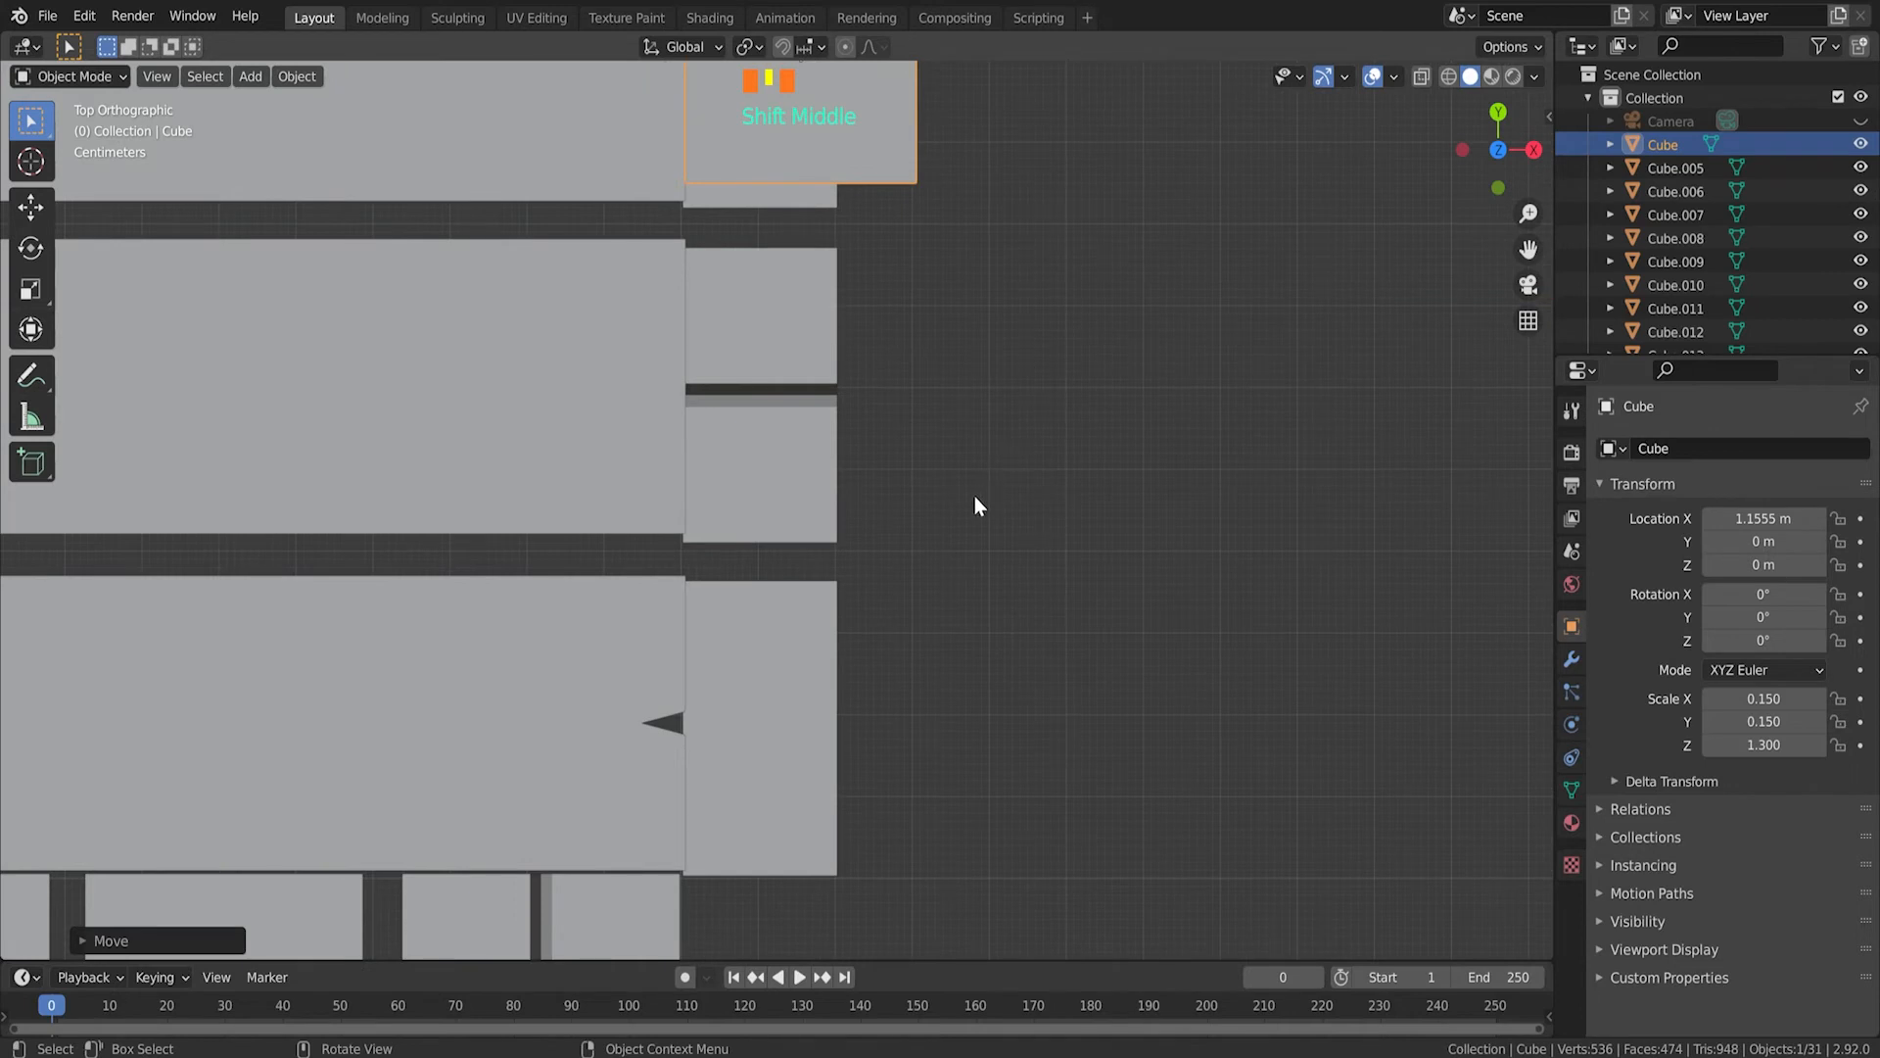
key("g")
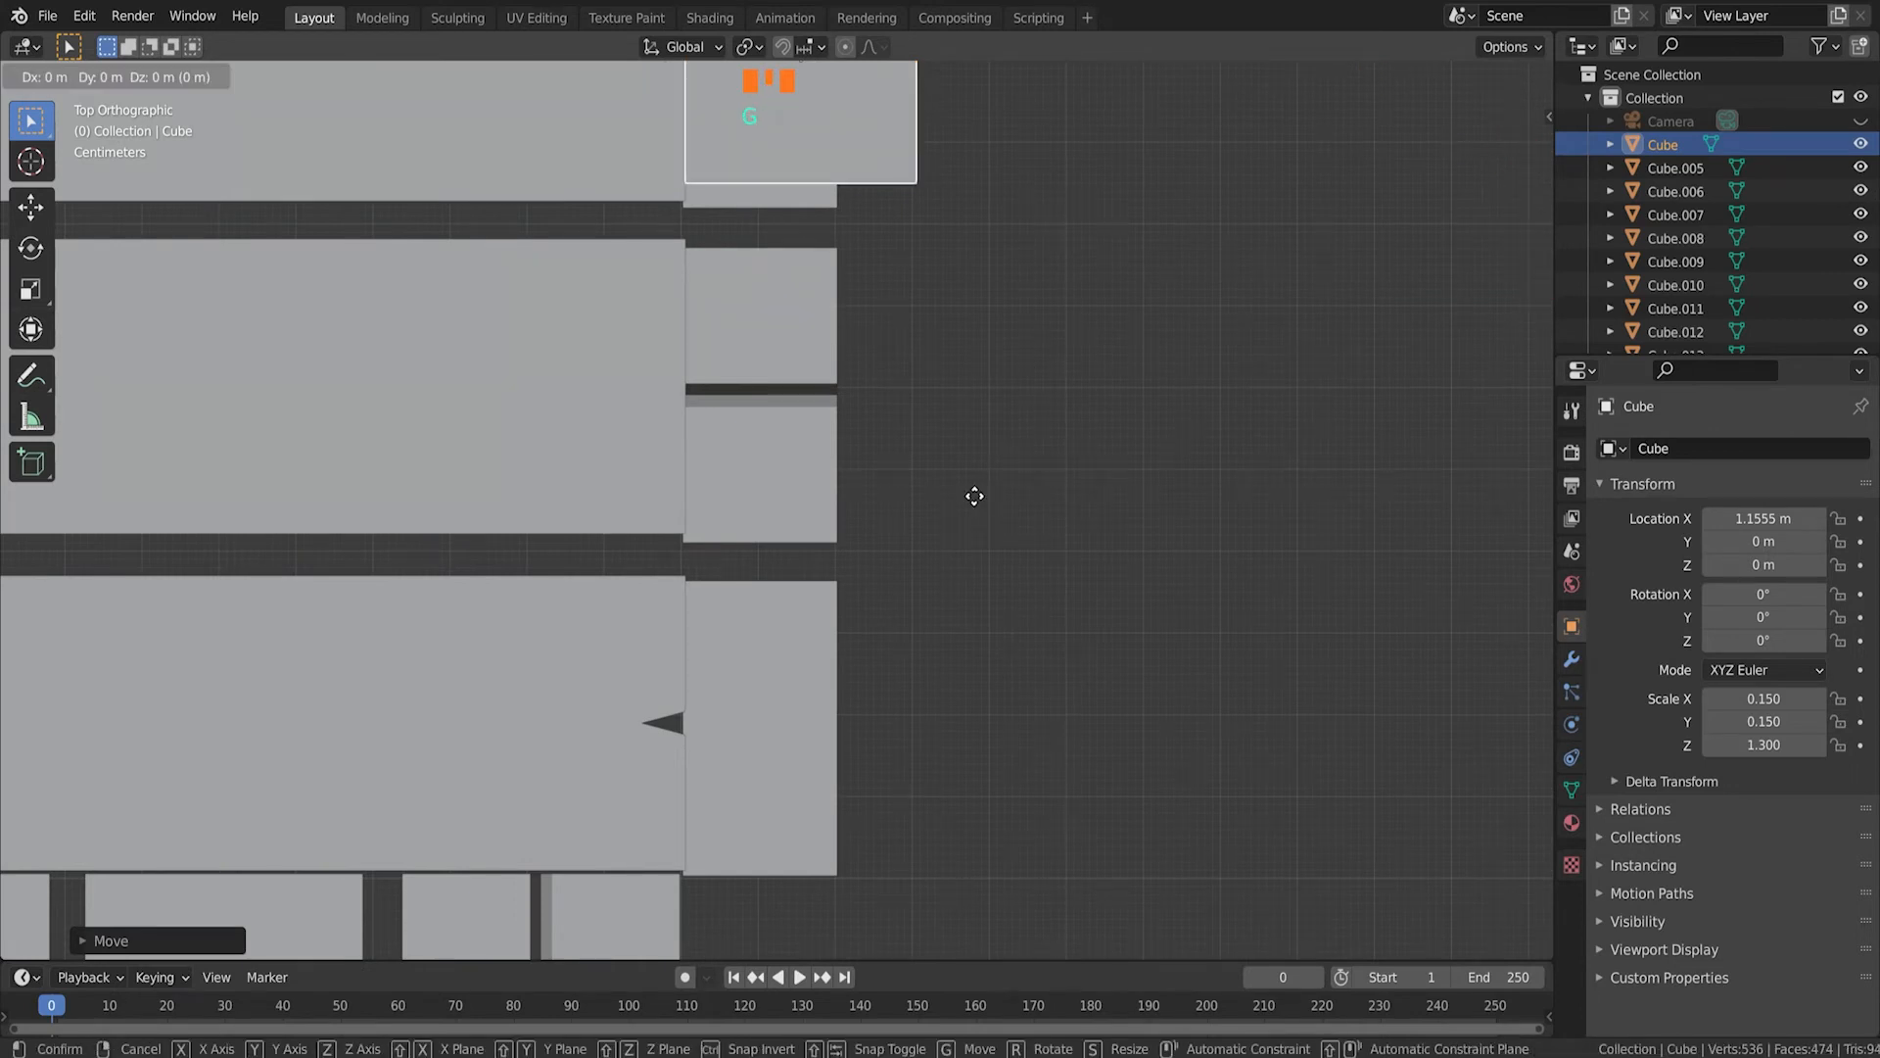
key("y")
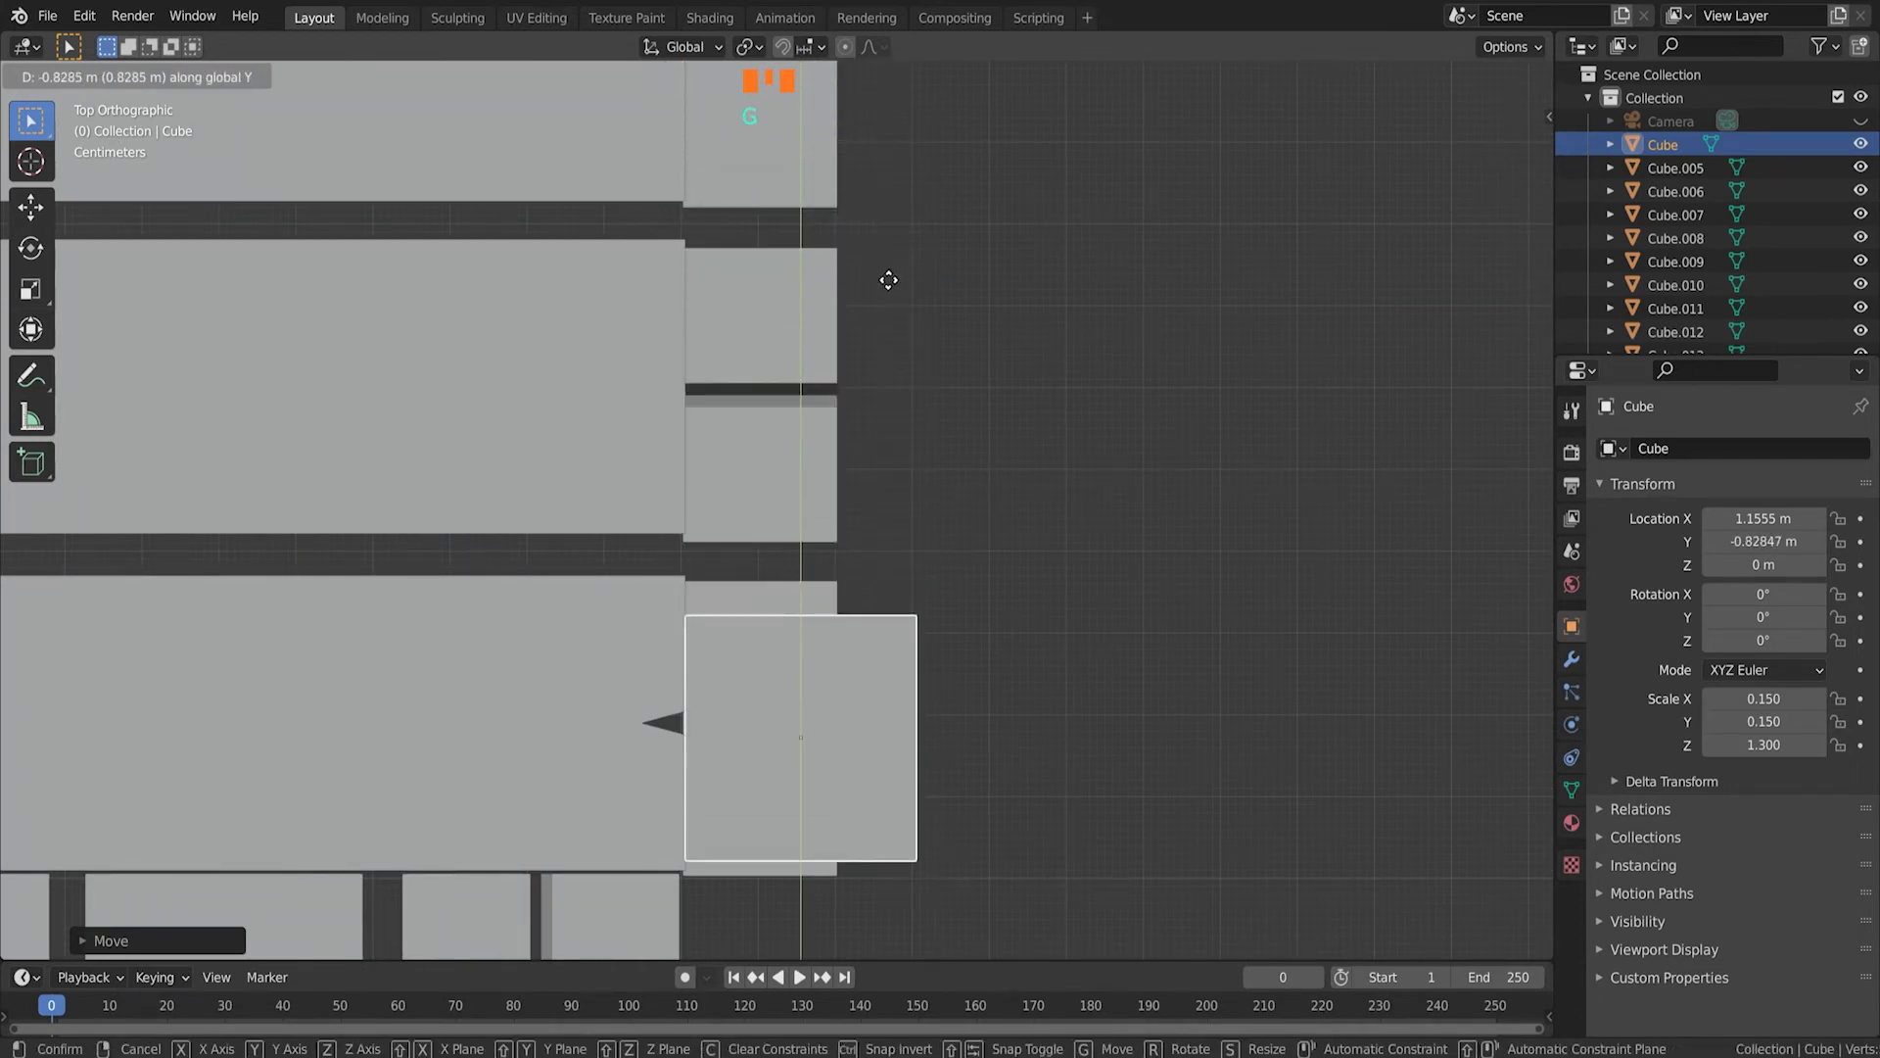
left_click(855, 534)
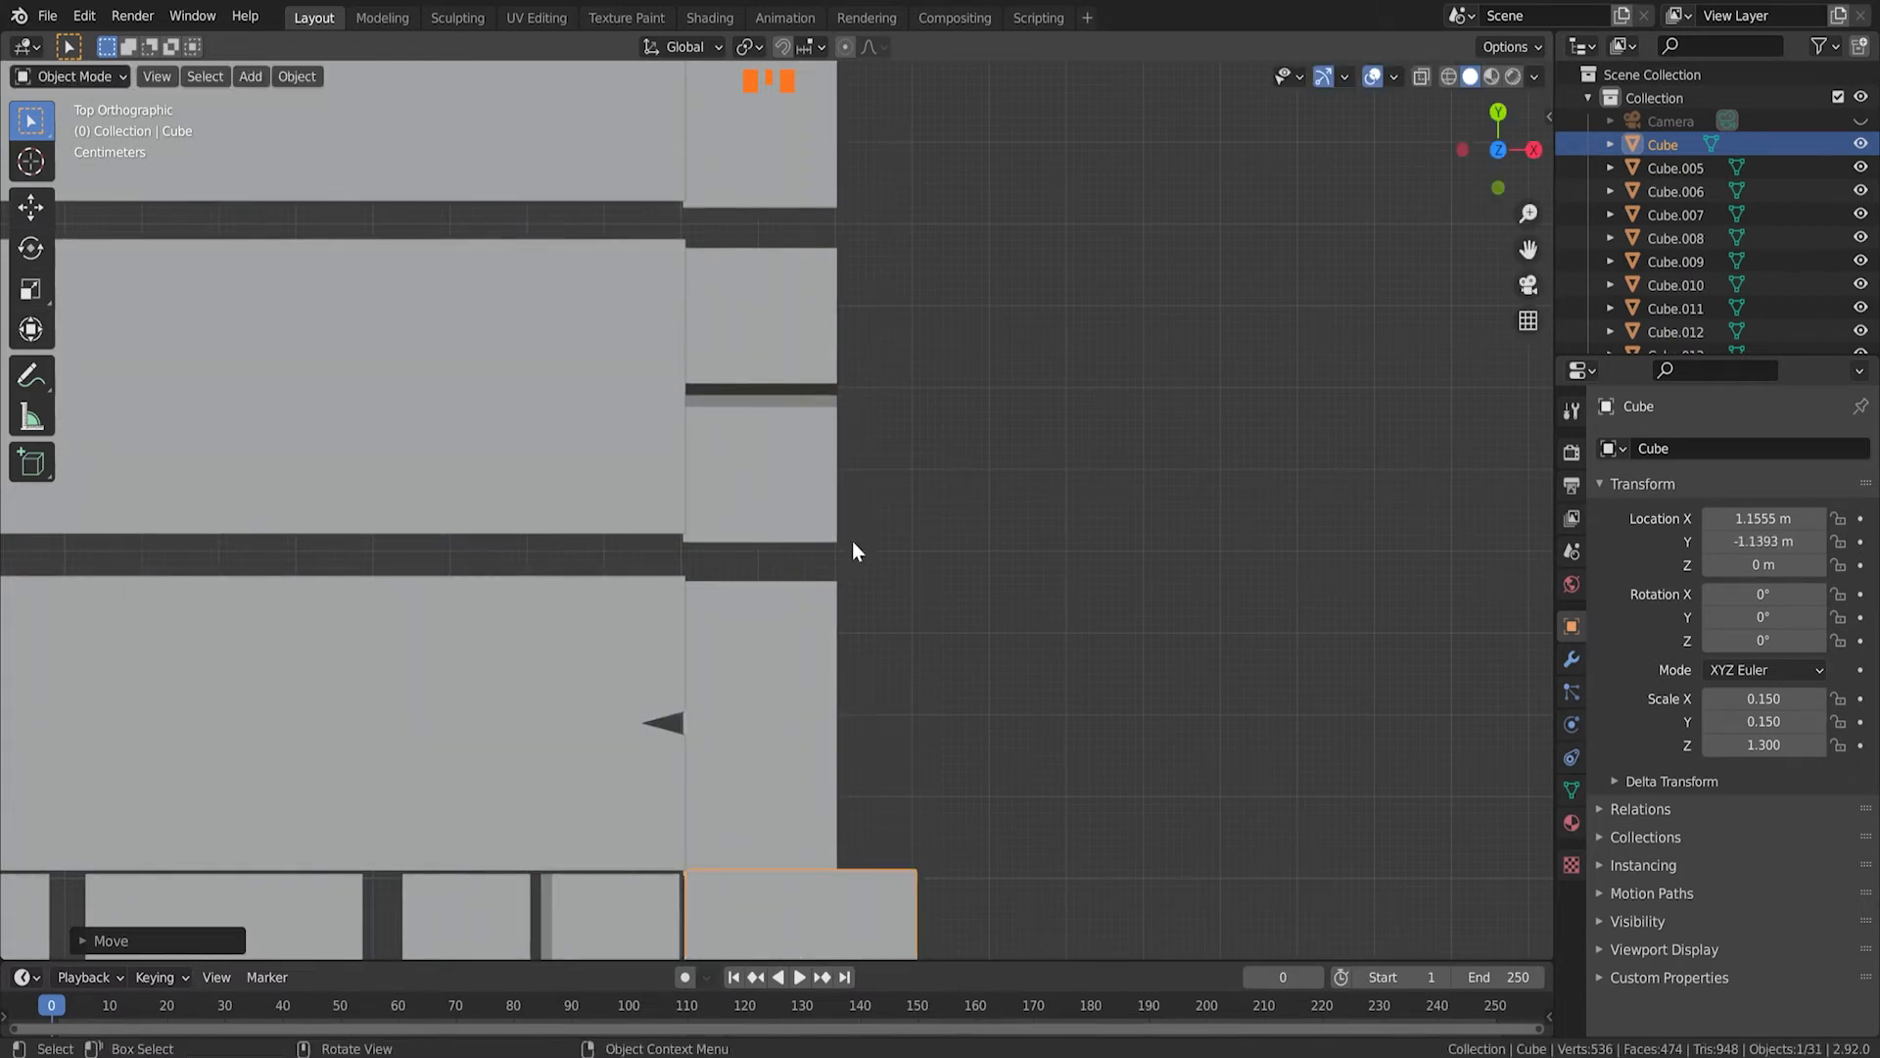
Step: Nudge the end planks beside the +X, -Y corner post so they butt against its faces
left_click(808, 617)
key("g")
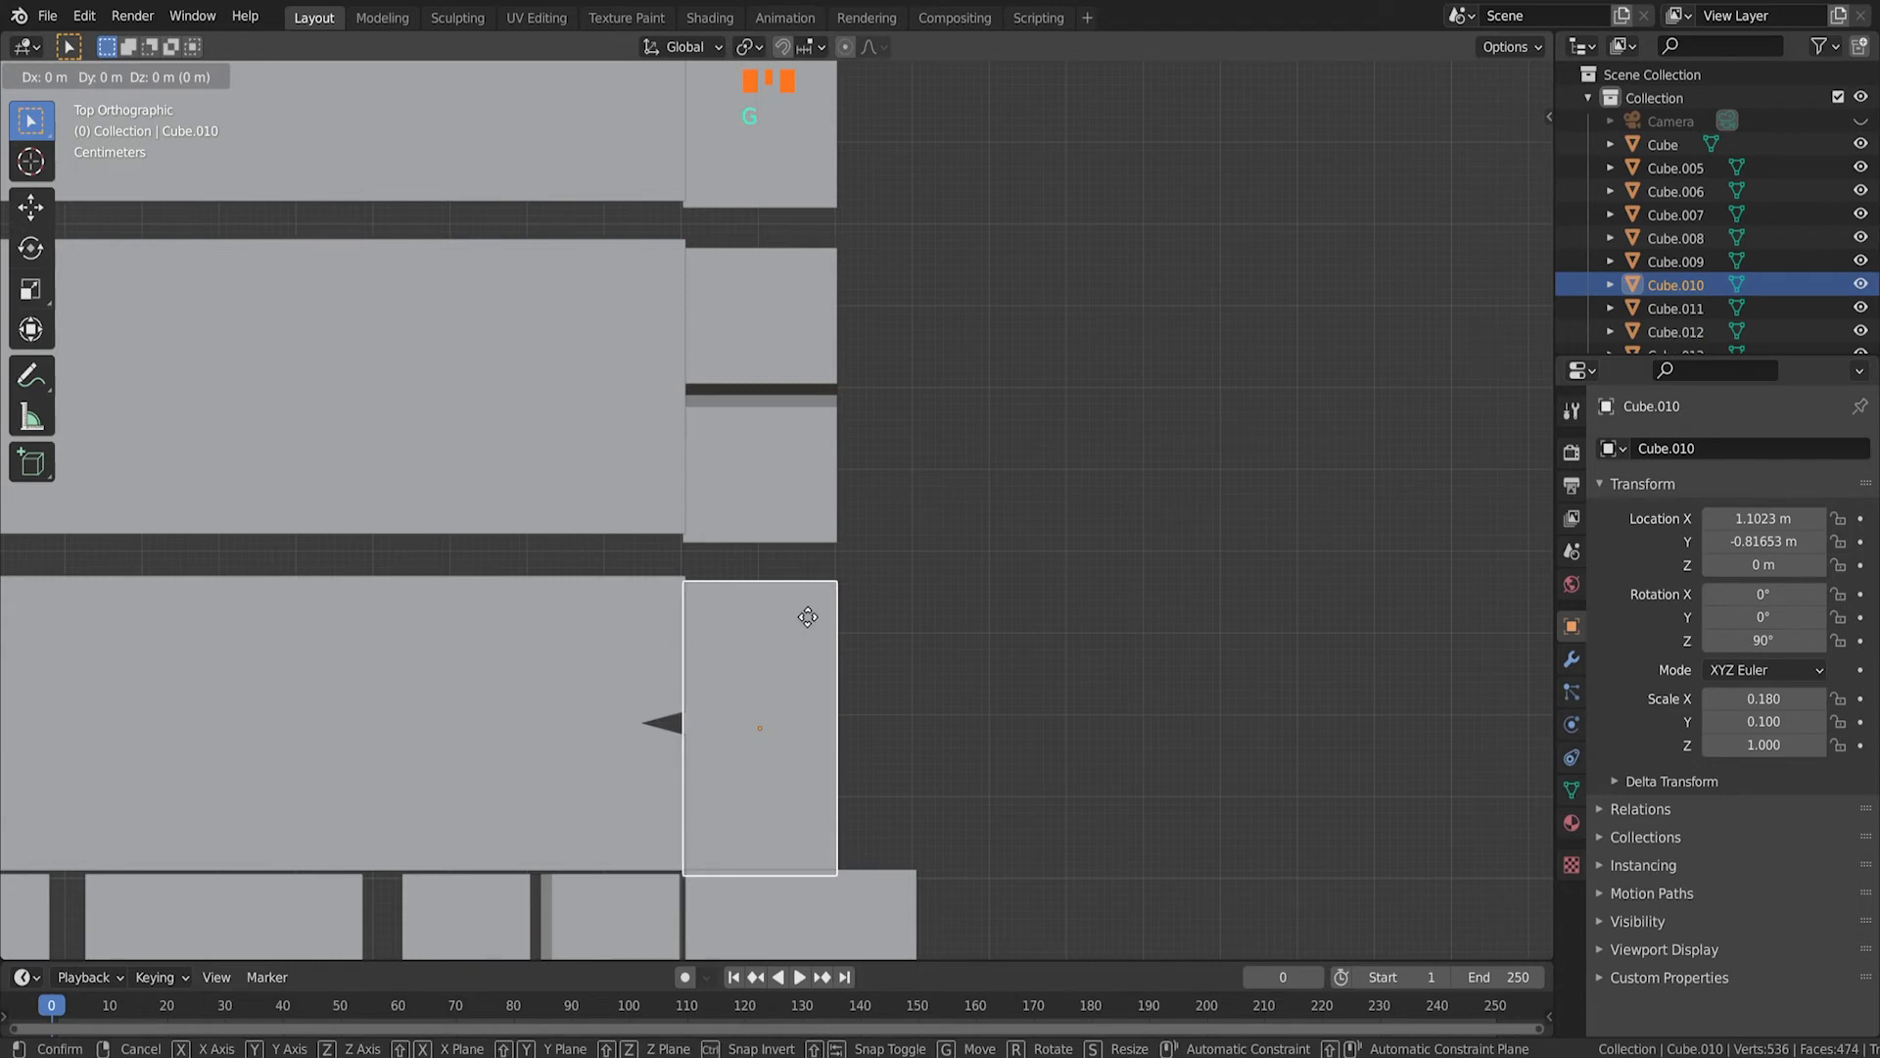
key("y")
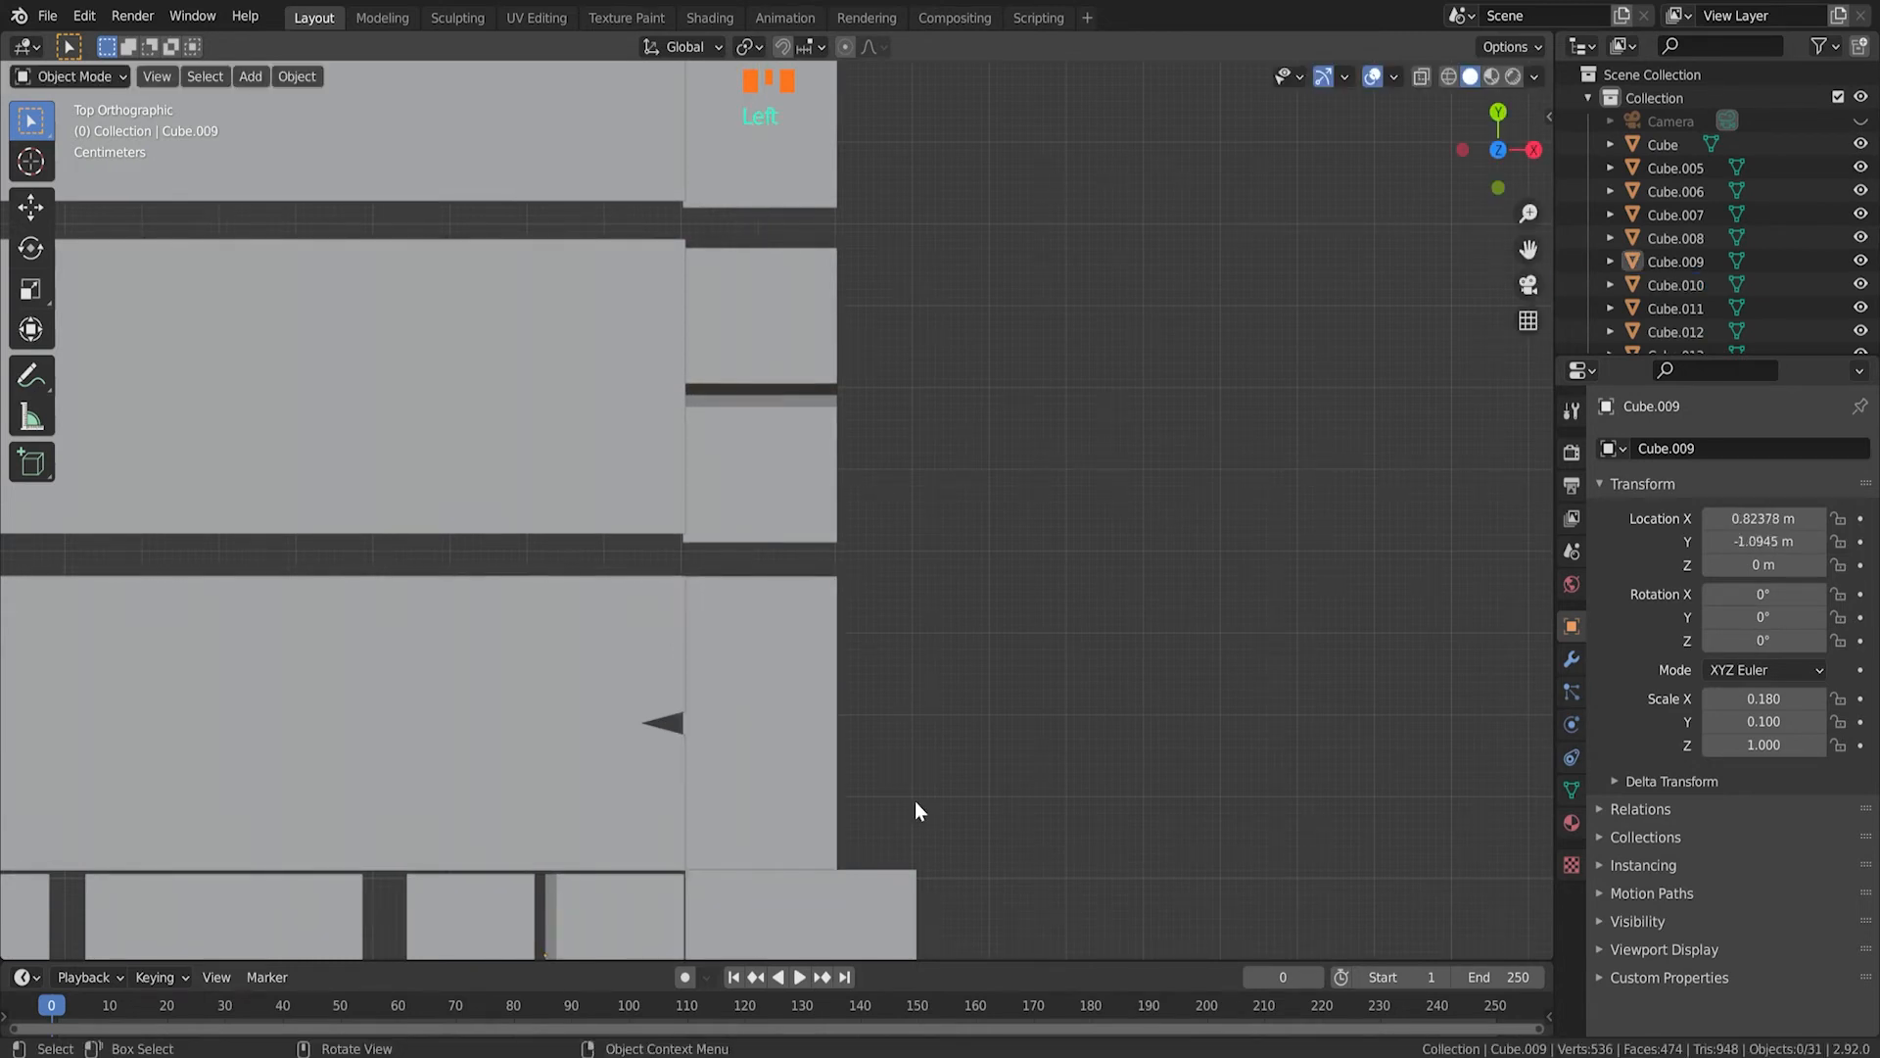
Step: Duplicate the corner post along Y to about 1.16 m, placing the copy in the crate's +X, +Y corner
scroll(921, 795, "down", 2)
scroll(920, 802, "down", 1)
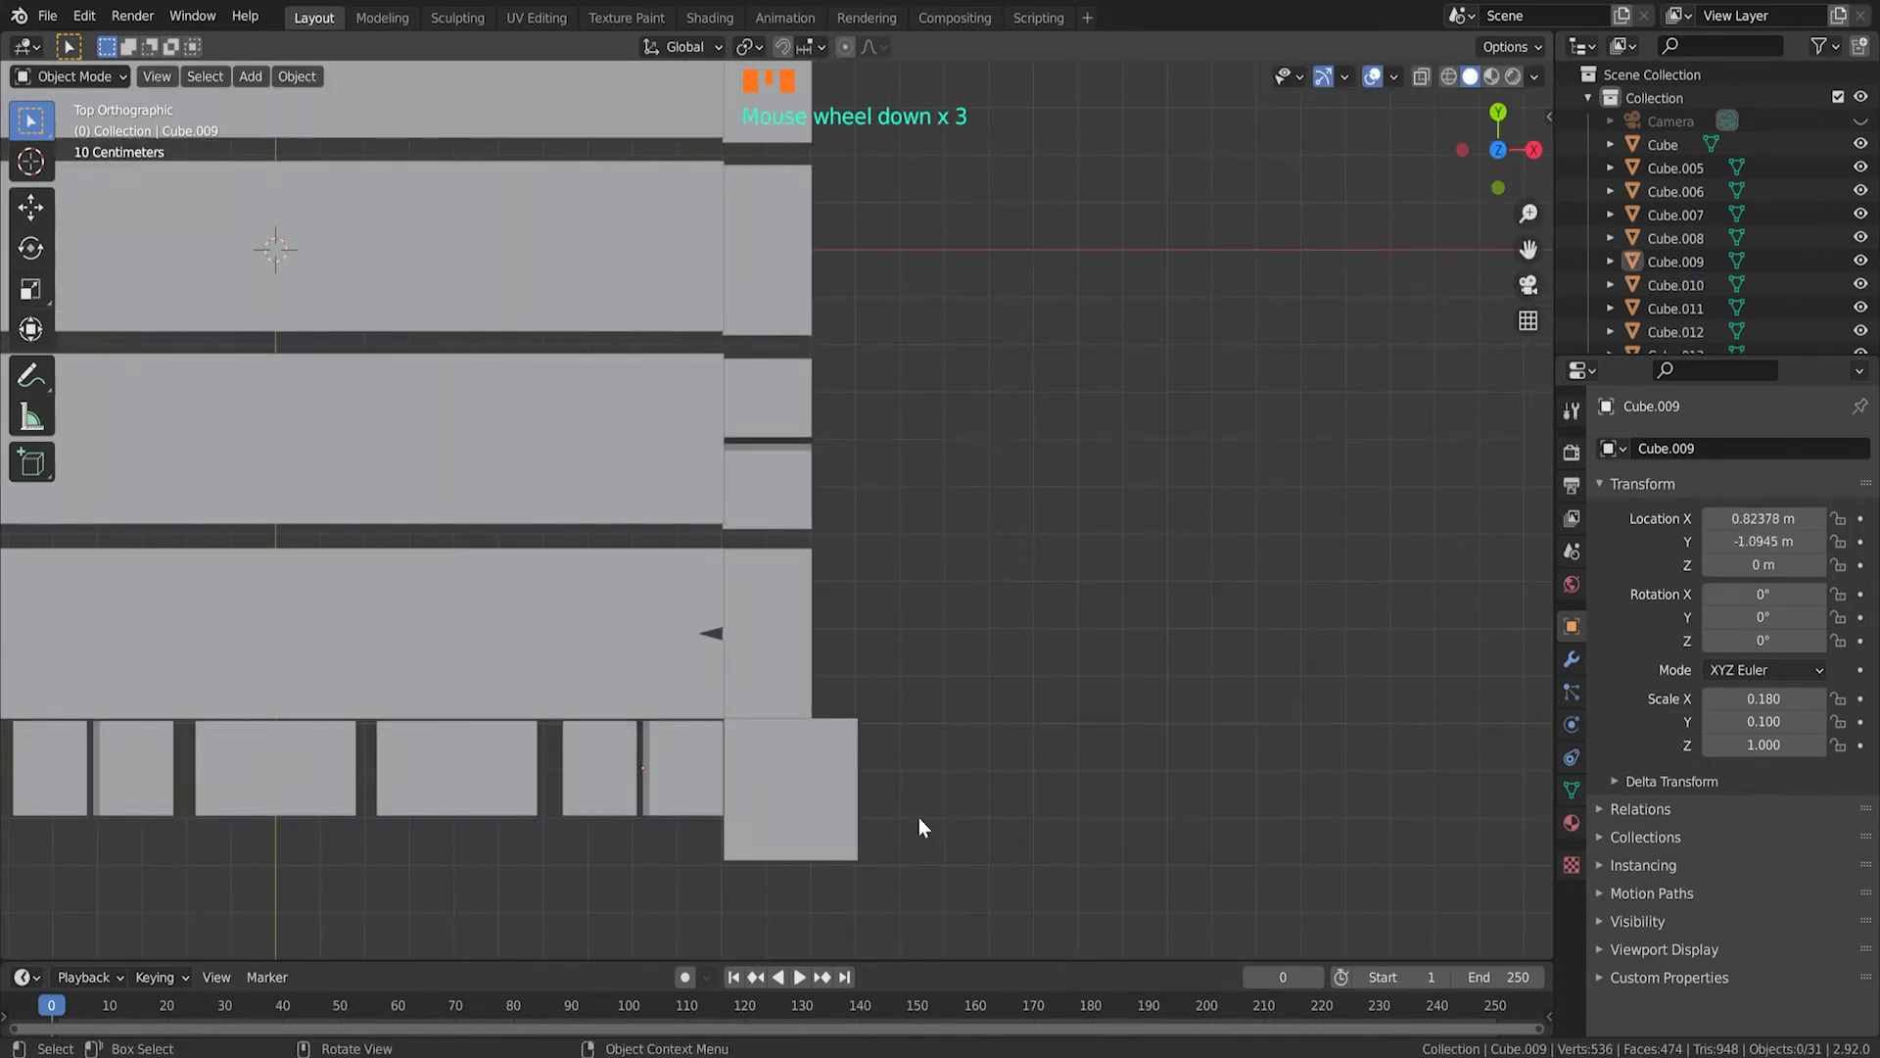
scroll(911, 826, "down", 1)
middle_click_drag(783, 743, 884, 725, "shift")
left_click(884, 727)
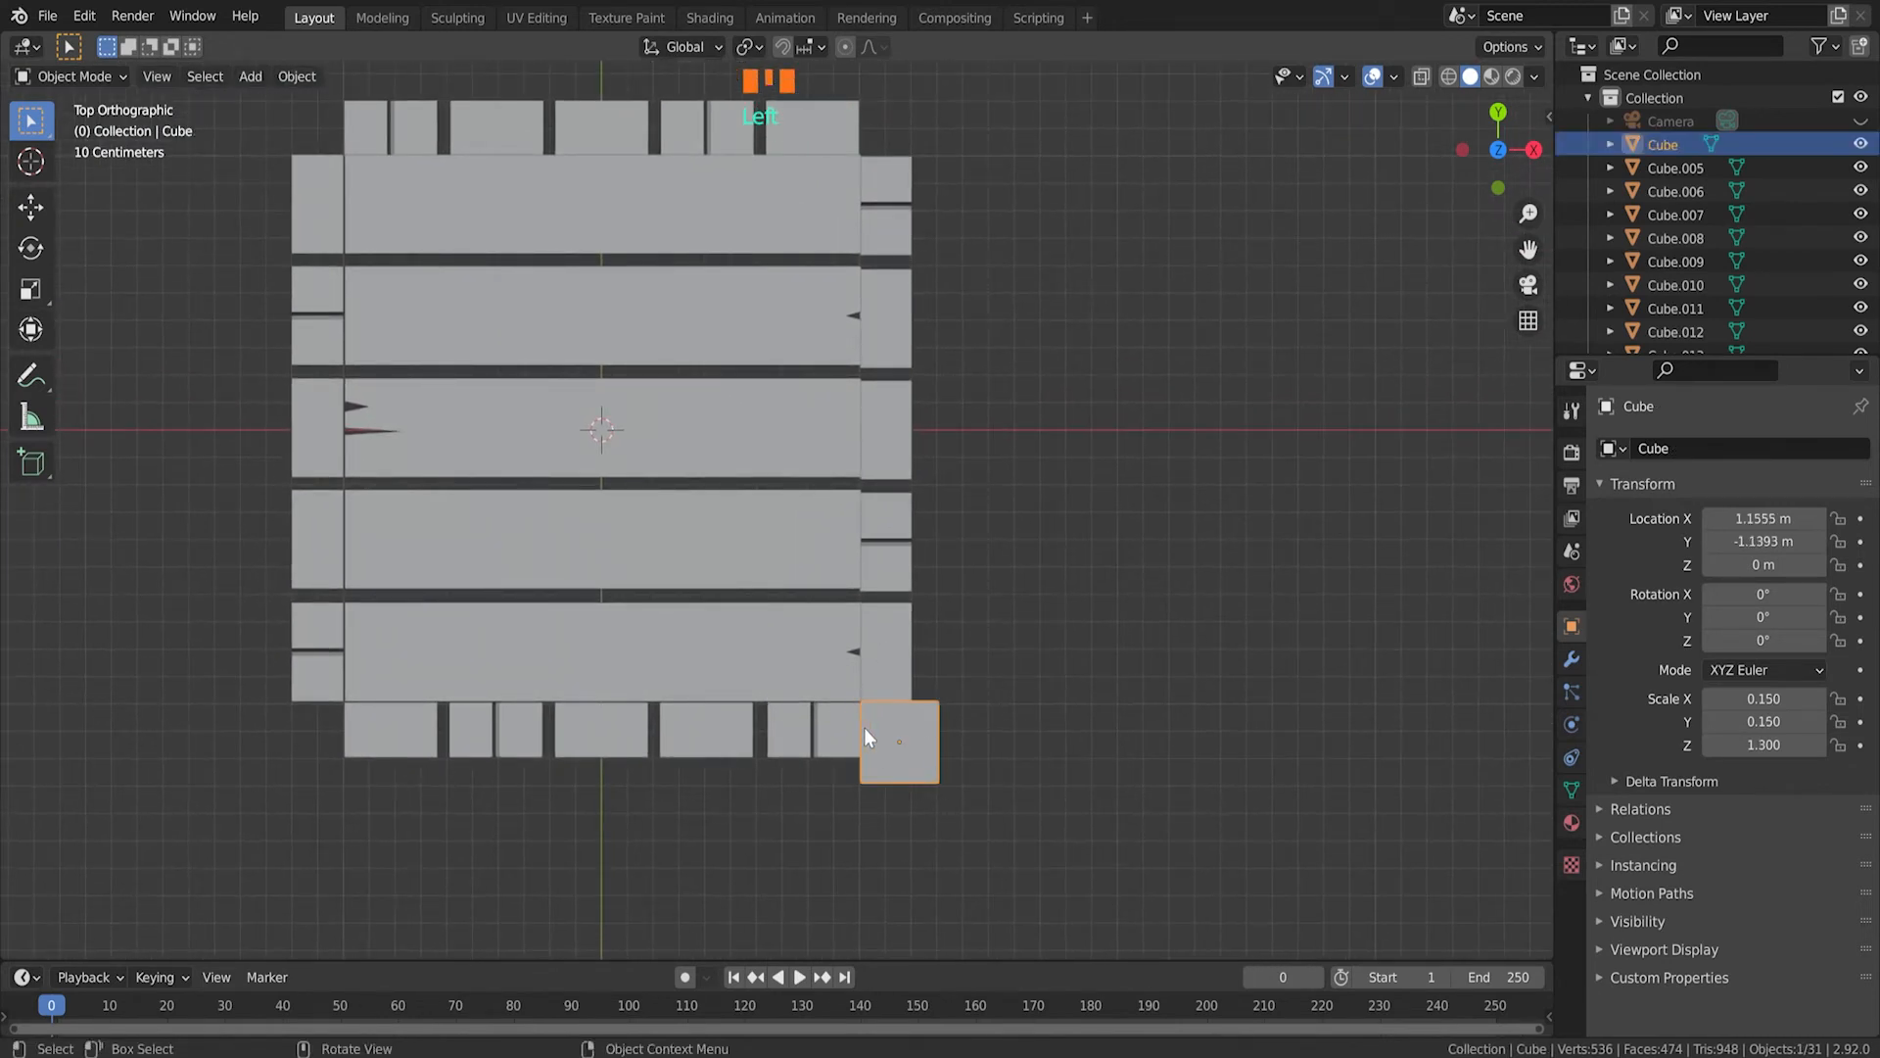
middle_click_drag(1032, 437, 1002, 668, "shift")
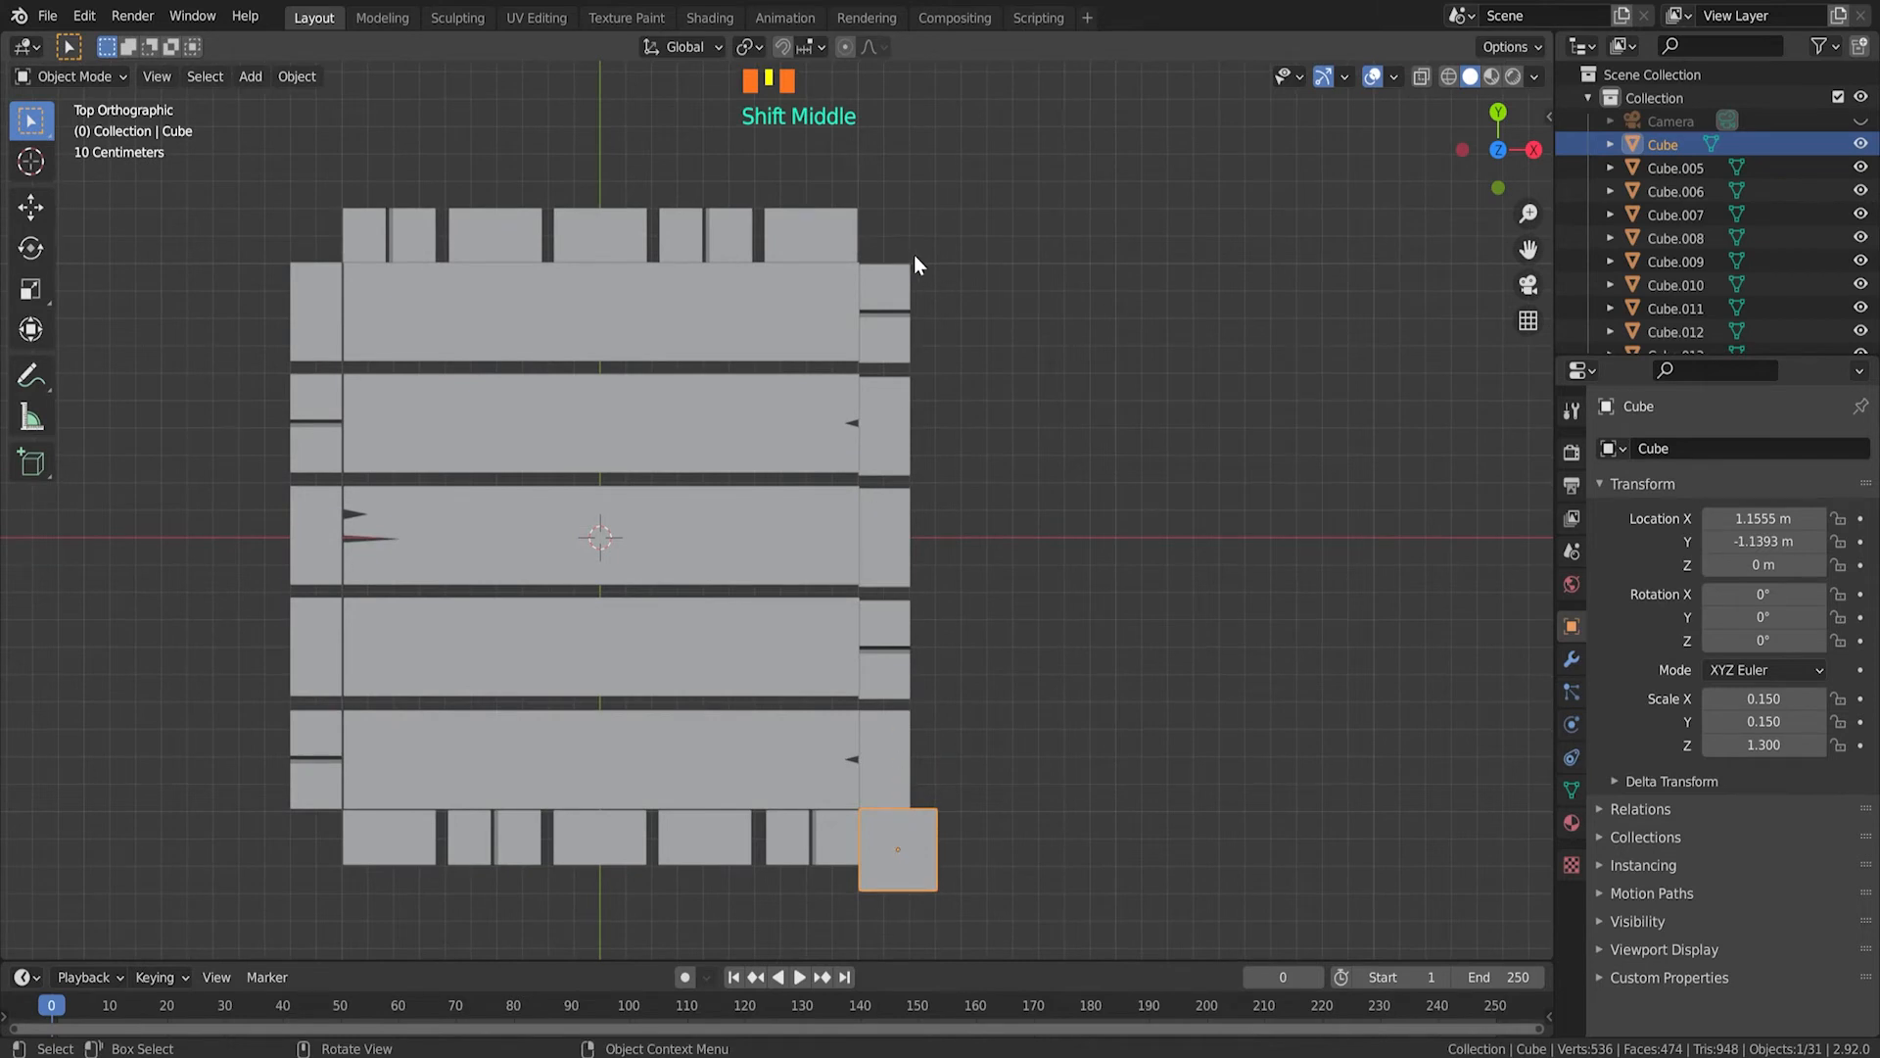
key("g")
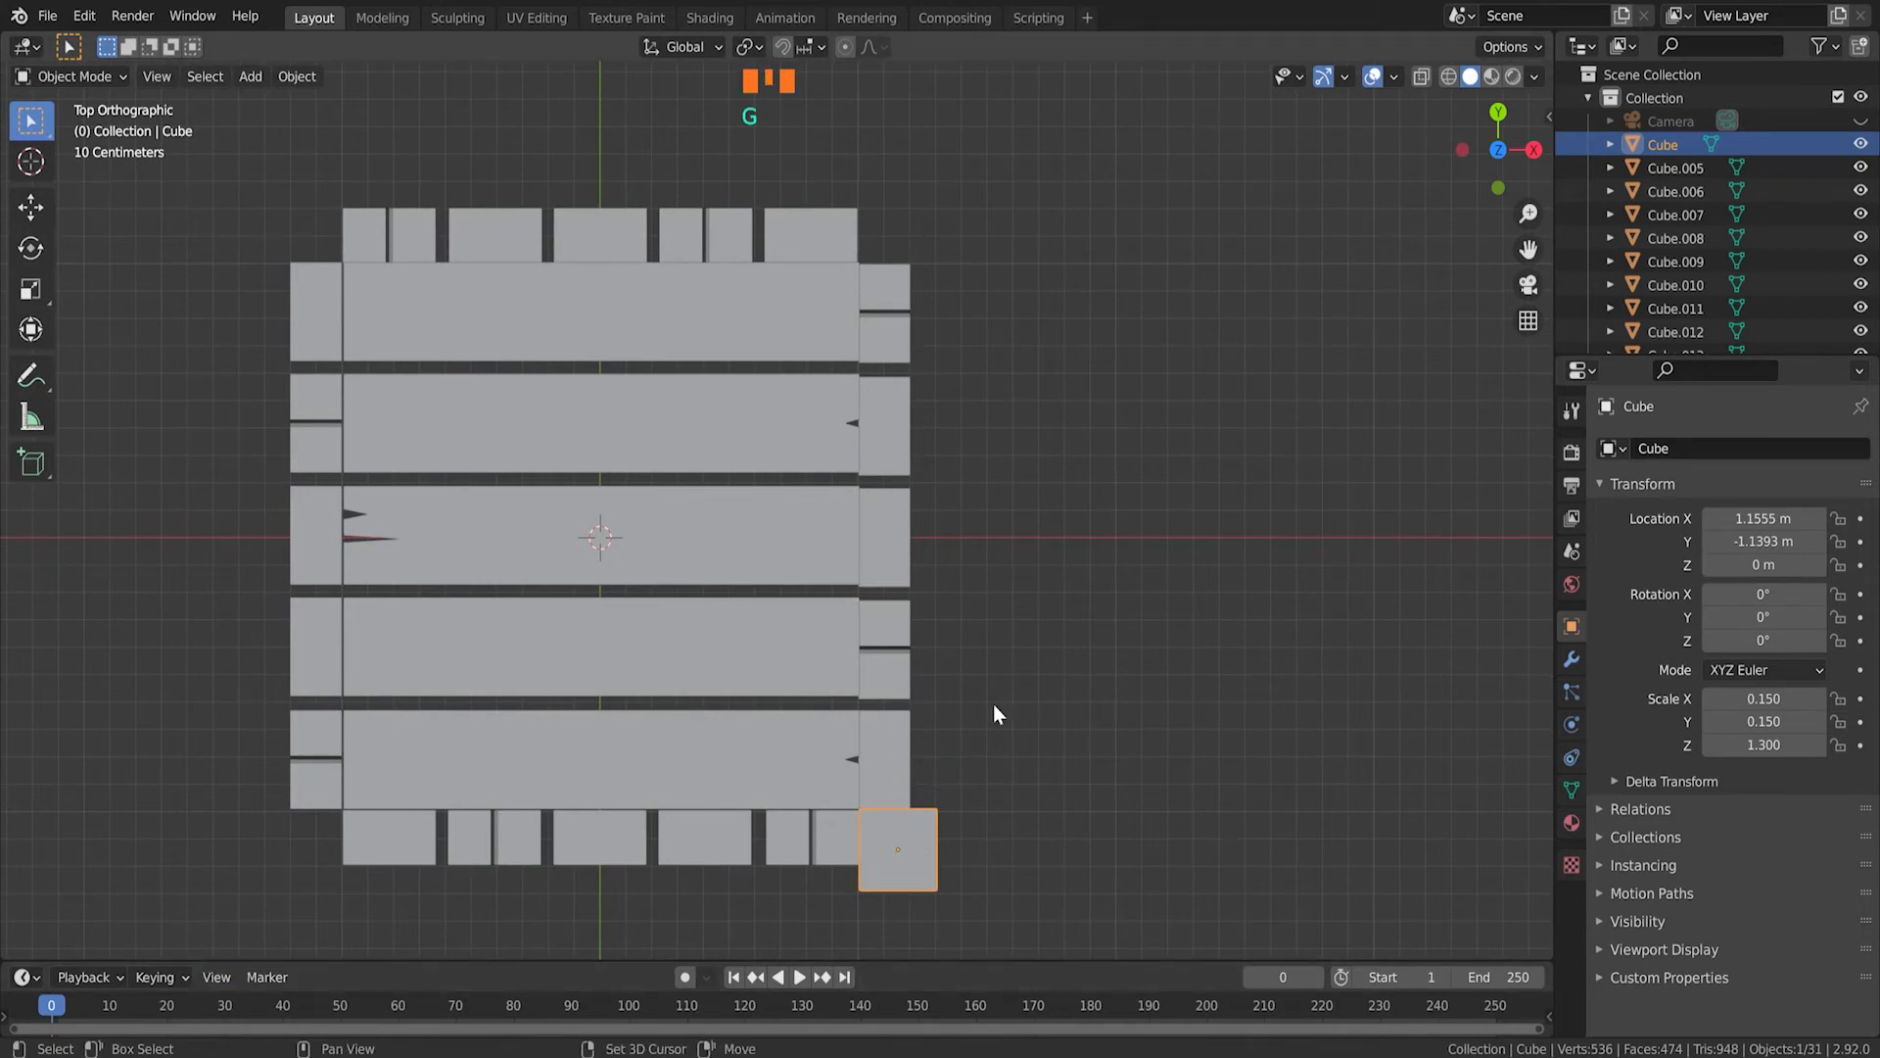
key("shift+d")
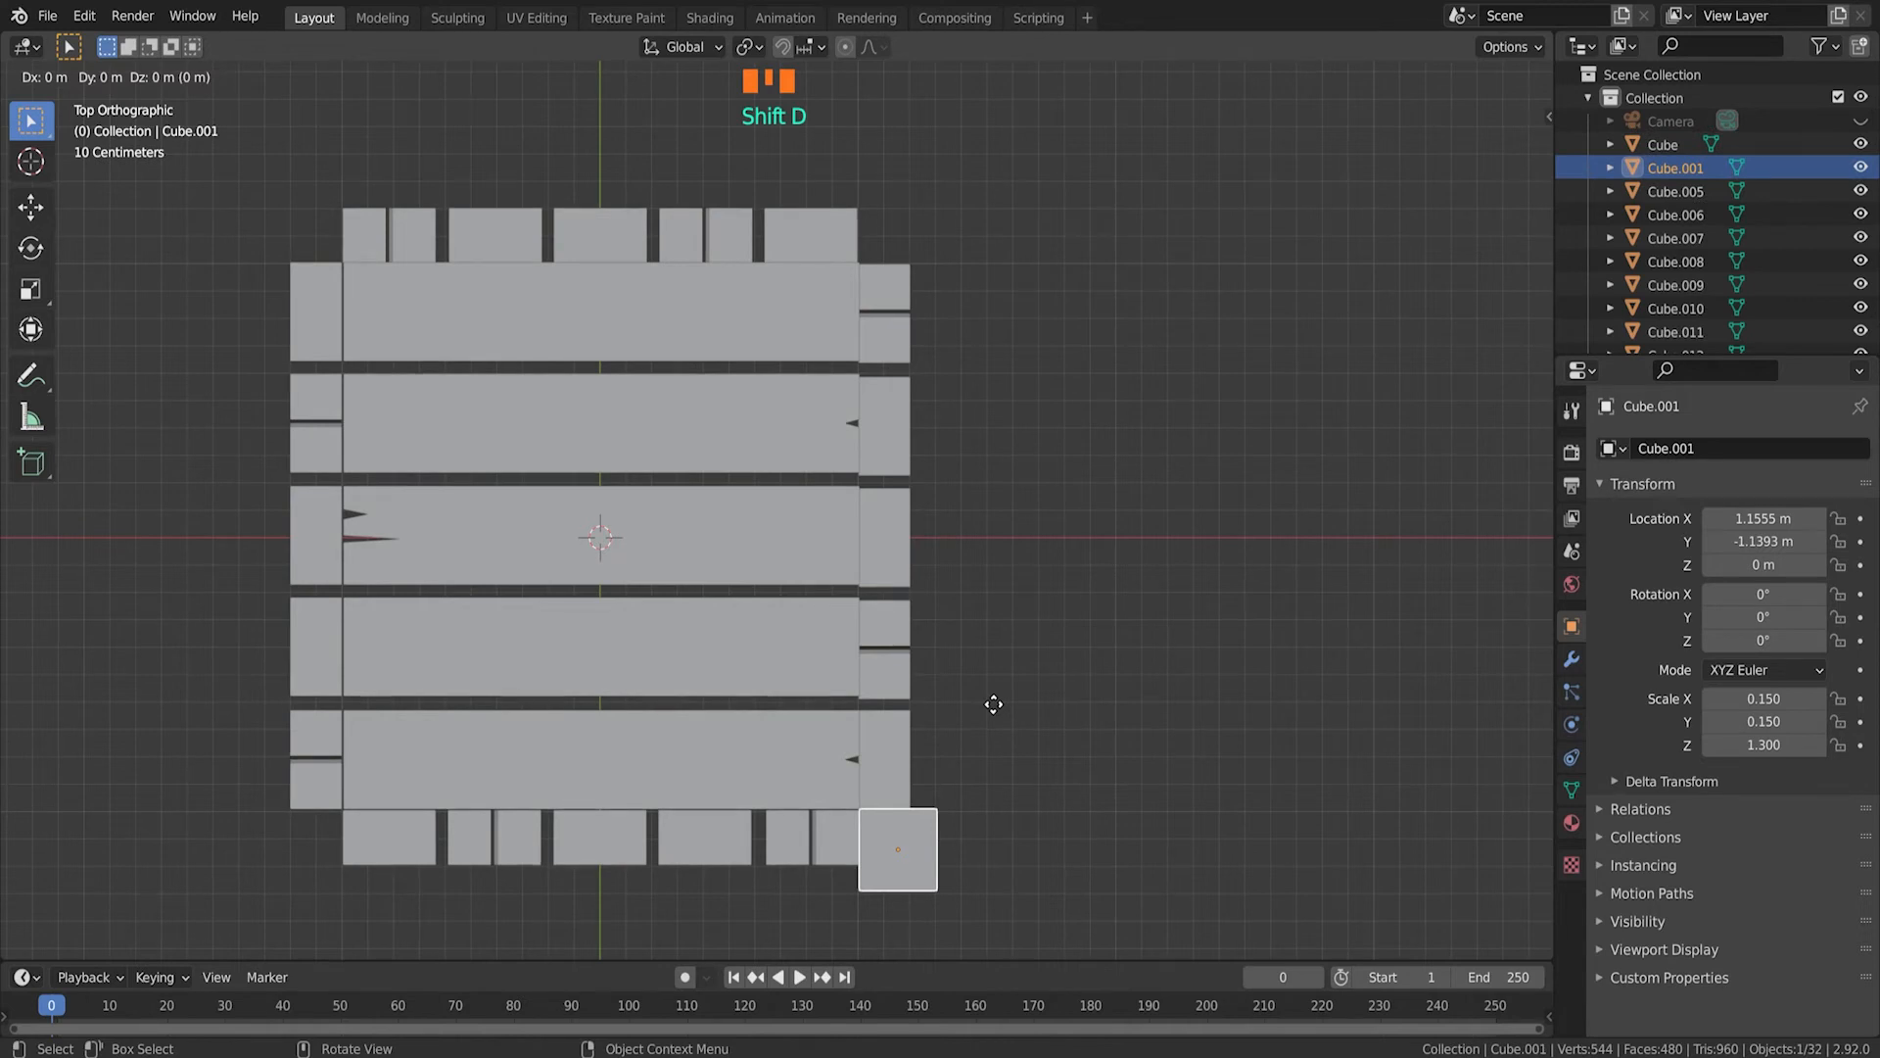
key("y")
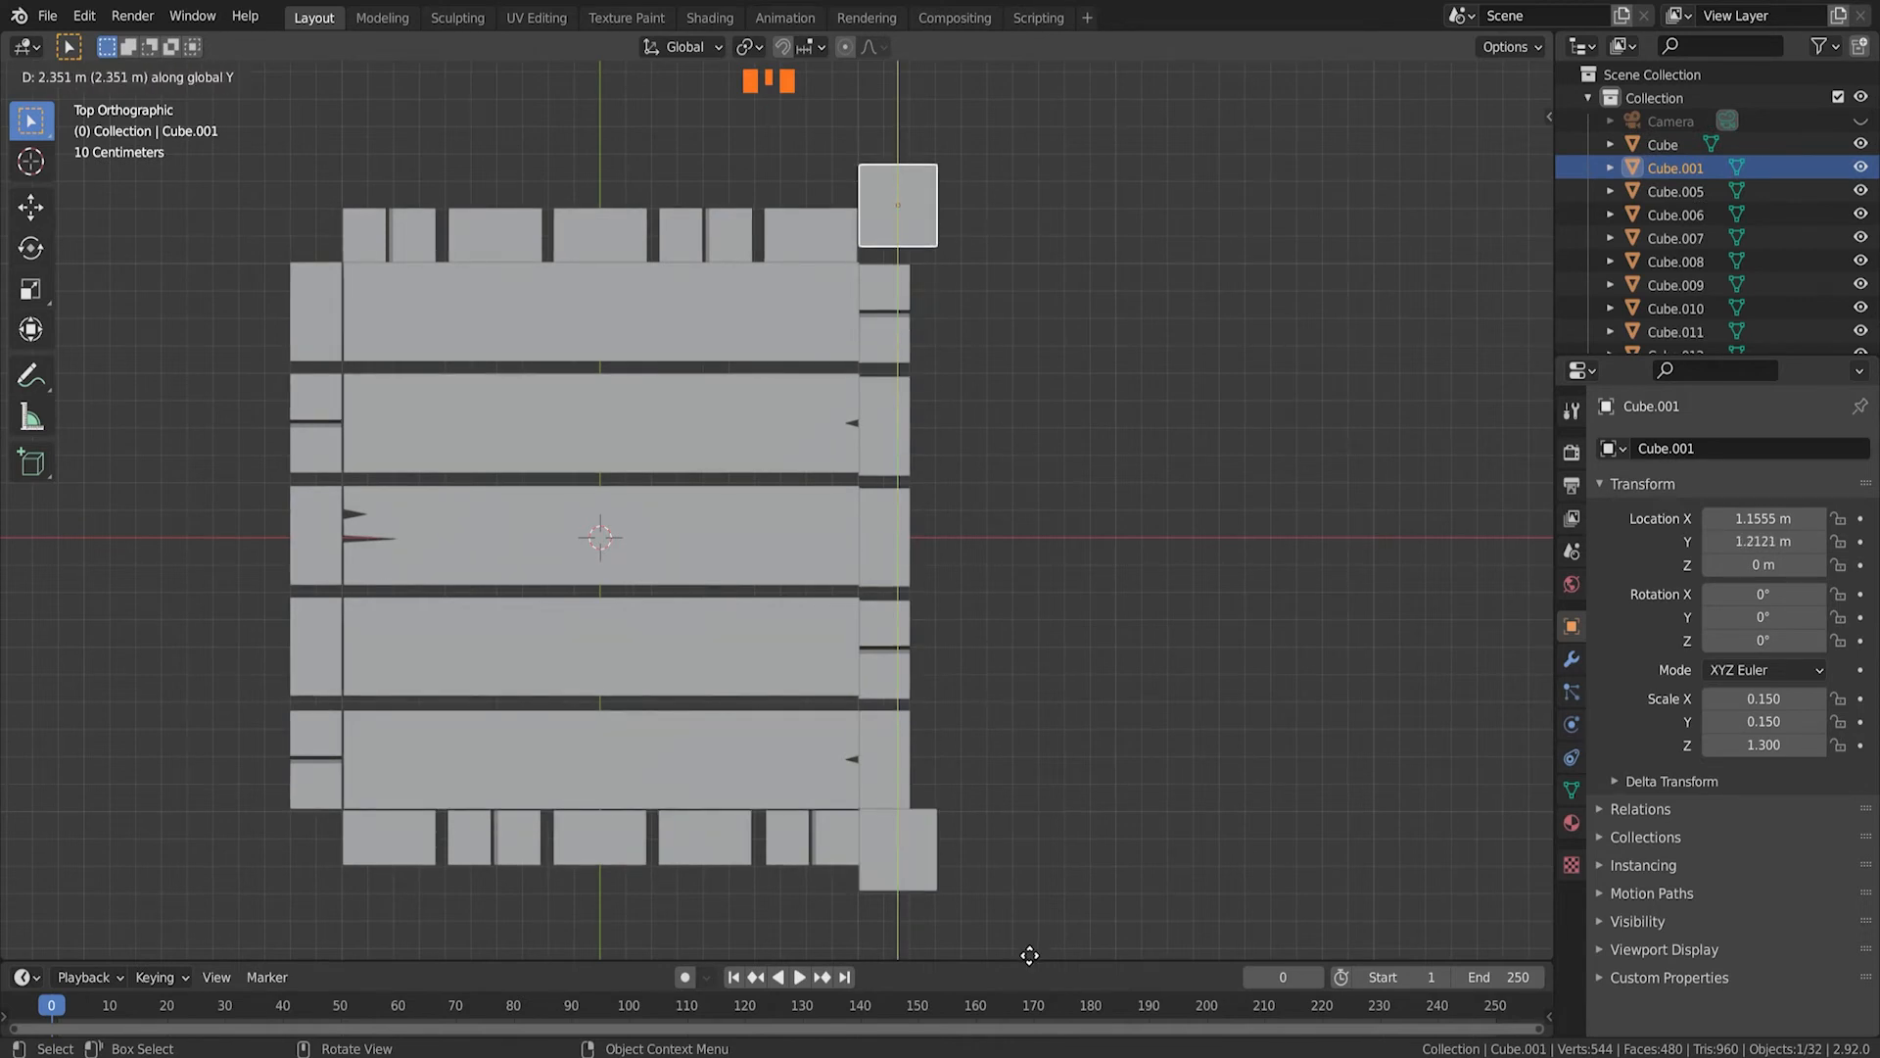
left_click(1028, 75)
Step: Nudge the two planks adjoining the +X, +Y corner post along Y and X to meet it
scroll(892, 157, "up", 4)
middle_click_drag(1060, 126, 877, 550, "shift")
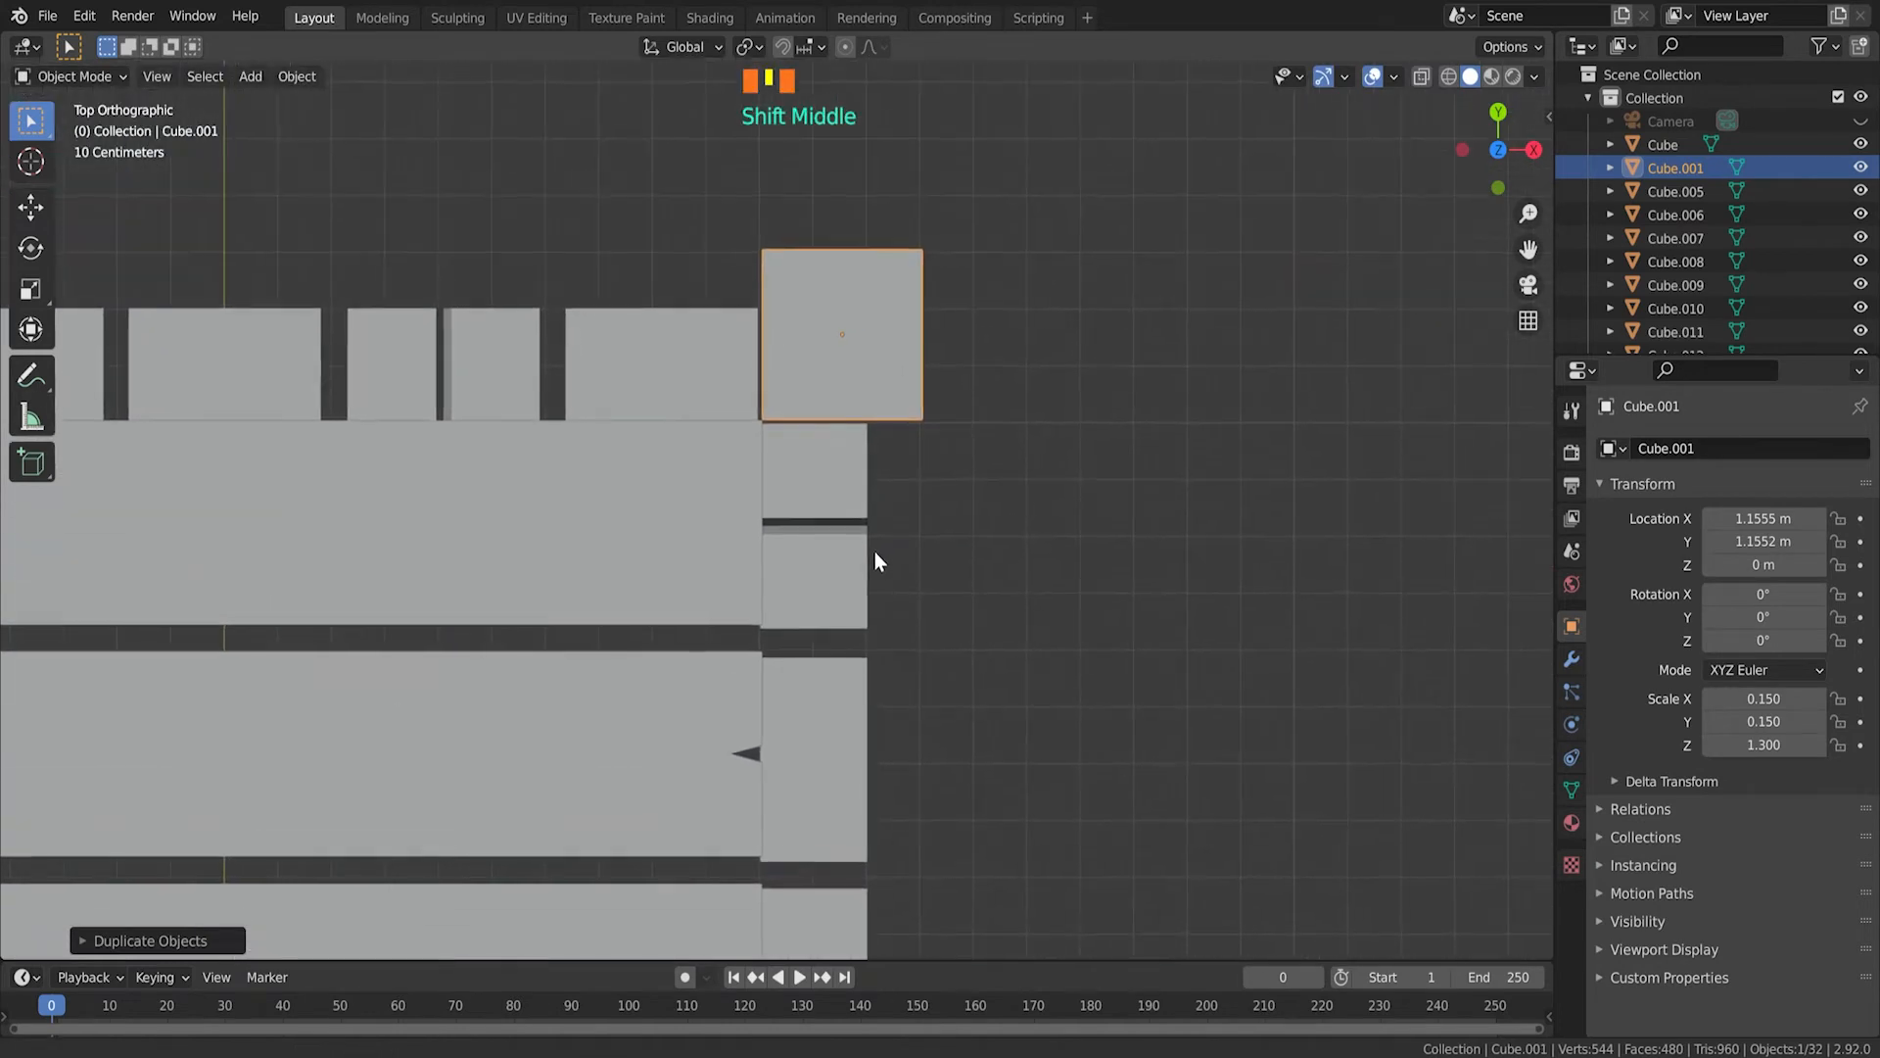
scroll(848, 294, "up", 3)
left_click(791, 463)
key("g")
key("y")
left_click(767, 411)
left_click(654, 272)
key("g")
key("x")
left_click(660, 279)
left_click(1261, 340)
Step: Select both corner posts and duplicate them along X to about -1.14 m, at the crate's opposite corners
scroll(1261, 344, "down", 8)
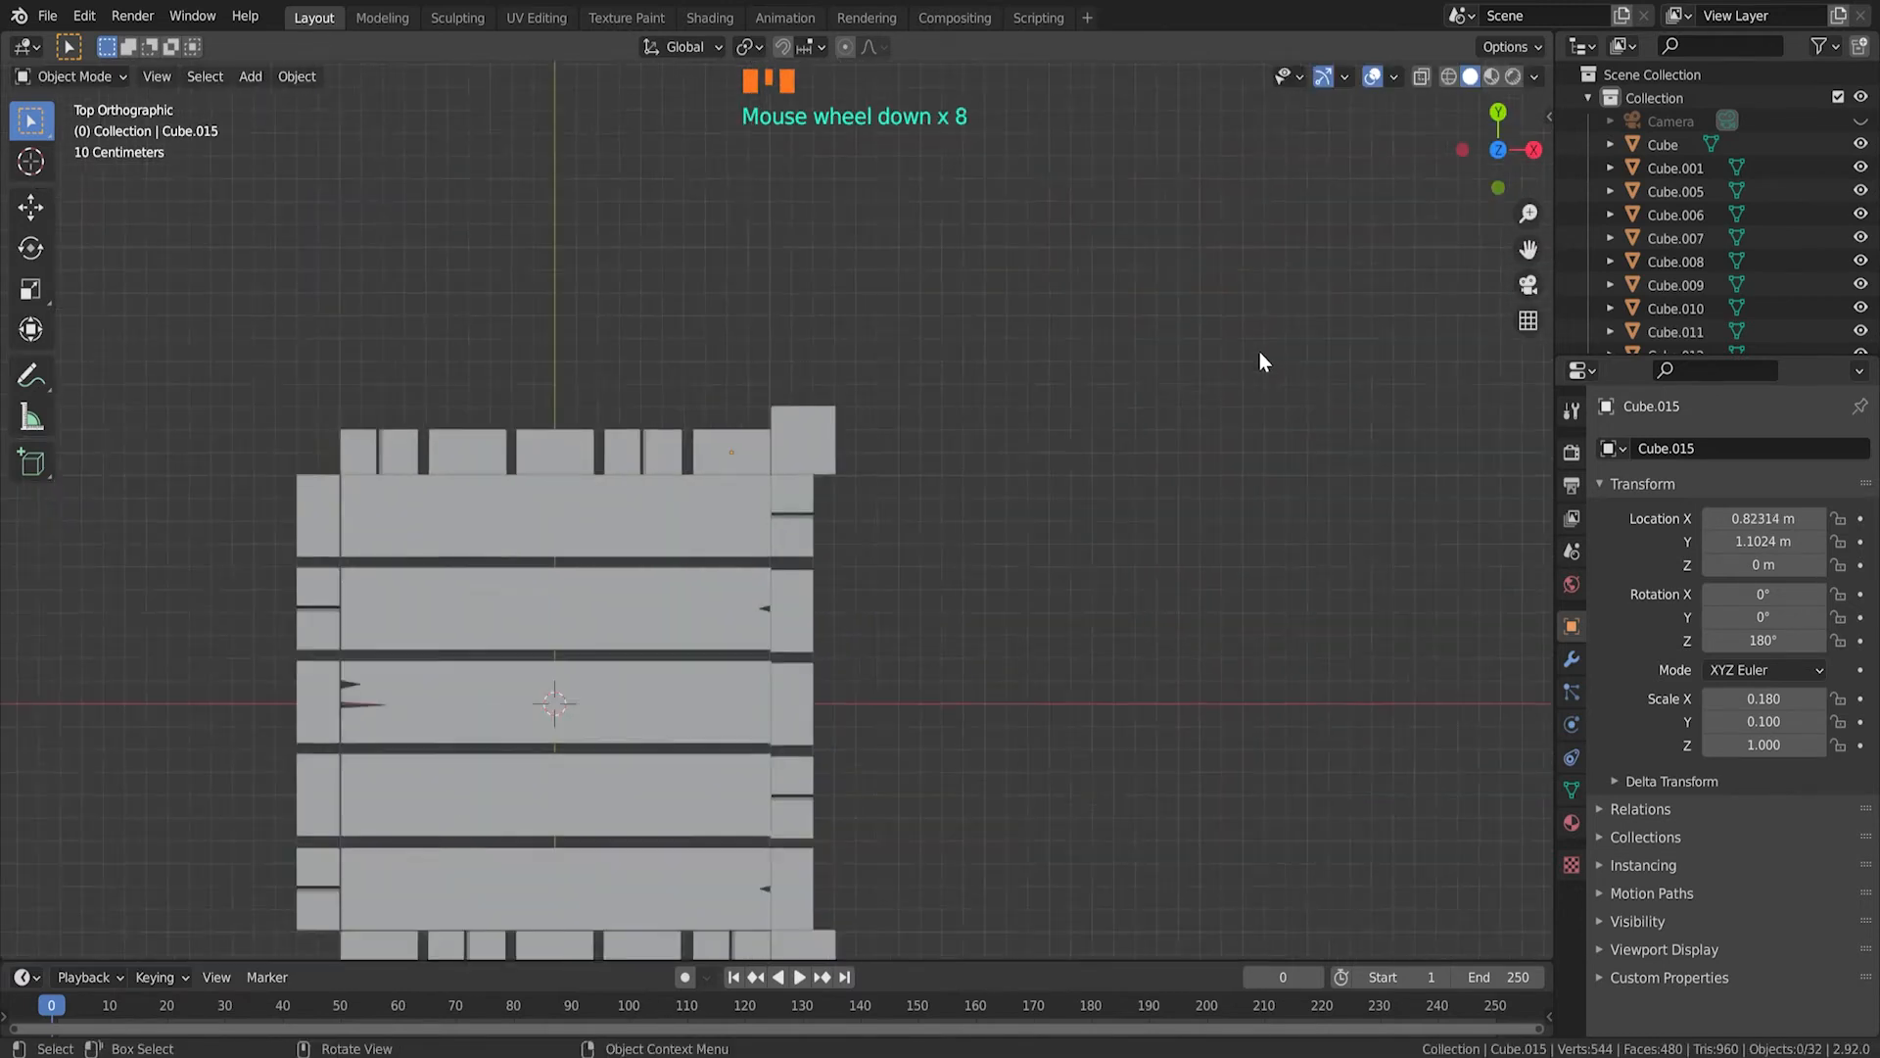
scroll(959, 497, "down", 2)
left_click(803, 480)
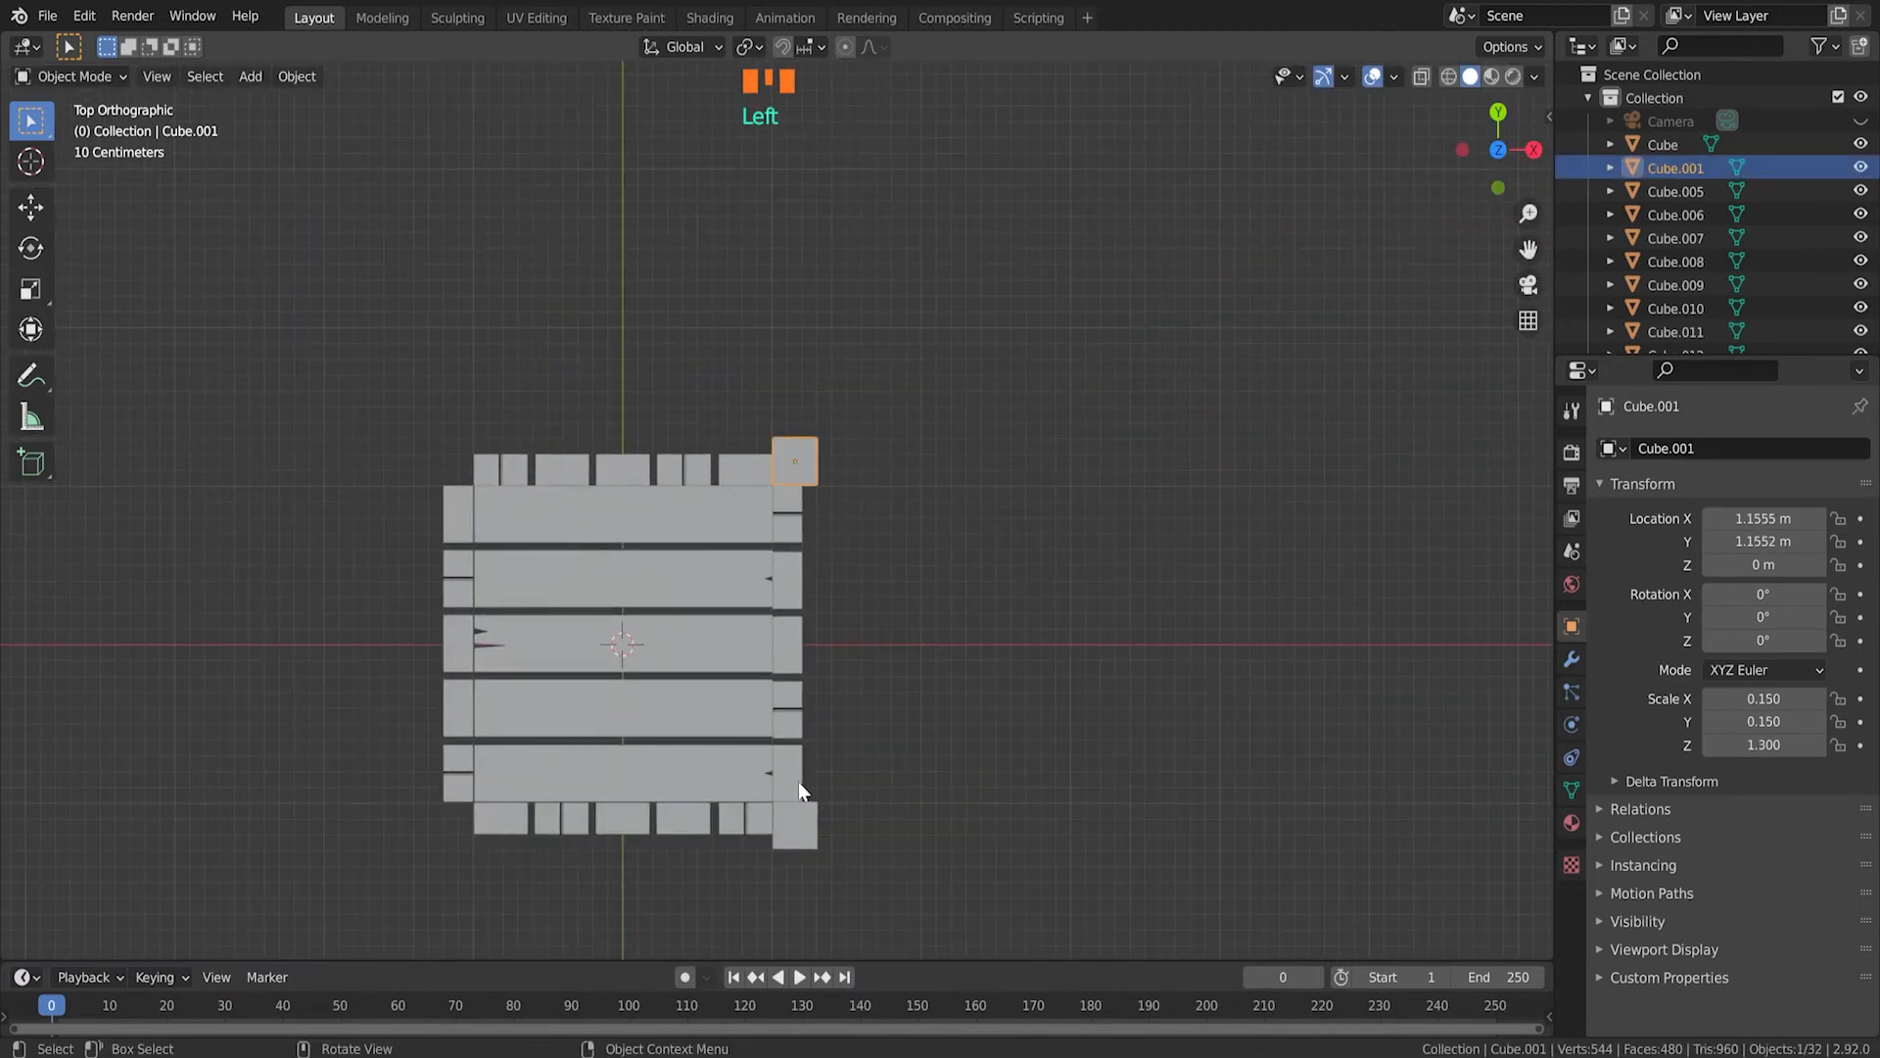
left_click(799, 827, "shift")
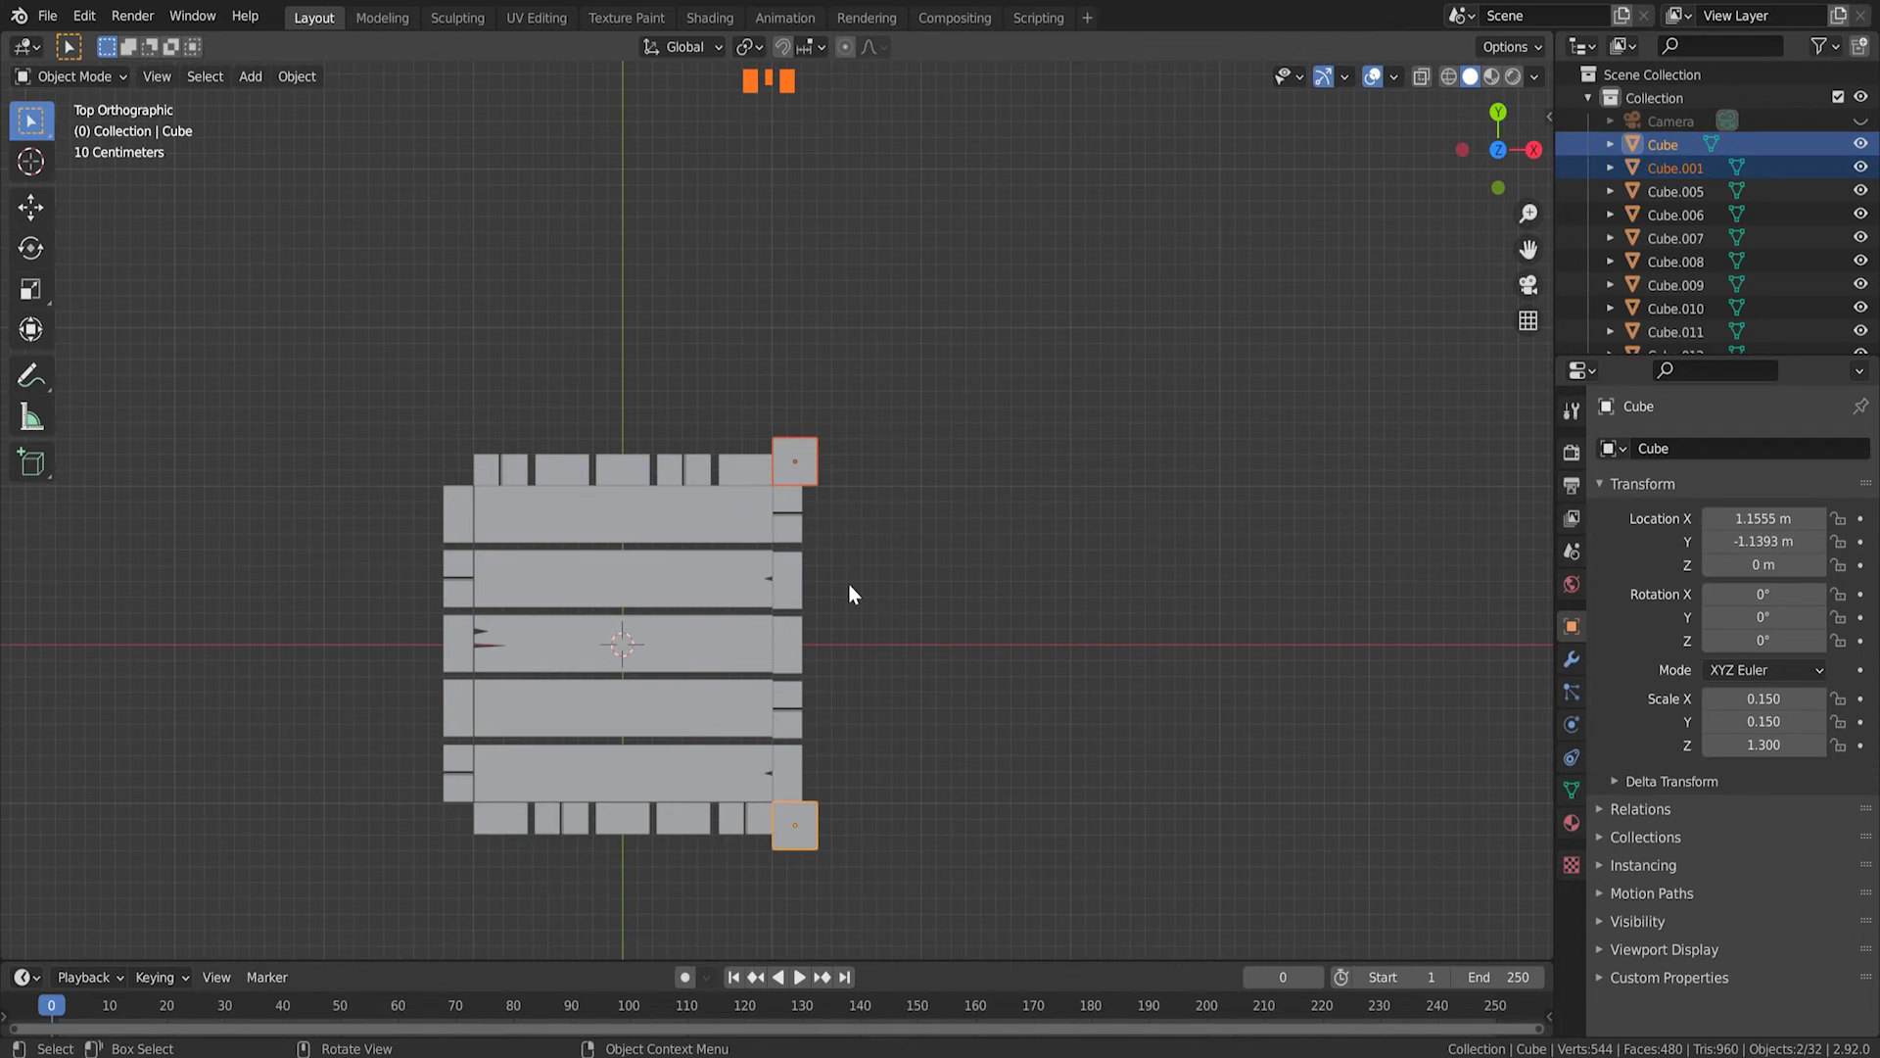
key("shift+d")
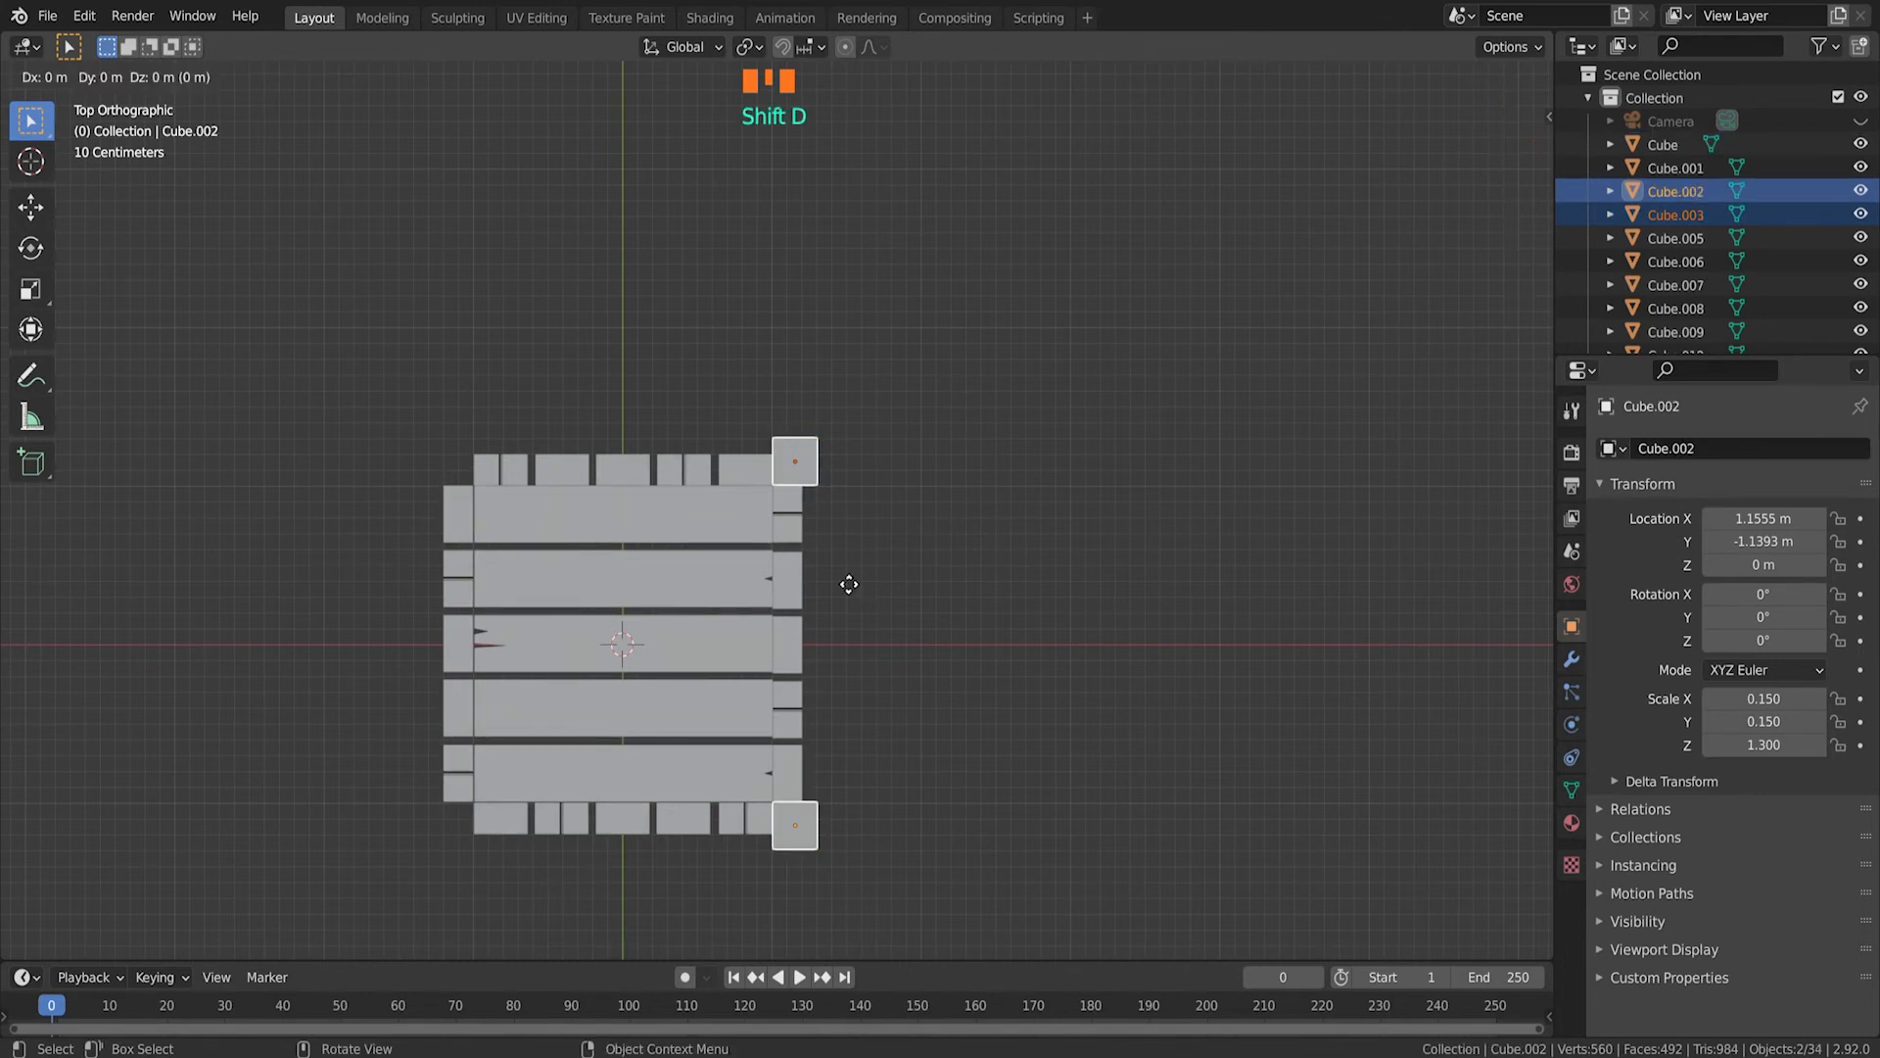
key("x")
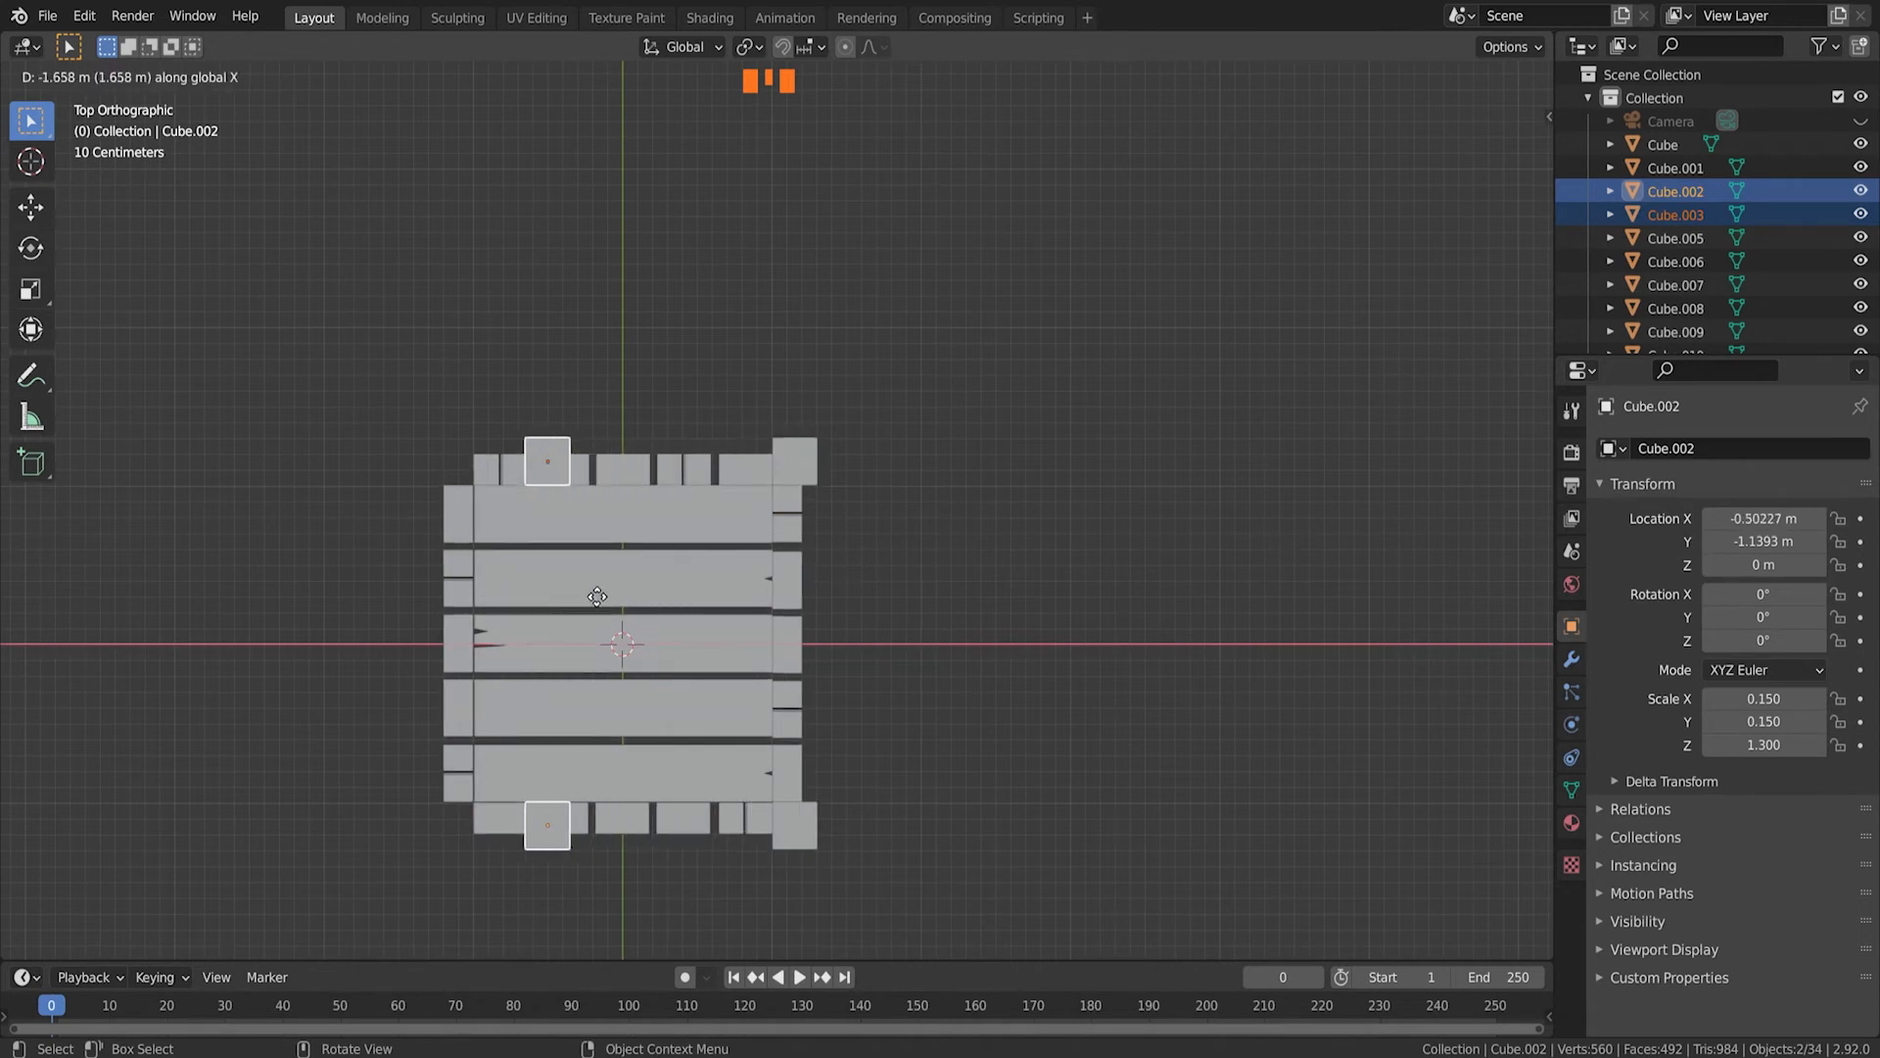
left_click(508, 590)
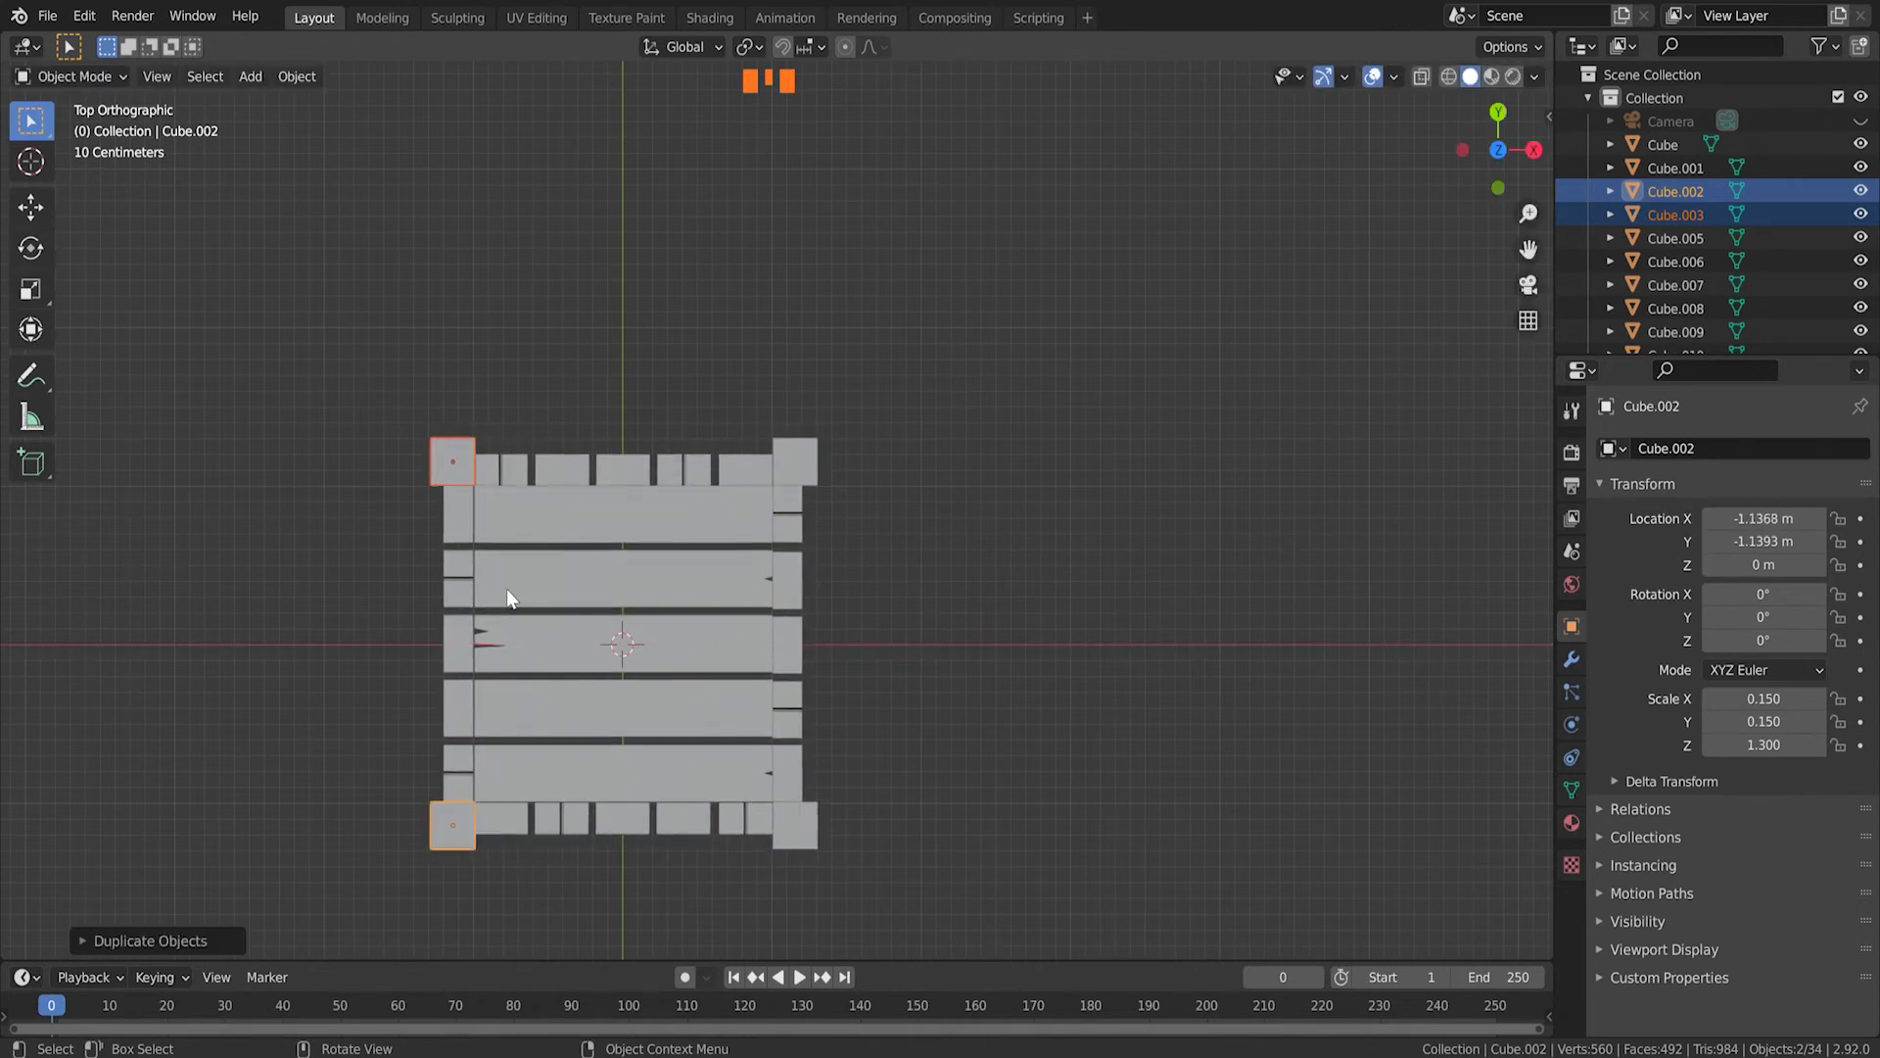
Step: Shift the two duplicated posts about 0.006 m further along negative X to line up with the top planks' ends
scroll(450, 368, "up", 4)
middle_click_drag(197, 419, 608, 432, "shift")
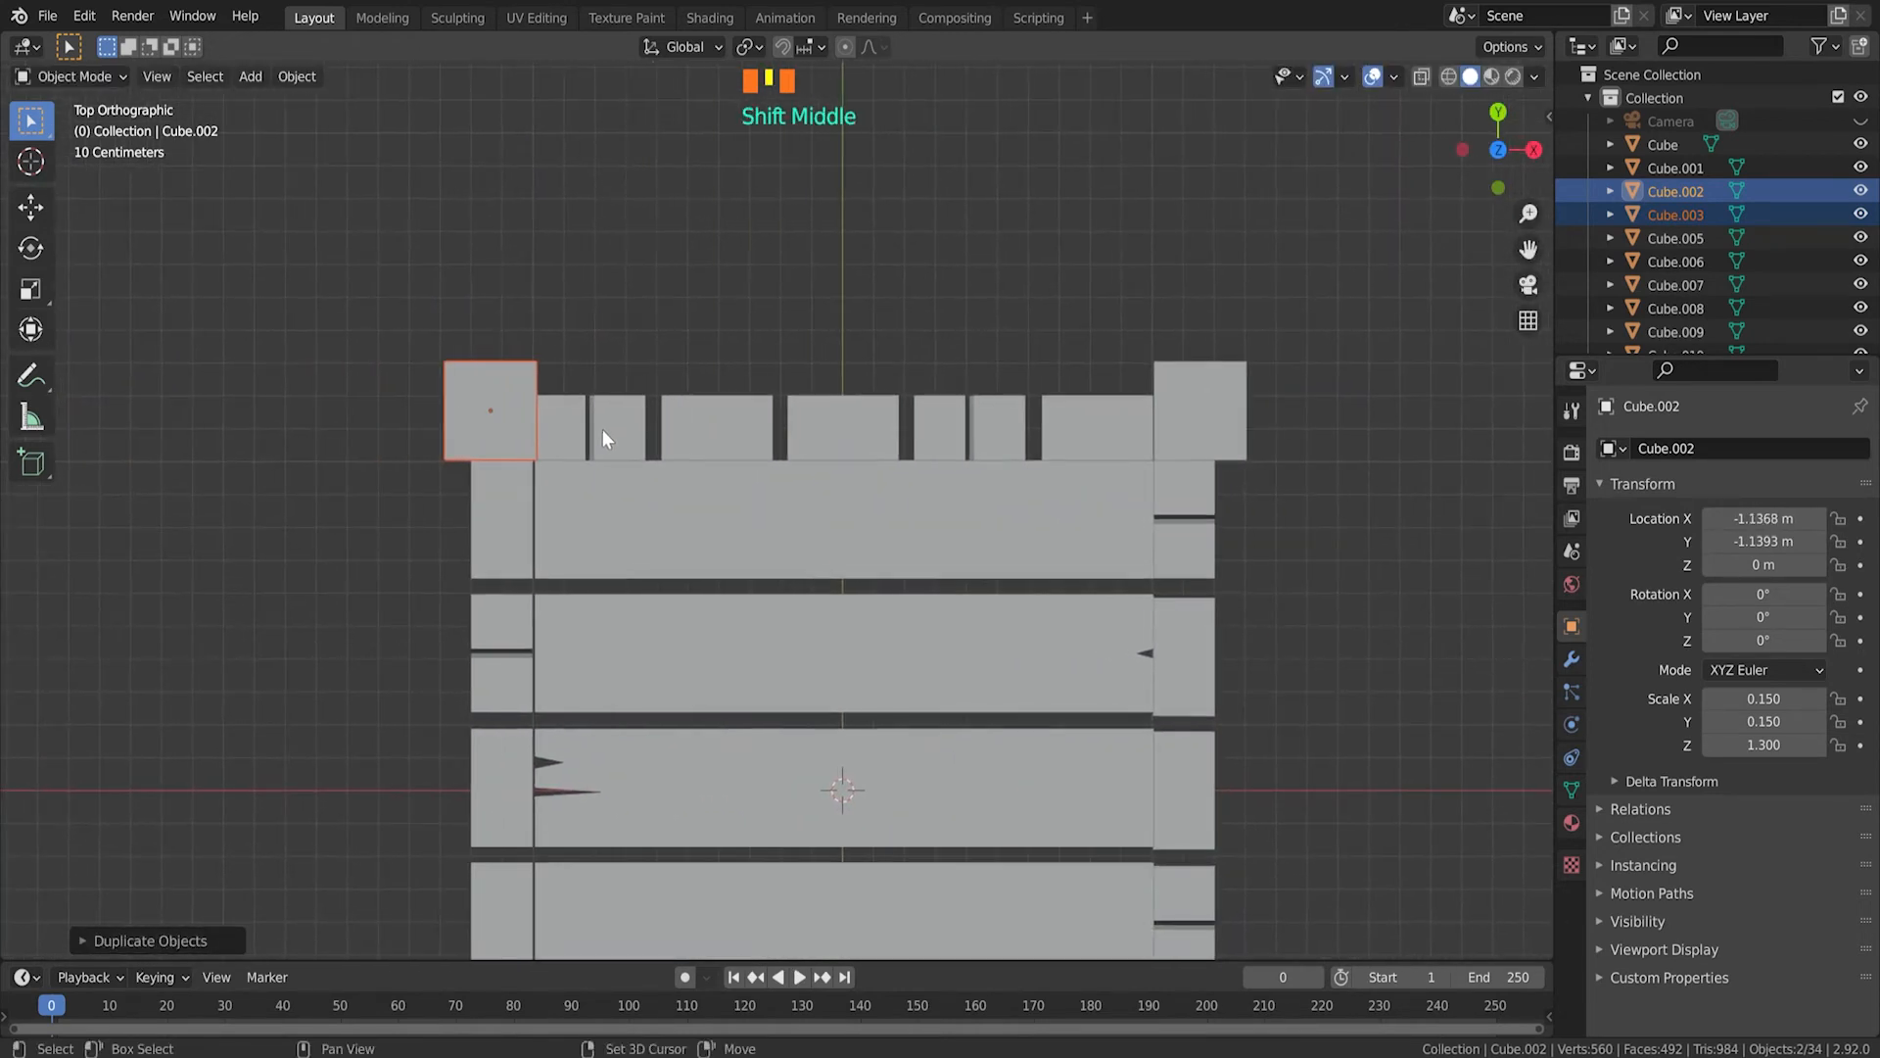
scroll(289, 459, "up", 3)
scroll(281, 428, "up", 3)
middle_click_drag(281, 428, 1104, 525, "shift")
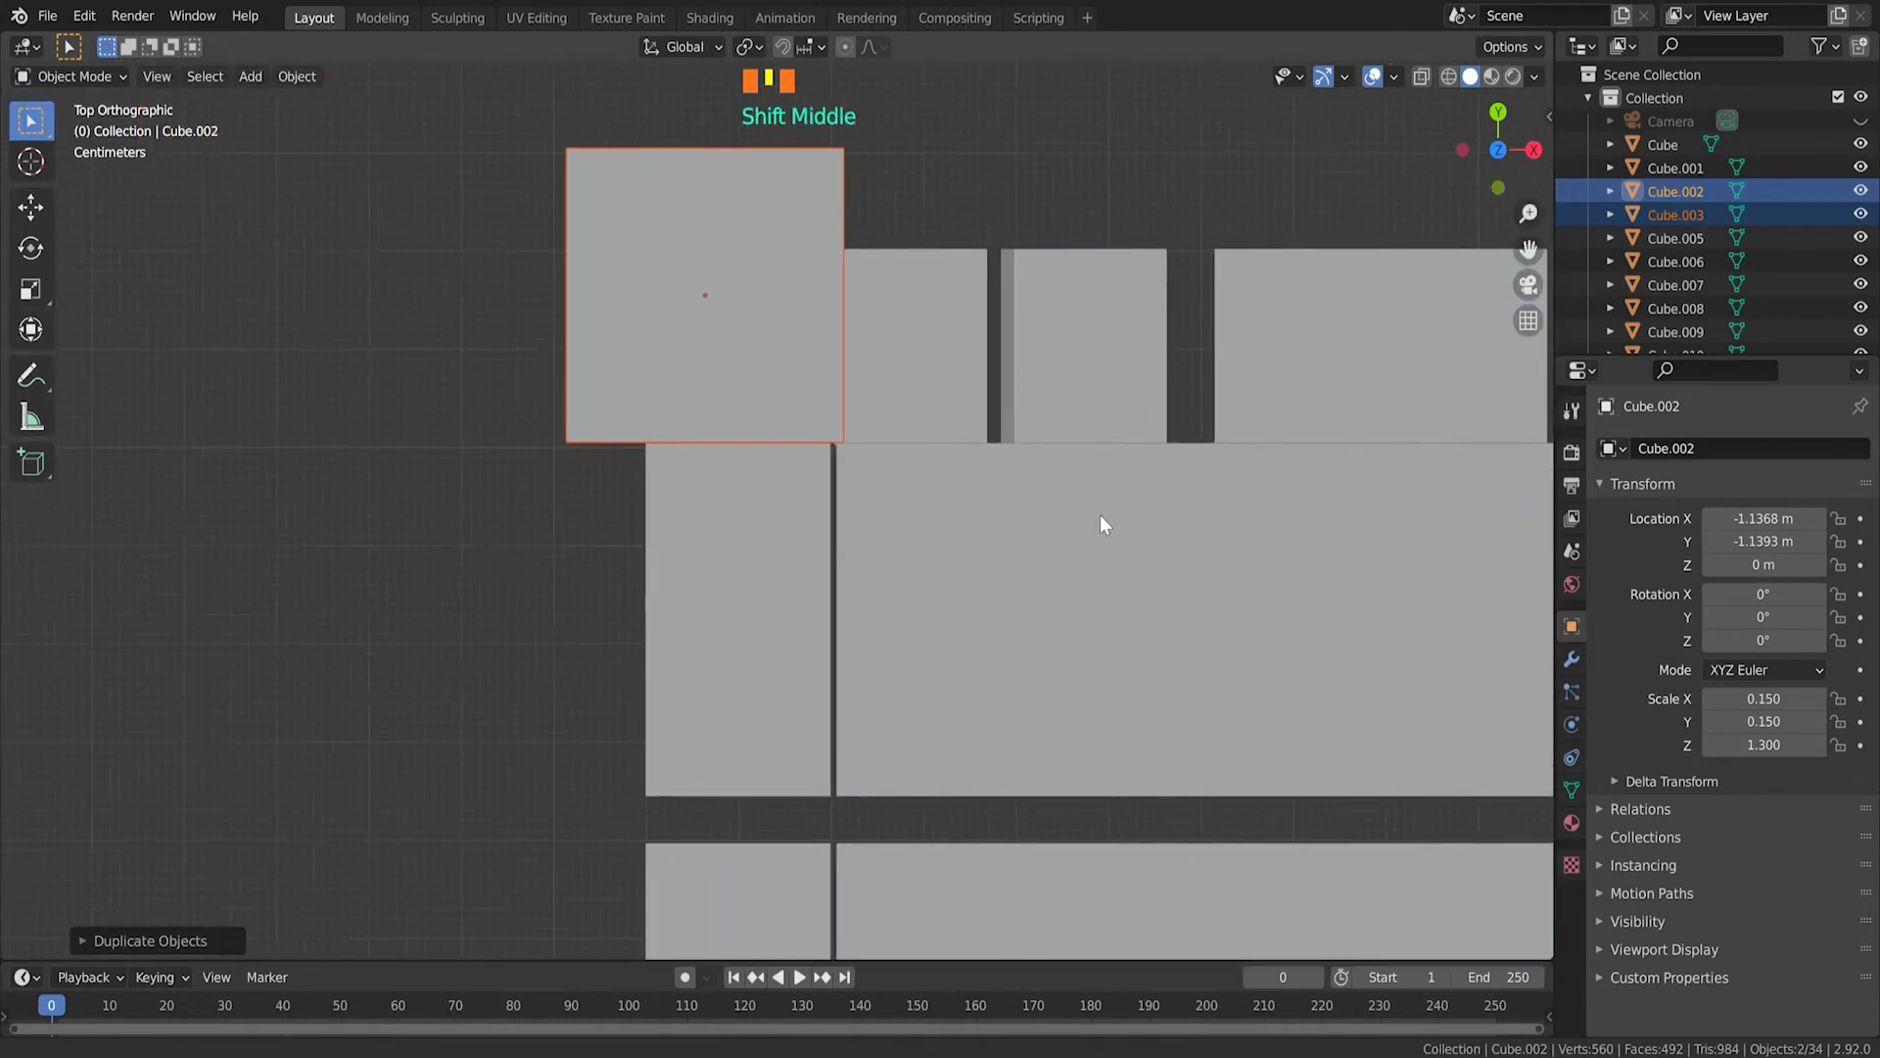
scroll(769, 397, "up", 3)
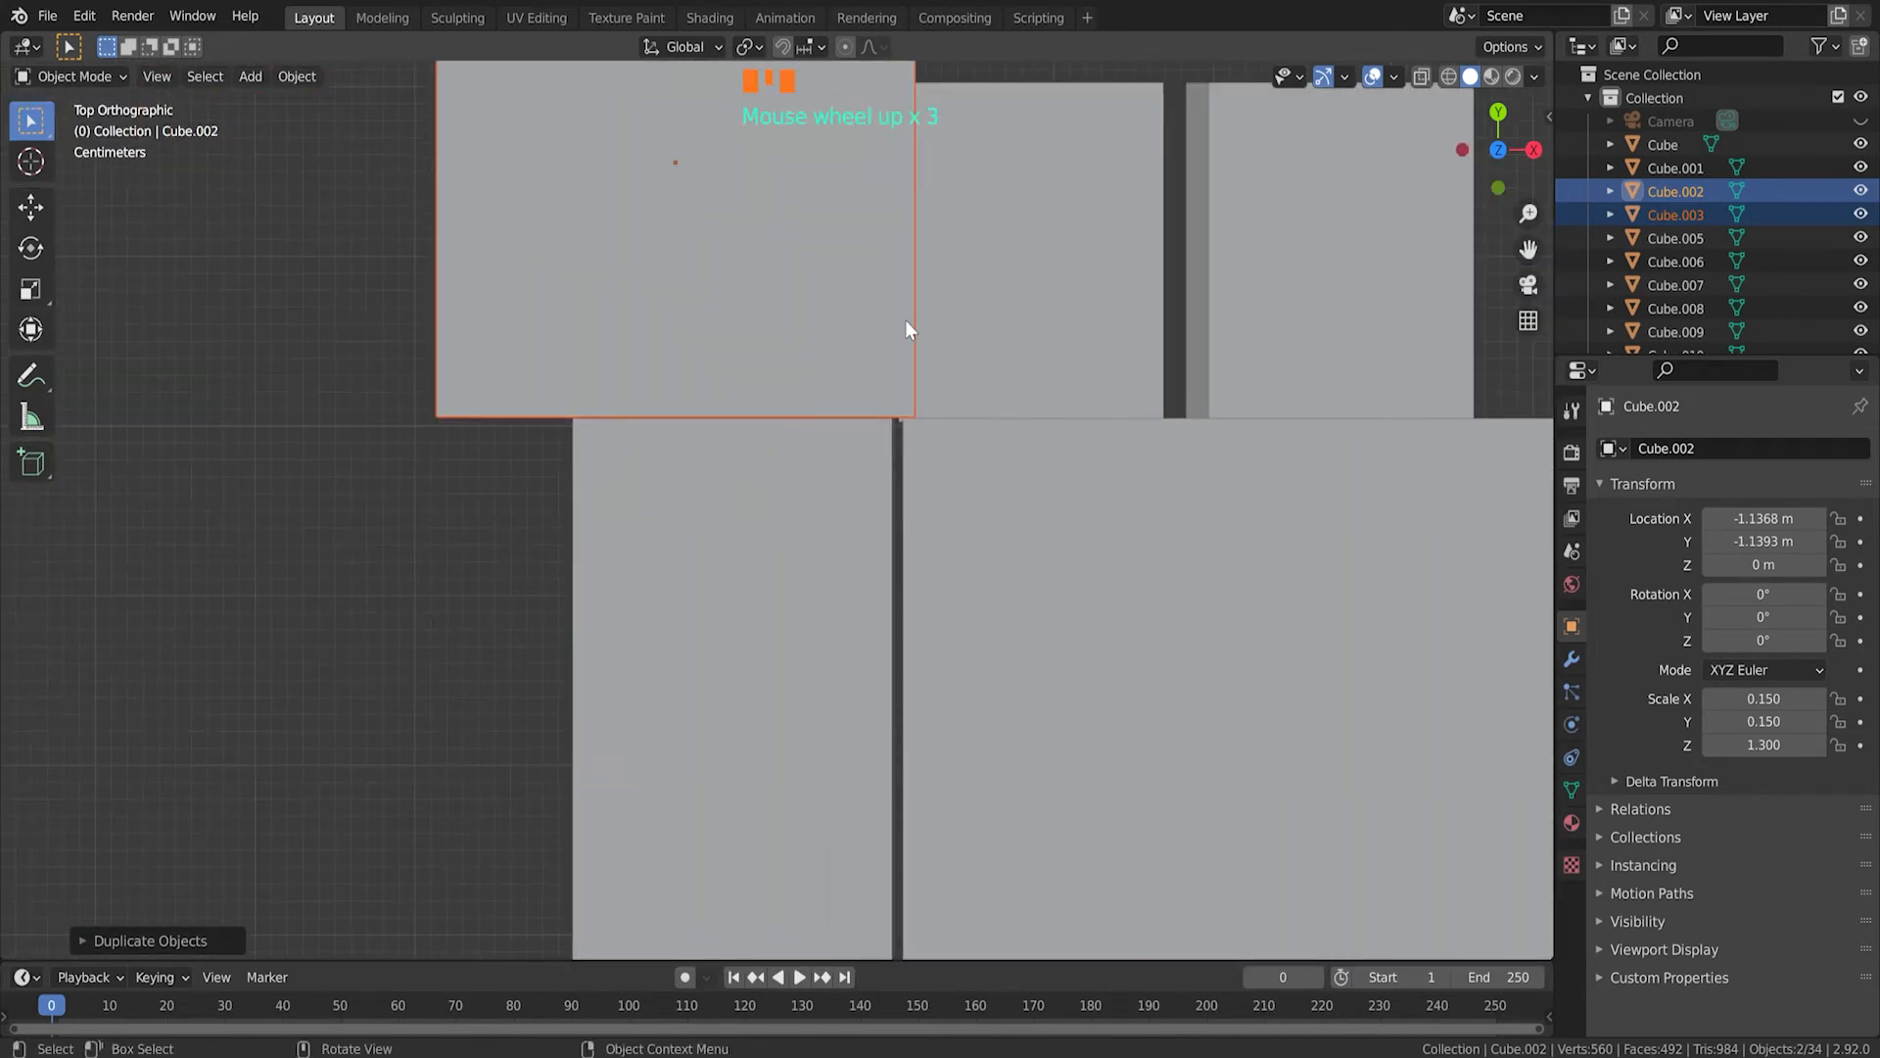
key("g")
key("x")
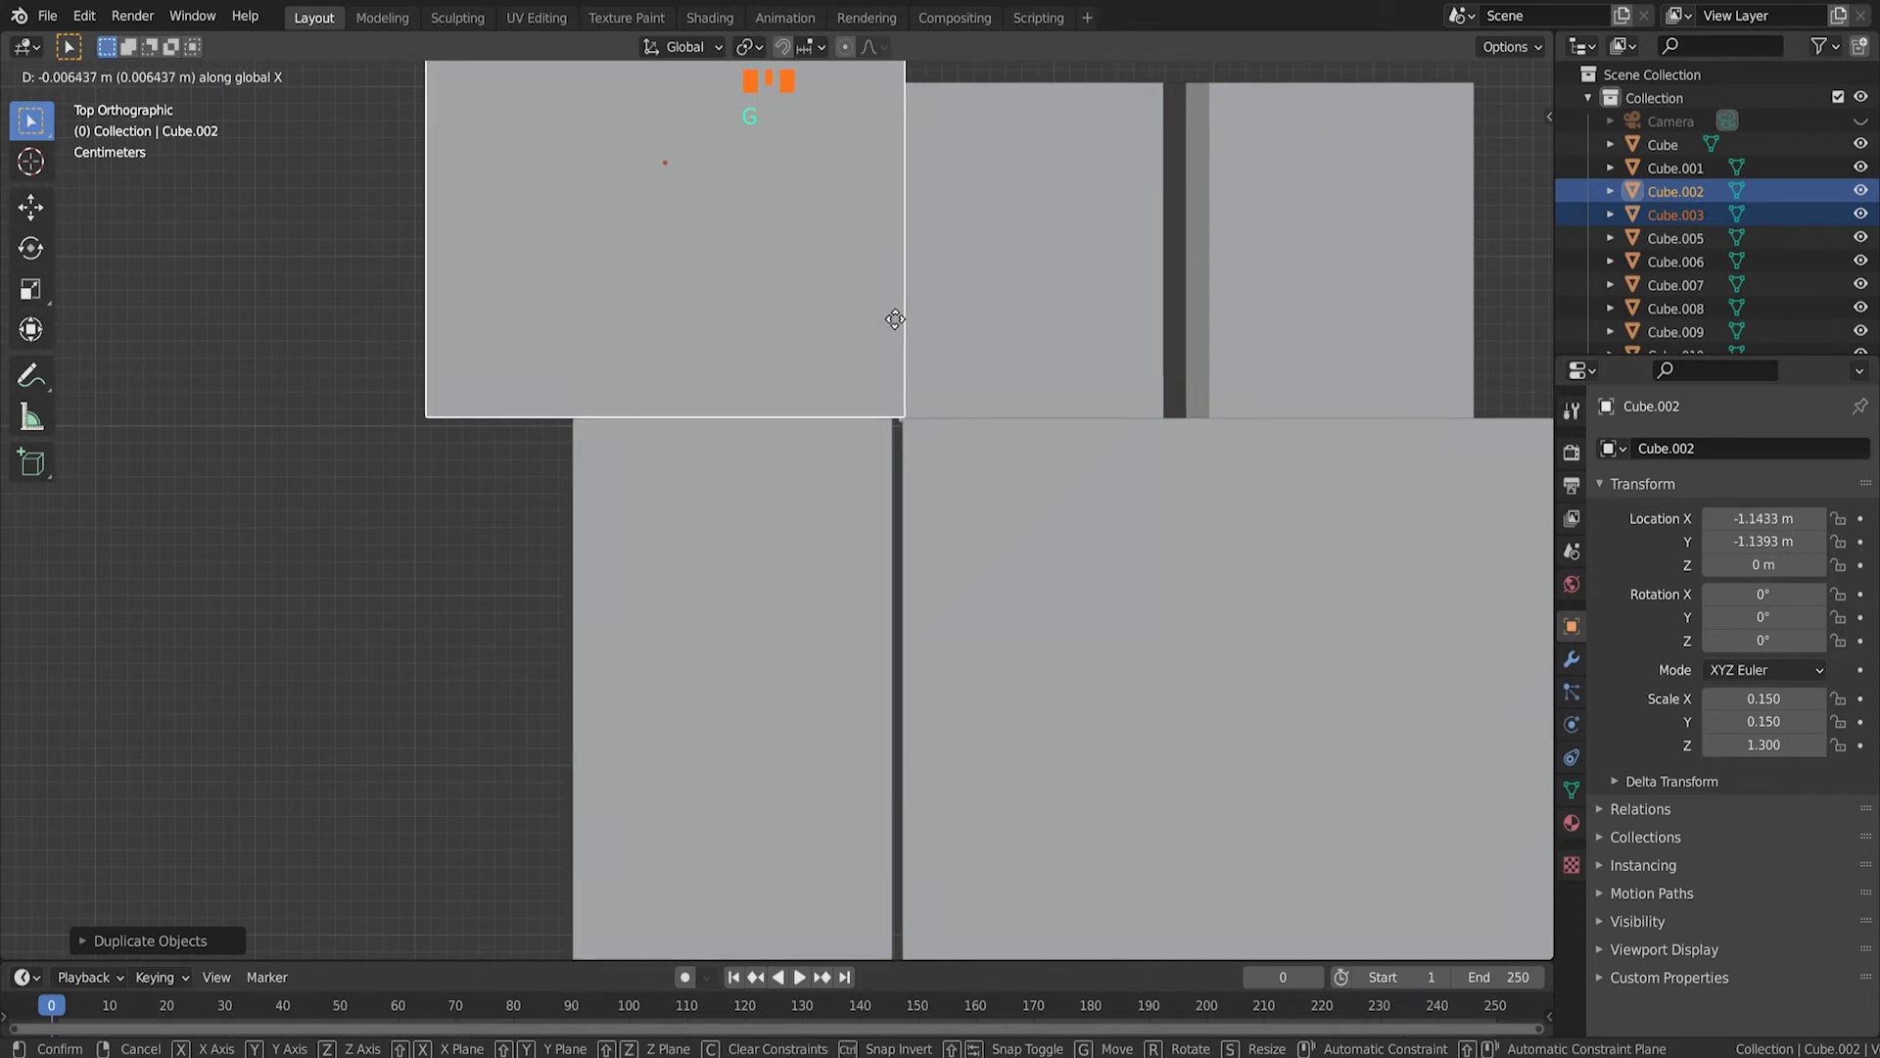
left_click(895, 320)
Step: Nudge the end plank of the +Y row slightly along X, clear of the -X, +Y corner post
left_click(990, 316)
key("g")
key("x")
left_click(994, 315)
left_click(829, 595)
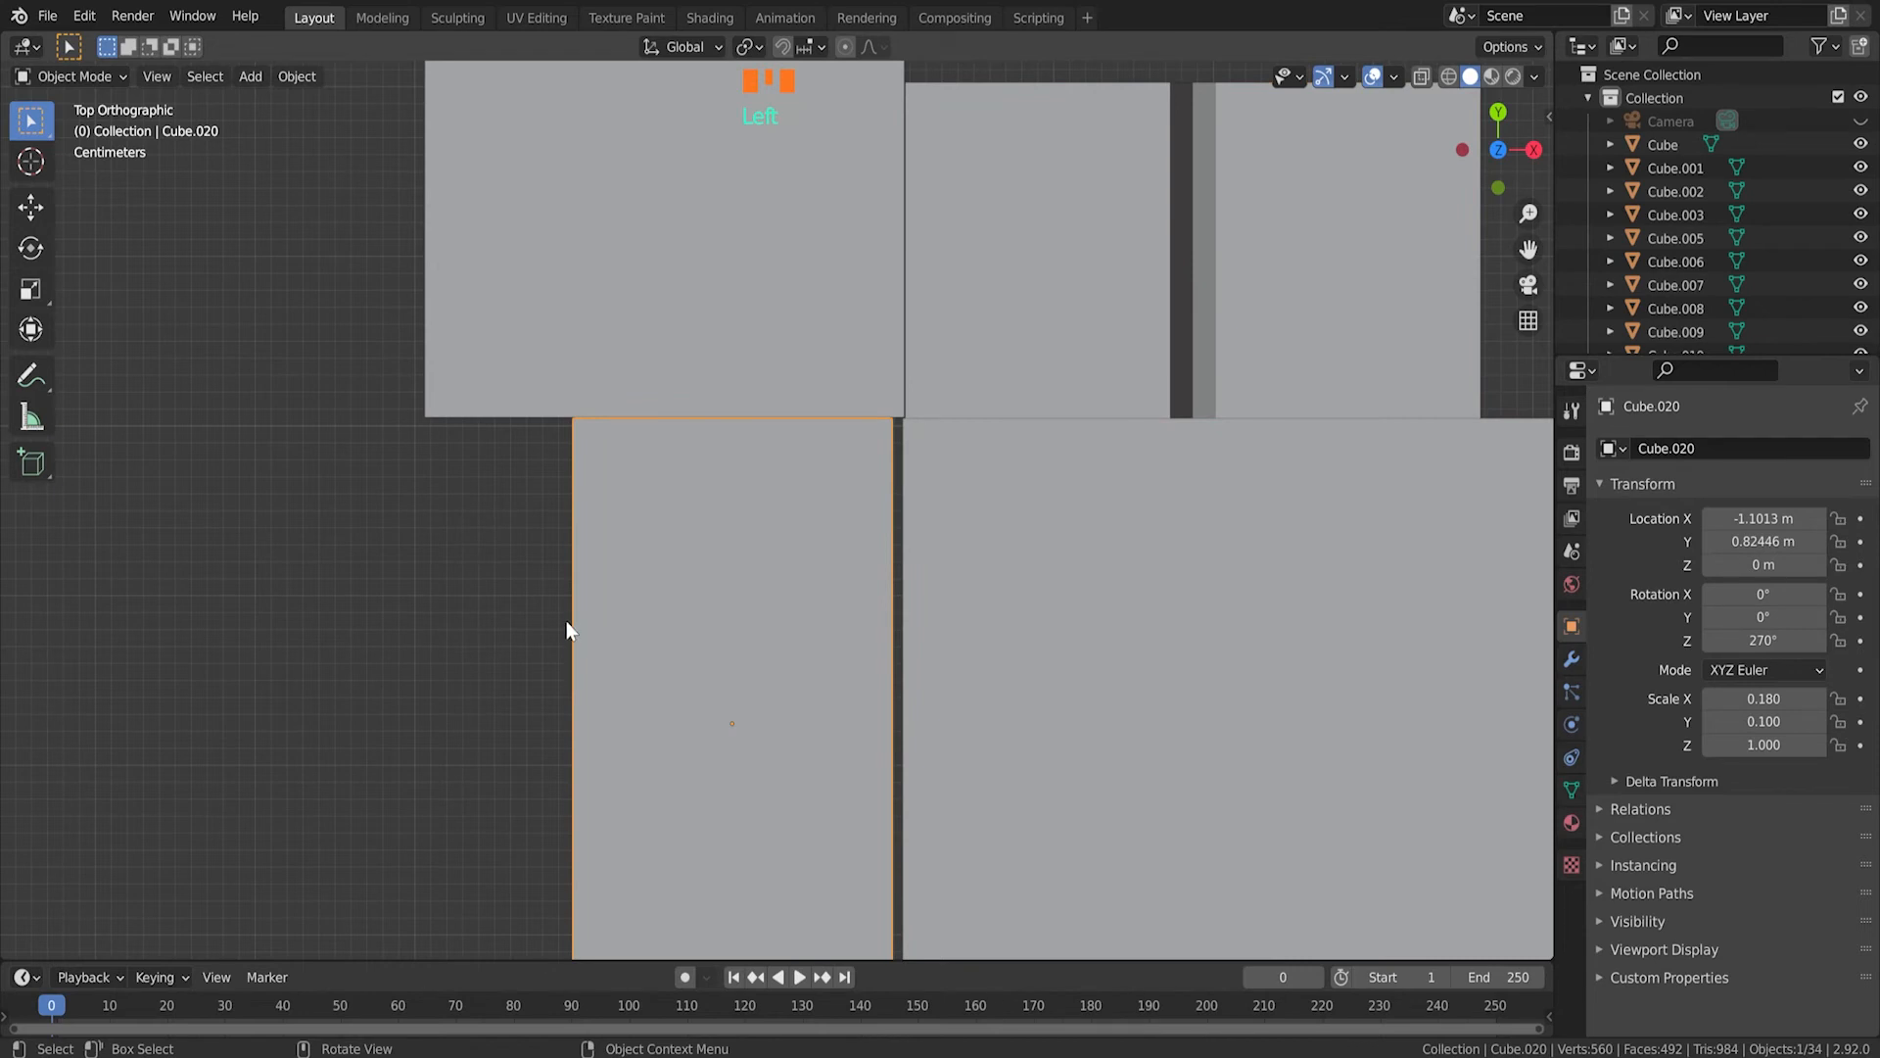
Step: Nudge the end plank of the -Y row about 0.003 m along X, clear of the -X, -Y corner post, and deselect it
scroll(567, 620, "down", 6)
scroll(761, 769, "down", 4)
middle_click_drag(761, 770, 844, 392, "shift")
scroll(866, 750, "up", 10)
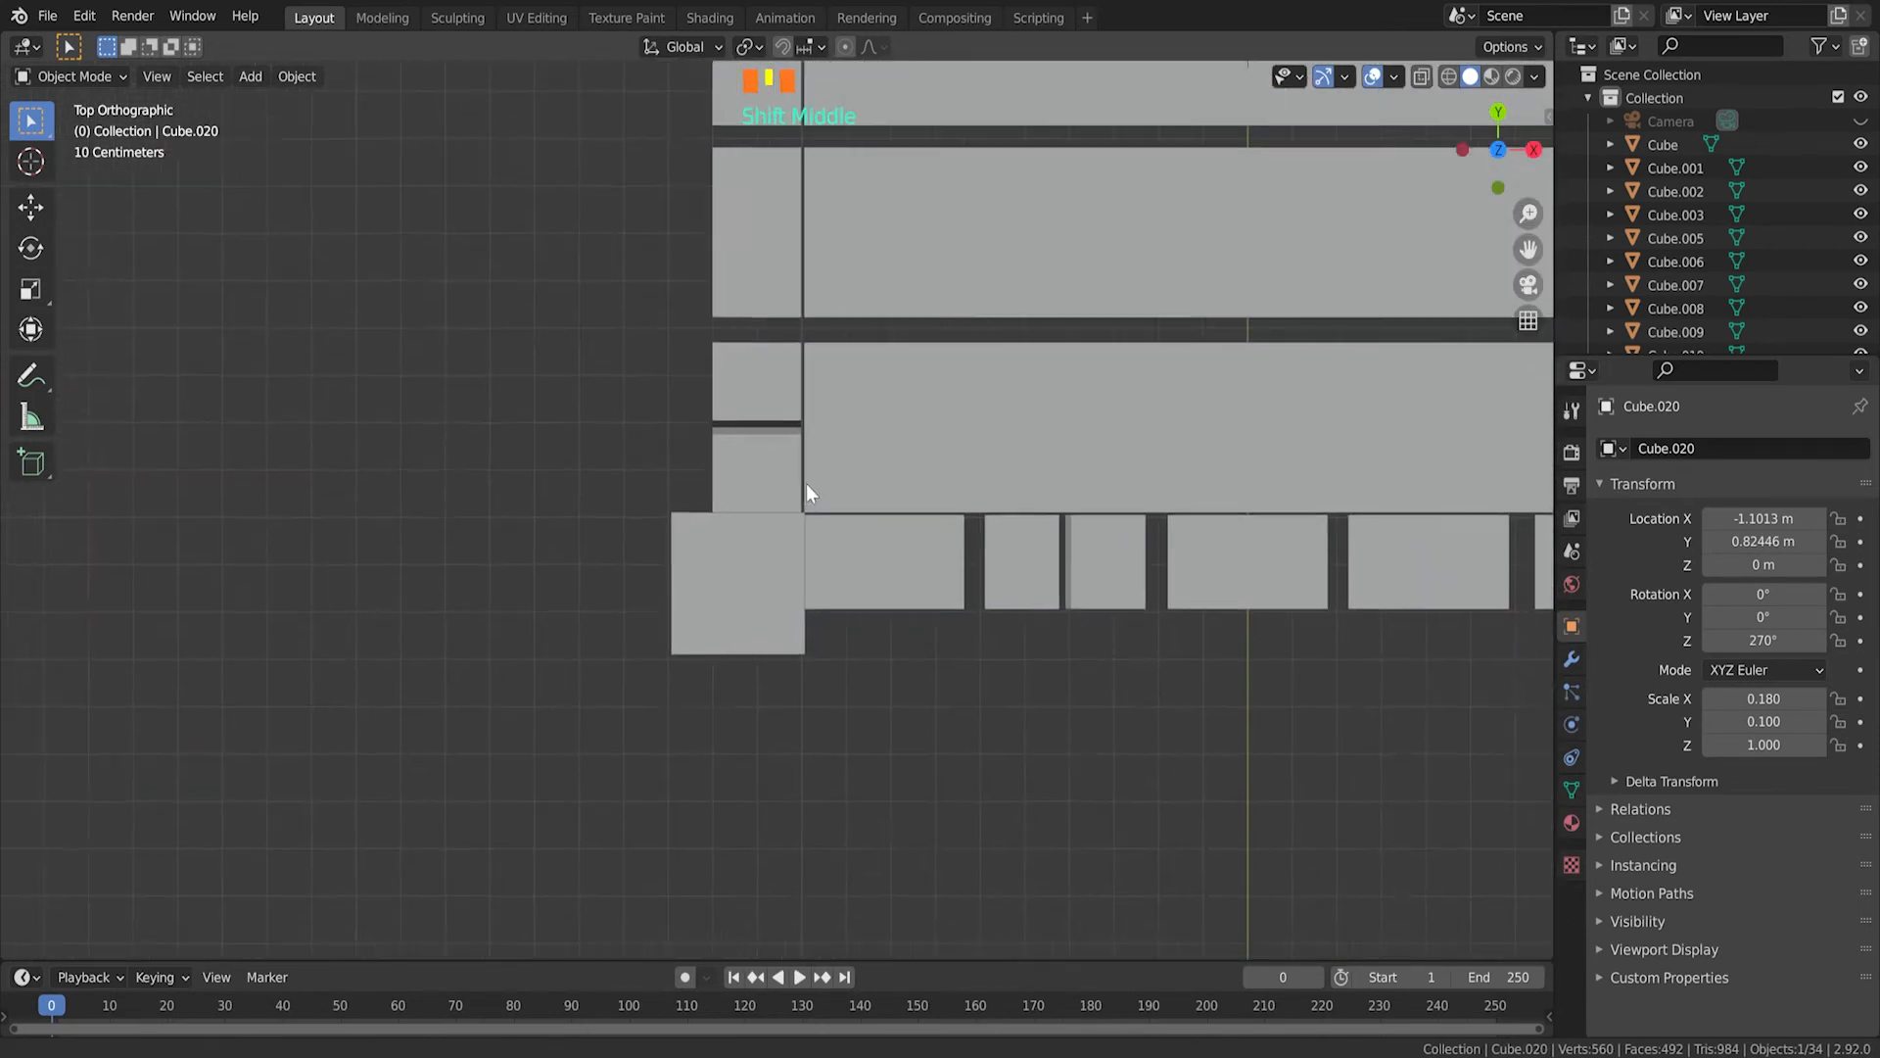
left_click(1046, 641)
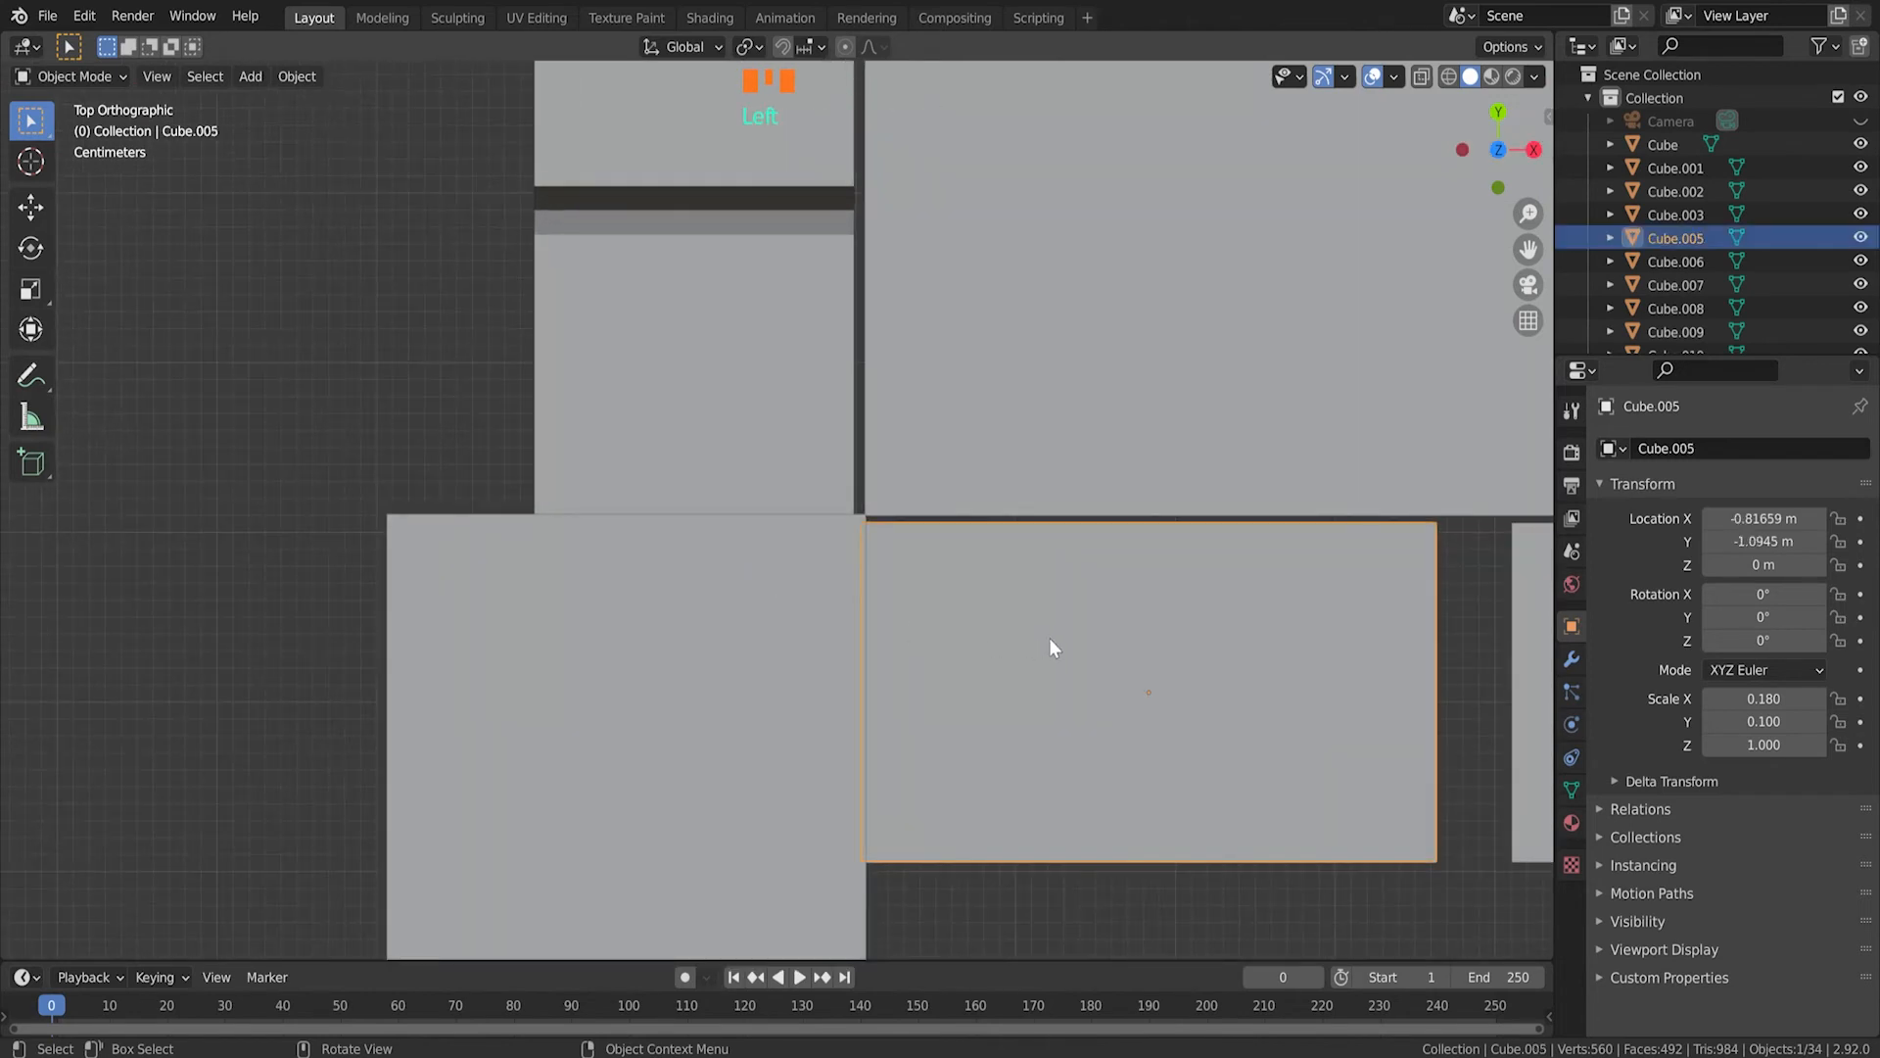
key("g")
key("x")
left_click(1054, 629)
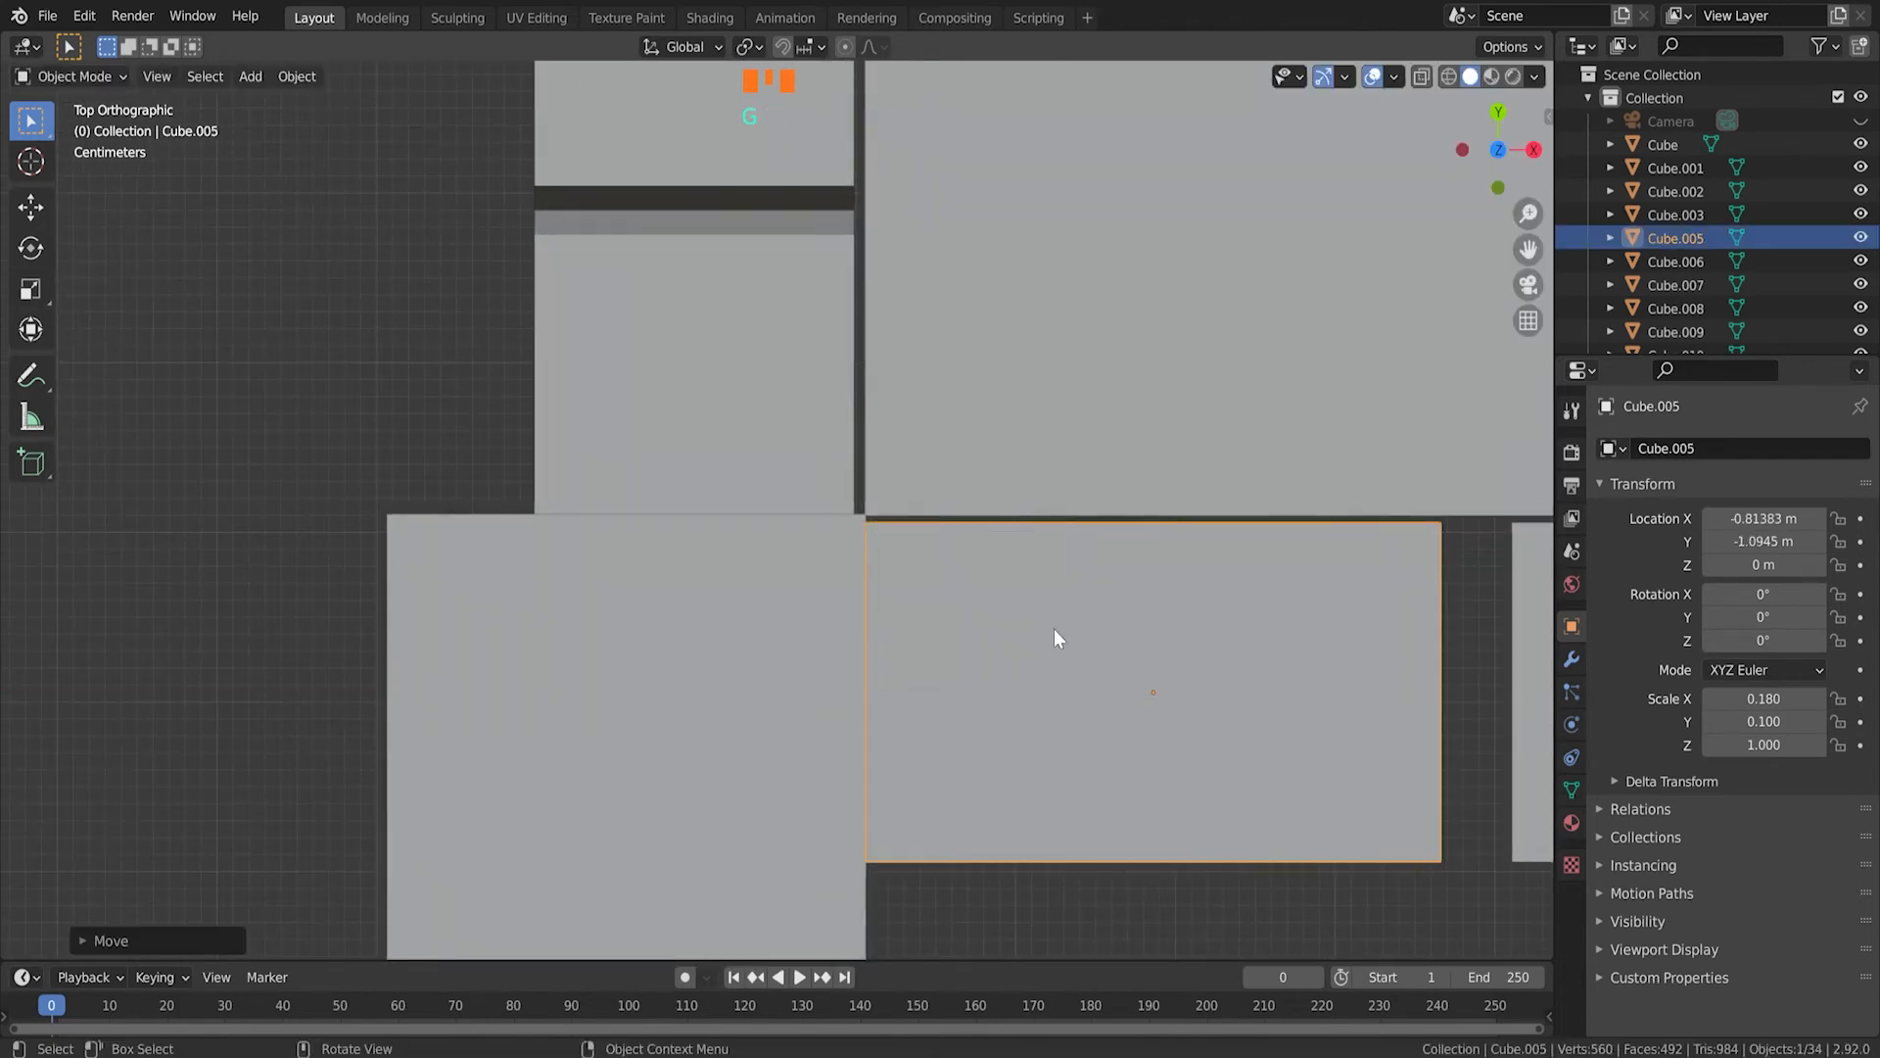
scroll(764, 554, "down", 2)
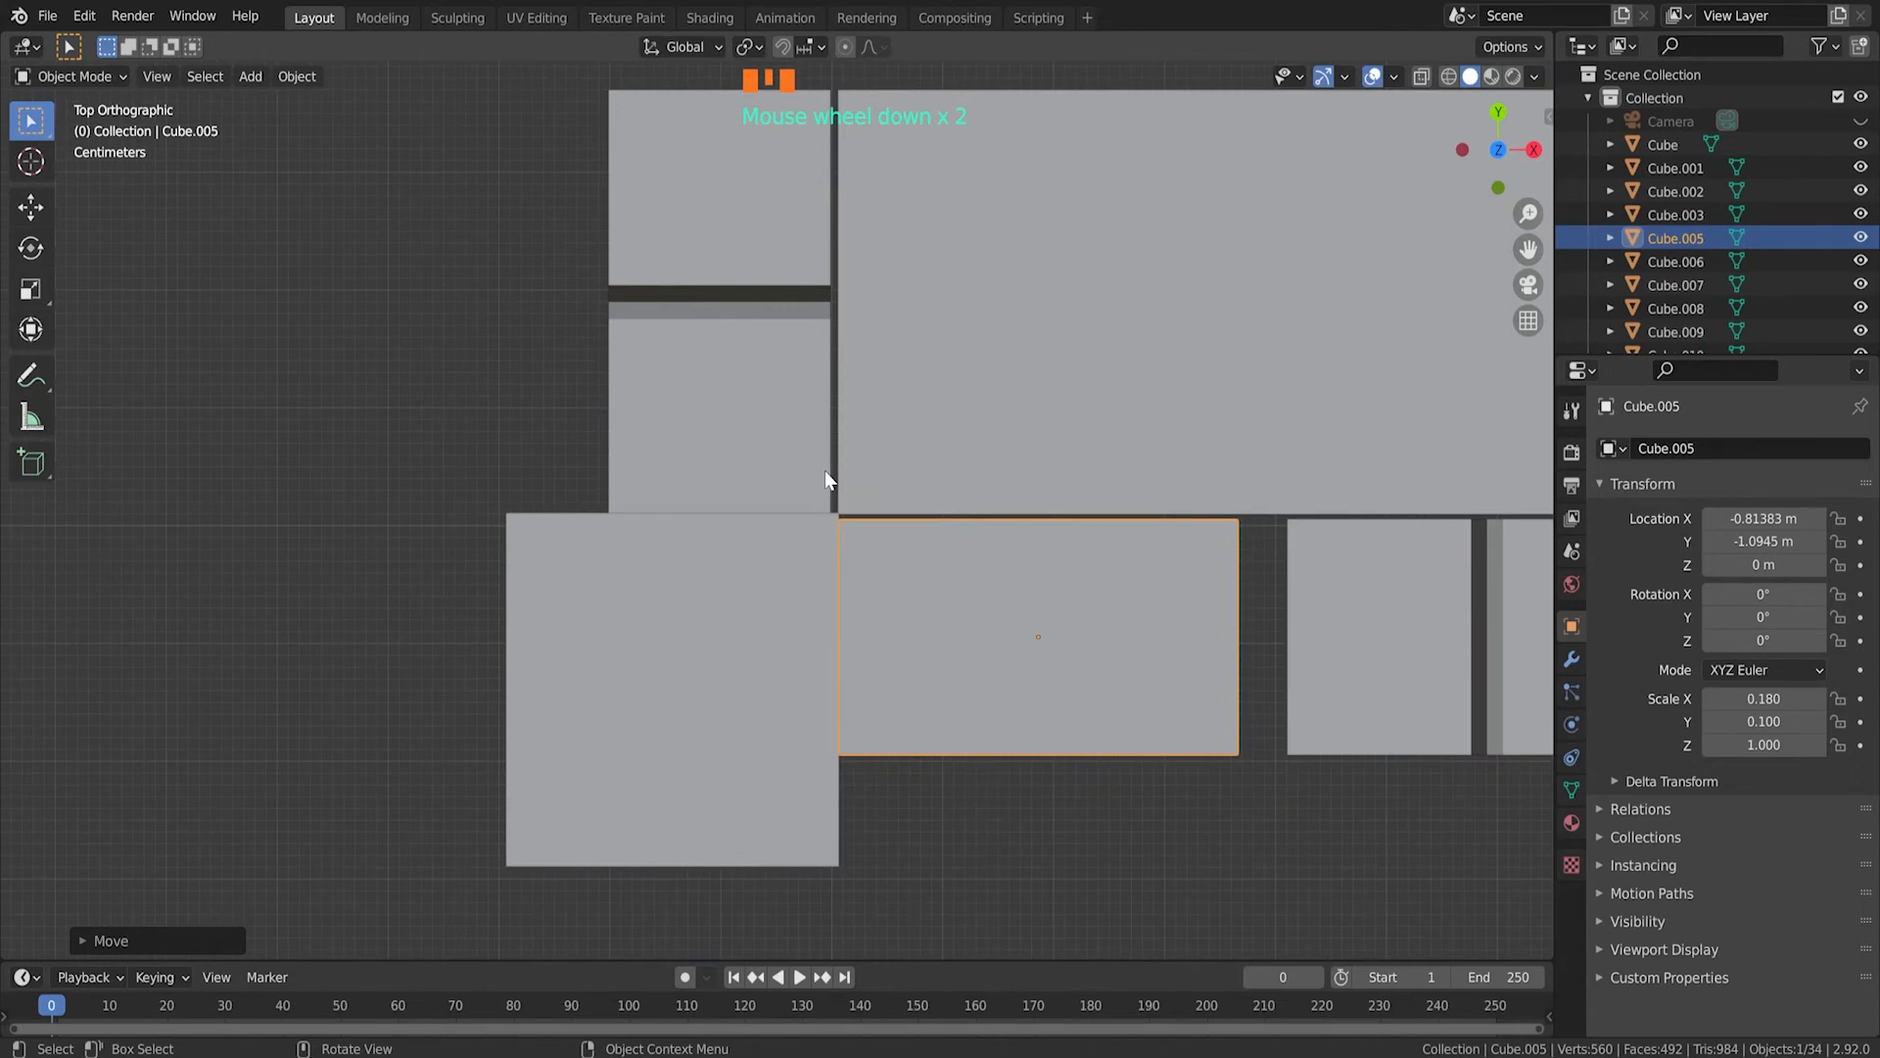
scroll(826, 480, "down", 4)
scroll(781, 456, "down", 7)
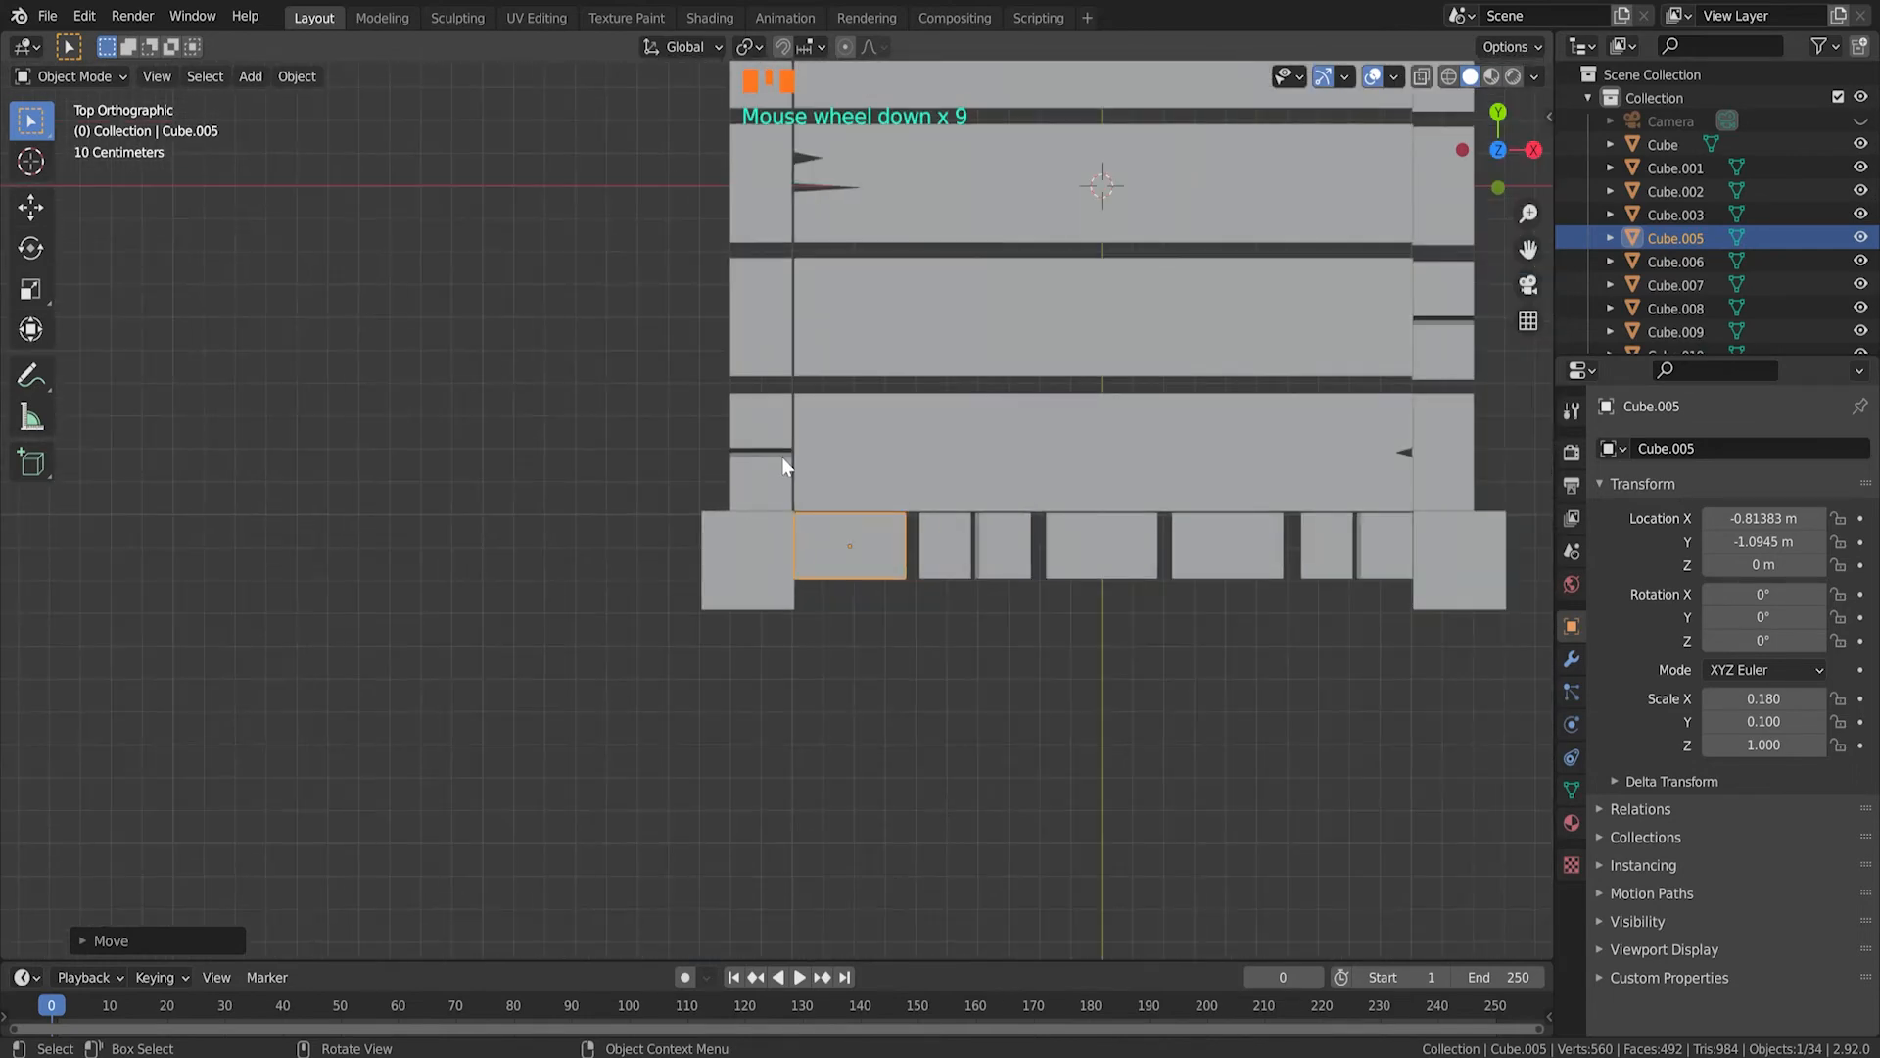
left_click(1197, 474)
Step: Add a cube mesh and move it along X to about -4.26 m, beside the crate
middle_click_drag(1201, 482, 964, 285)
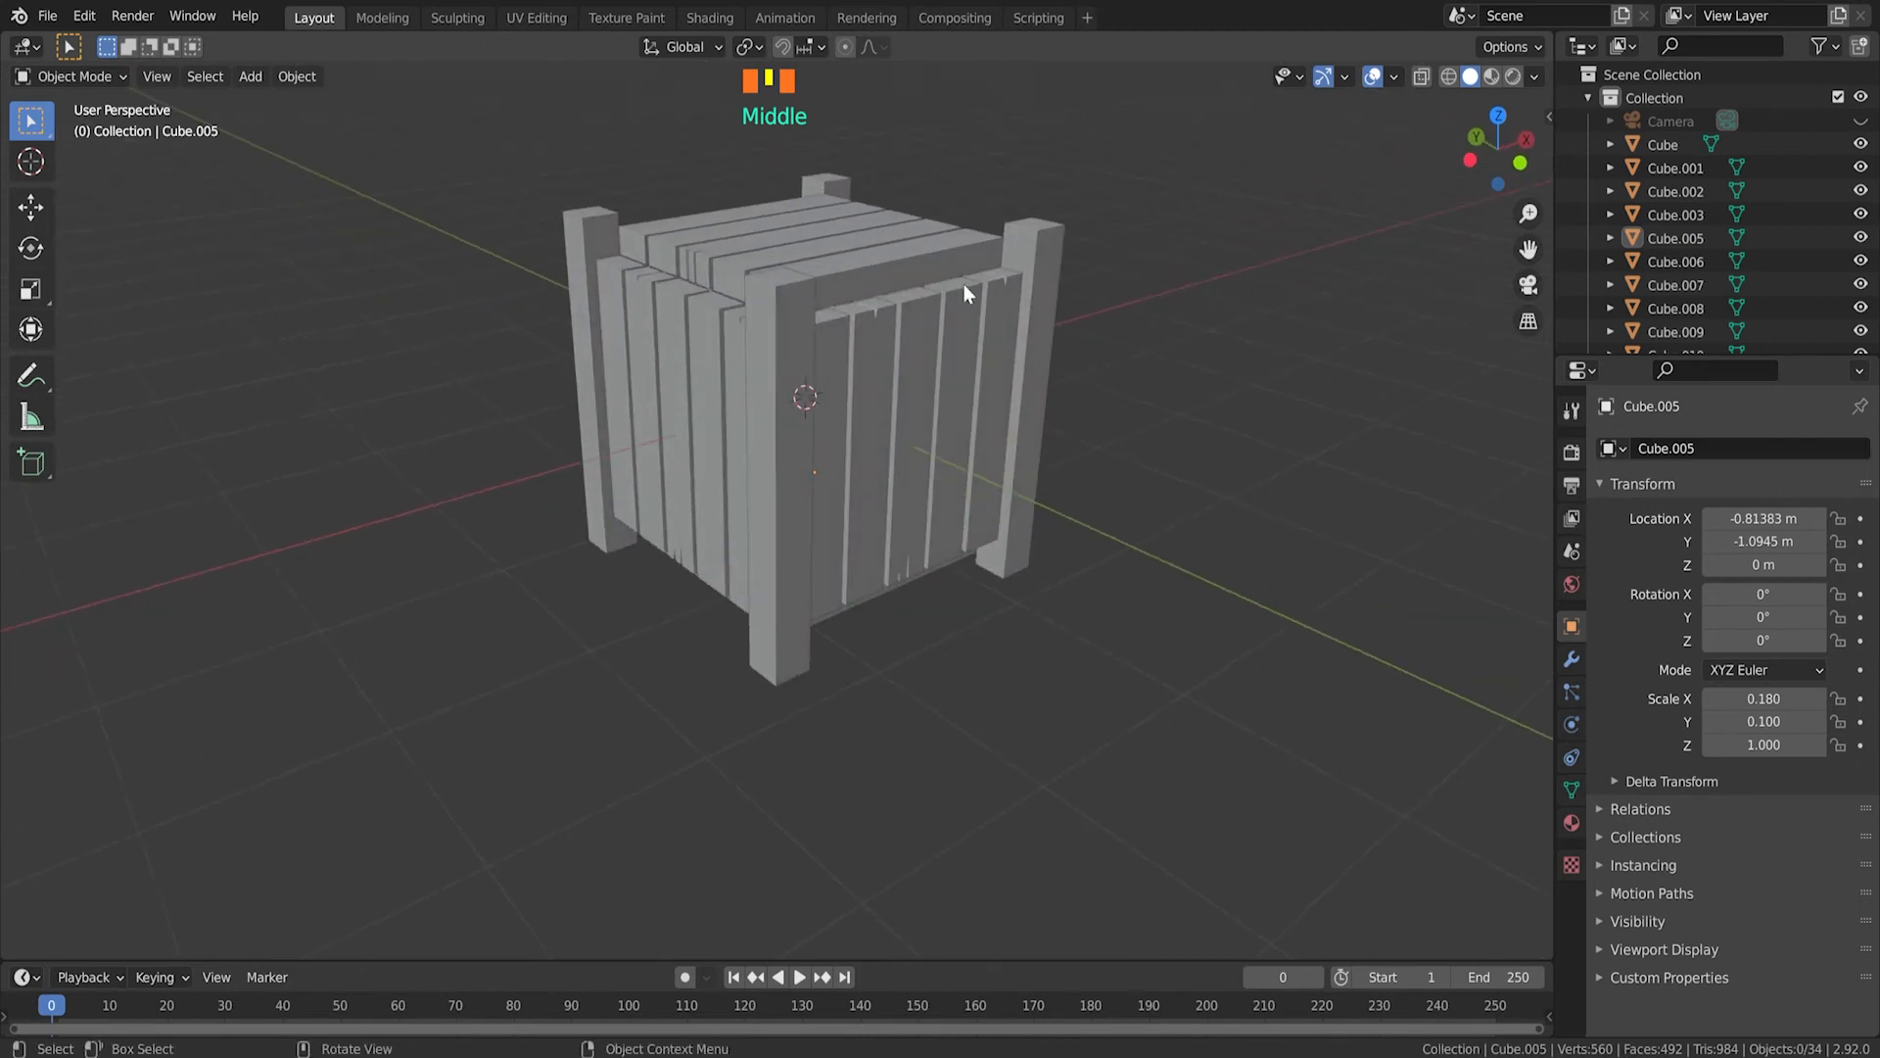
middle_click_drag(619, 264, 731, 290)
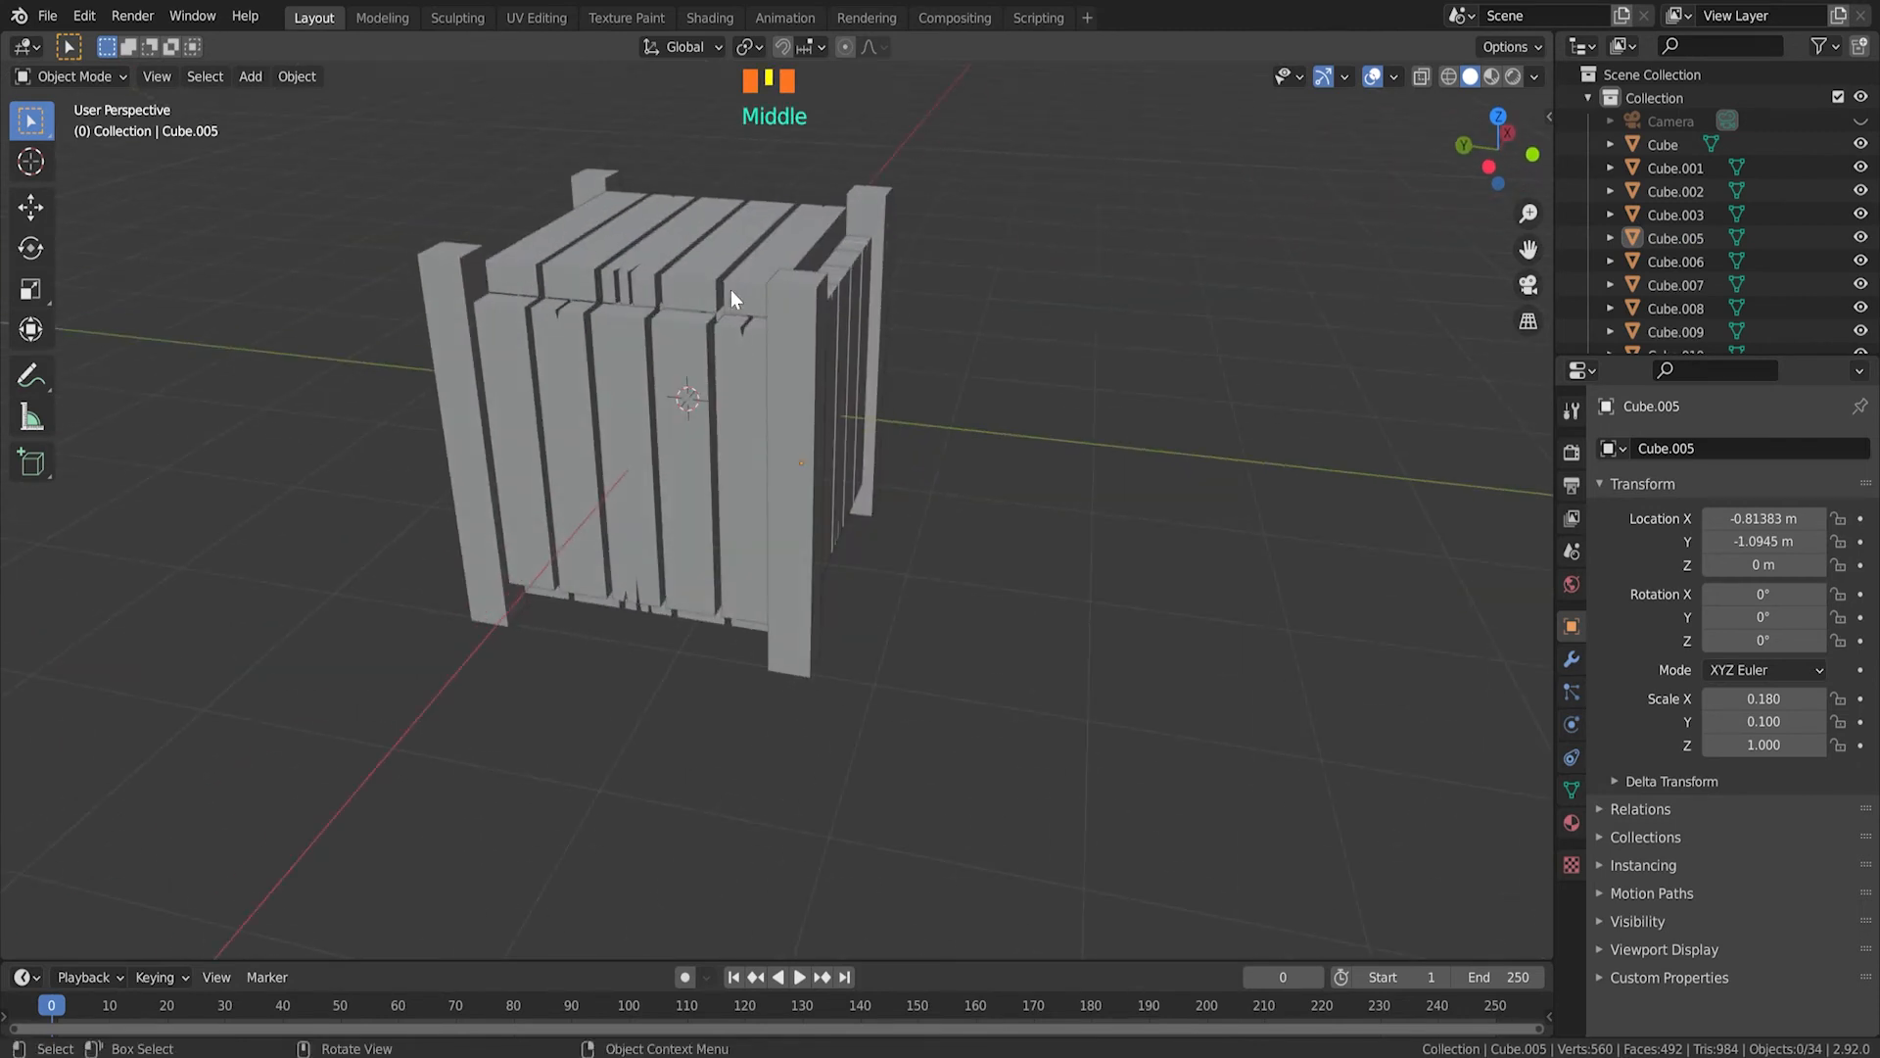
middle_click_drag(1011, 570, 897, 623)
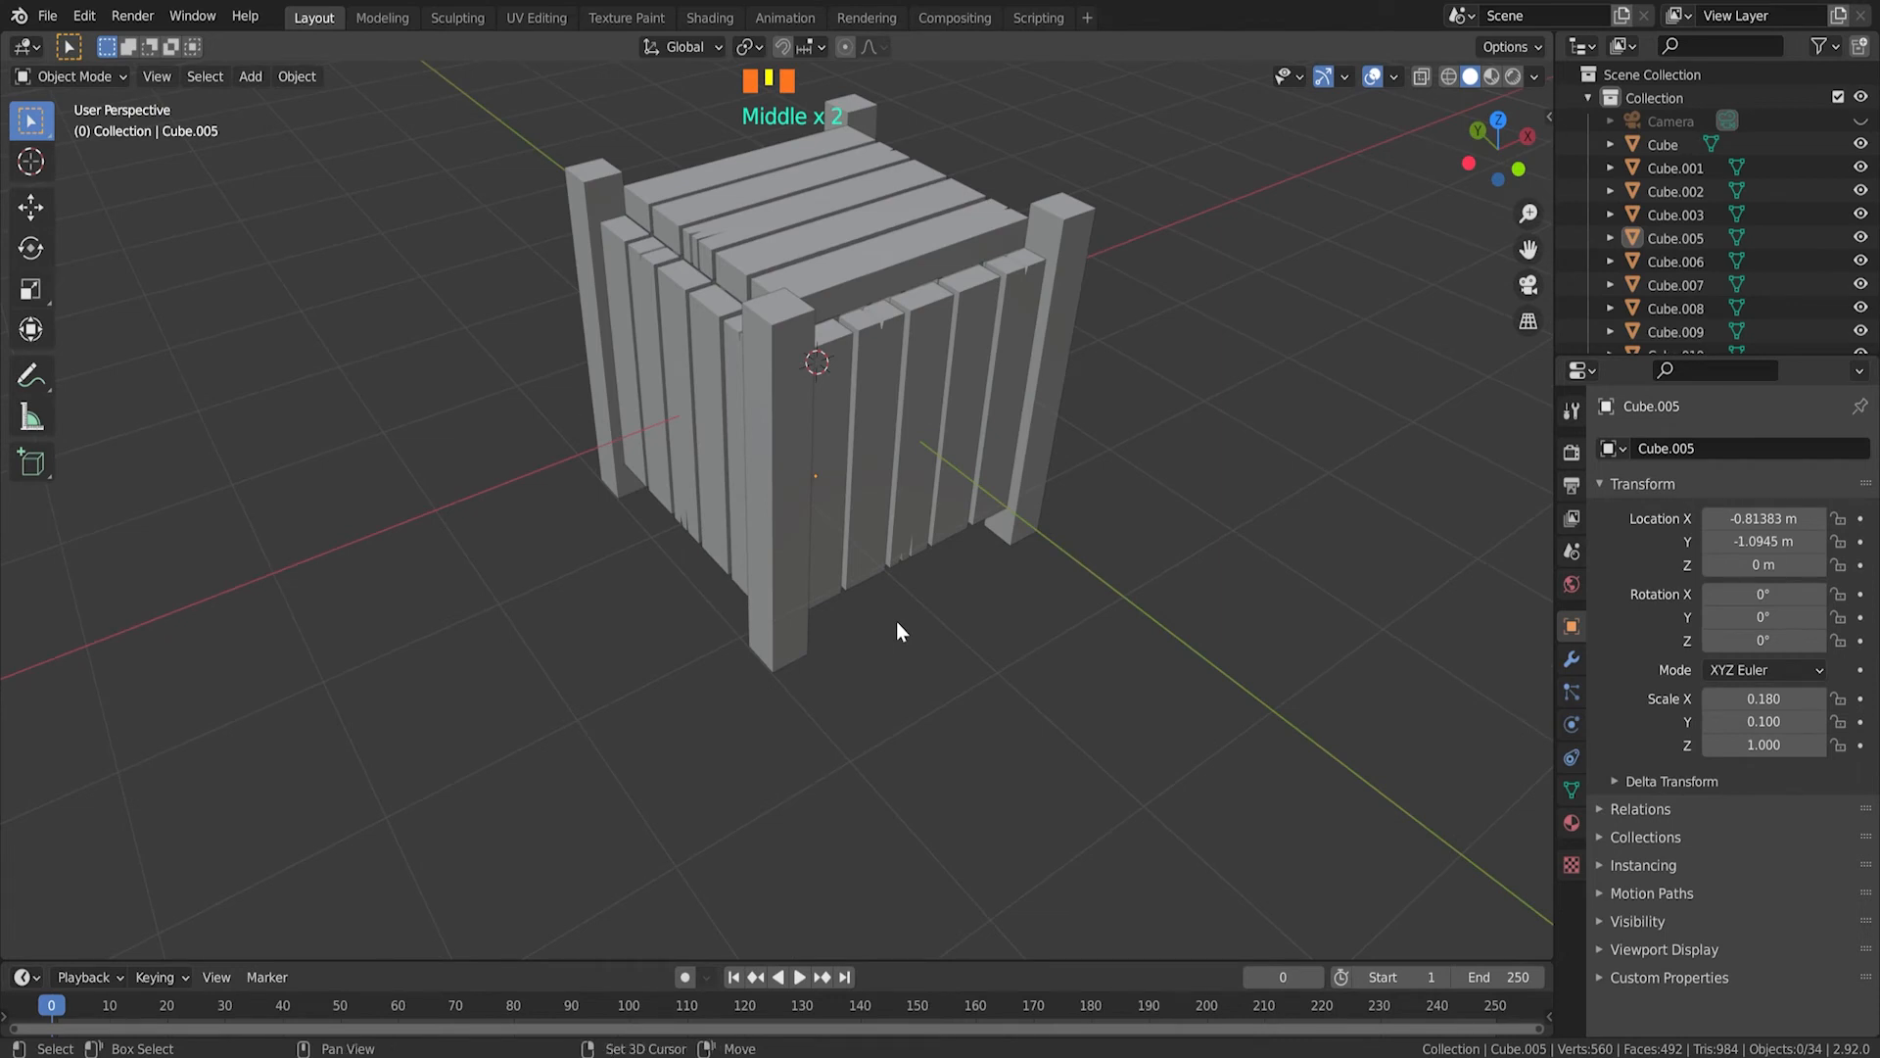
scroll(898, 631, "down", 5)
key("shift+a")
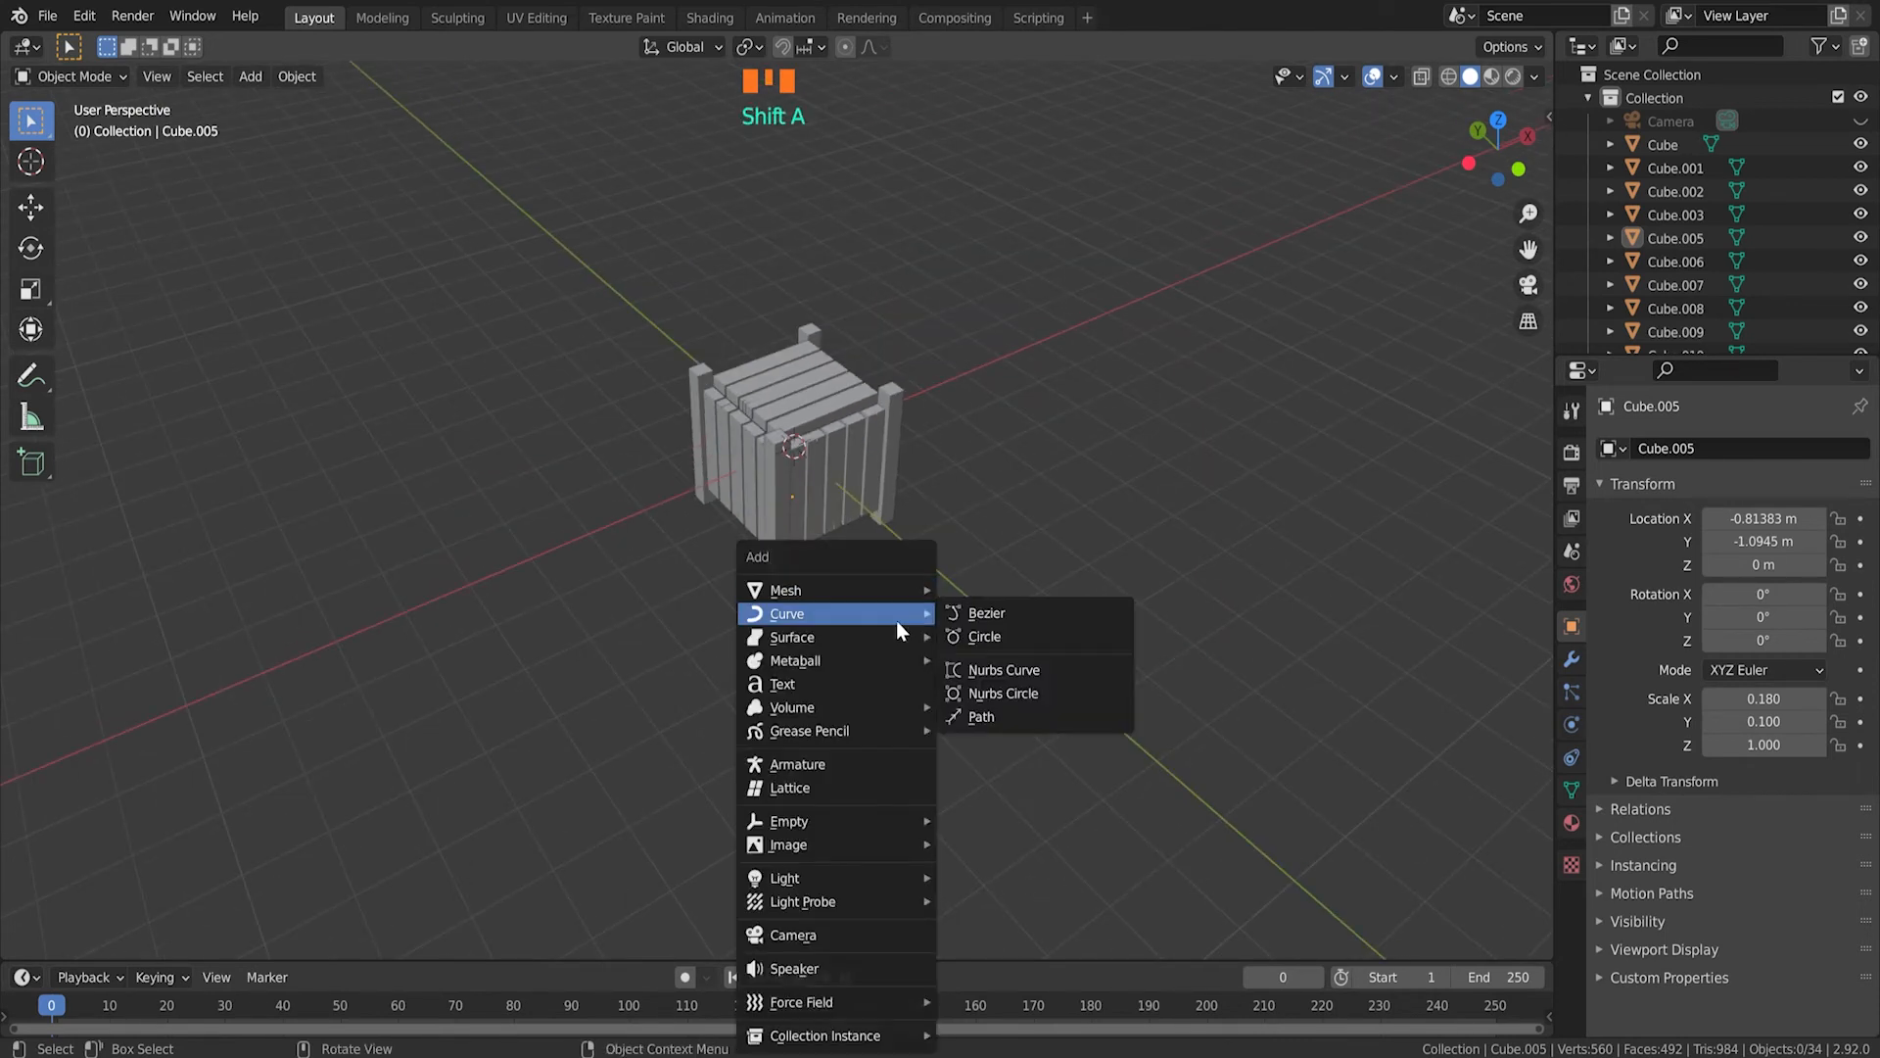
mouse_move(909, 591)
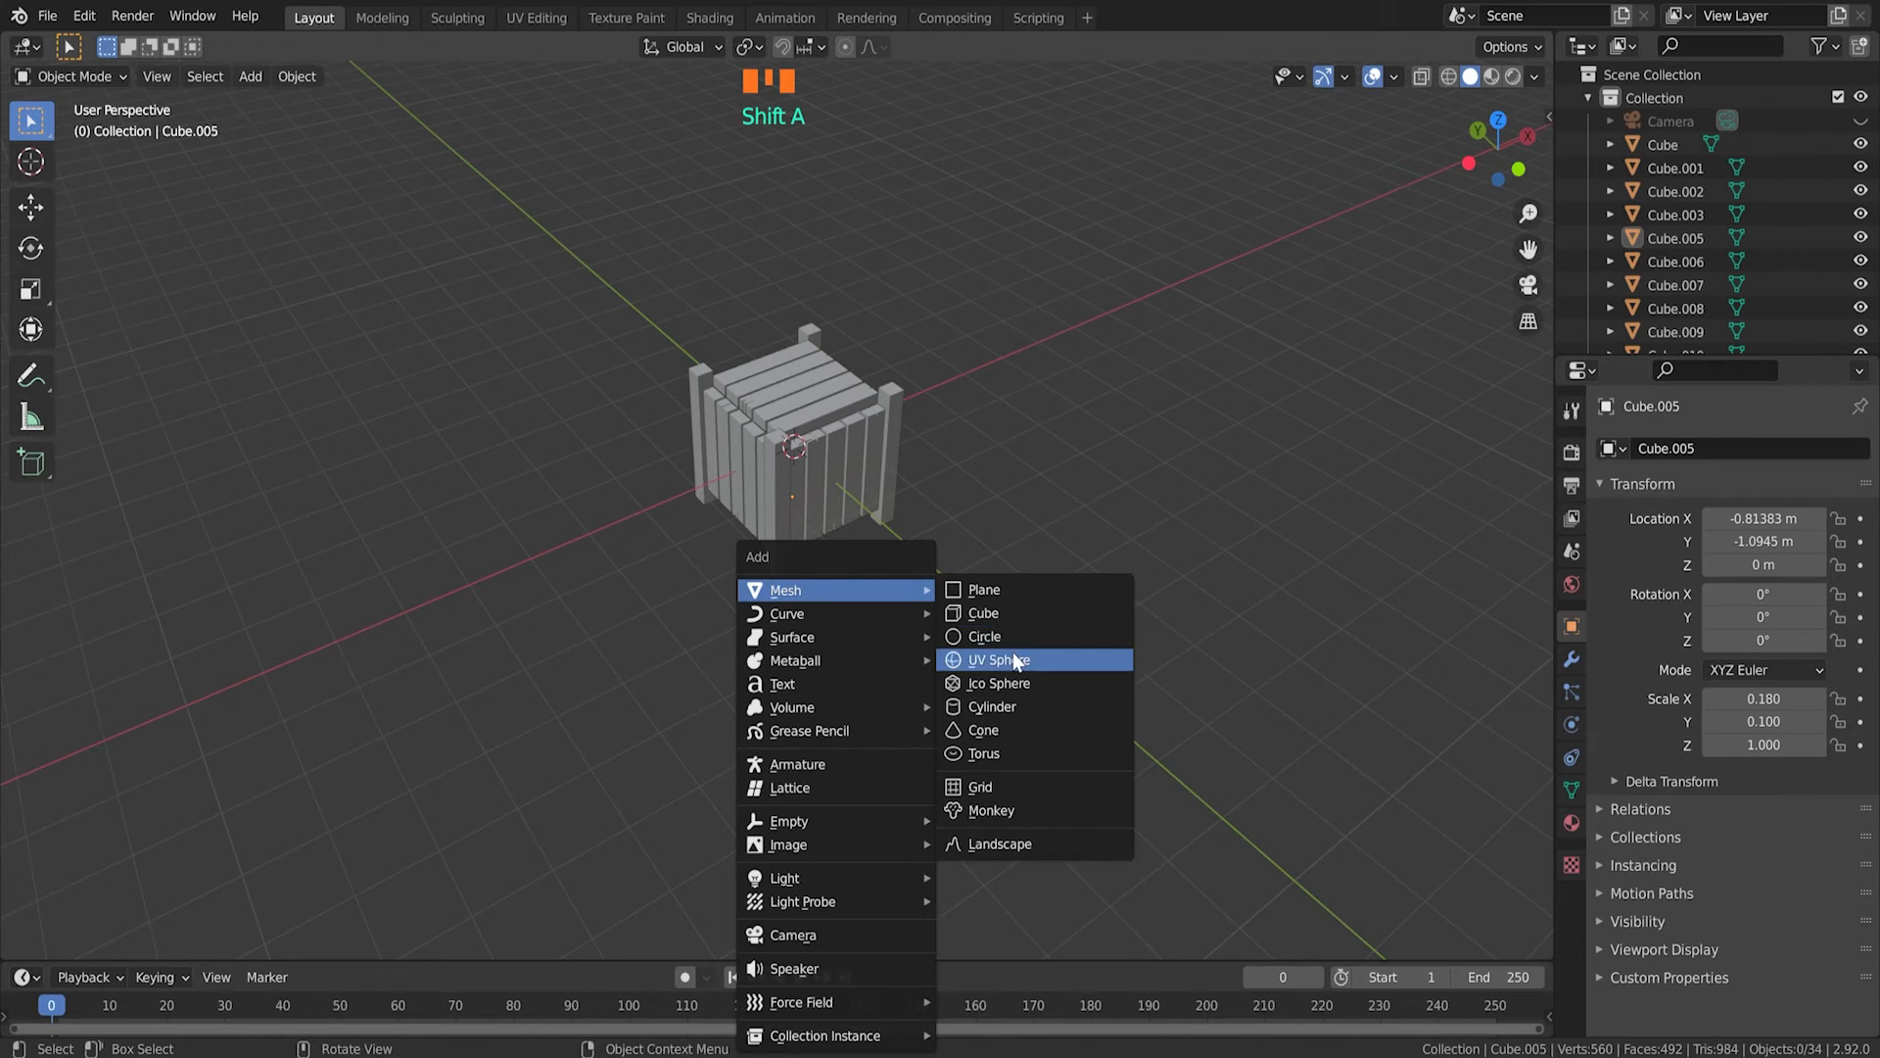
left_click(1006, 615)
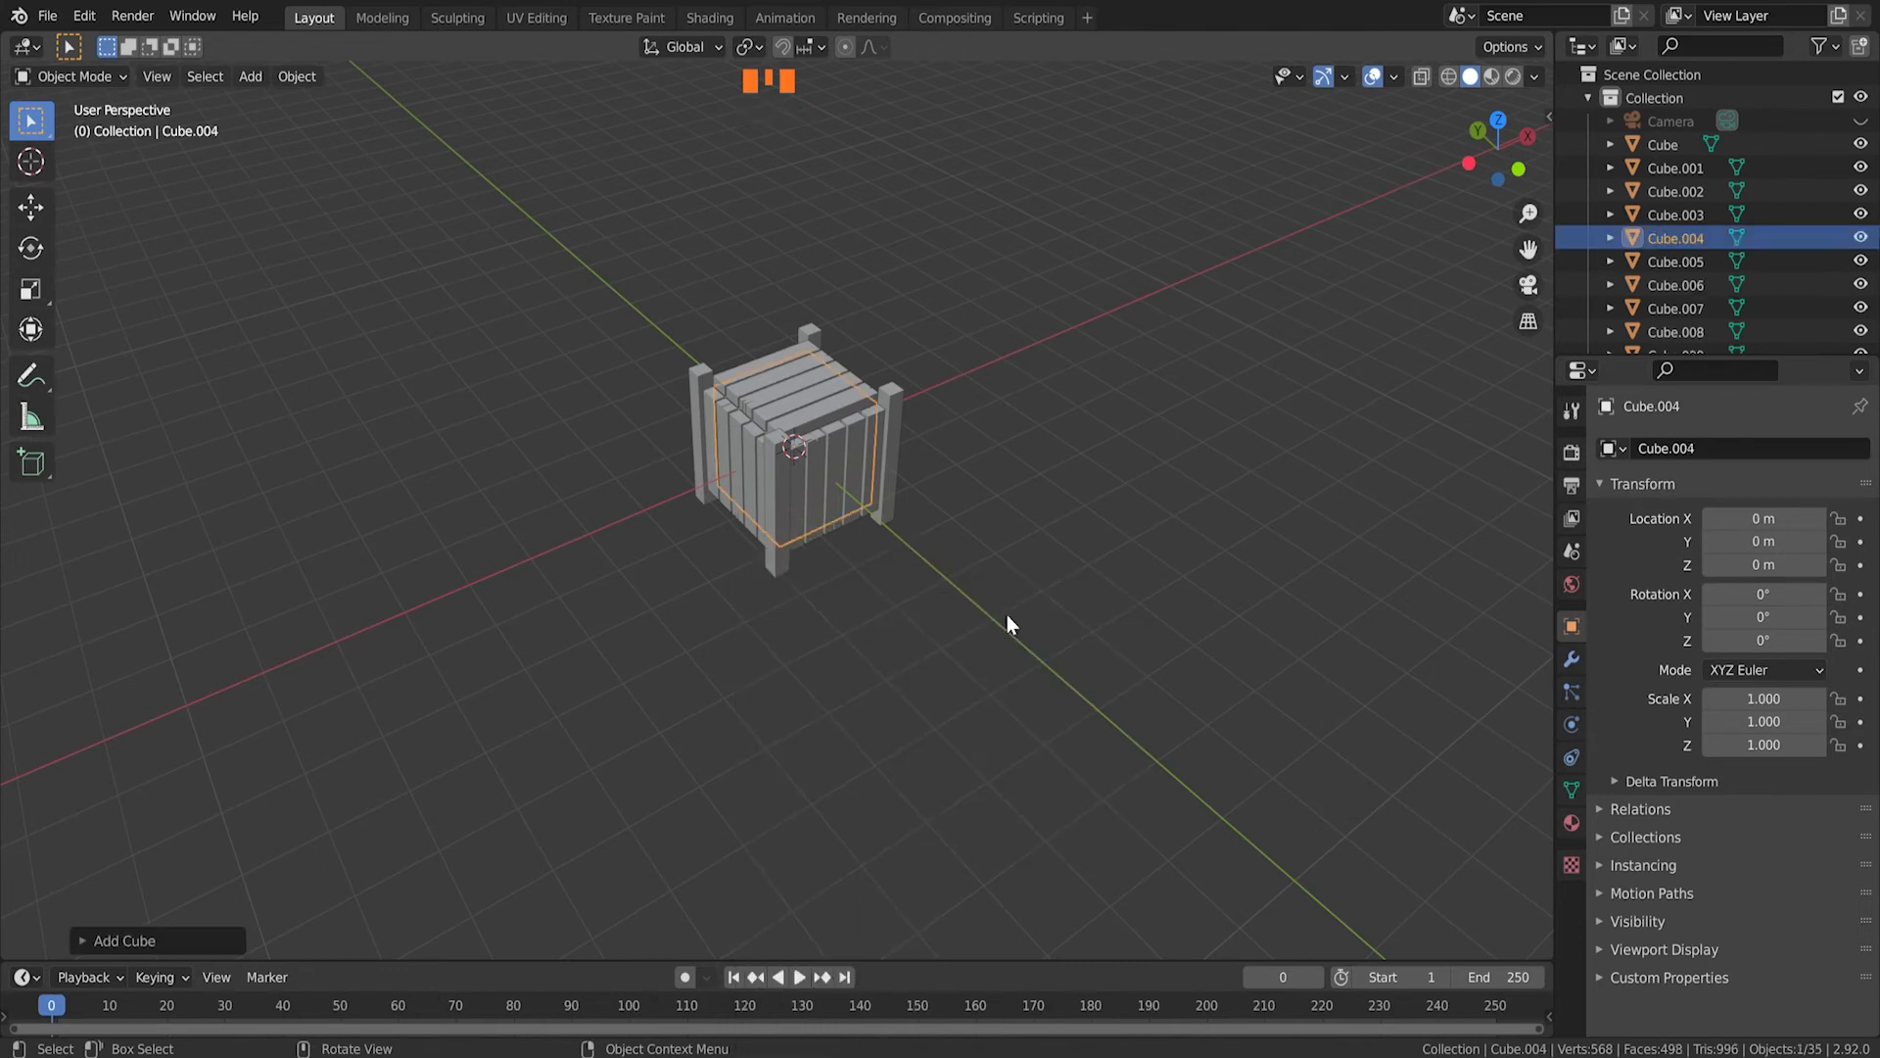
key("g")
key("x")
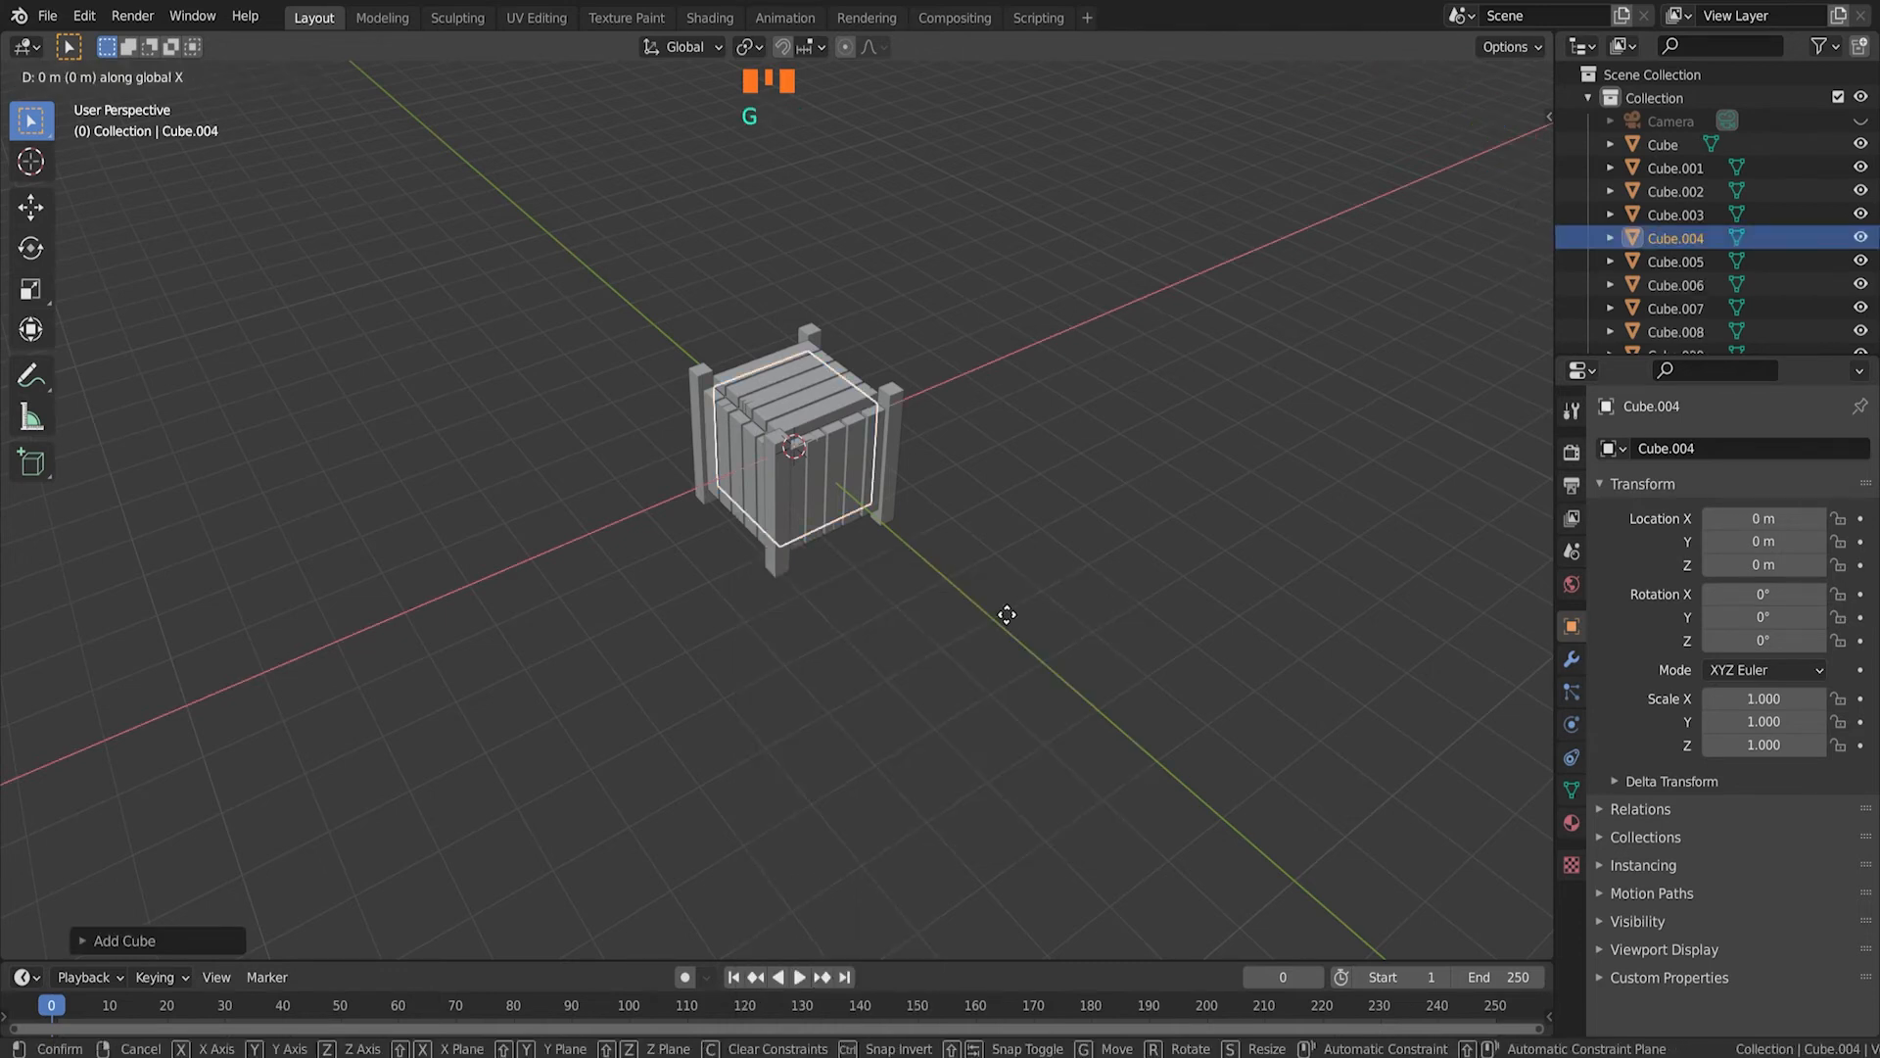
left_click(770, 689)
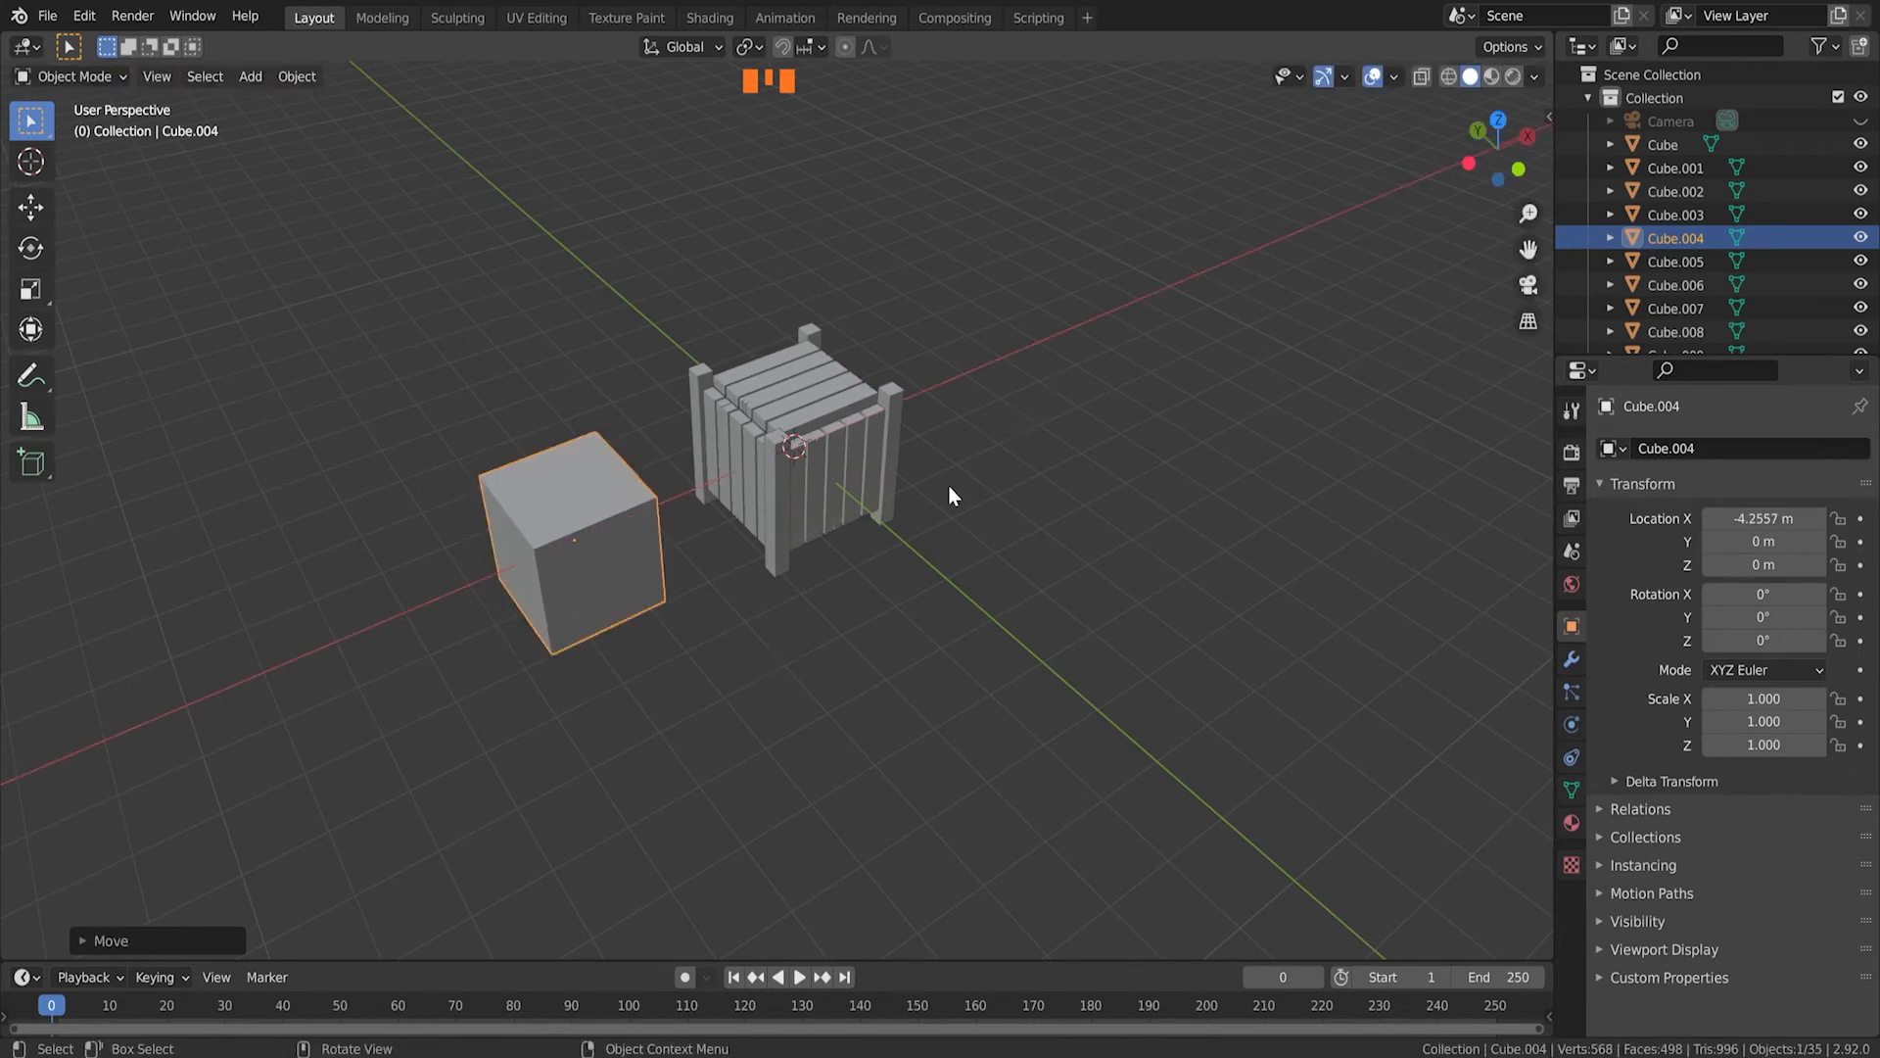
Step: Scale the new cube to 0.15 along Z and 0.15 along X to form a square bar
key("s")
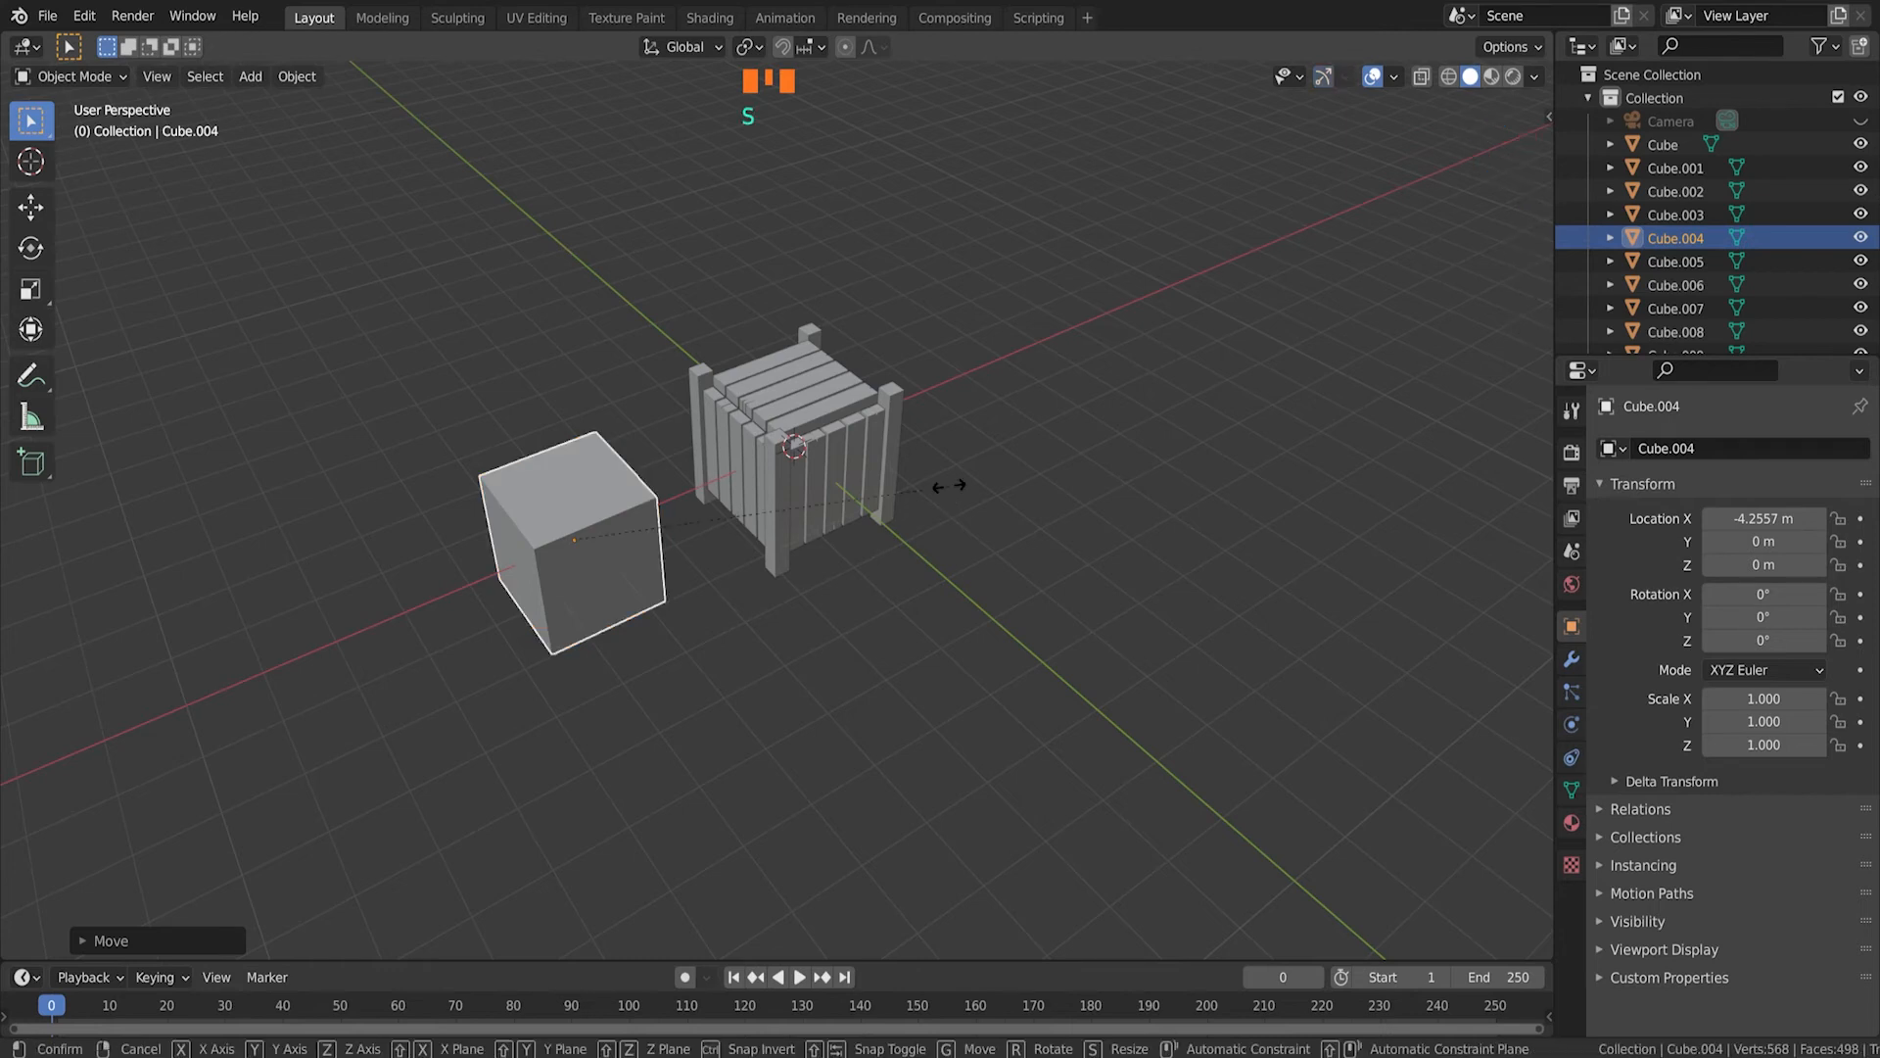
key("z")
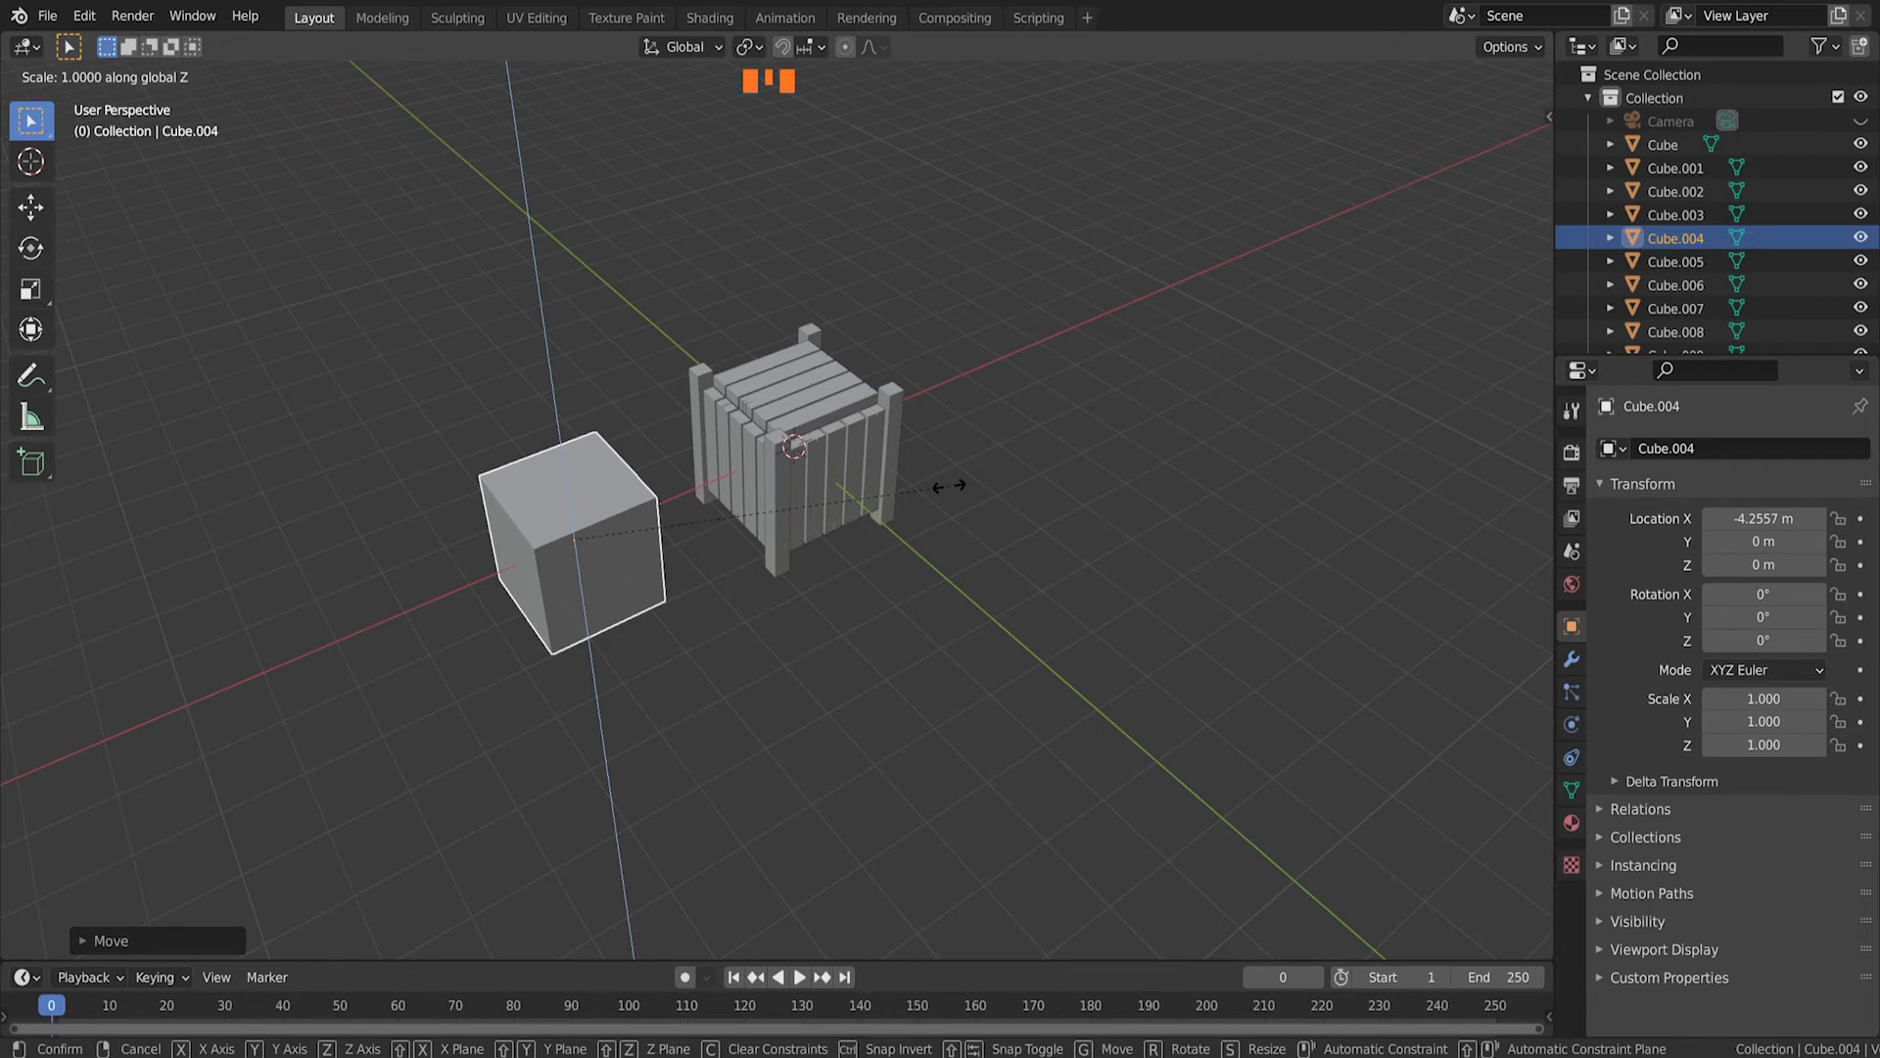
type(".")
type("15")
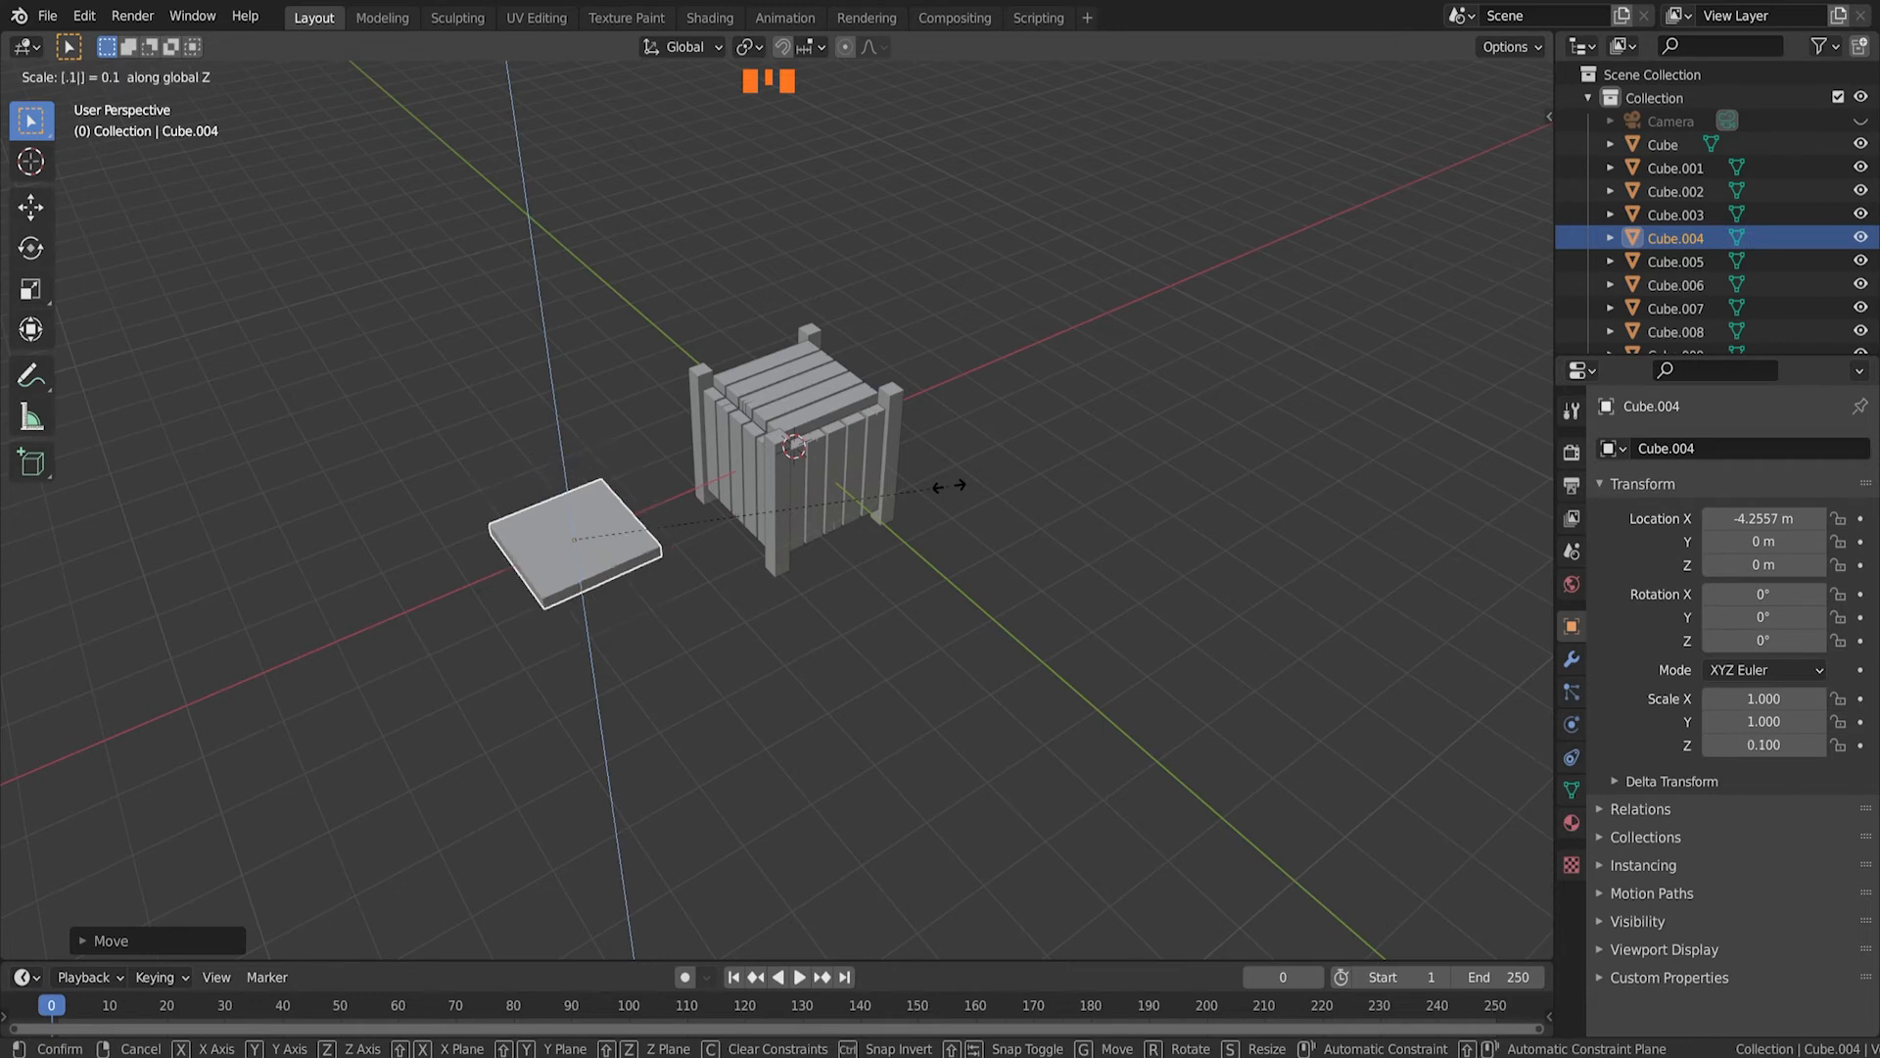
key("Return")
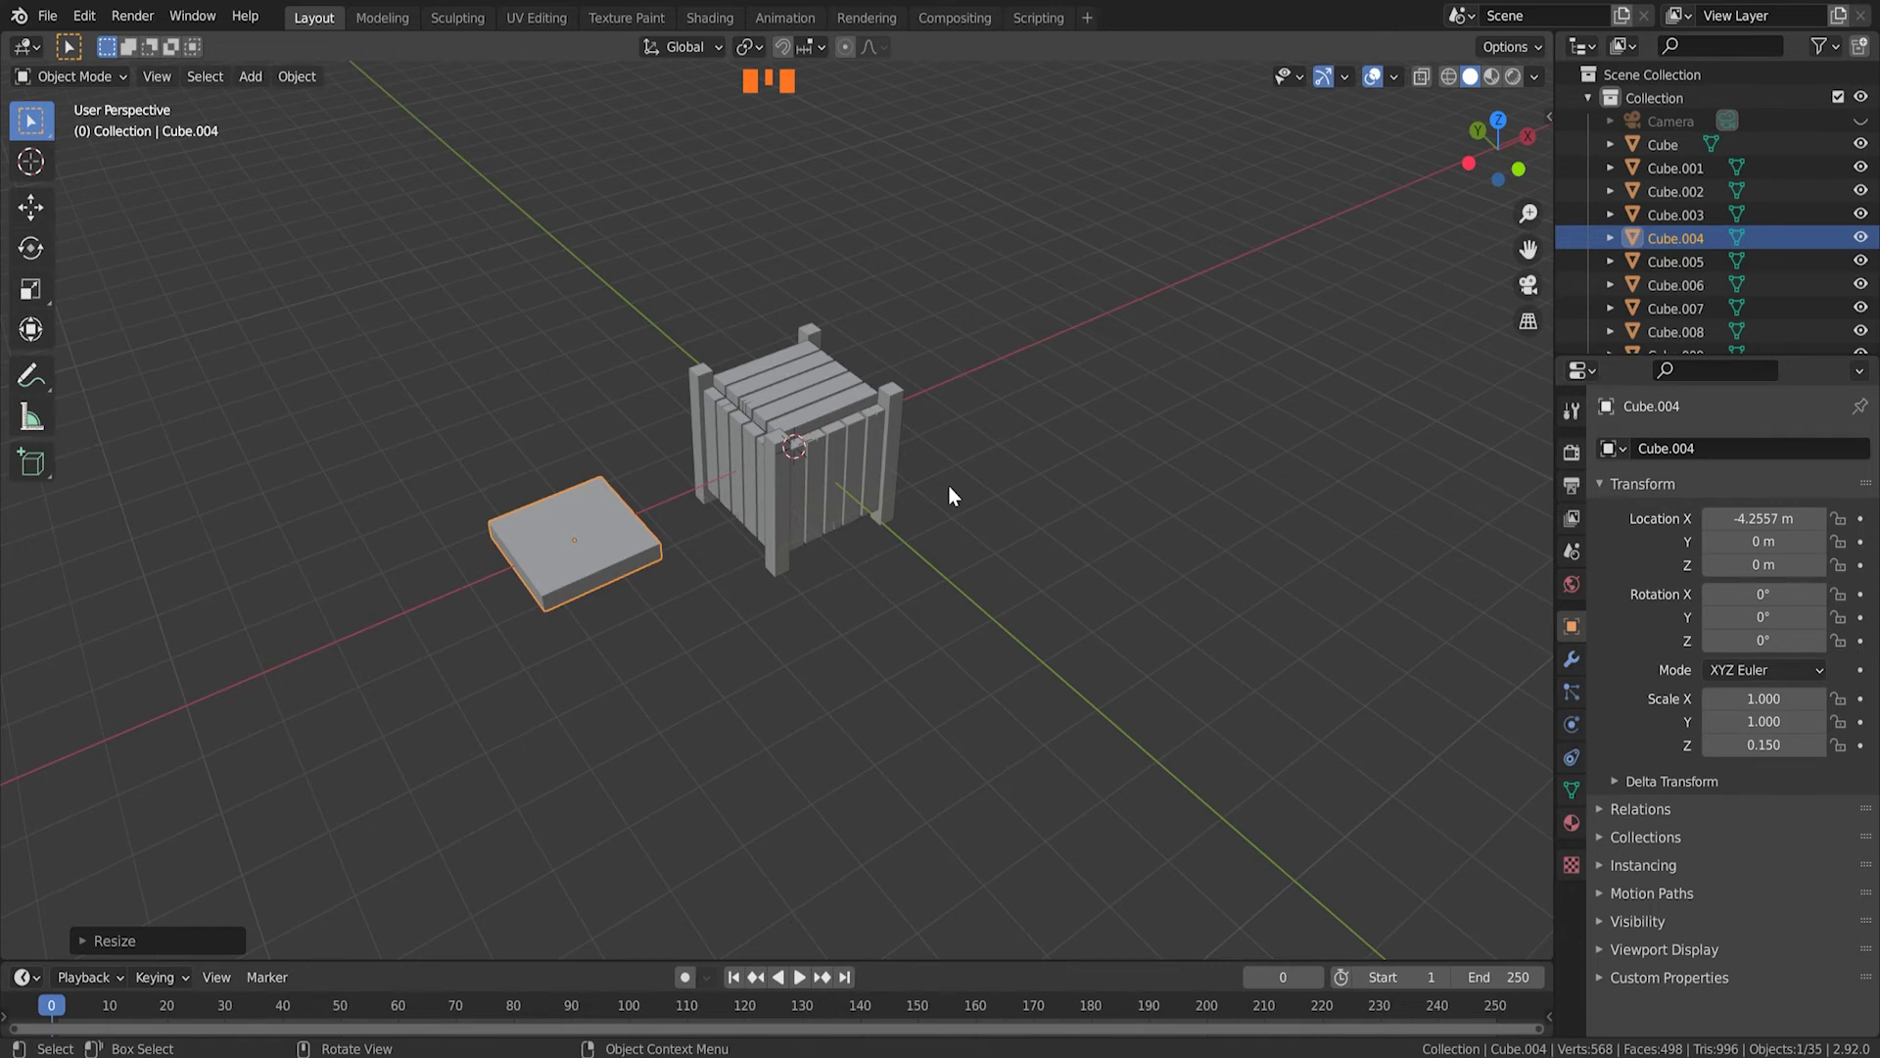
key("s")
key("x")
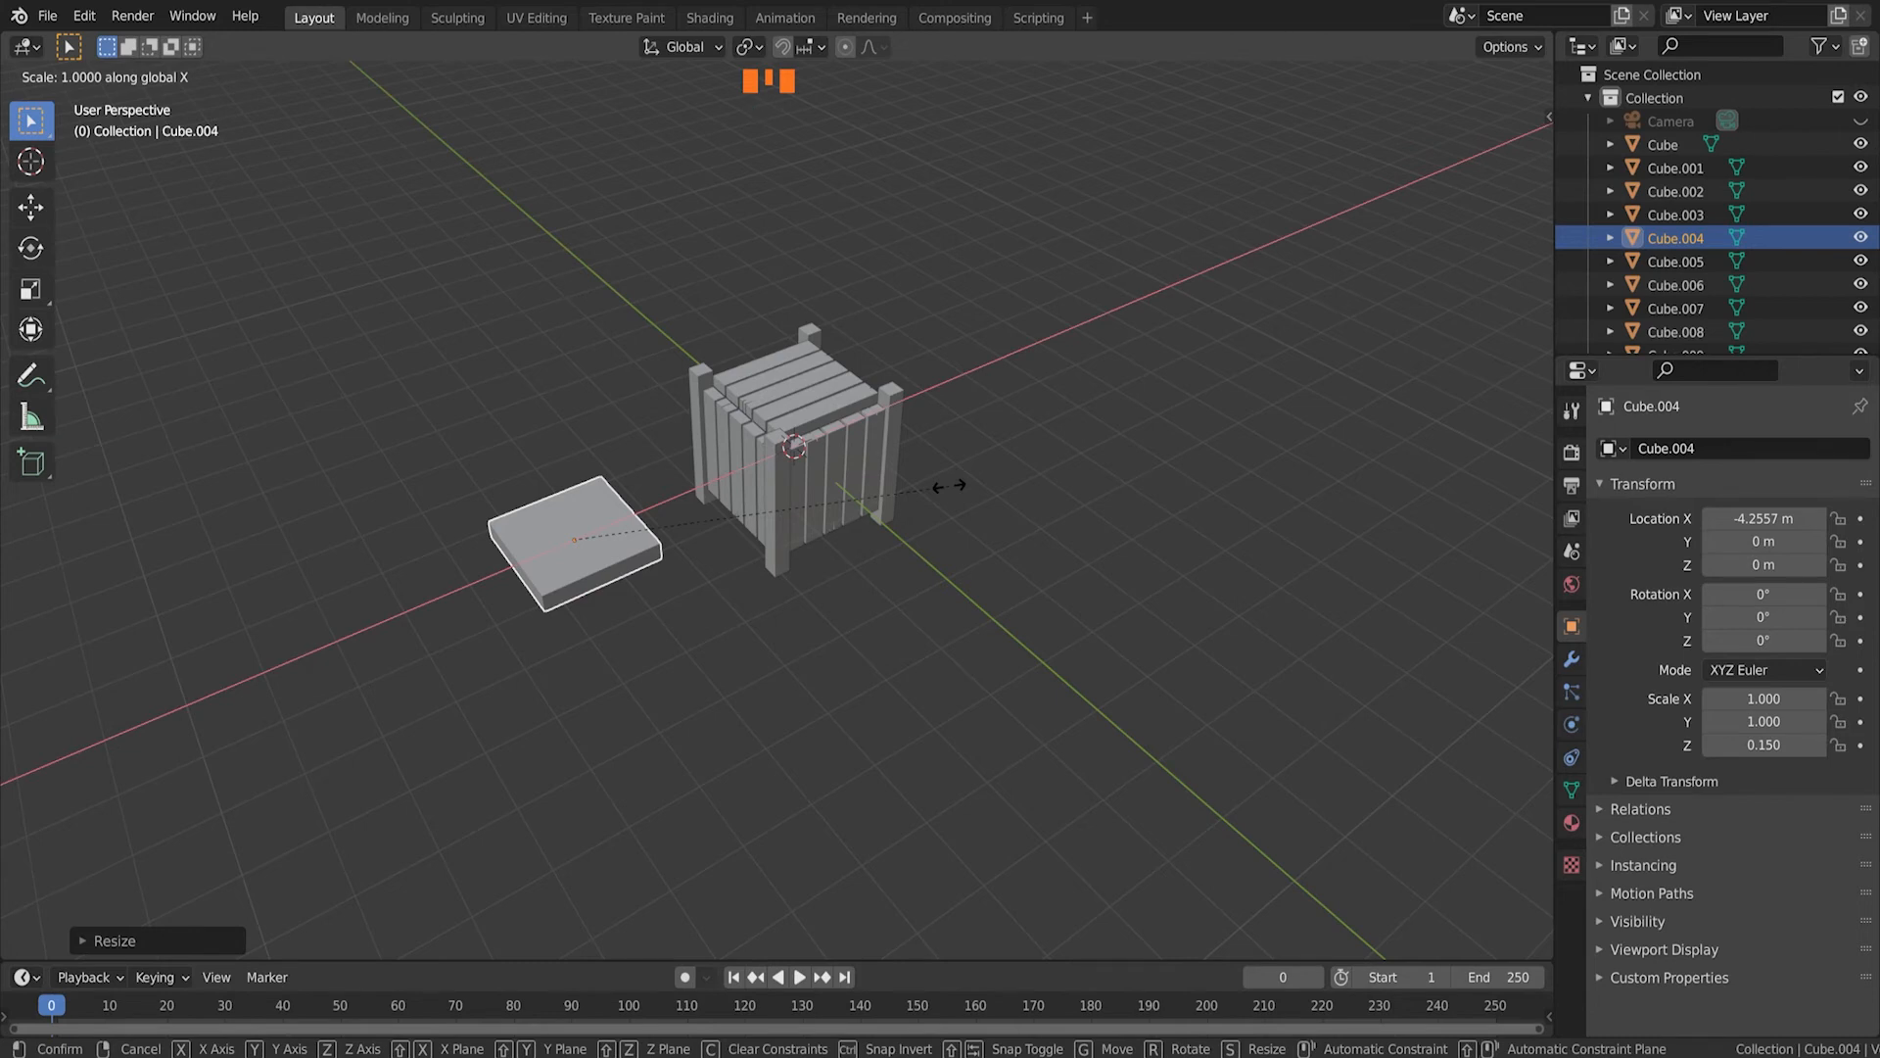
type(".15")
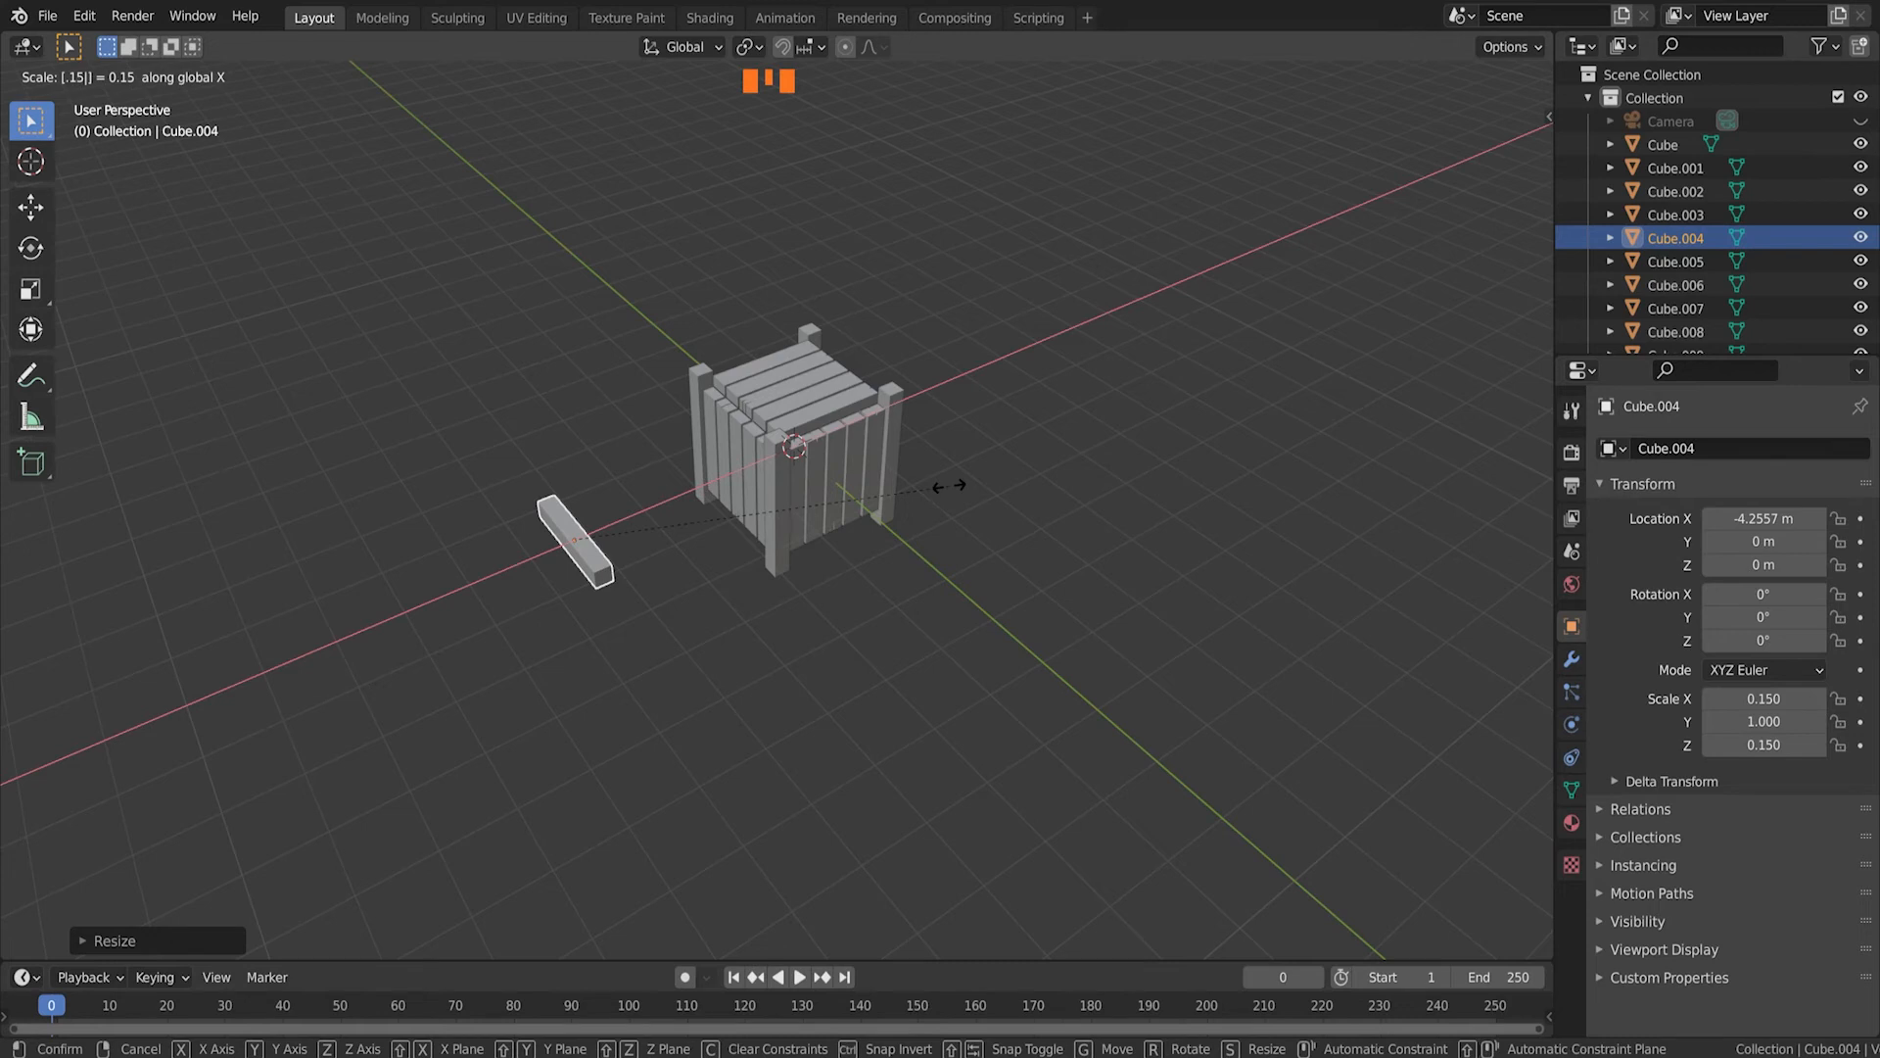
key("Return")
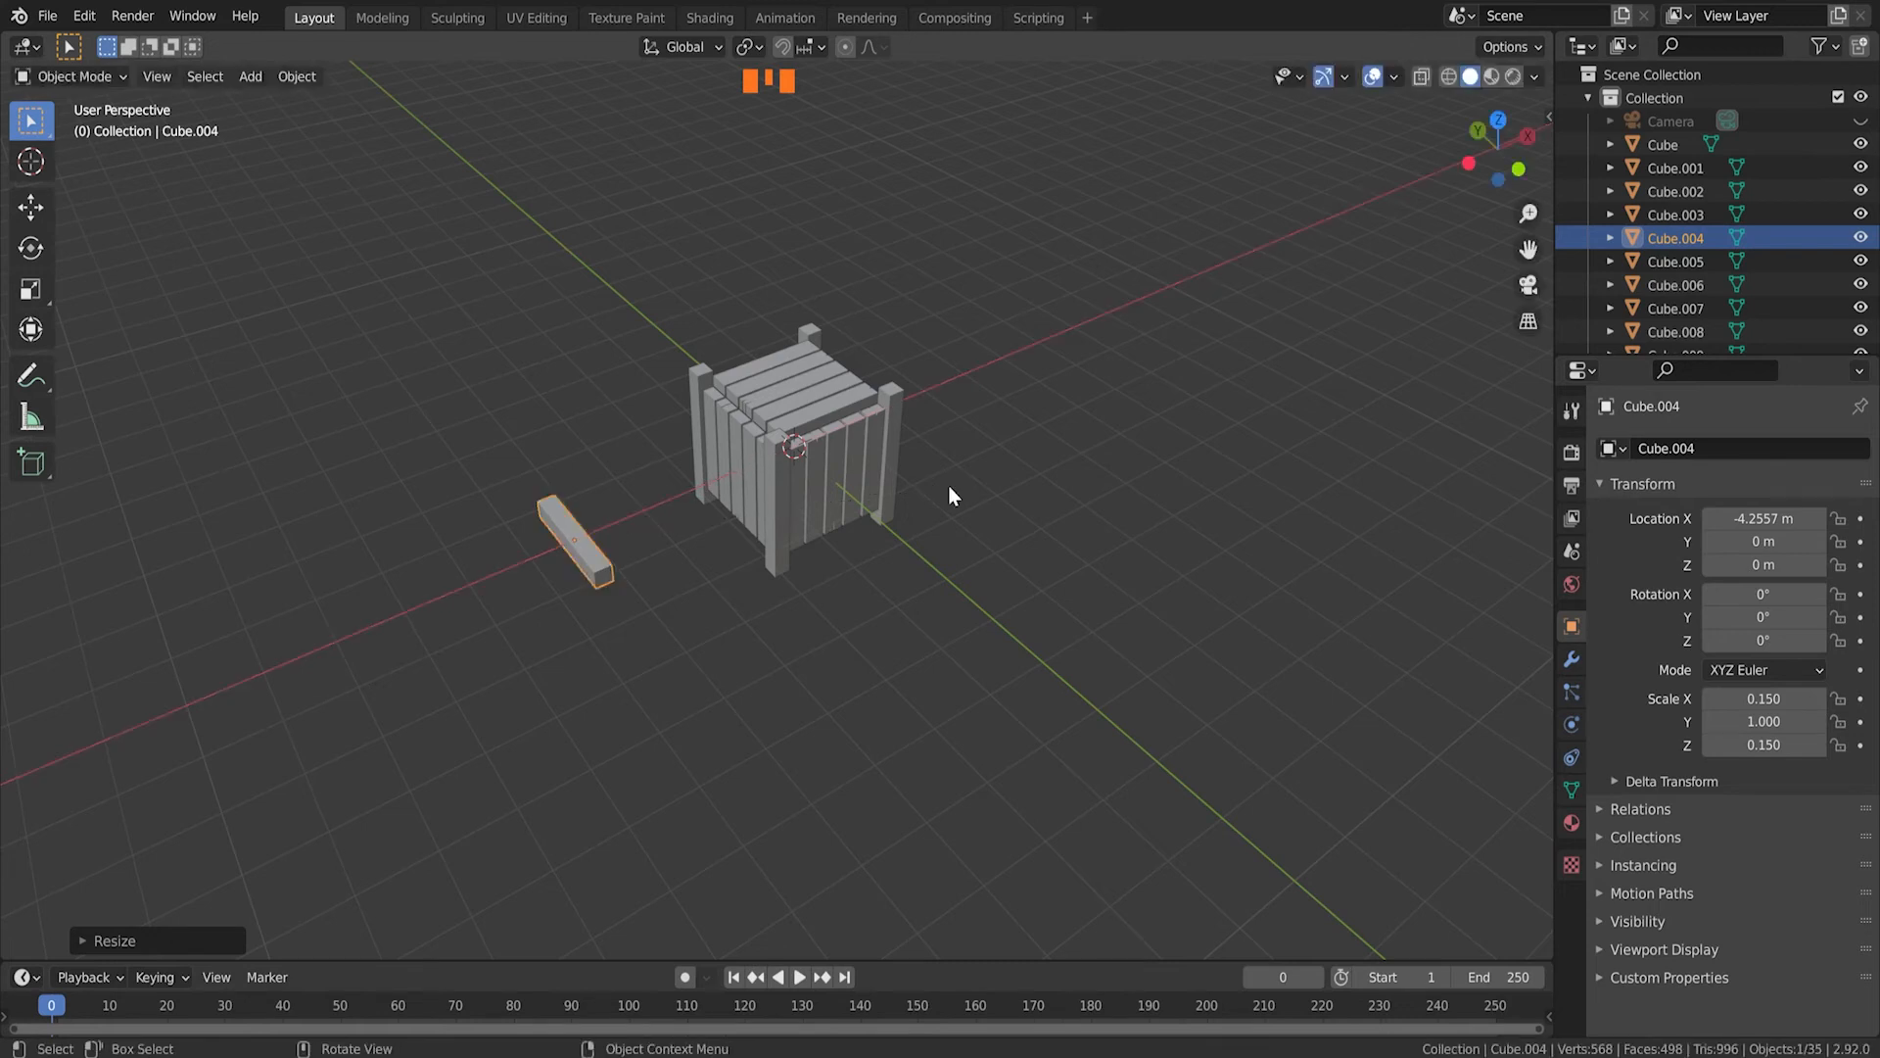
Step: Move the bar along X to about -1.147 m, between the crate's two -X corner posts
middle_click_drag(686, 557, 839, 533)
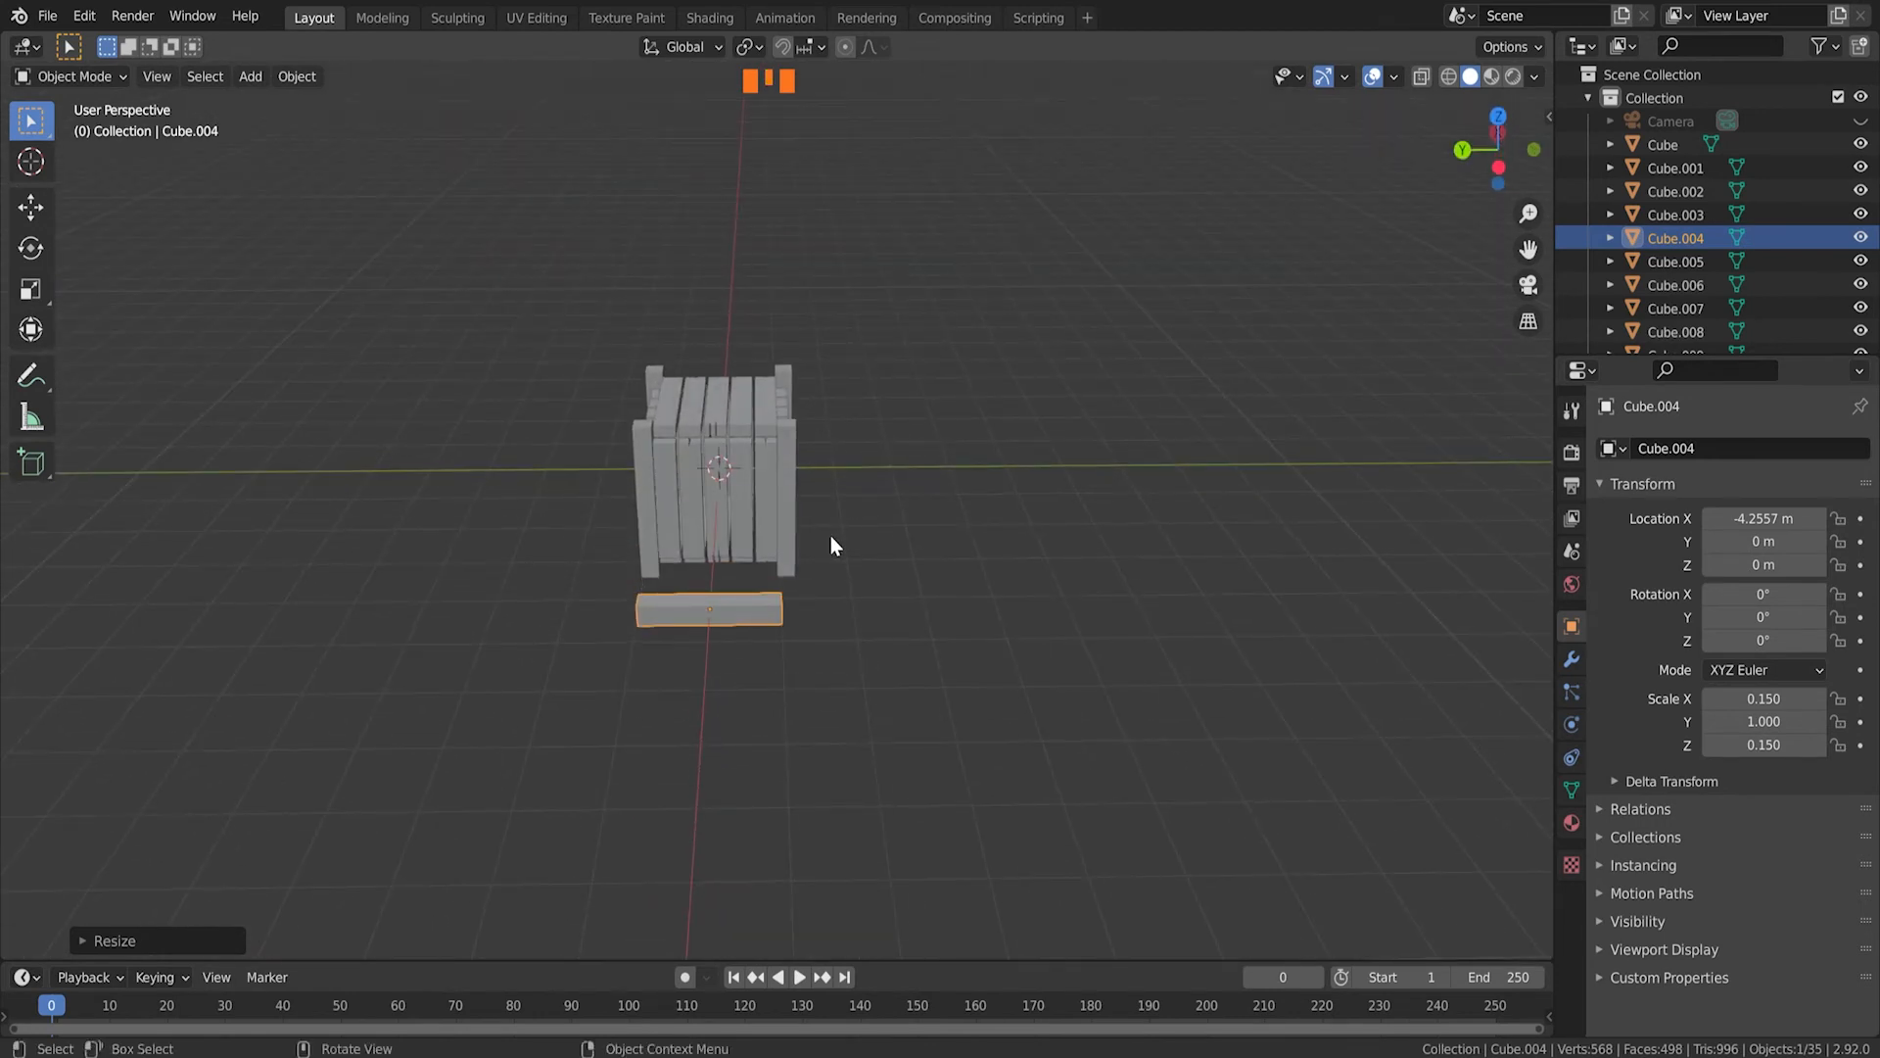
key("KP_1")
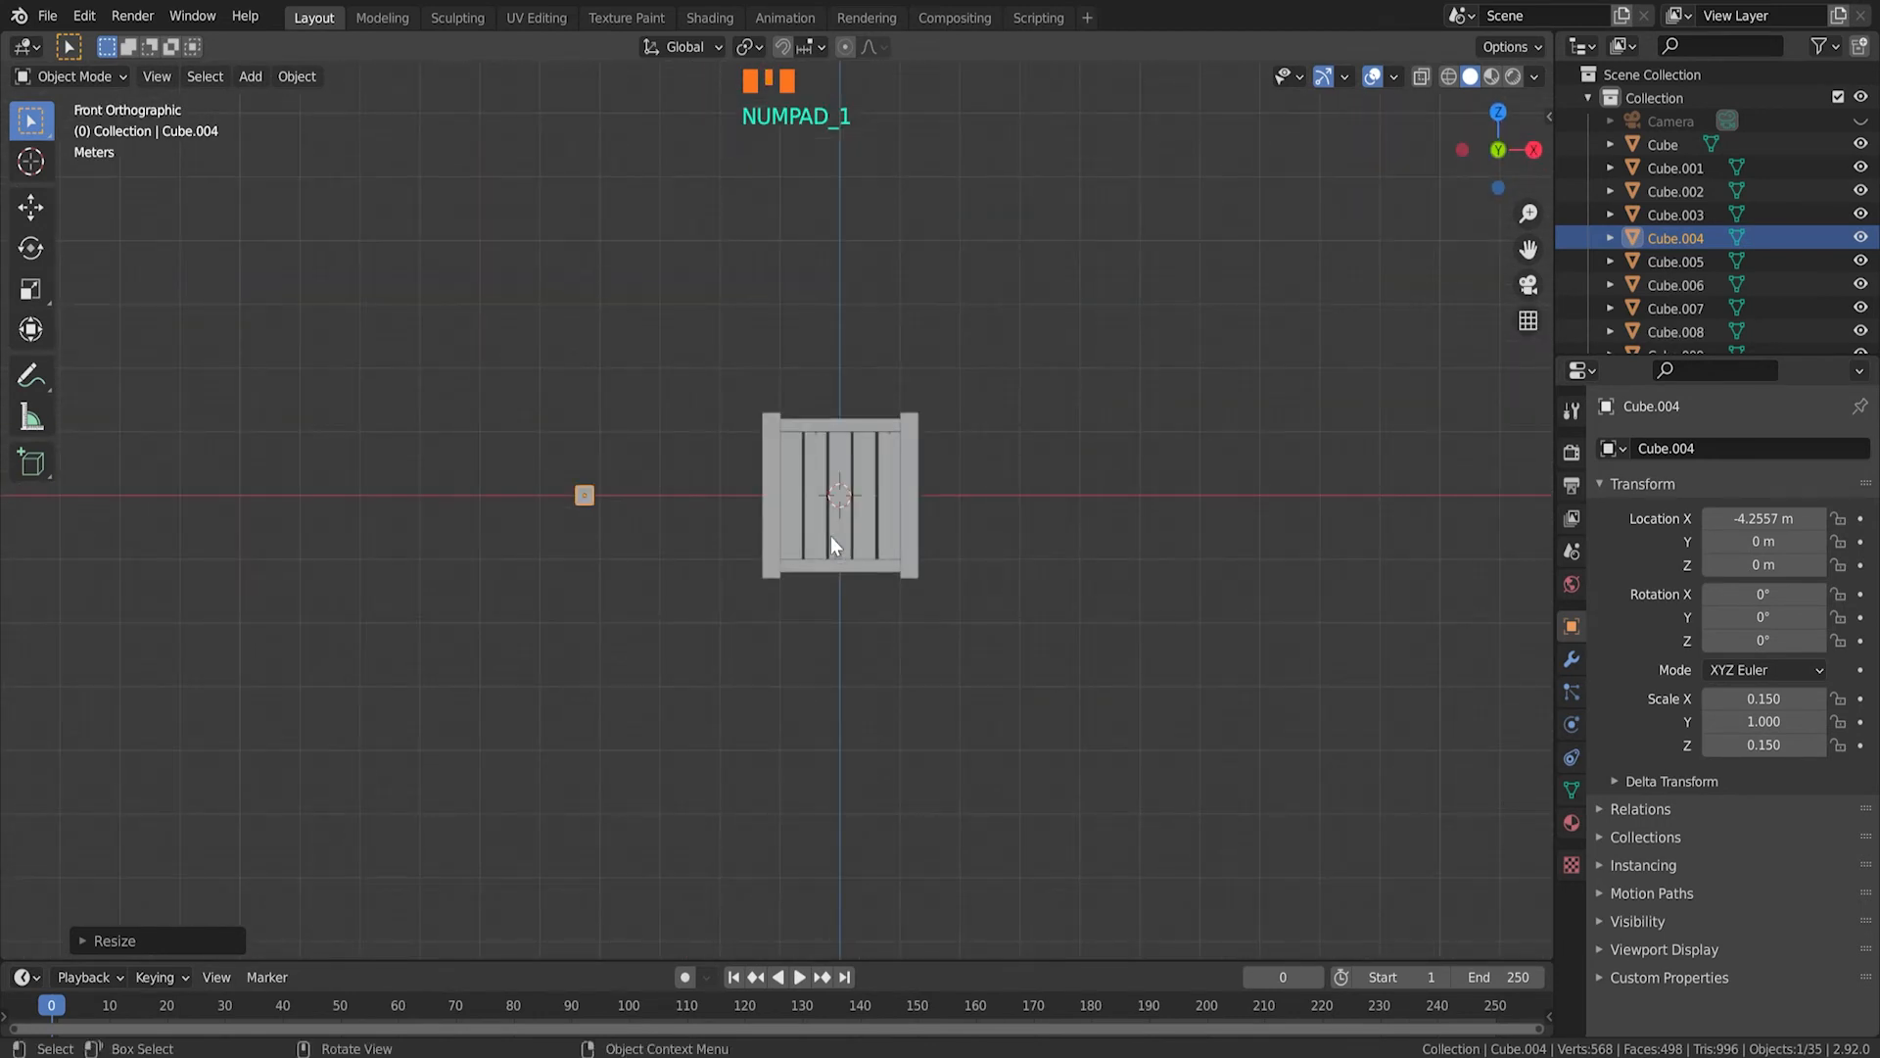
scroll(807, 504, "up", 4)
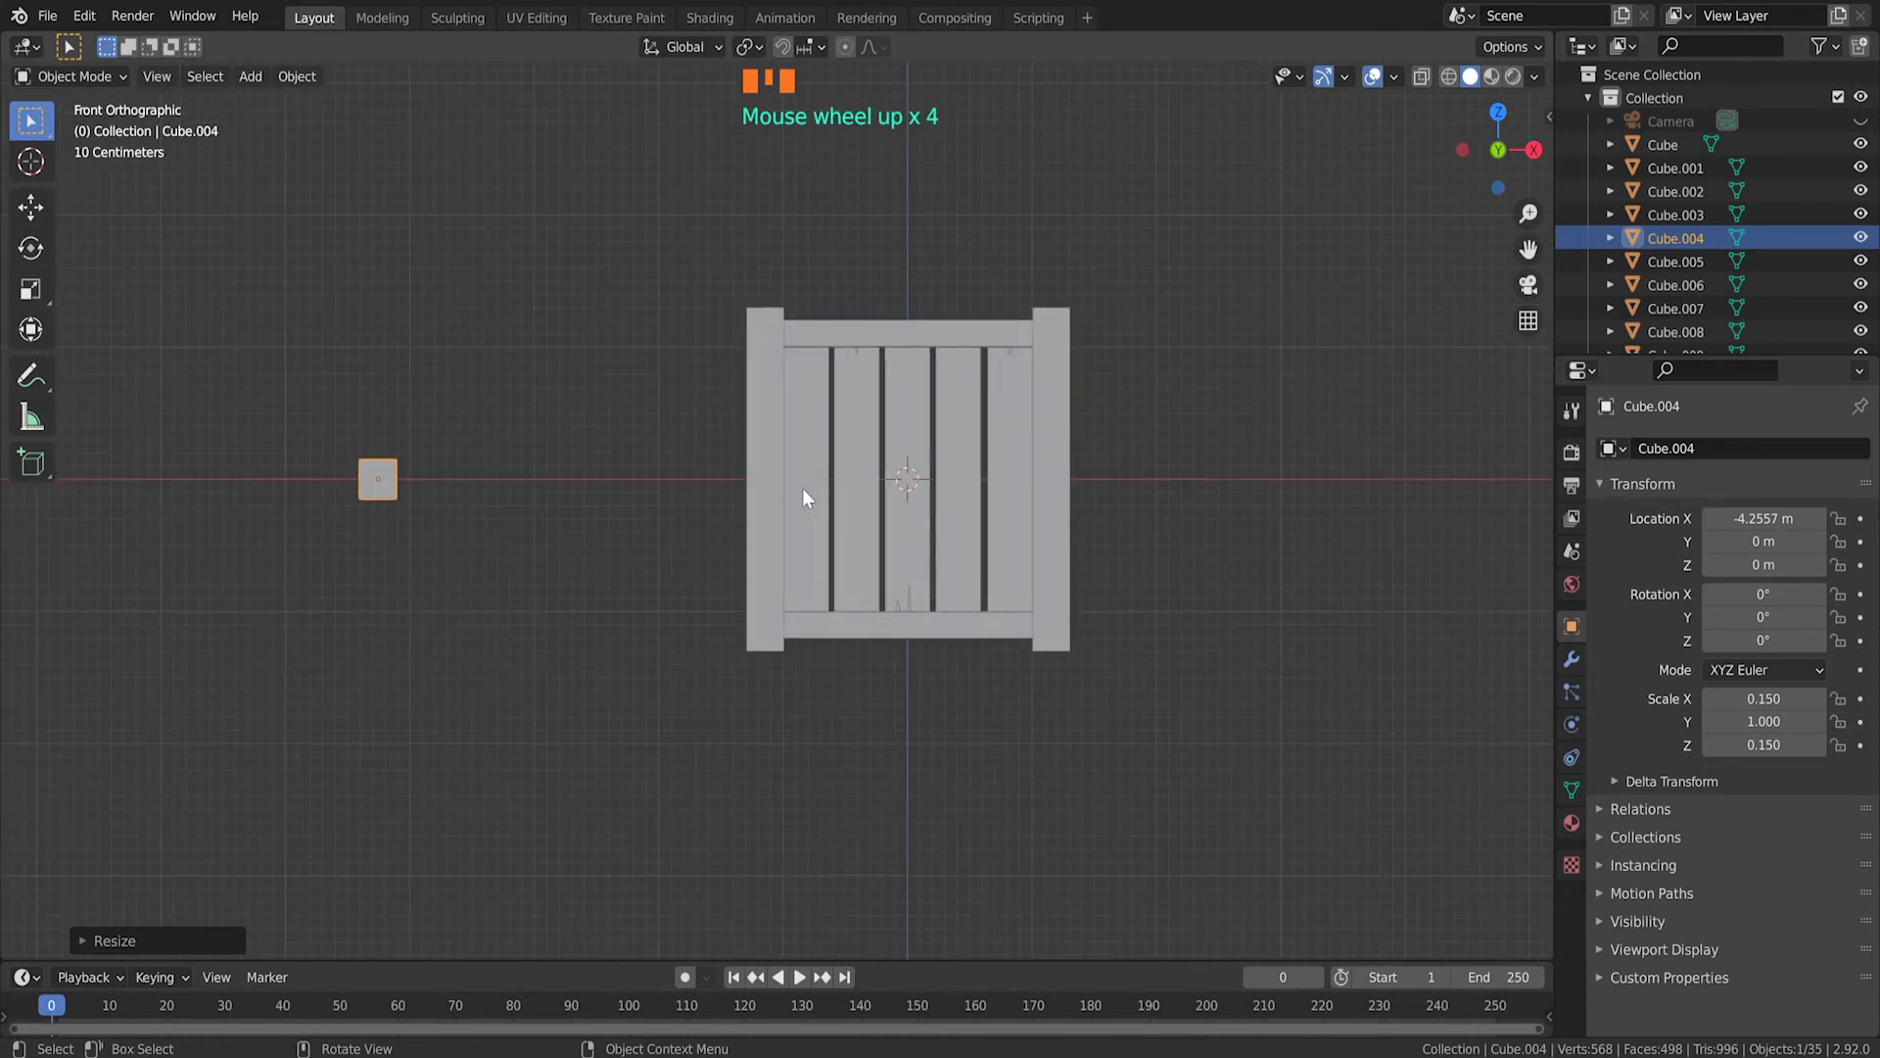
scroll(803, 491, "up", 1)
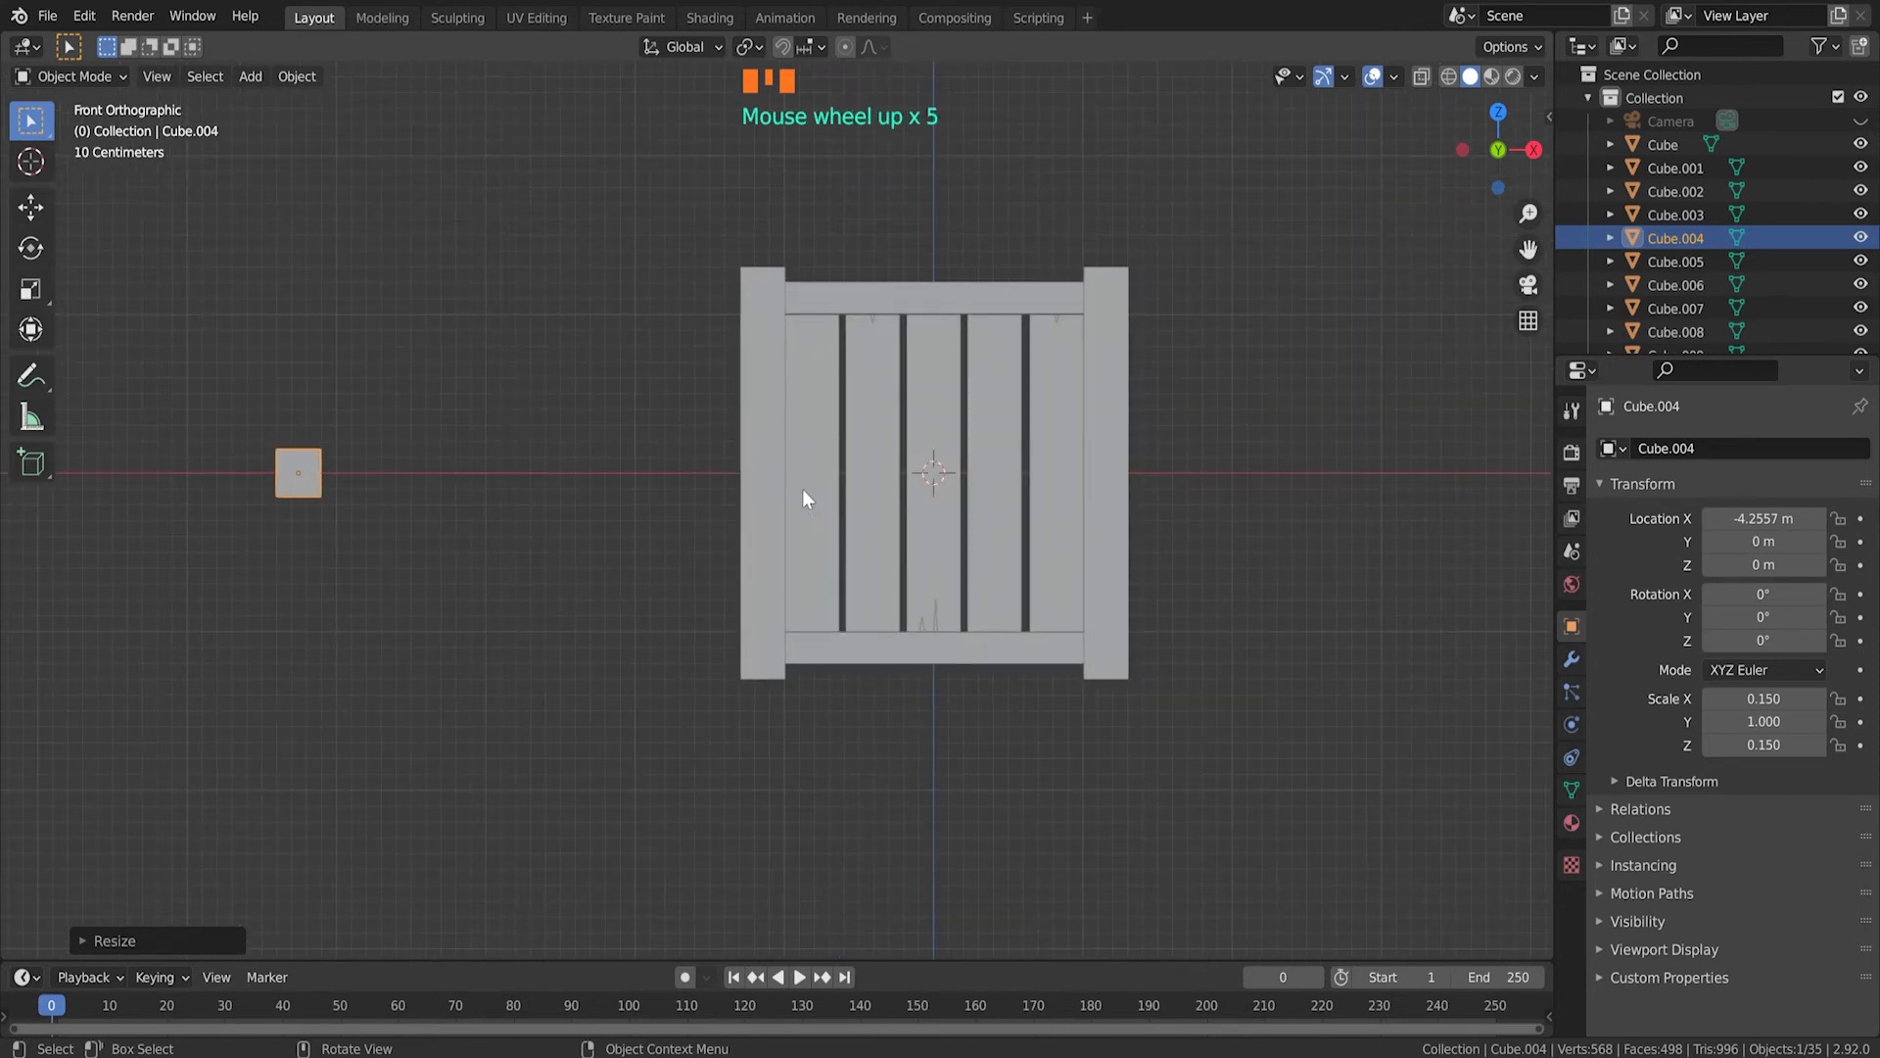
key("g")
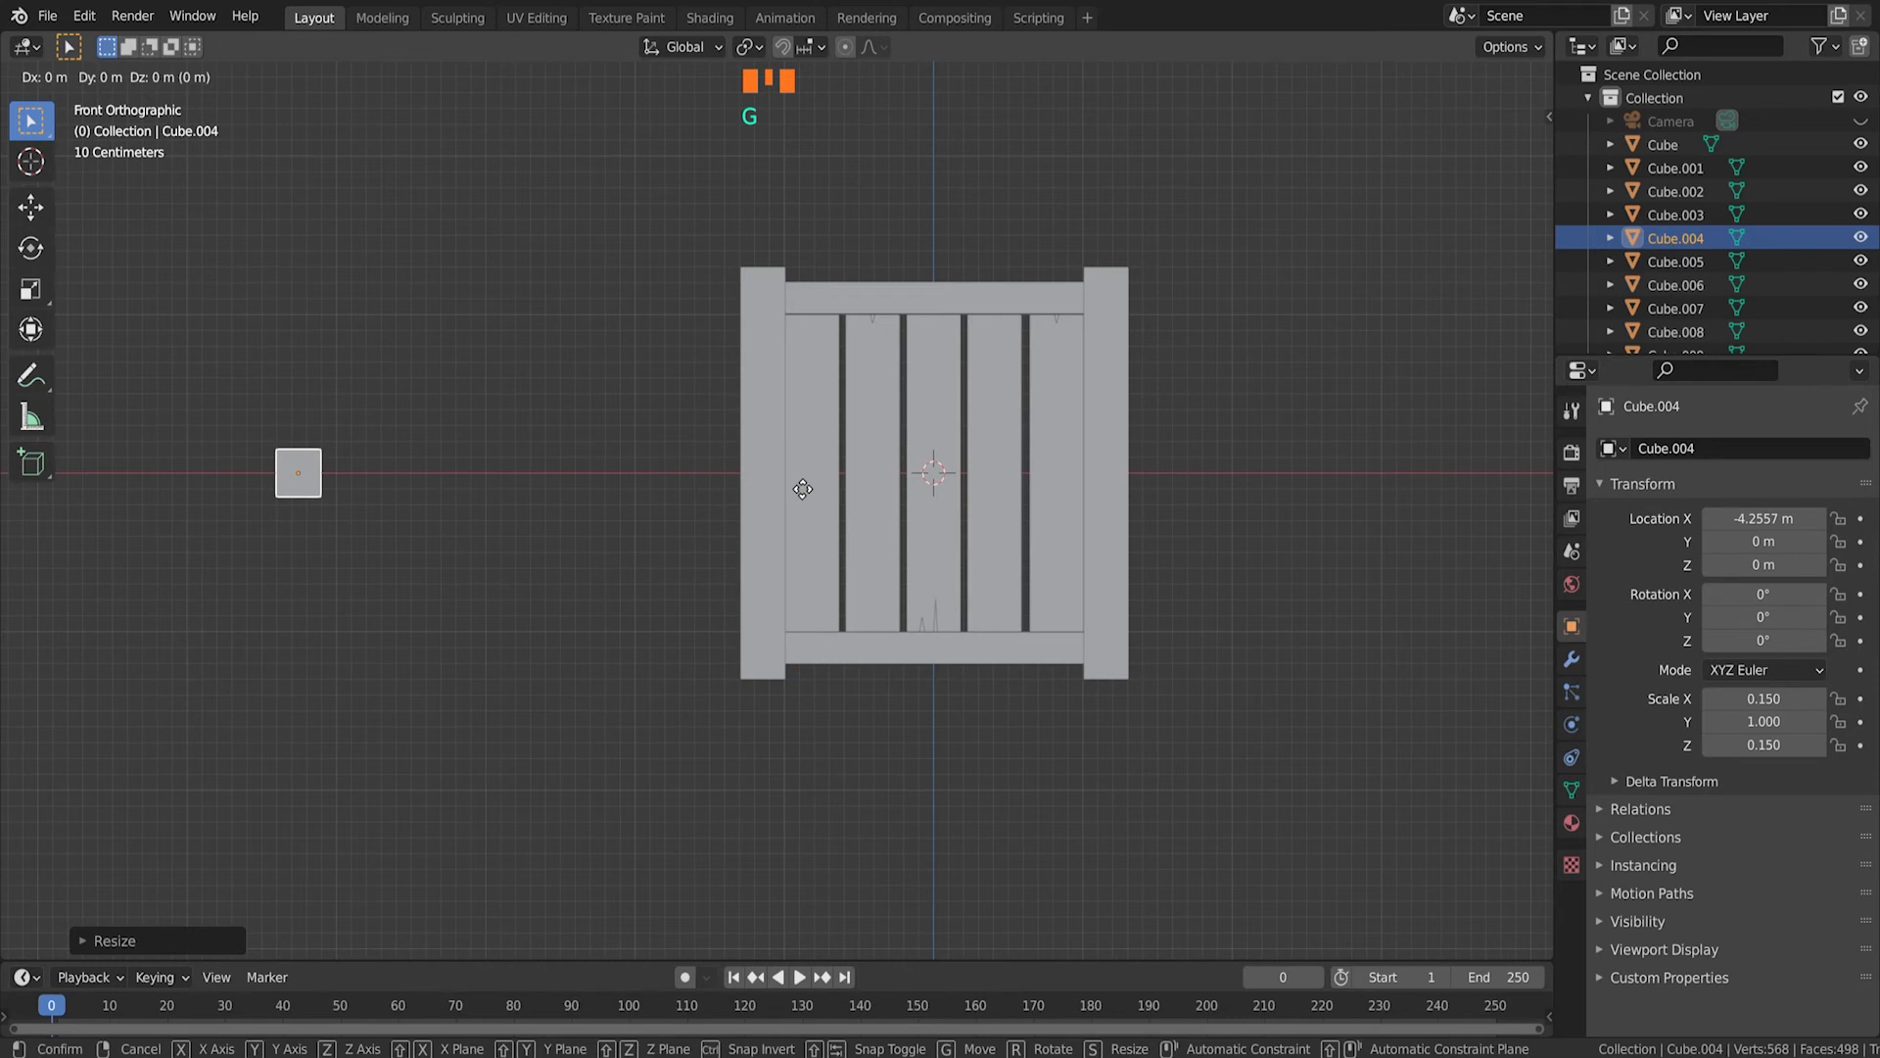
key("x")
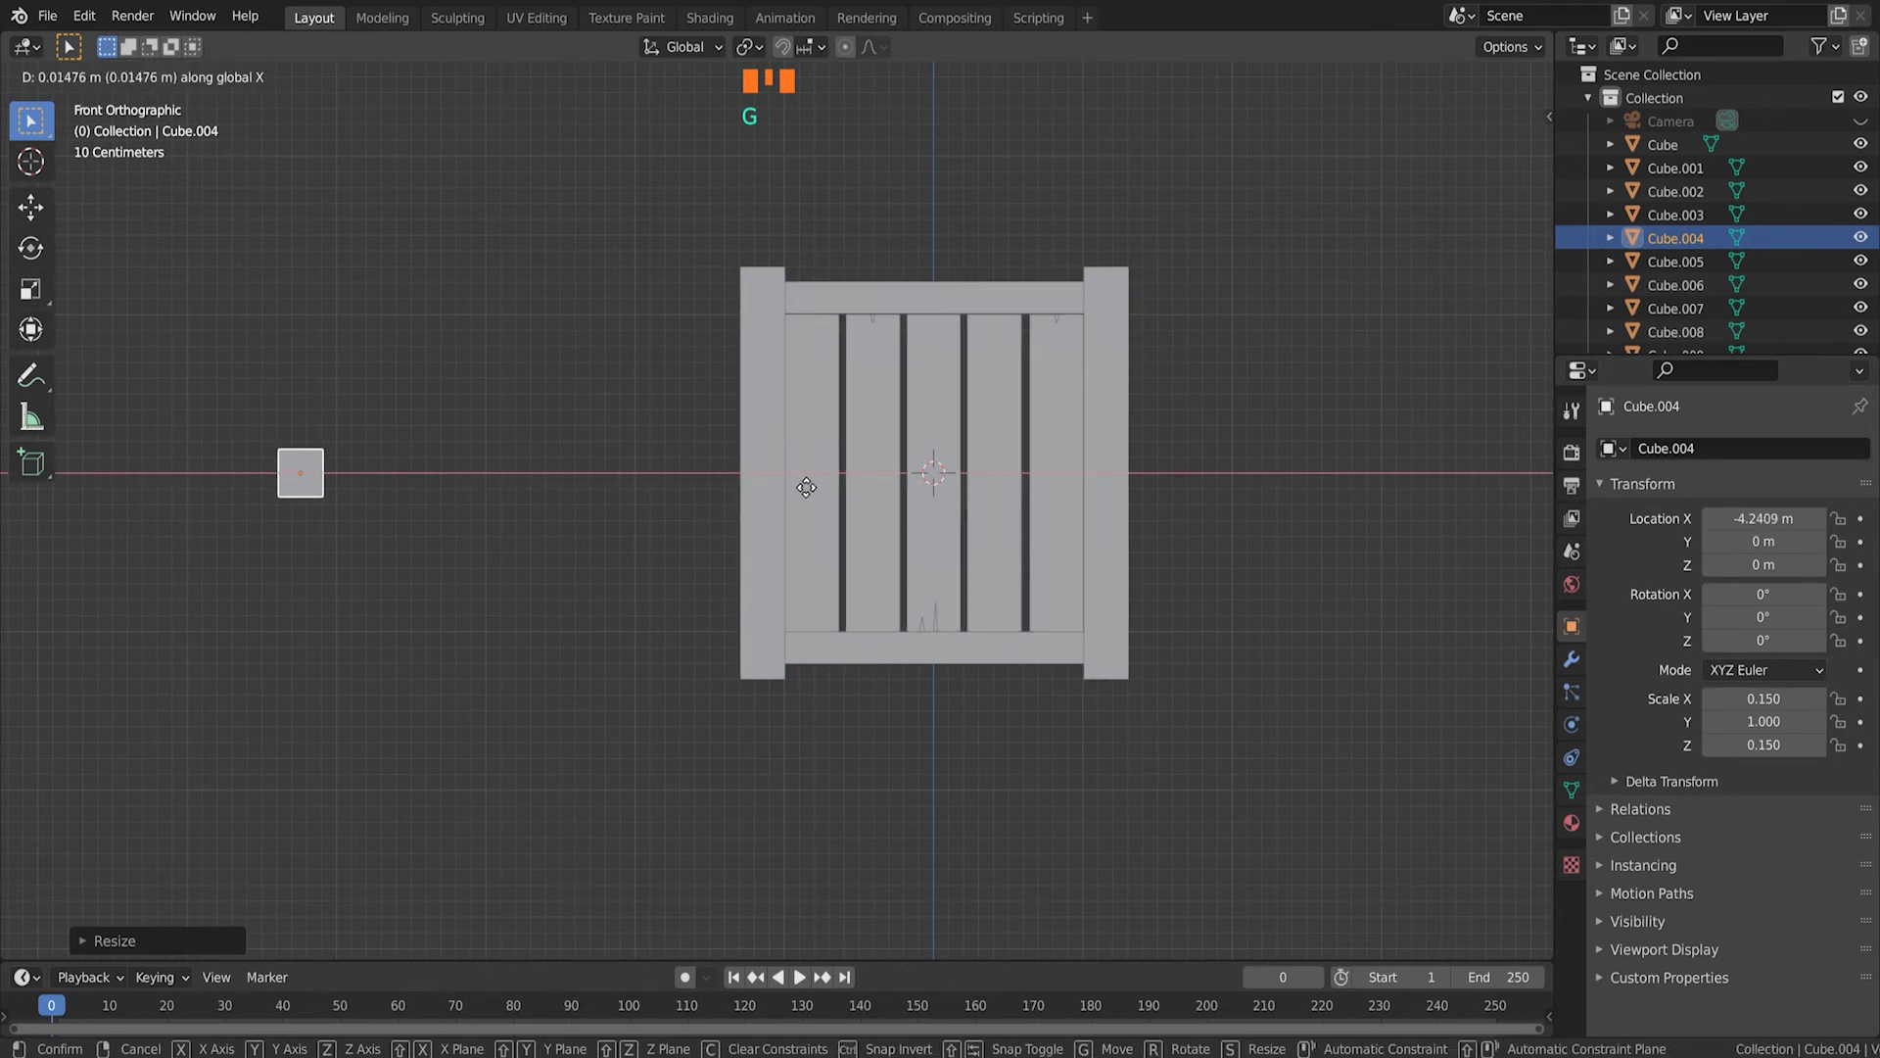
left_click(1265, 499)
Step: Shift the bar about 0.004 m along X to align its sides with the -X corner posts
scroll(746, 460, "up", 7)
scroll(740, 446, "up", 4)
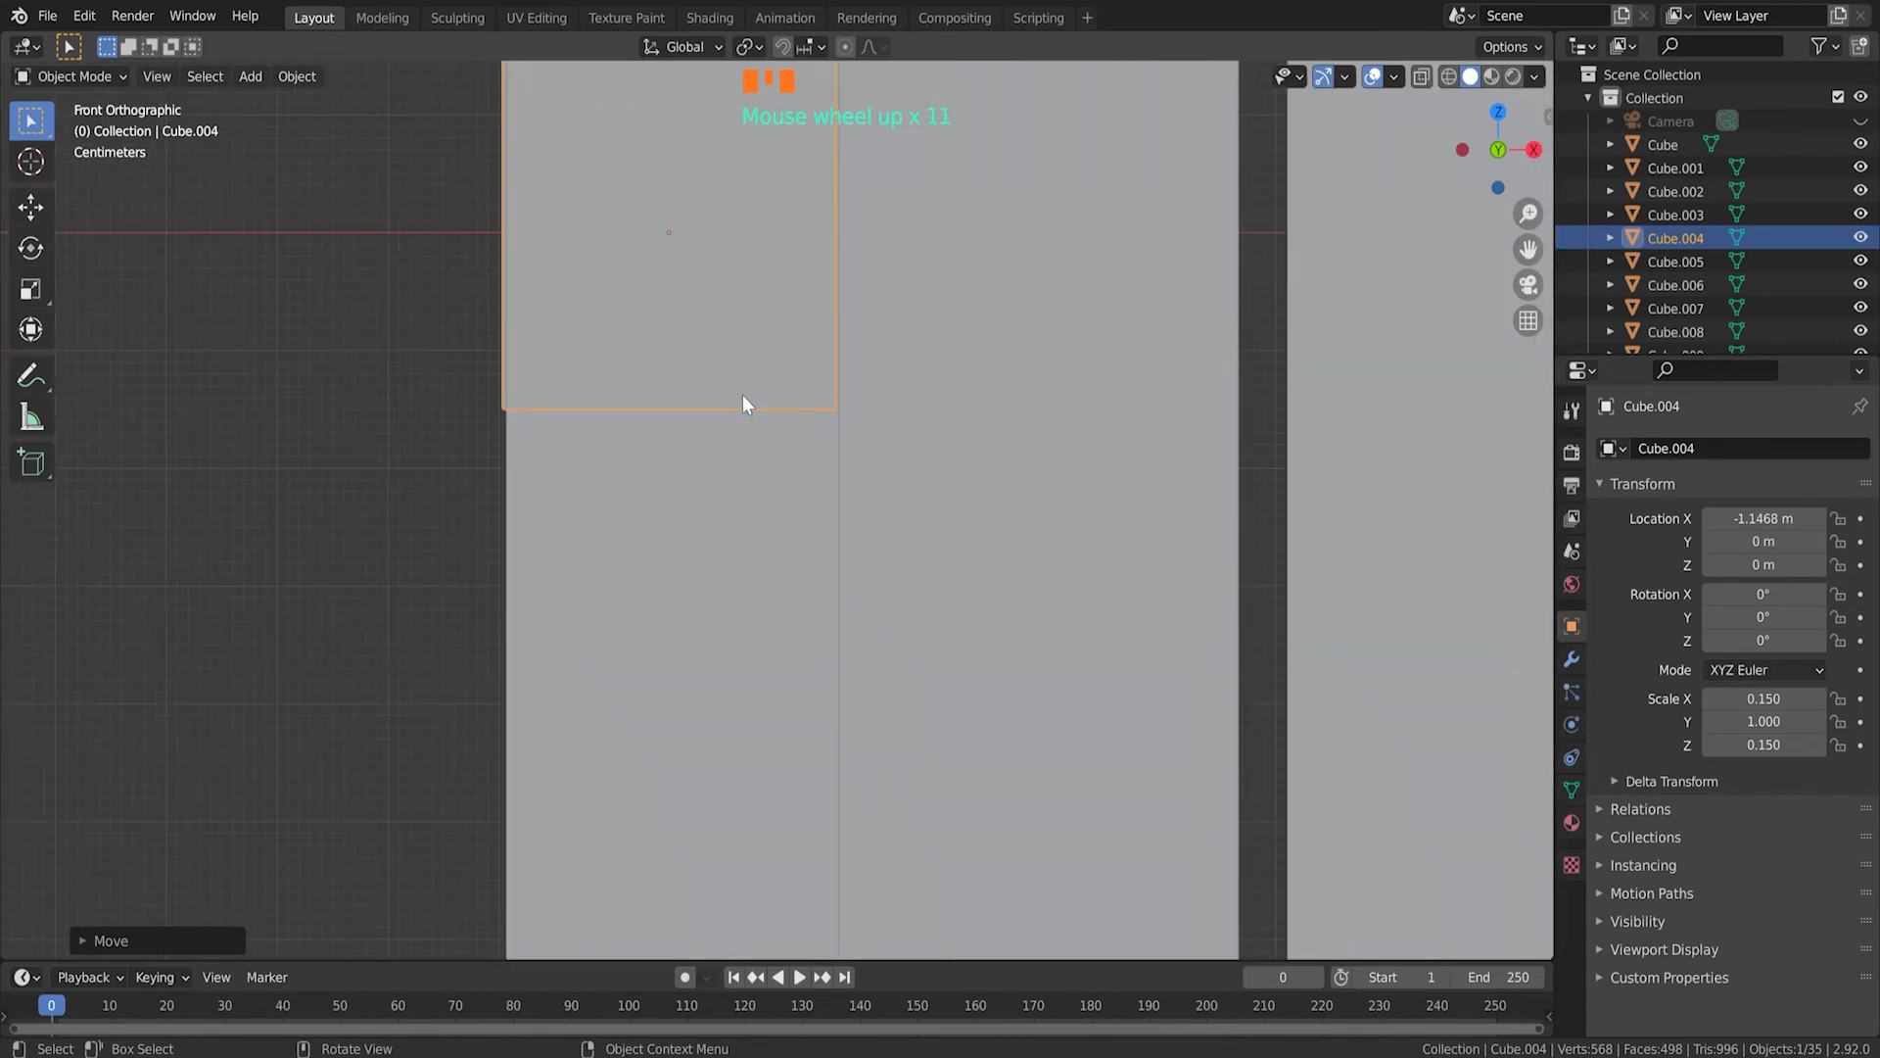
key("g")
key("x")
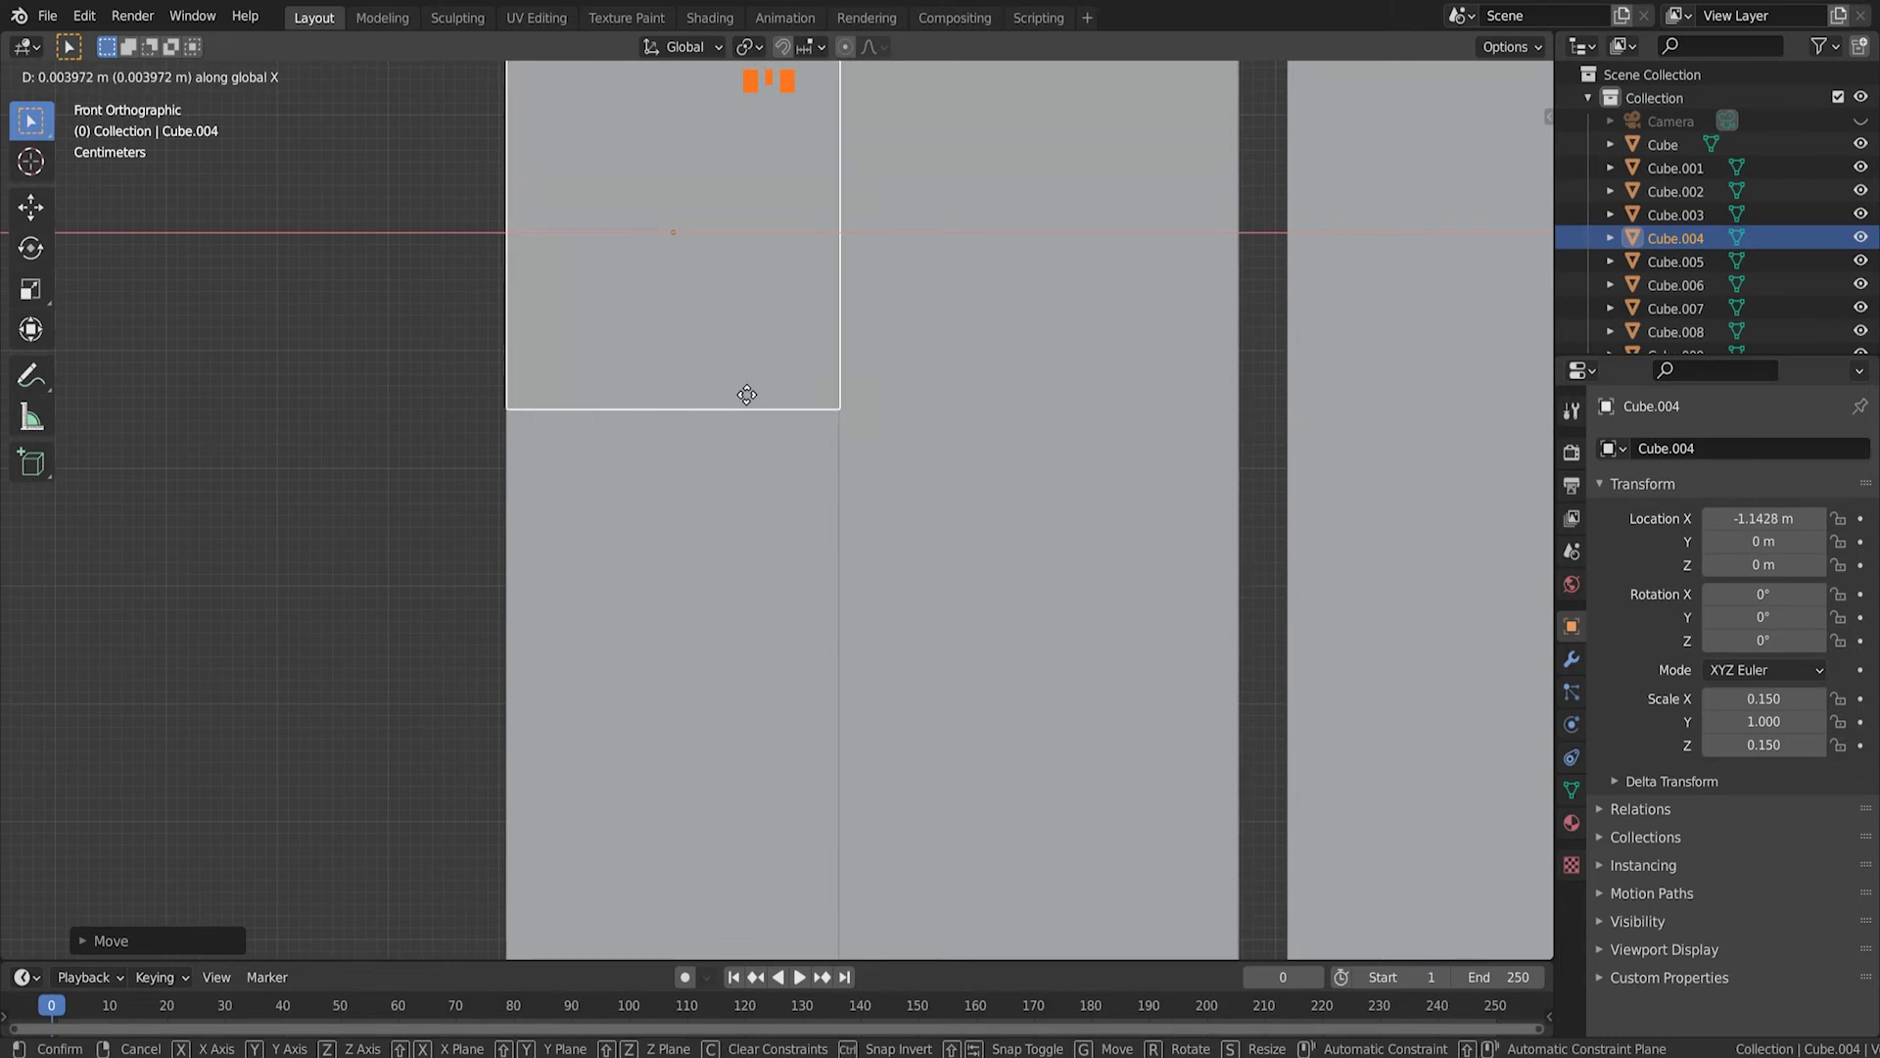
left_click(746, 396)
Step: Raise the bar along Z to about 1.137 m, near the tops of the corner posts
middle_click_drag(746, 396, 670, 515)
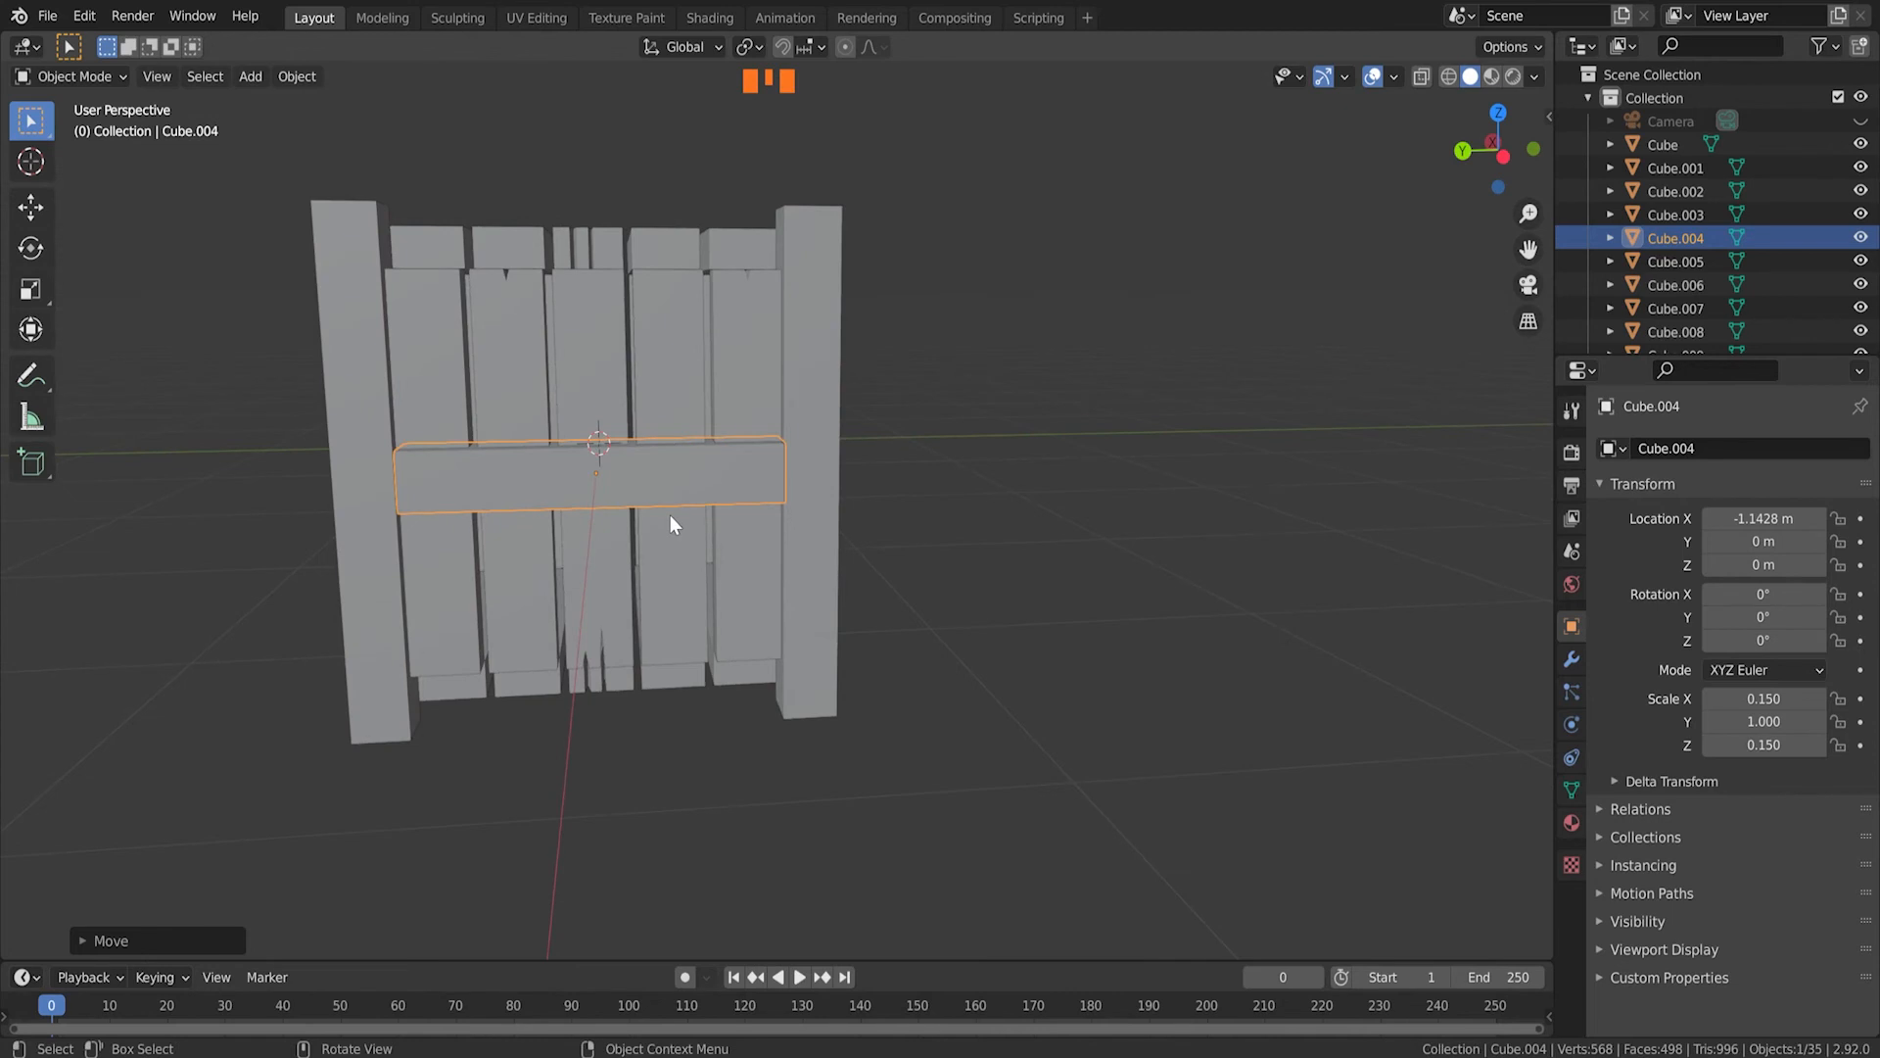
key("g")
key("z")
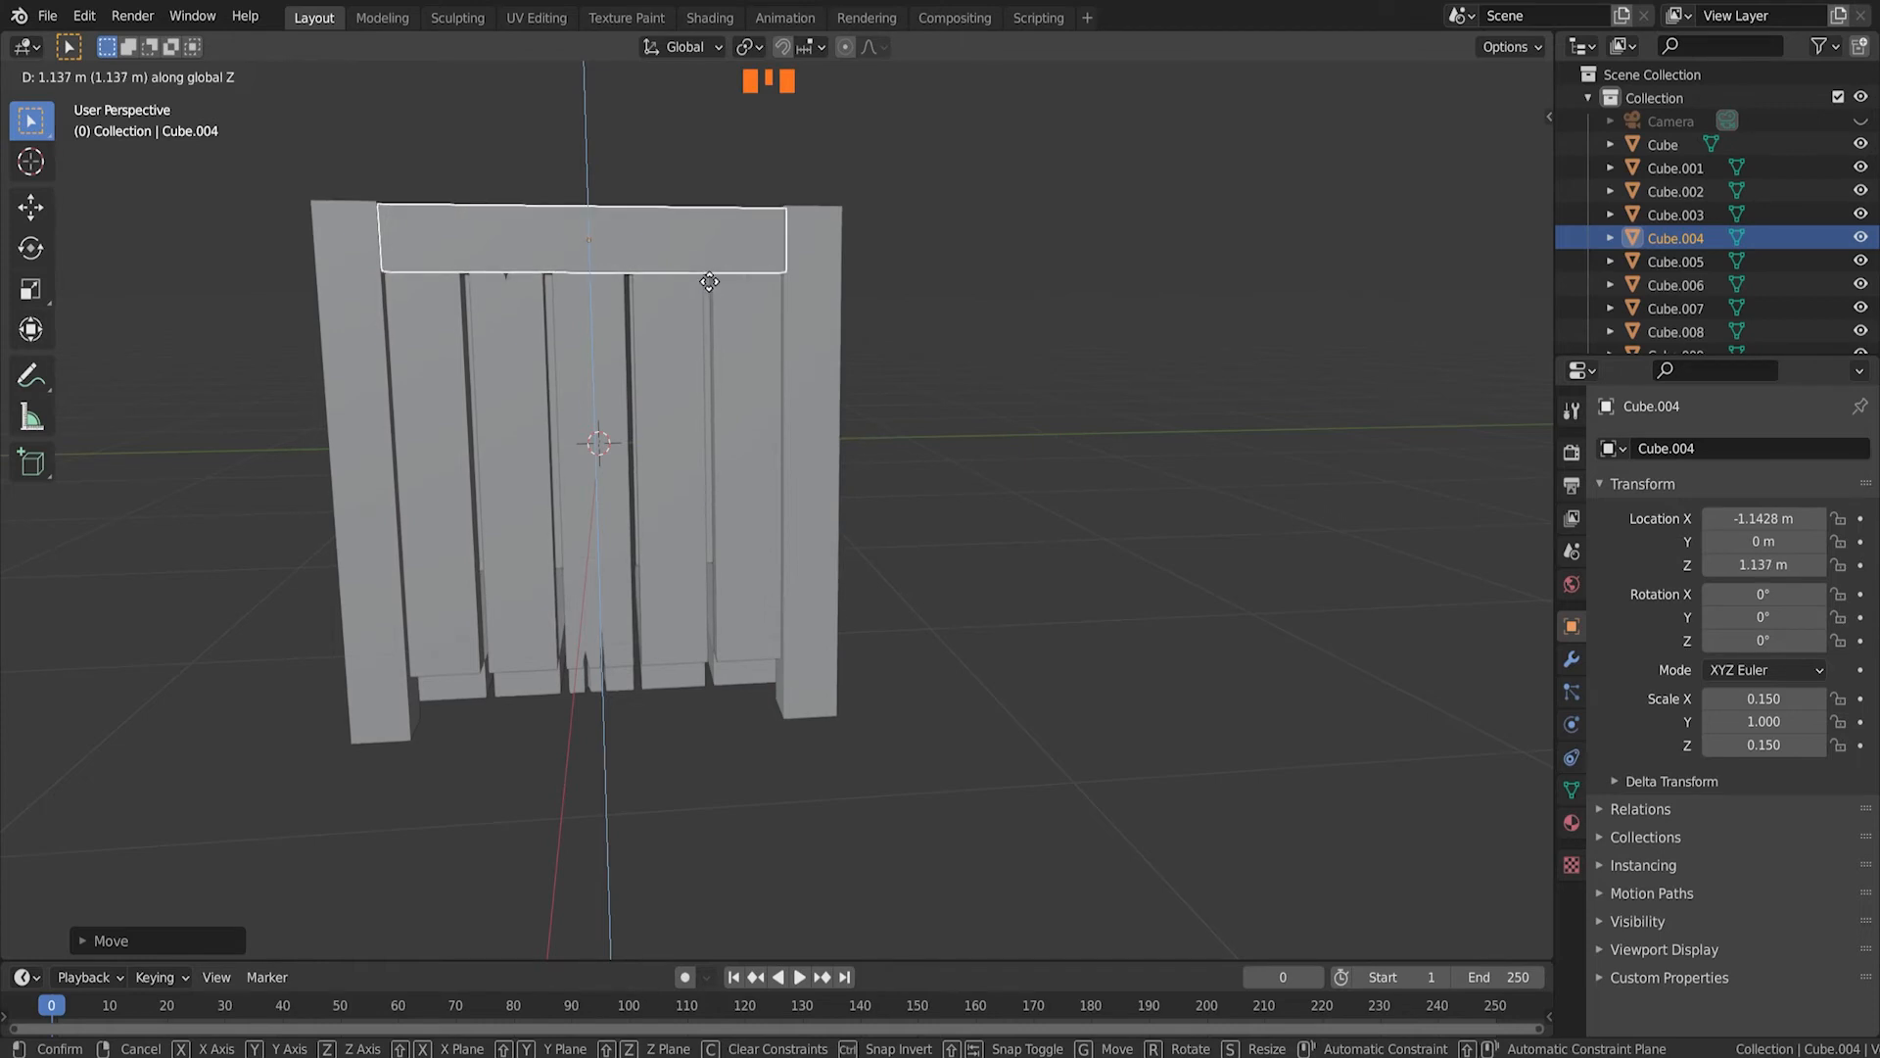
left_click(708, 282)
Step: Raise the bar about 0.012 m further along Z to sit flush with the post tops
key("KP_1")
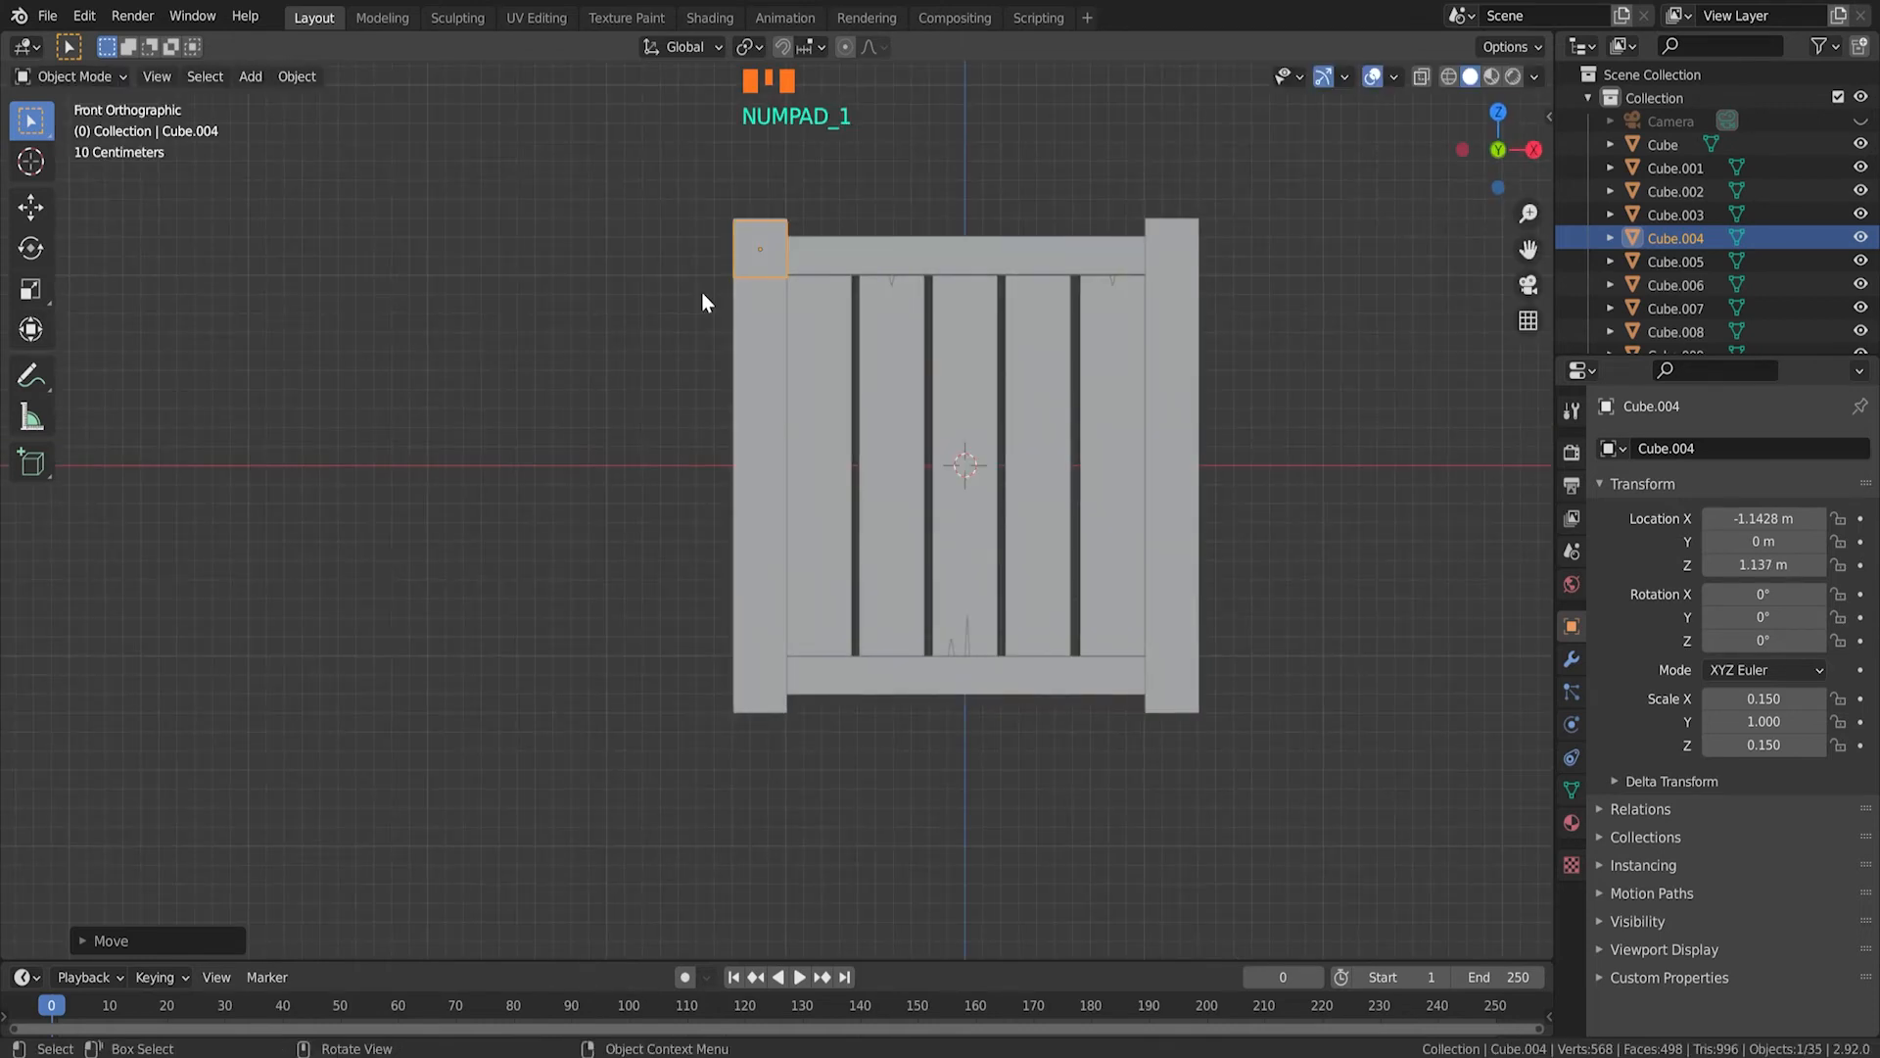
scroll(746, 250, "up", 5)
middle_click_drag(745, 250, 558, 324, "shift")
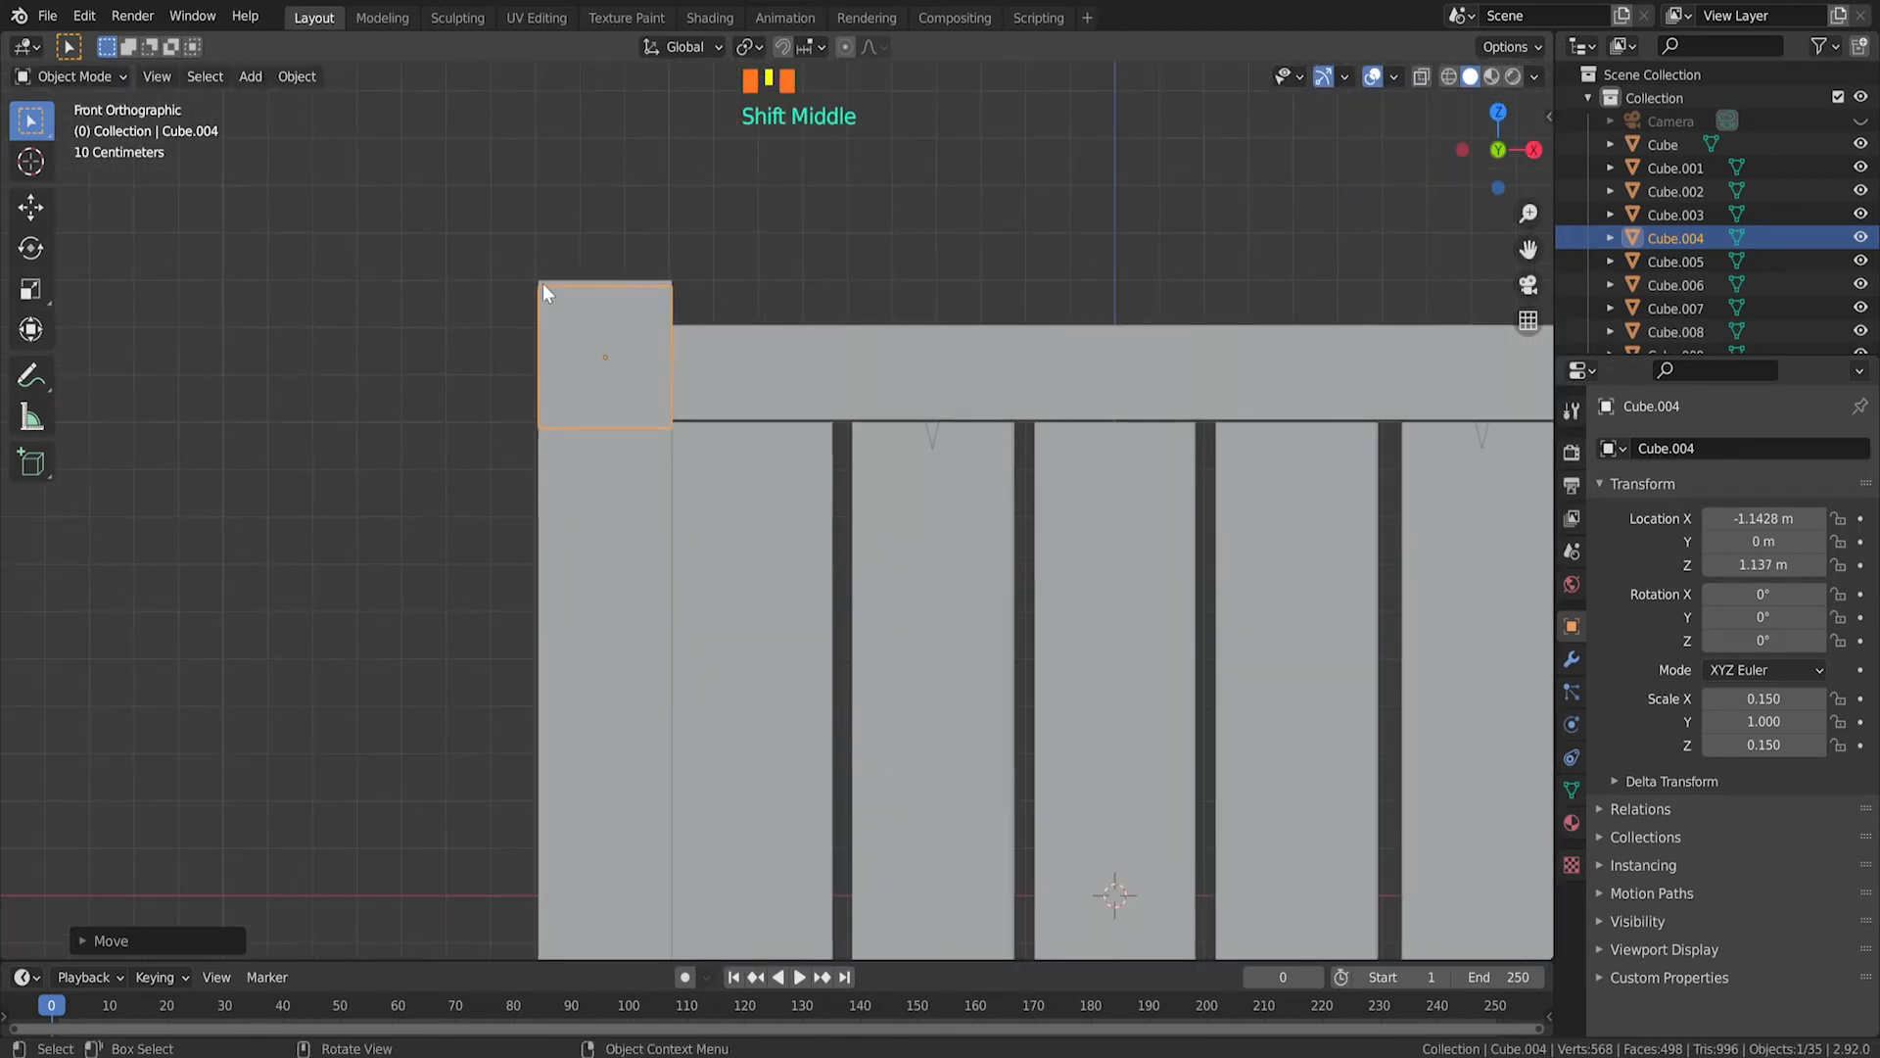
scroll(571, 223, "up", 4)
middle_click_drag(571, 223, 738, 595, "shift")
scroll(461, 415, "up", 4)
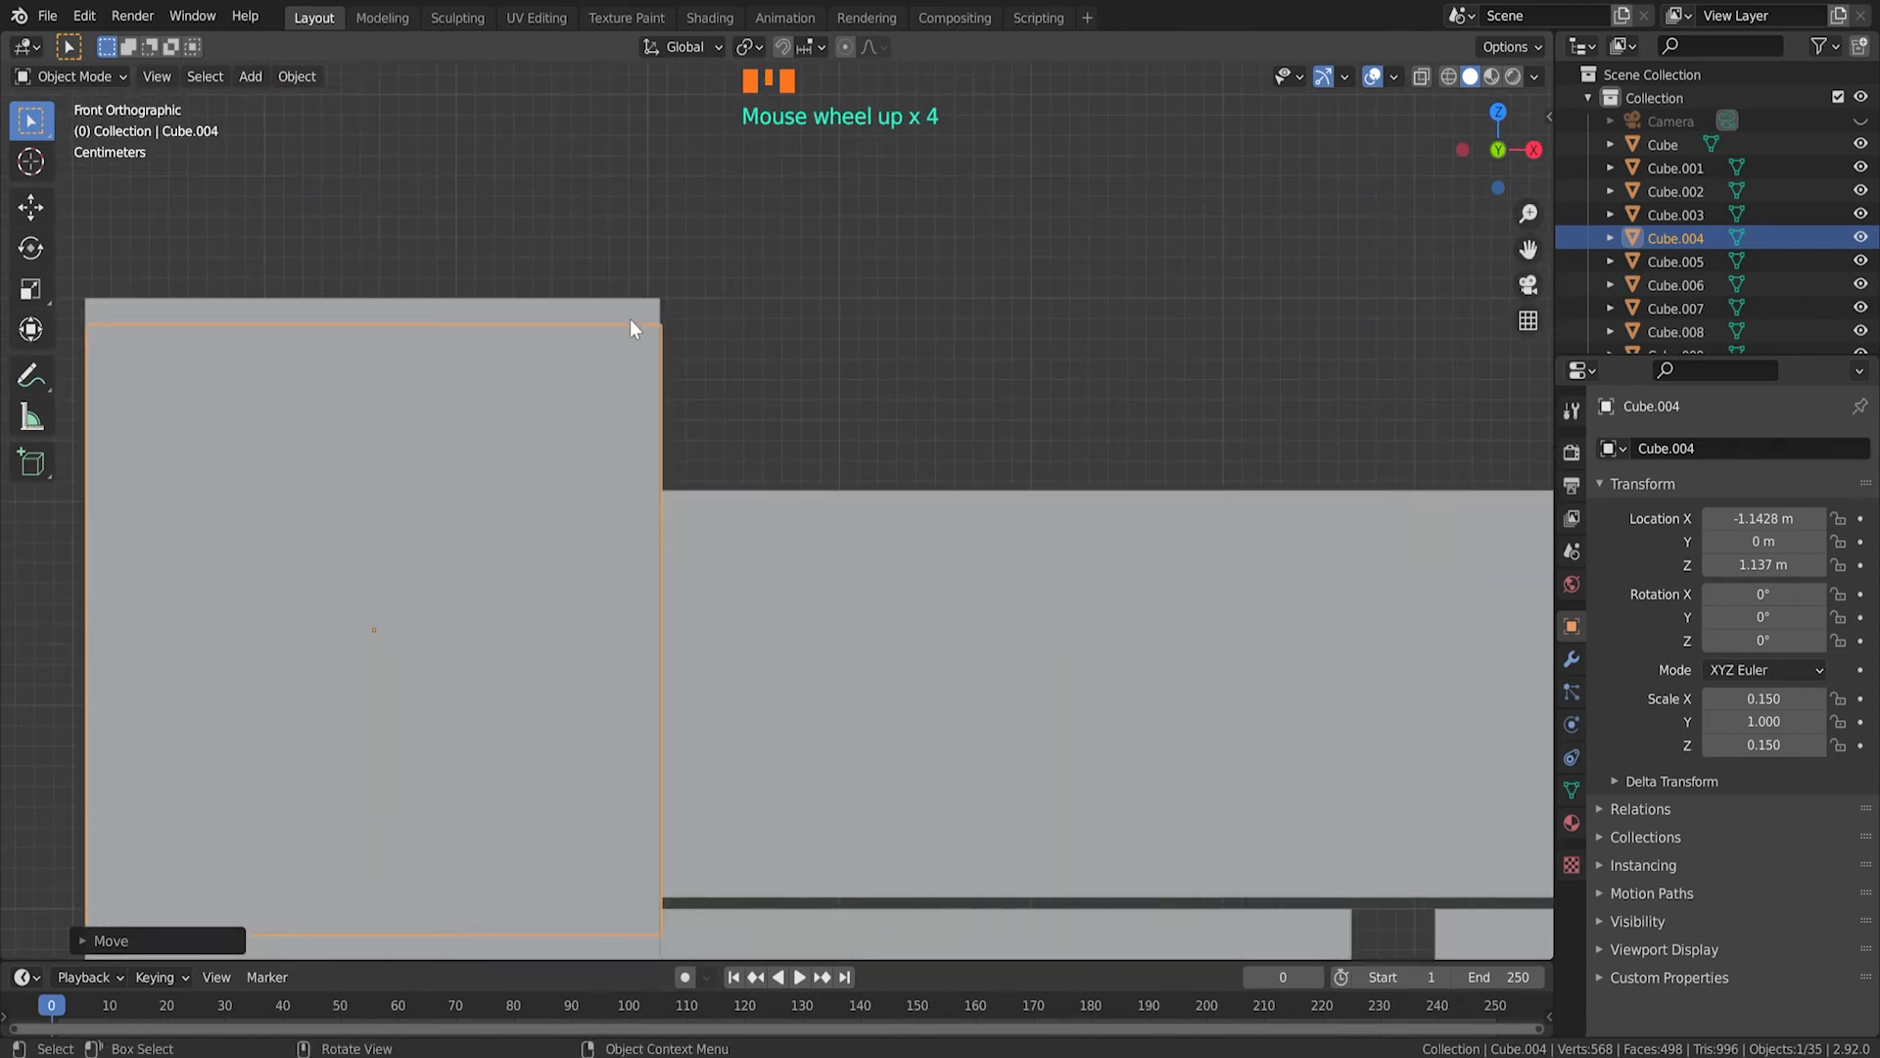
key("g")
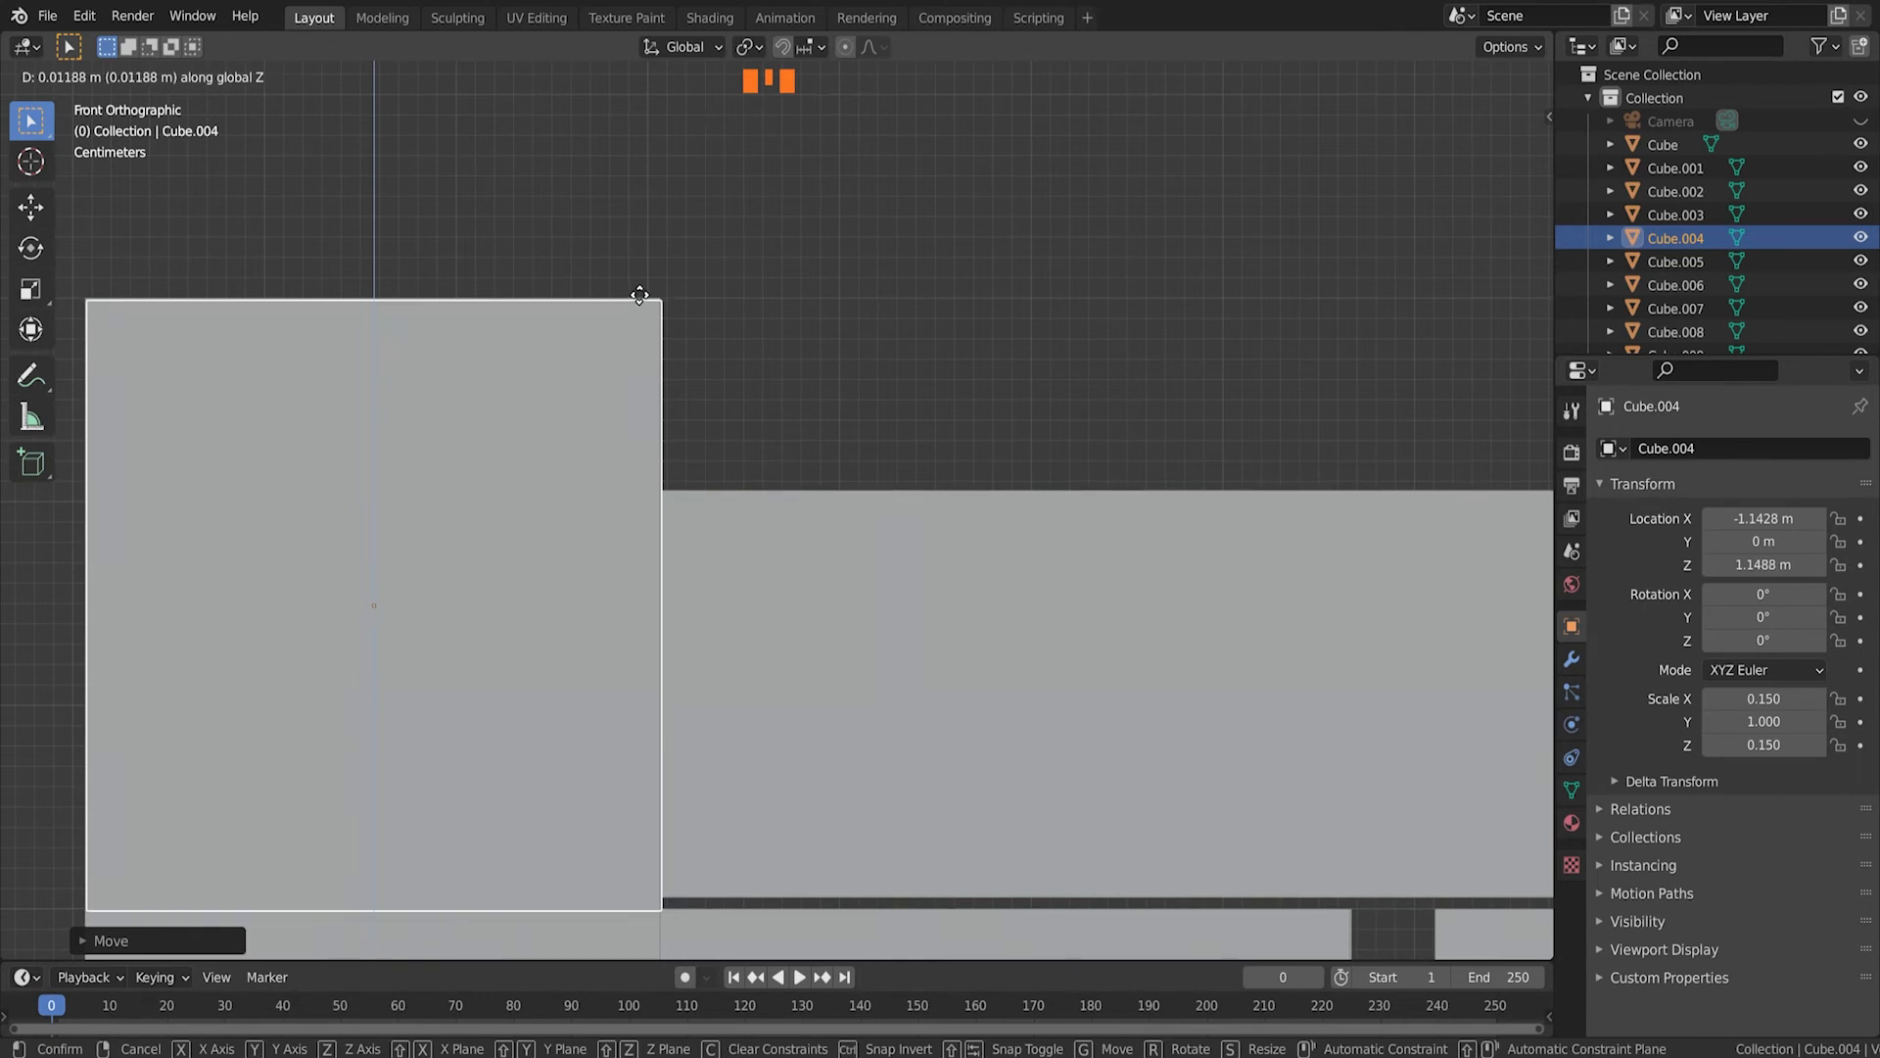
left_click(639, 296)
scroll(402, 262, "up", 3)
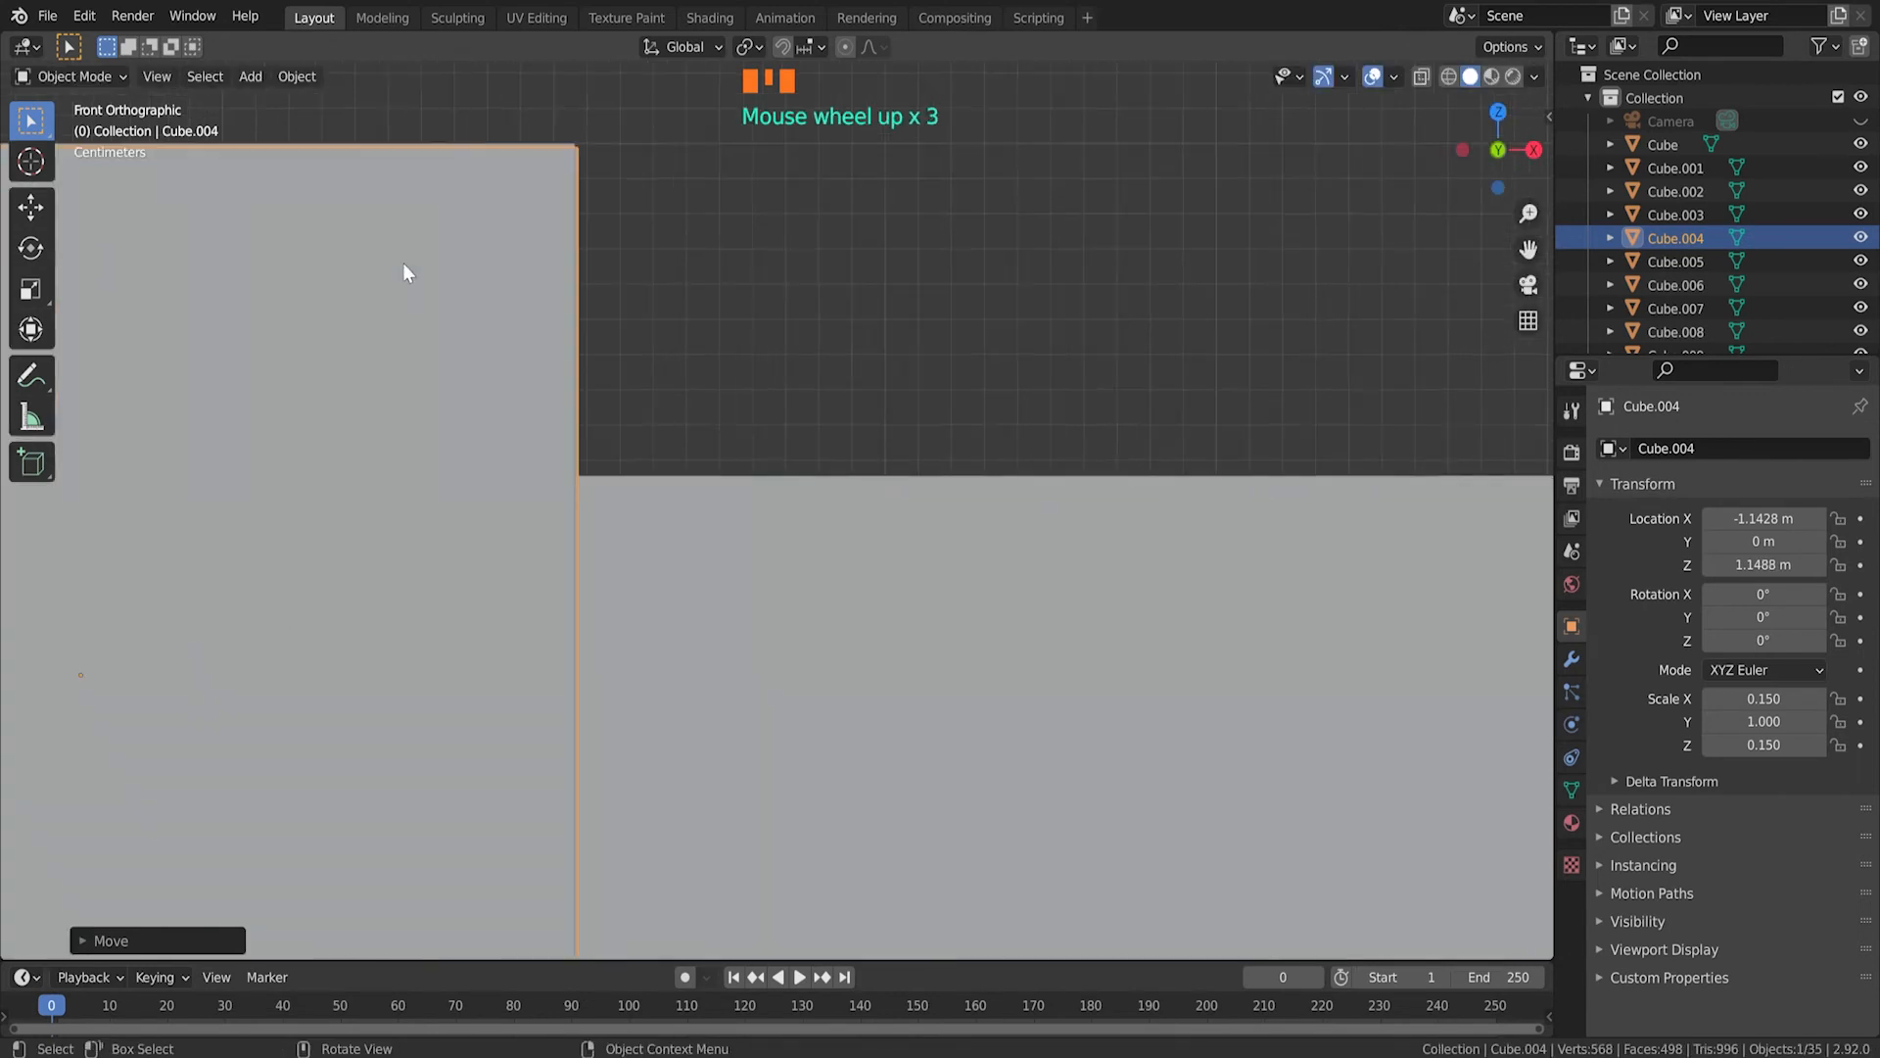
Step: Nudge the bar to about 1.150 m along Z and -1.144 m along X, flush with the -X corner posts
middle_click_drag(464, 227, 309, 331, "shift")
scroll(308, 331, "up", 1)
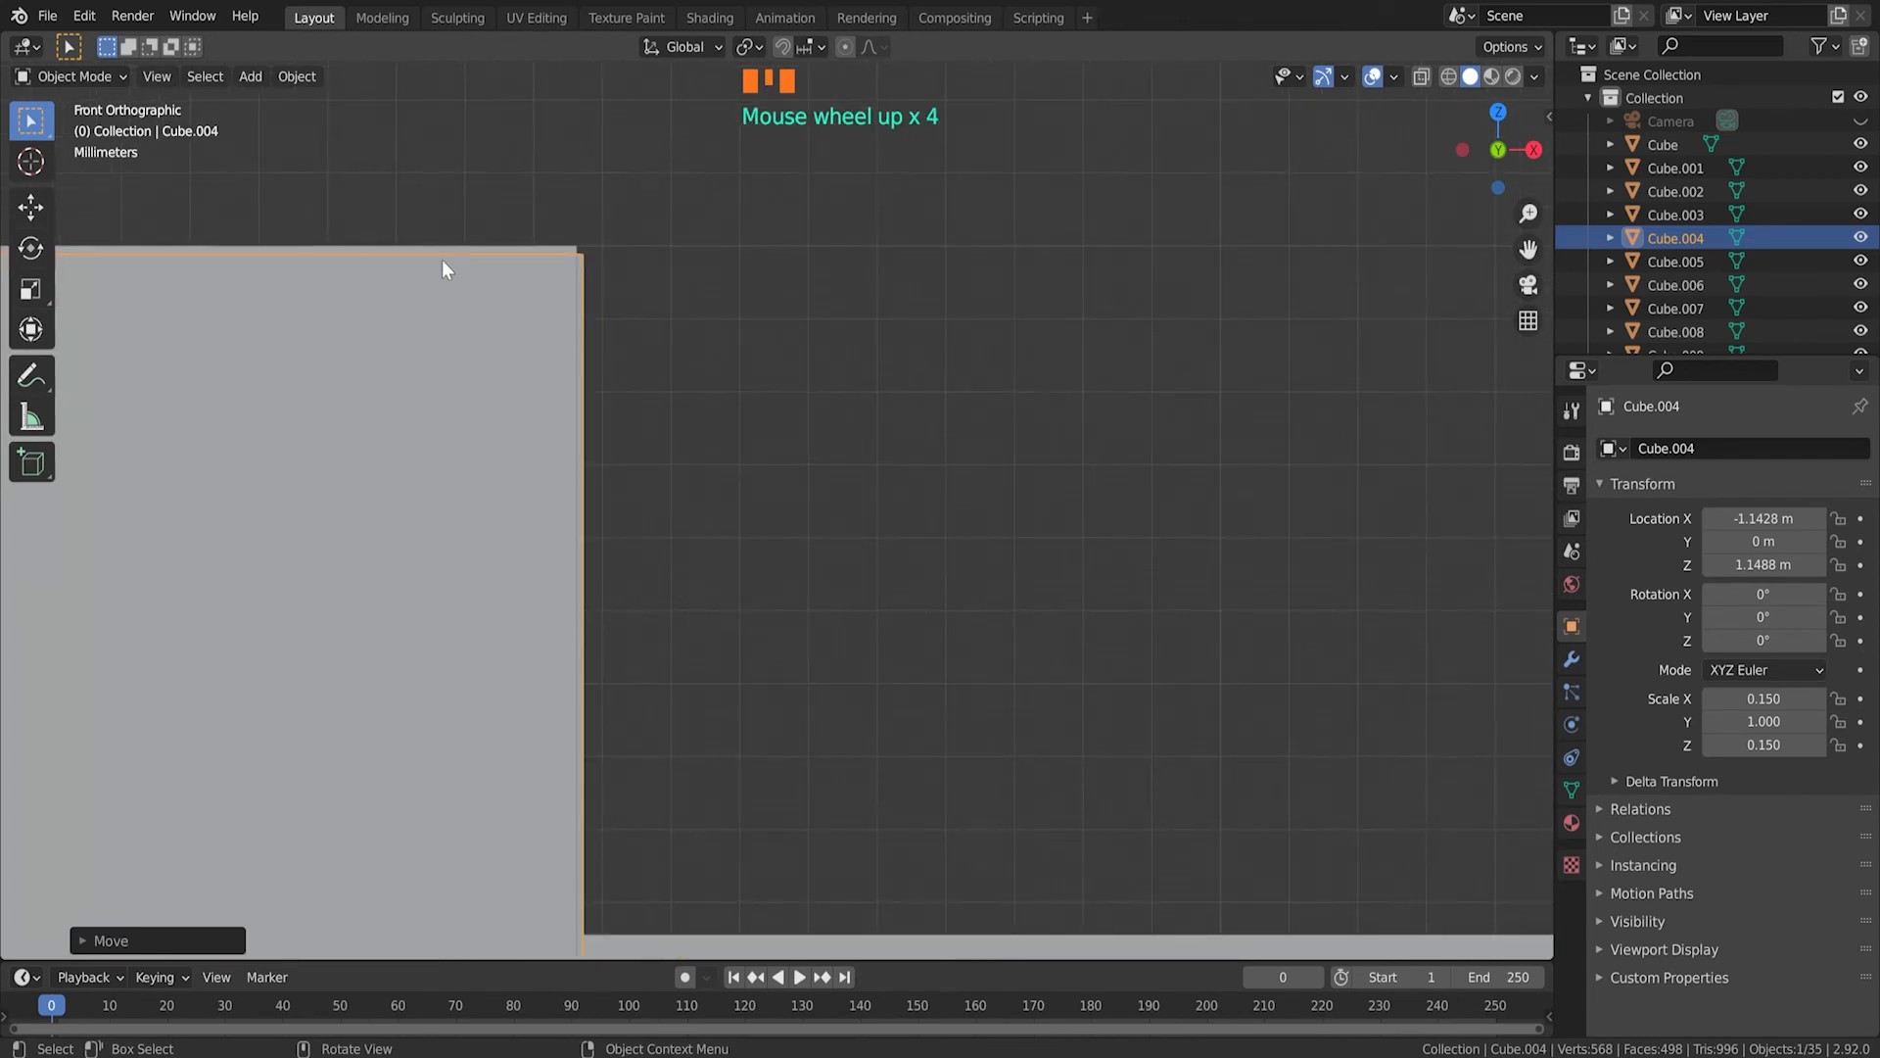
key("g")
key("z")
left_click(627, 237)
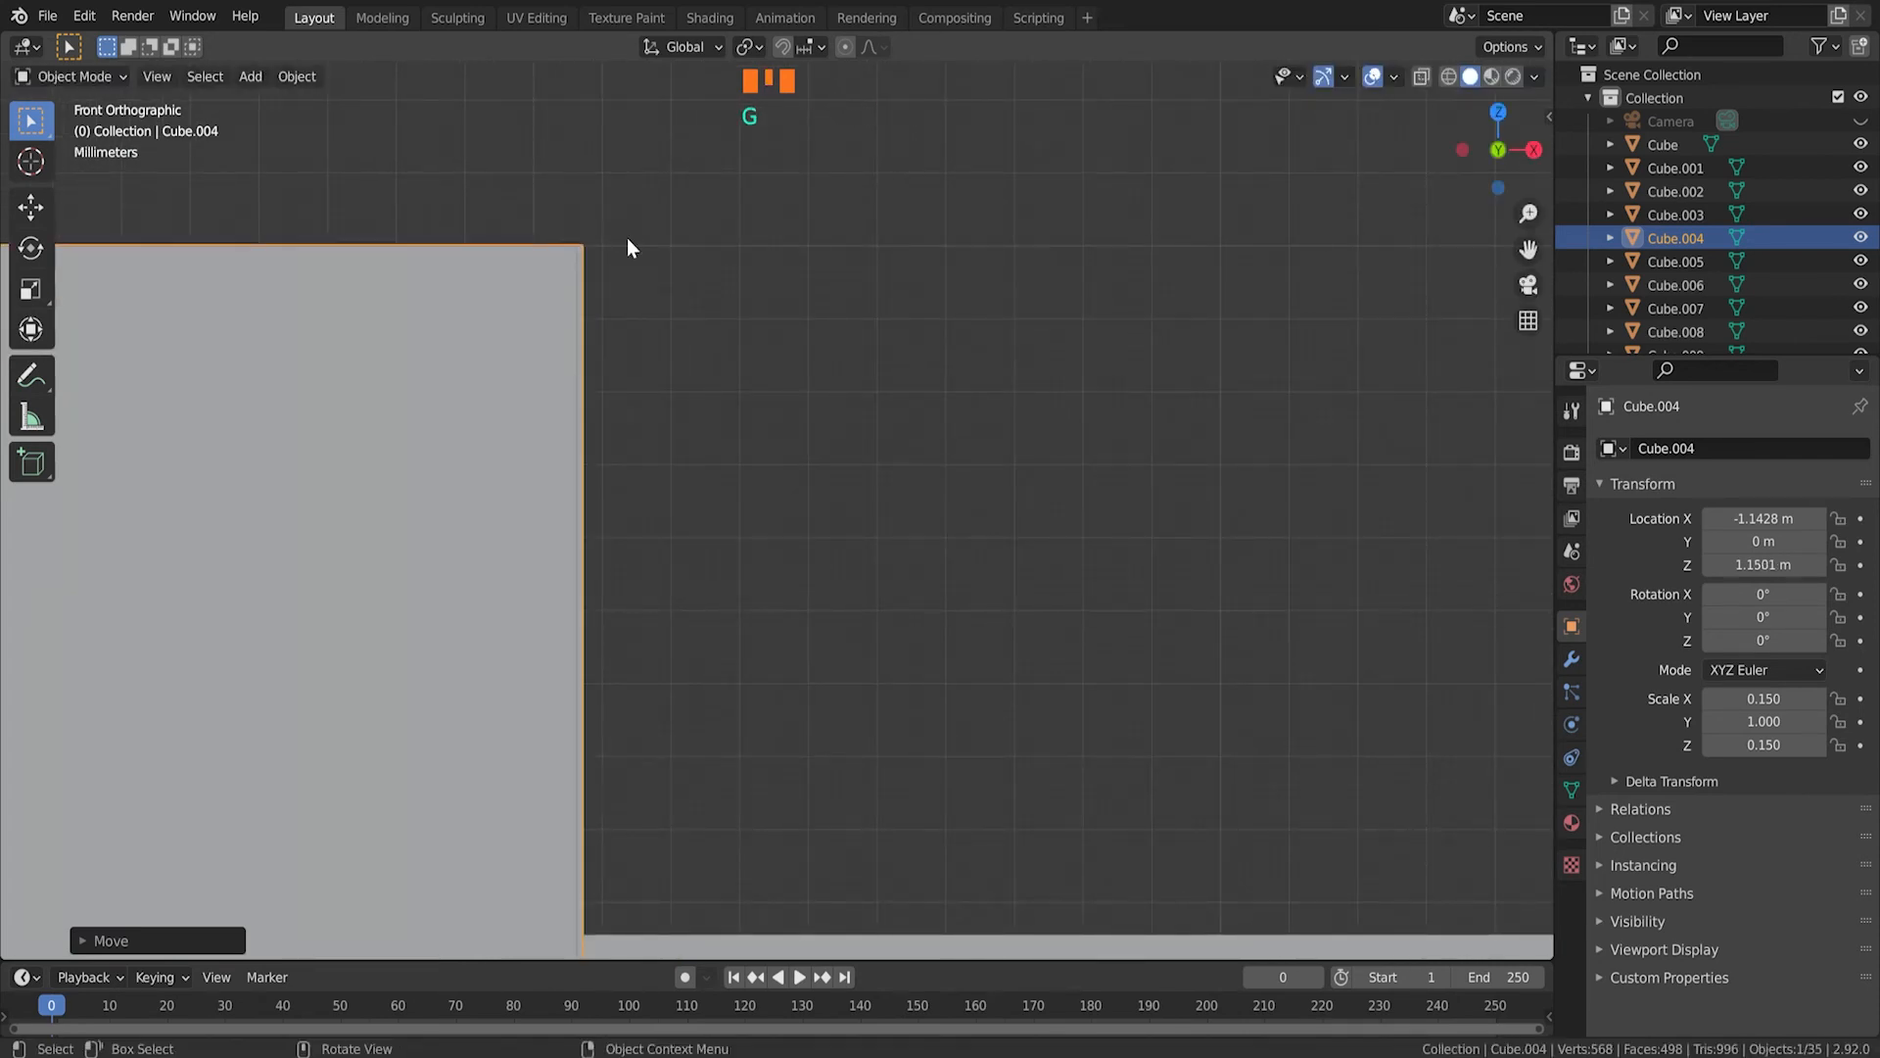
key("g")
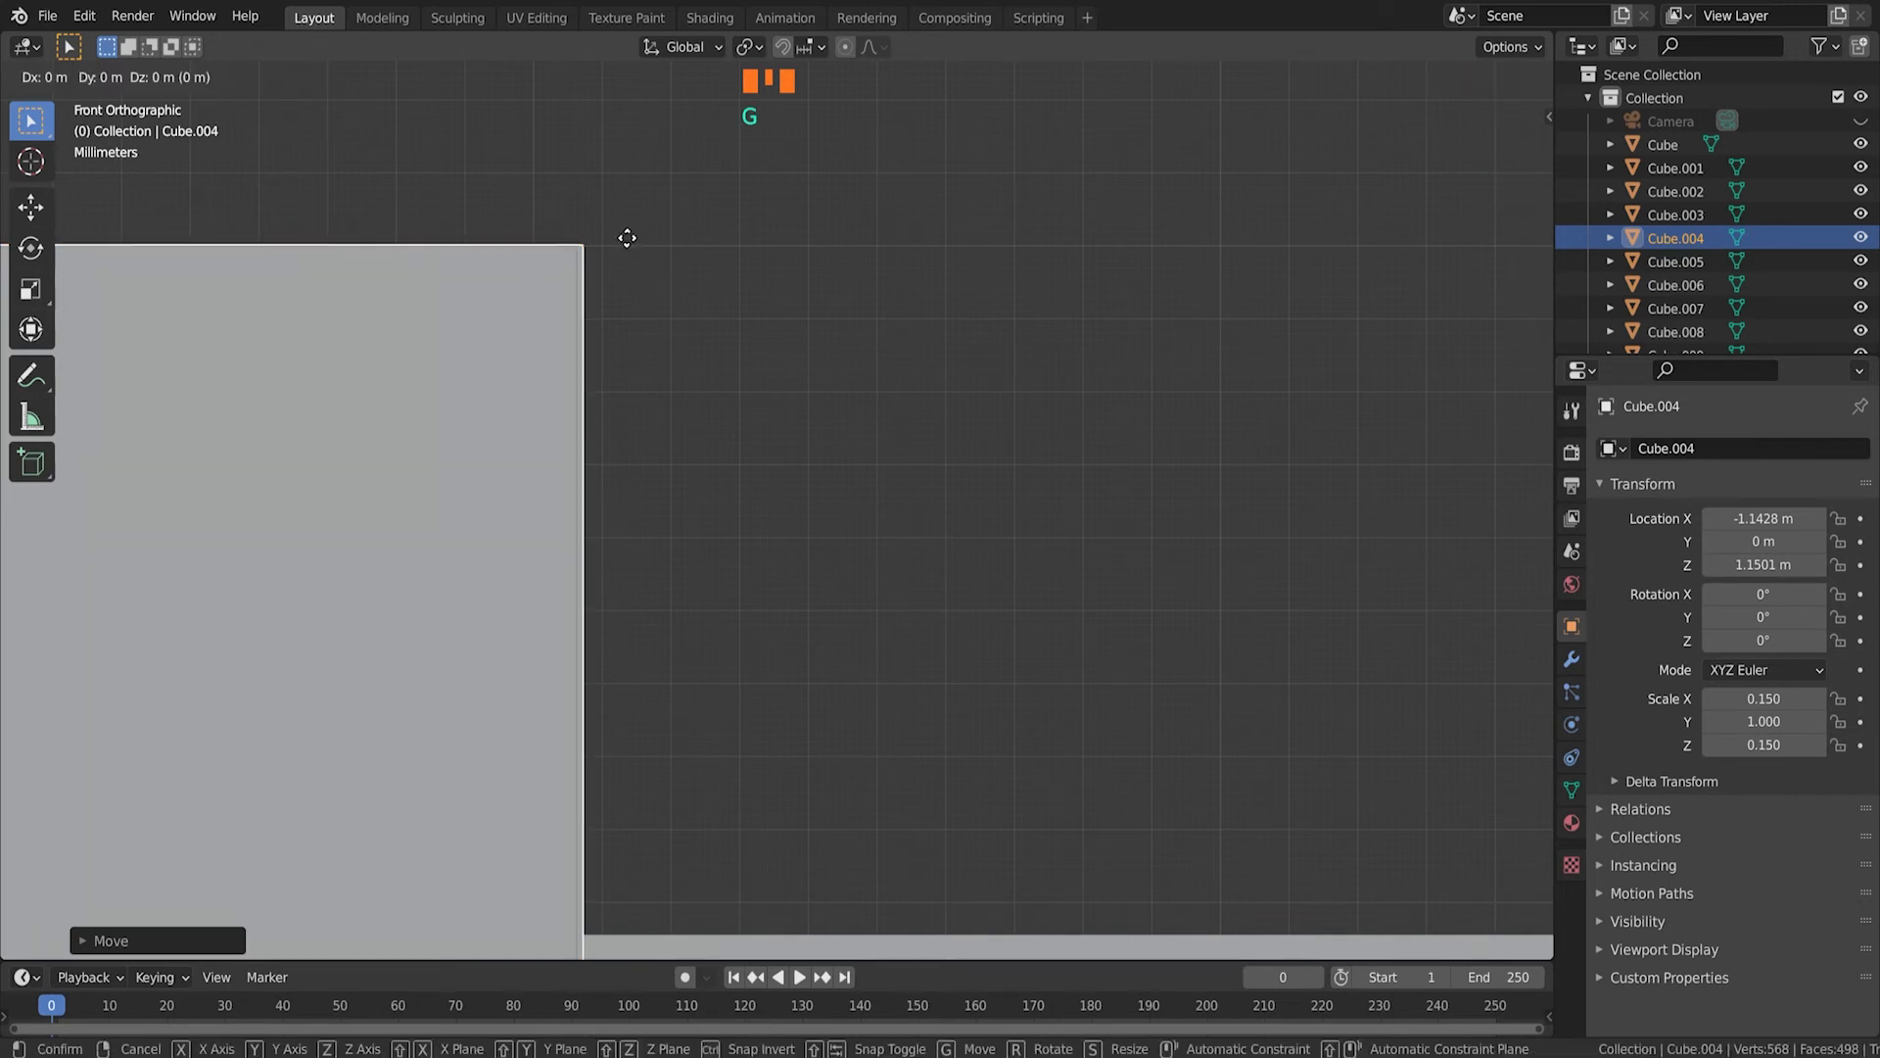
key("x")
left_click(621, 237)
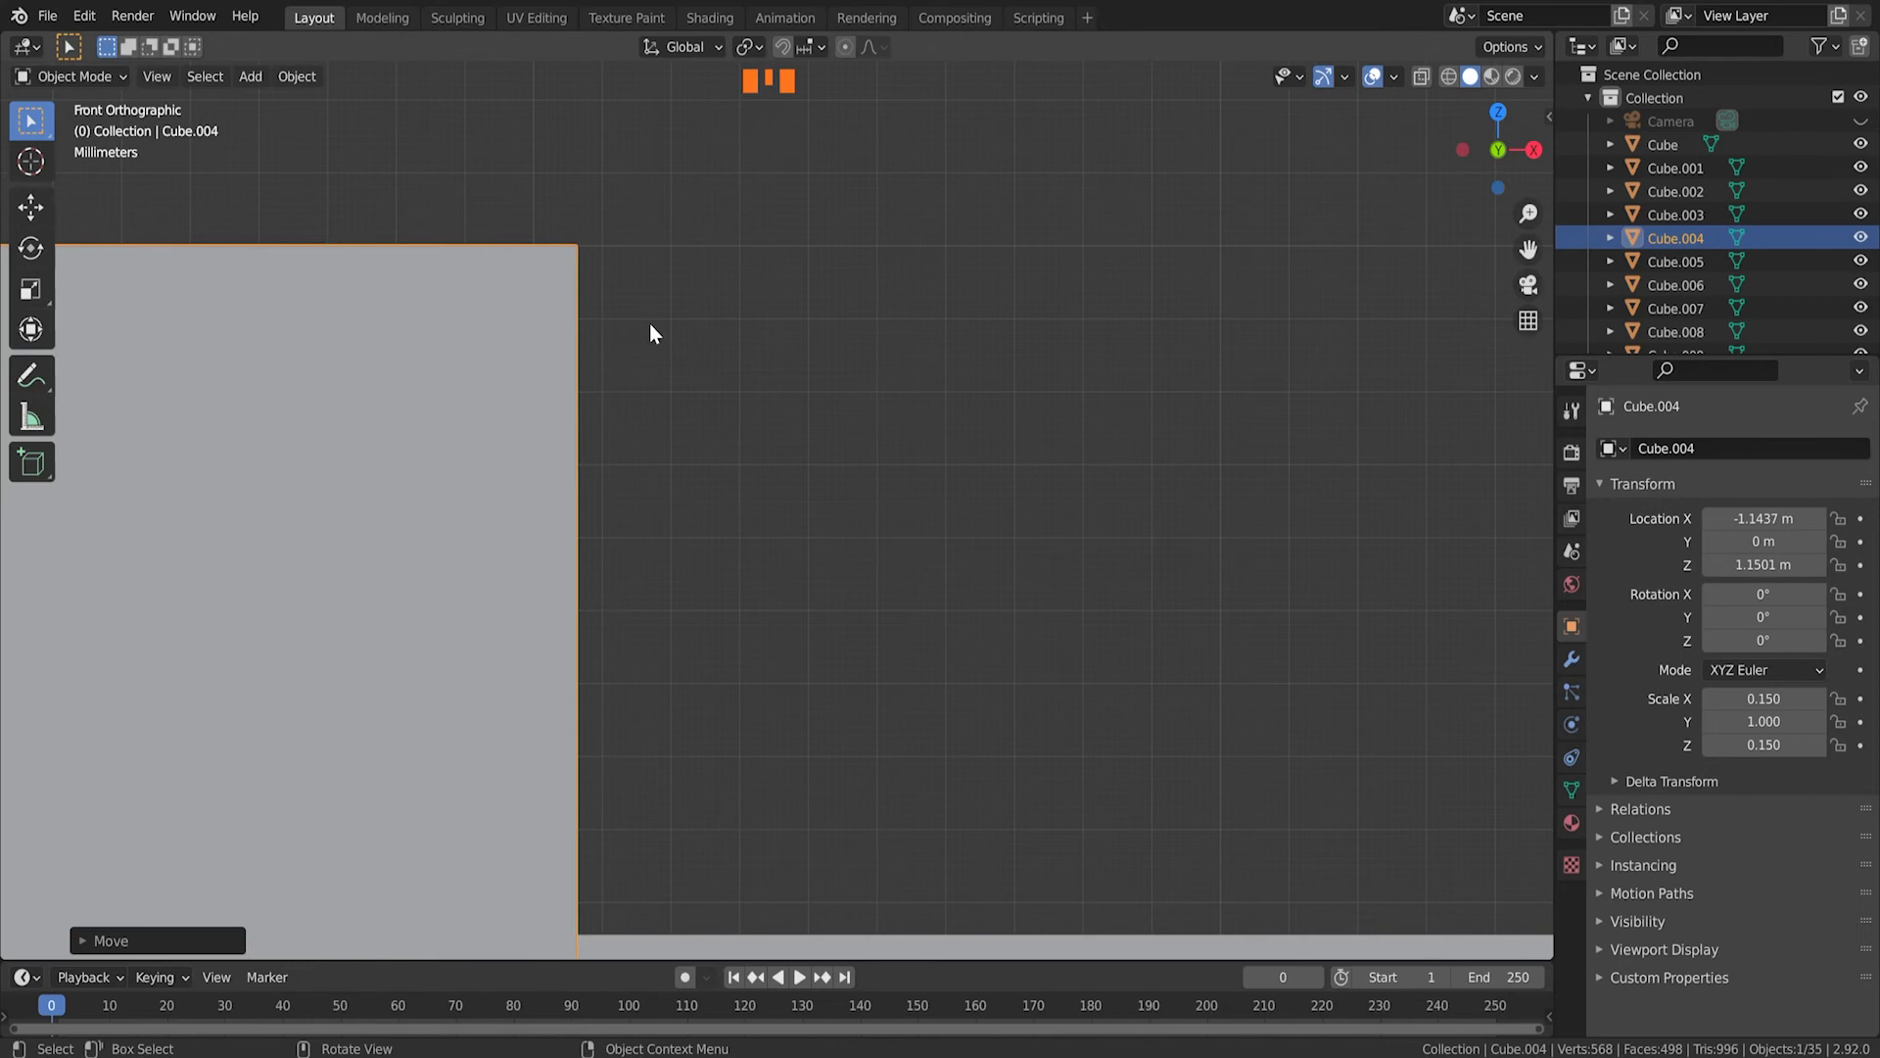
left_click(640, 384)
Step: Duplicate the top bar along X to about 1.151 m, between the crate's two +X corner posts
scroll(641, 384, "down", 8)
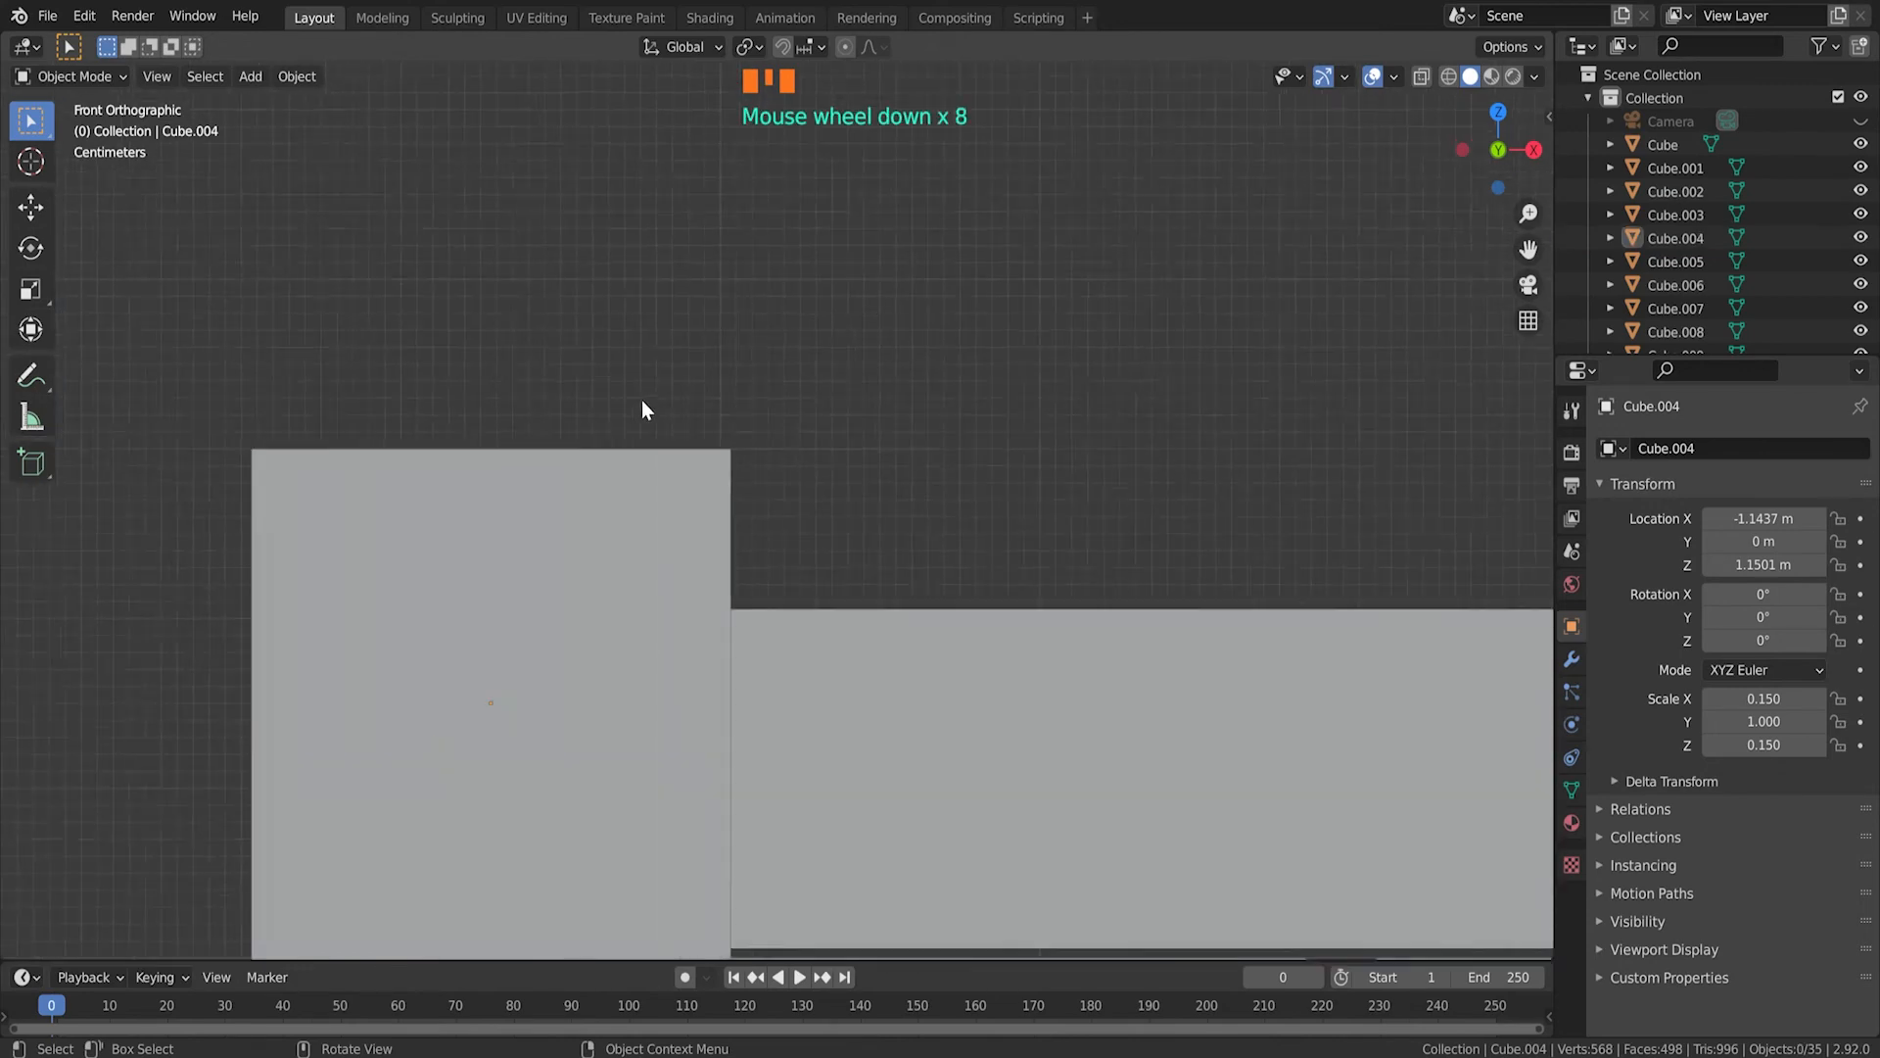
scroll(558, 470, "down", 3)
middle_click_drag(520, 508, 1196, 554)
scroll(880, 513, "down", 11)
left_click(702, 551)
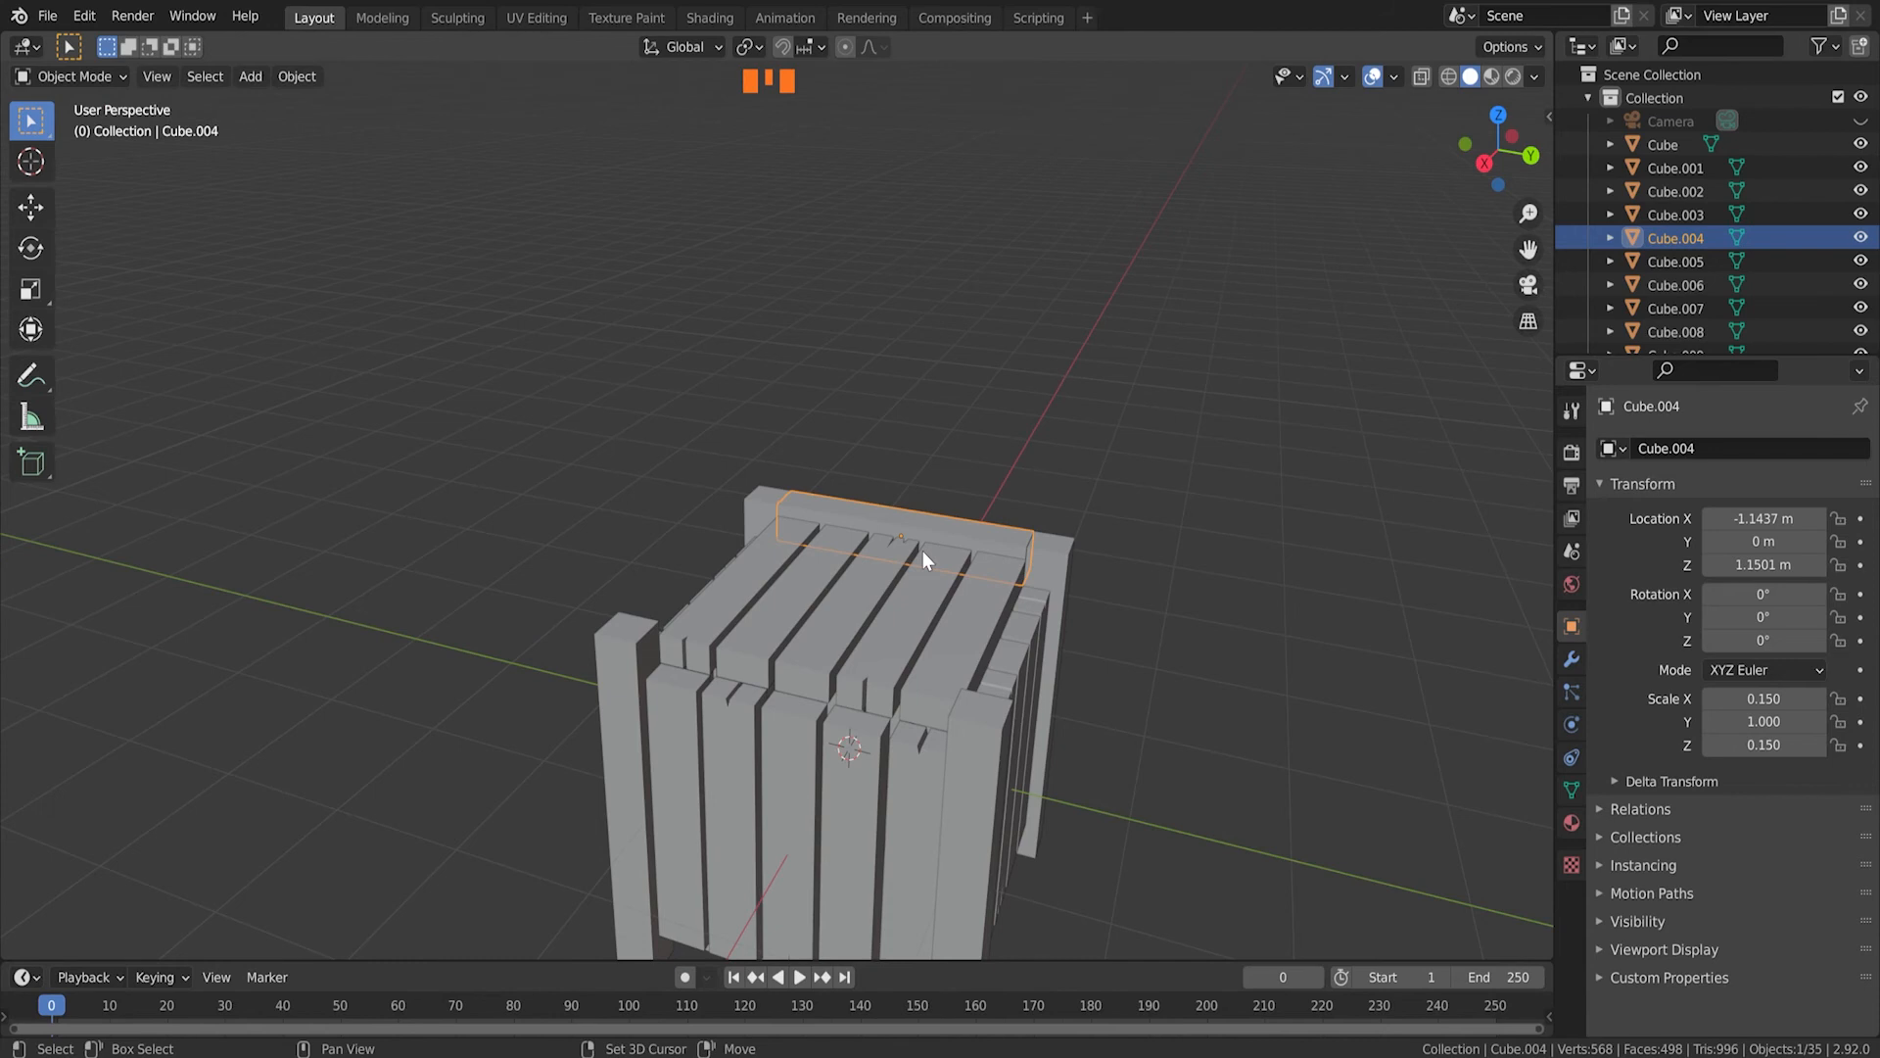
key("shift+d")
key("x")
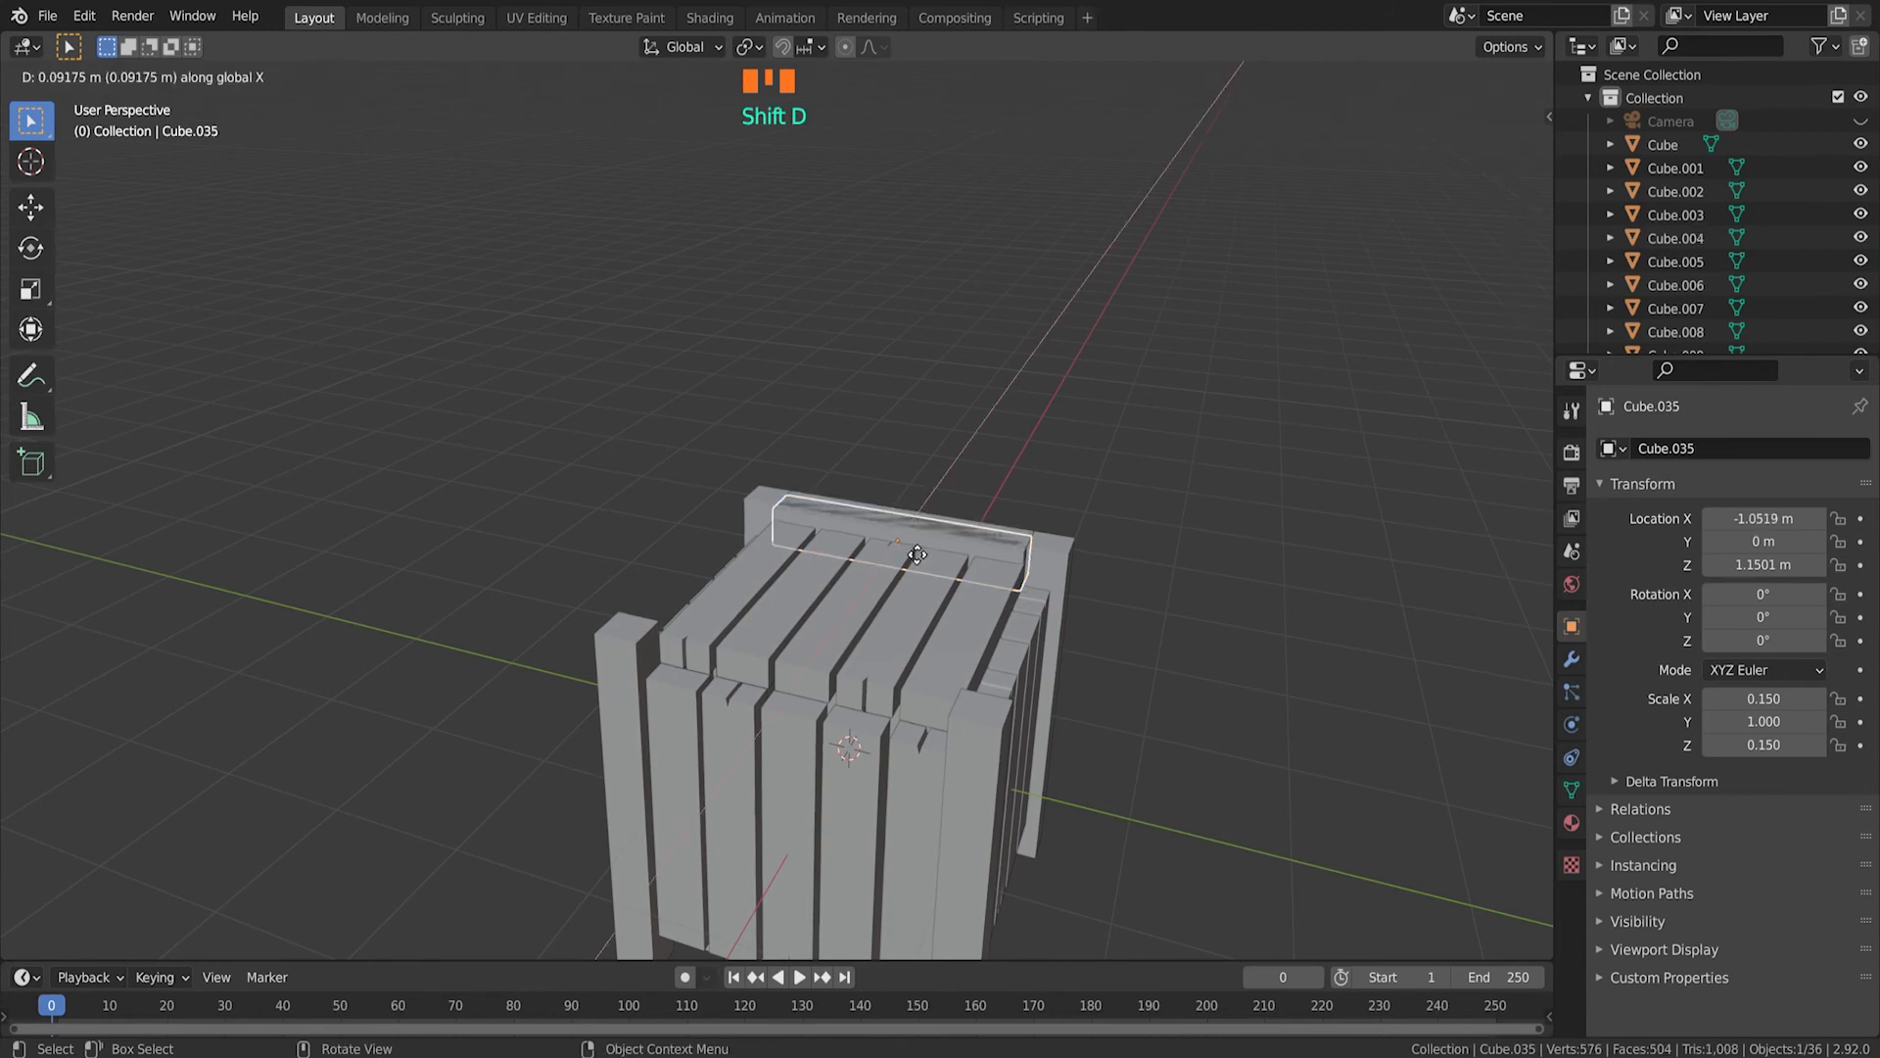
left_click(809, 697)
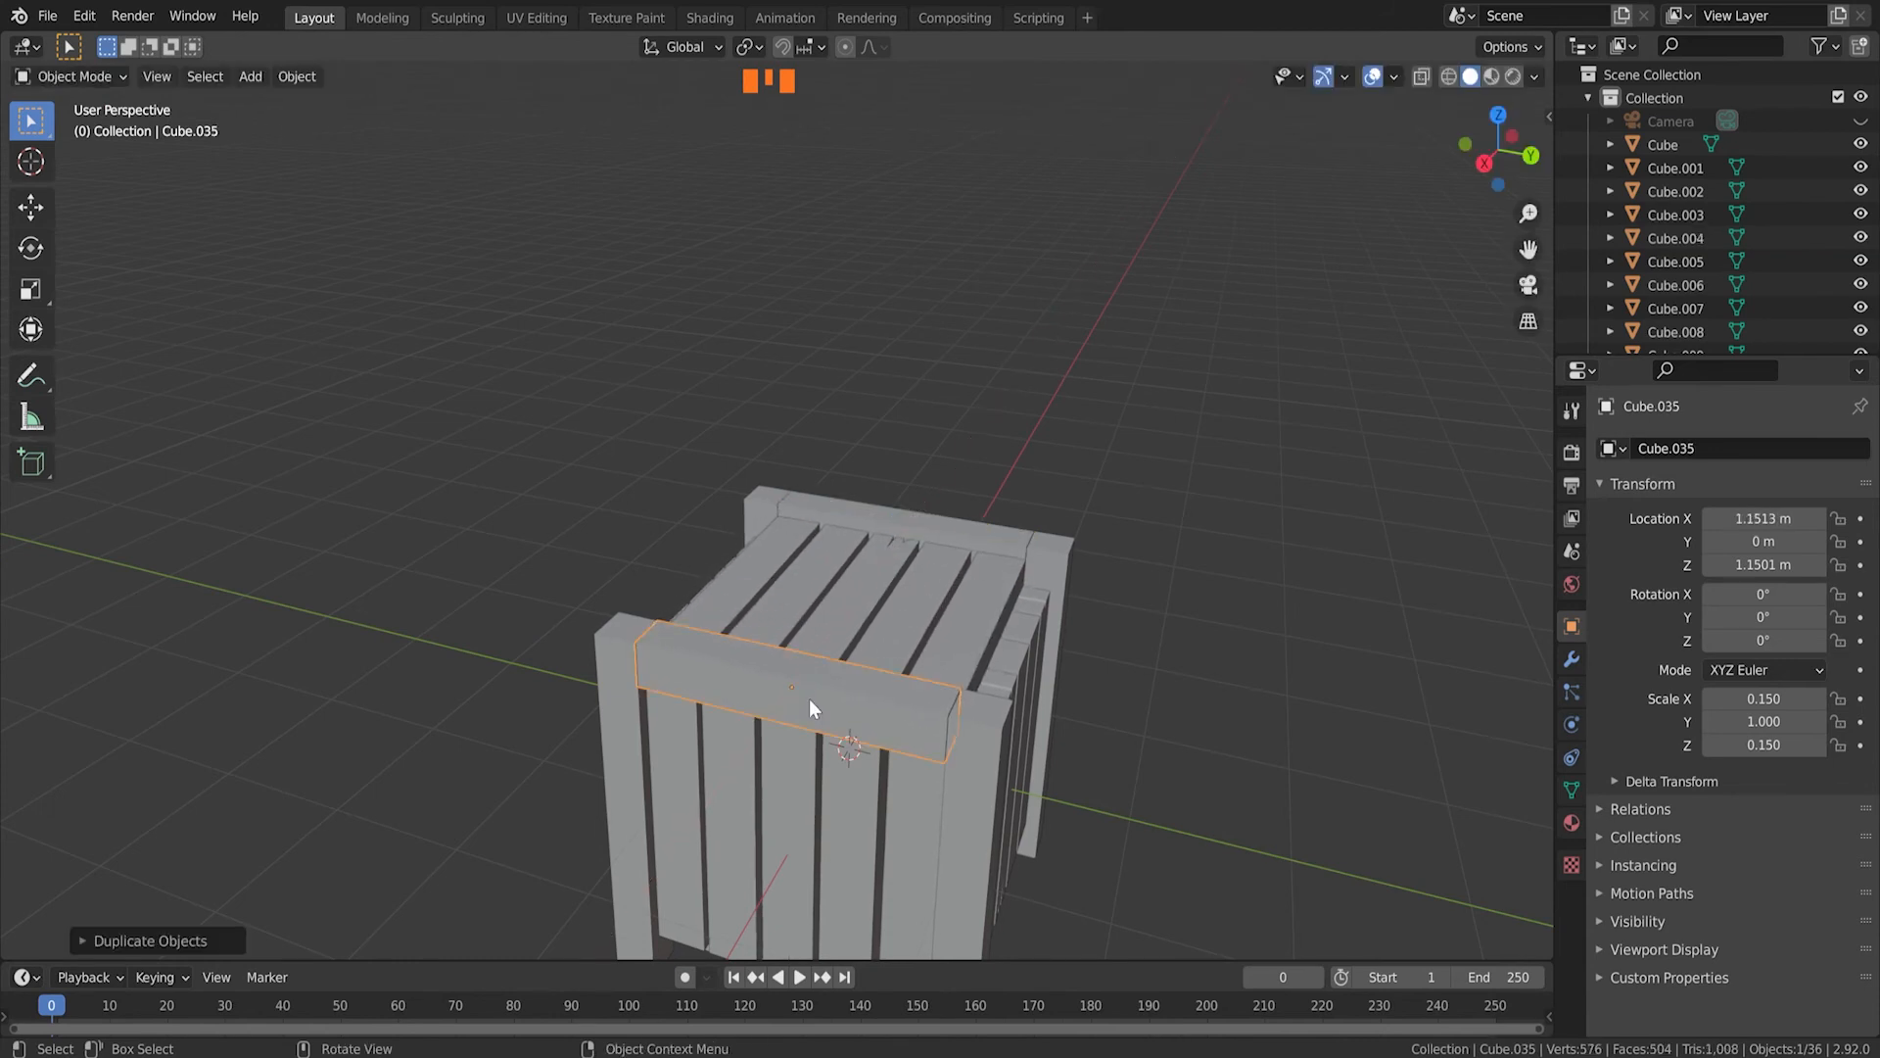
Step: Shift the copied bar along X to about 1.156 m so its sides align with the +X corner posts
scroll(819, 684, "up", 3)
middle_click_drag(920, 719, 862, 434, "shift")
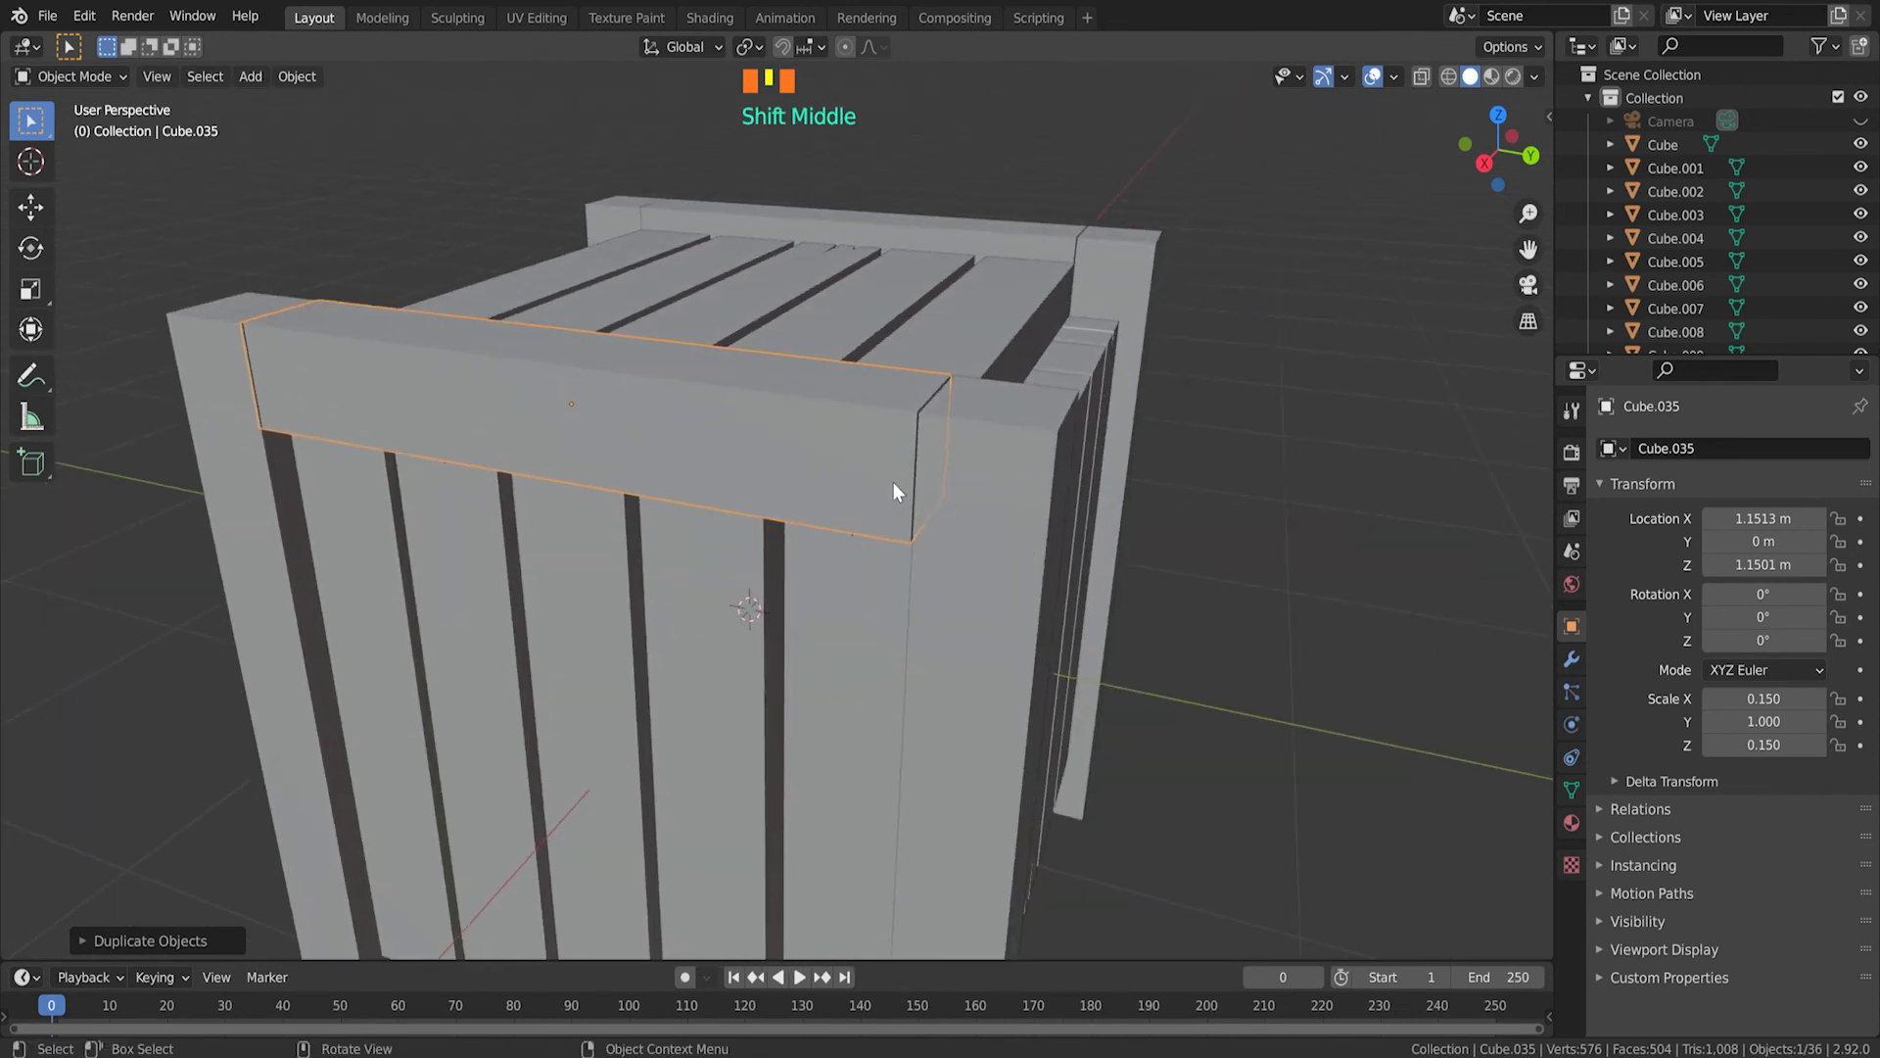
key("KP_1")
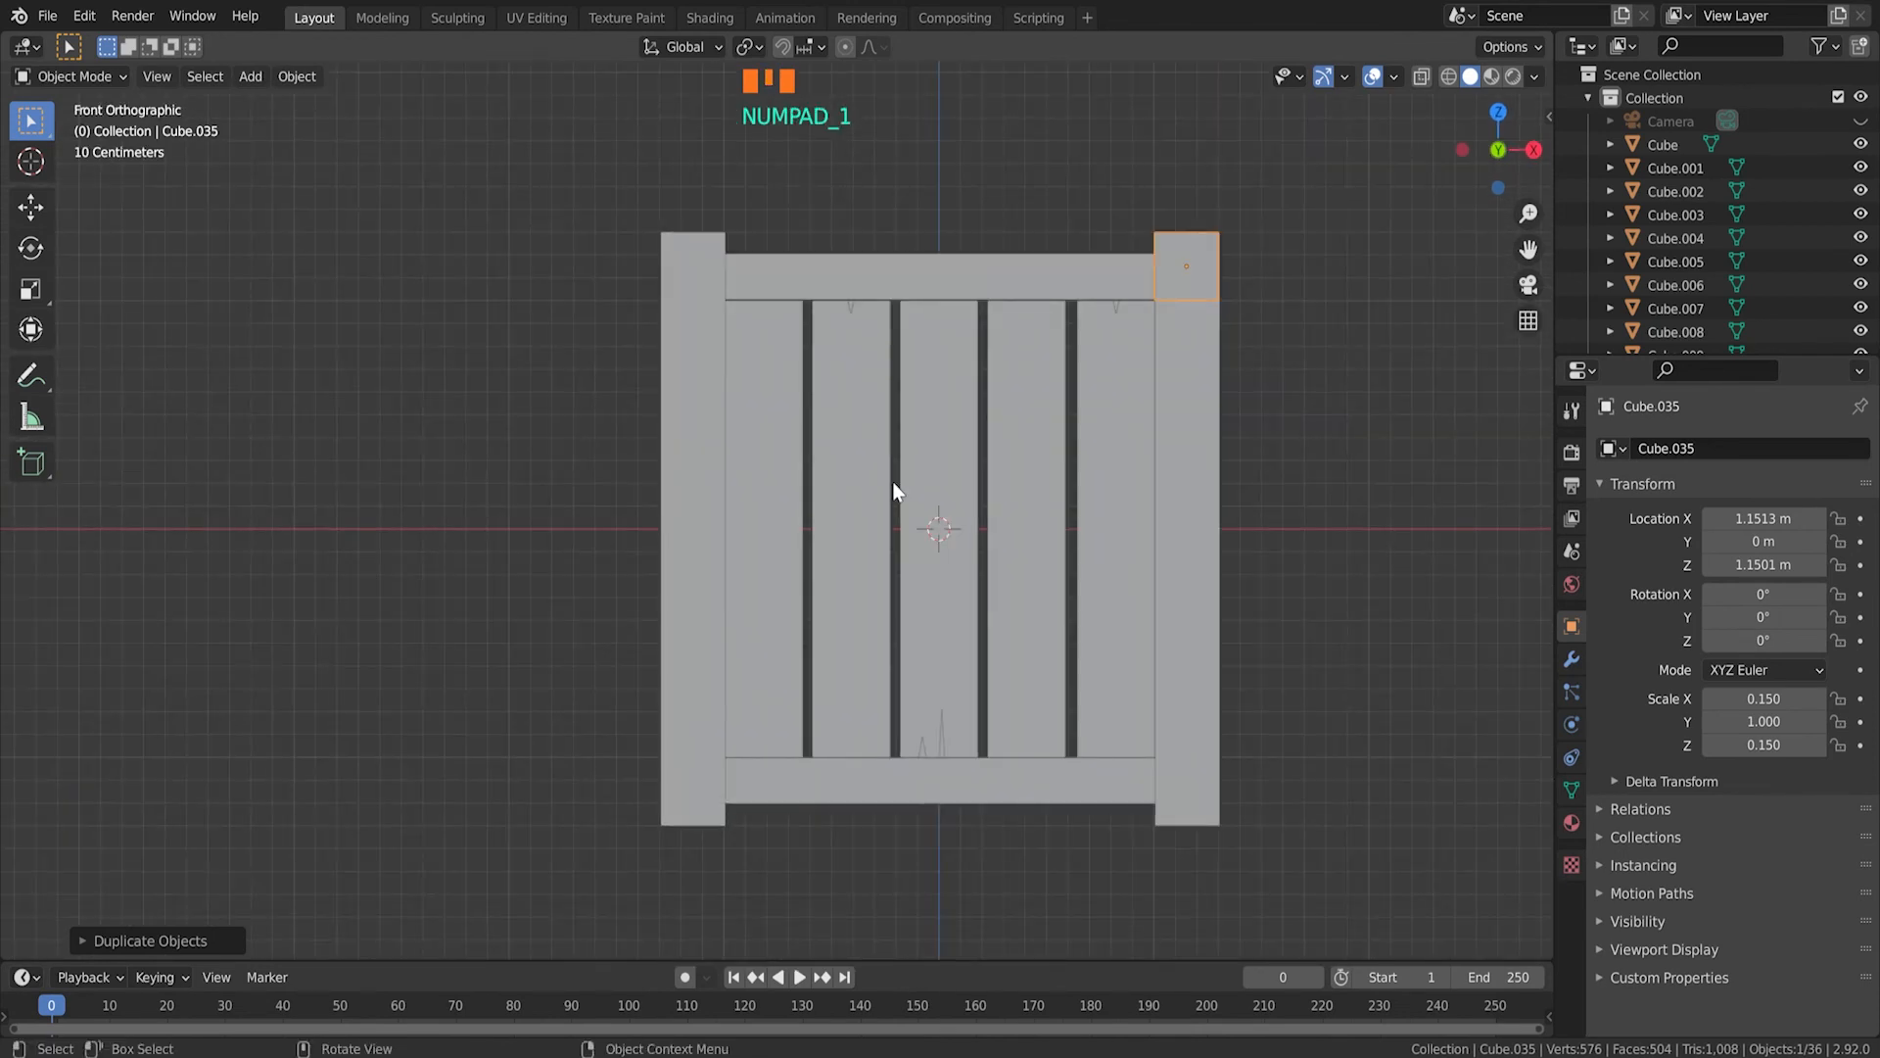
middle_click_drag(1181, 386, 873, 529, "shift")
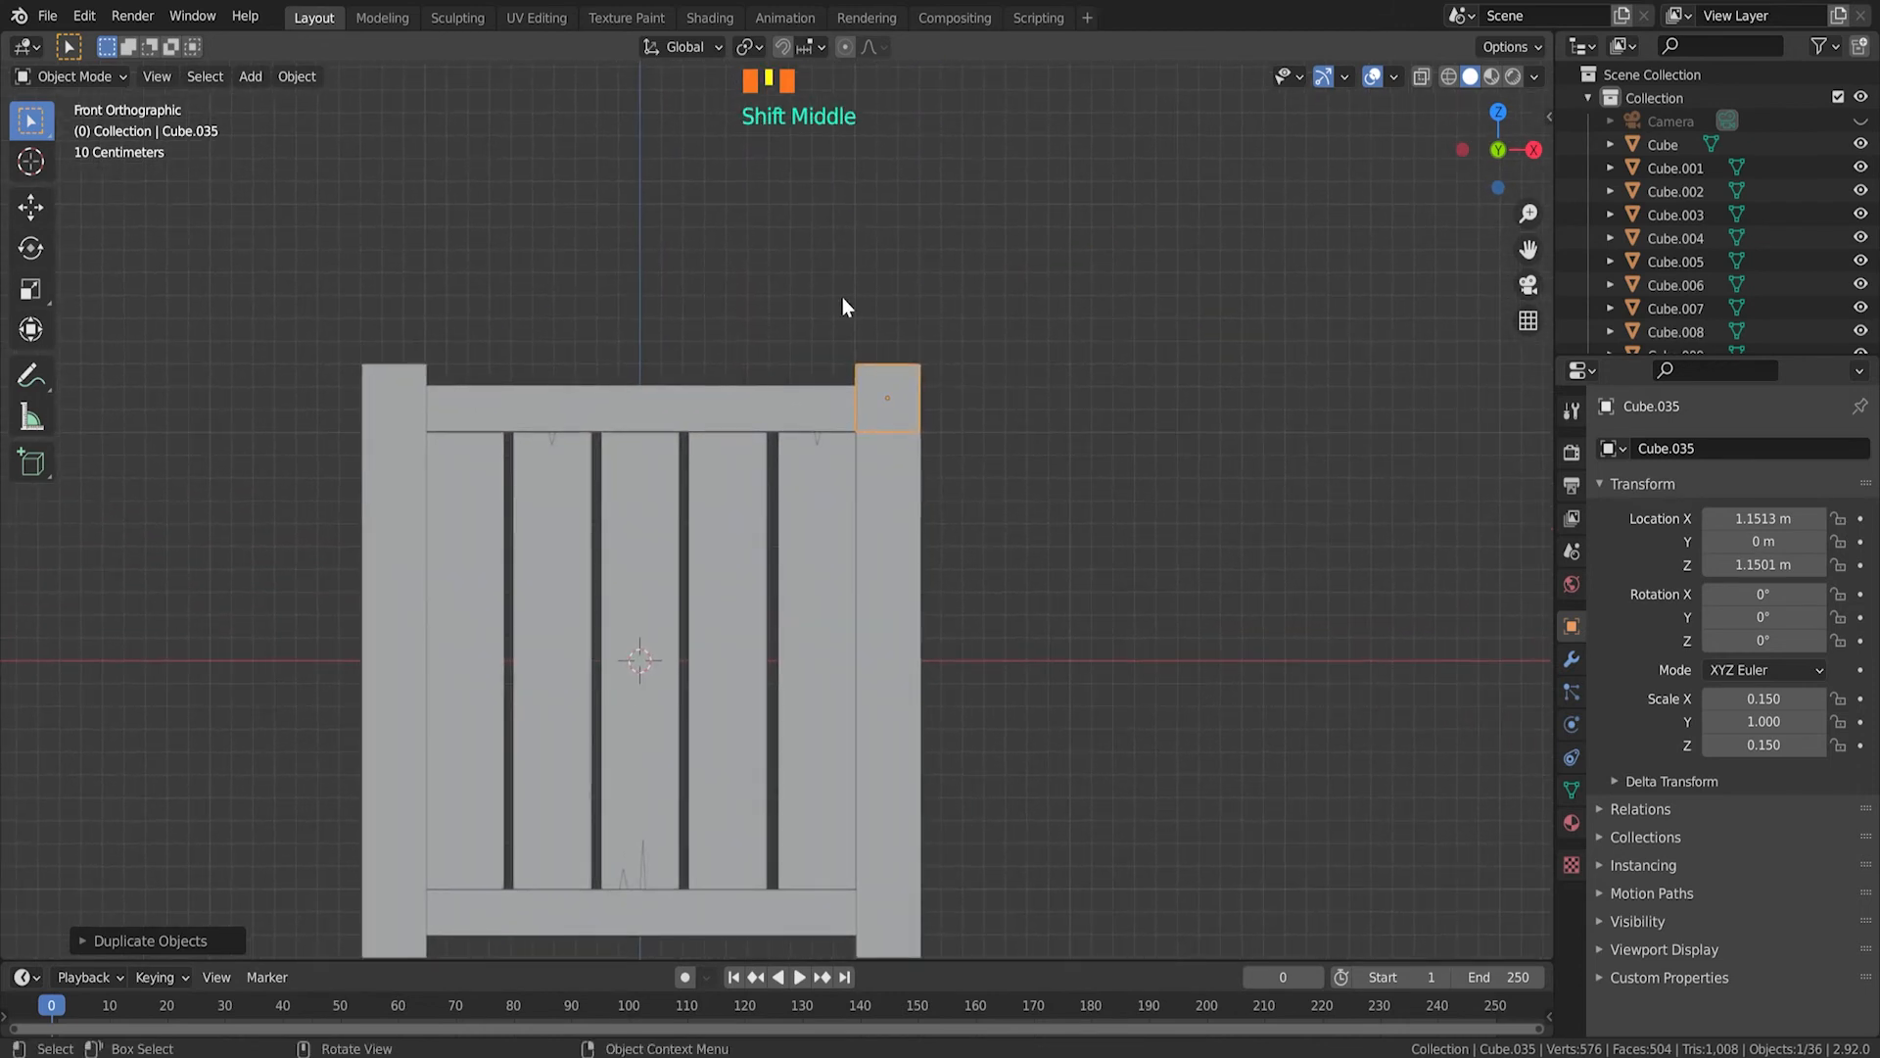
scroll(1059, 257, "up", 4)
scroll(1110, 218, "up", 4)
middle_click_drag(1110, 217, 656, 650, "shift")
scroll(746, 472, "up", 4)
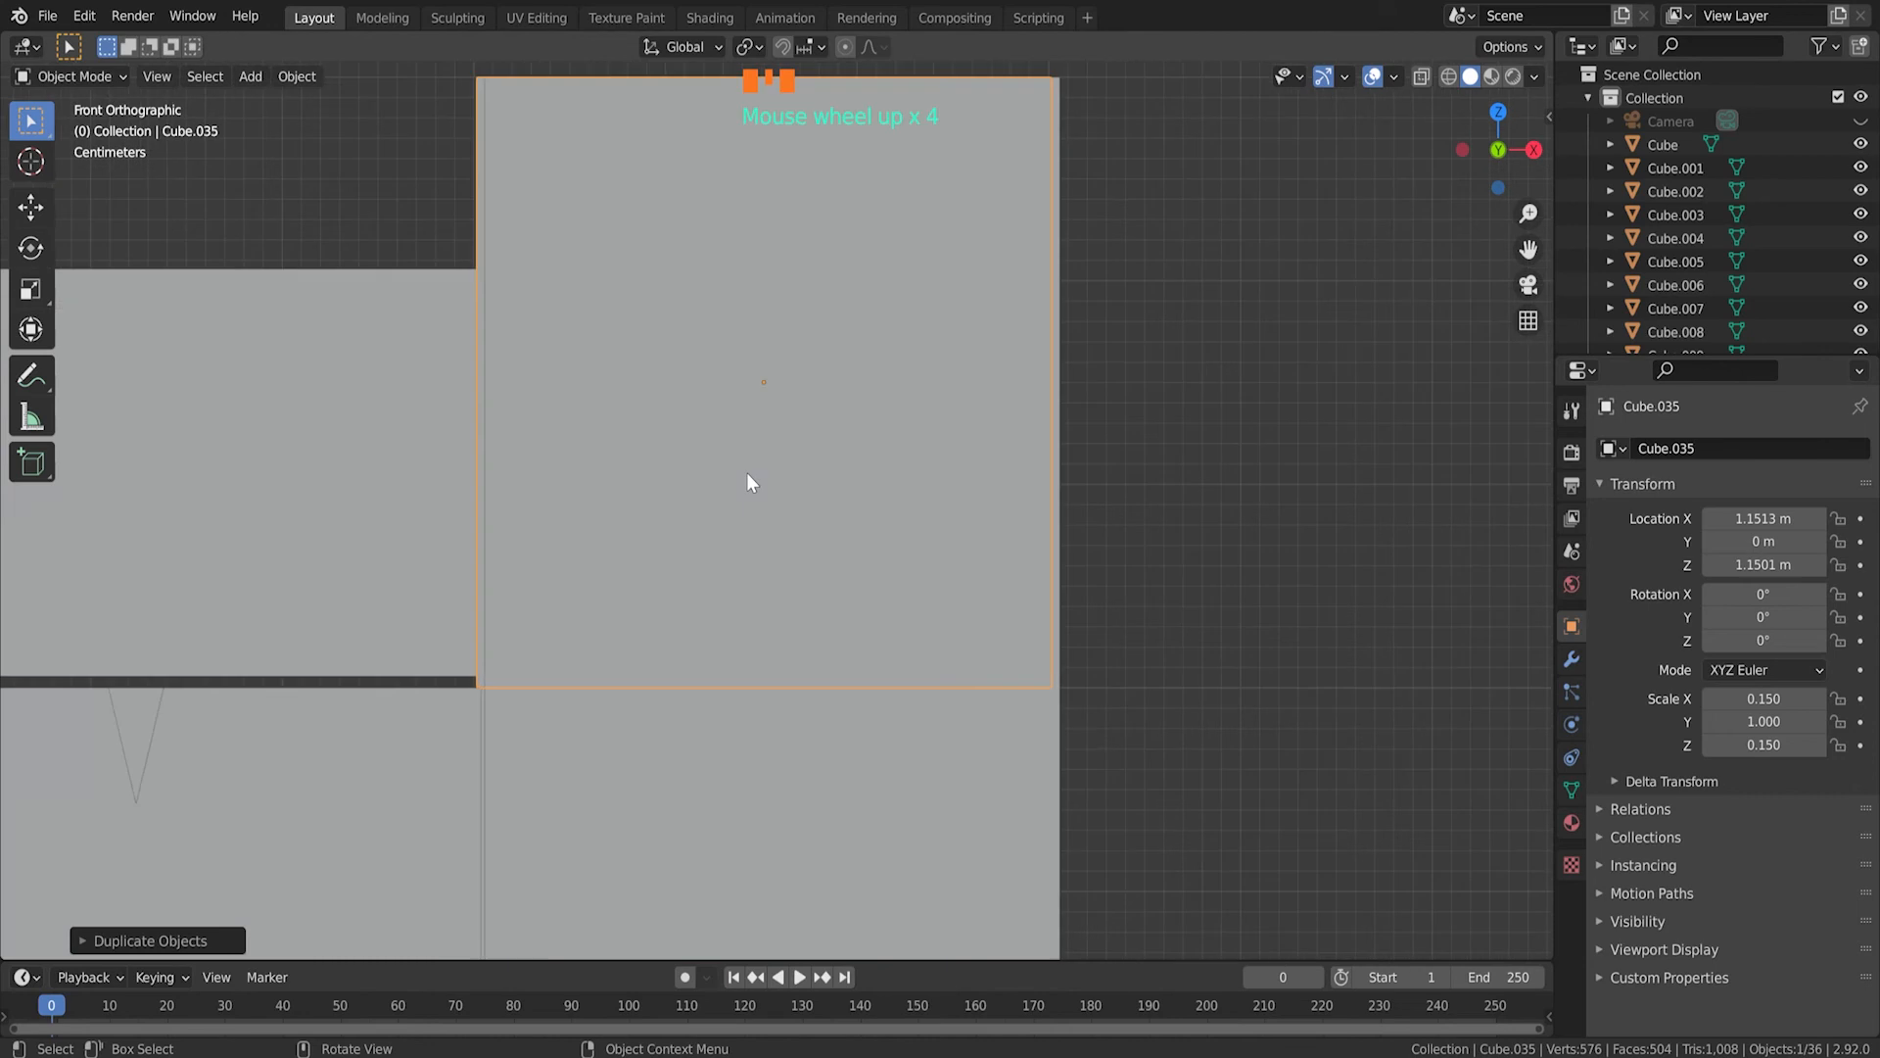
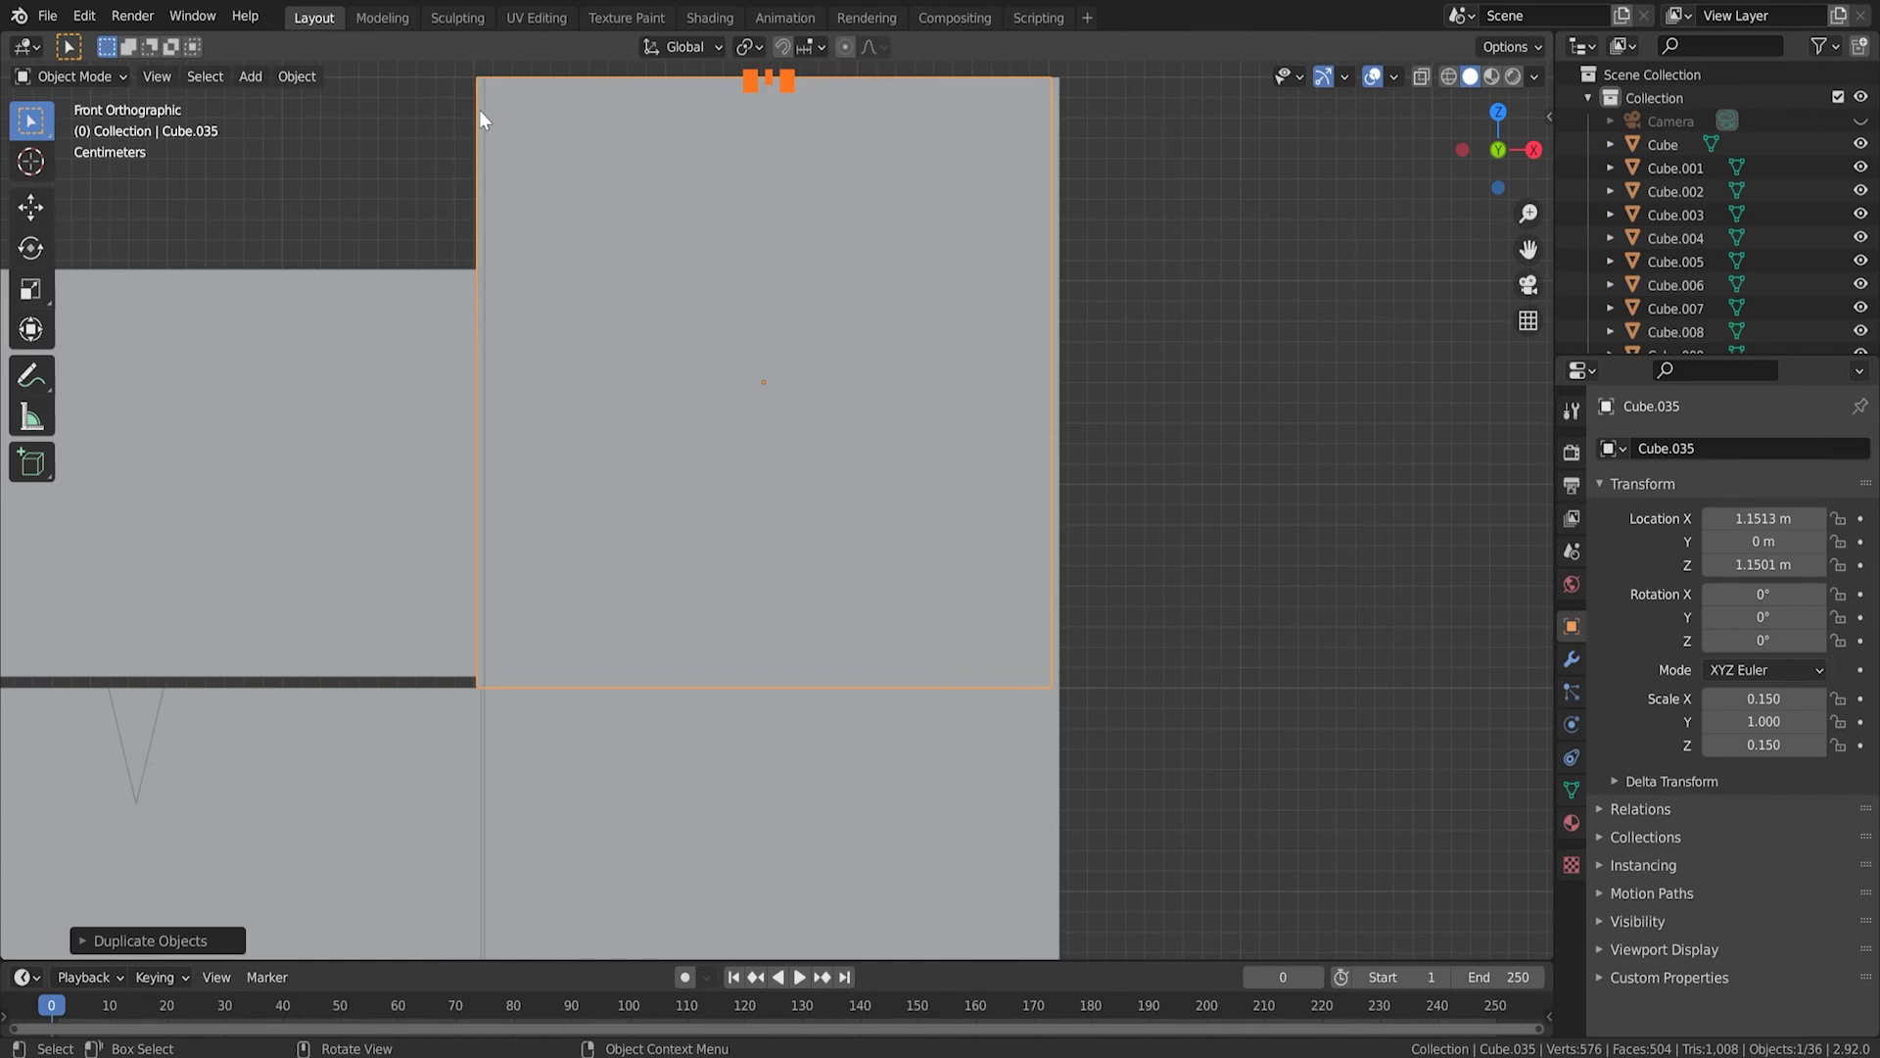
key("g")
key("x")
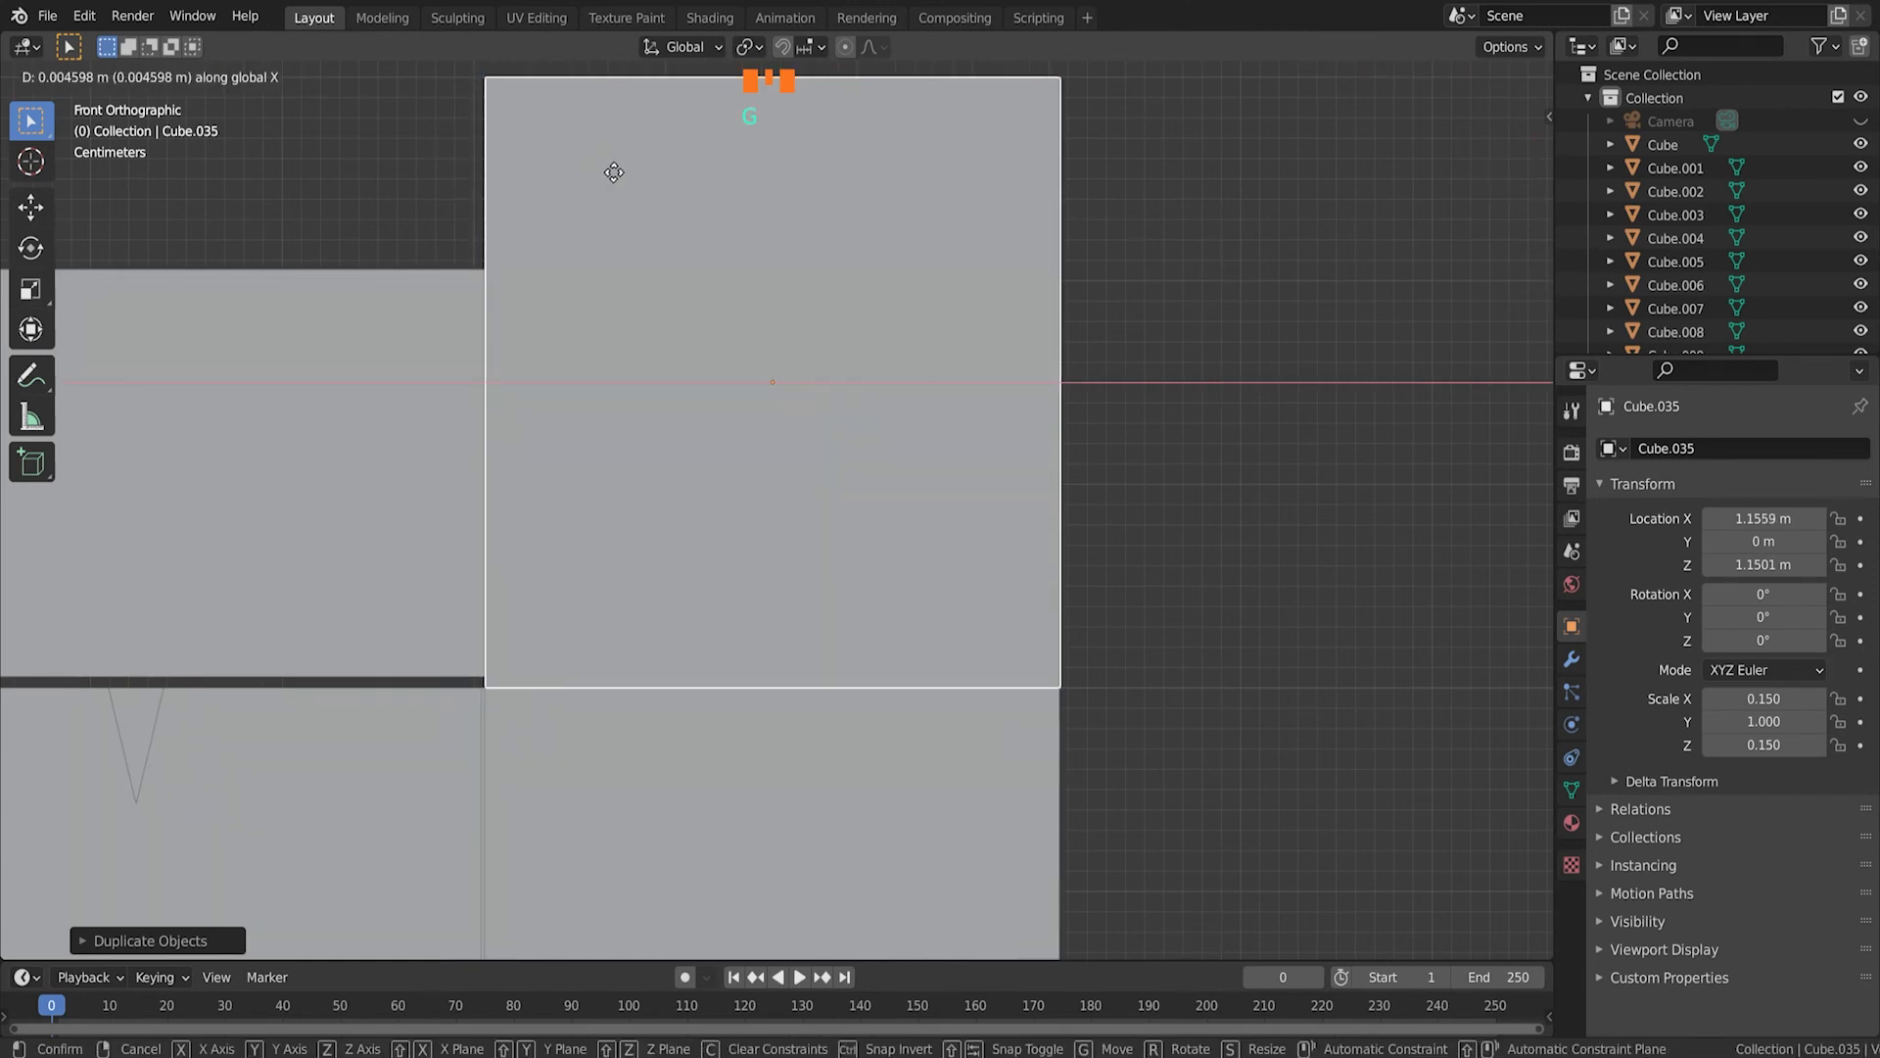
left_click(614, 172)
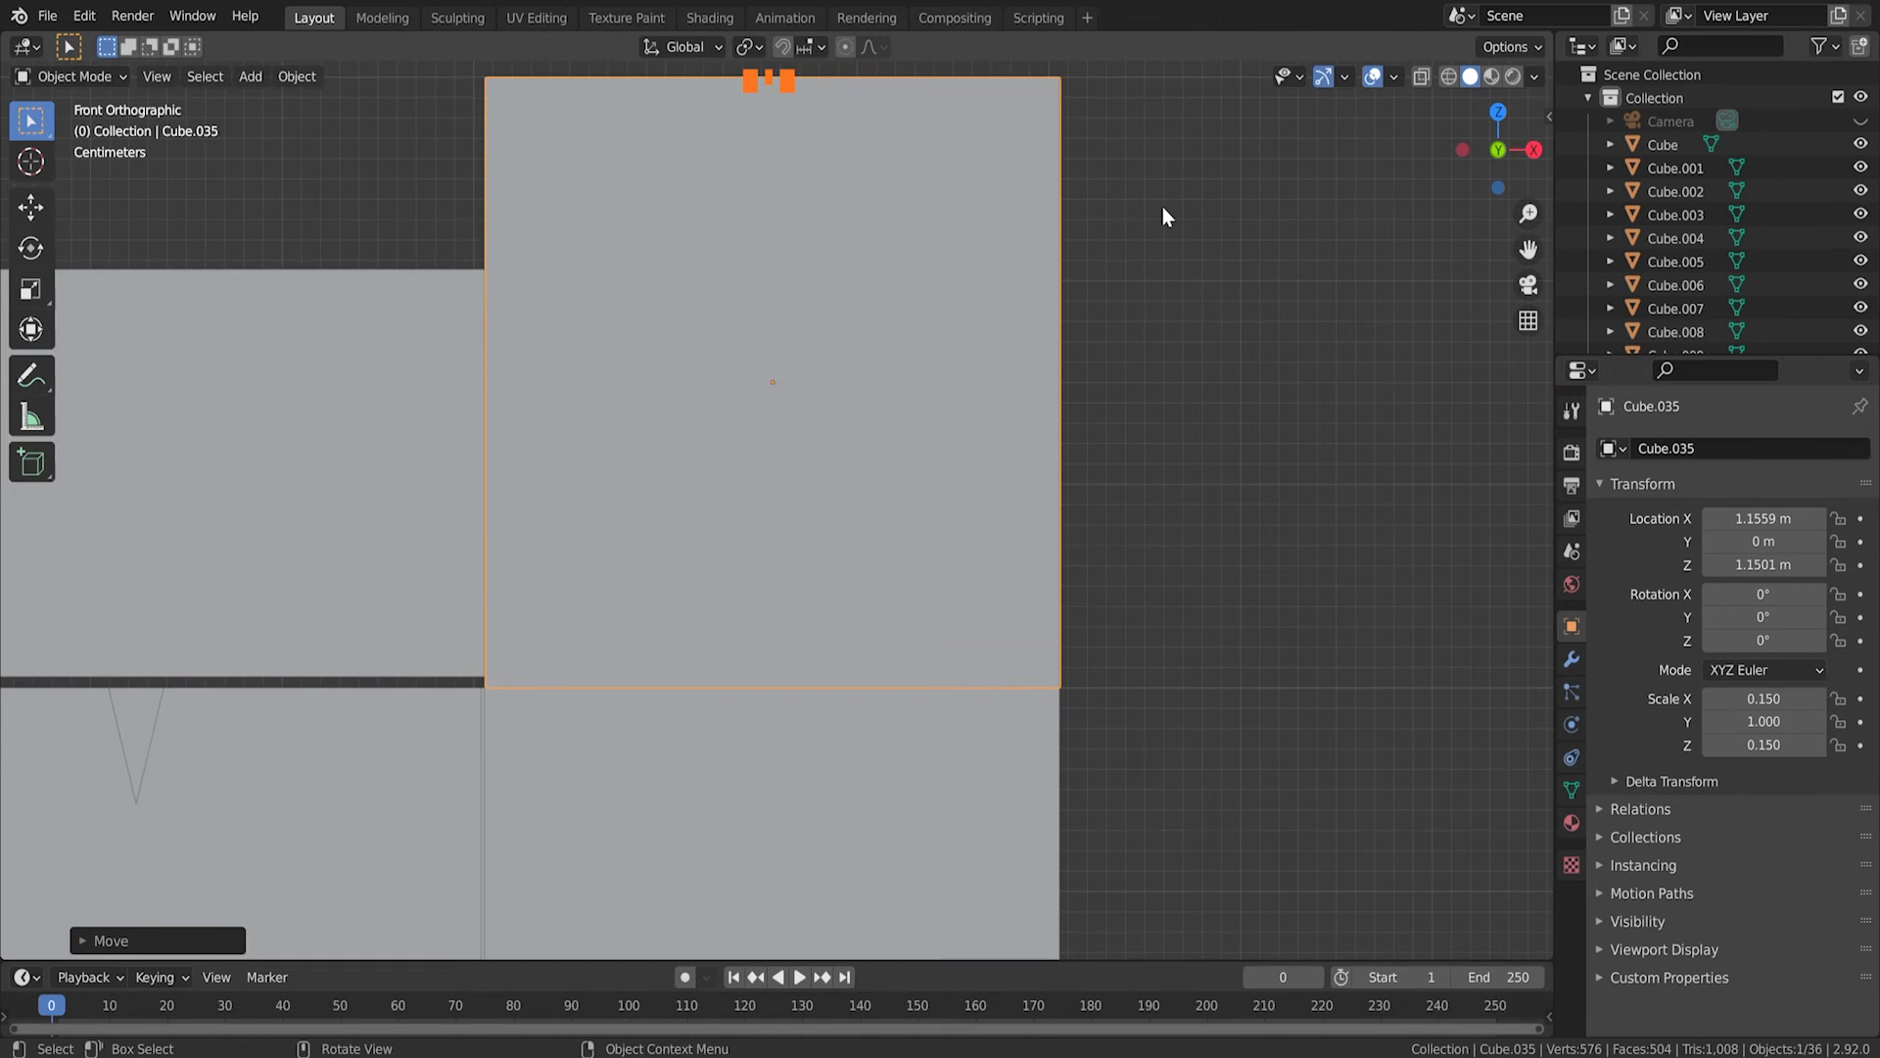
Step: Duplicate both top bars and rotate the copies 90° about Z to close the top frame on the Y sides
scroll(1162, 208, "down", 13)
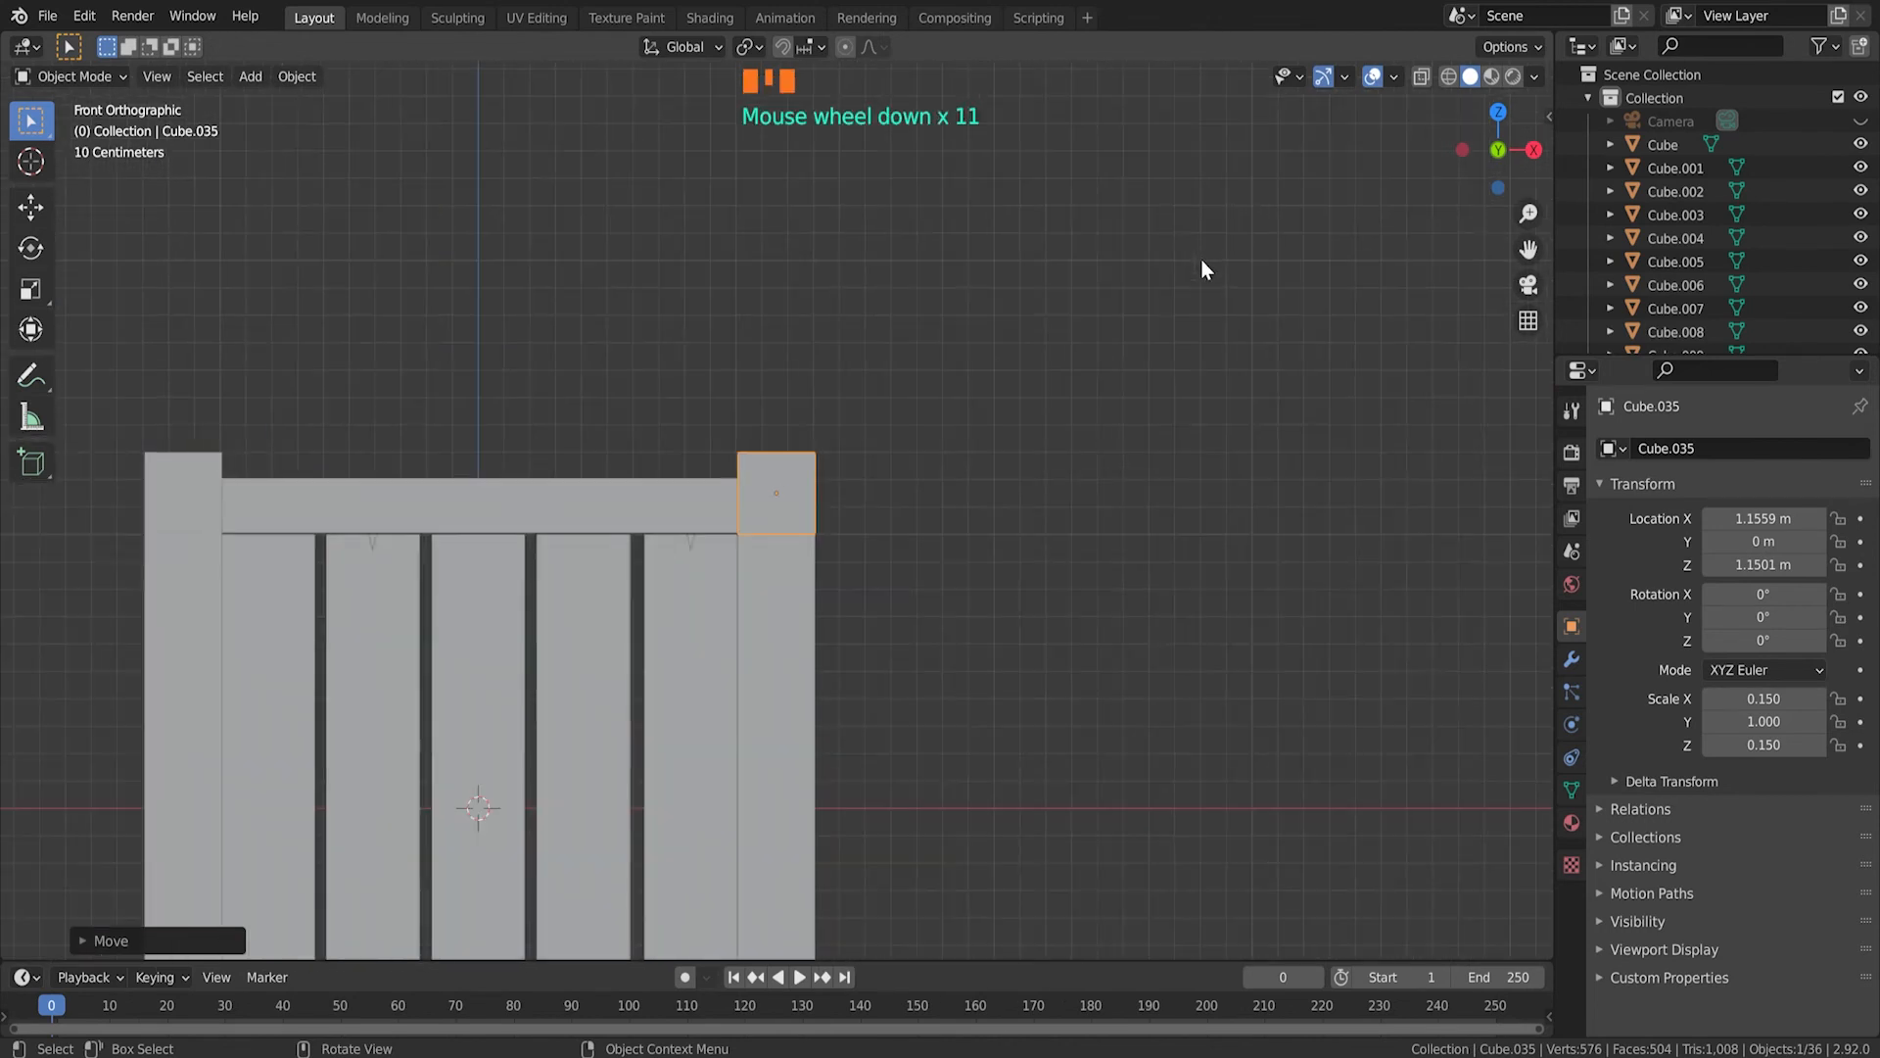
middle_click_drag(1206, 334, 1046, 505)
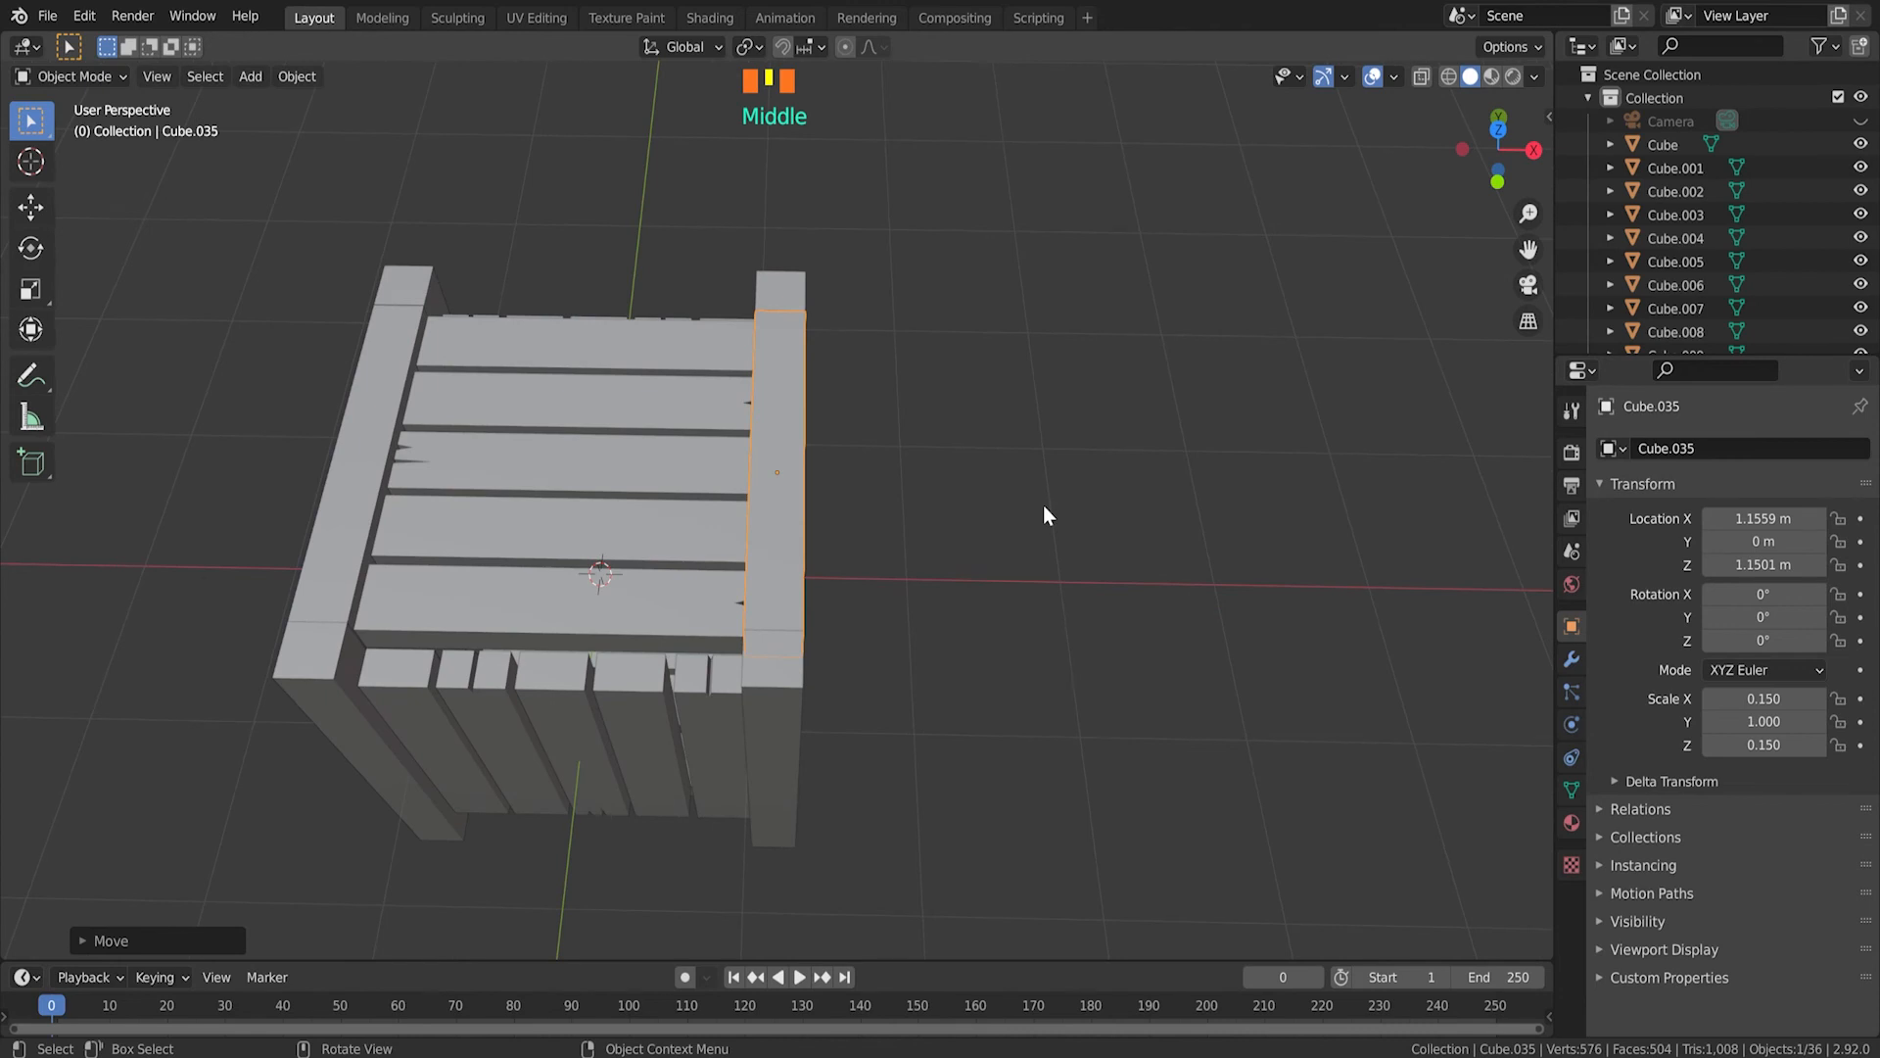
key("KP_7")
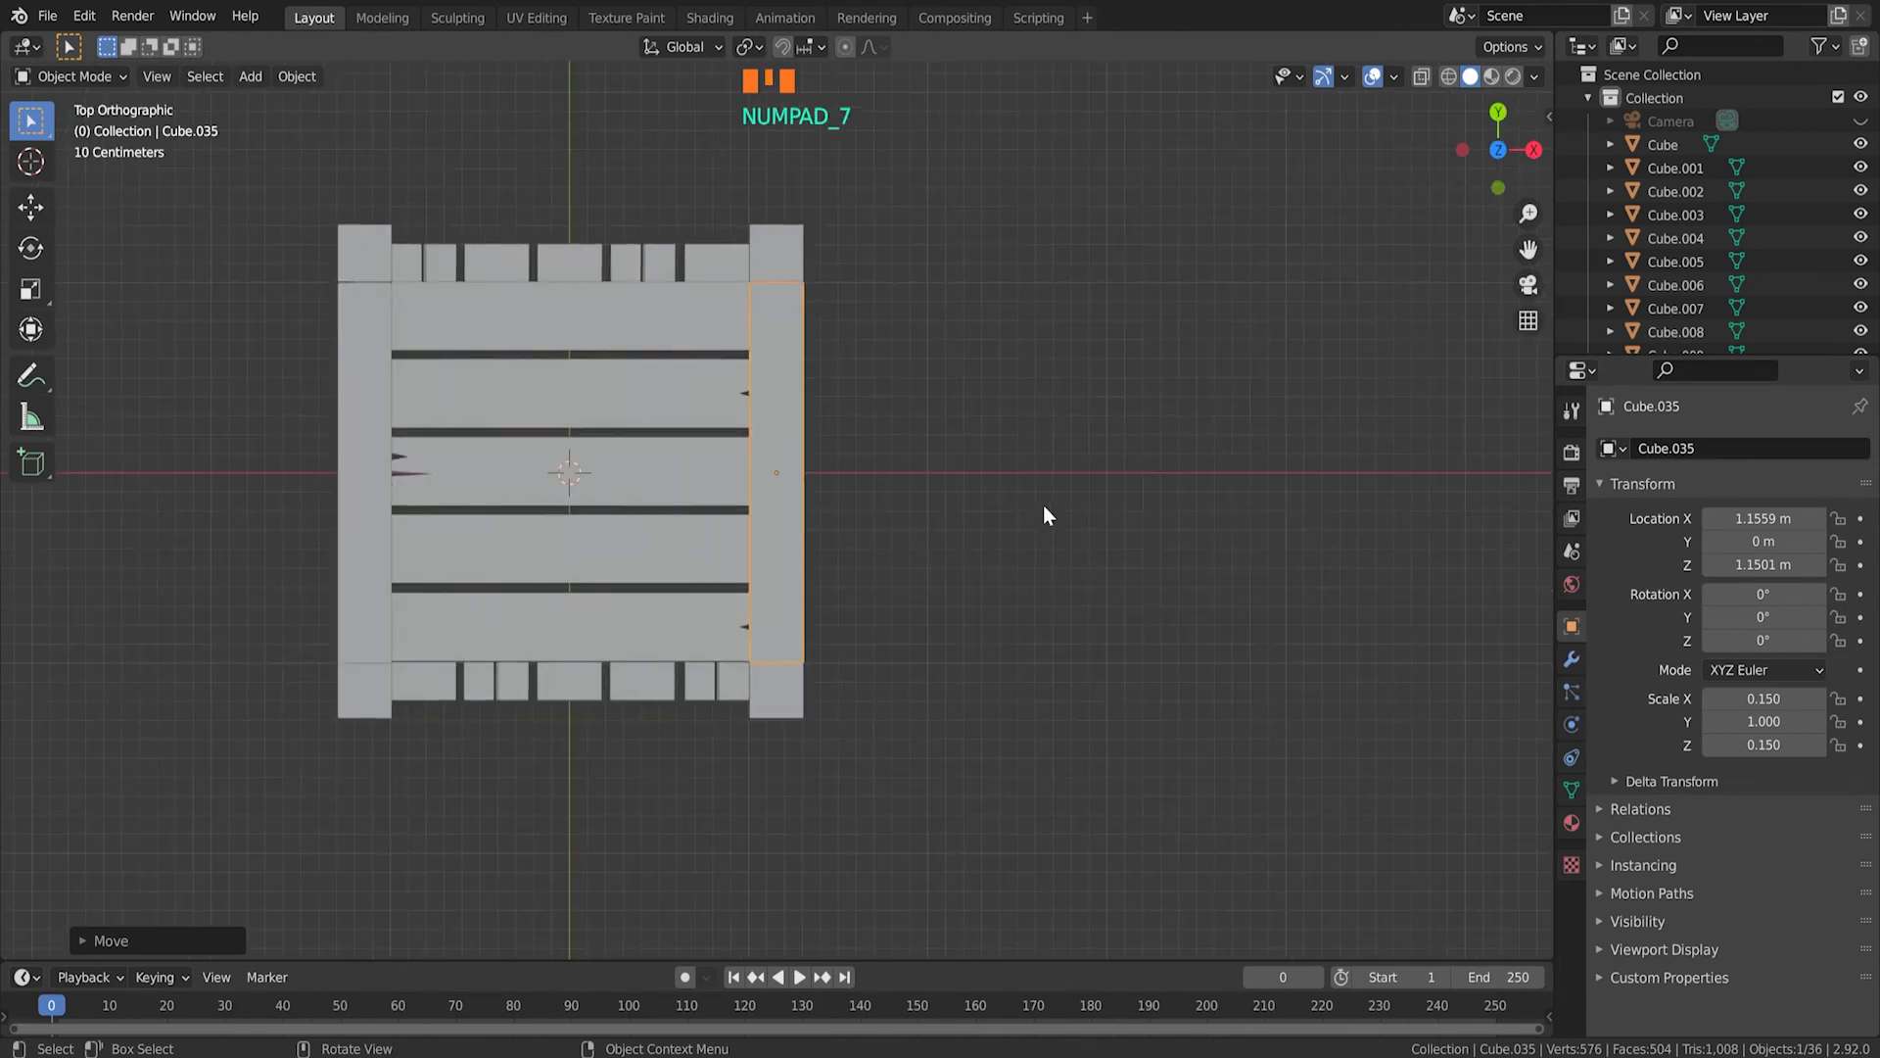
left_click(367, 339, "shift")
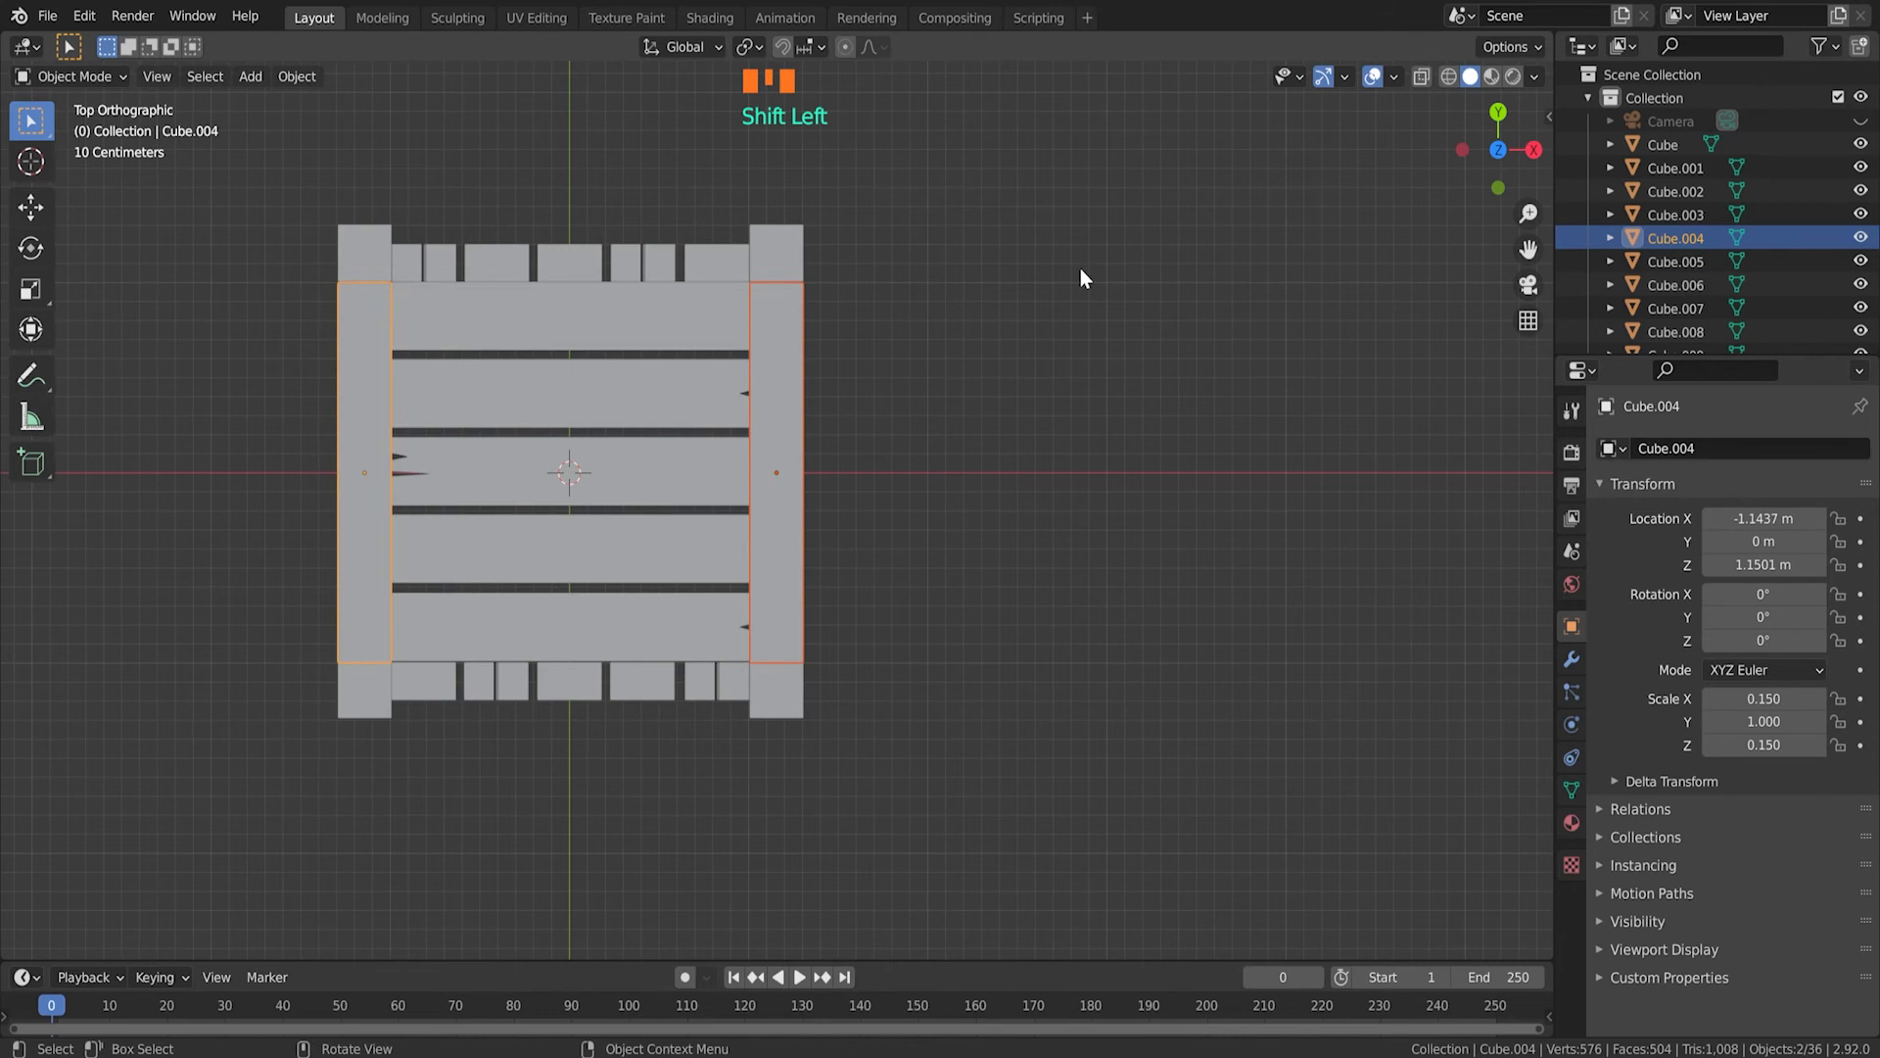
key("shift+d")
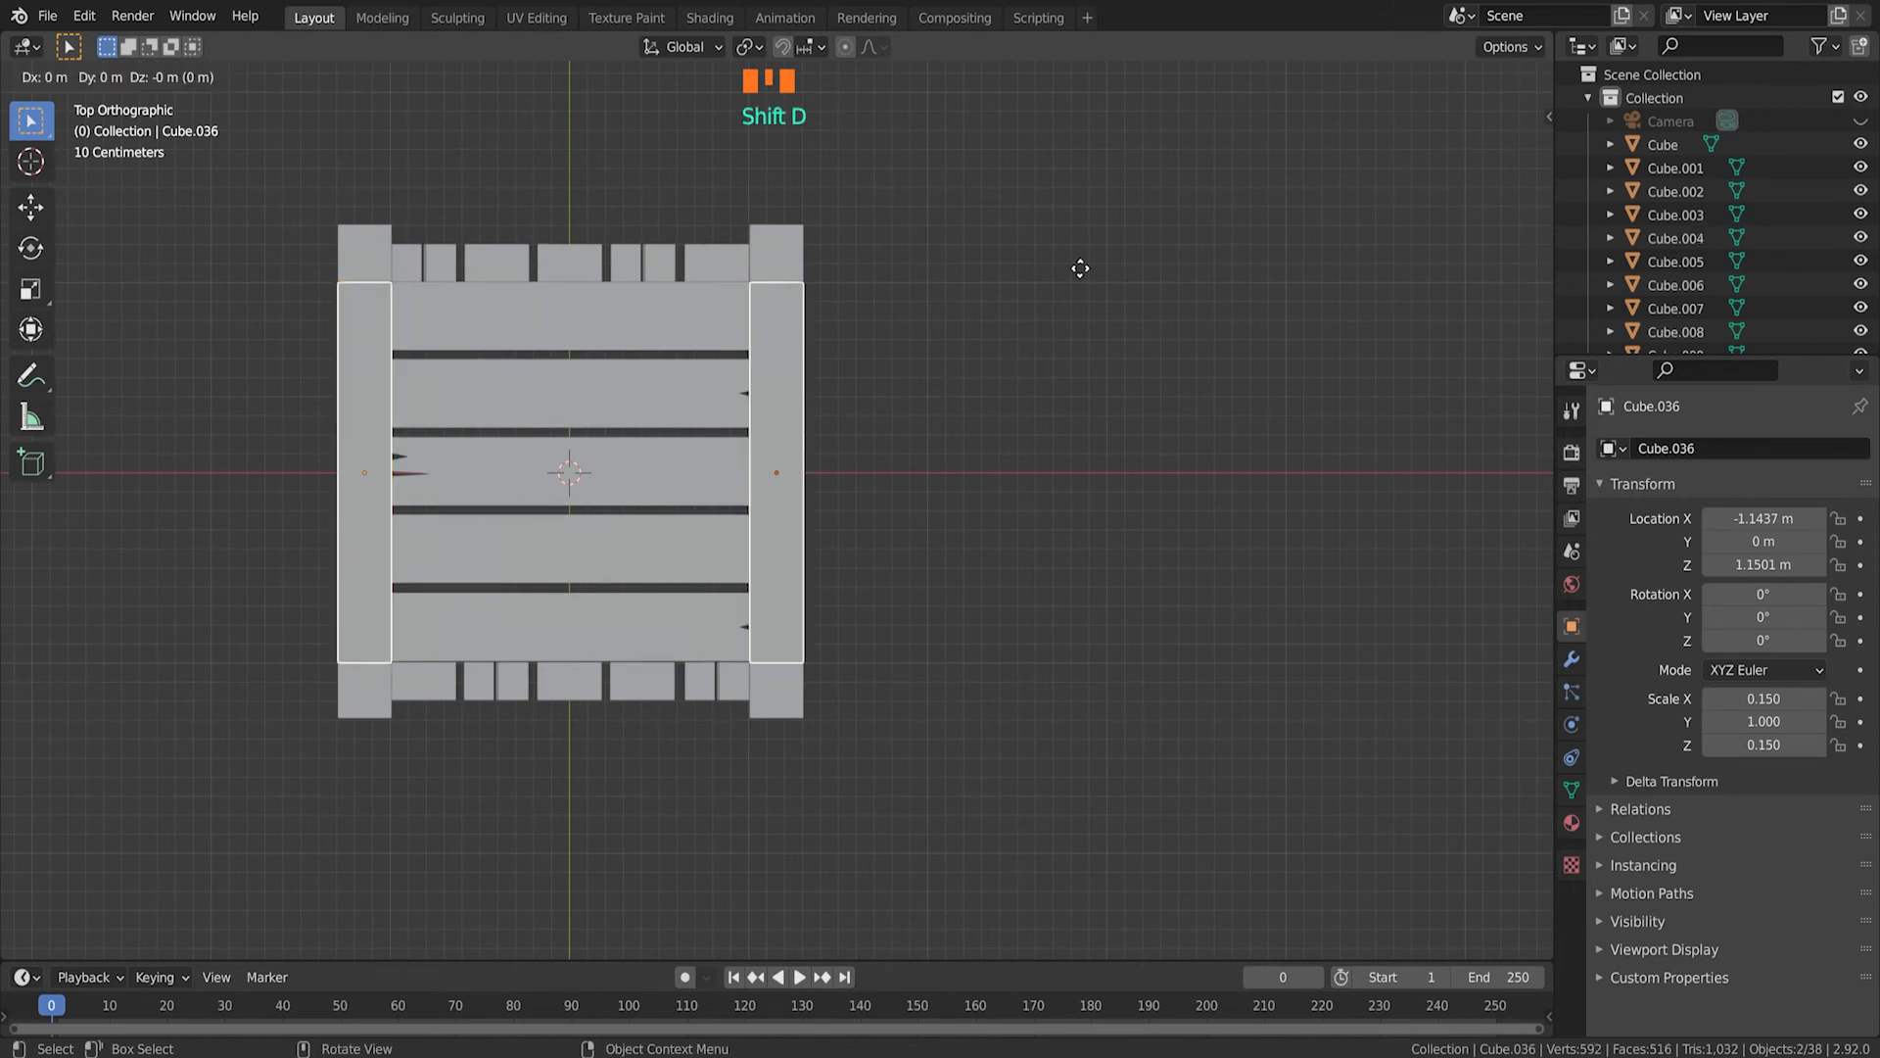
key("r")
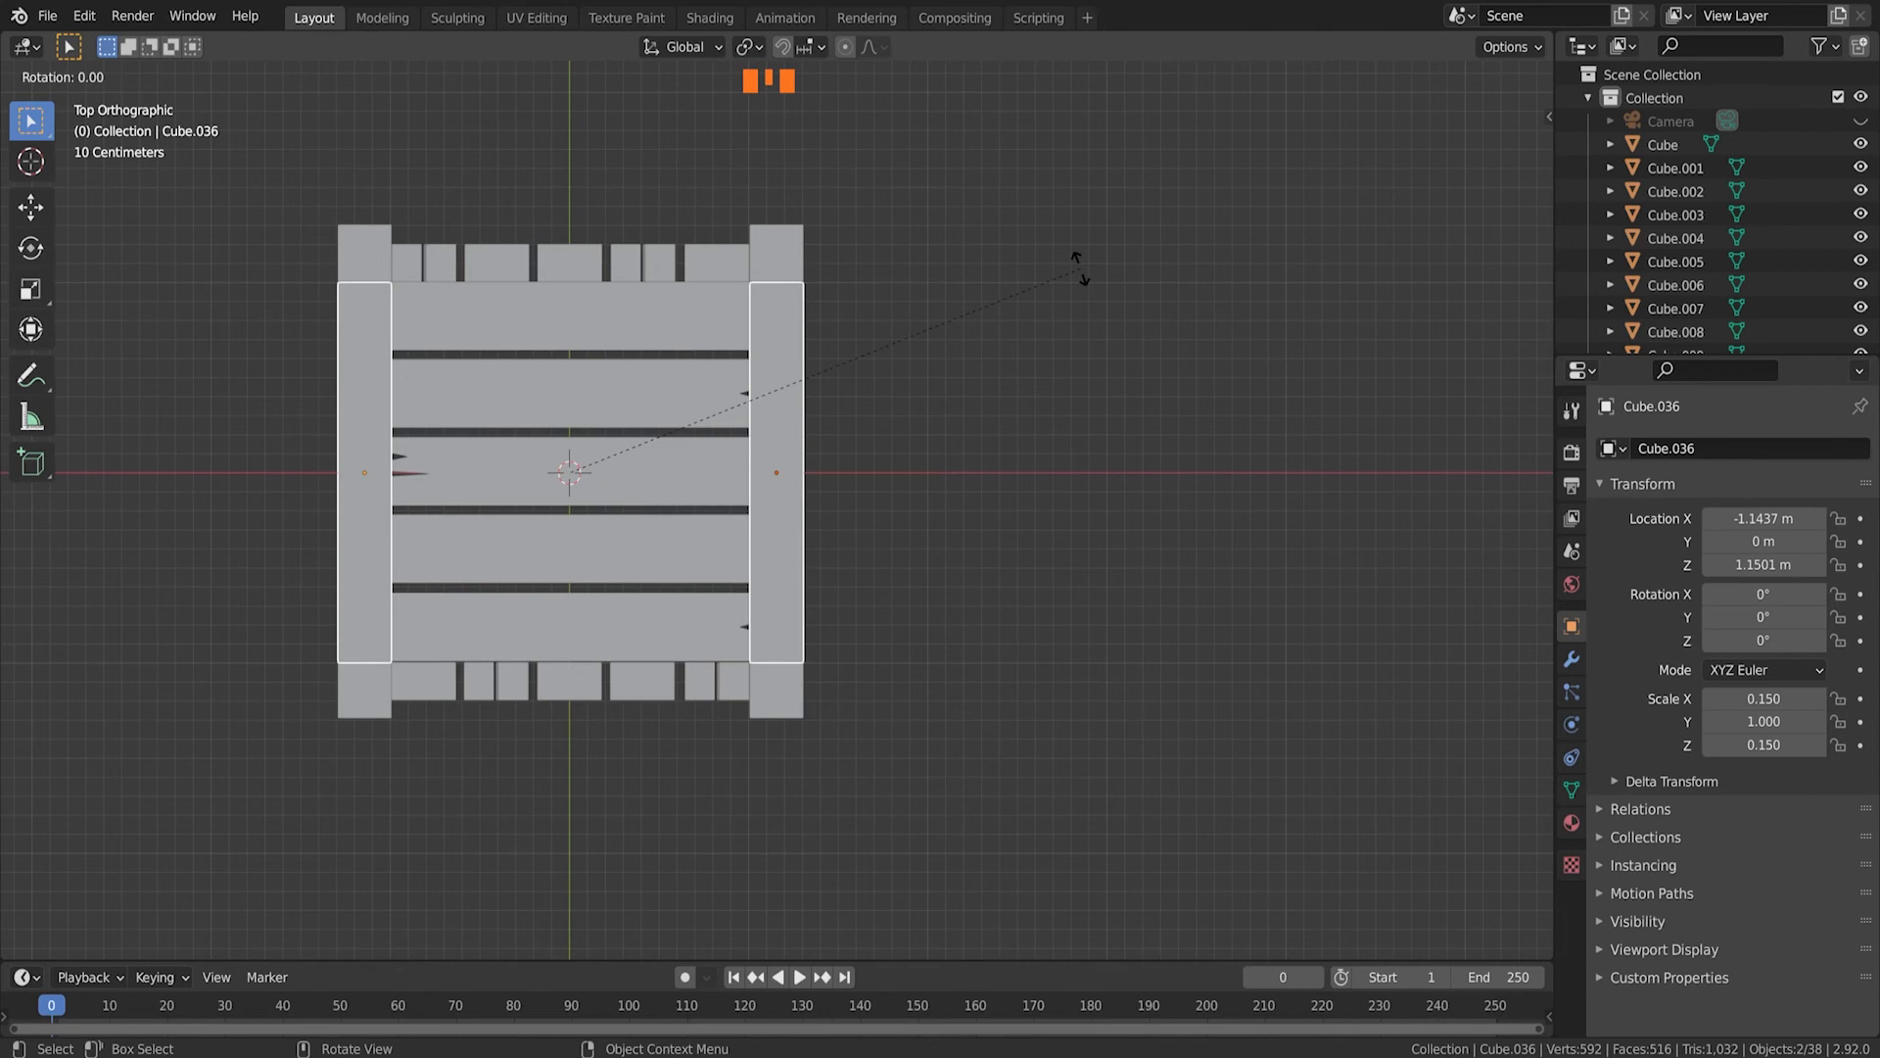
key("z")
type("90")
key("Return")
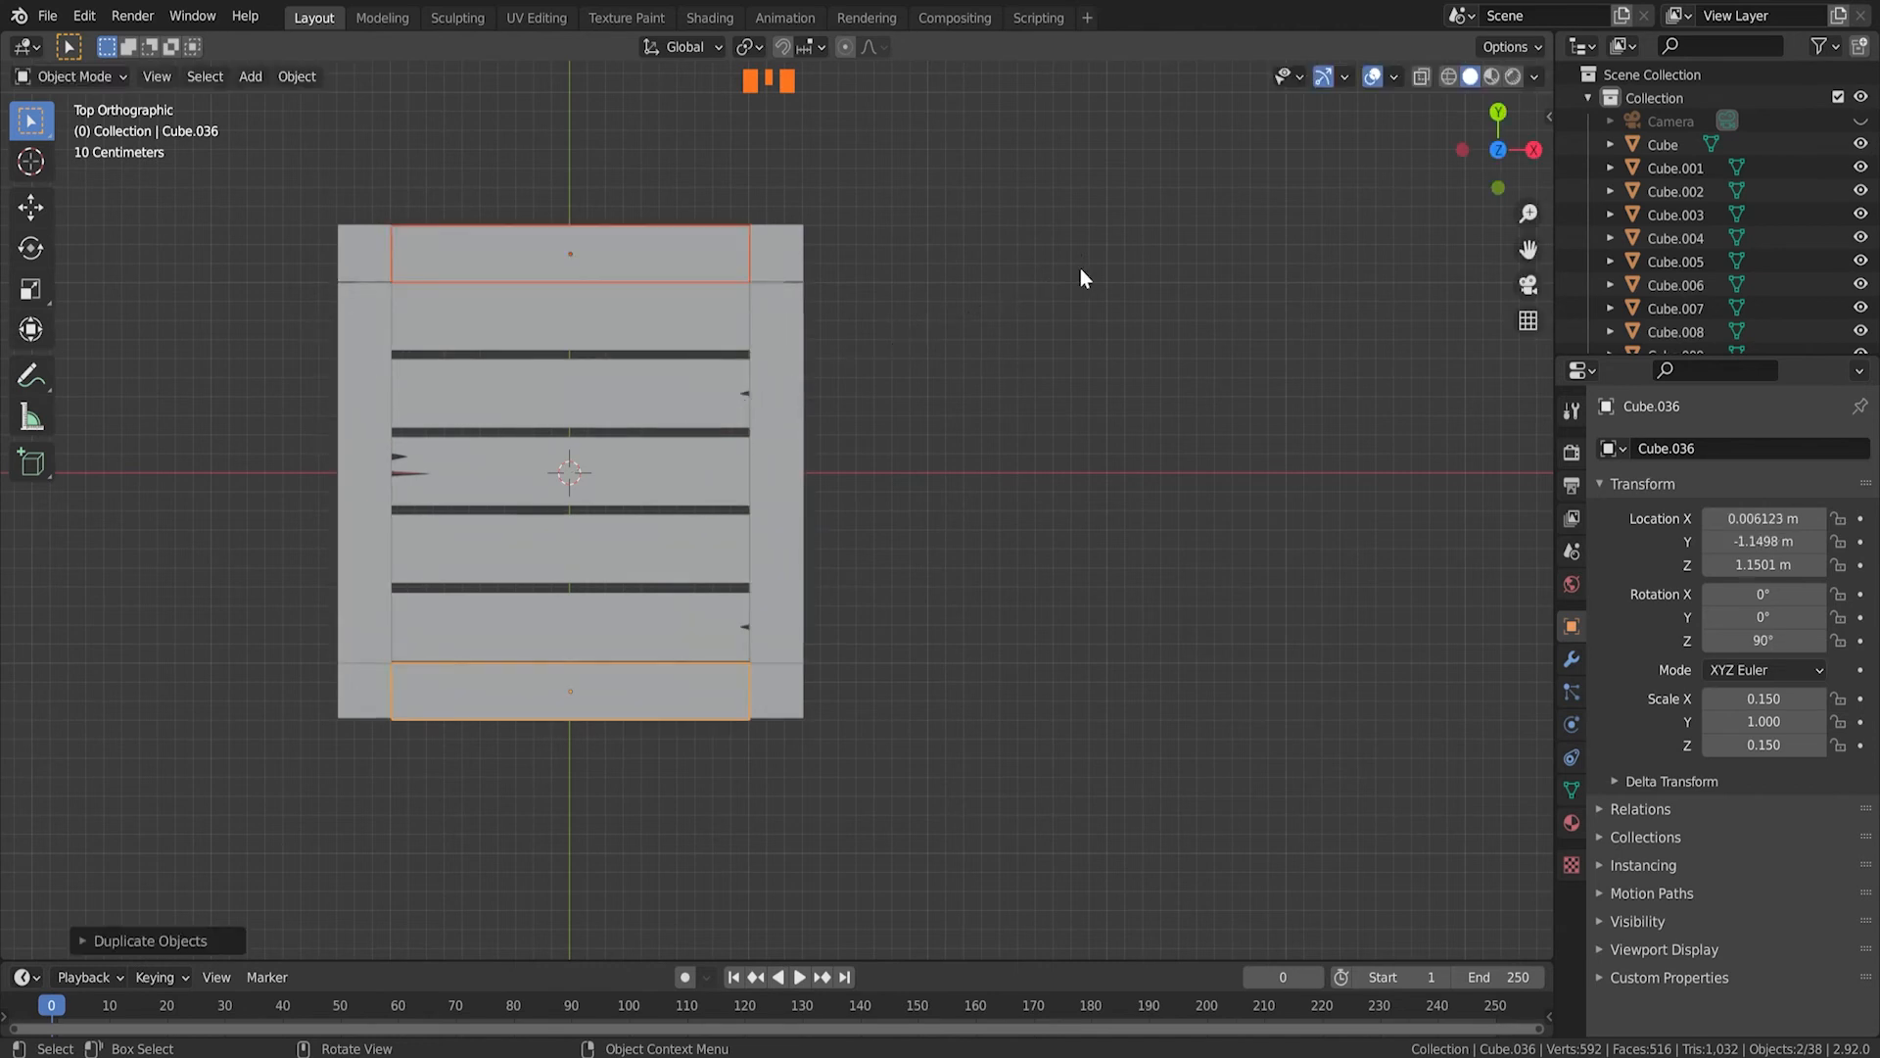
left_click(1079, 268)
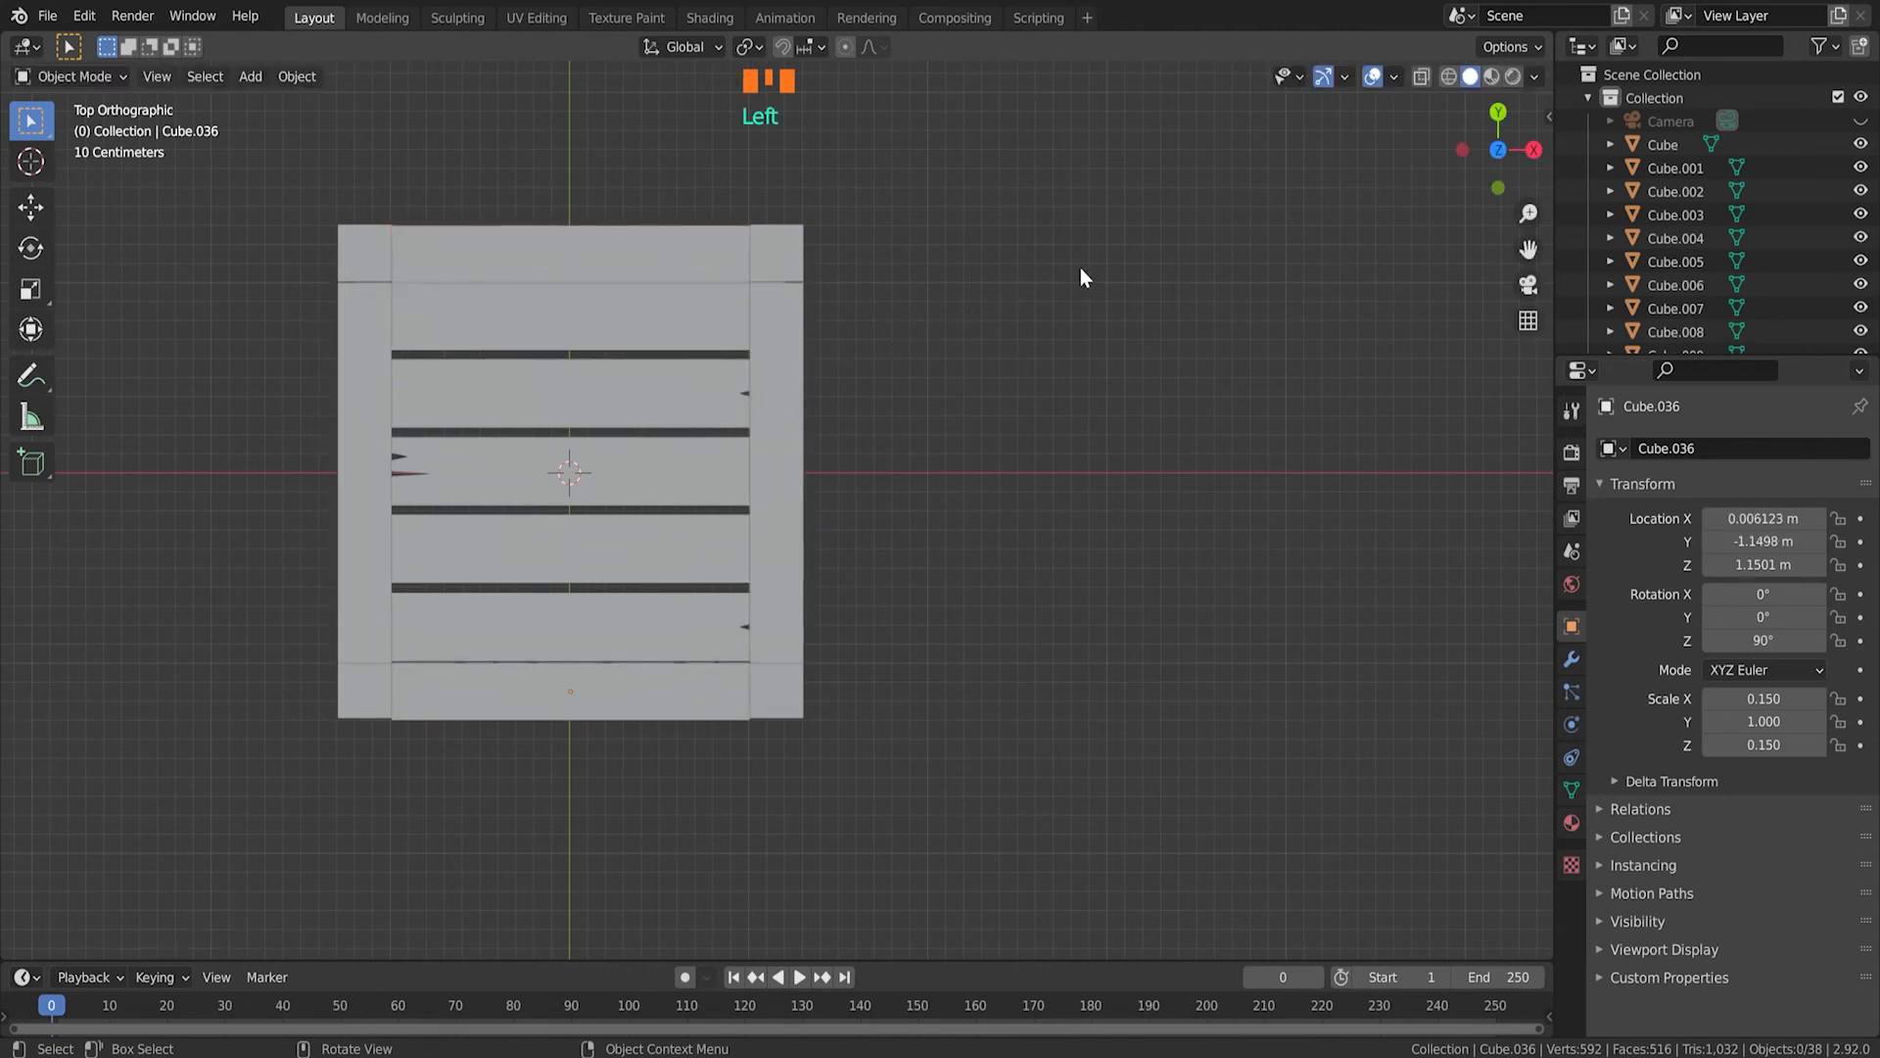
Step: Move the -Y top bar along Y to about -1.139 m, flush with the outer faces of its corner posts
middle_click_drag(939, 541, 1091, 499)
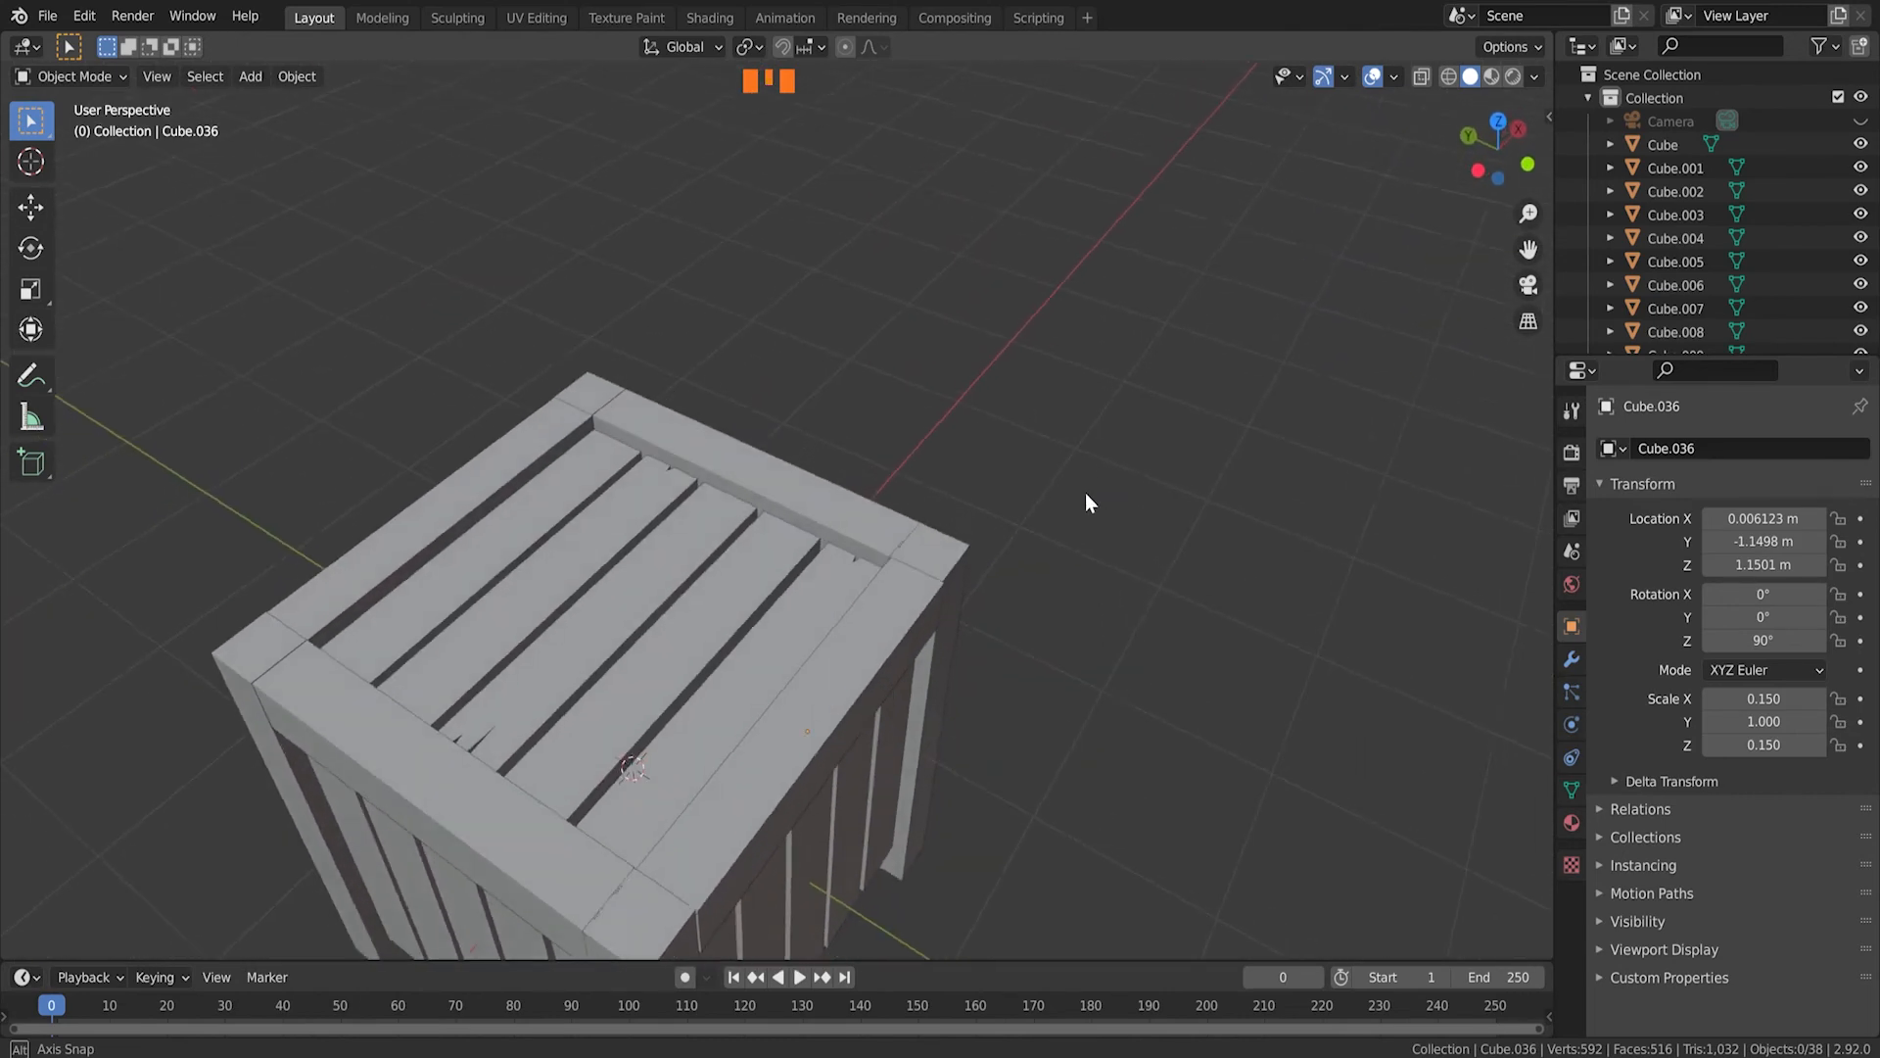
left_click(890, 597)
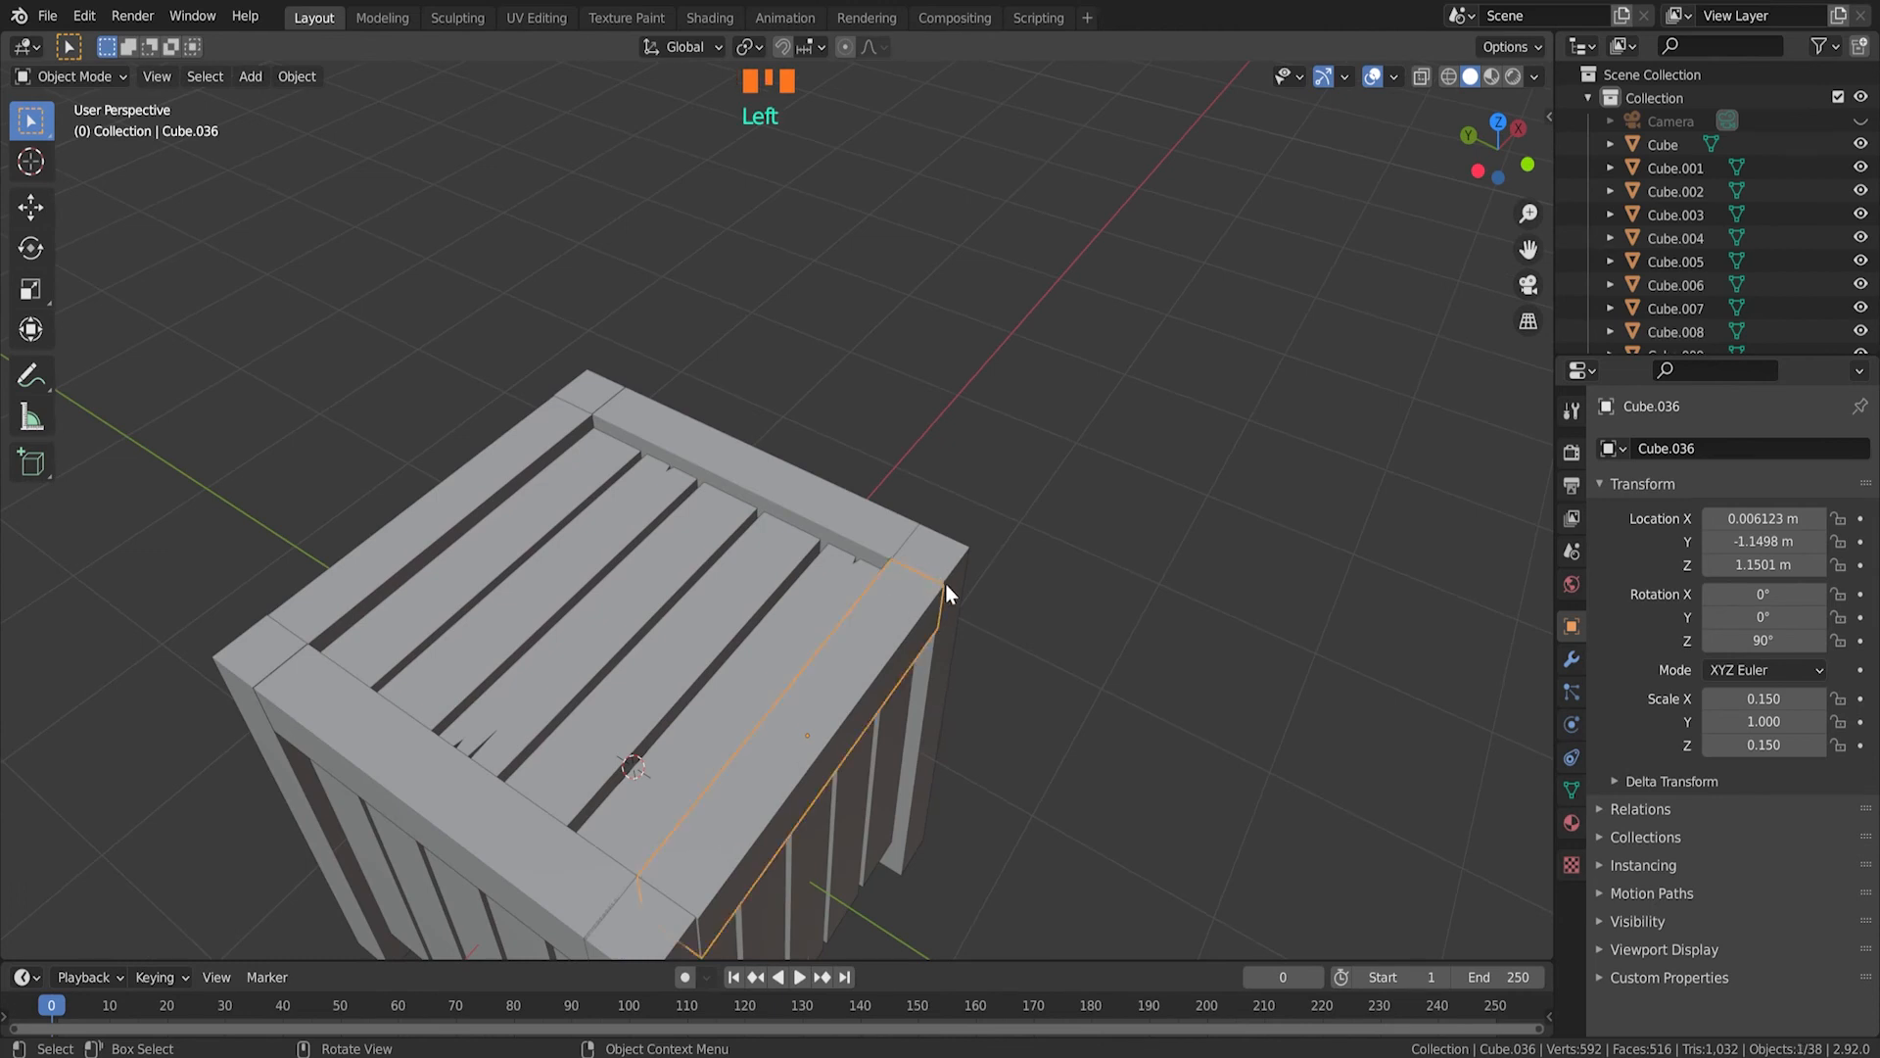
key("KP_7")
scroll(790, 756, "up", 6)
middle_click_drag(787, 750, 876, 323, "shift")
scroll(770, 727, "up", 4)
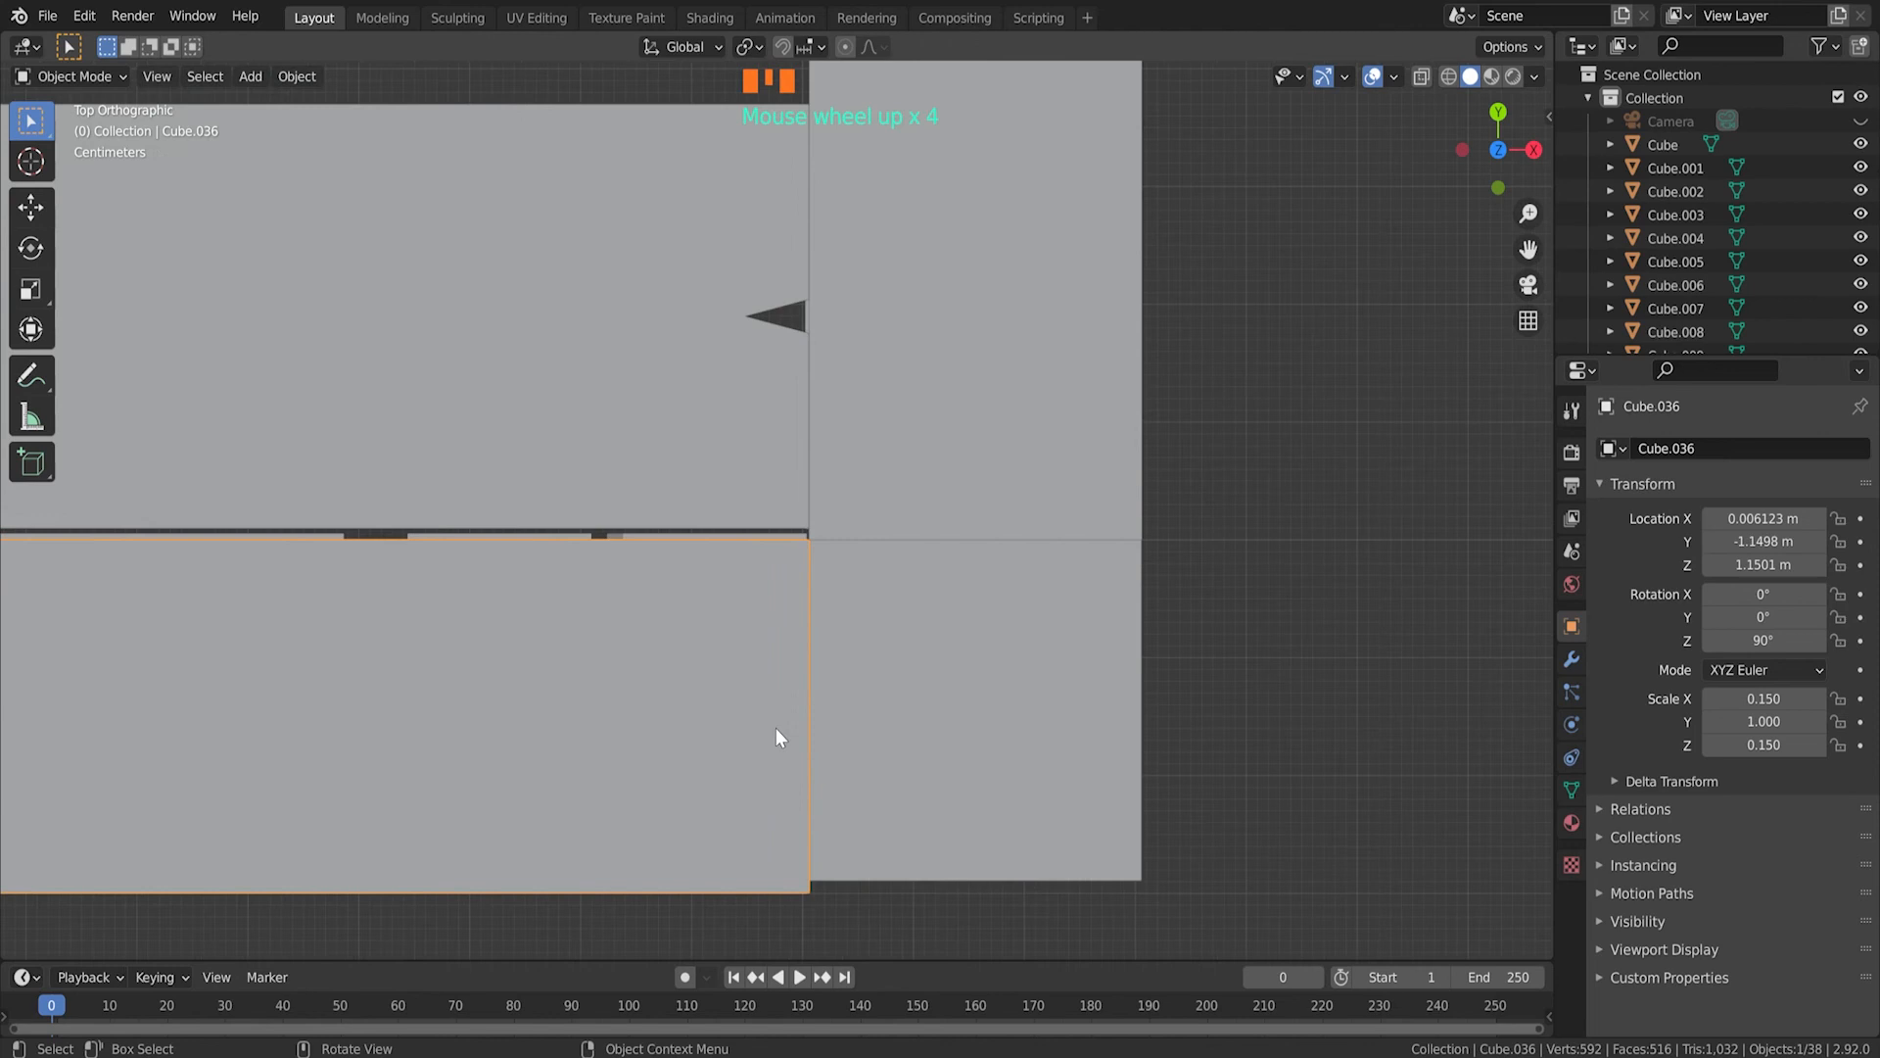
scroll(832, 738, "up", 3)
middle_click_drag(832, 738, 802, 382, "shift")
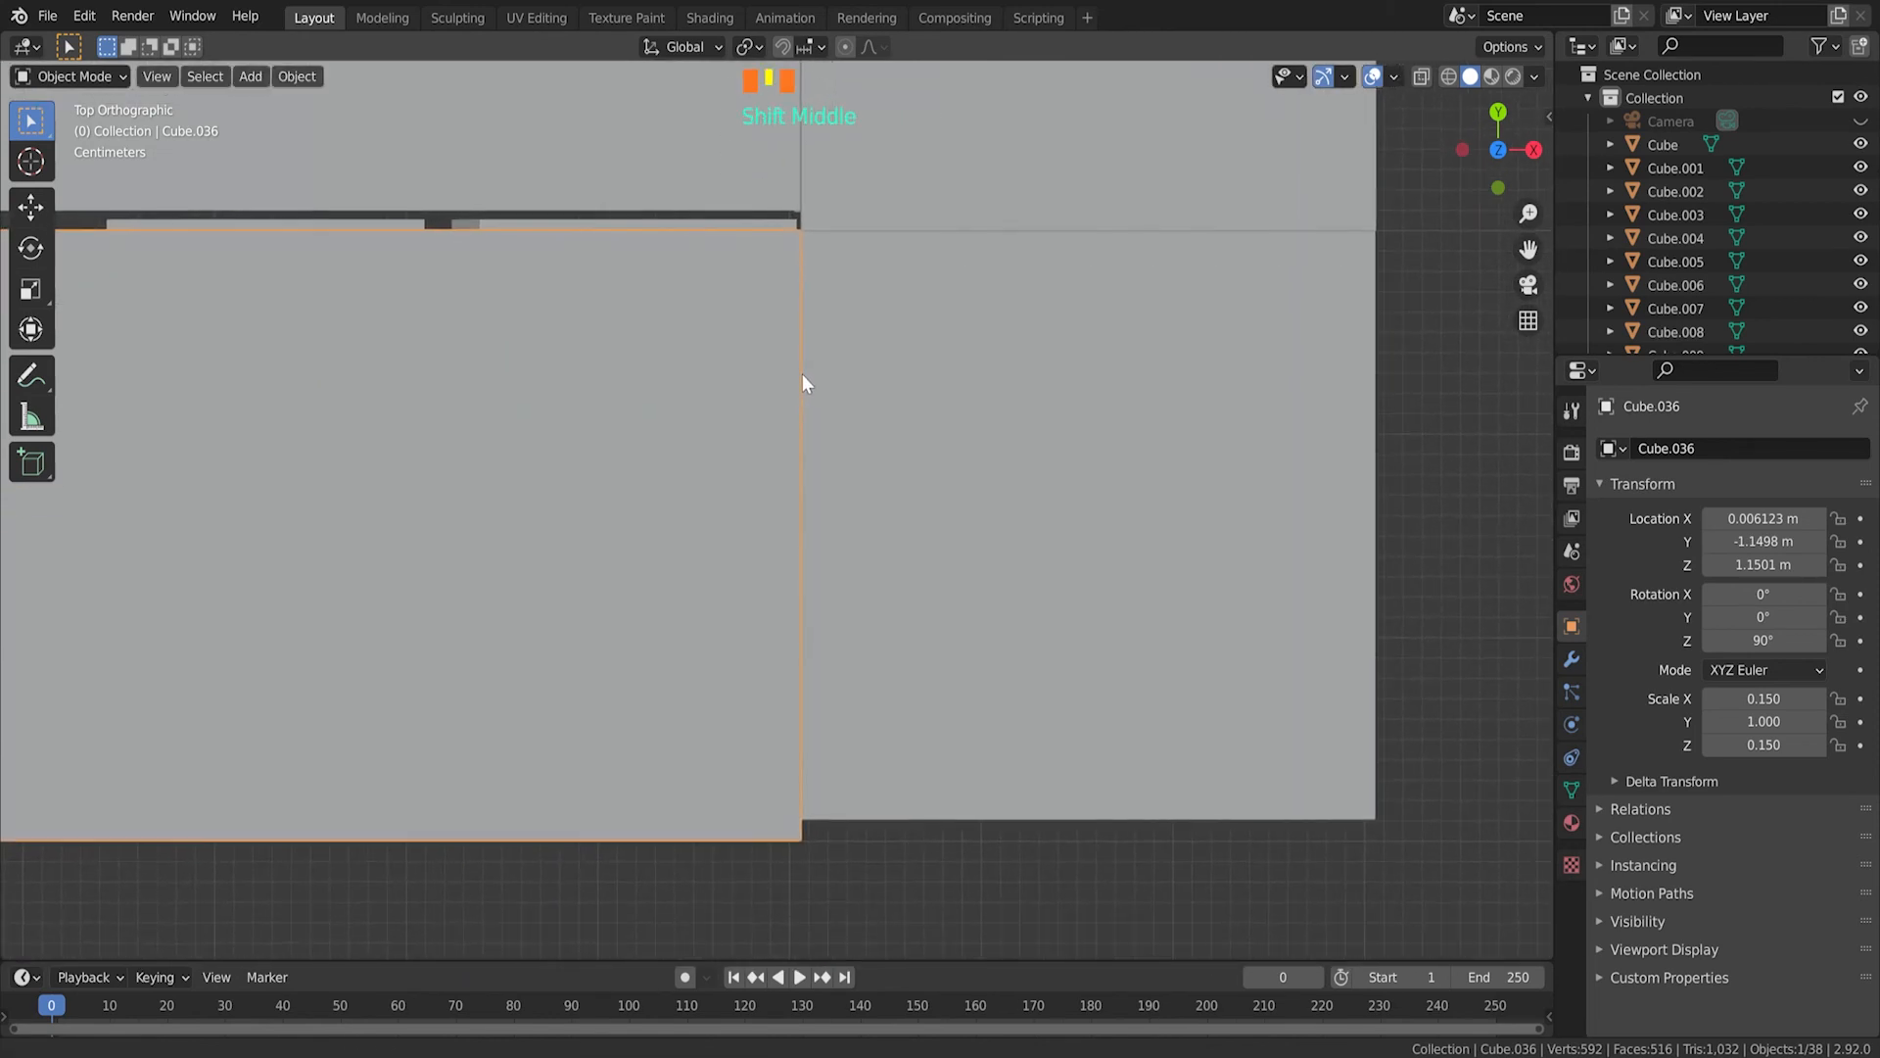
key("g")
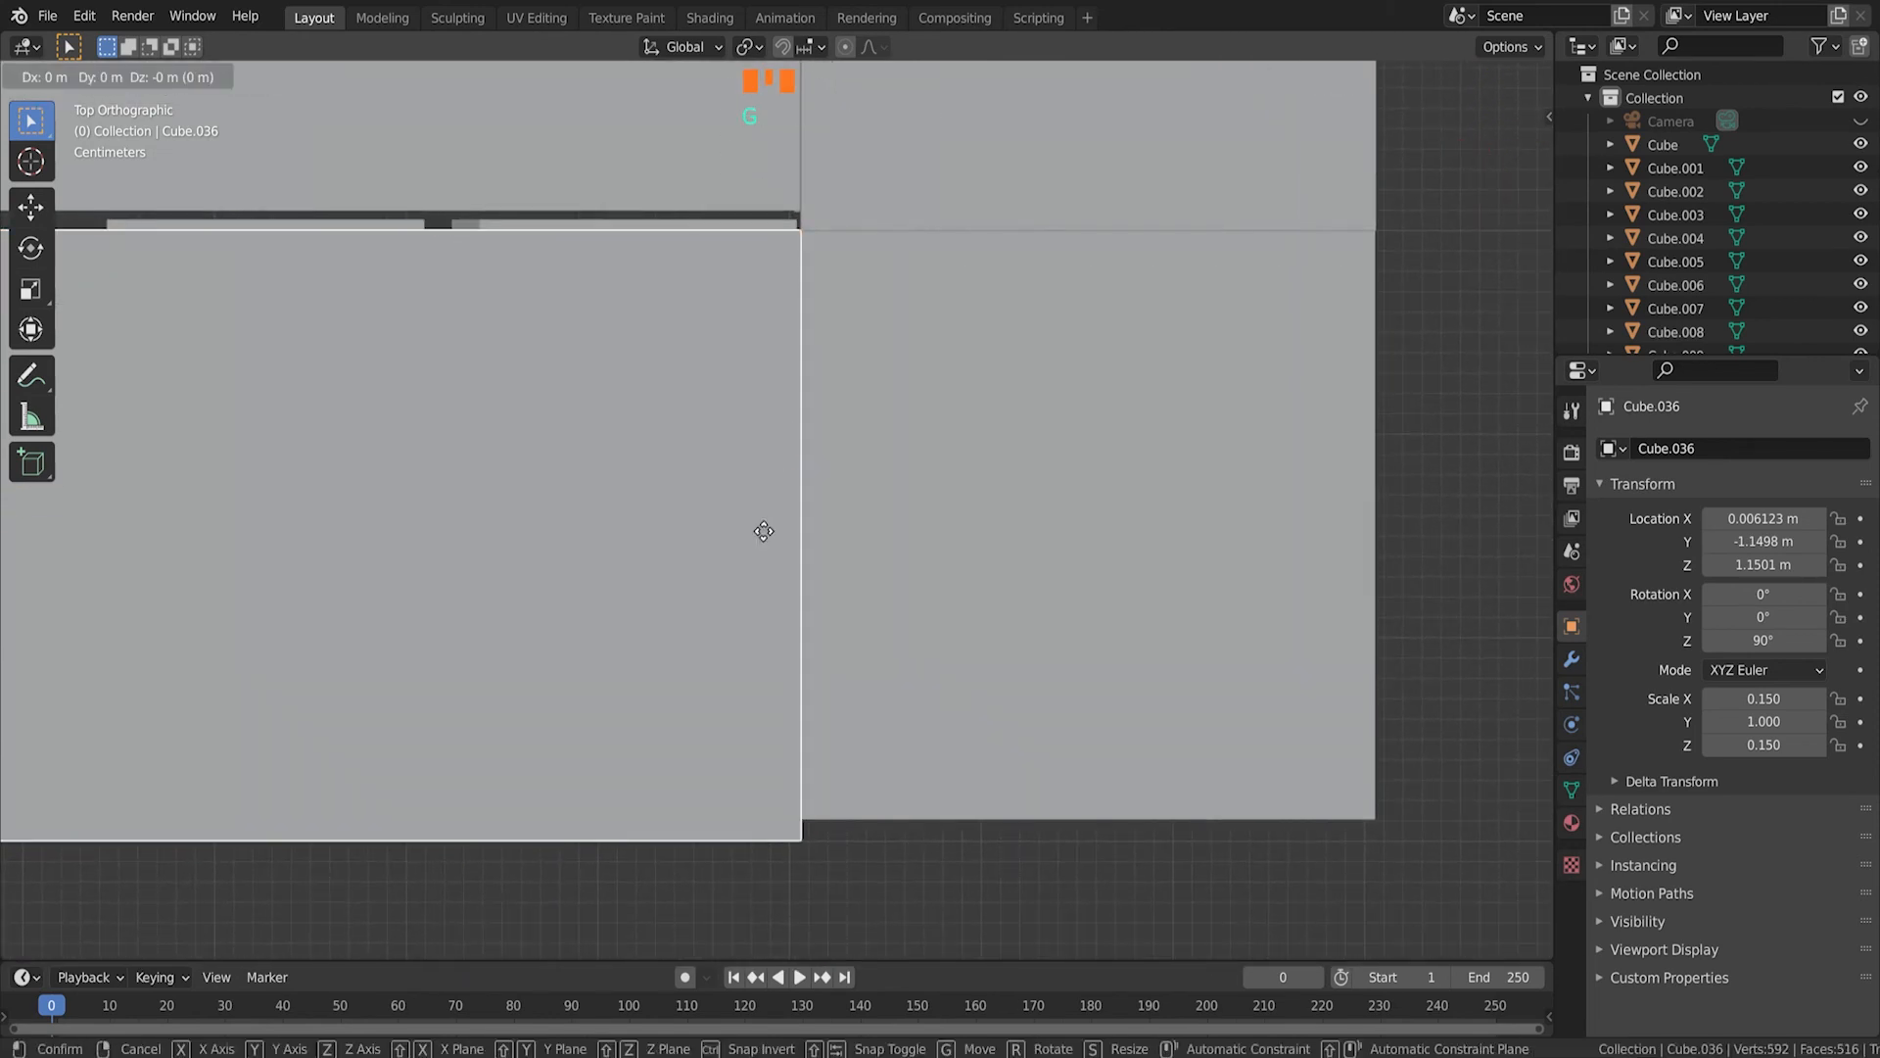
key("x")
right_click(767, 526)
key("g")
key("y")
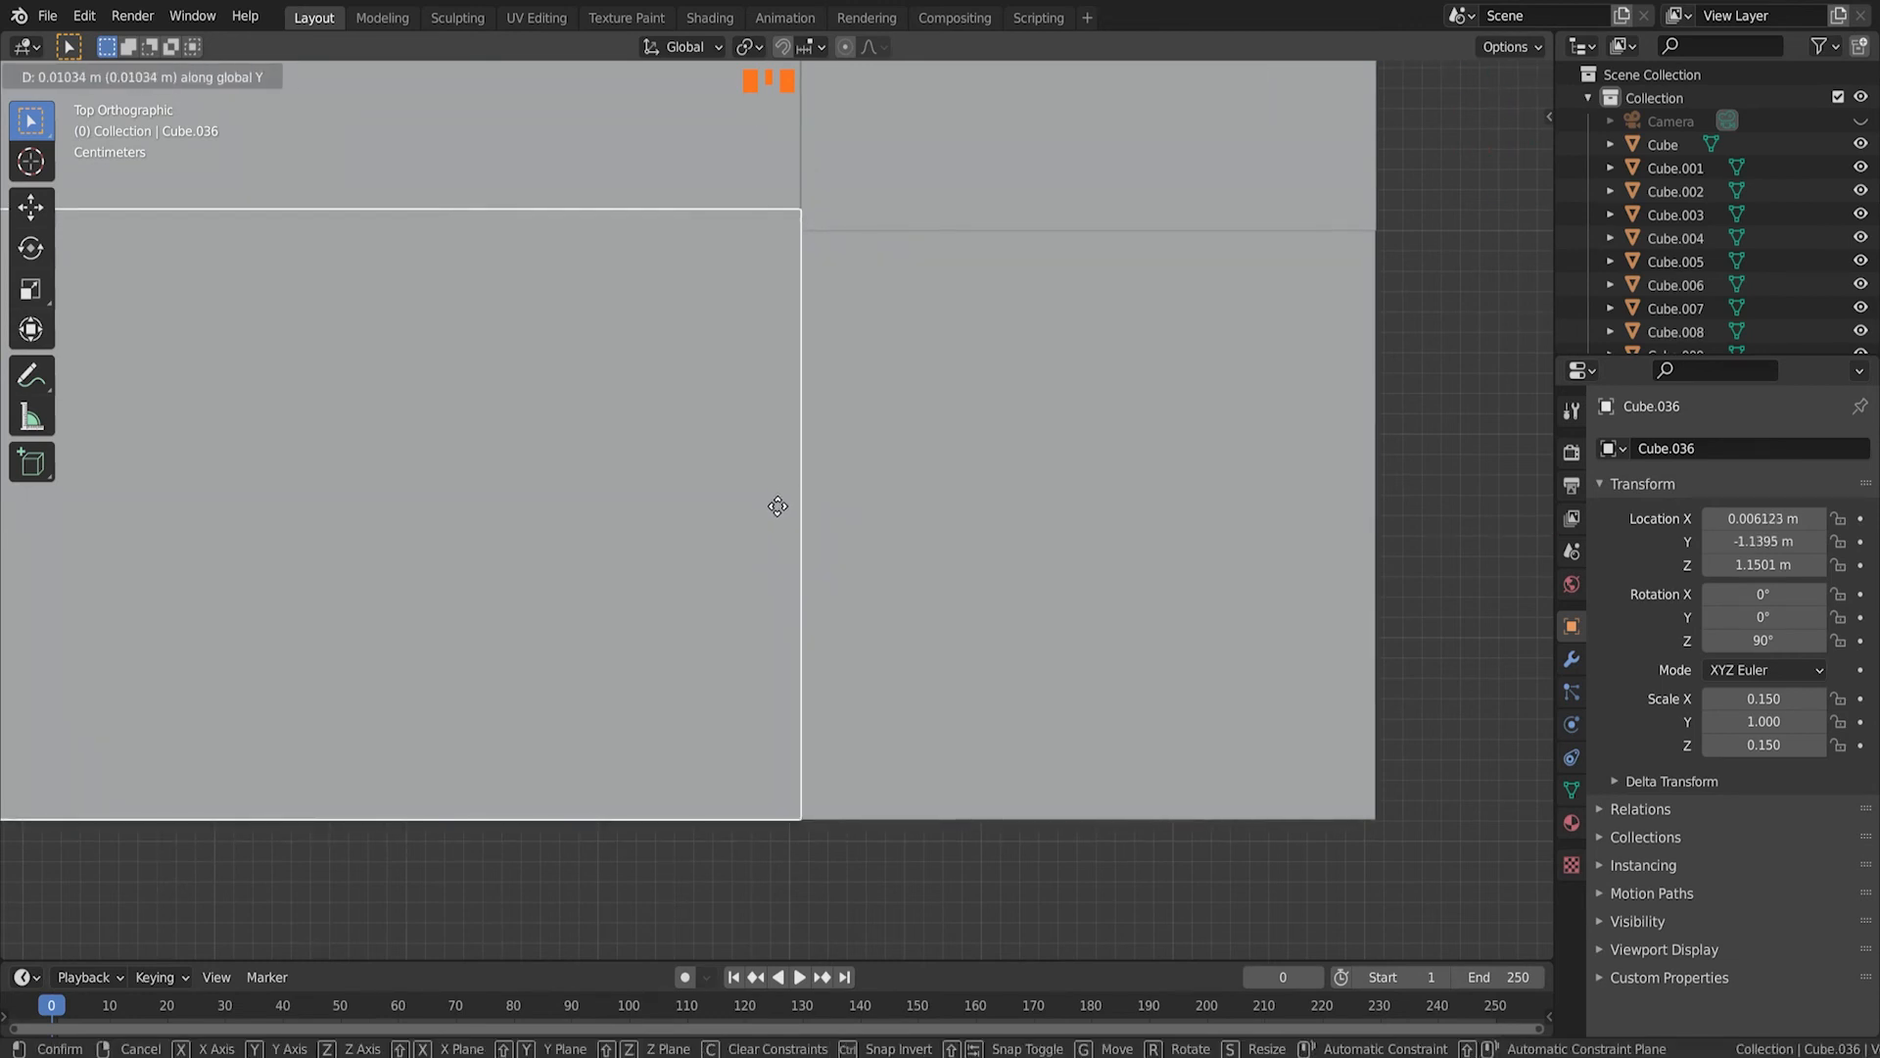
left_click(779, 504)
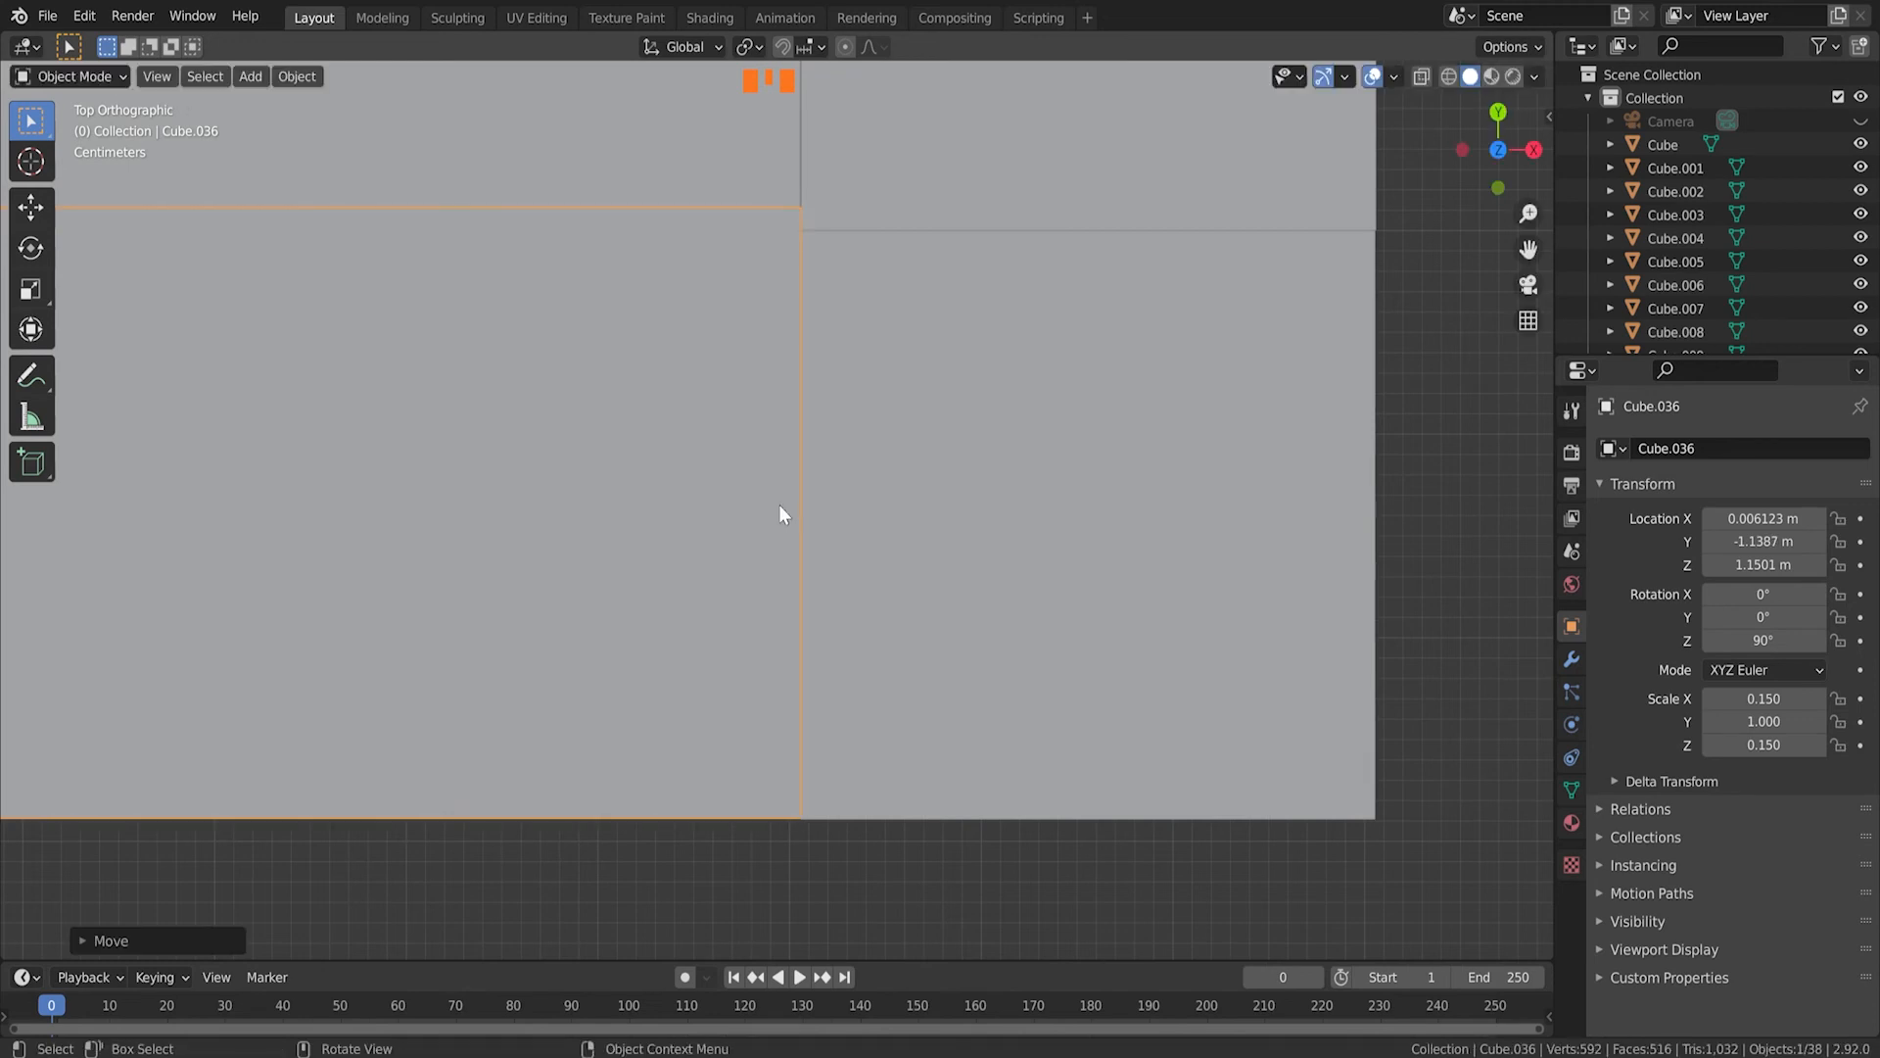
scroll(784, 504, "down", 15)
middle_click_drag(455, 335, 647, 421)
middle_click_drag(700, 446, 969, 431, "shift")
scroll(999, 548, "up", 6)
middle_click_drag(1045, 707, 535, 414, "shift")
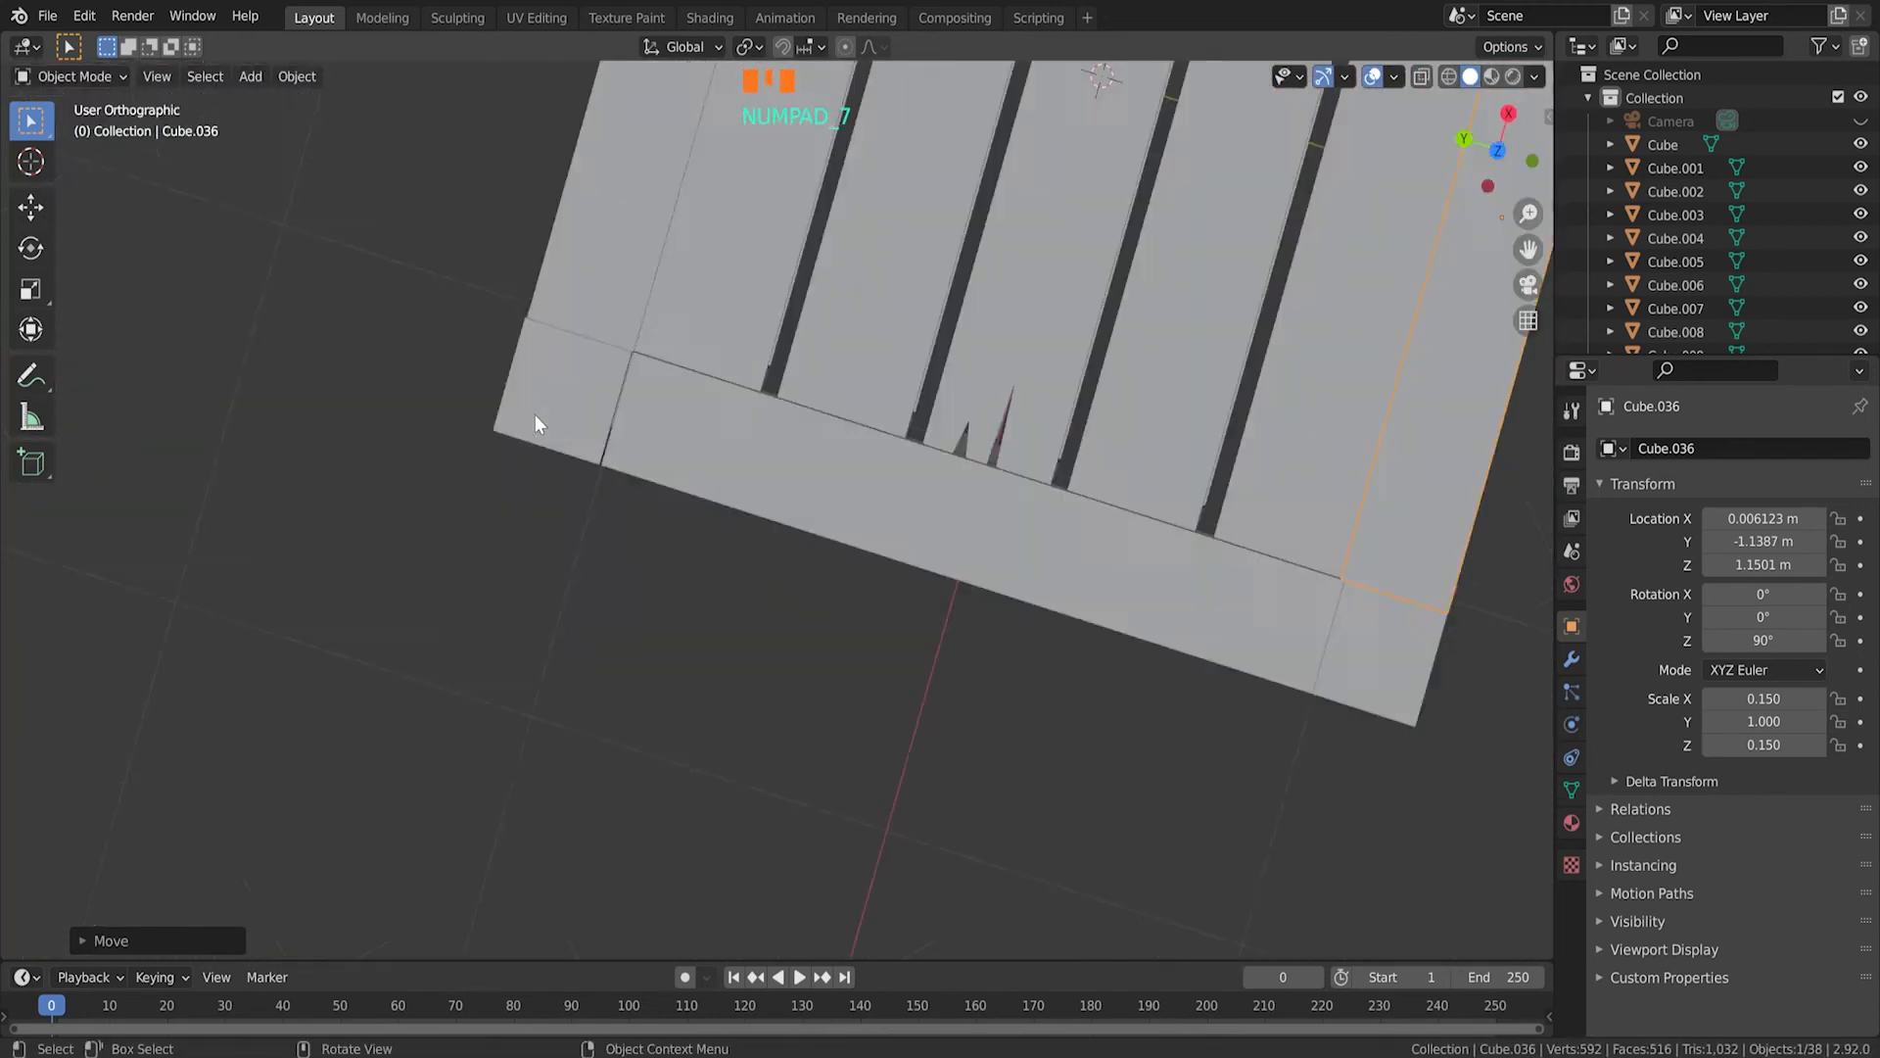
key("KP_7")
left_click(841, 278)
key("g")
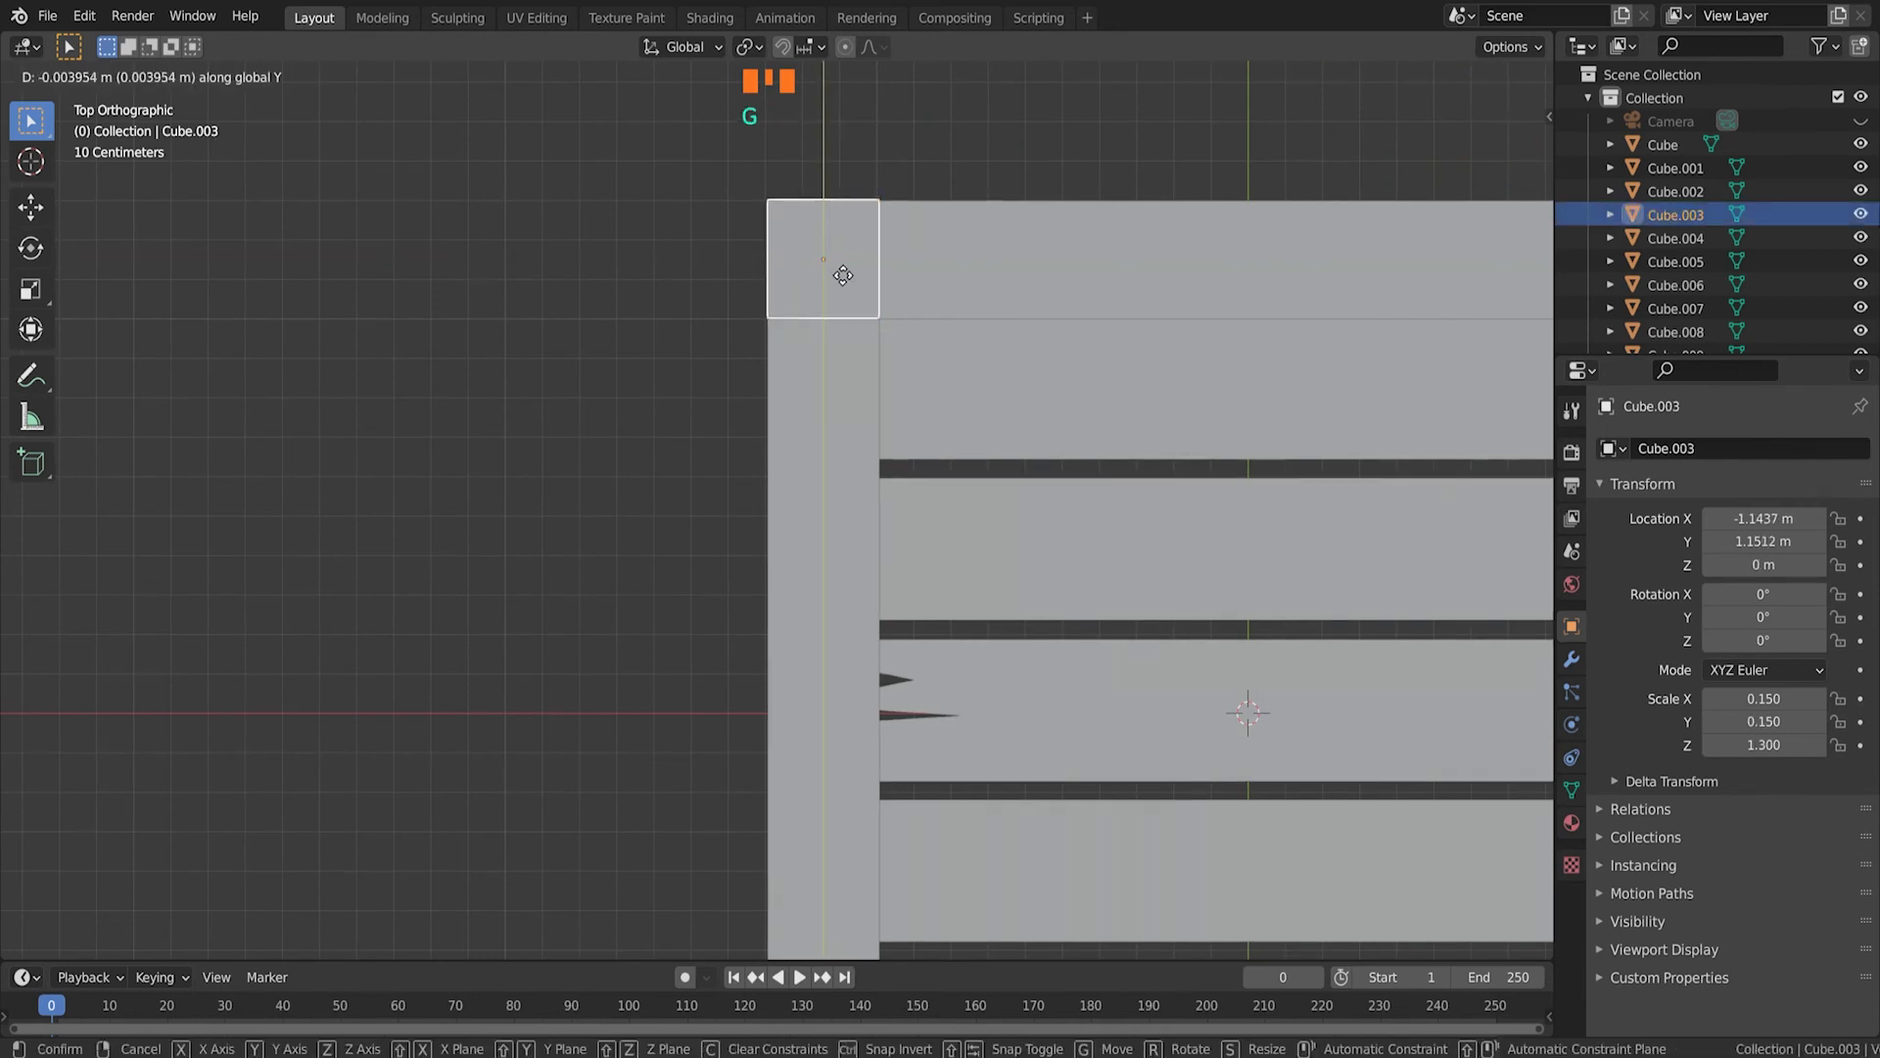
right_click(842, 273)
Step: Move the corner post at the +X, +Y corner along Y to about 1.149 m, in line with the adjoining top bar
middle_click_drag(1187, 296, 421, 289, "shift")
left_click(889, 235)
key("g")
key("y")
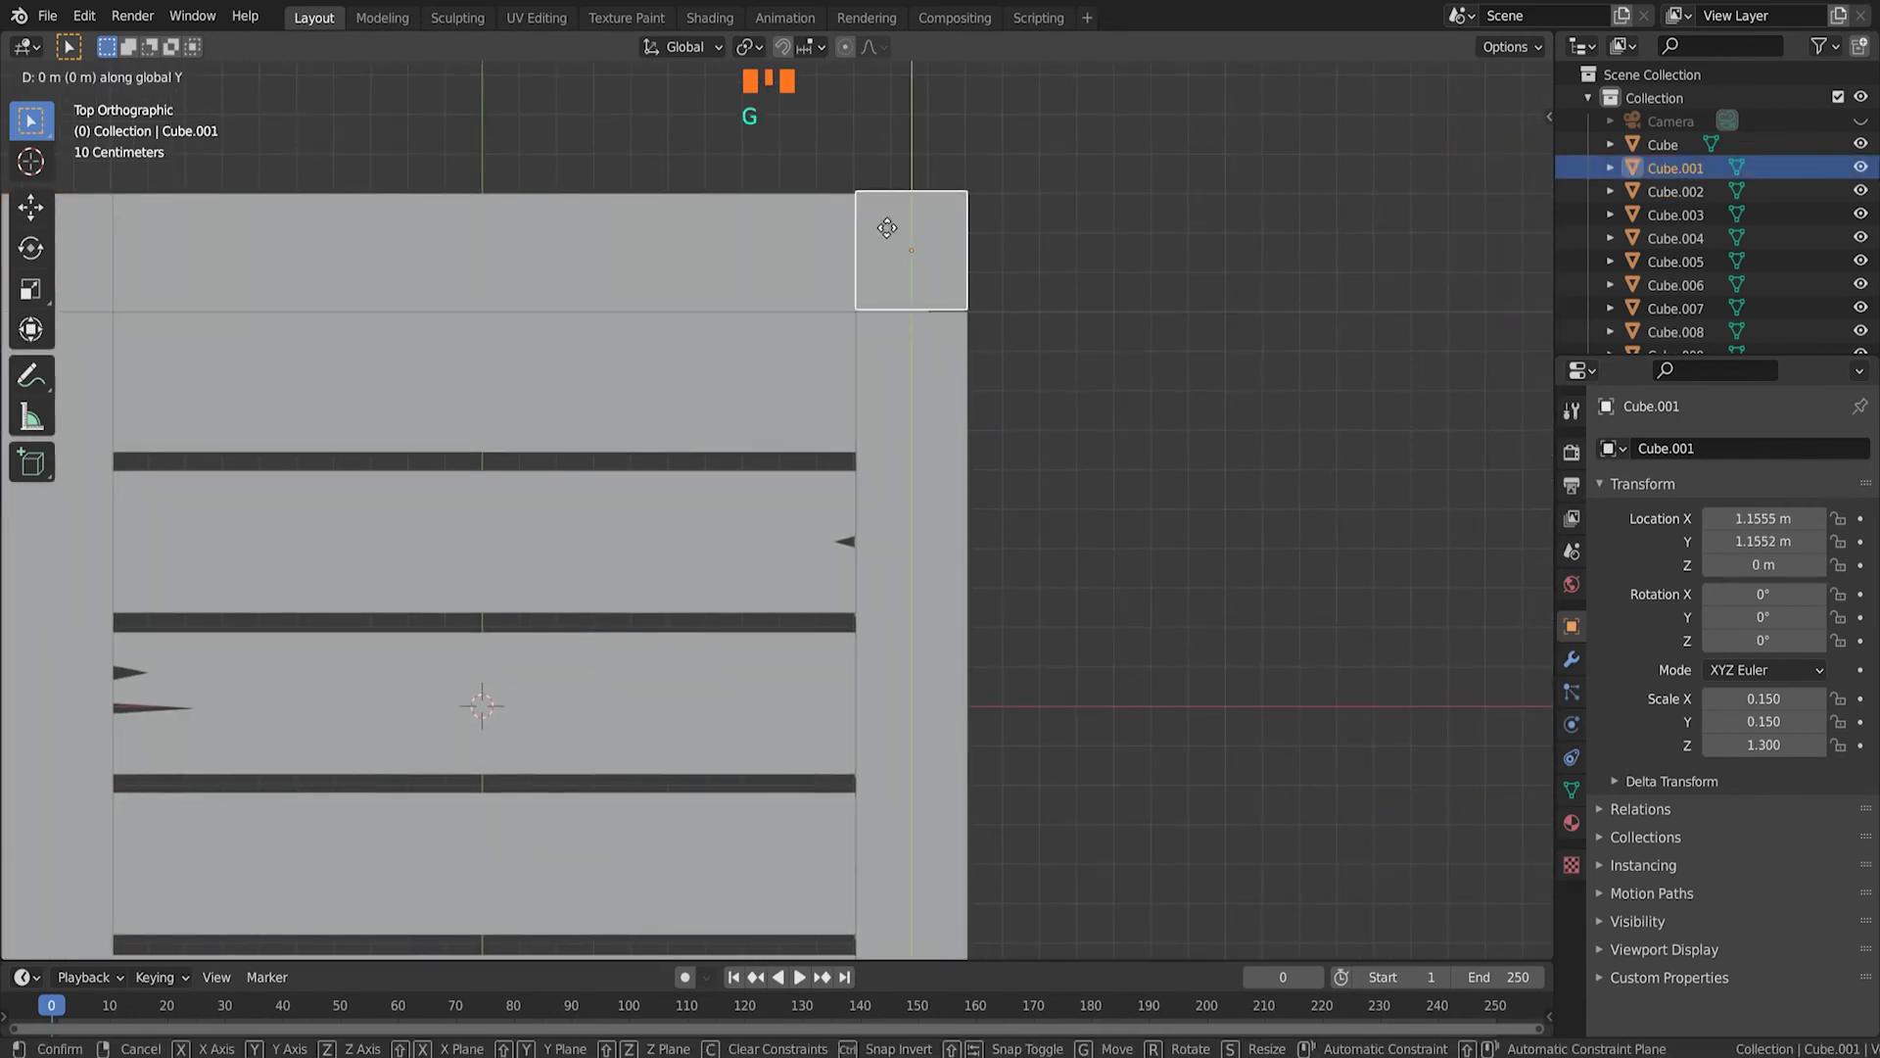
left_click(887, 231)
left_click(1055, 626)
Step: Inspect the top frame's alignment and the whole crate from several angles
middle_click_drag(1058, 646, 1086, 421, "shift")
middle_click_drag(1065, 816, 1082, 642, "shift")
middle_click_drag(304, 603, 568, 411, "shift")
scroll(646, 622, "down", 4)
scroll(654, 480, "down", 3)
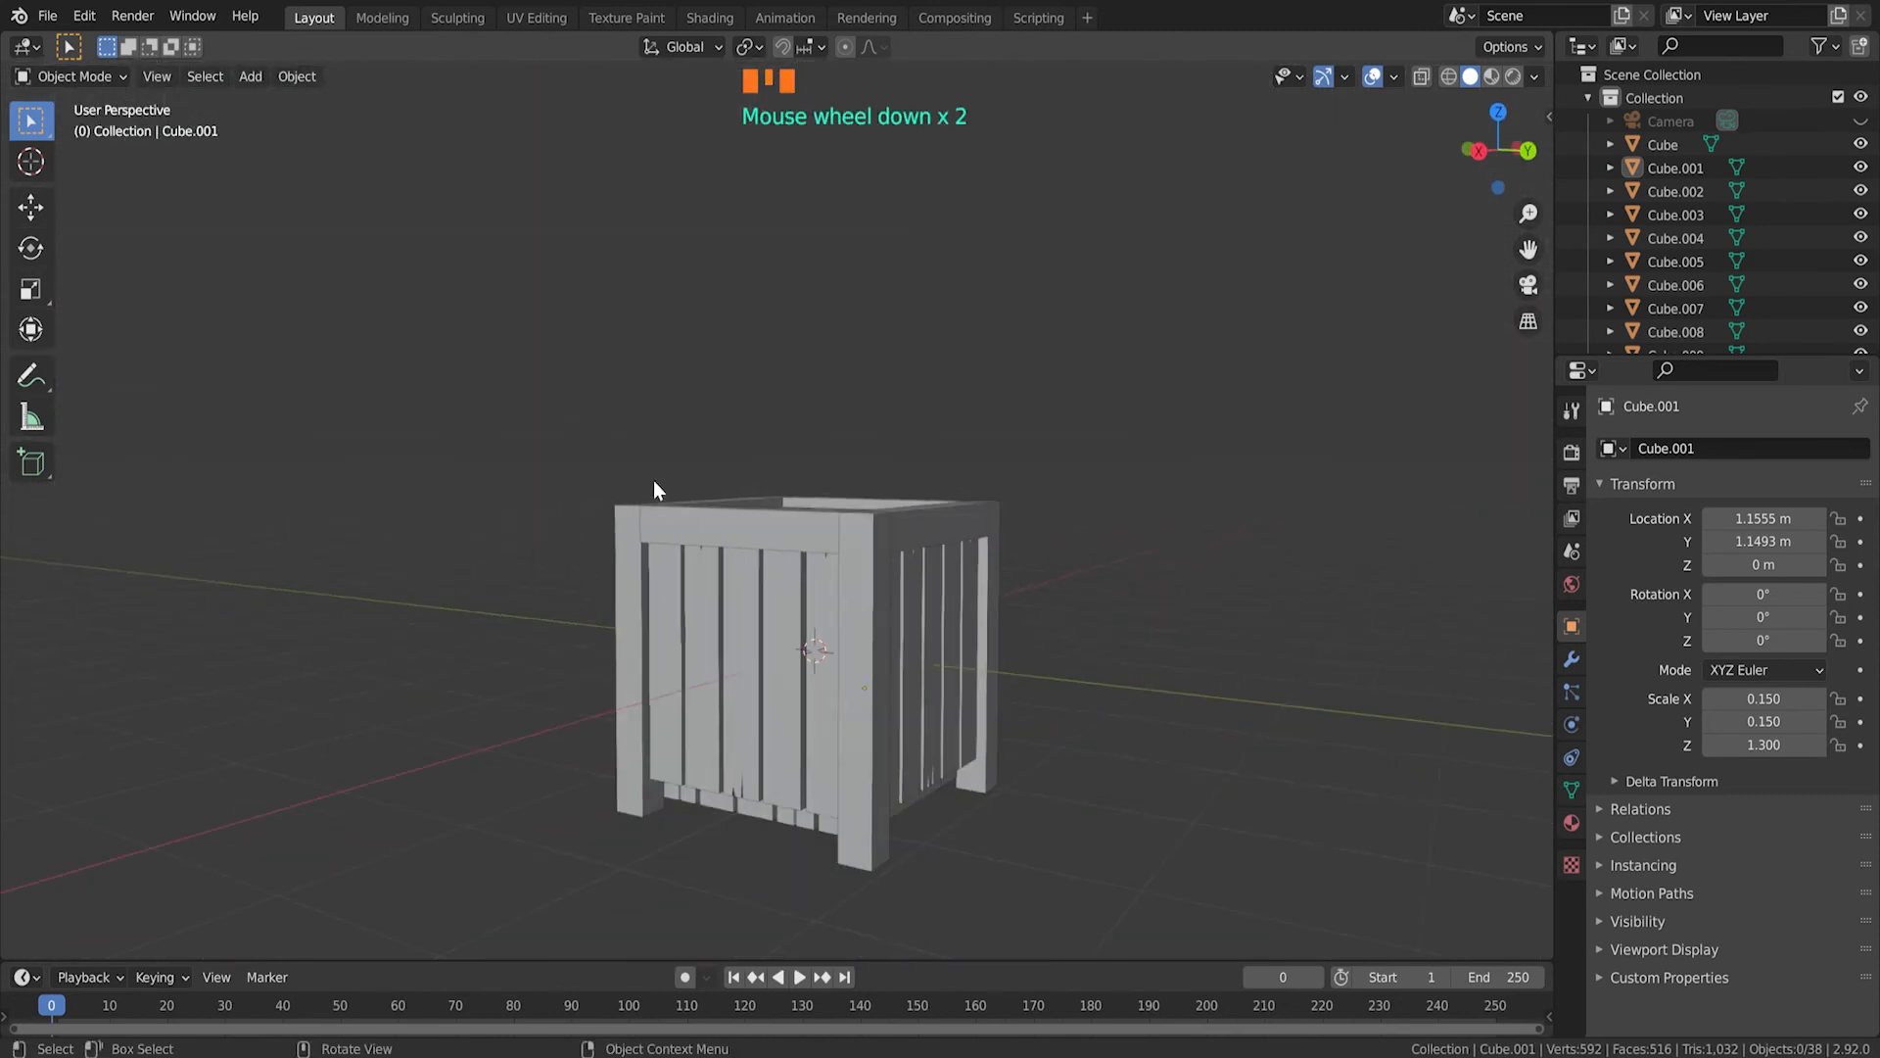
middle_click_drag(664, 501, 778, 537)
middle_click_drag(858, 580, 747, 440)
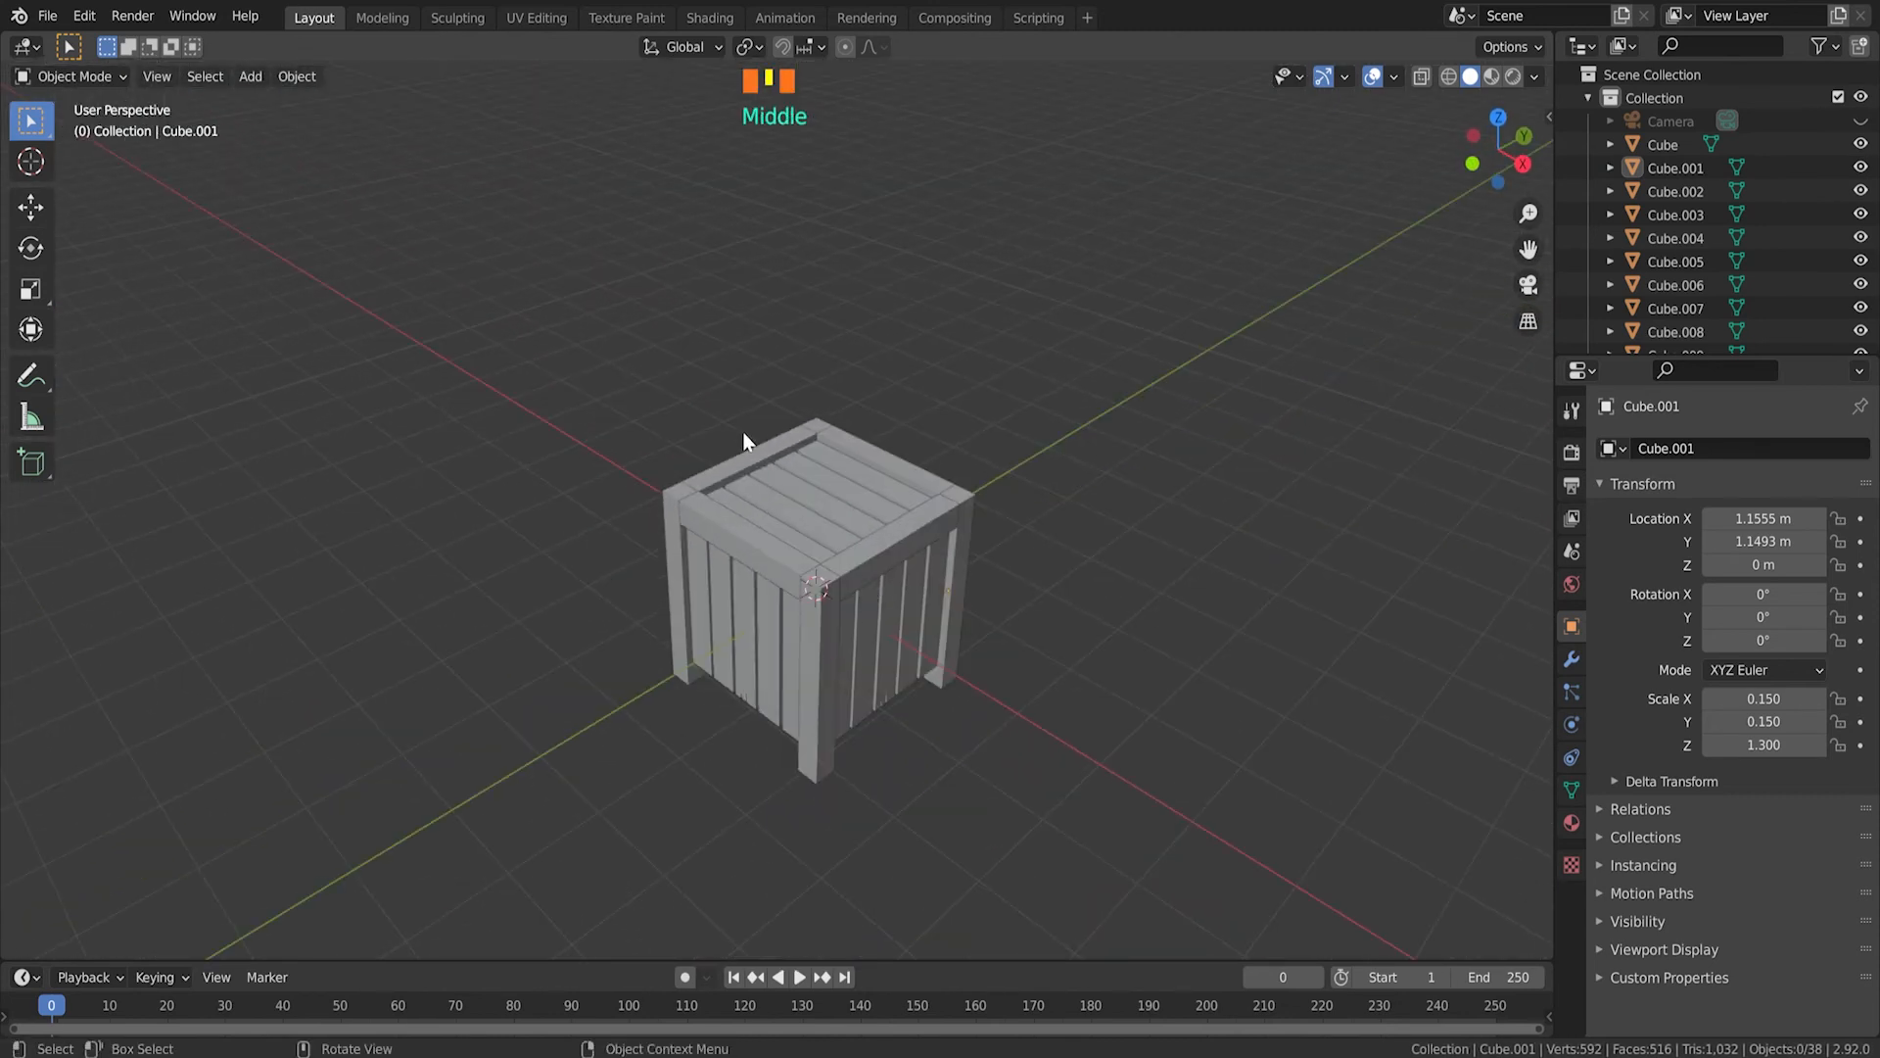
Step: Duplicate the four top frame bars and move the copies down along Z to about -1.141 m at the crate's base
left_click(752, 447)
left_click(742, 542, "shift")
left_click(903, 536, "shift")
left_click(903, 474, "shift")
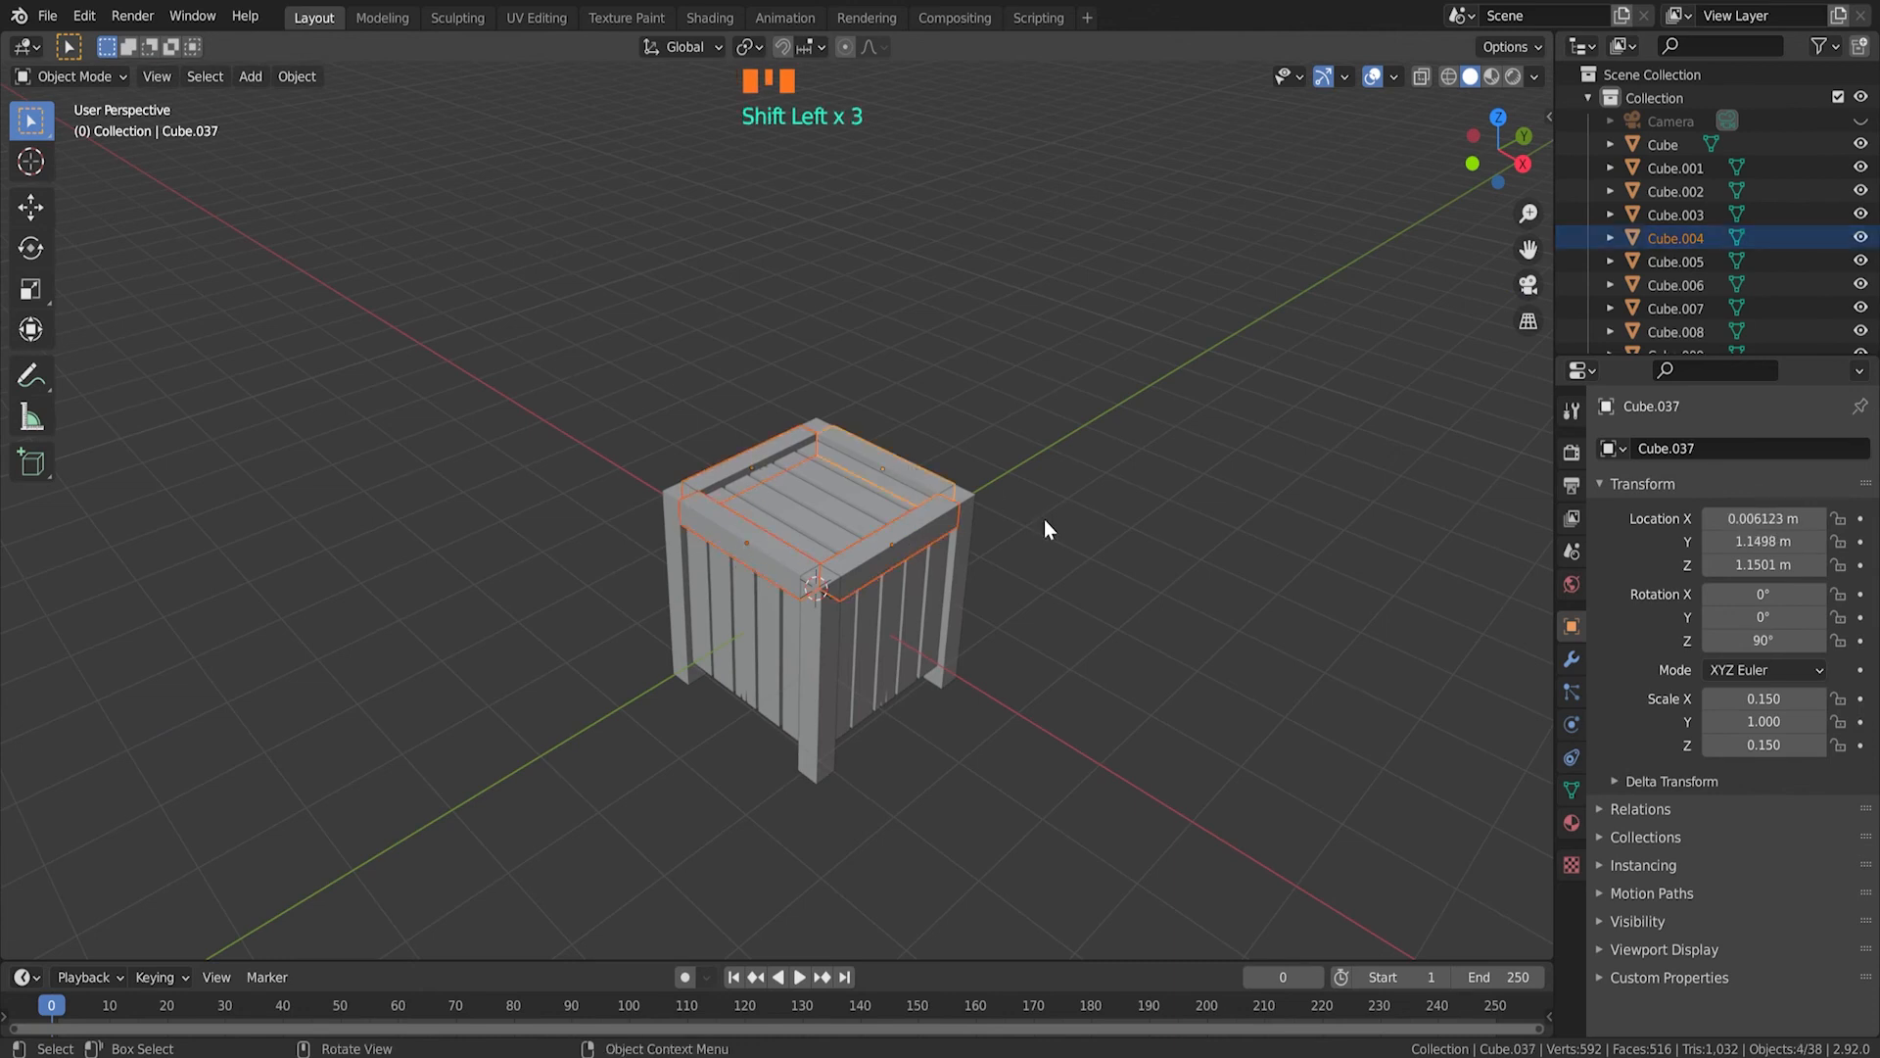
key("KP_1")
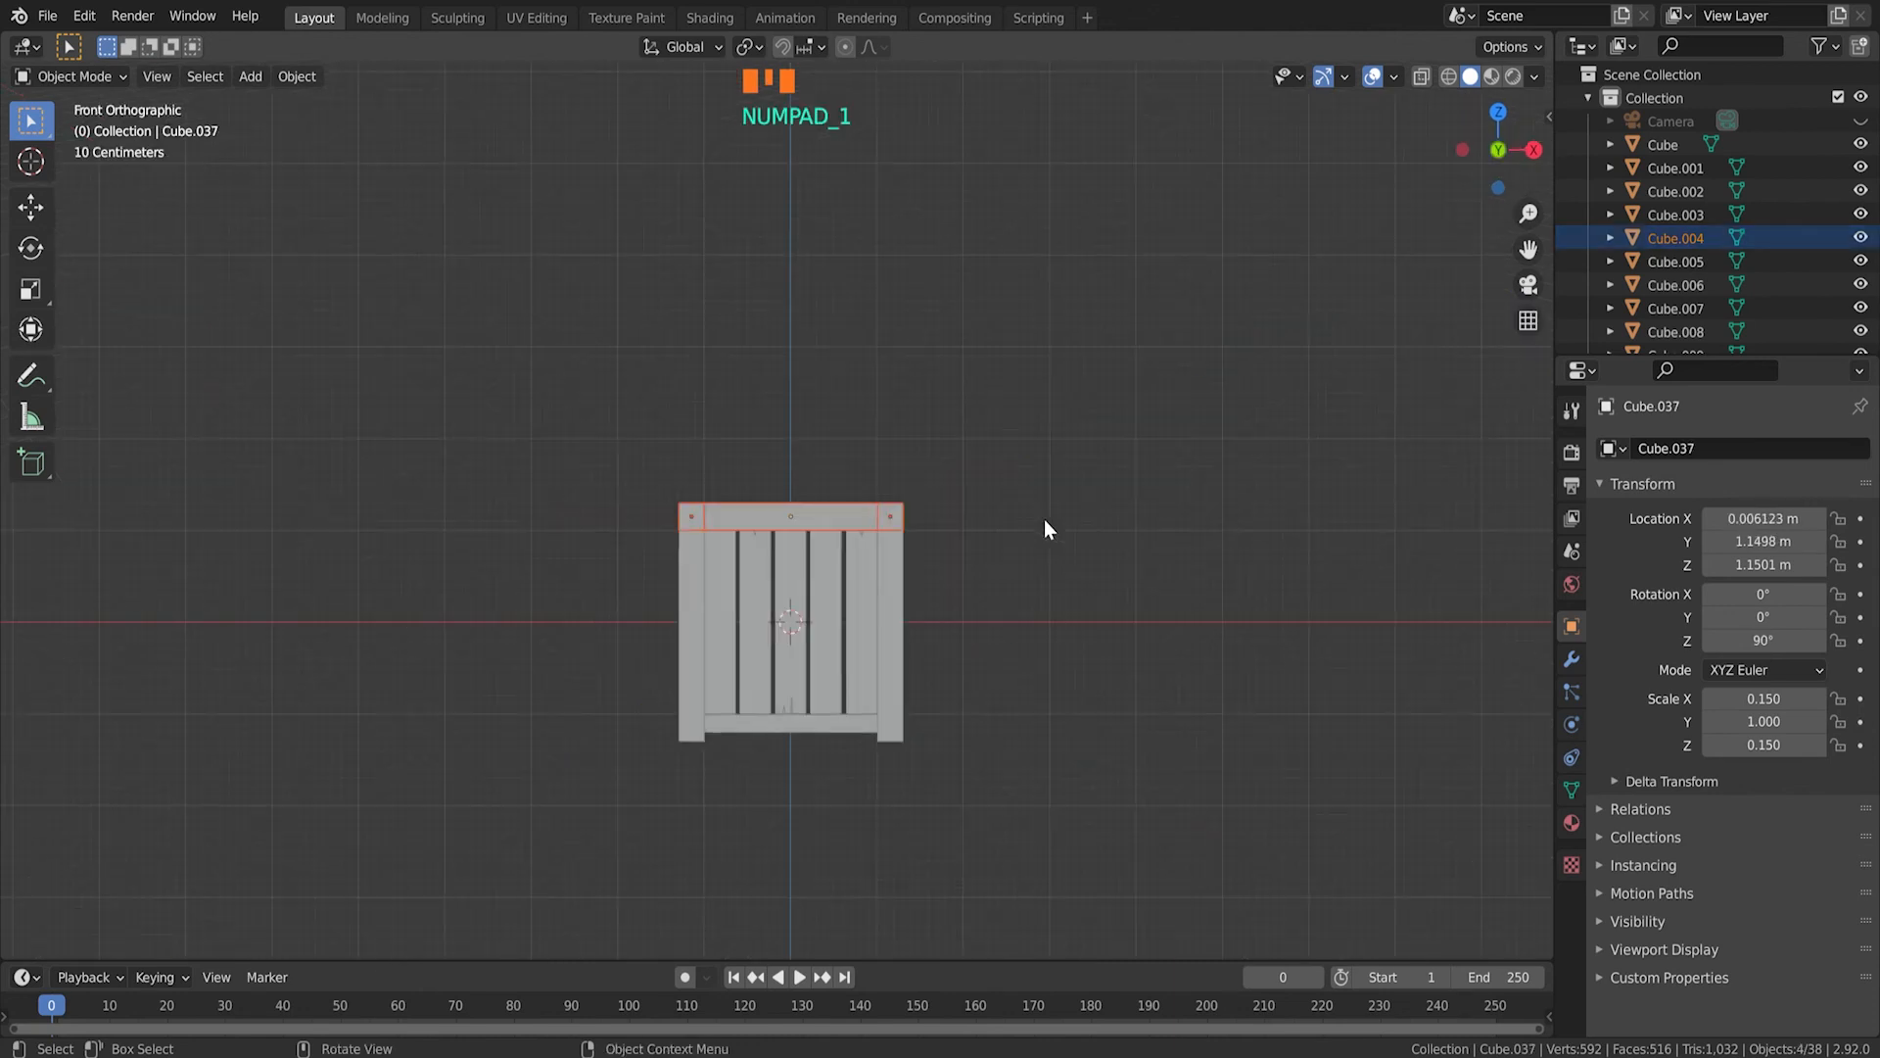
middle_click_drag(960, 637, 938, 521, "shift")
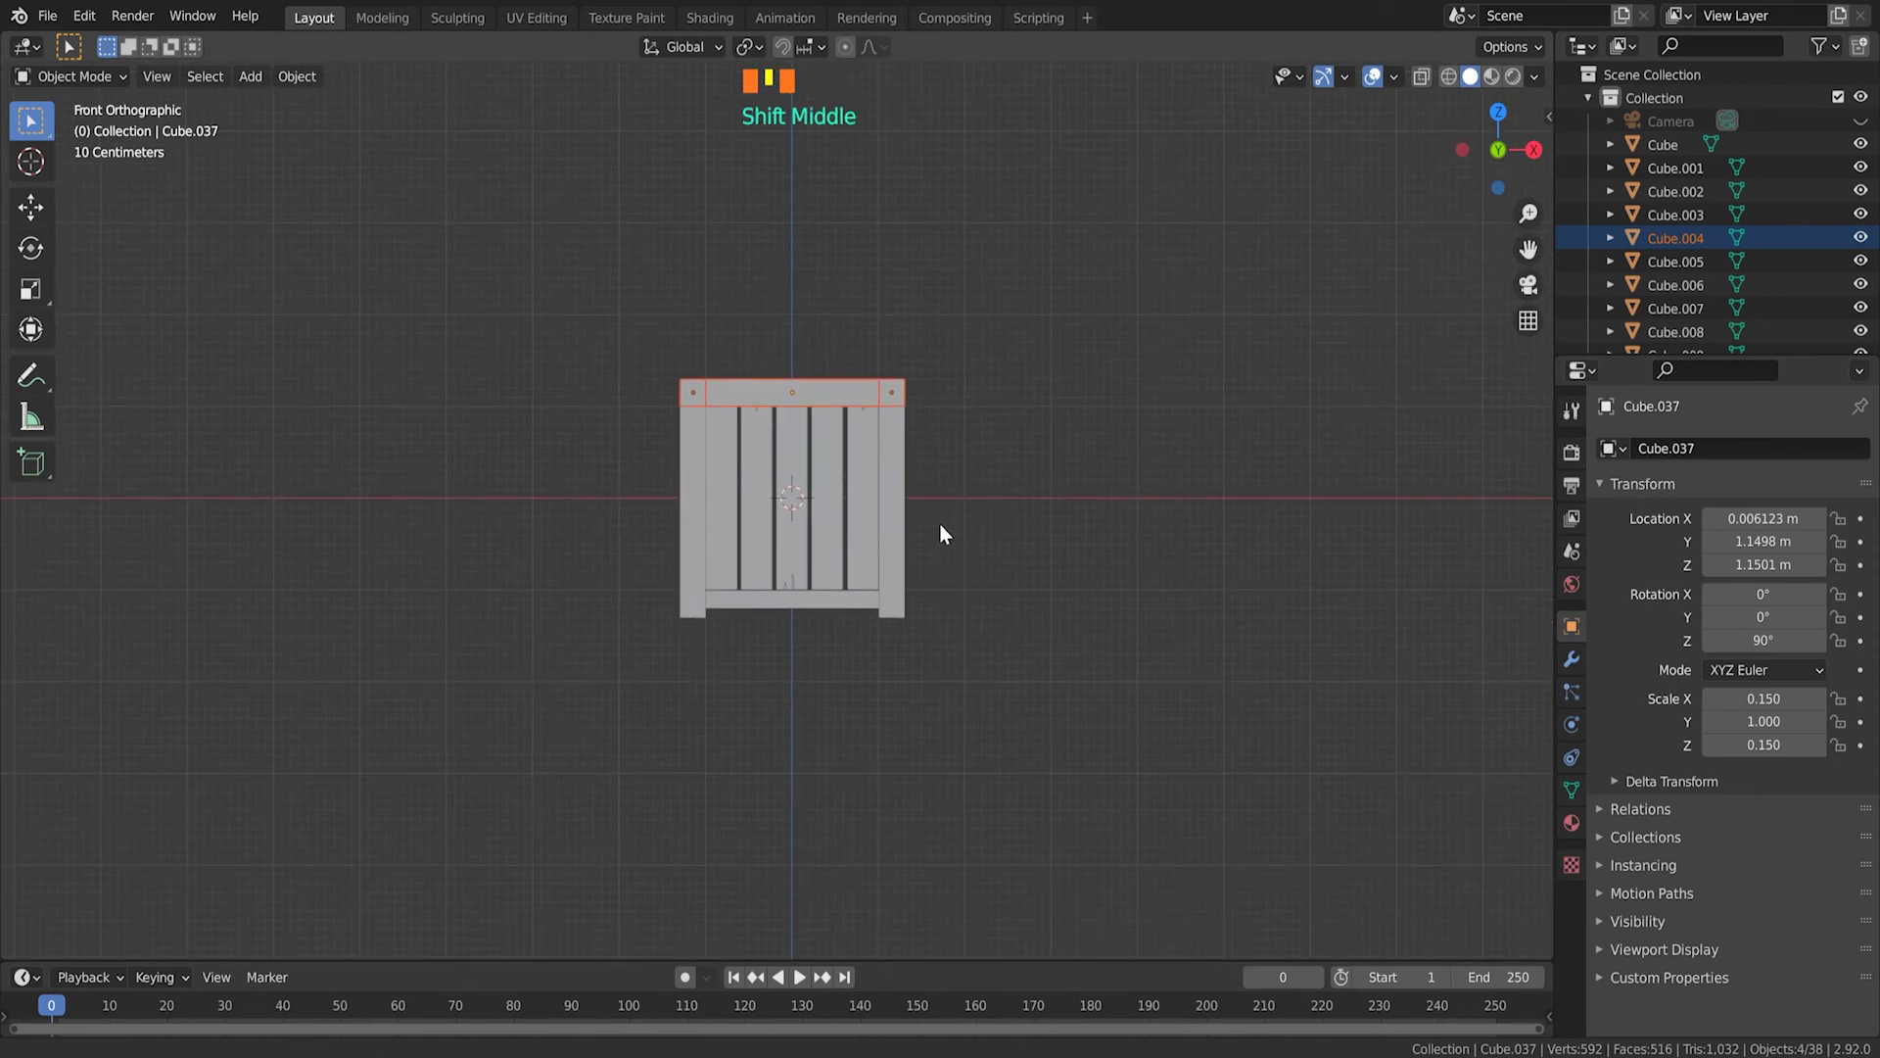
scroll(793, 414, "up", 4)
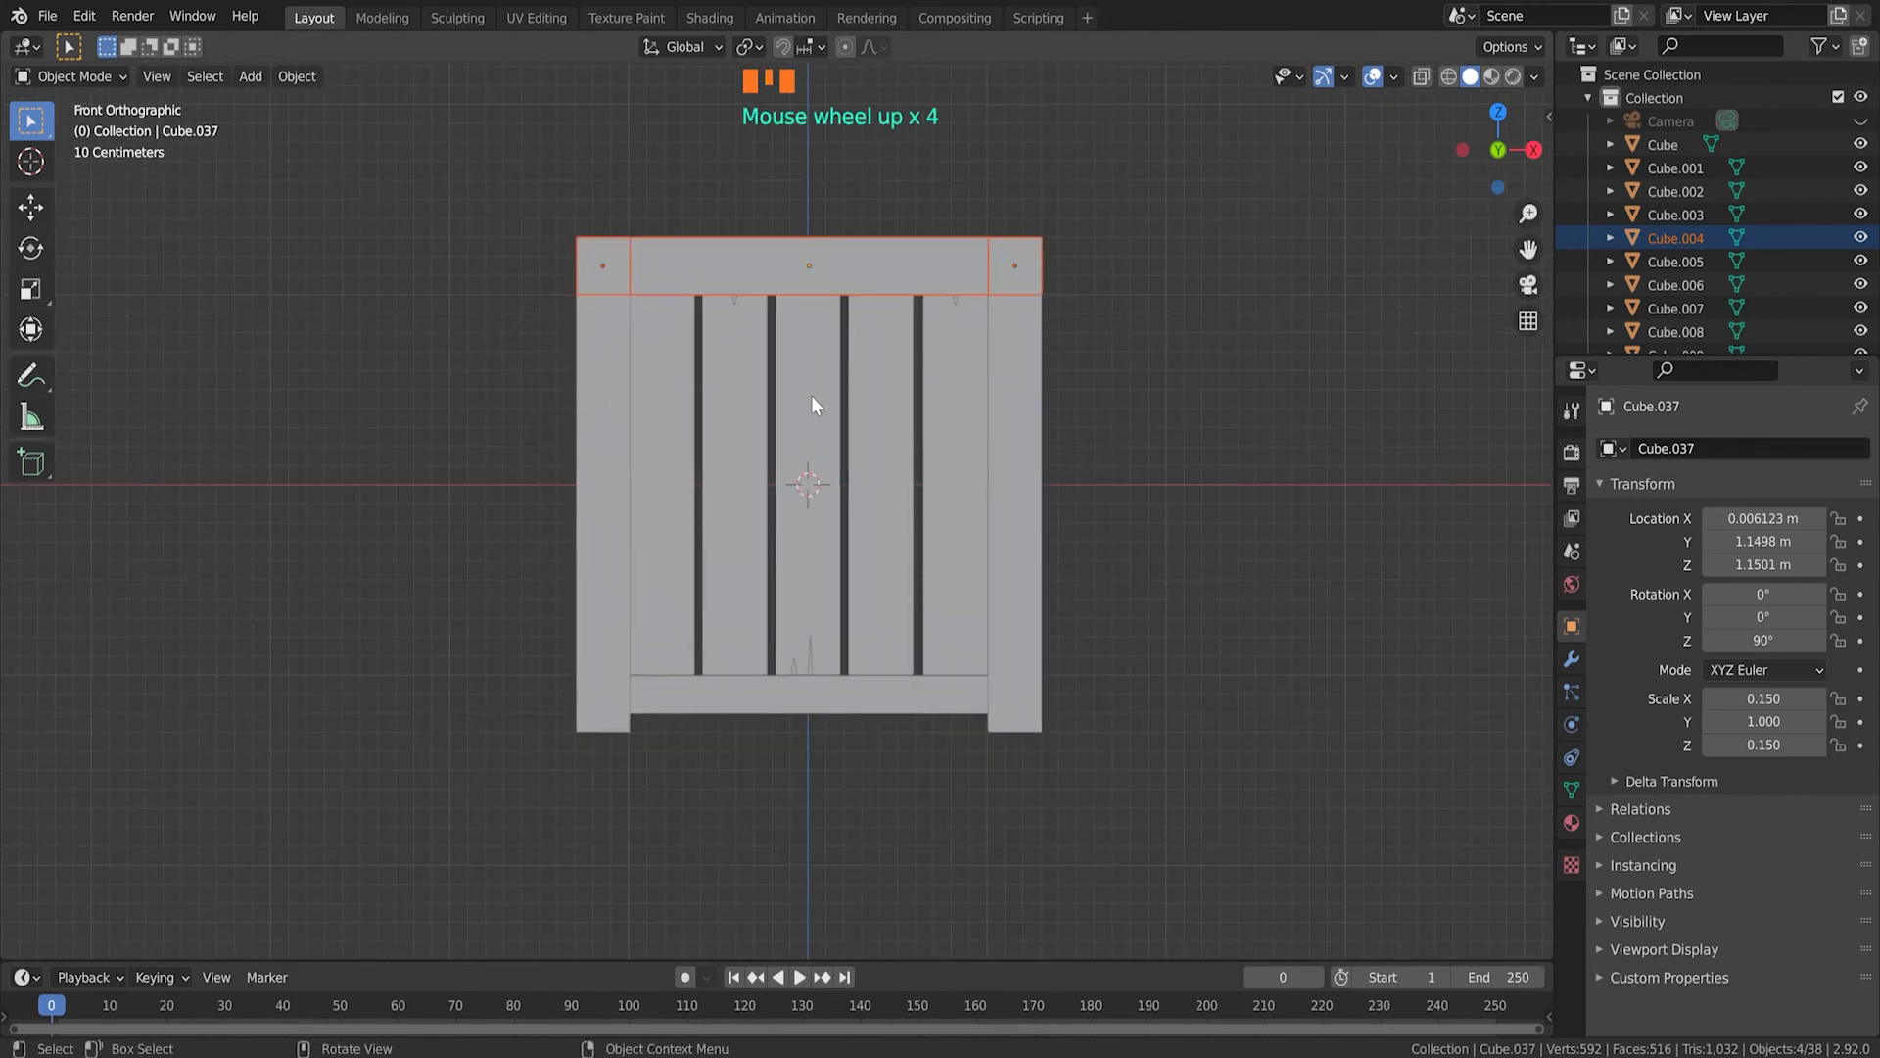
key("shift+d")
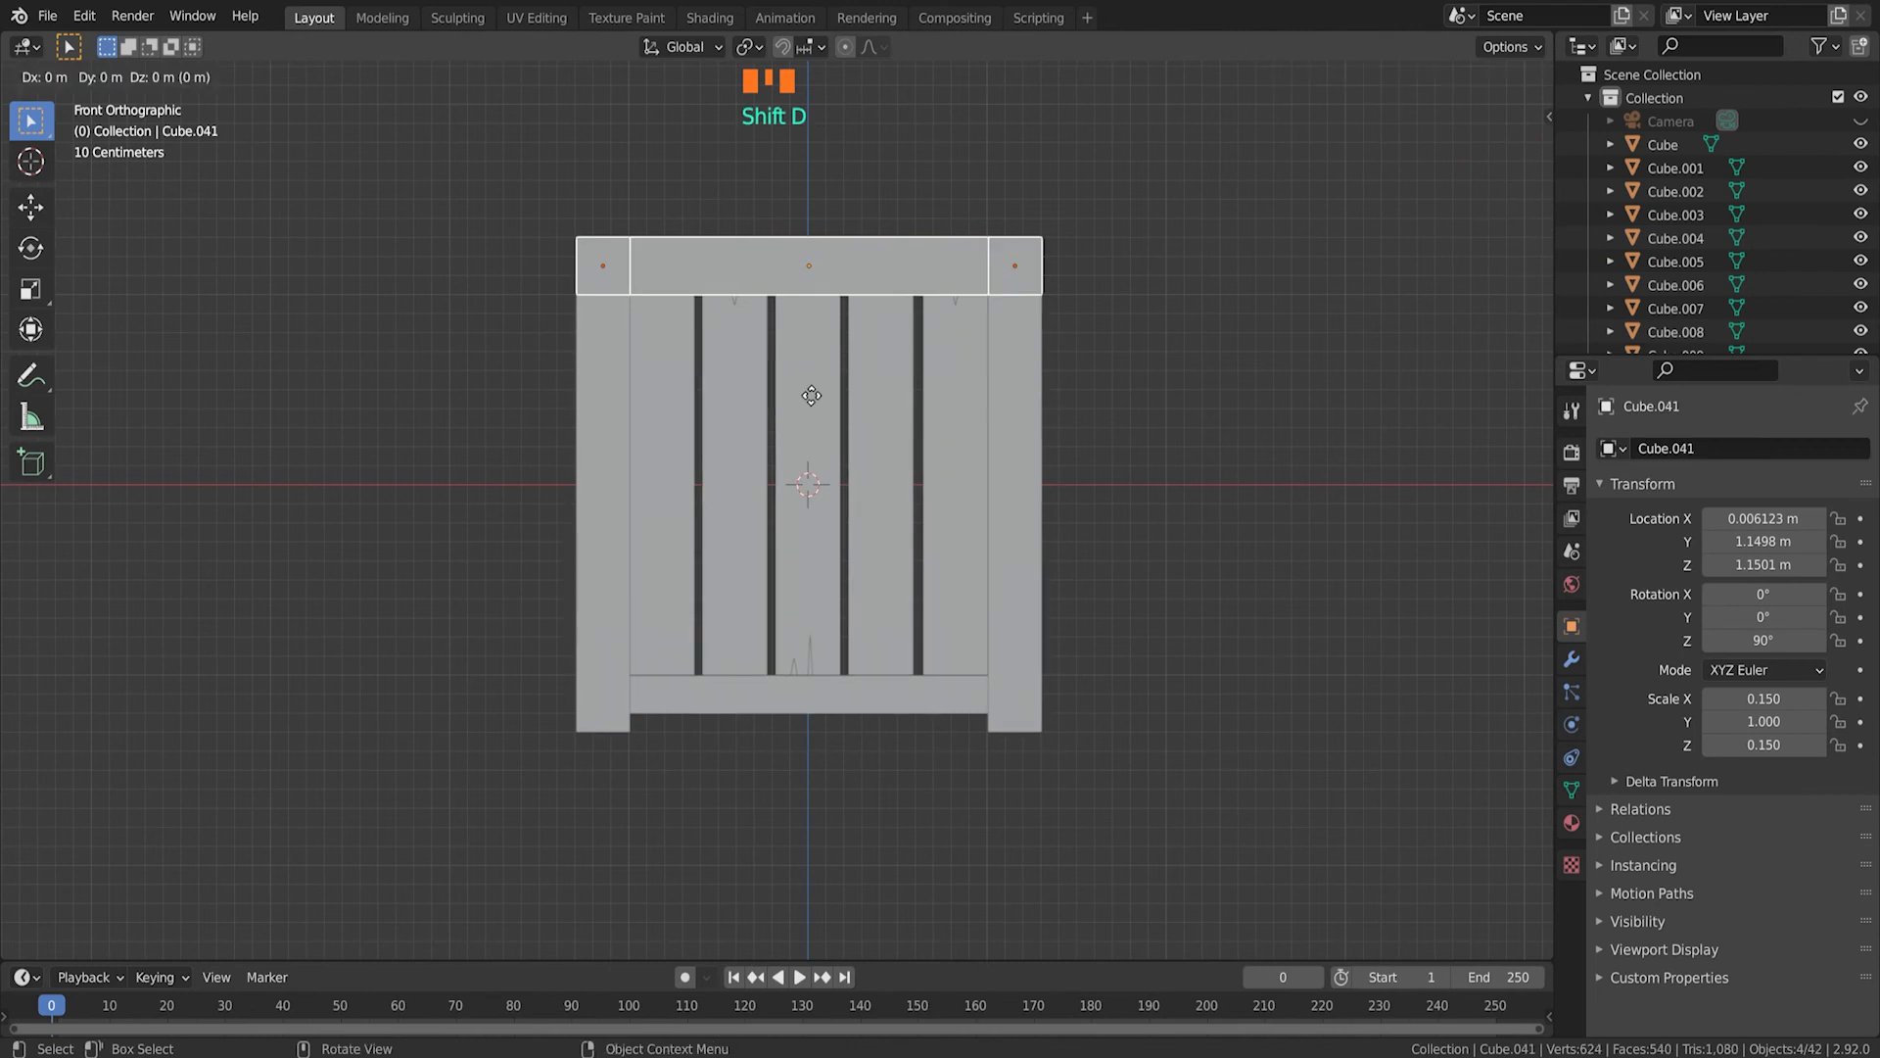
key("z")
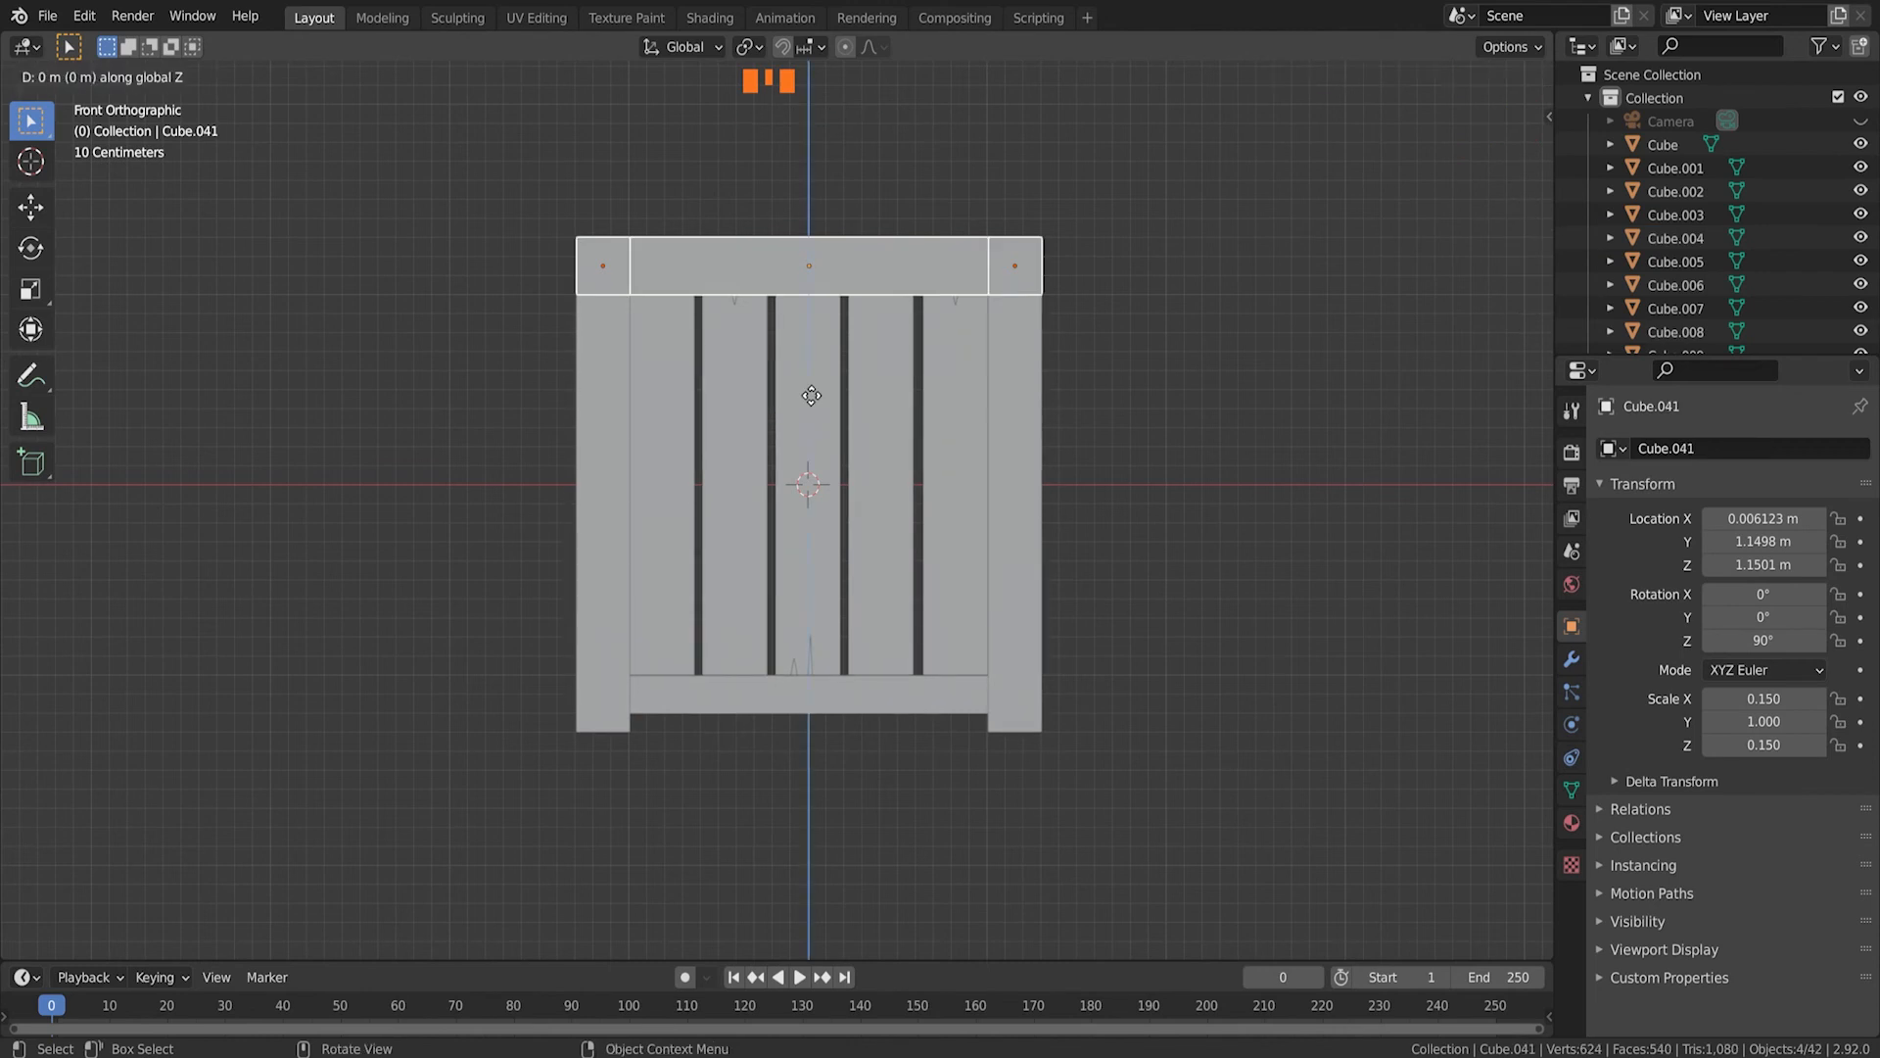
left_click(847, 831)
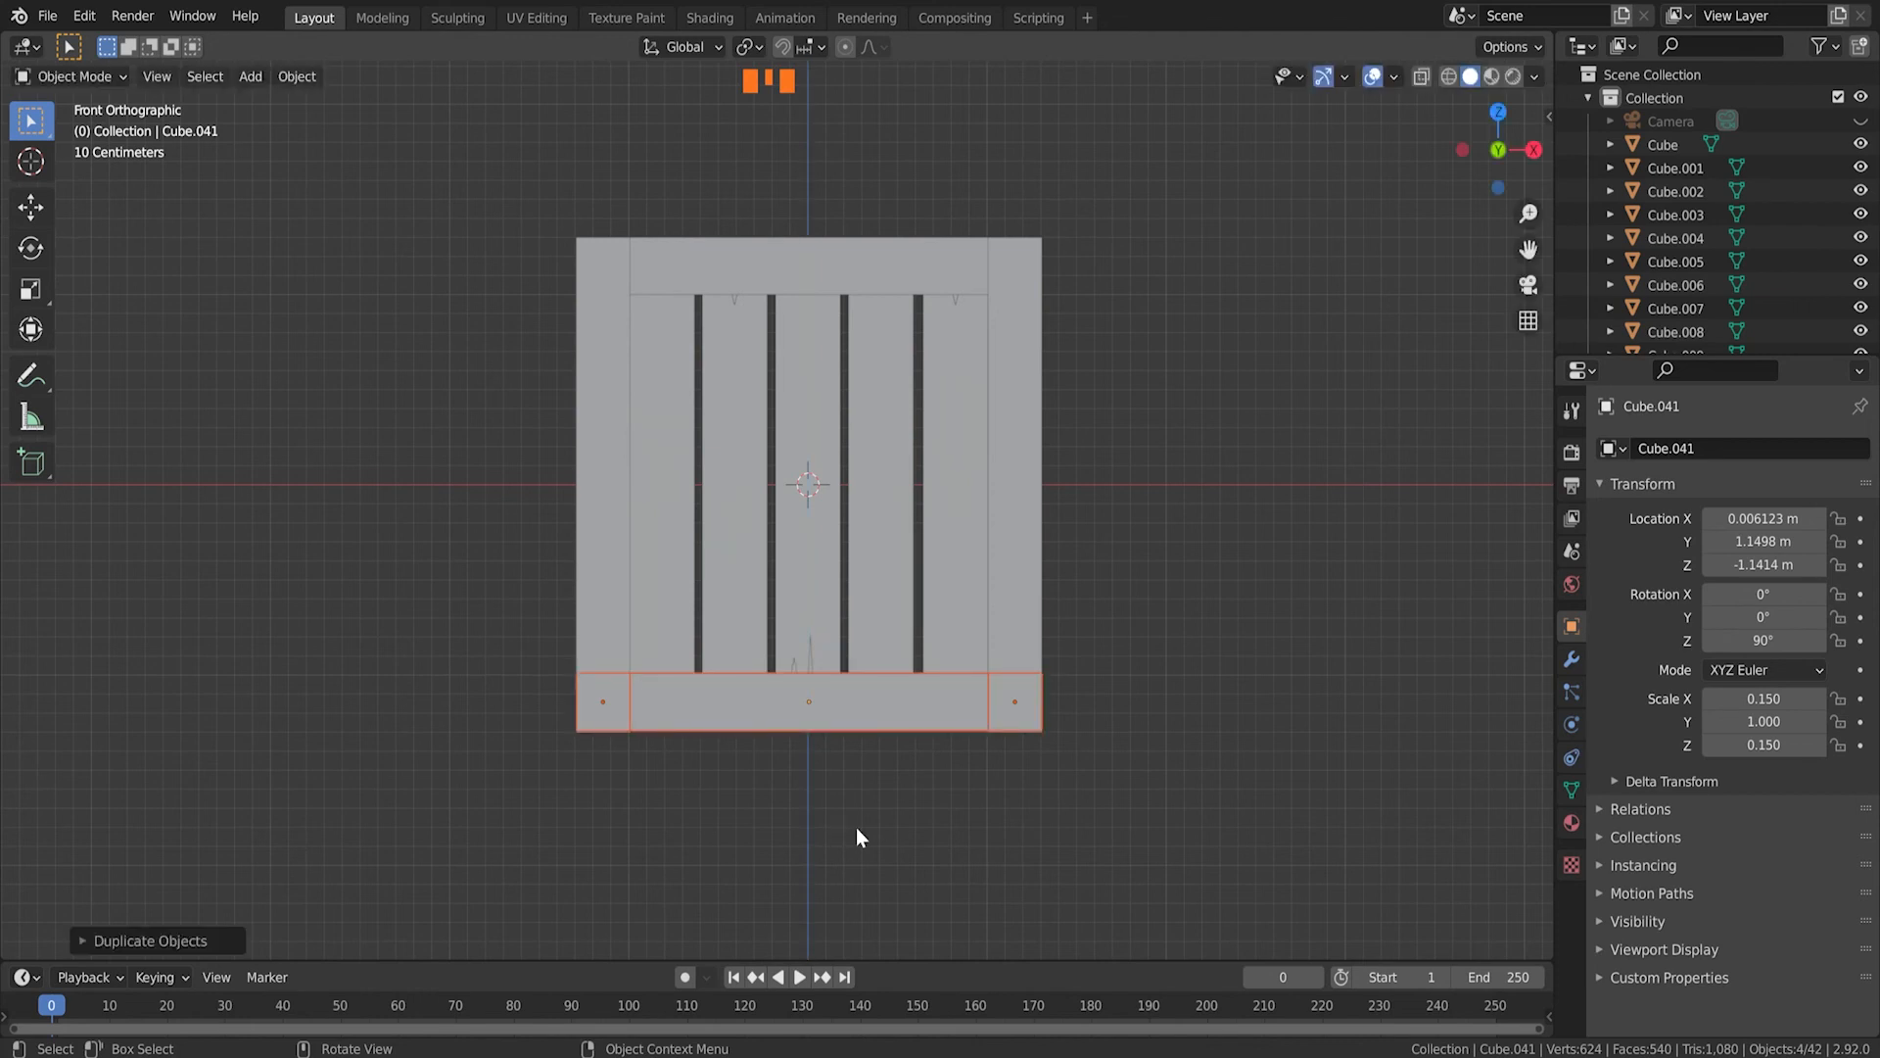
left_click(868, 825)
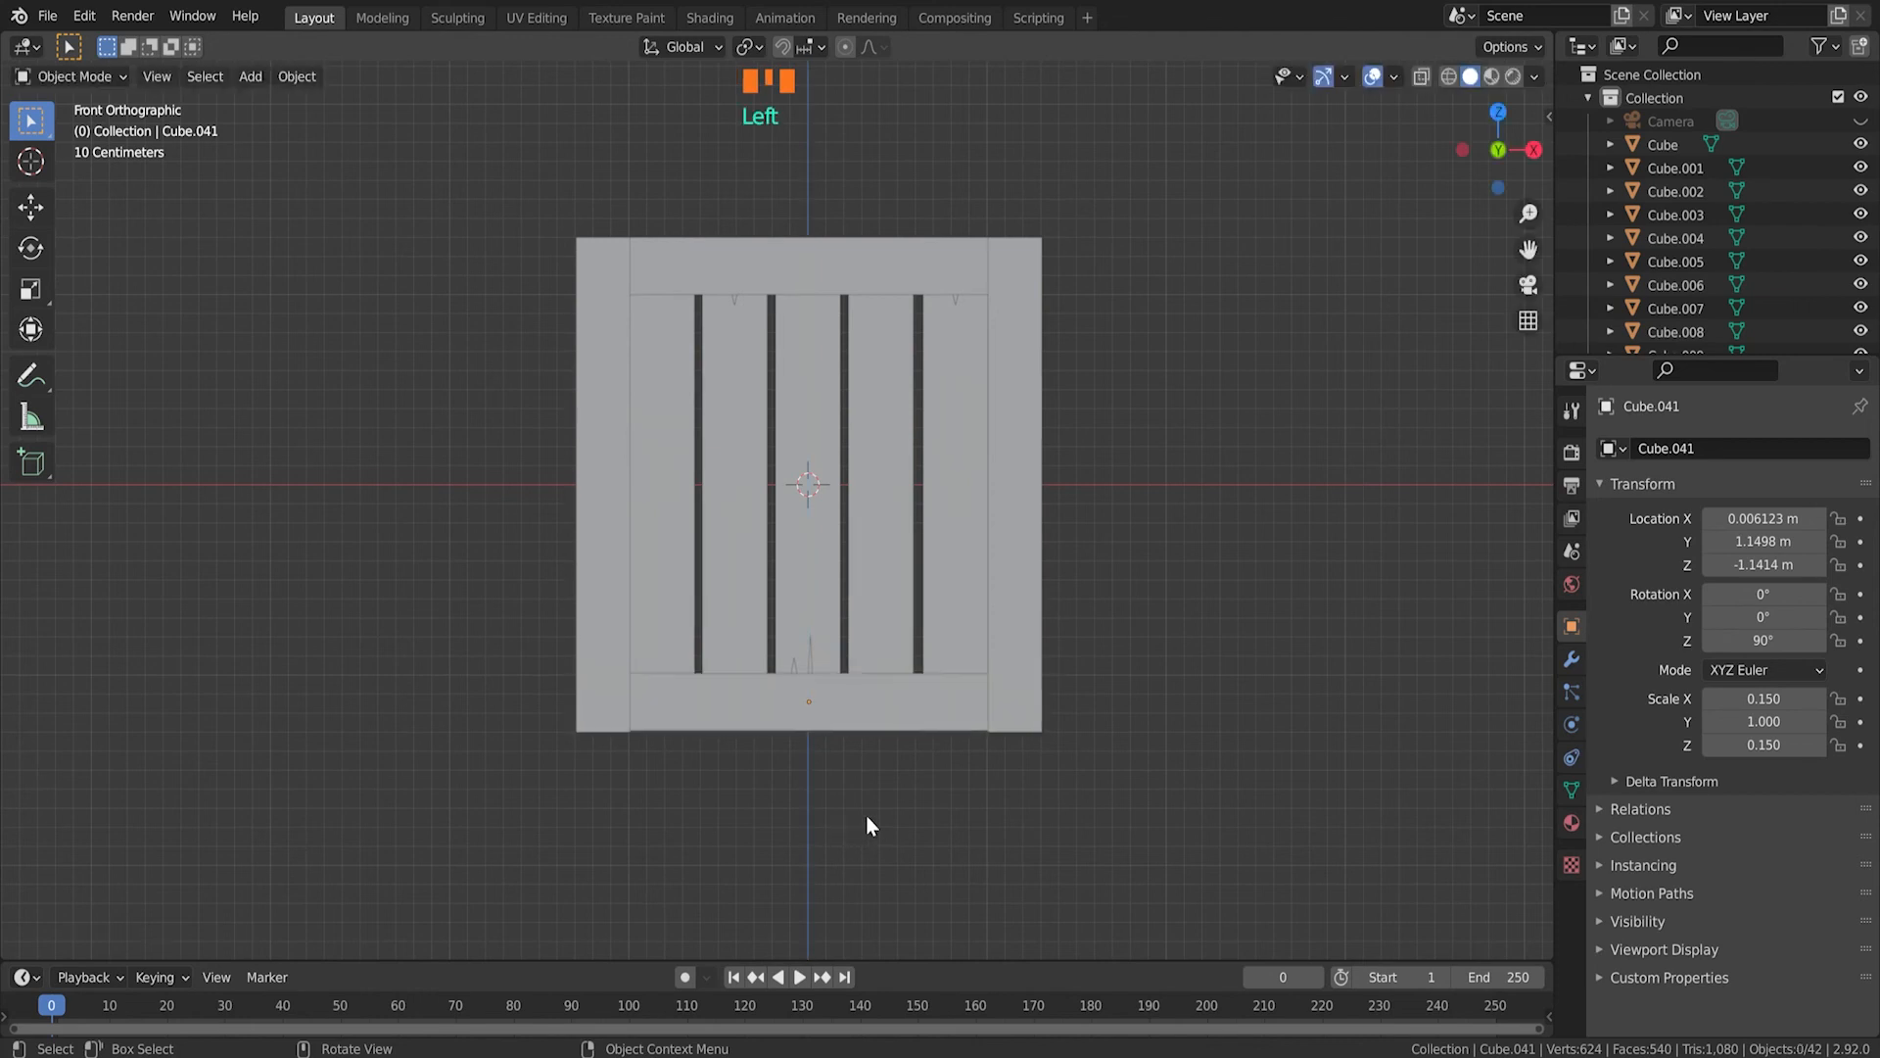
Step: Move the four bottom bars along Z to about -1.149 m, flush with the lower ends of the corner posts
middle_click_drag(1237, 692, 917, 533)
left_click(799, 437)
left_click(599, 603, "shift")
left_click(881, 787, "shift")
left_click(1098, 572, "shift")
middle_click_drag(1102, 575, 795, 502)
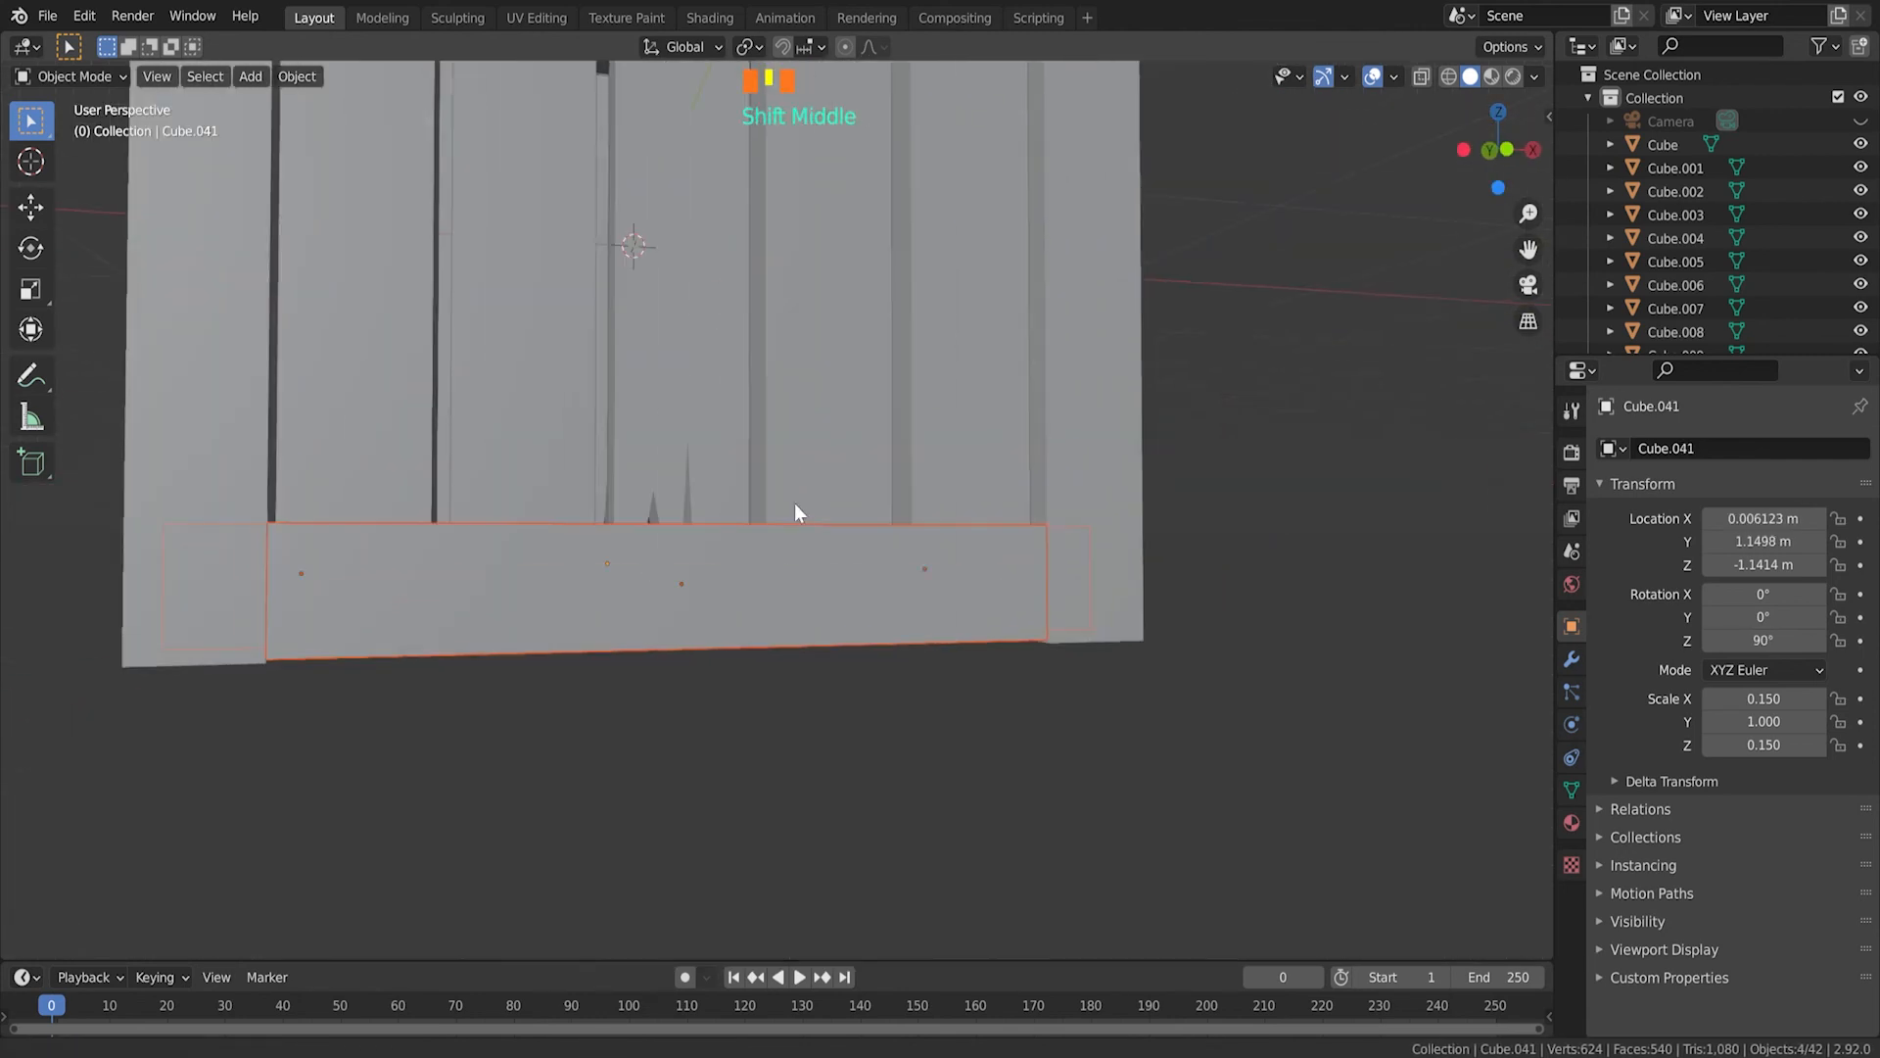
scroll(155, 604, "up", 3)
middle_click_drag(155, 604, 671, 539, "shift")
key("KP_1")
scroll(570, 612, "up", 5)
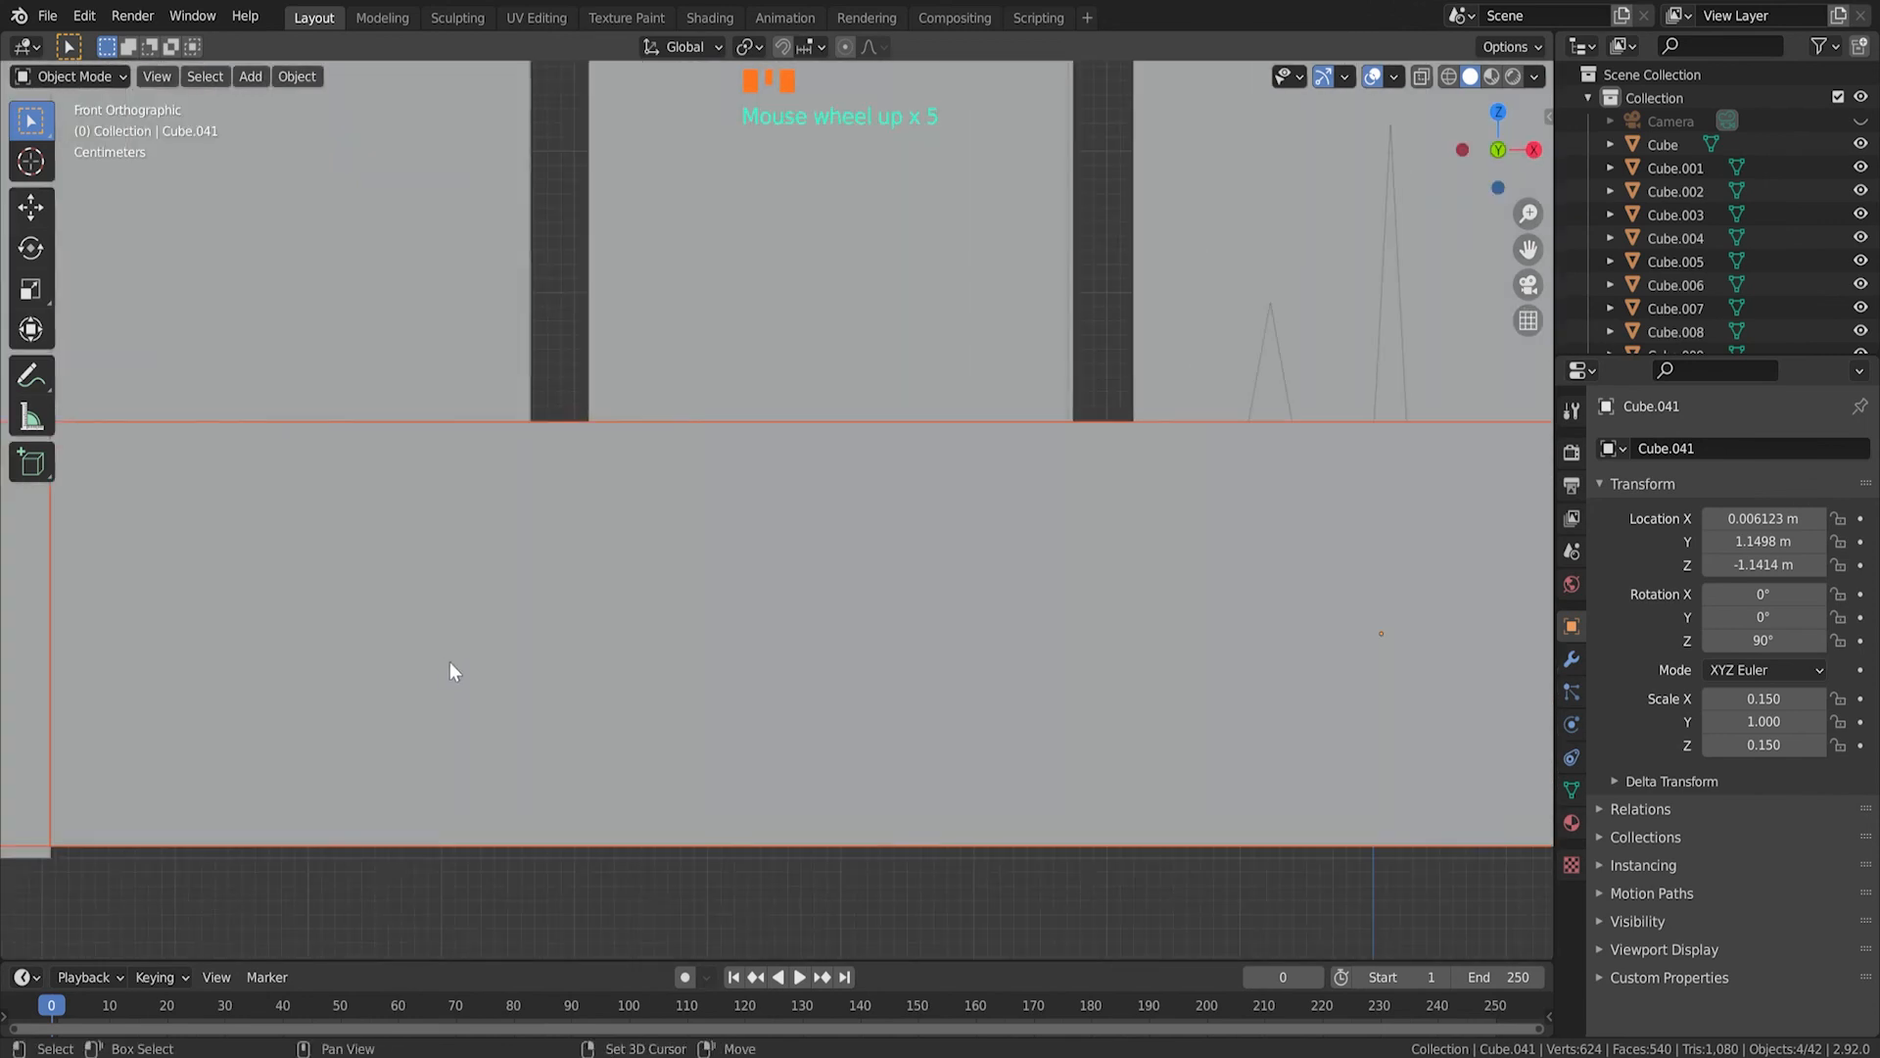
middle_click_drag(440, 666, 944, 611, "shift")
key("g")
key("z")
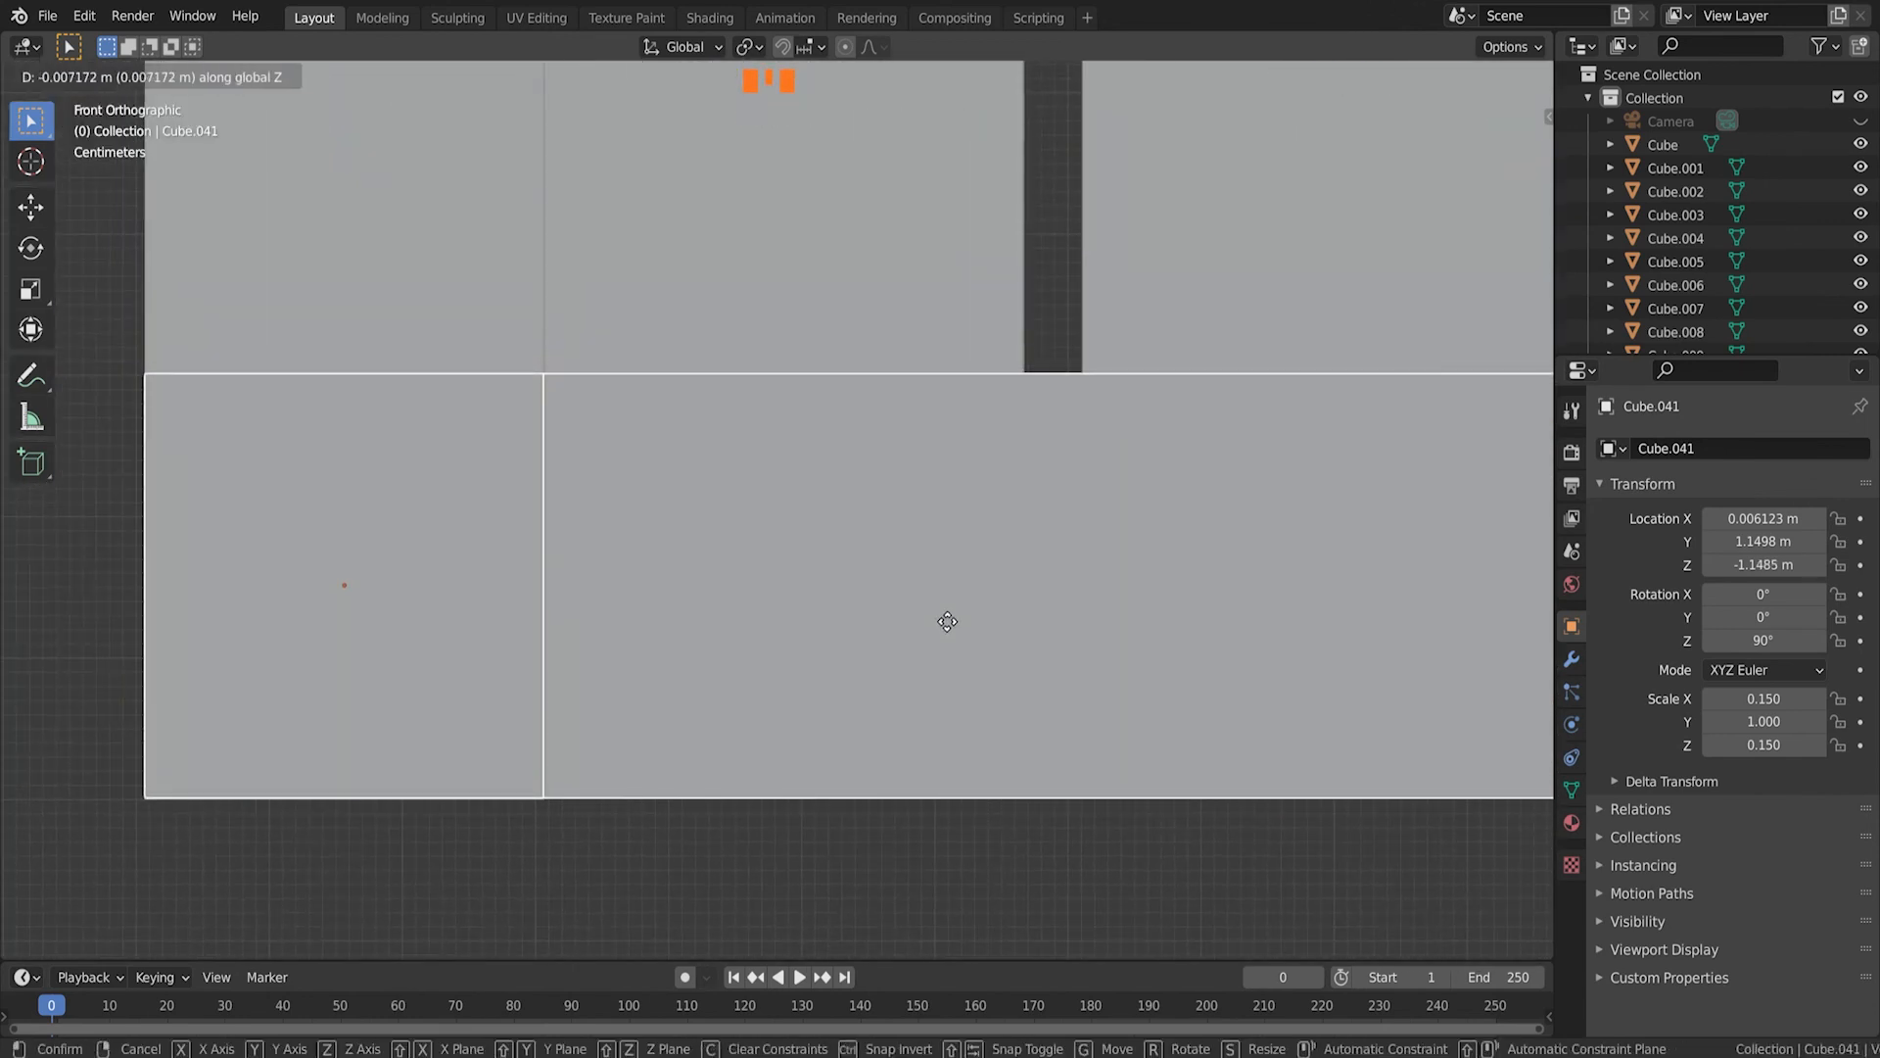
left_click(944, 627)
key("alt+a")
Step: Switch the viewport to Material Preview shading with the whole crate in view
scroll(750, 700, "down", 8)
middle_click_drag(752, 699, 823, 691)
middle_click_drag(671, 685, 725, 703)
left_click(1491, 75)
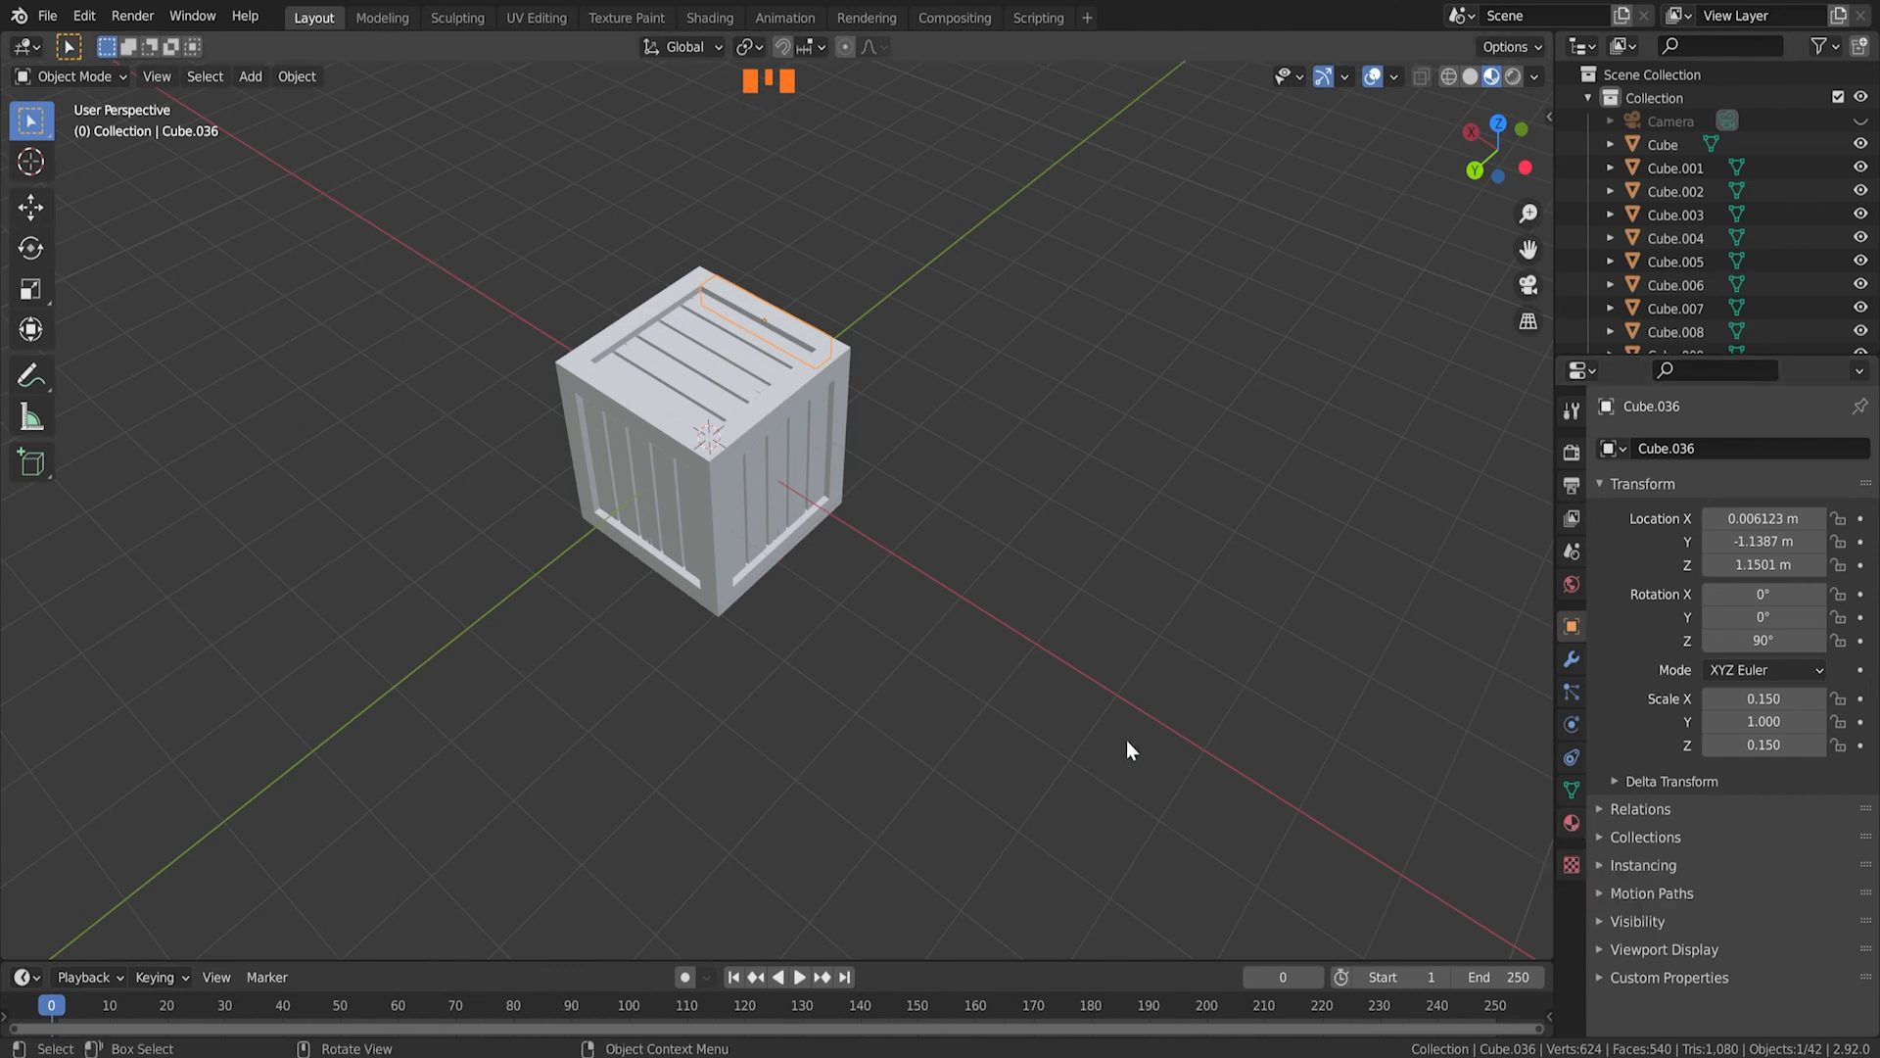
Step: Add a new material to the -Y top bar and name it Wood Planks
left_click(1565, 823)
left_click(1716, 548)
left_click(1711, 546)
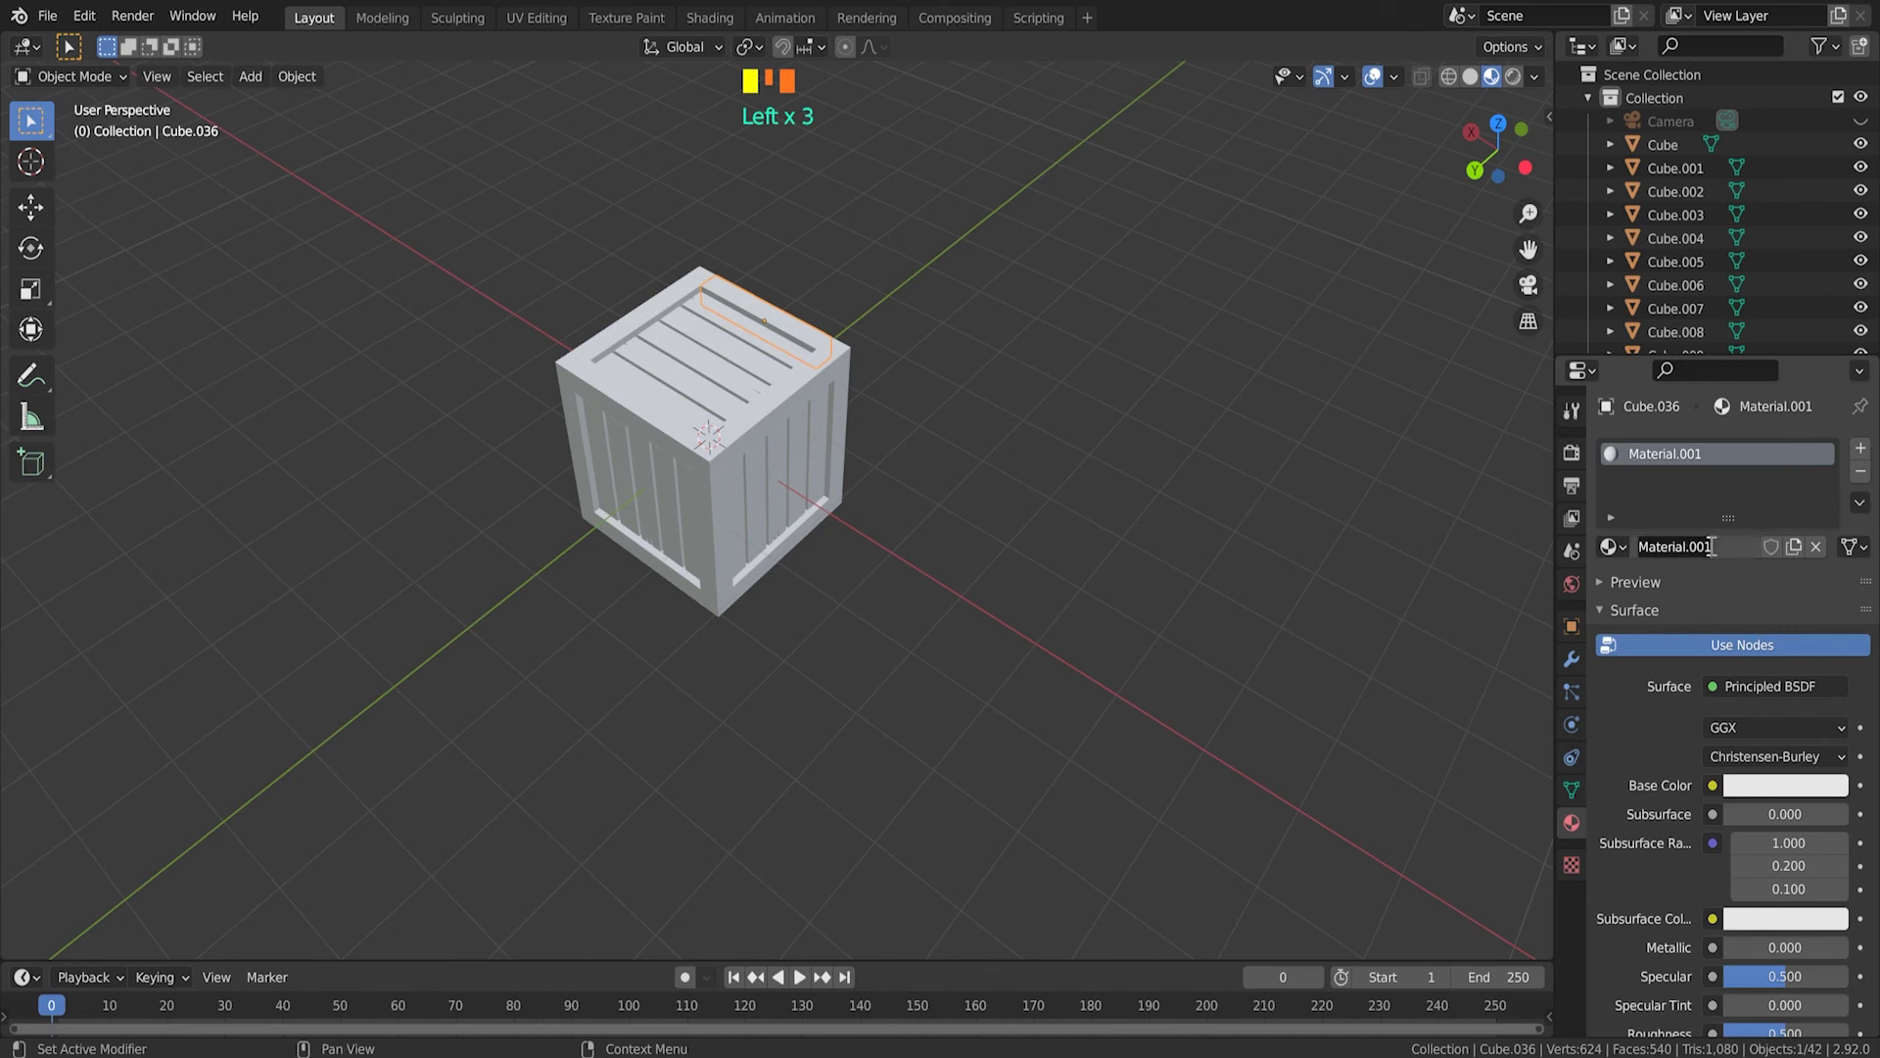
type("wo")
key("BackSpace")
type("Wood Planks")
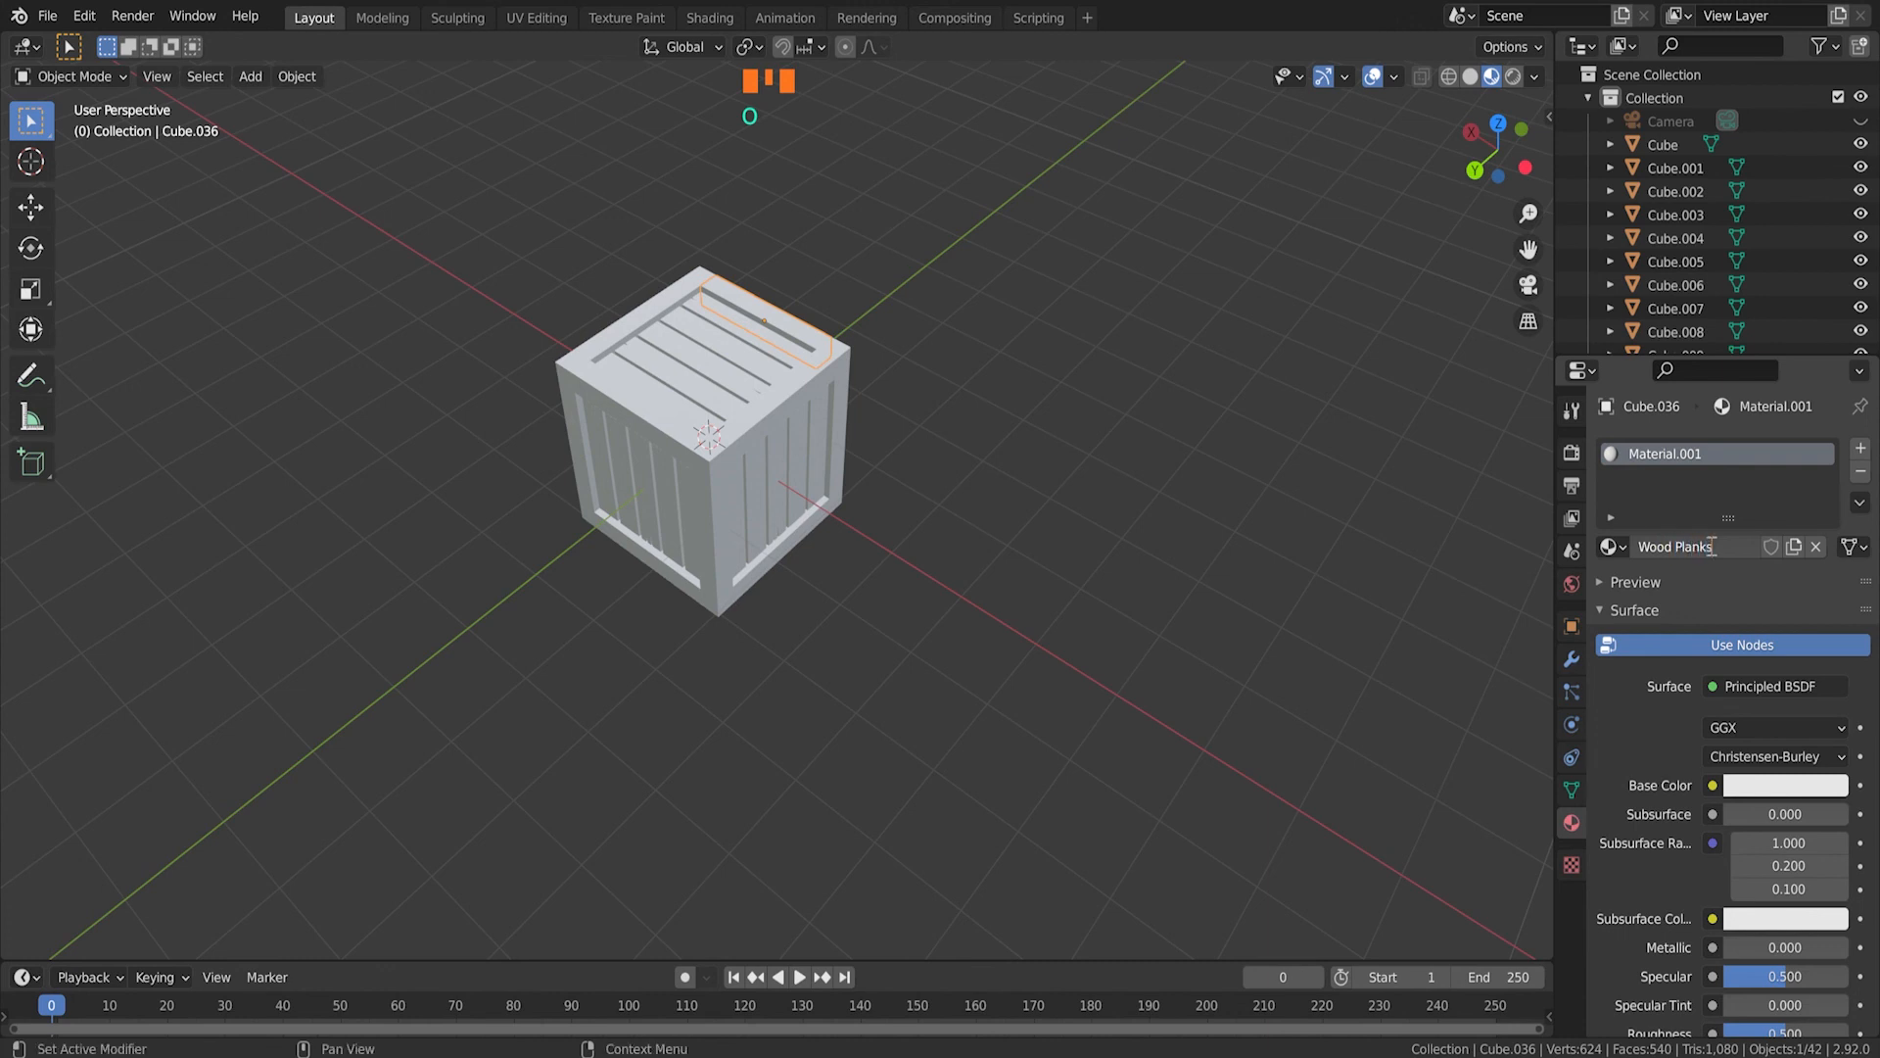
key("Return")
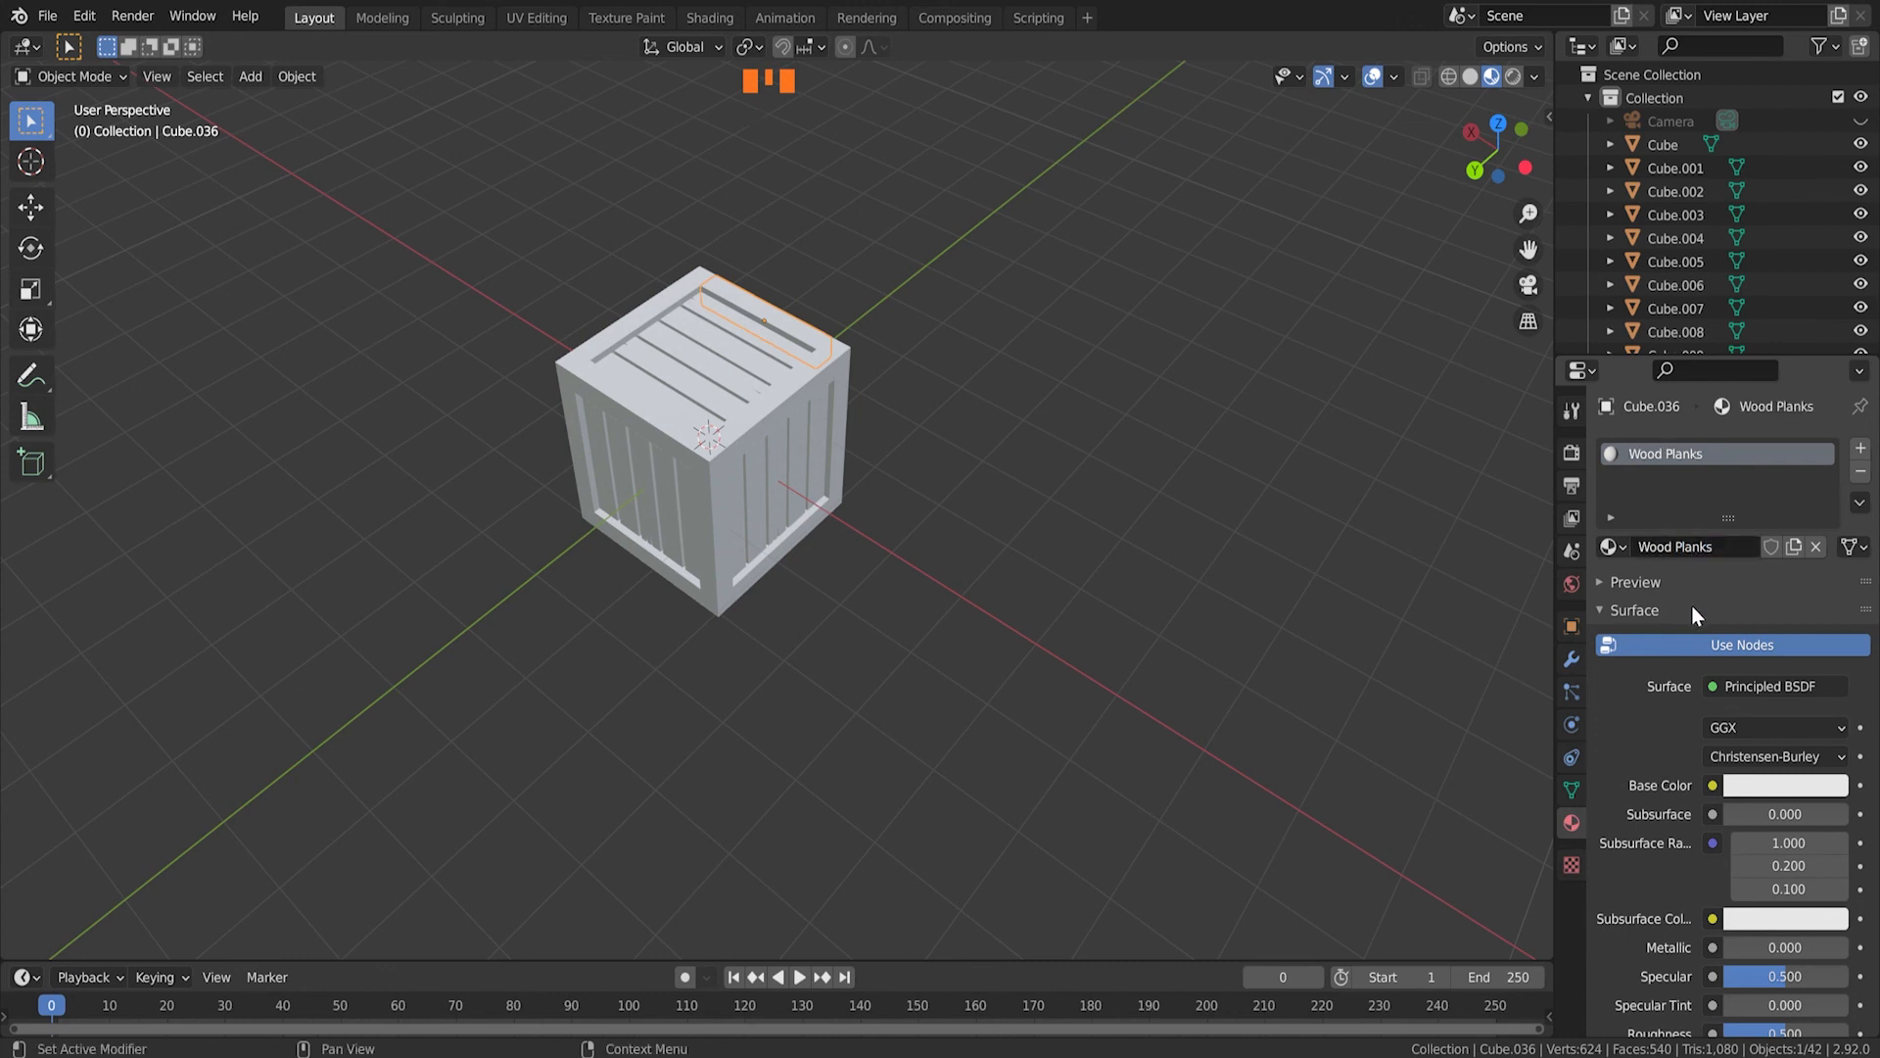
Step: Set the Wood Planks base color to a dark brown with hue 0.039, saturation 0.893 and value 0.112
left_click(1815, 788)
left_click(1802, 788)
left_click(1832, 556)
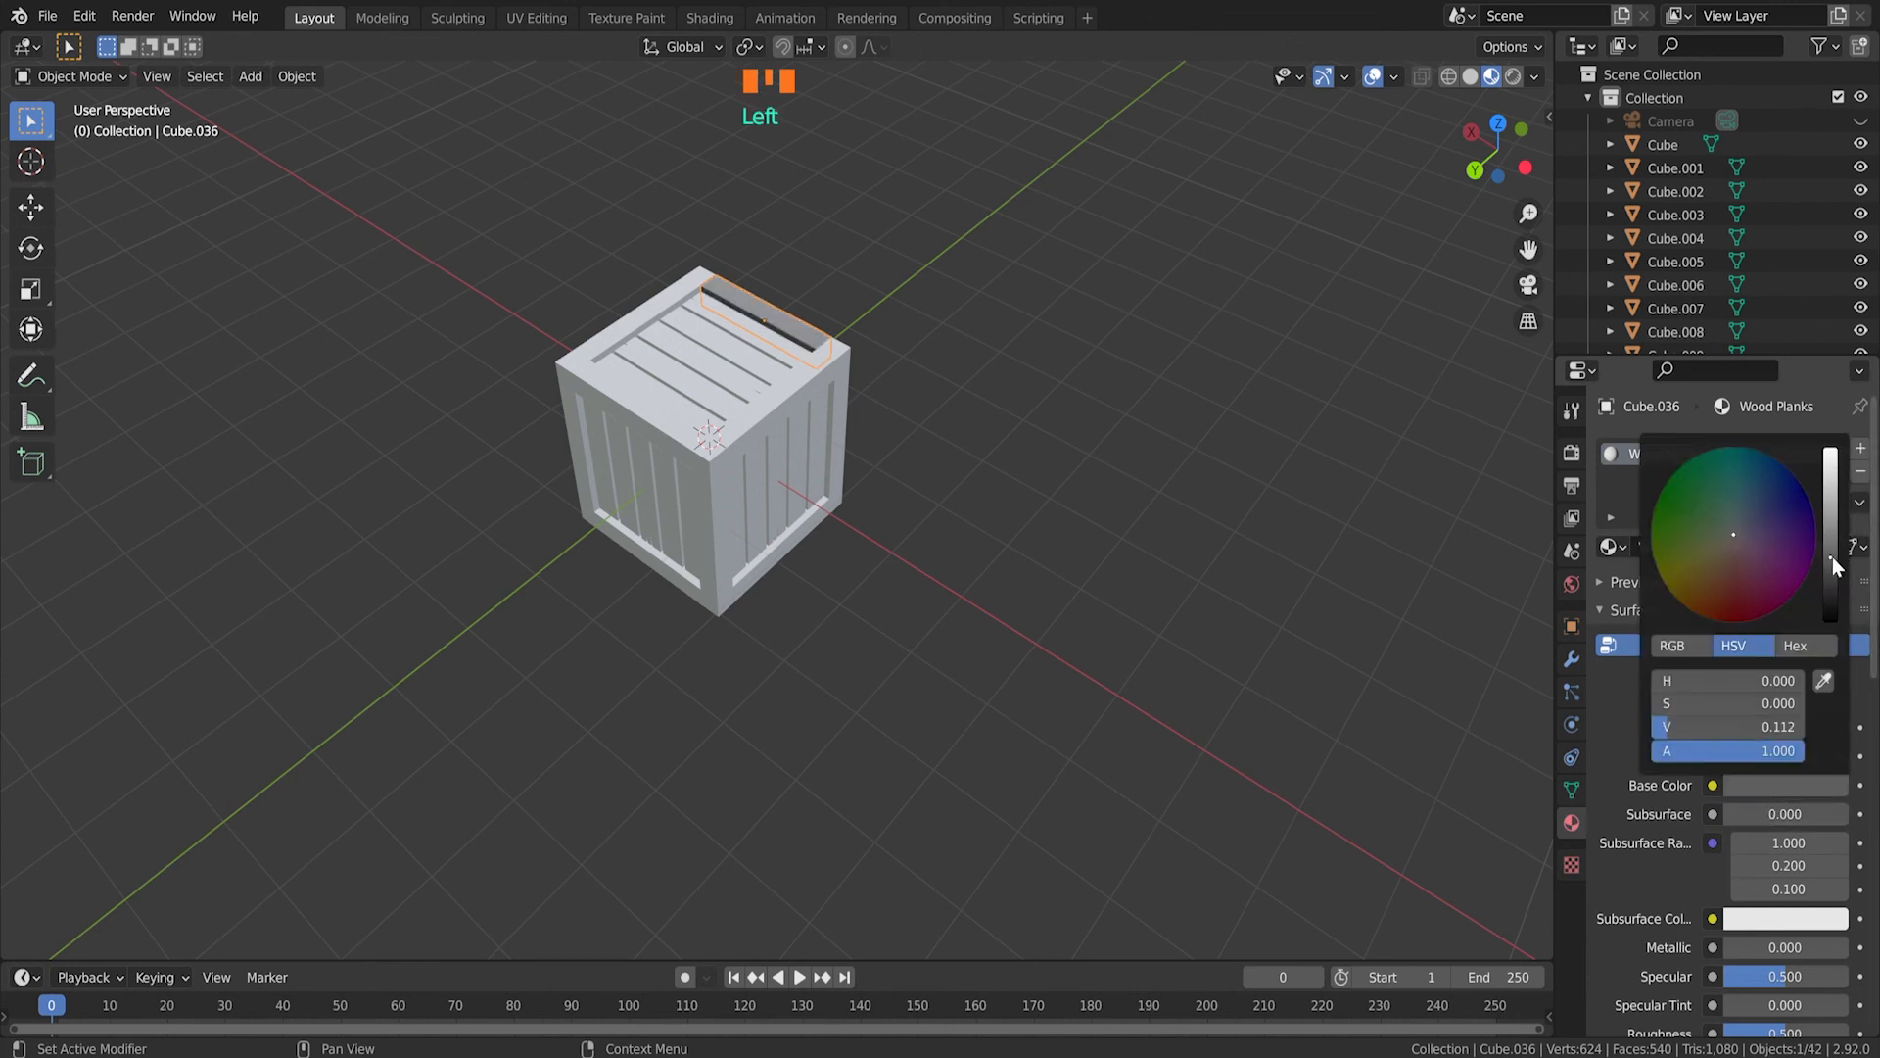
left_click(1708, 580)
left_click_drag(1709, 580, 1712, 590)
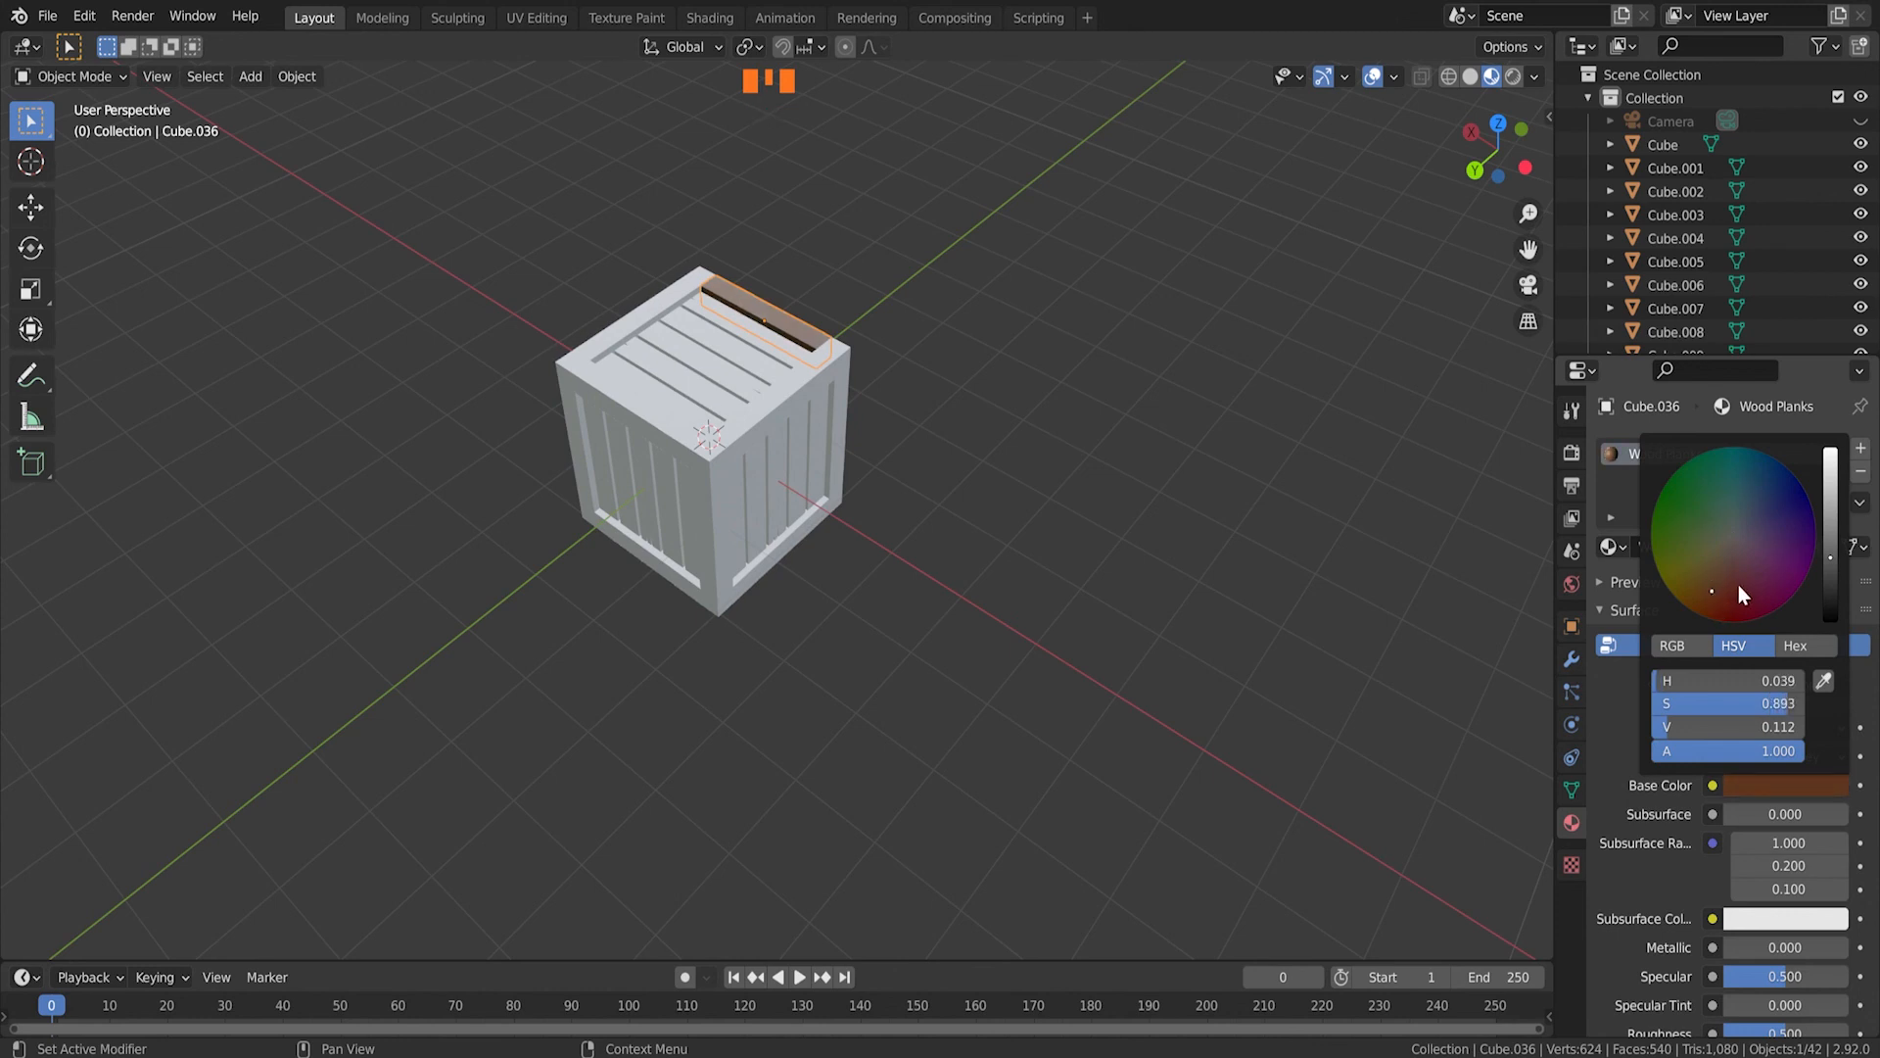
Step: Set the Wood Planks material's roughness to 1.000
middle_click_drag(1261, 529, 809, 509)
scroll(852, 439, "up", 3)
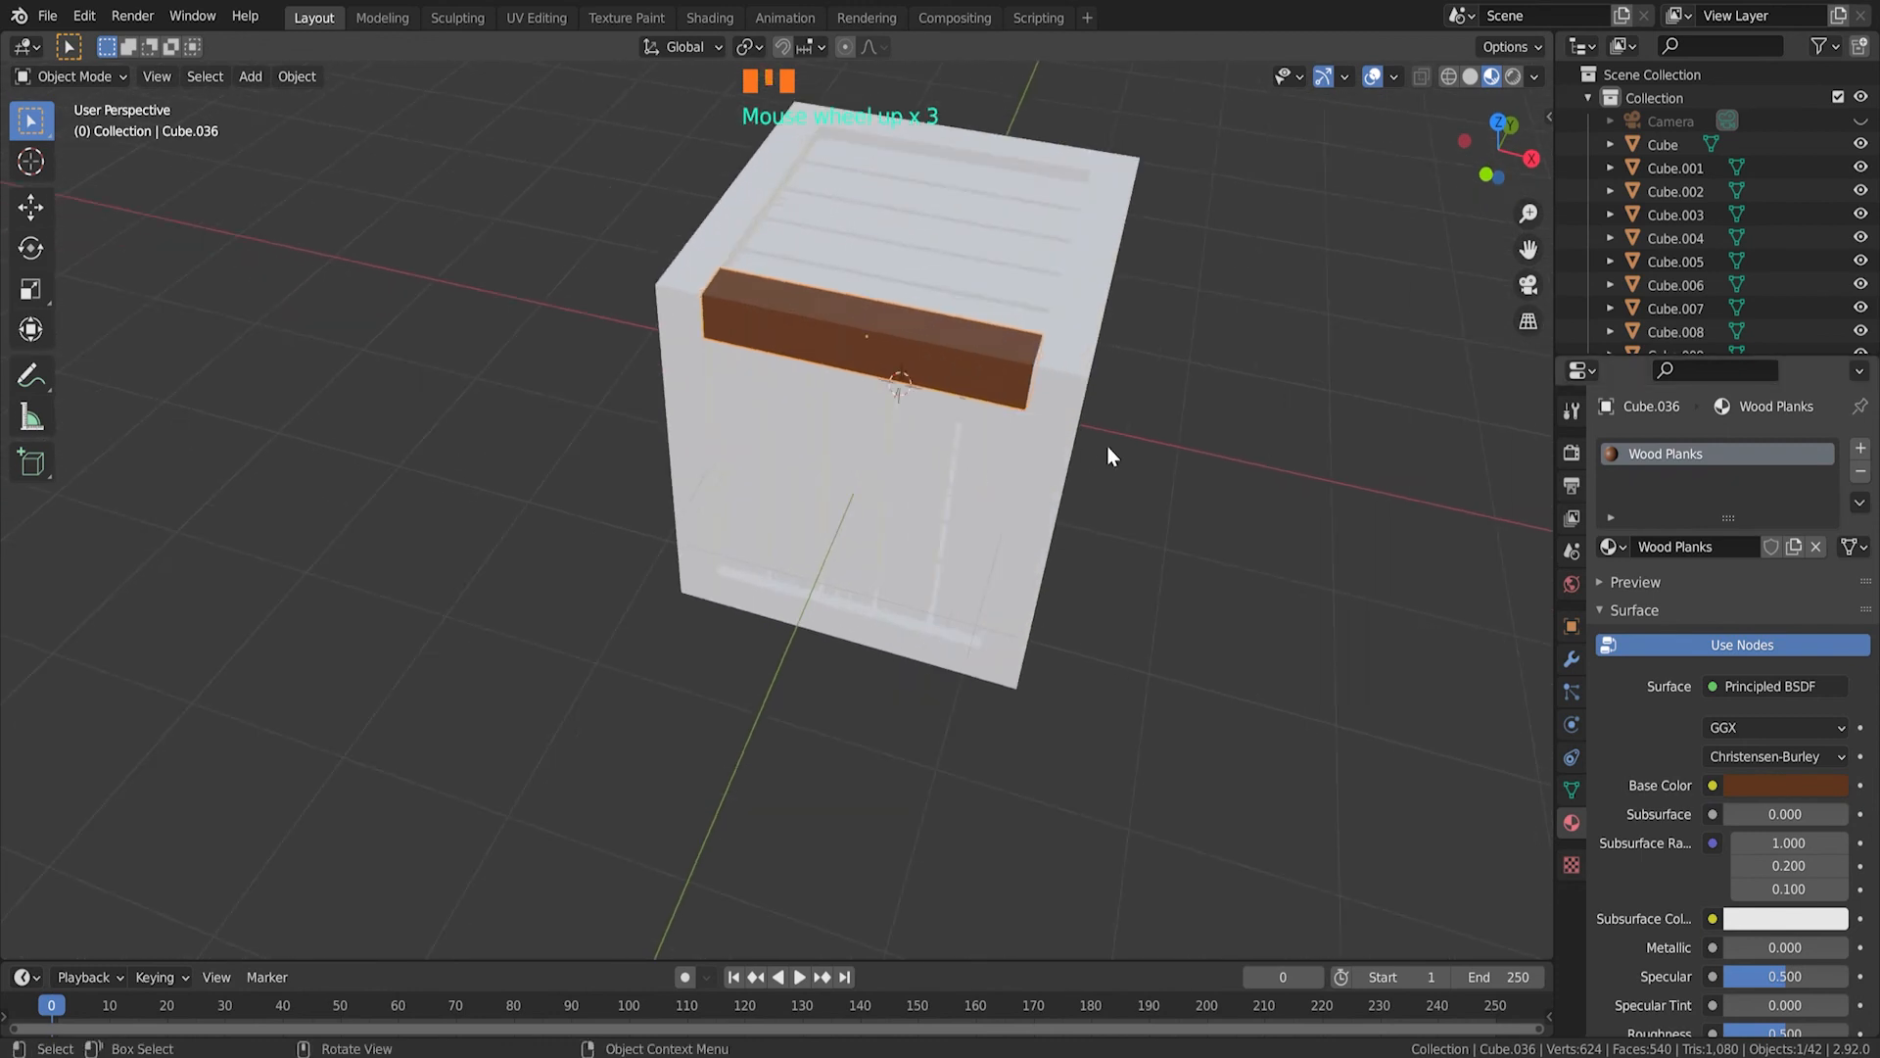
scroll(1760, 915, "down", 2)
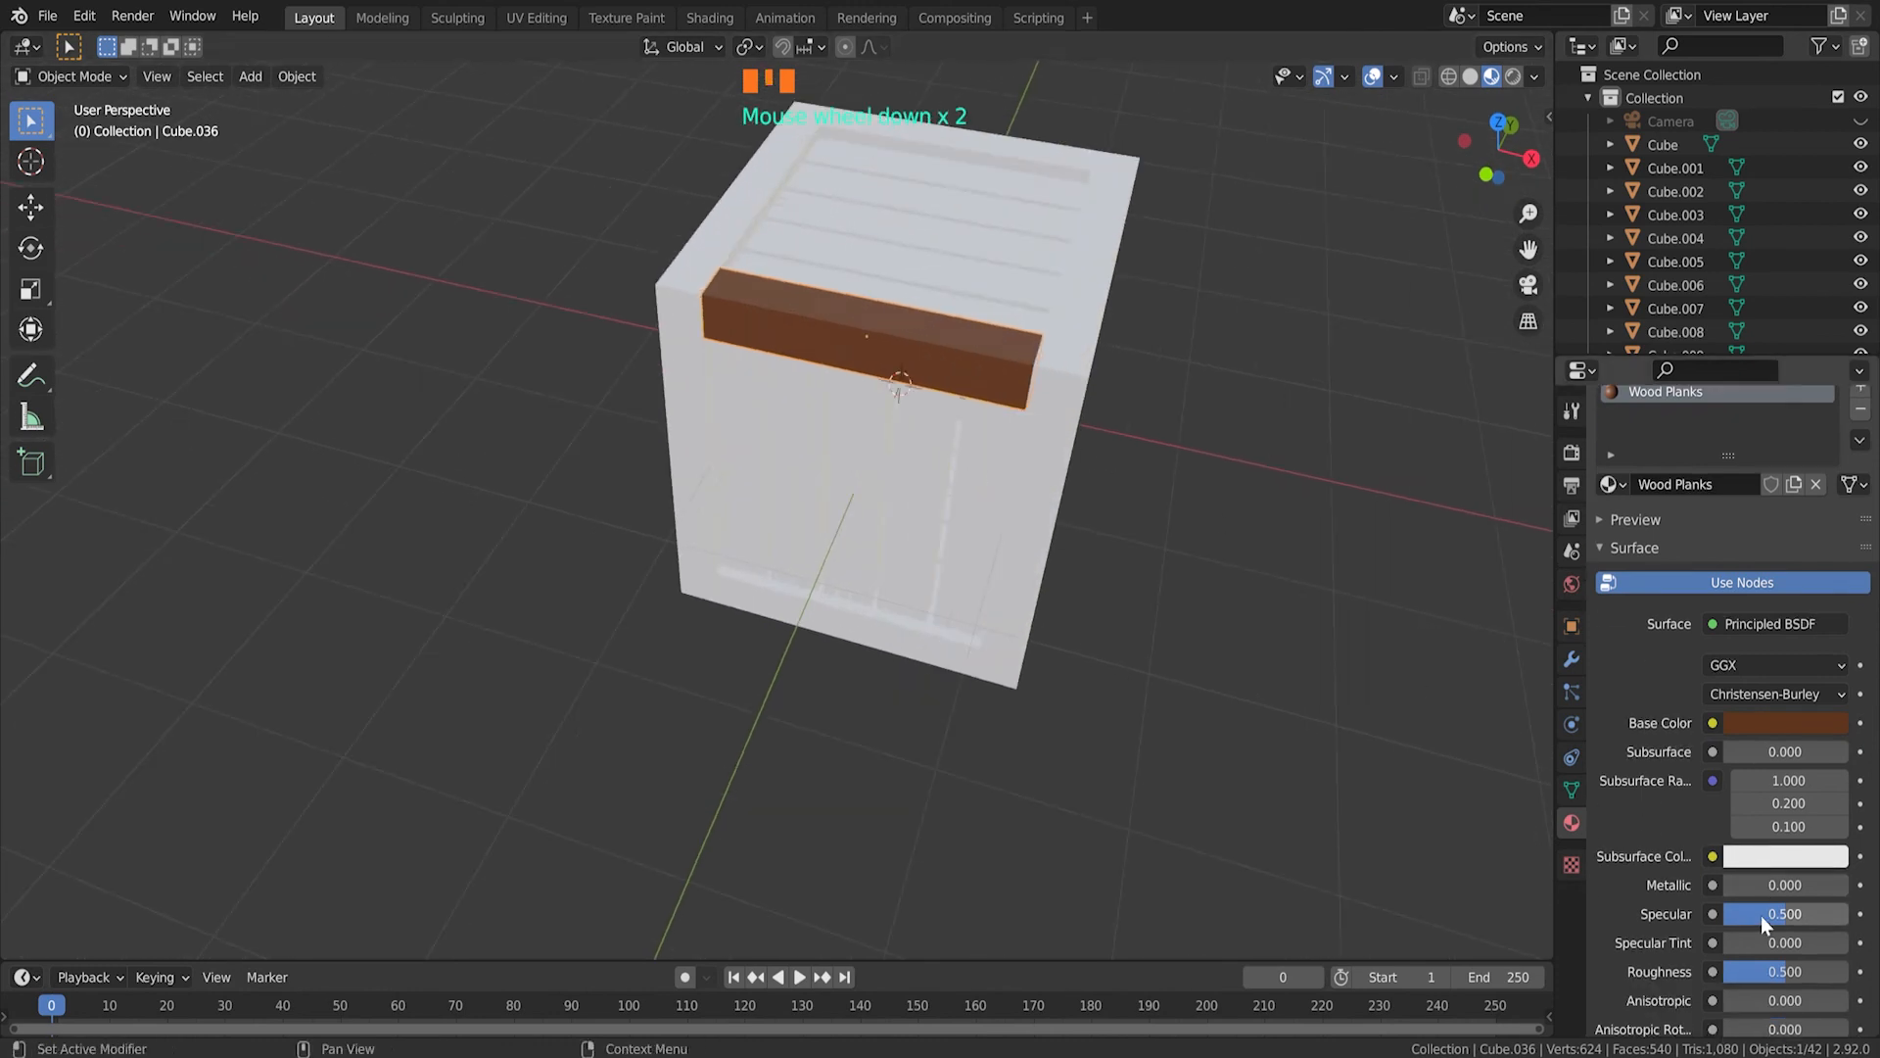
left_click_drag(1792, 968, 1851, 967)
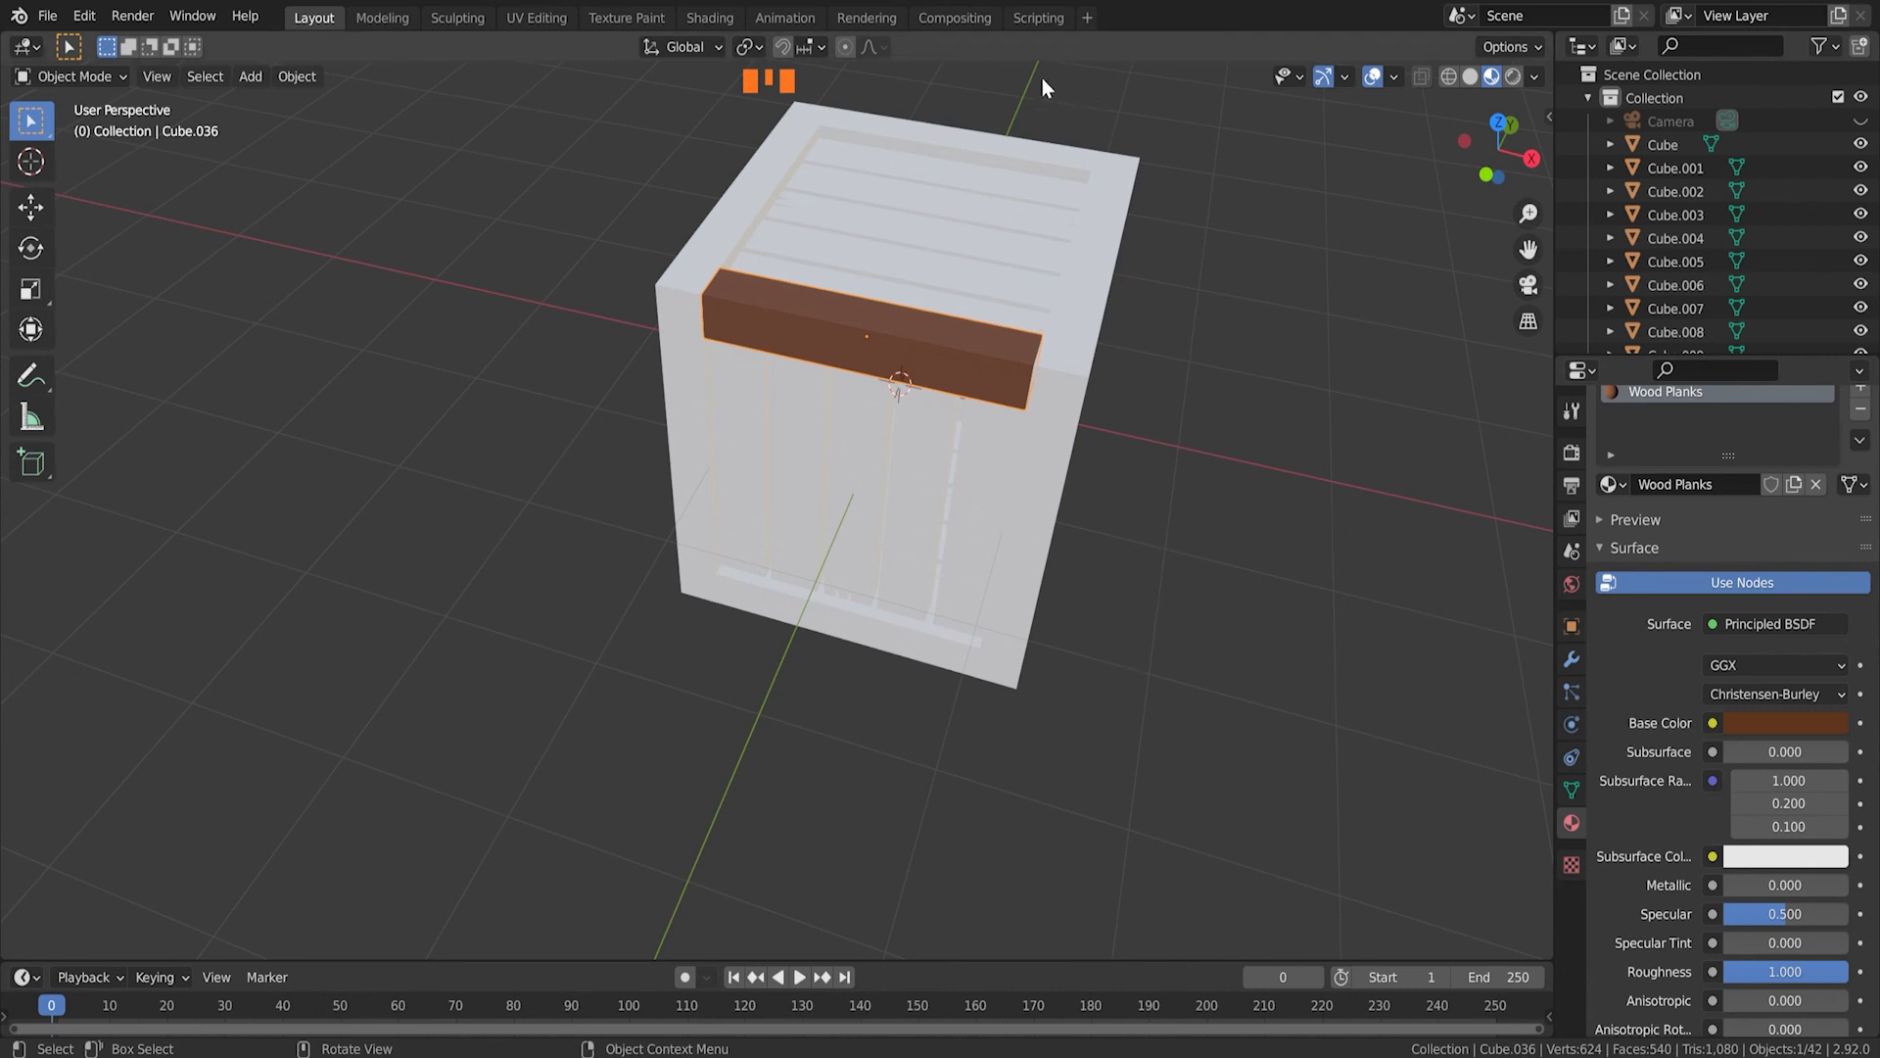
Step: Link the Wood Planks material from the -Y top bar to all the other crate parts
scroll(1020, 162, "down", 2)
middle_click_drag(1127, 218, 1062, 218)
left_click_drag(1114, 168, 656, 665)
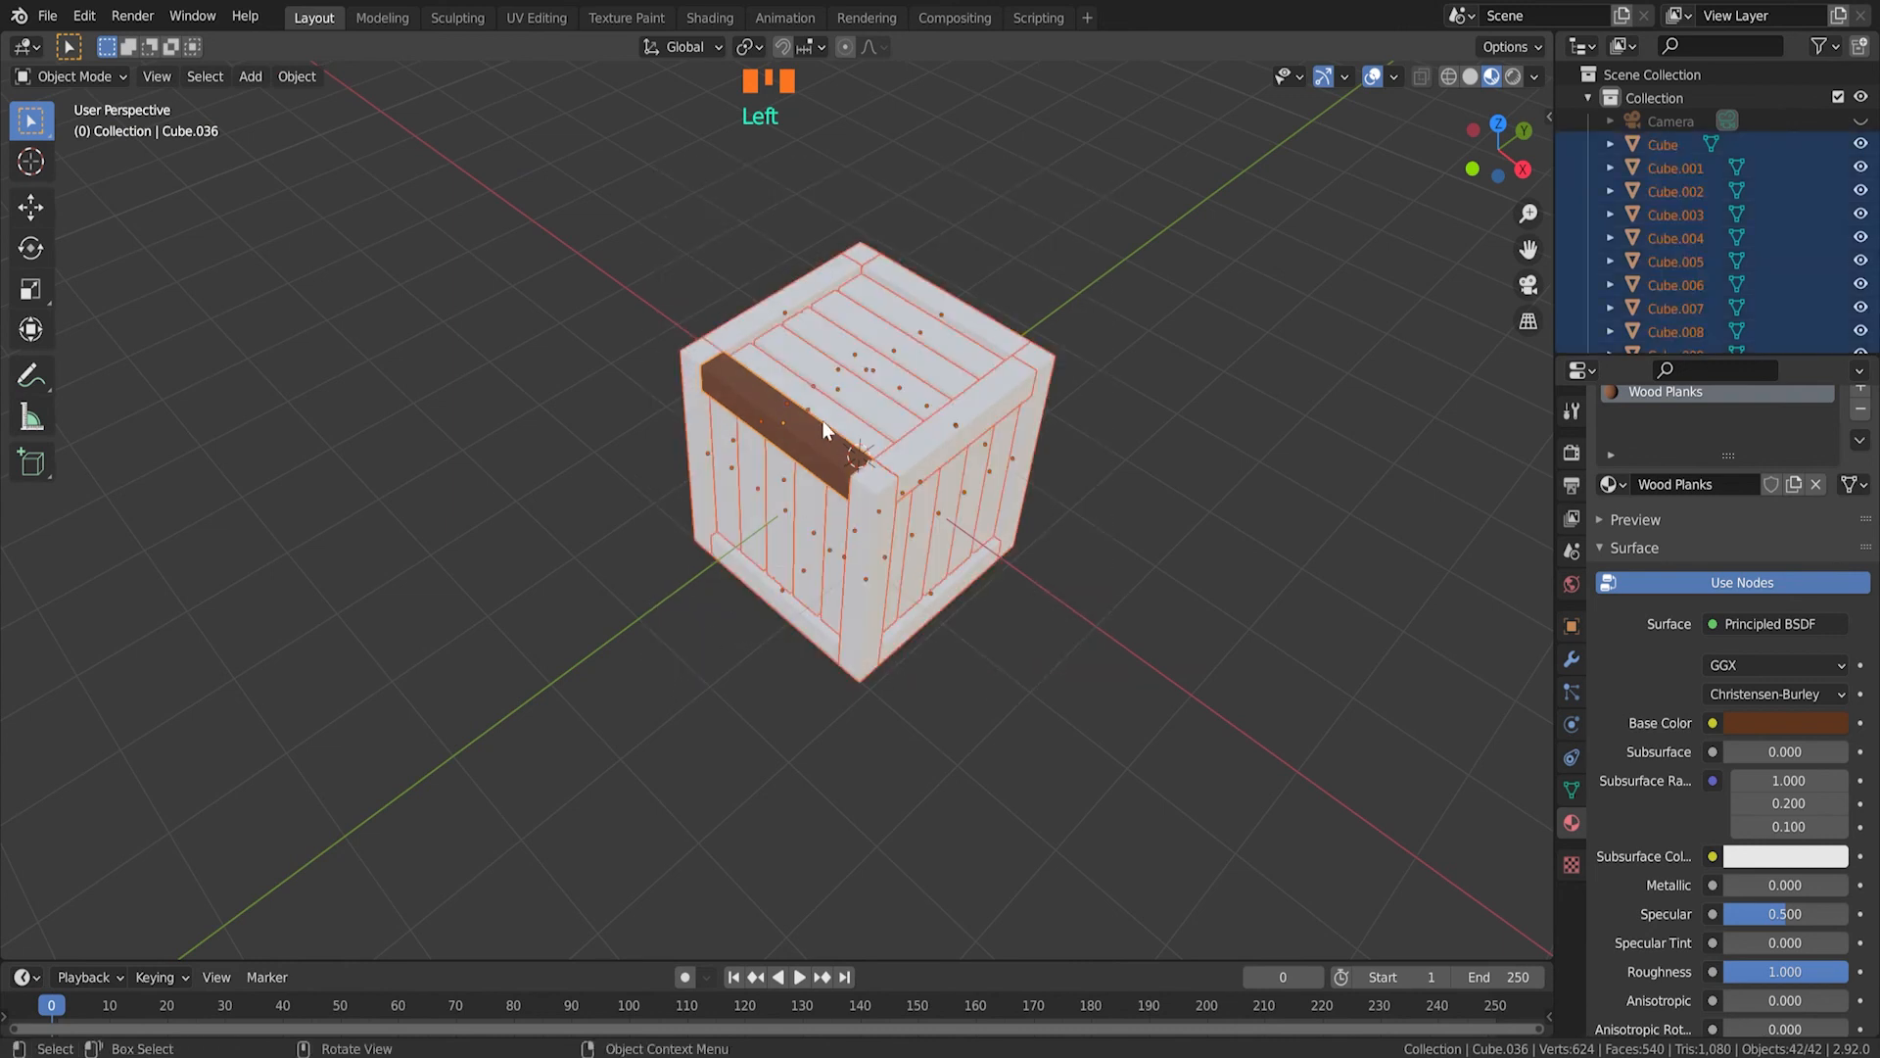
left_click(815, 451, "shift")
left_click(821, 452, "shift")
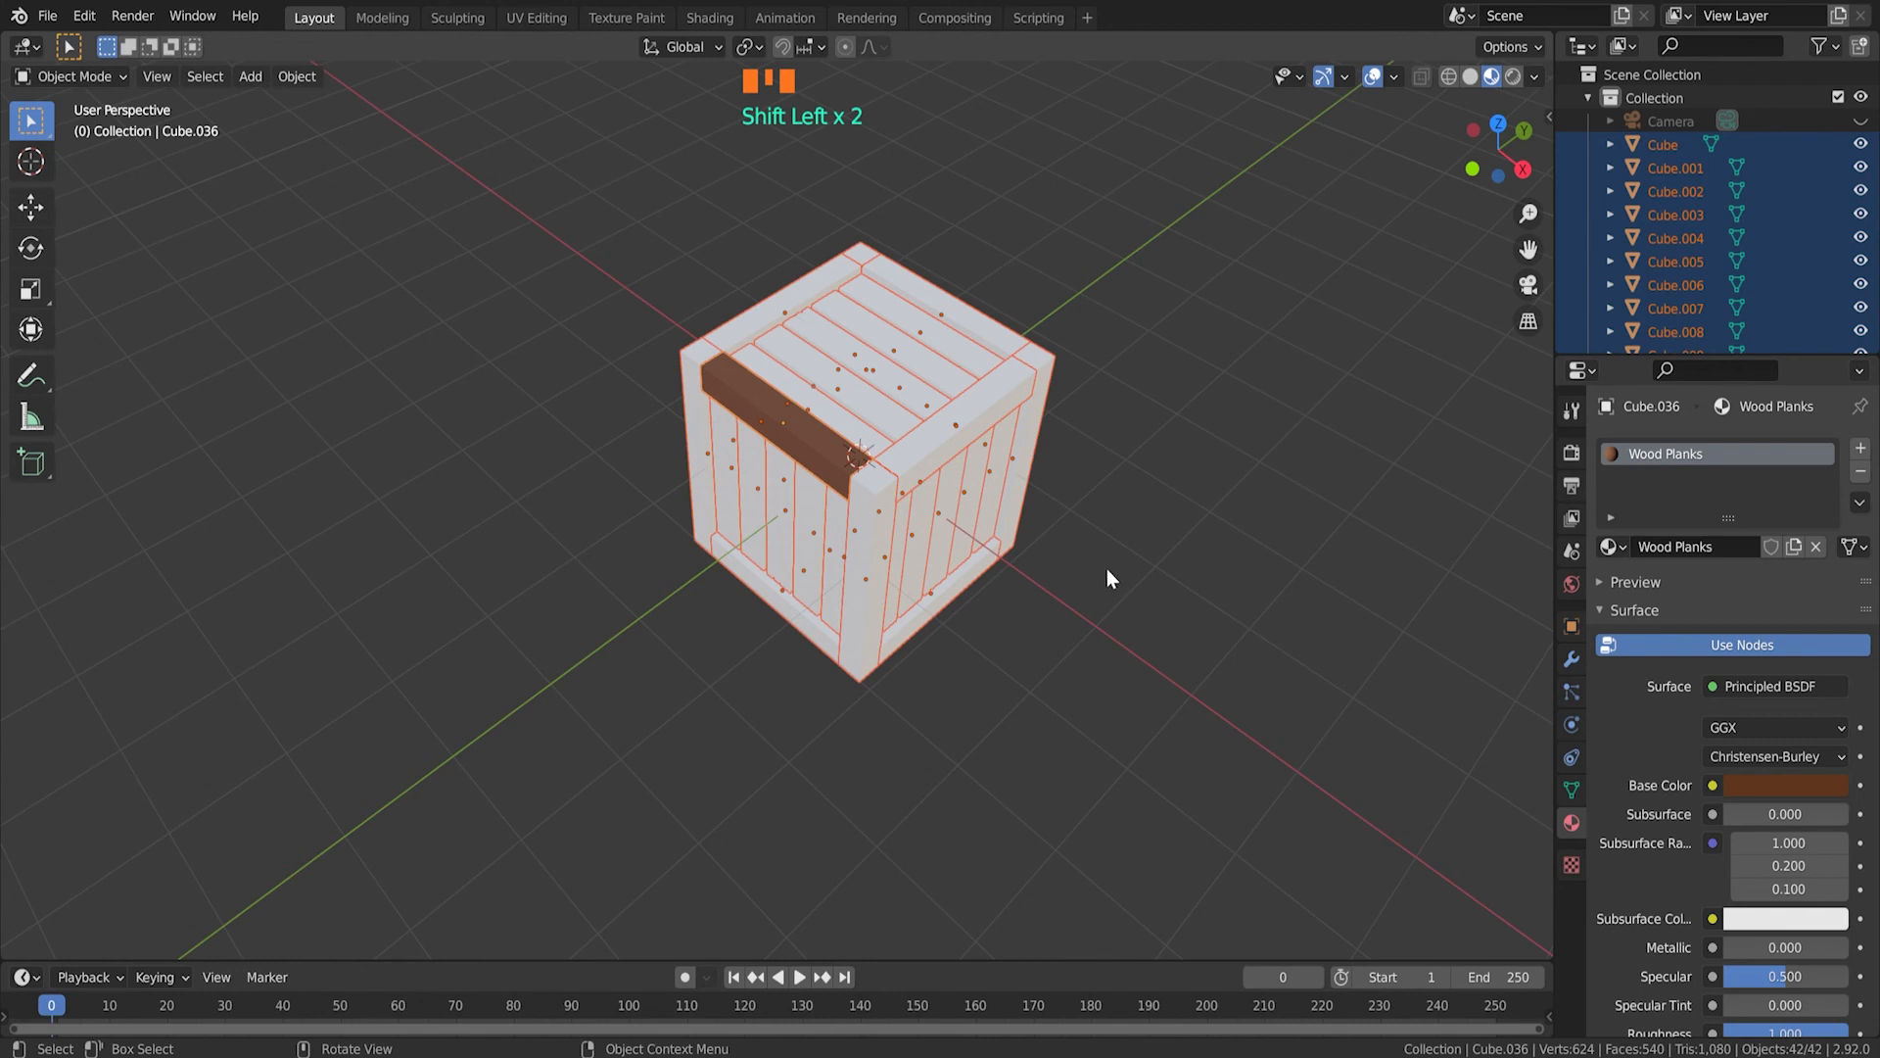
key("ctrl+l")
mouse_move(1110, 566)
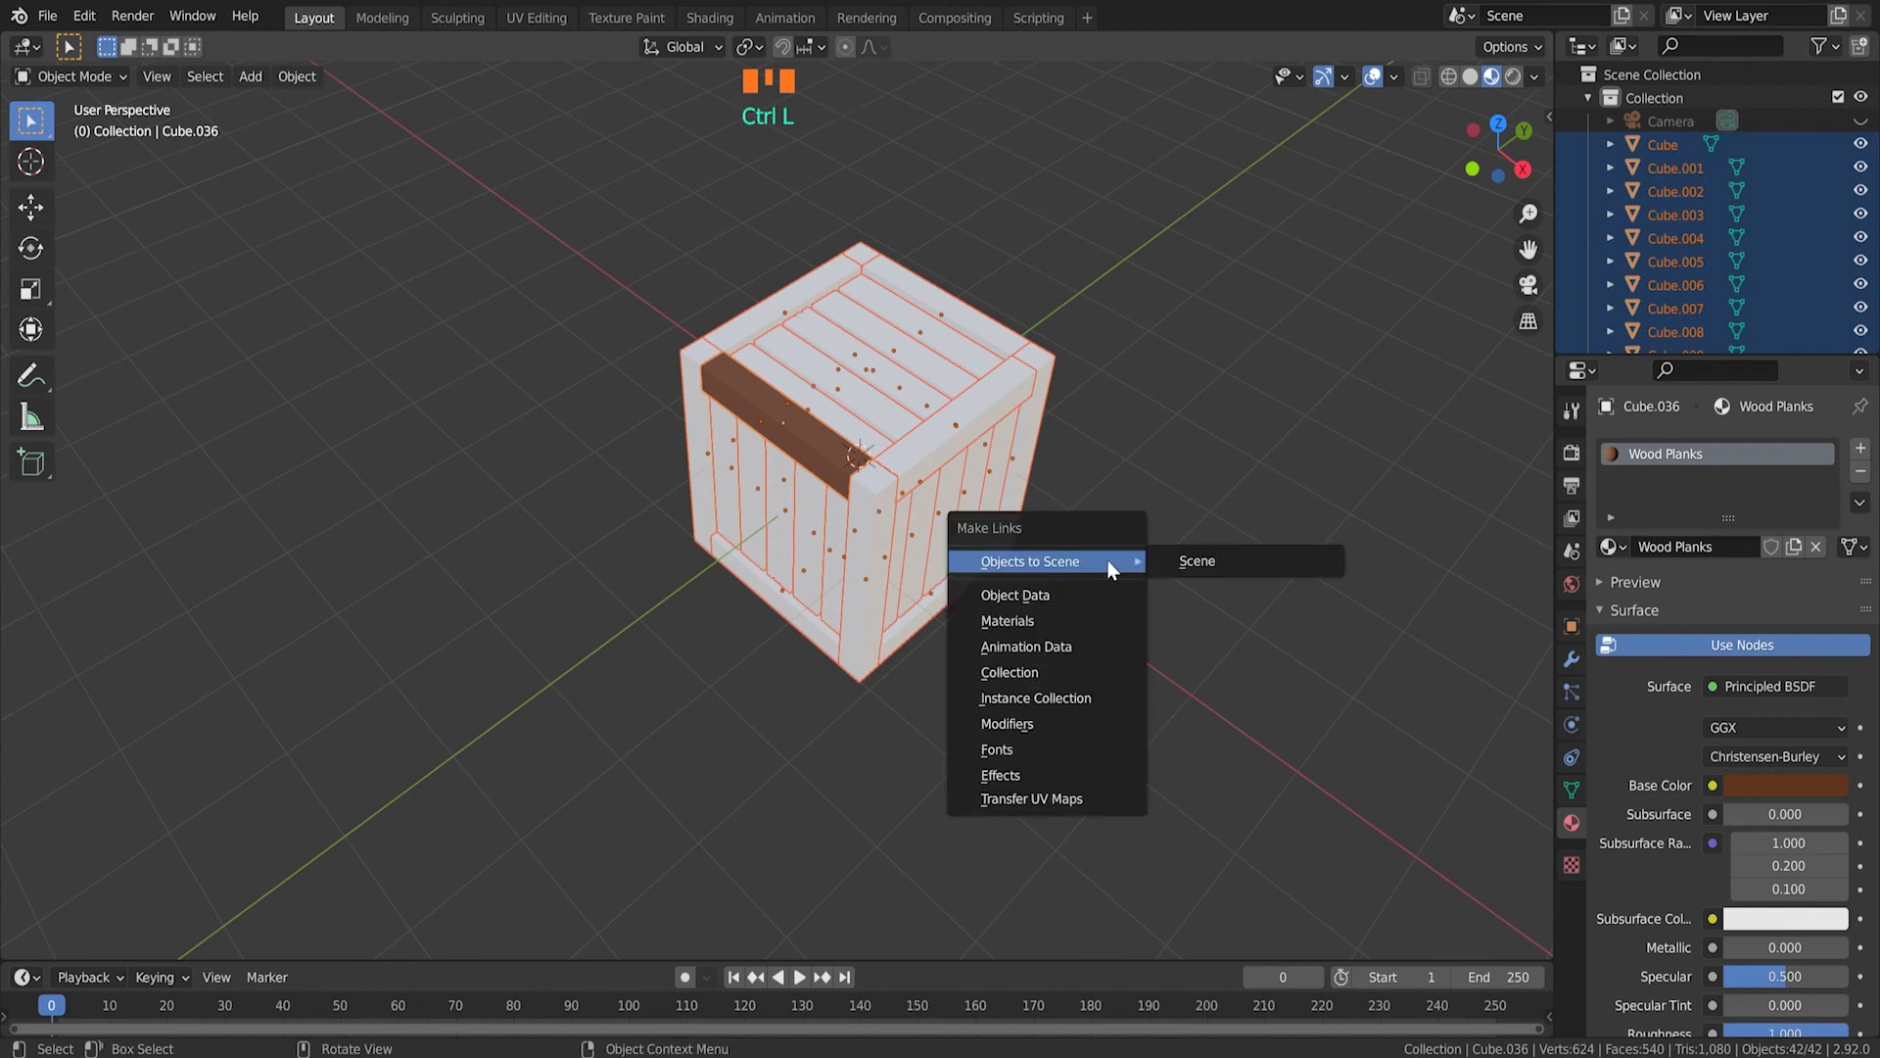
left_click(1021, 621)
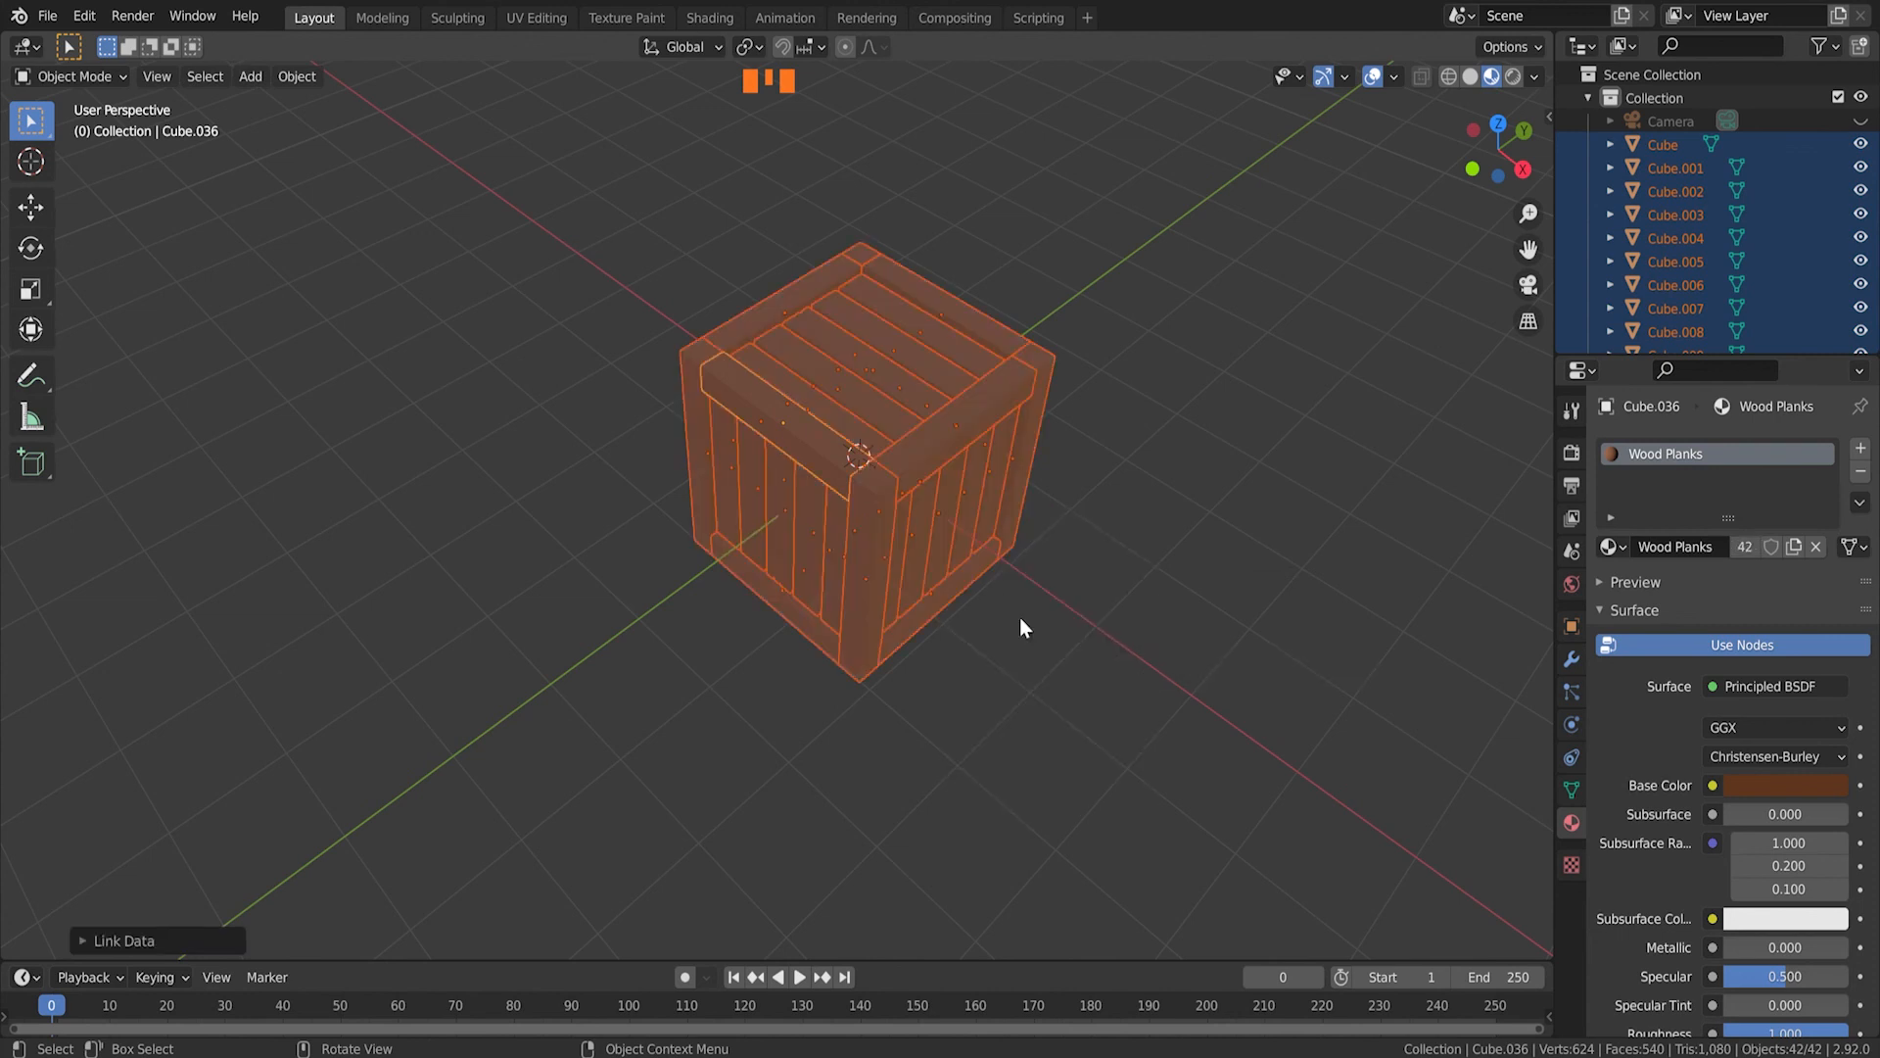
left_click(1116, 666)
Step: Make the Wood Planks material on the -Y top bar a single-user copy
middle_click_drag(1116, 670, 1219, 649)
middle_click_drag(936, 559, 1065, 500)
left_click(811, 372)
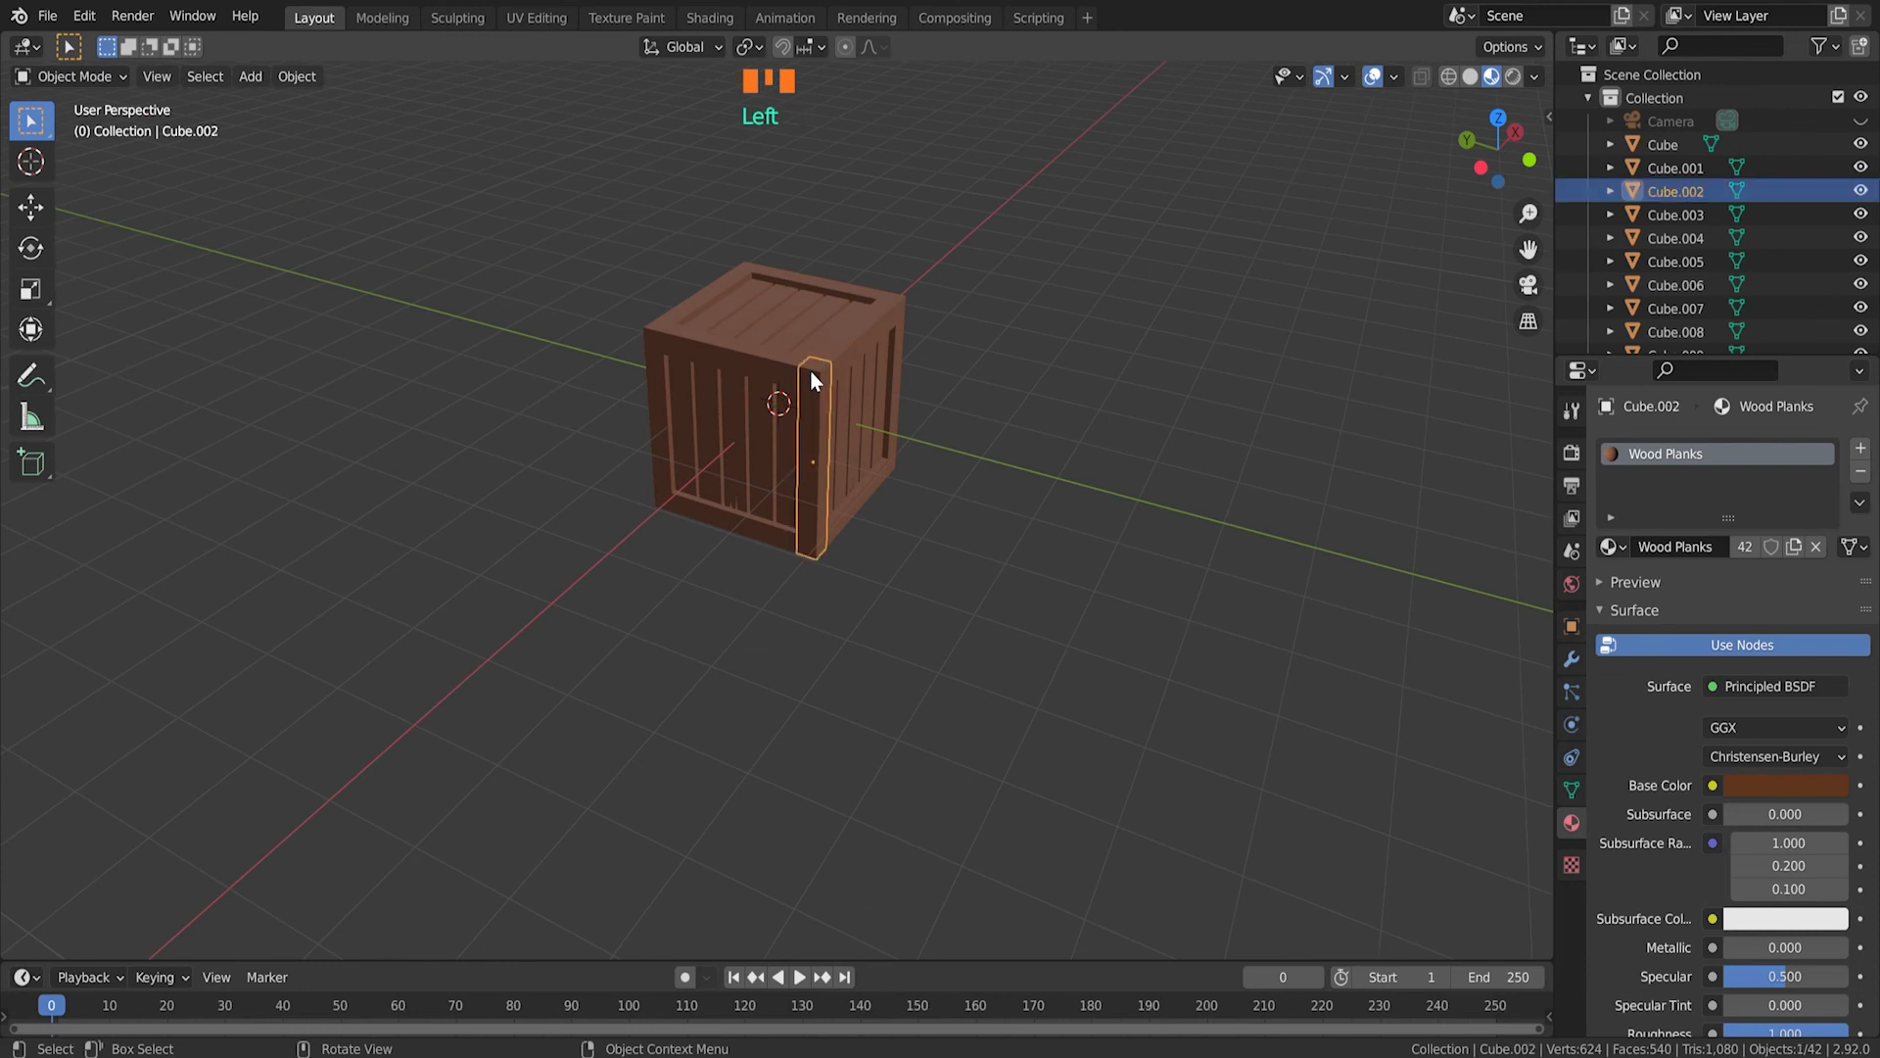
scroll(809, 371, "up", 2)
left_click(931, 247)
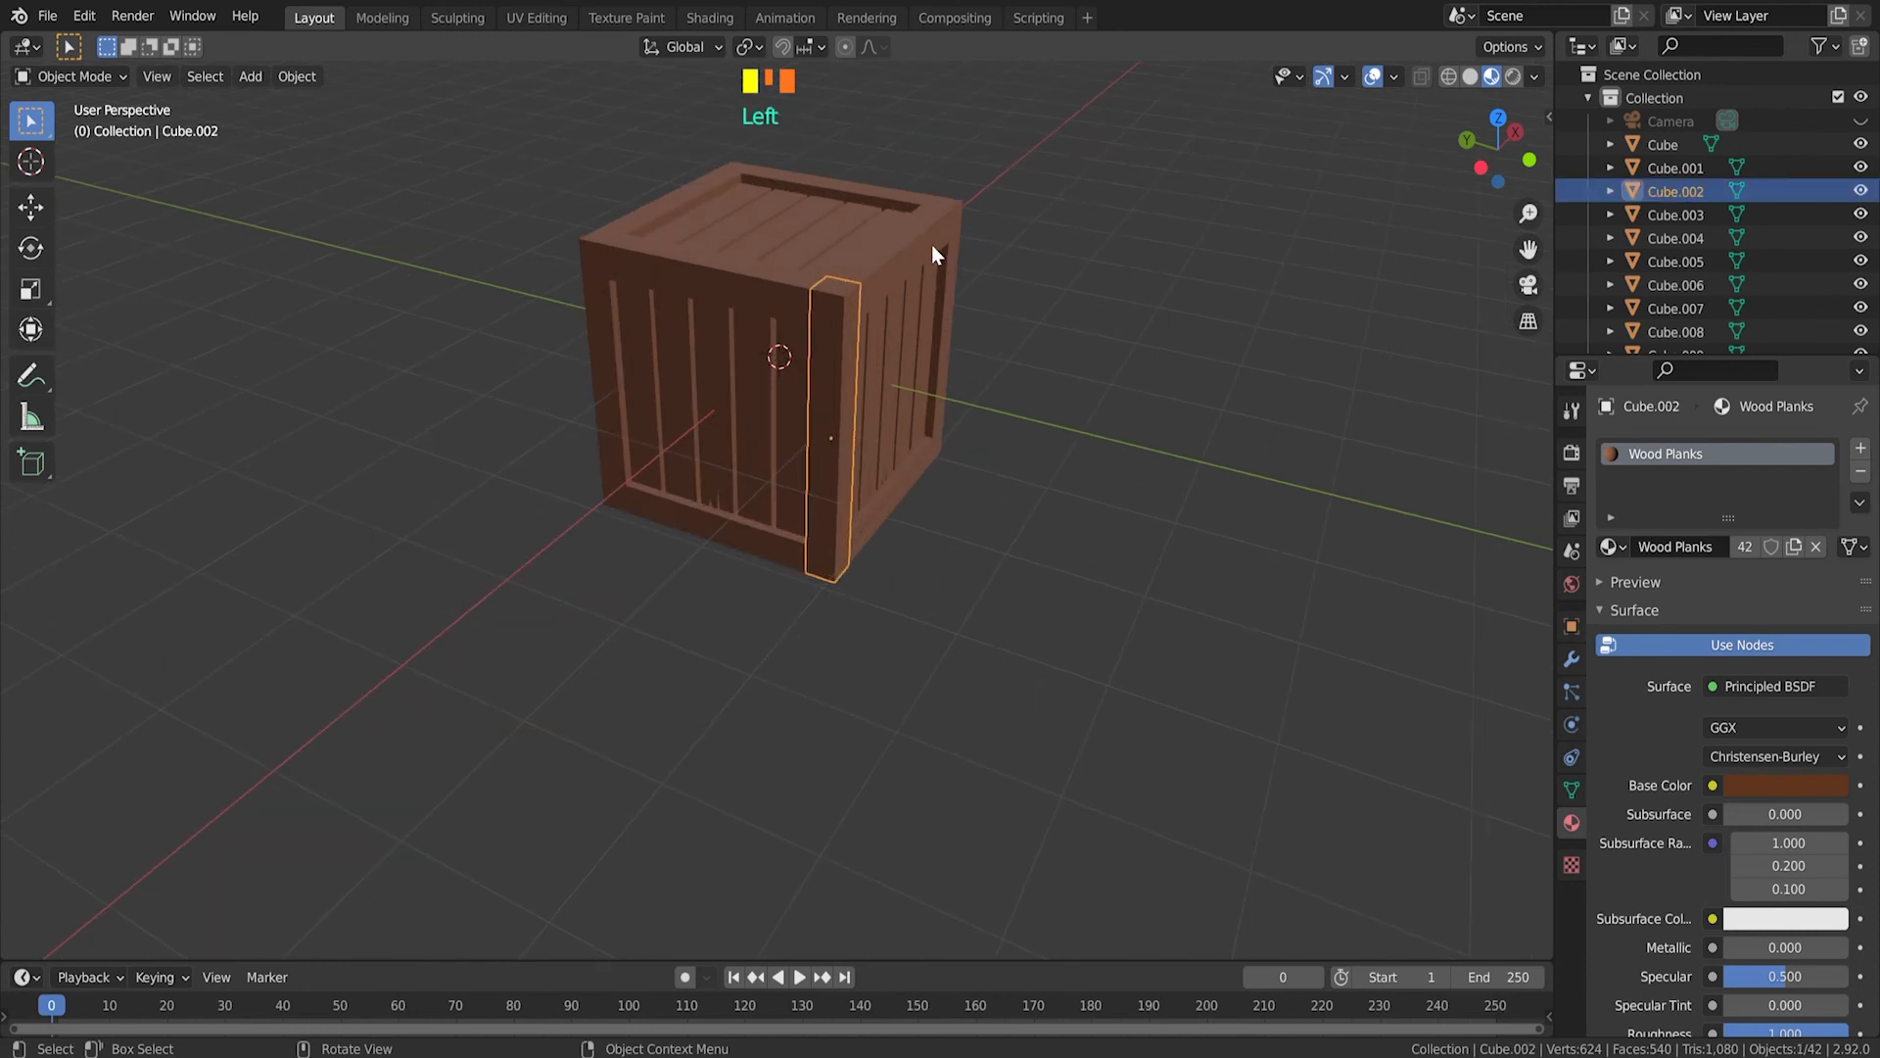
middle_click_drag(1030, 262, 862, 294)
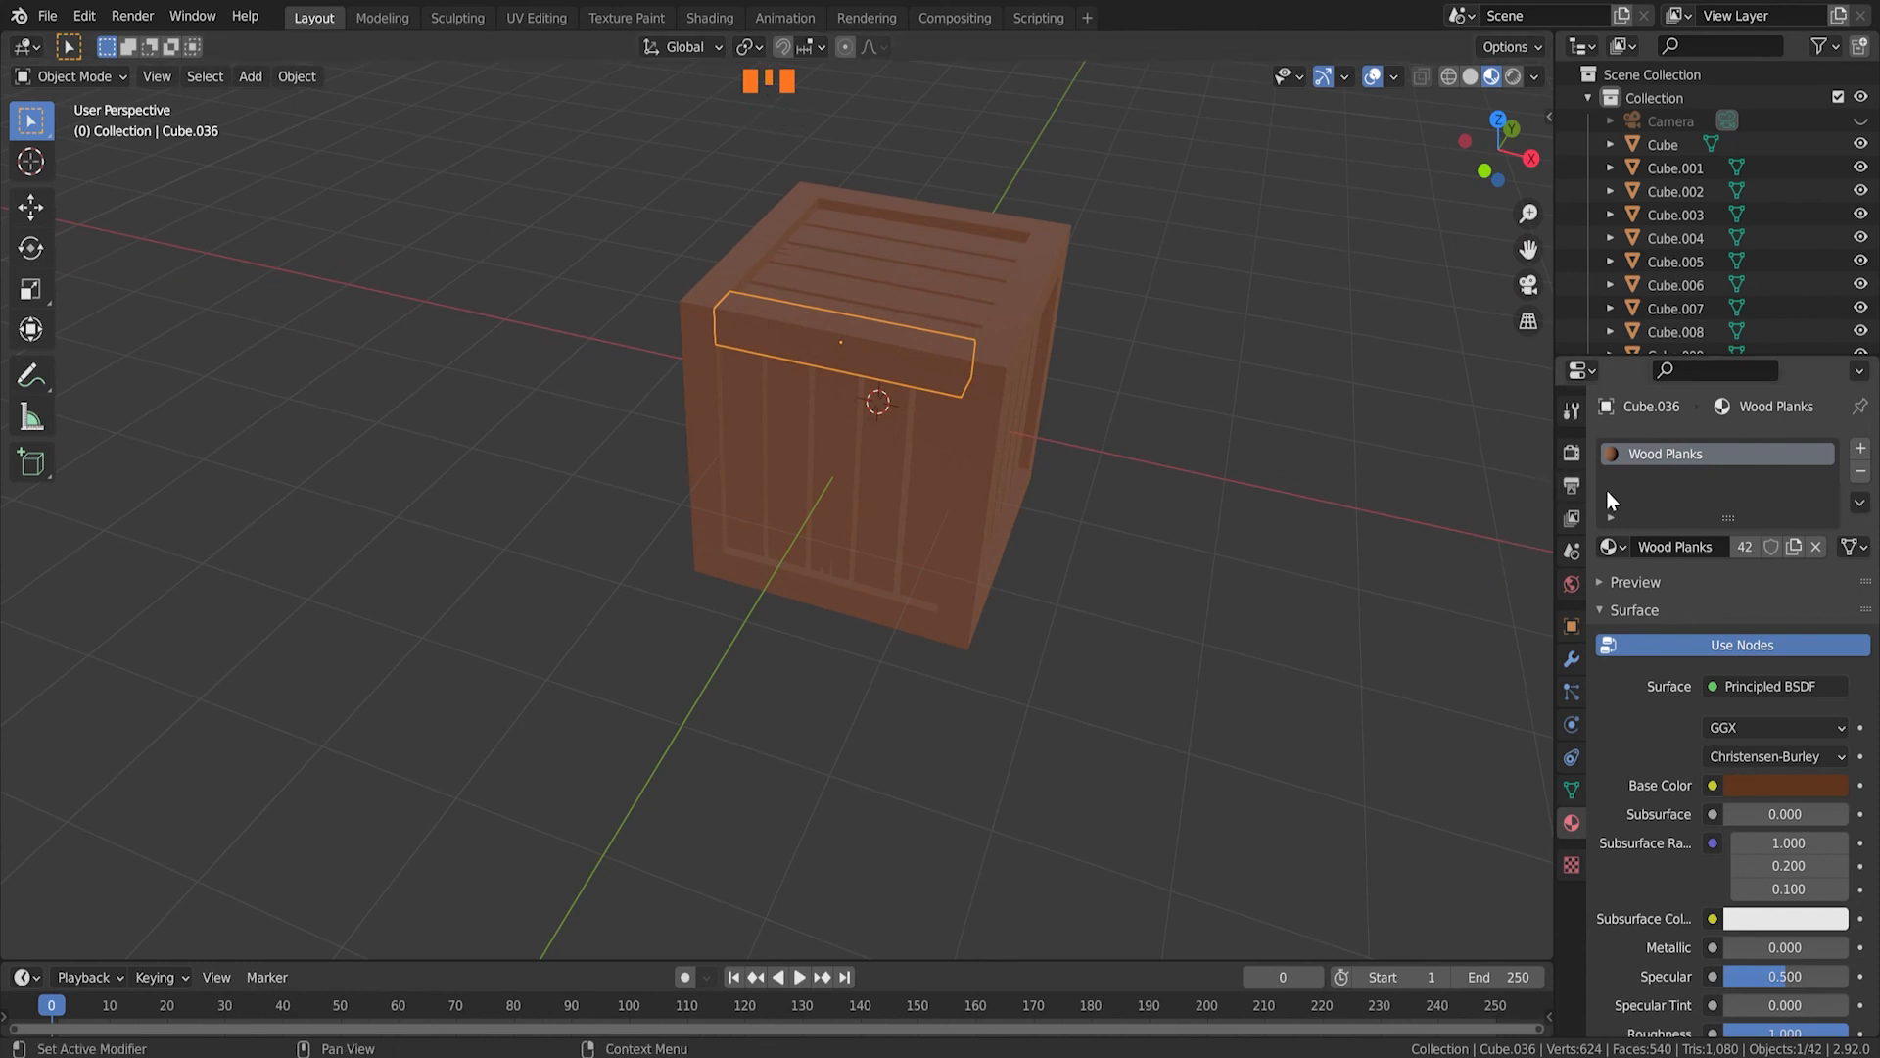
left_click(1747, 552)
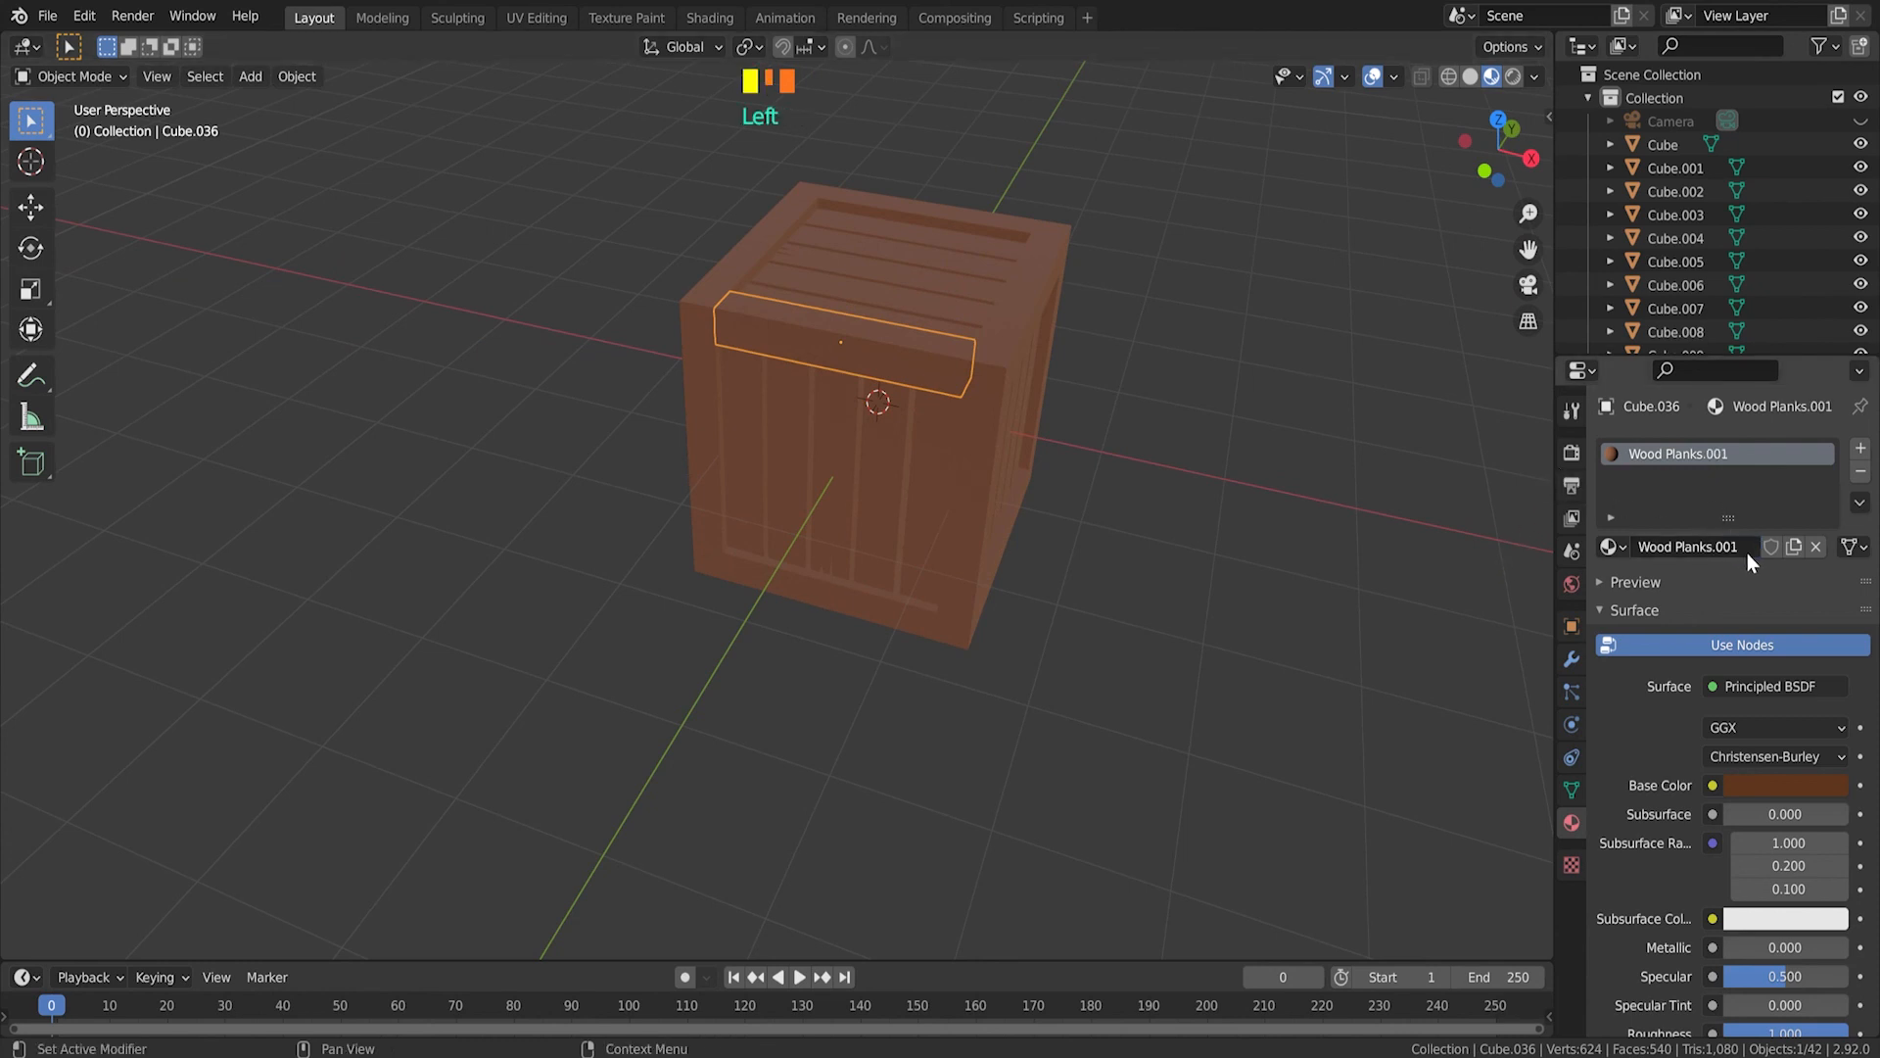
Step: Rename the -Y top bar's copied material to Wood Polls
left_click(1702, 546)
left_click_drag(1679, 545, 1766, 547)
type("P")
type("olls")
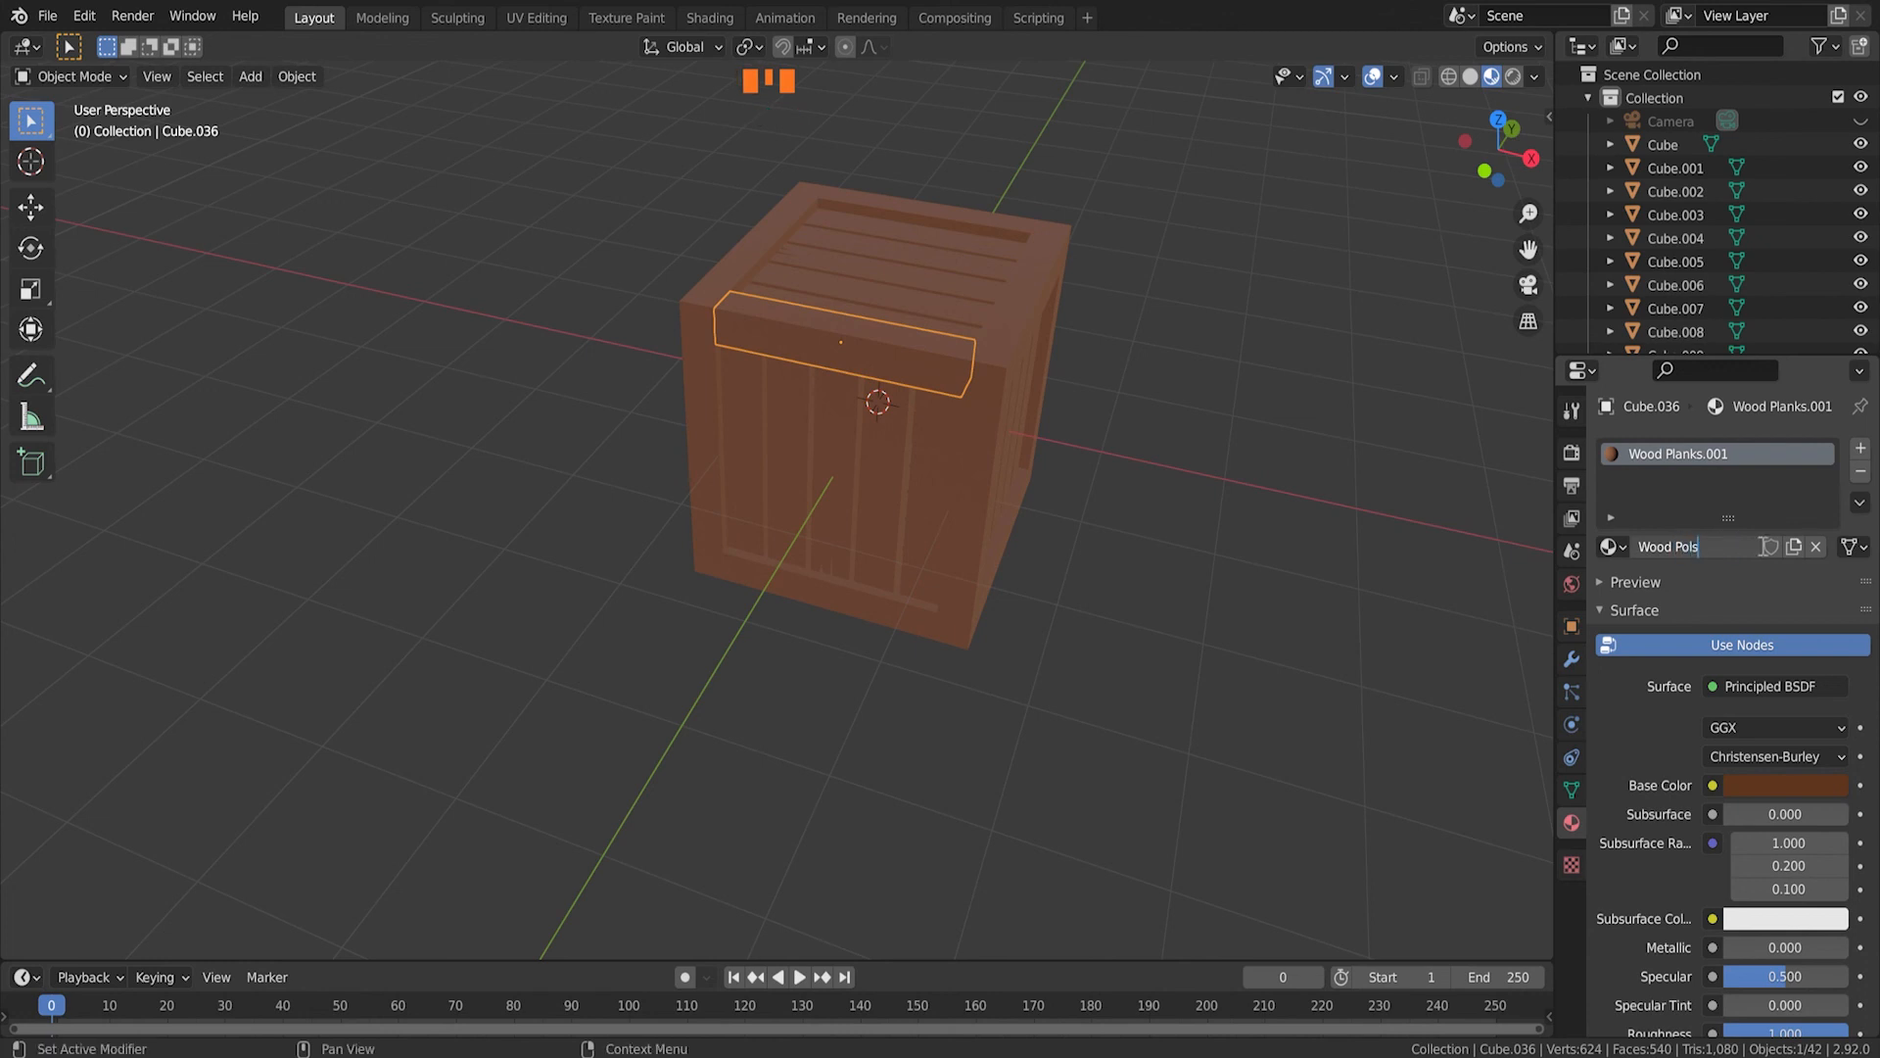
key("BackSpace")
type("ls")
key("Return")
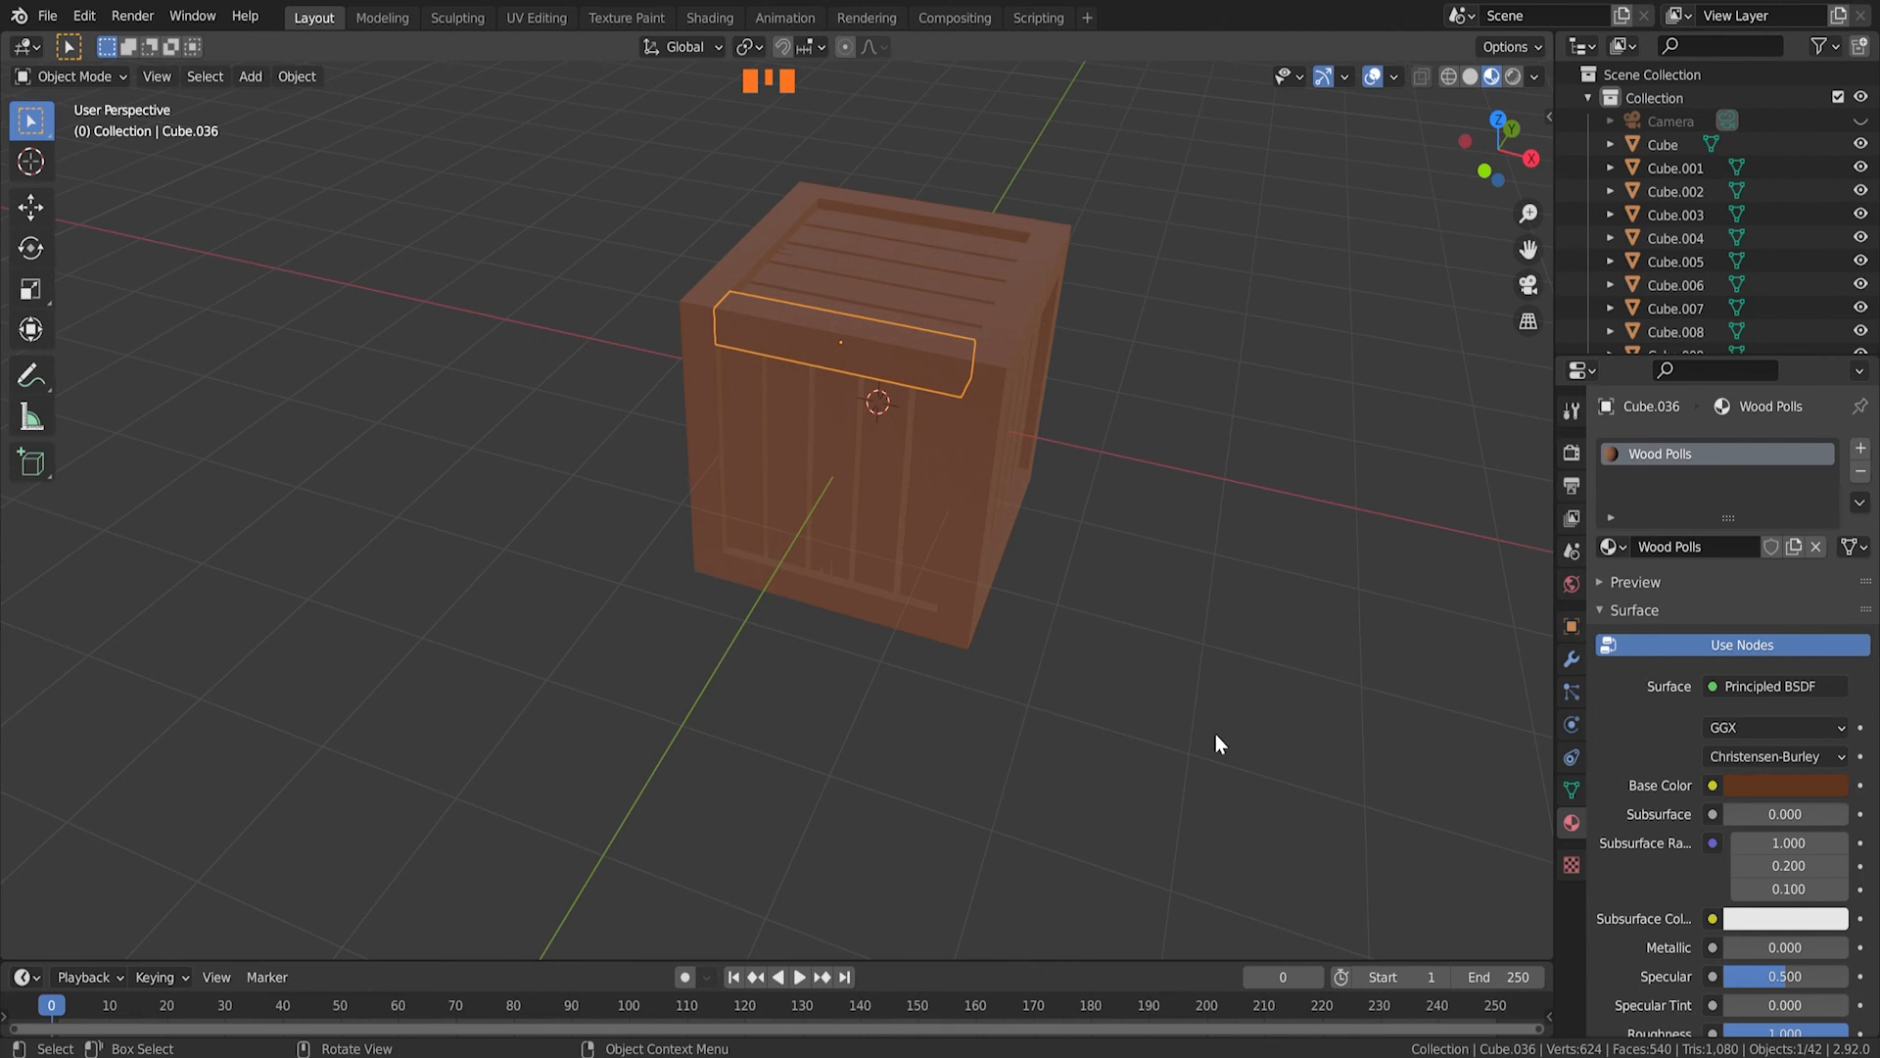
Step: Darken the Wood Polls base color to a value of about 0.079
left_click(1753, 784)
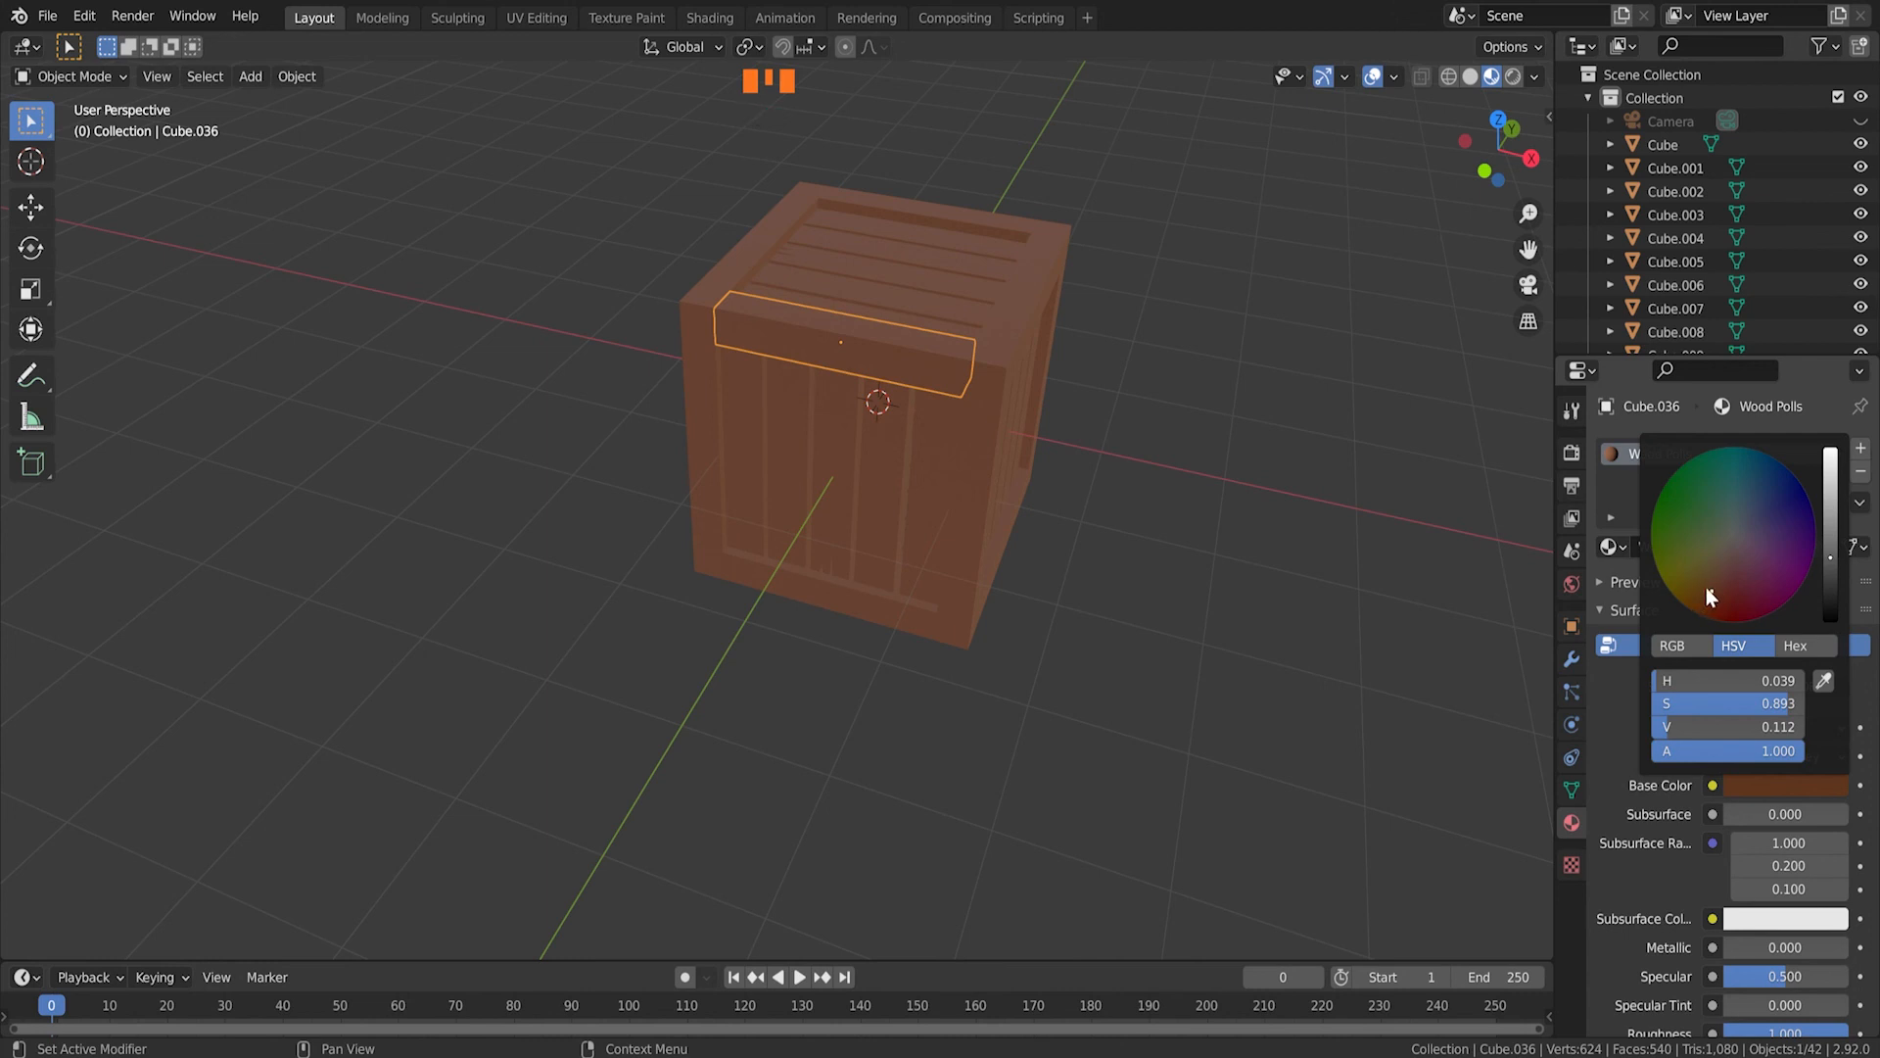
left_click(1788, 786)
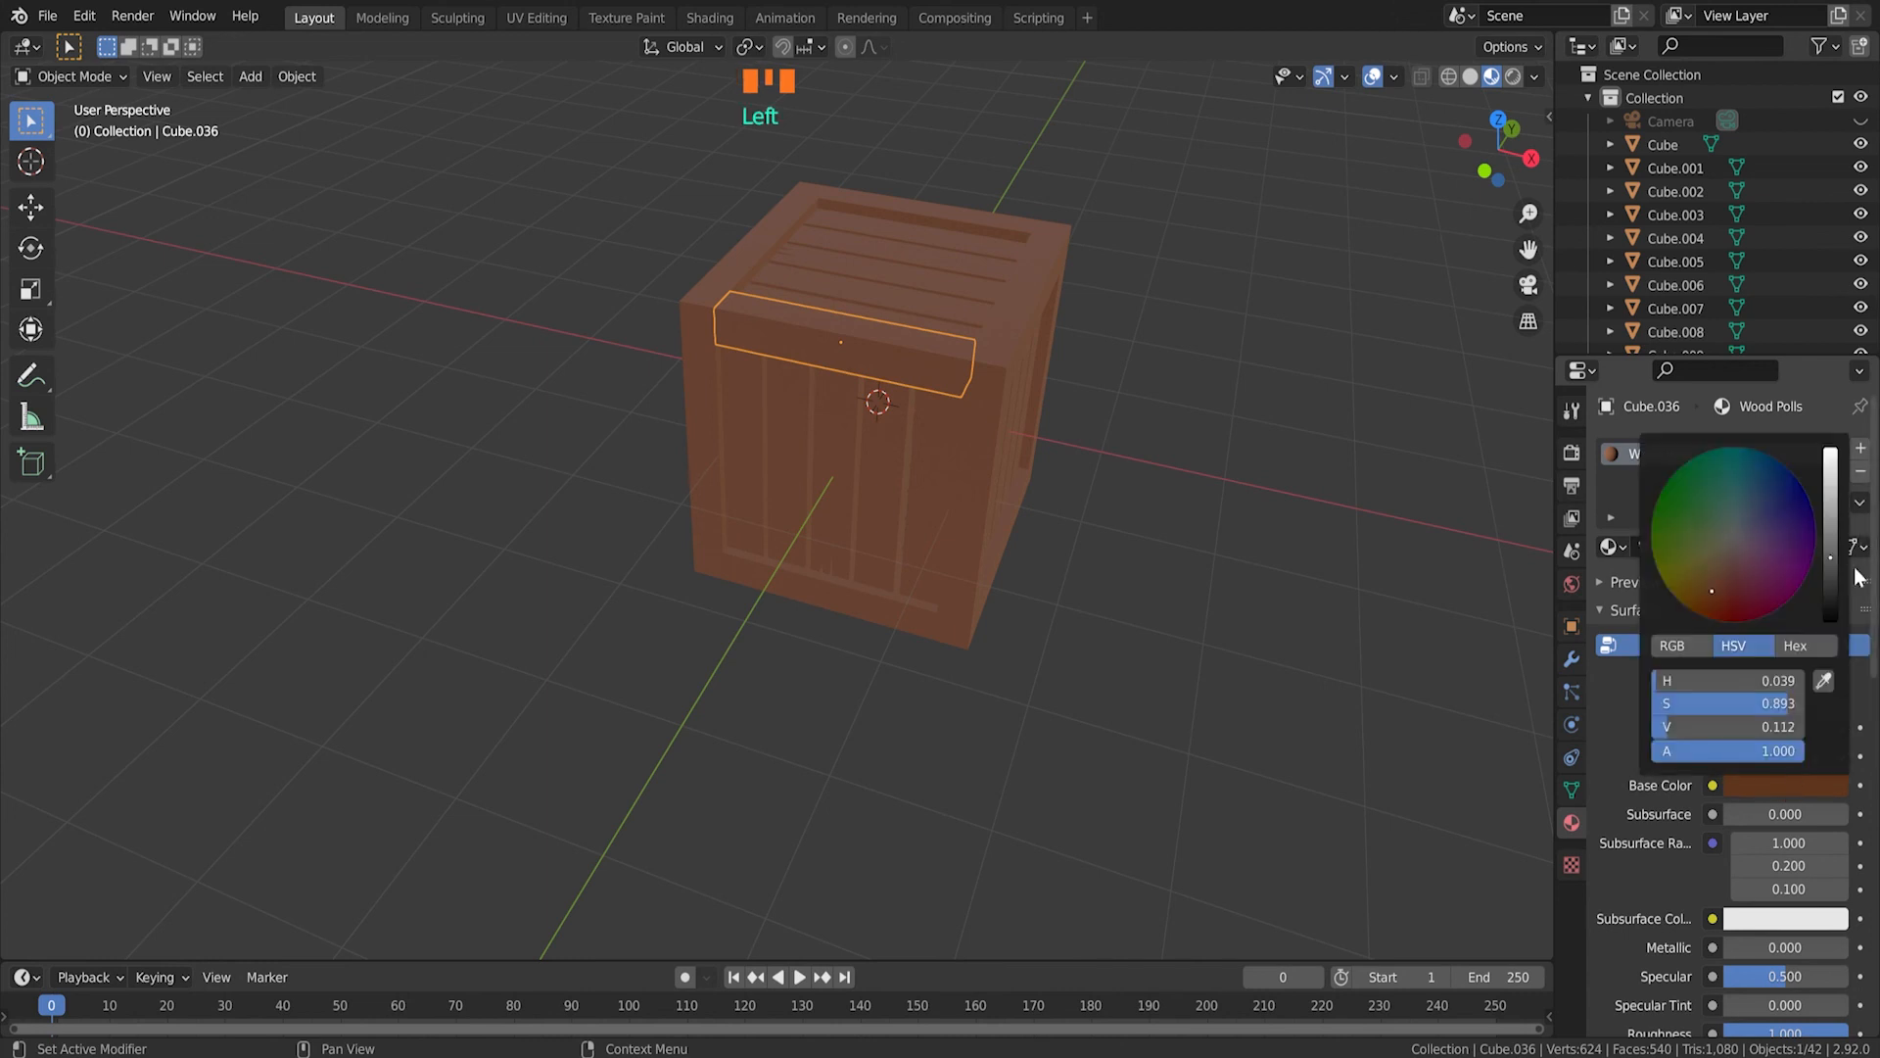
left_click(1833, 578)
left_click_drag(1831, 578, 1831, 568)
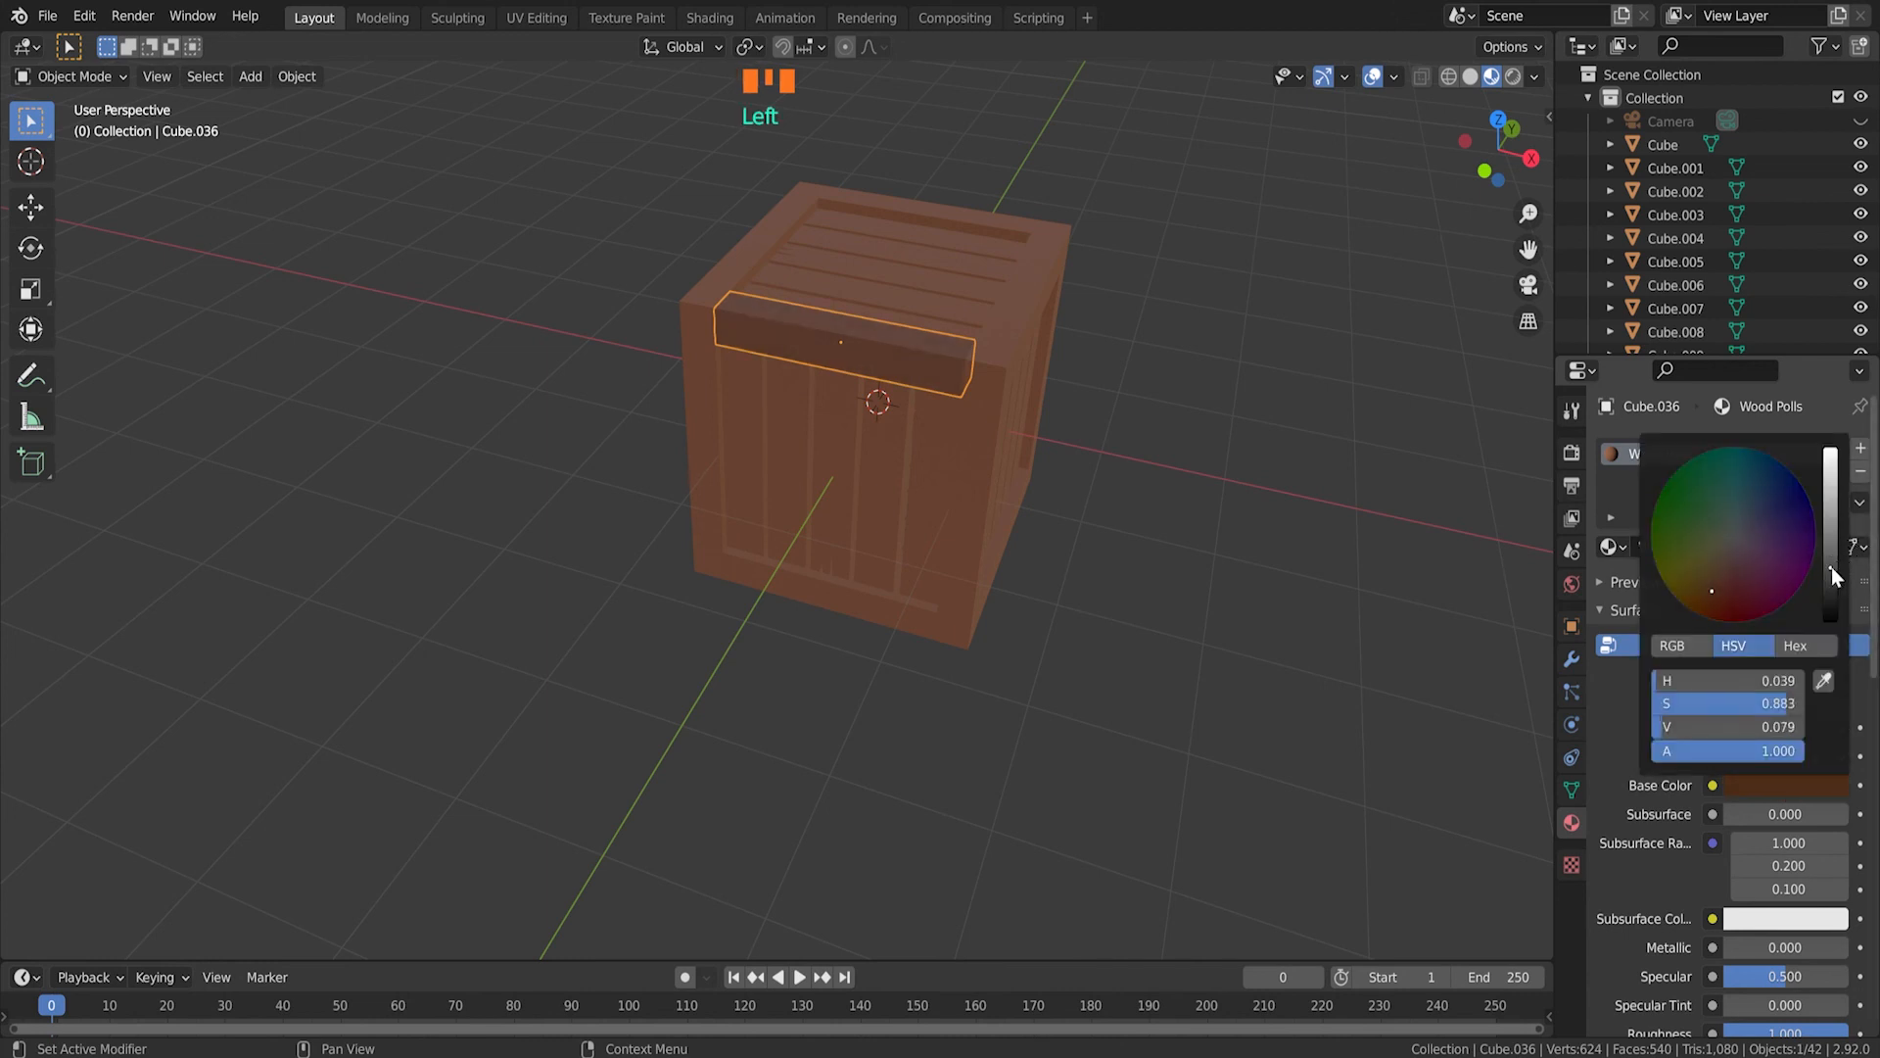
left_click(1267, 533)
mouse_move(1267, 531)
middle_mouse_down()
mouse_move(1003, 544)
mouse_move(1275, 517)
middle_mouse_up()
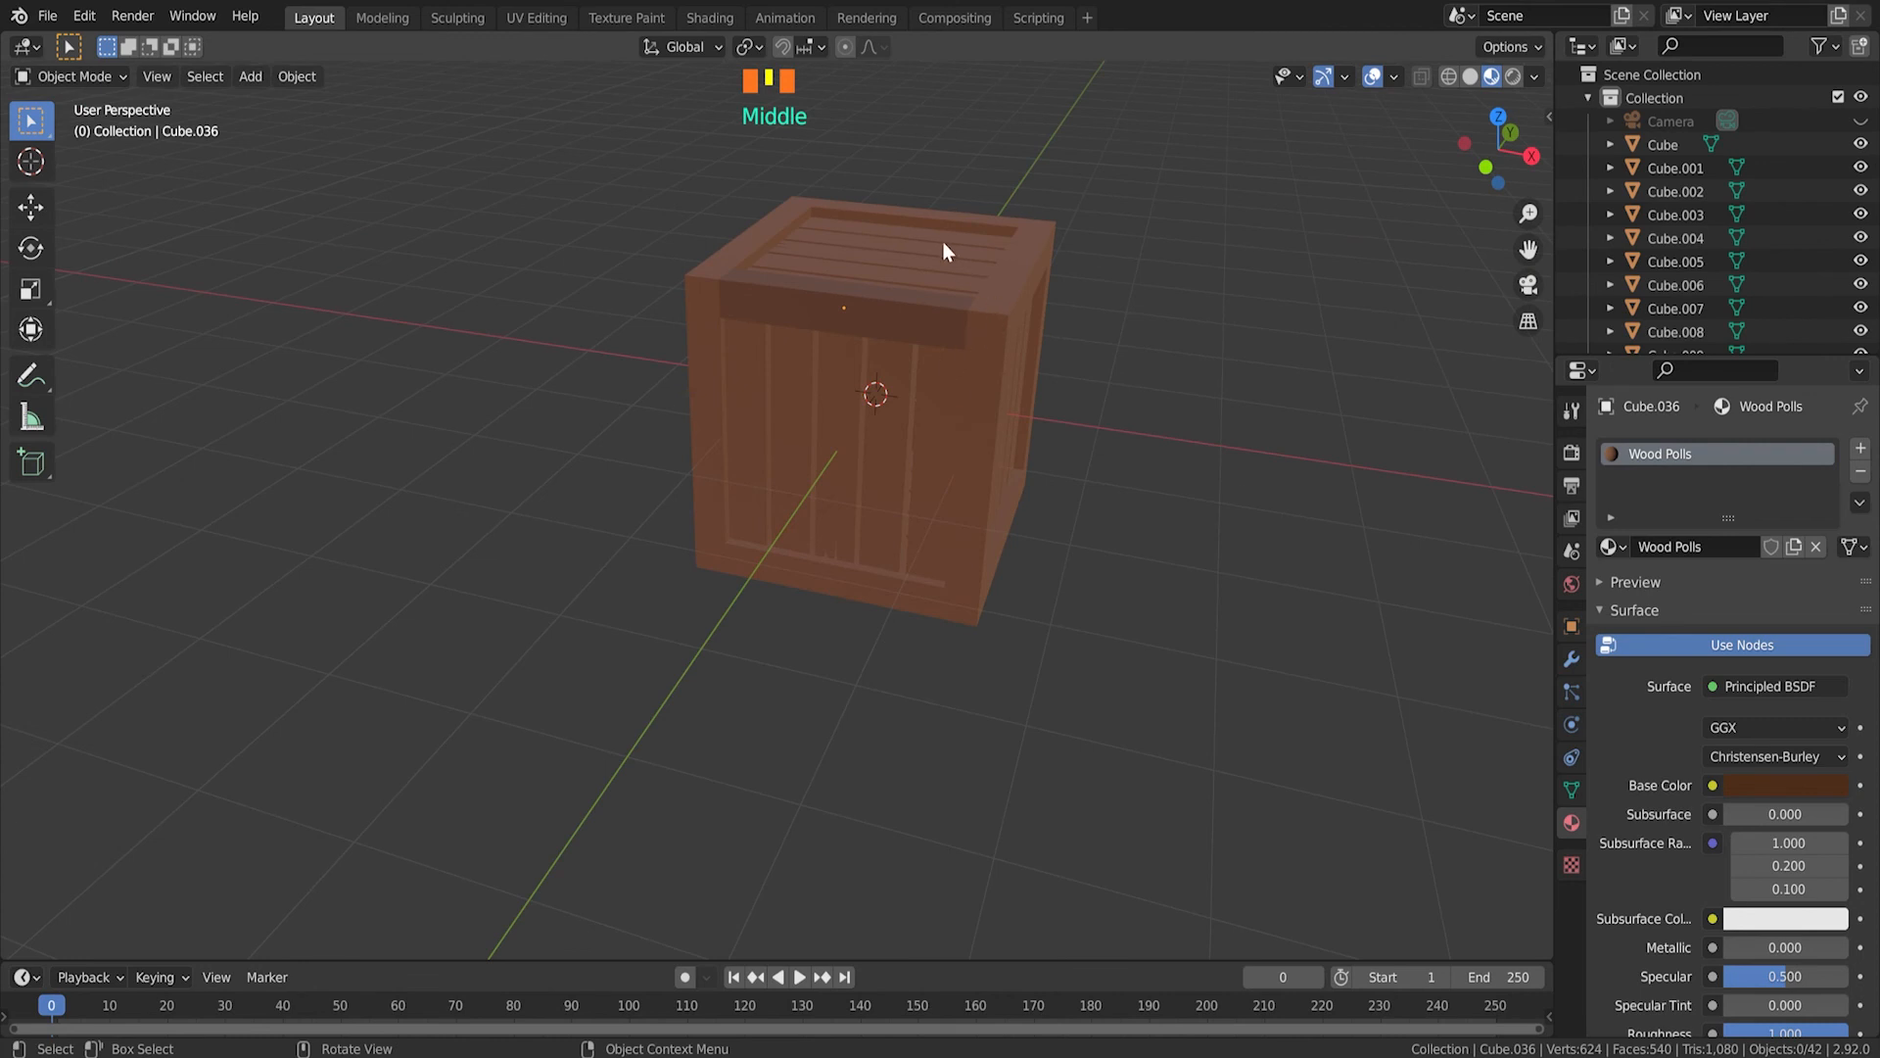
Step: Link the Wood Polls material from the -Y top bar to all four corner posts and the other frame bars
left_click(717, 270)
left_click(744, 229, "shift")
left_click(896, 211, "shift")
left_click(1026, 271, "shift")
left_click(830, 566, "shift")
left_click(1024, 535, "shift")
left_click(1023, 429, "shift")
left_click(1029, 413, "shift")
middle_click_drag(1171, 354, 727, 363)
left_click(748, 431, "shift")
left_click(701, 599, "shift")
left_click(621, 529, "shift")
middle_click_drag(621, 528, 808, 253)
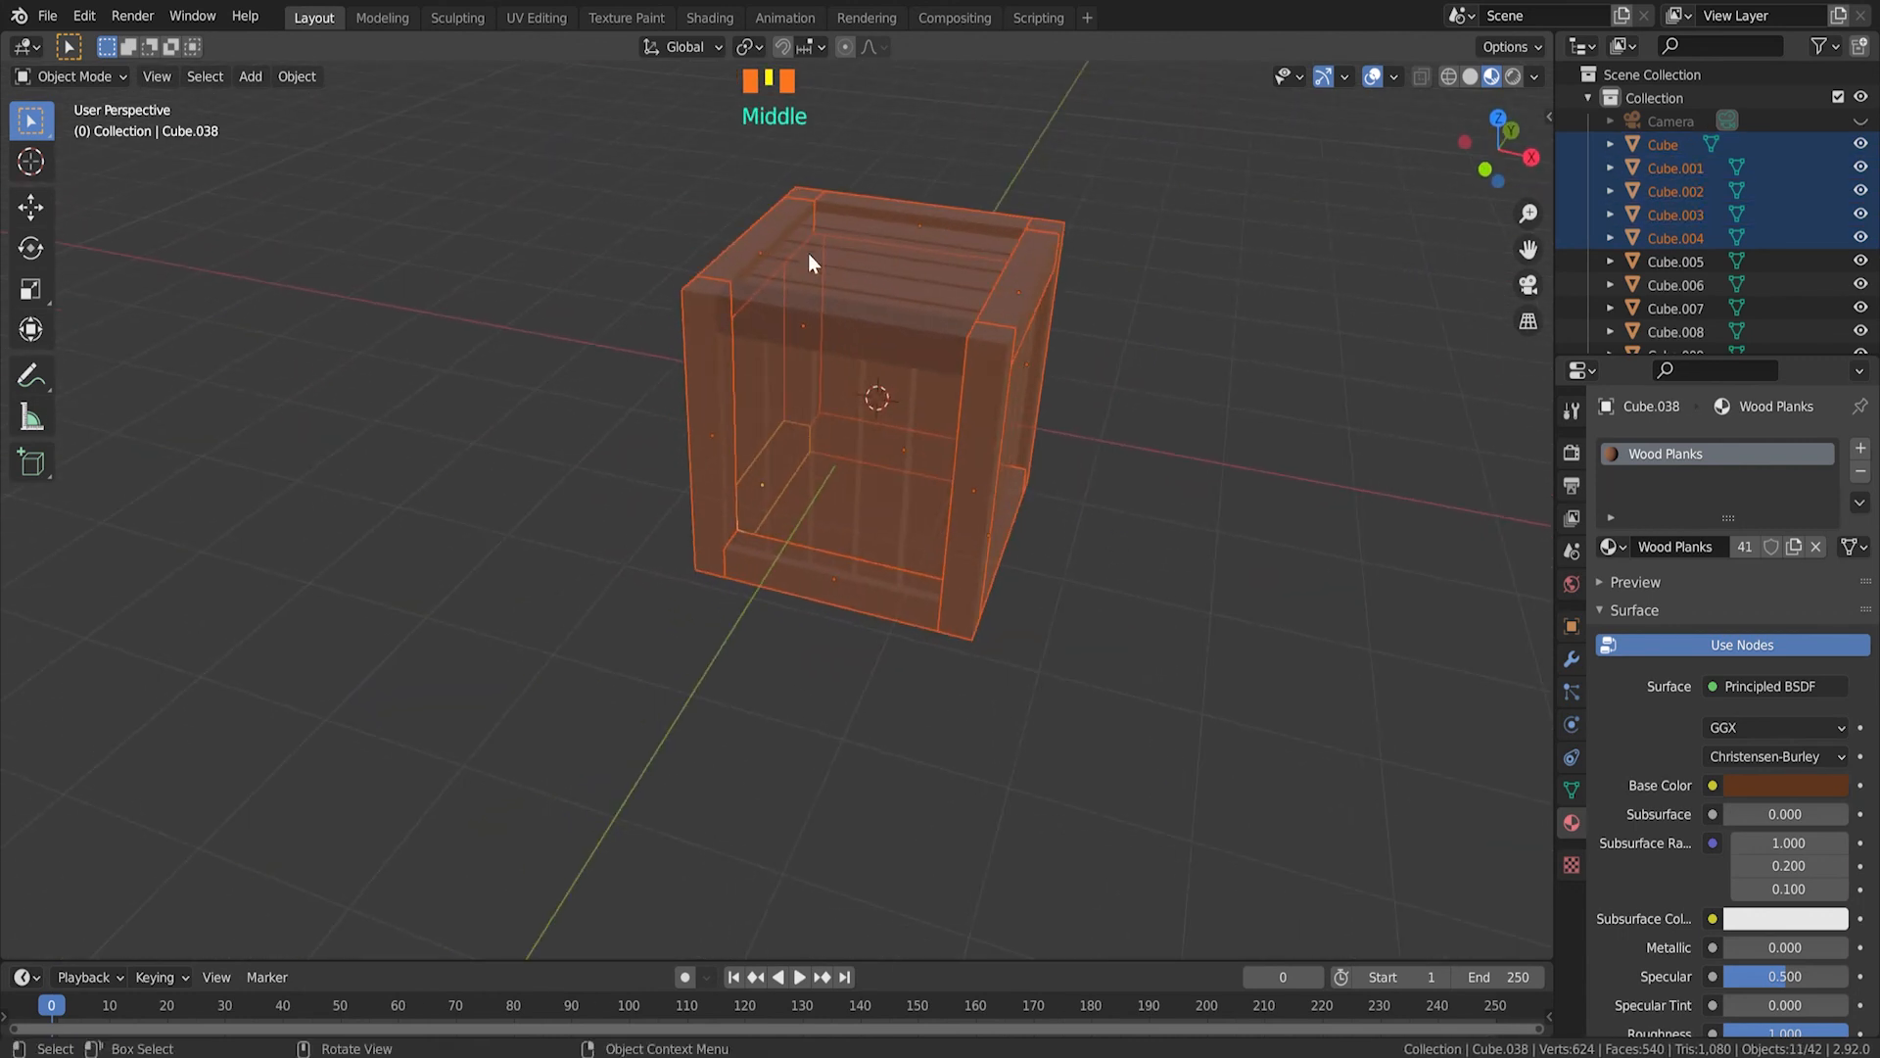
left_click(878, 335, "shift")
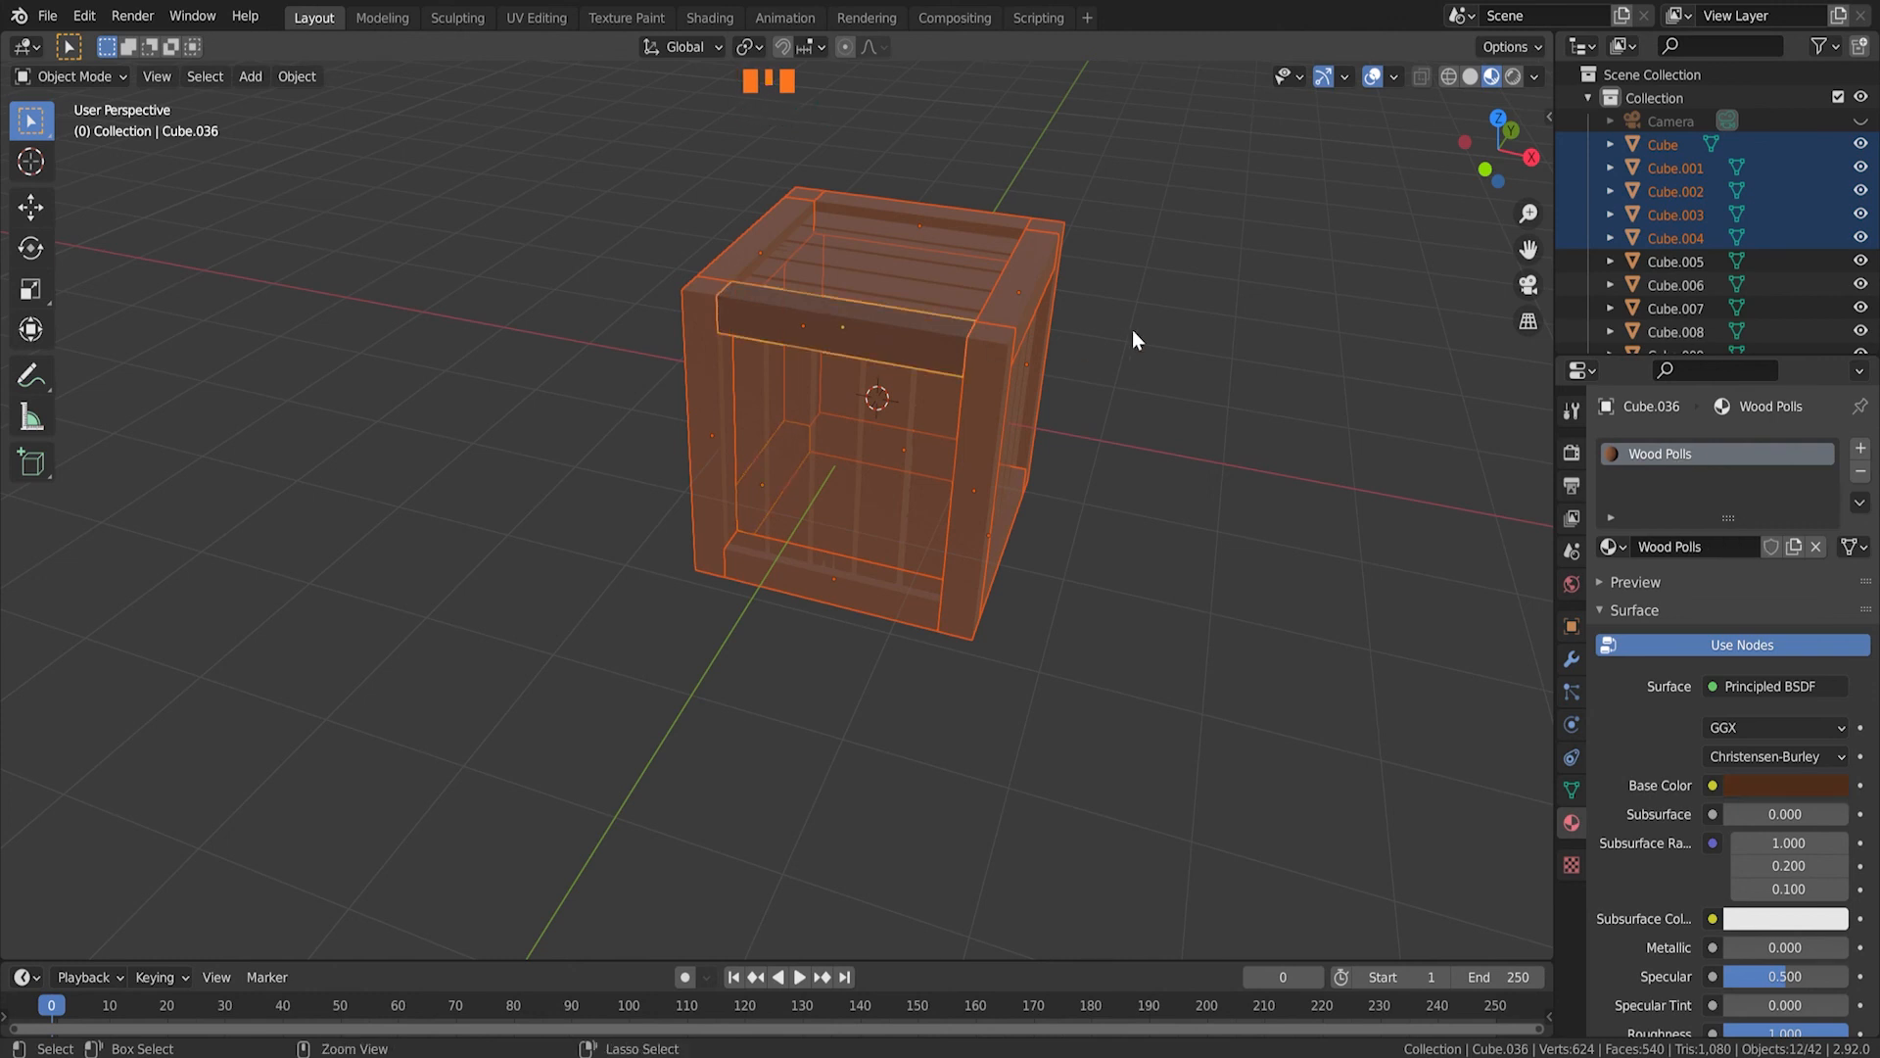
key("ctrl+l")
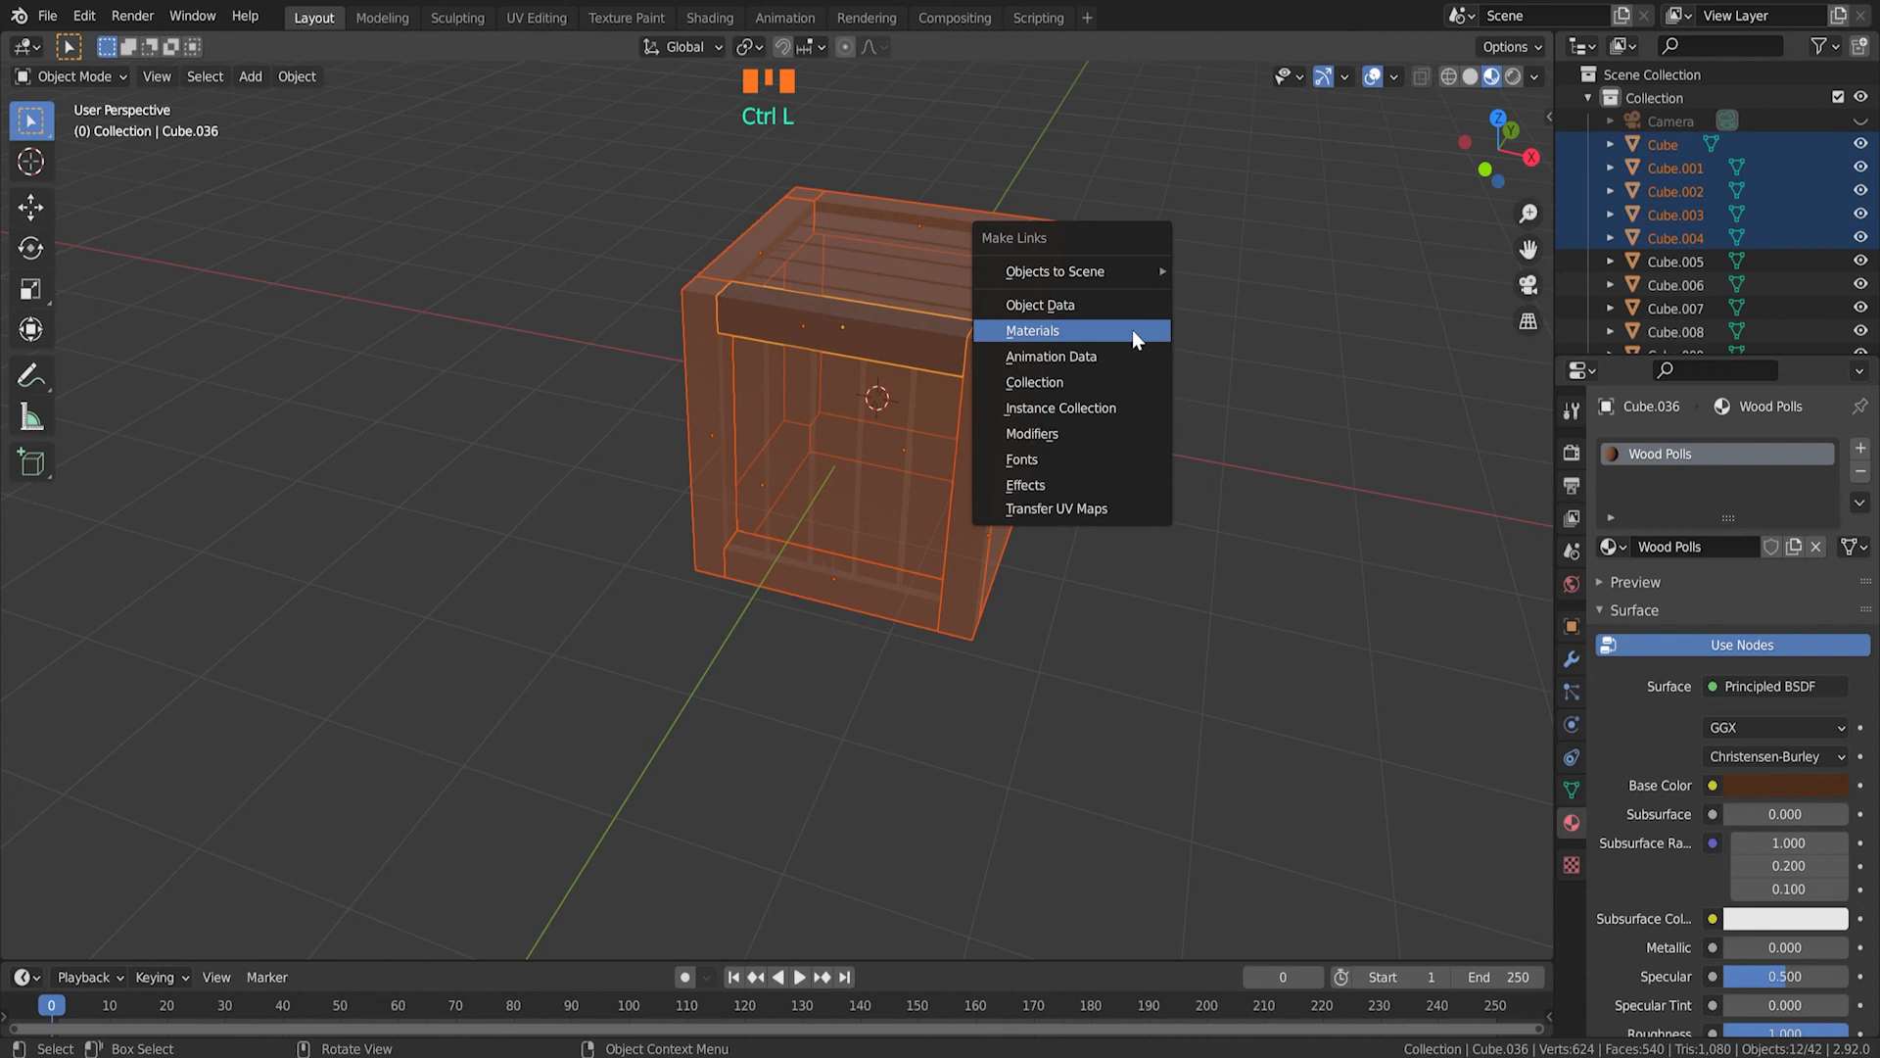
left_click(1132, 331)
left_click(1215, 389)
Step: Inspect the crate's plank and frame materials from several angles
middle_click_drag(1217, 392, 1108, 429)
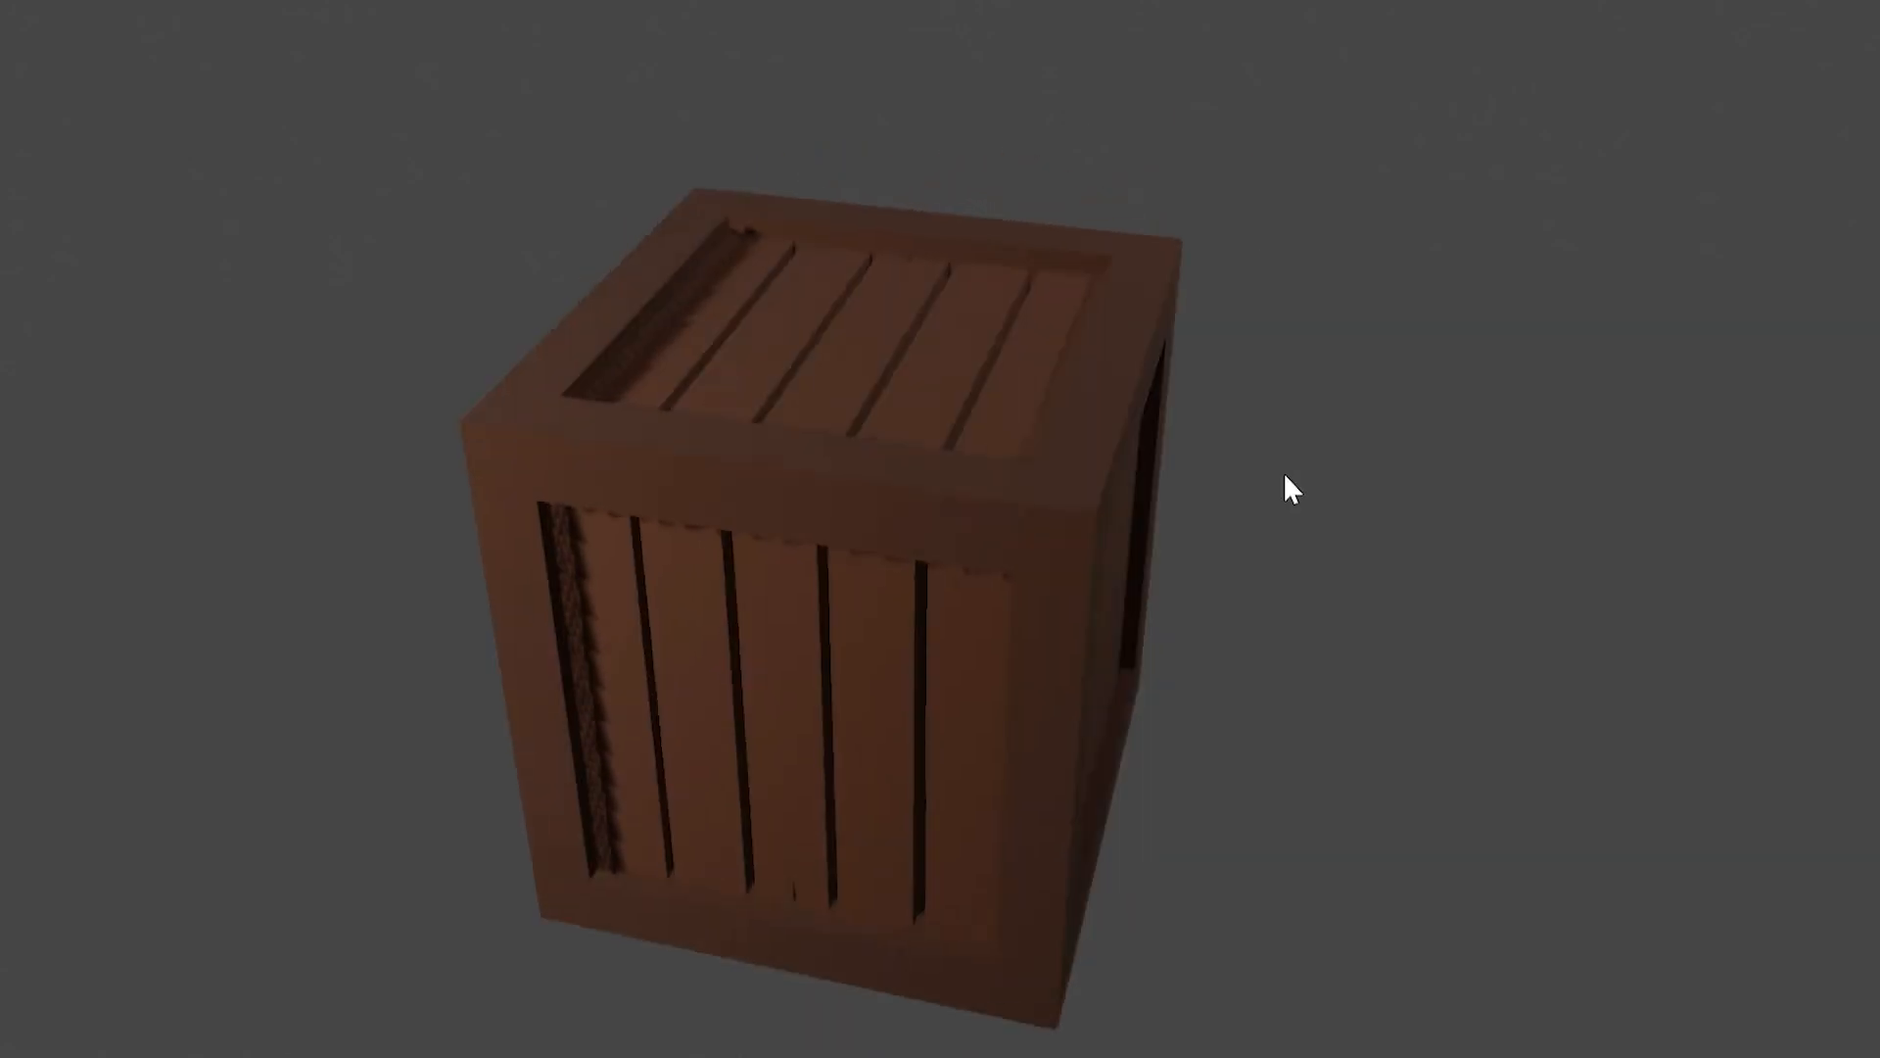
middle_click_drag(1579, 447, 1063, 468)
middle_click_drag(1519, 468, 1163, 462)
middle_click_drag(1324, 449, 1114, 395)
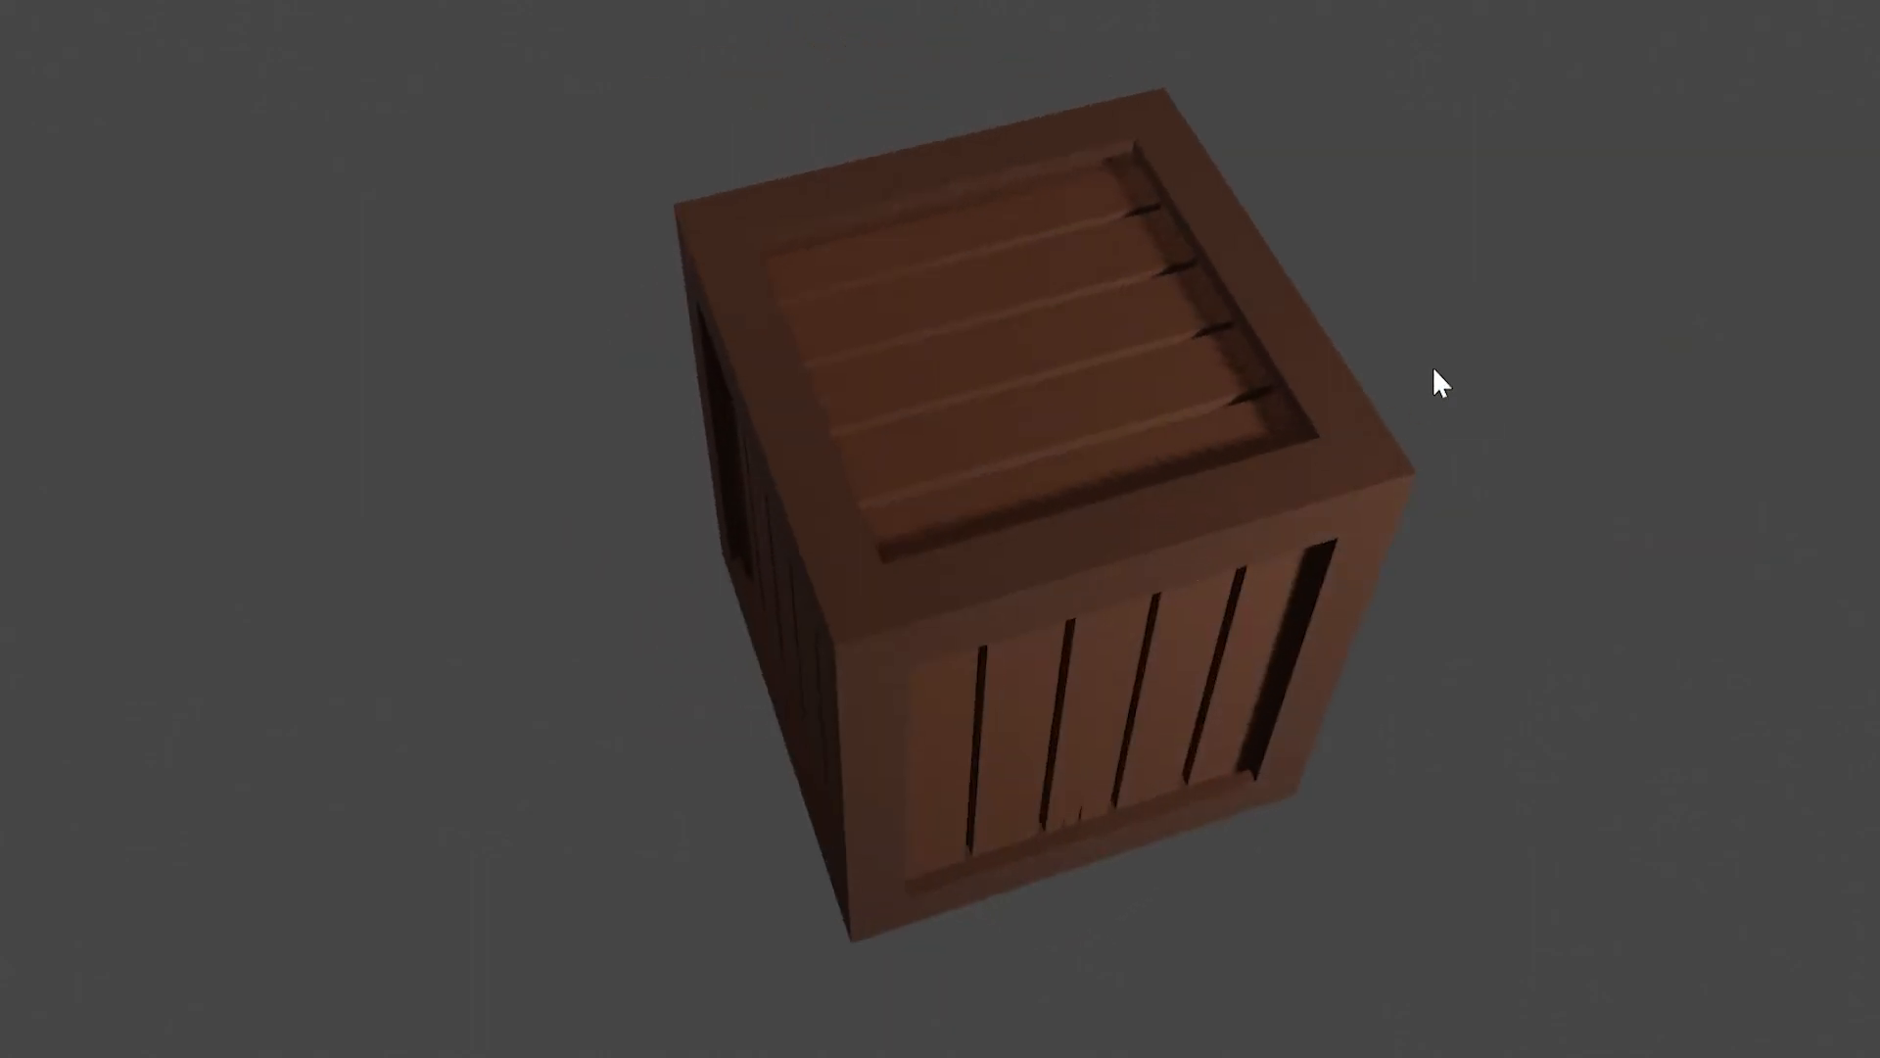